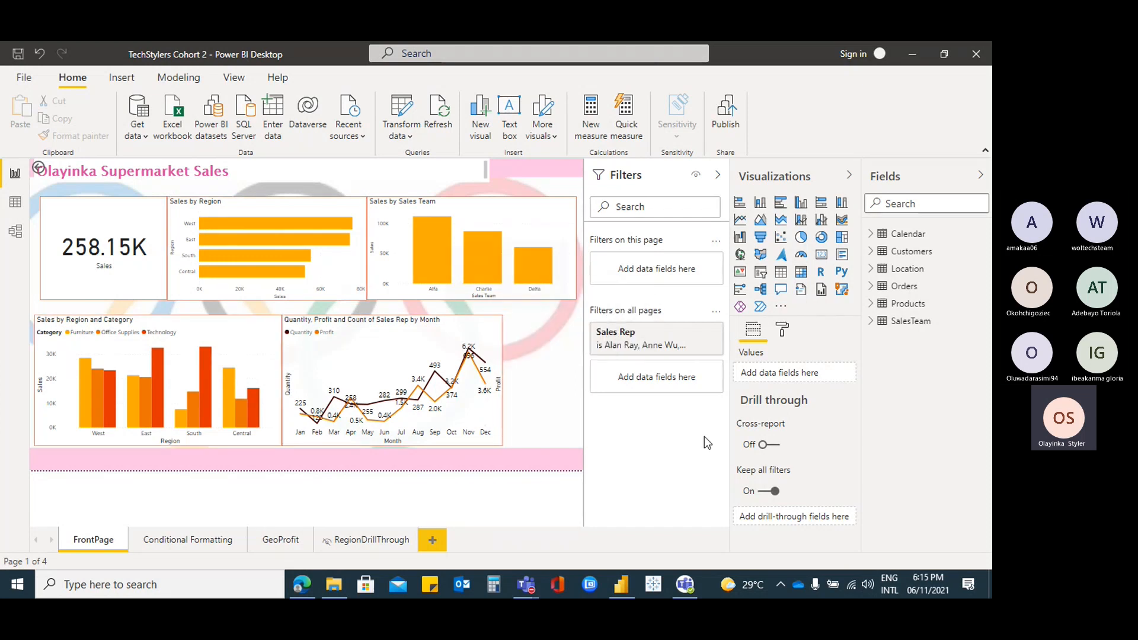
# Add Calendar Month as a page-level filter while the monthly line chart is selected
pyautogui.click(490, 328)
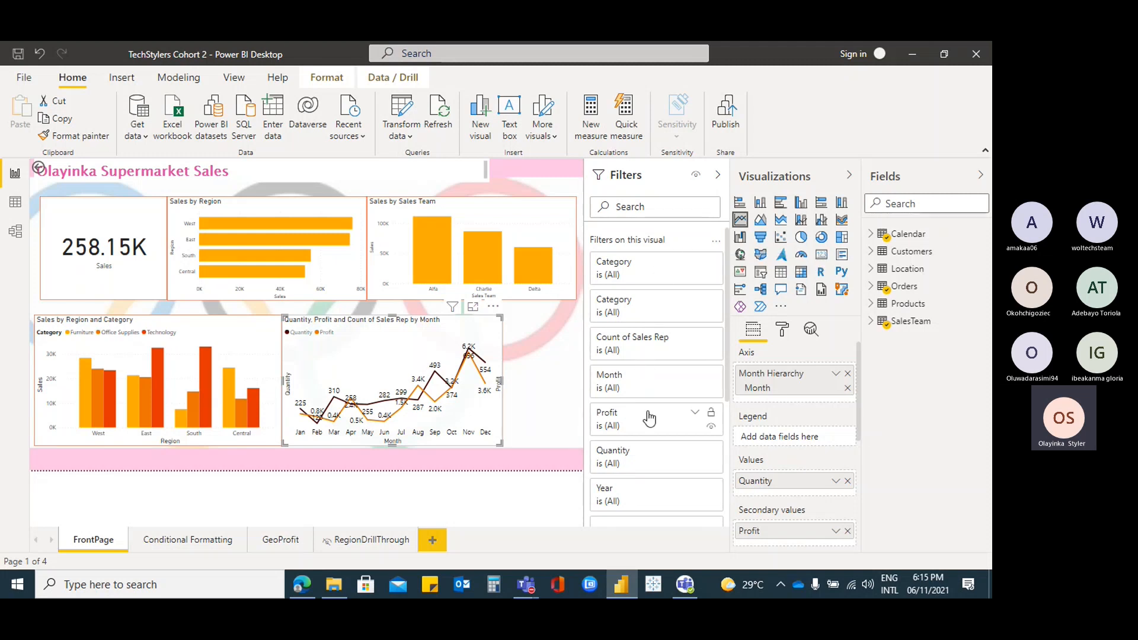
pyautogui.scroll(-2, 676, 431)
pyautogui.scroll(-3, 676, 431)
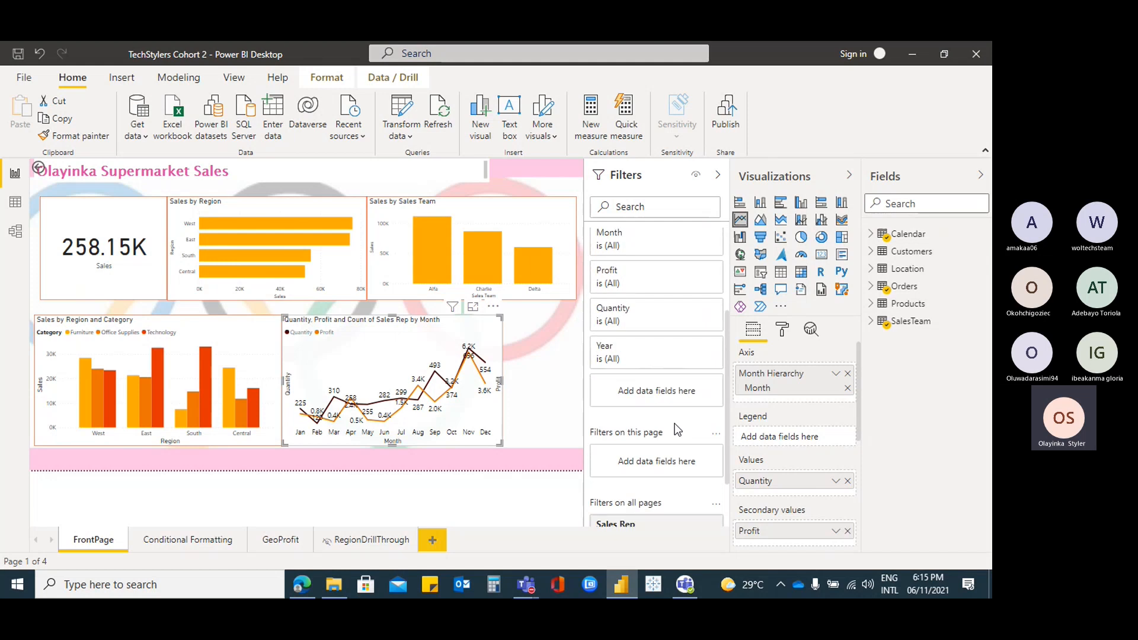
pyautogui.scroll(-2, 656, 370)
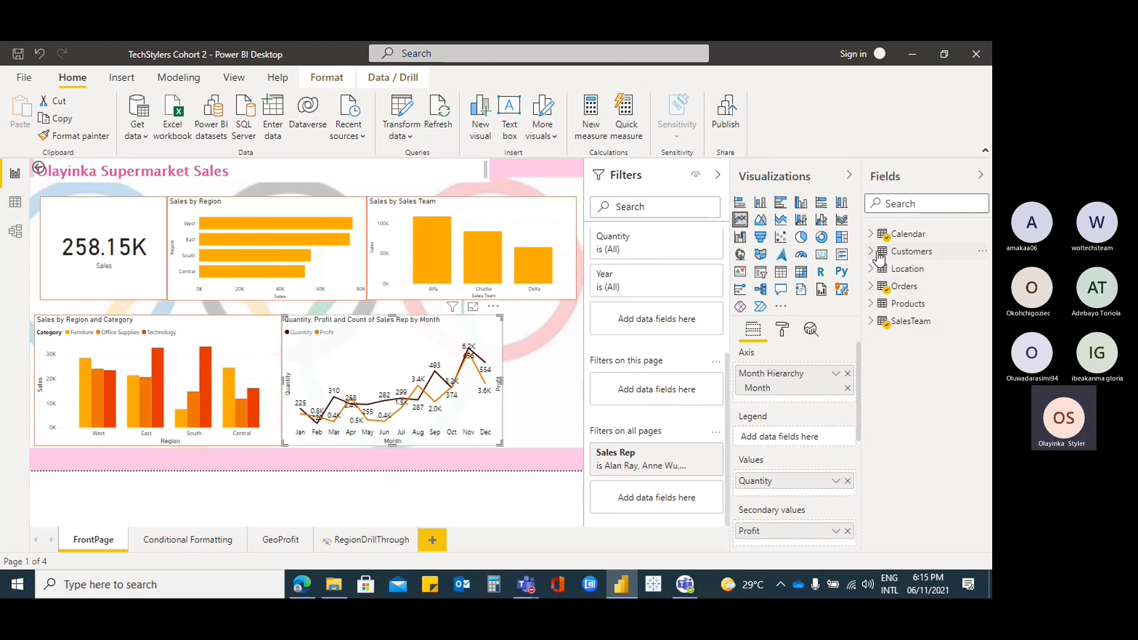
pyautogui.click(871, 234)
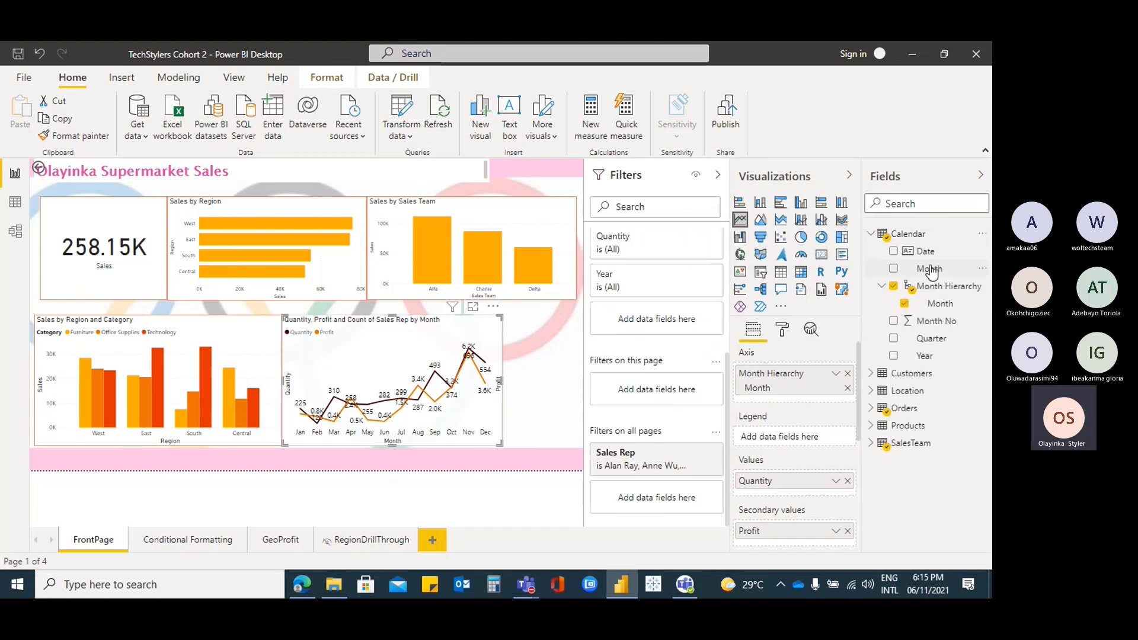
pyautogui.moveTo(928, 274); pyautogui.dragTo(661, 387)
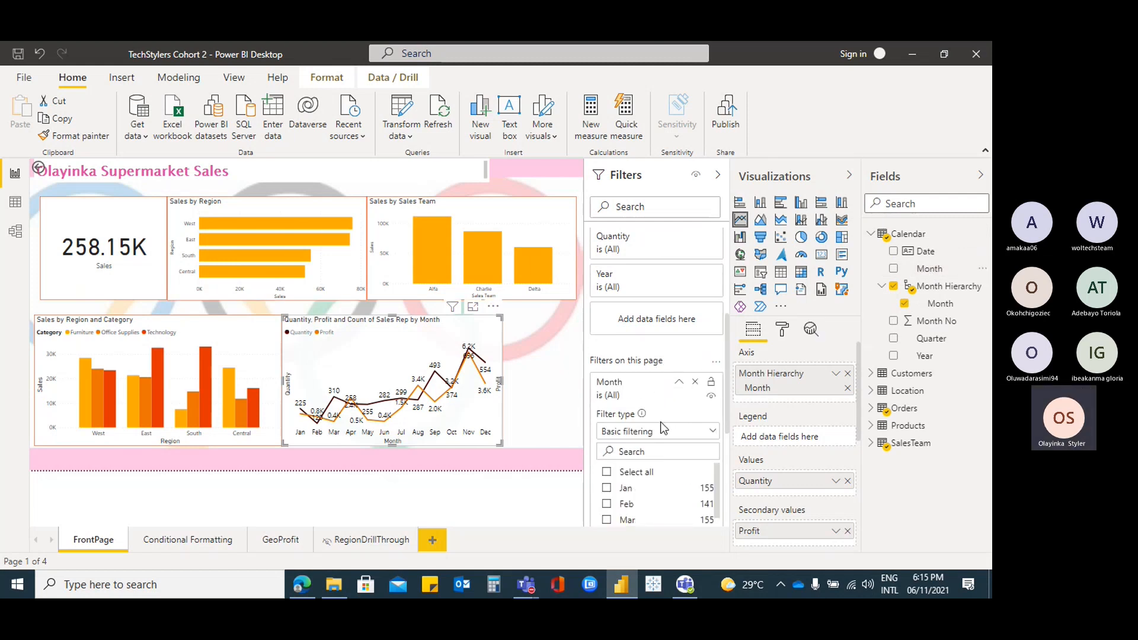
# Filter the page to January and February, then remove the Month page filter
pyautogui.click(608, 490)
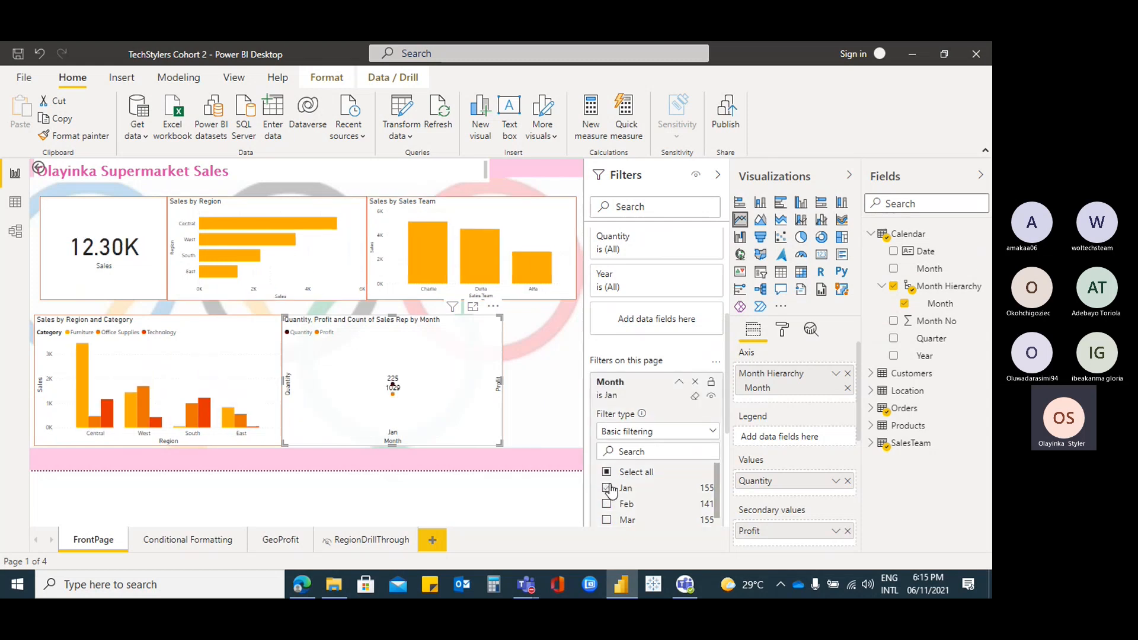
pyautogui.click(607, 504)
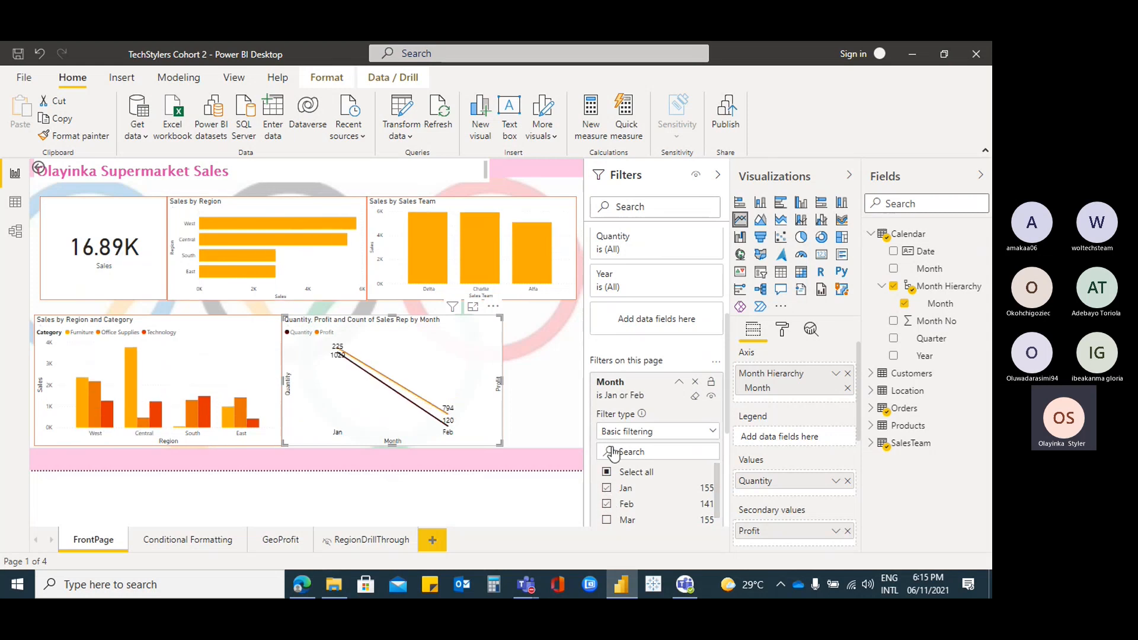
pyautogui.click(681, 383)
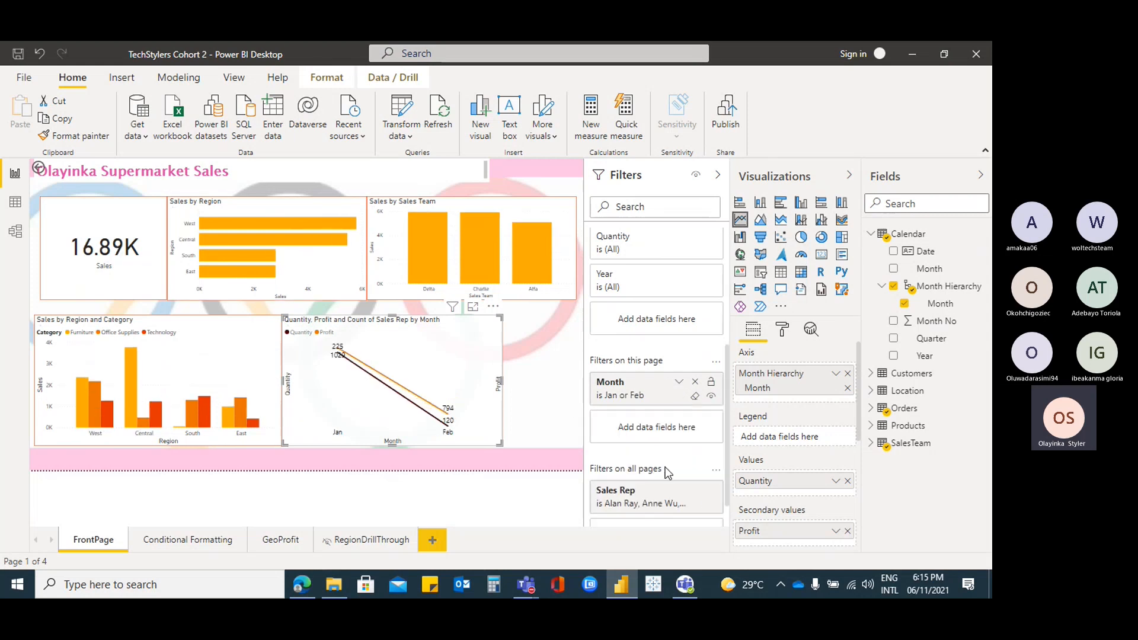
pyautogui.scroll(-1, 670, 473)
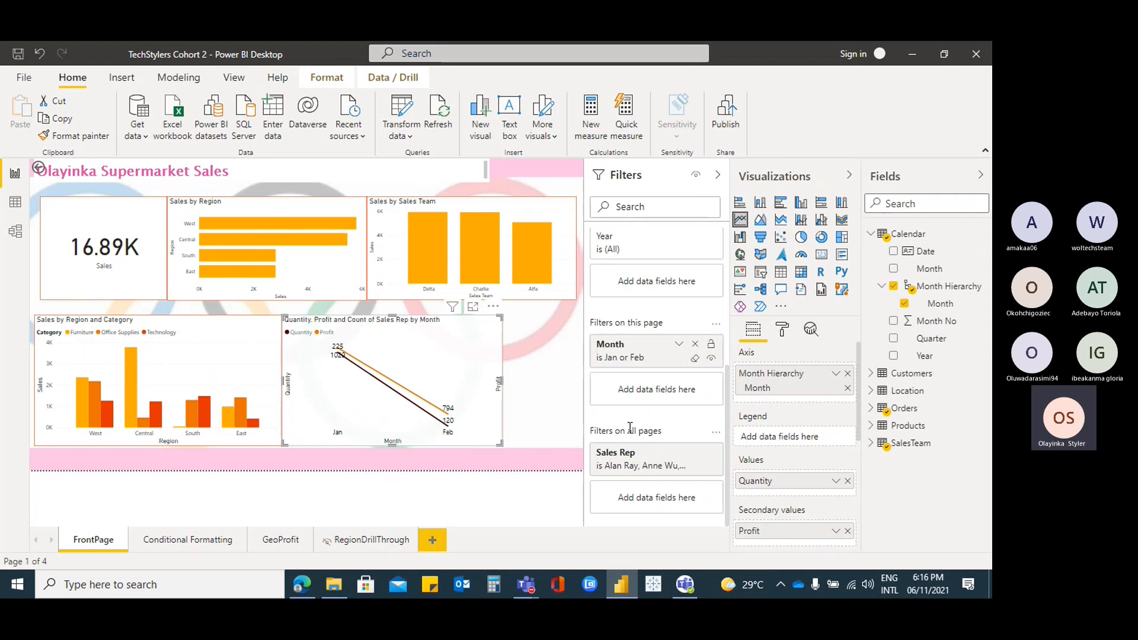
pyautogui.scroll(1, 684, 411)
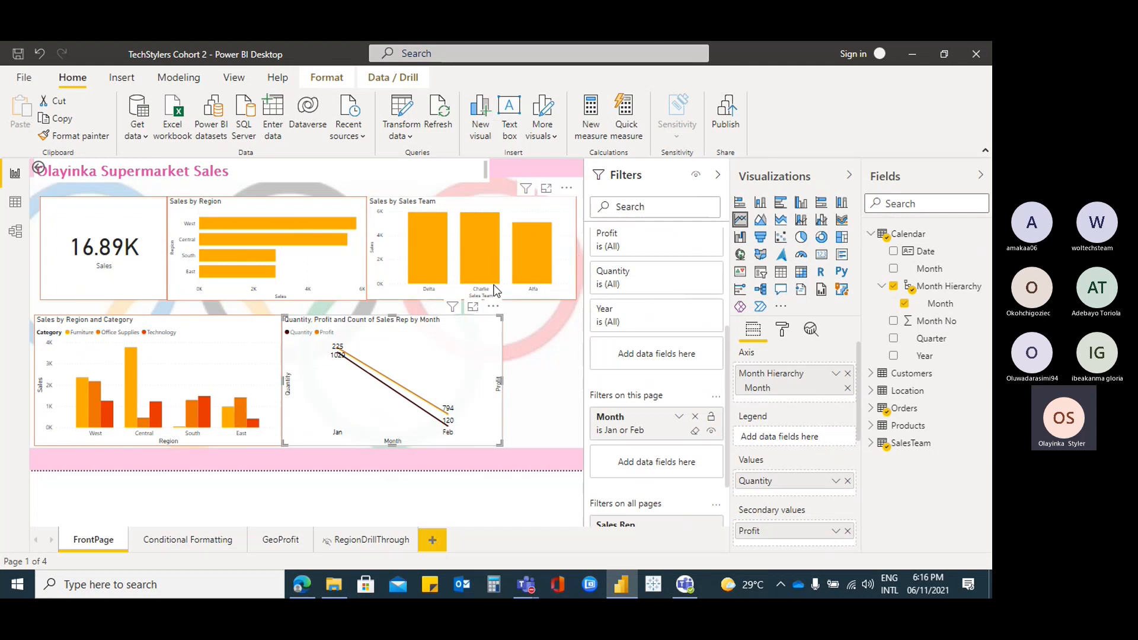
pyautogui.click(696, 416)
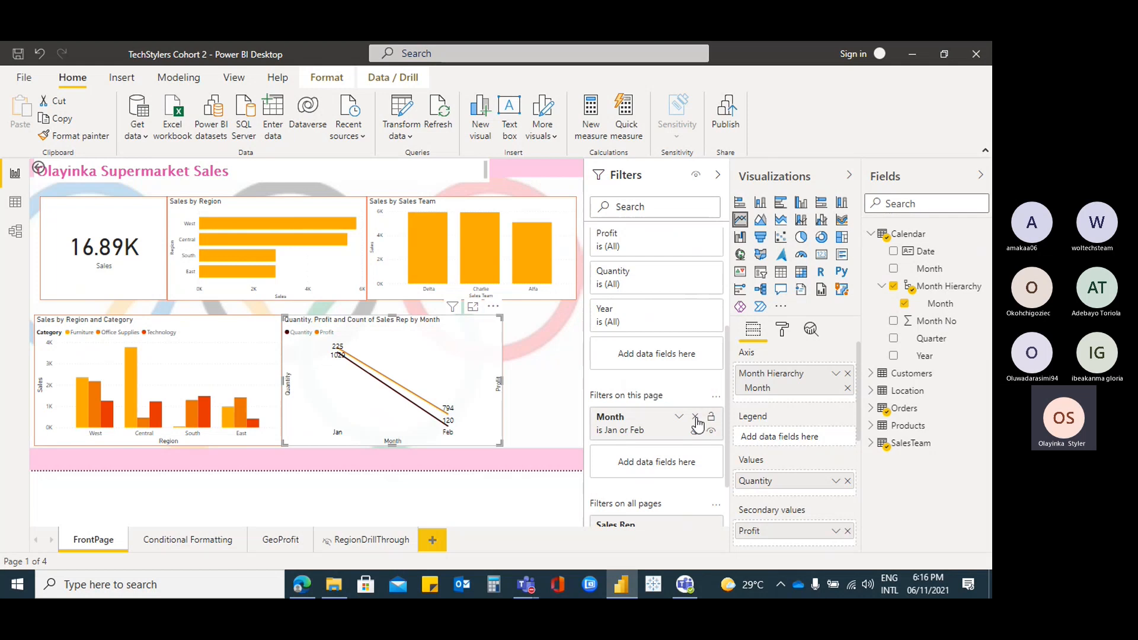
# Add a new slicer beside the monthly line chart using the Calendar Month field
pyautogui.click(544, 370)
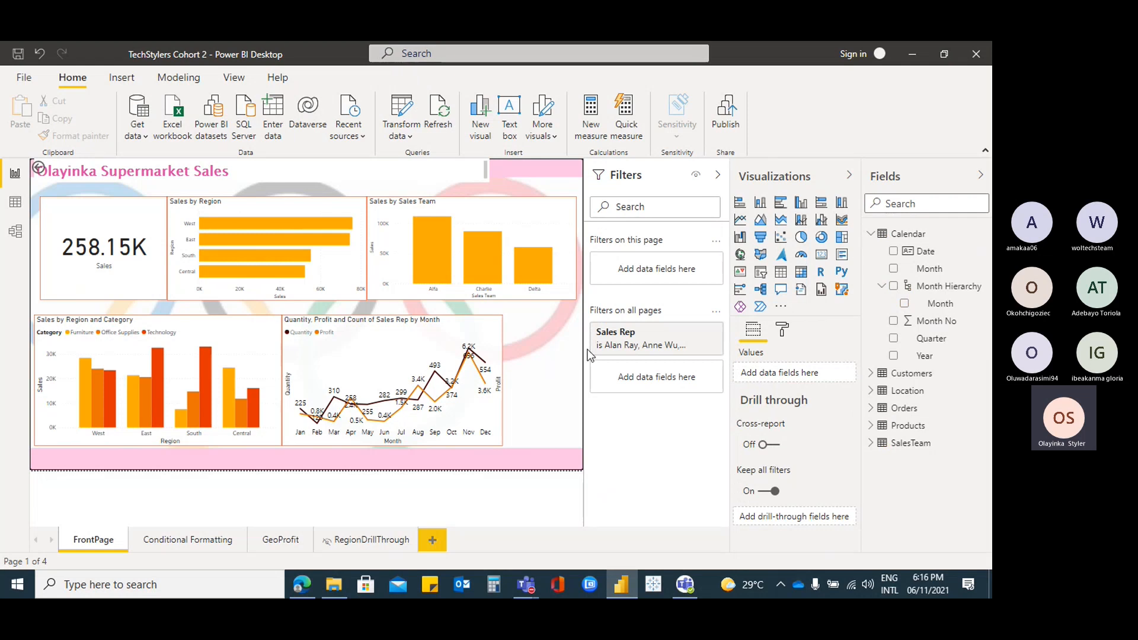
pyautogui.click(762, 278)
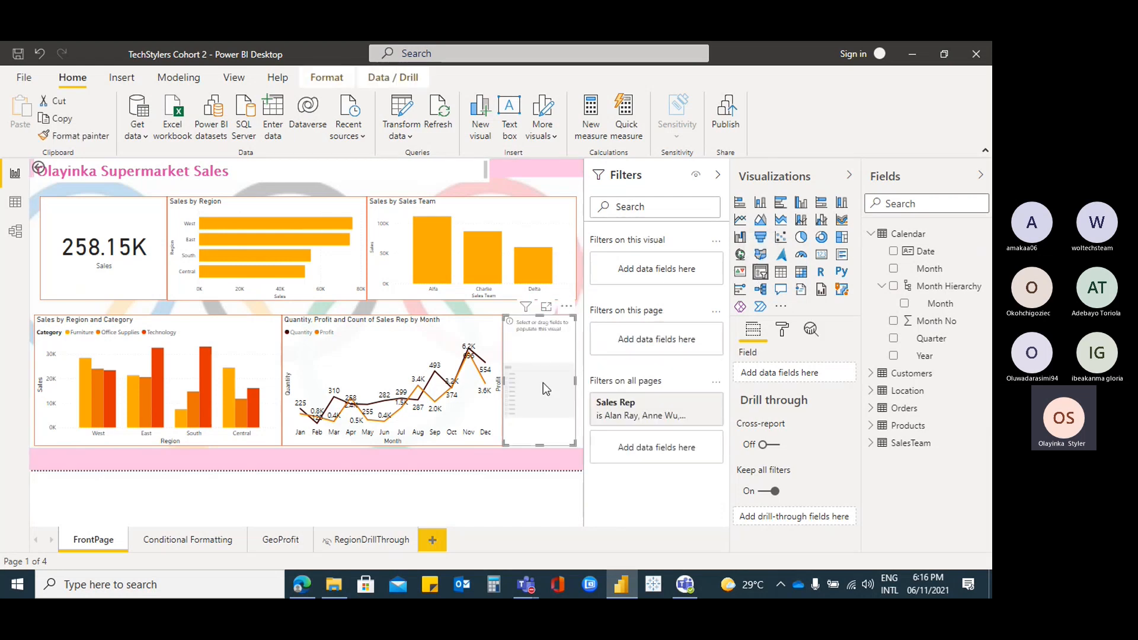
pyautogui.moveTo(948, 309); pyautogui.dragTo(814, 373)
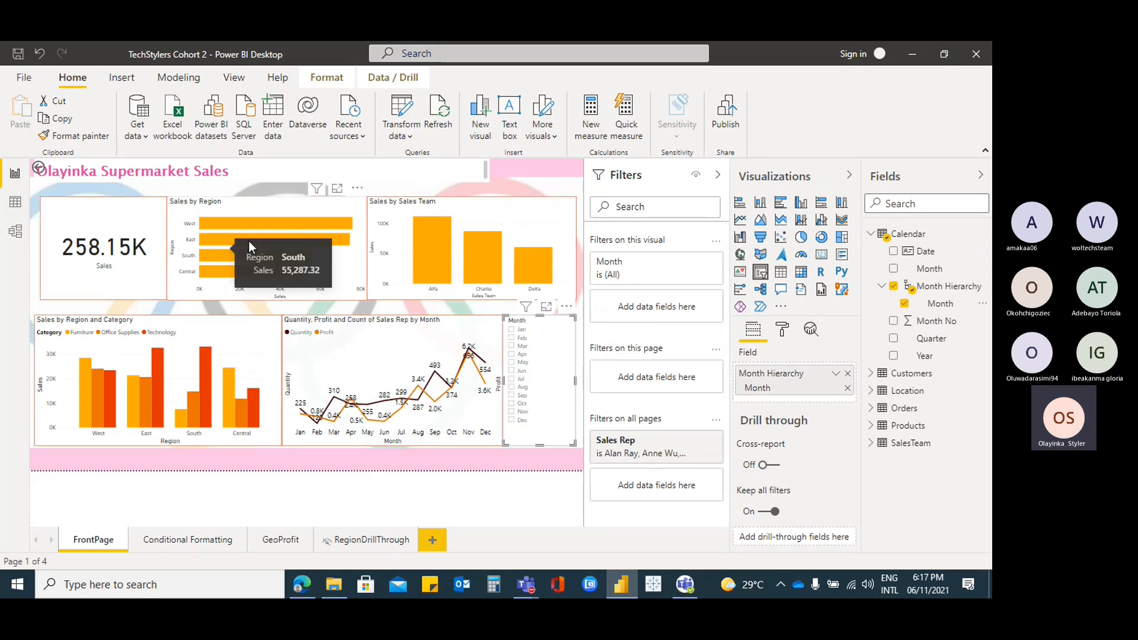
# Cross-filter by the West, East and South bars in Sales by Region, ending on West (75.90K)
pyautogui.click(270, 226)
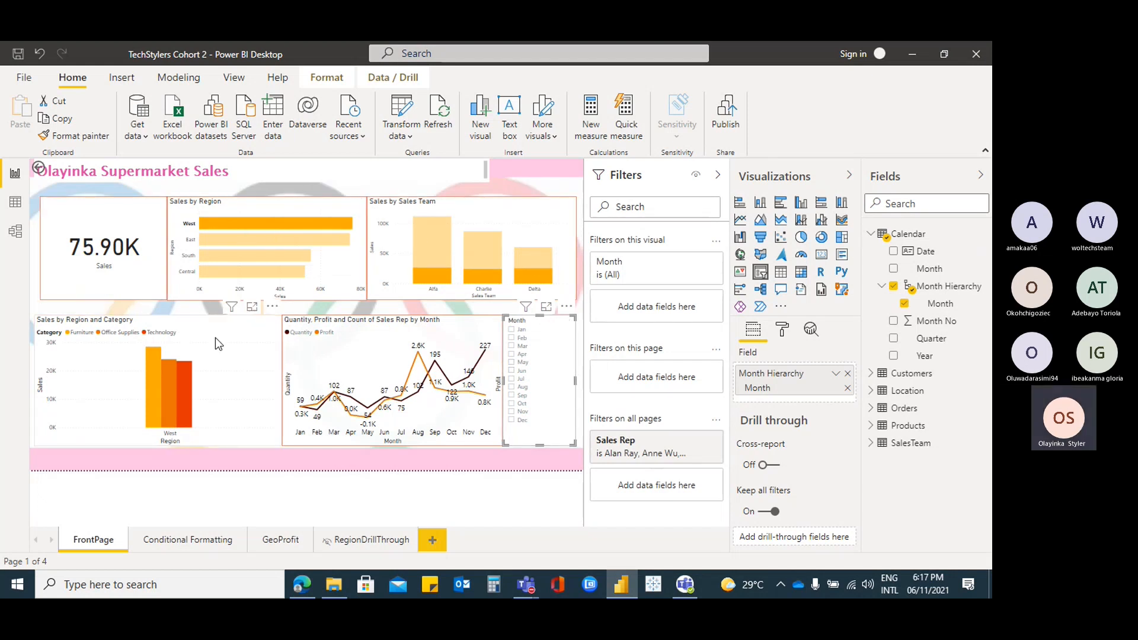
pyautogui.click(299, 241)
pyautogui.click(281, 258)
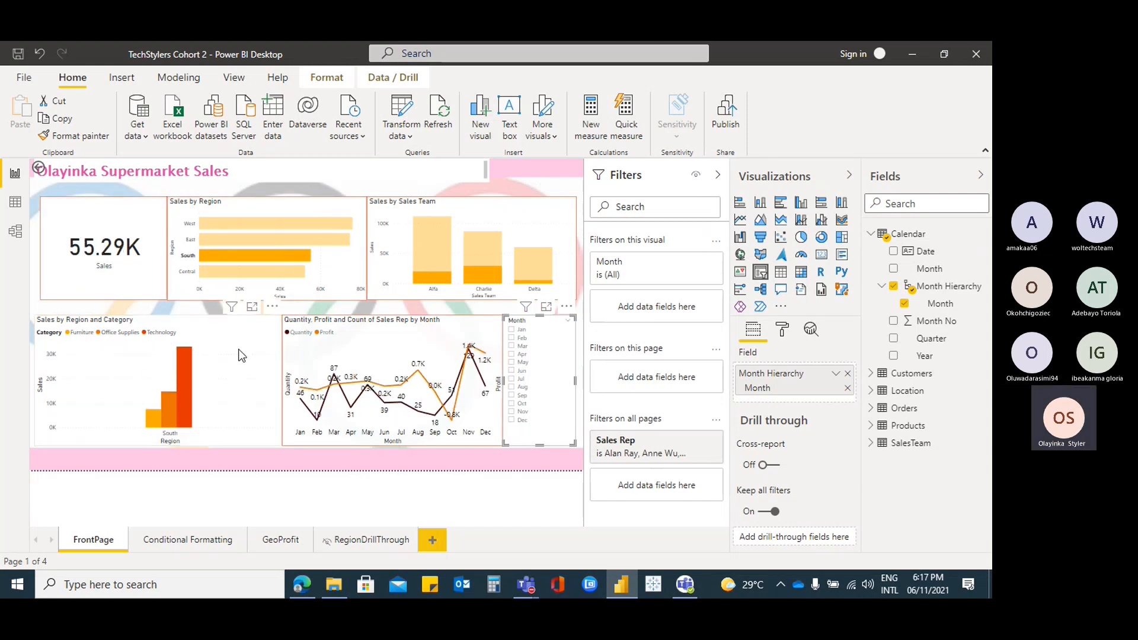
pyautogui.moveTo(434, 365)
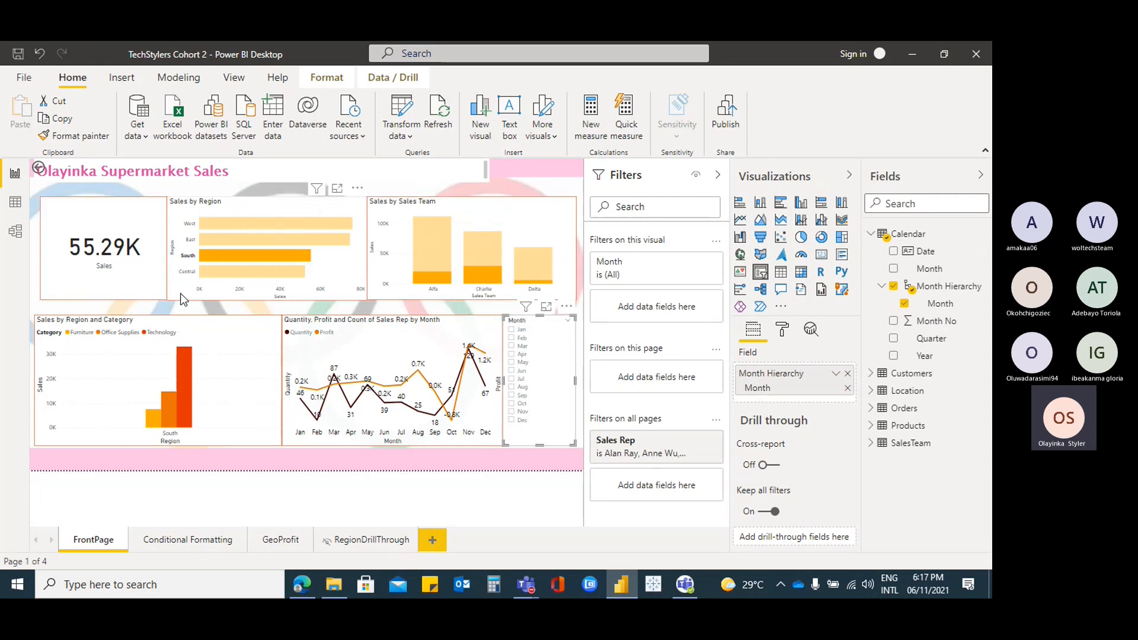
pyautogui.click(276, 201)
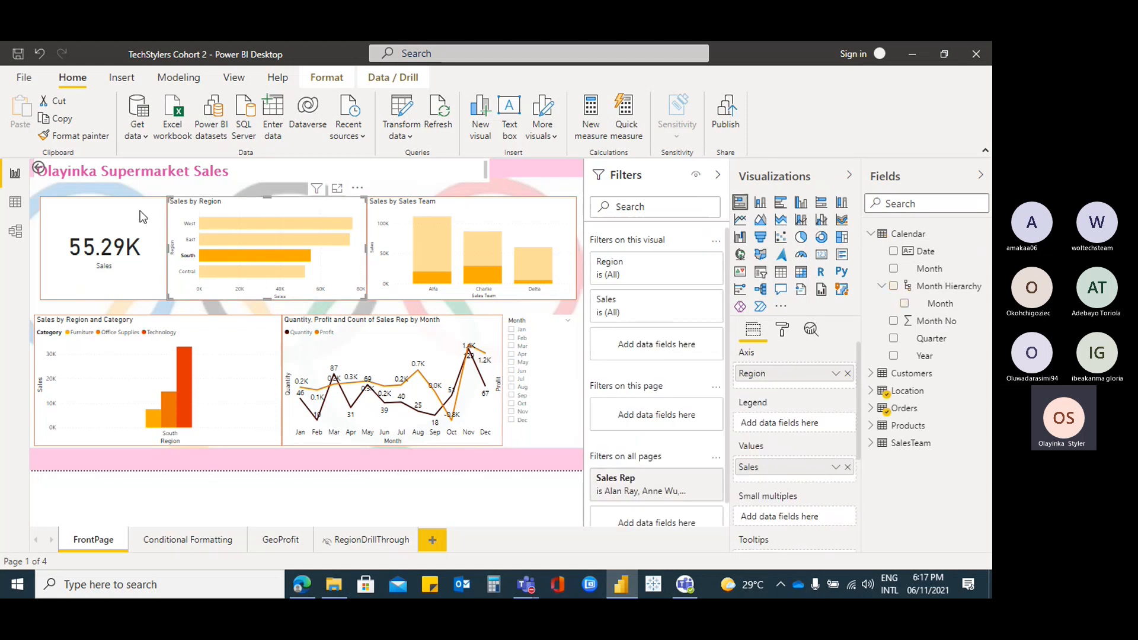
pyautogui.click(297, 221)
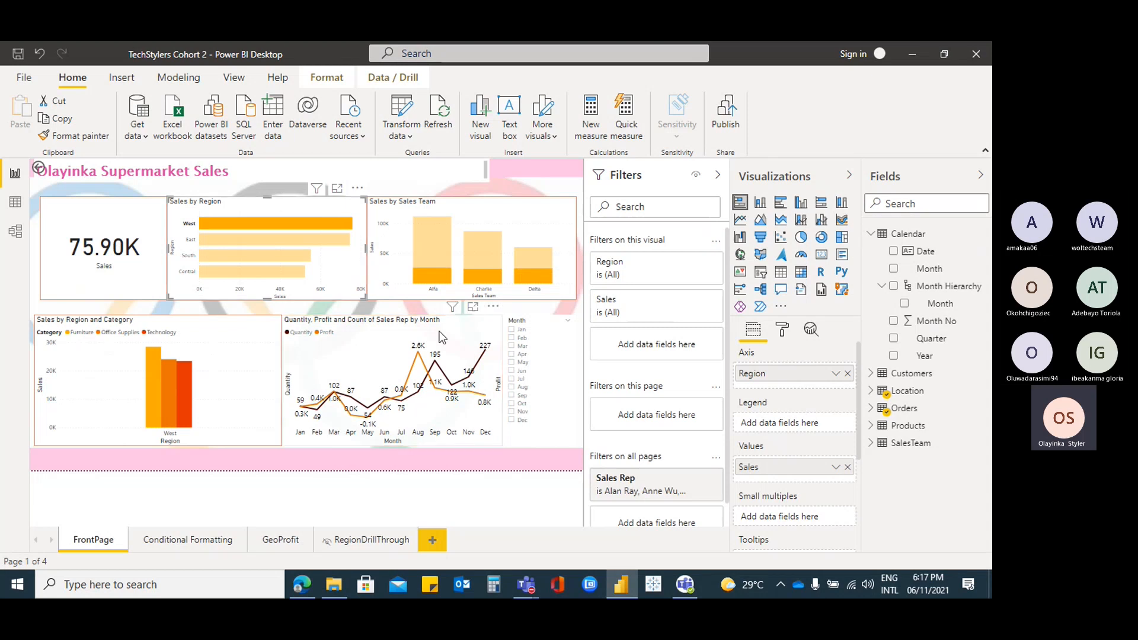
# Clear the West cross-filter and try the Month slicer on February, January and March
pyautogui.click(417, 326)
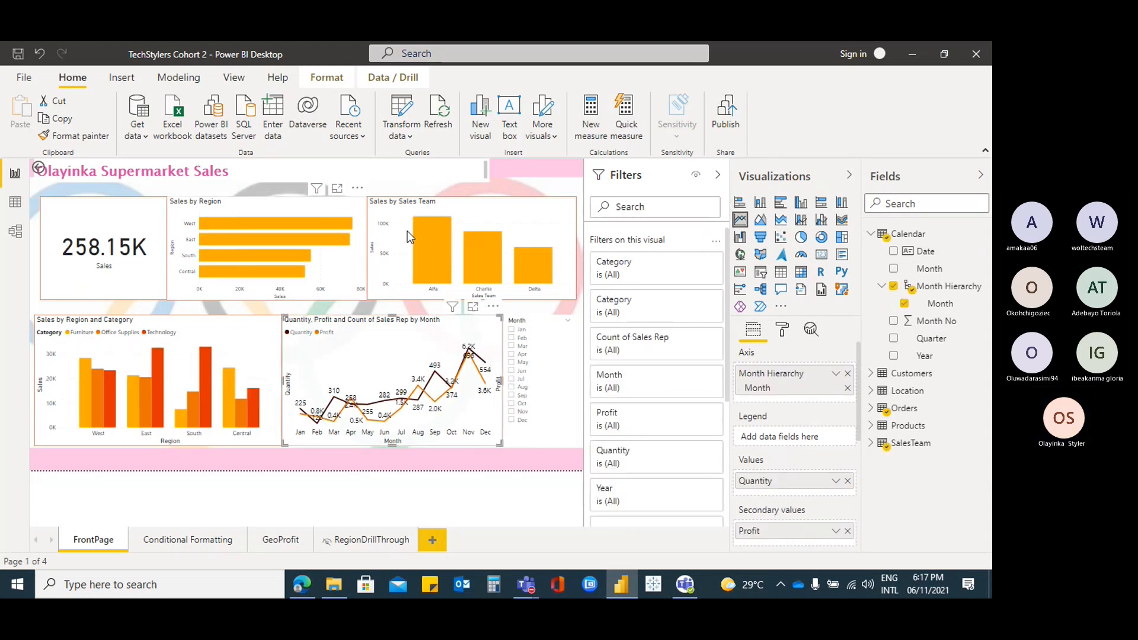
pyautogui.click(544, 337)
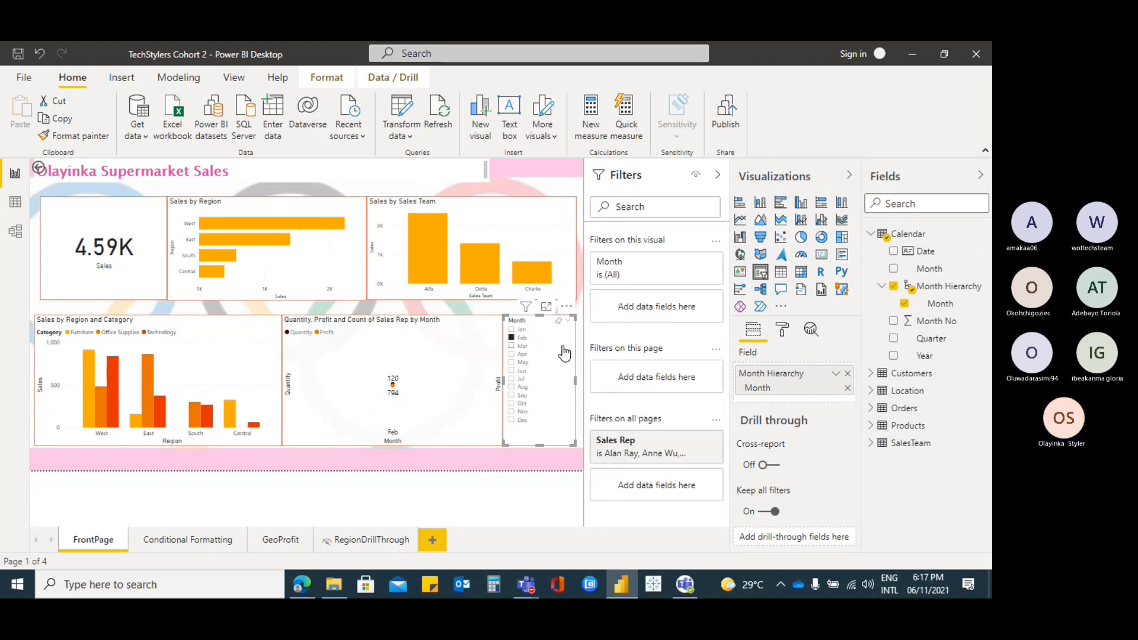
pyautogui.click(513, 330)
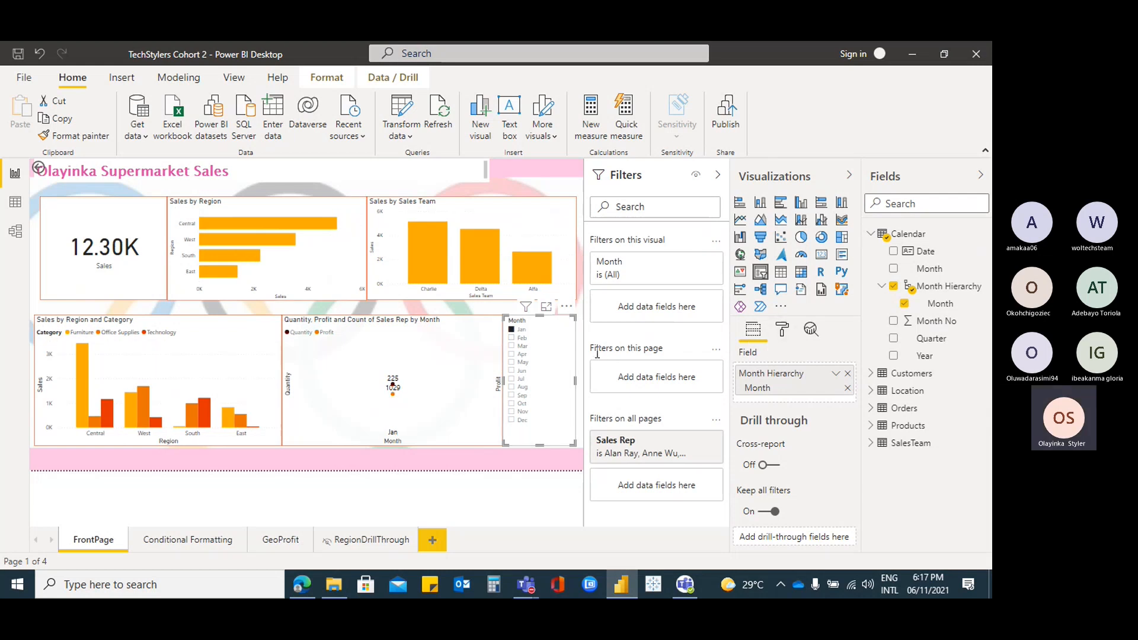
pyautogui.click(556, 346)
# Enable the slicer's Select all option, select all months, then exclude February (253.56K)
pyautogui.click(781, 329)
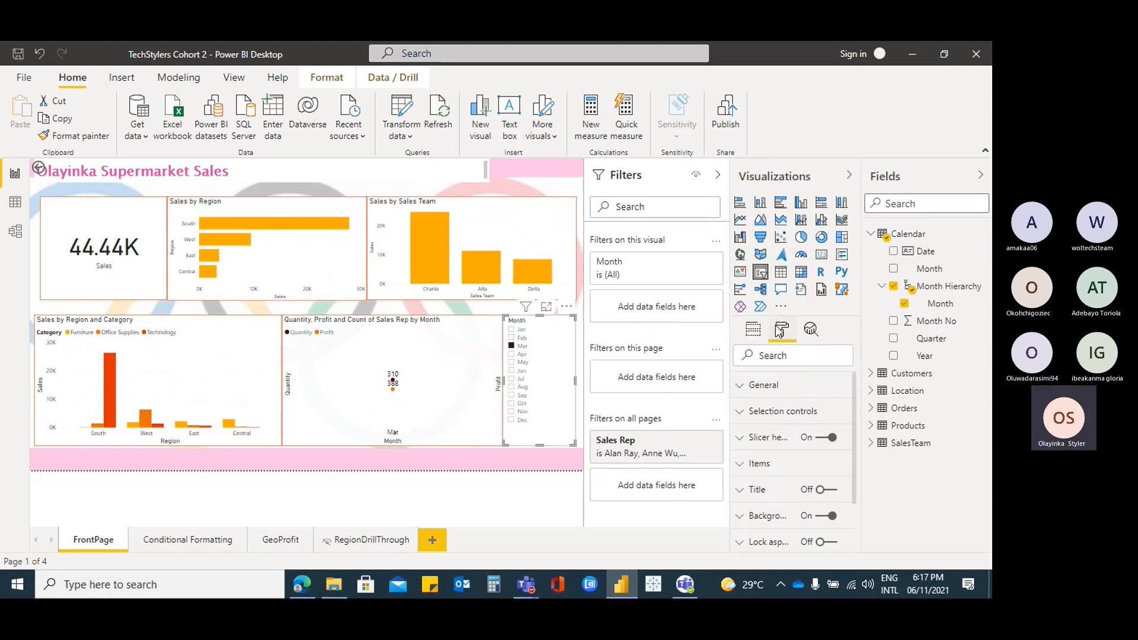
pyautogui.click(763, 403)
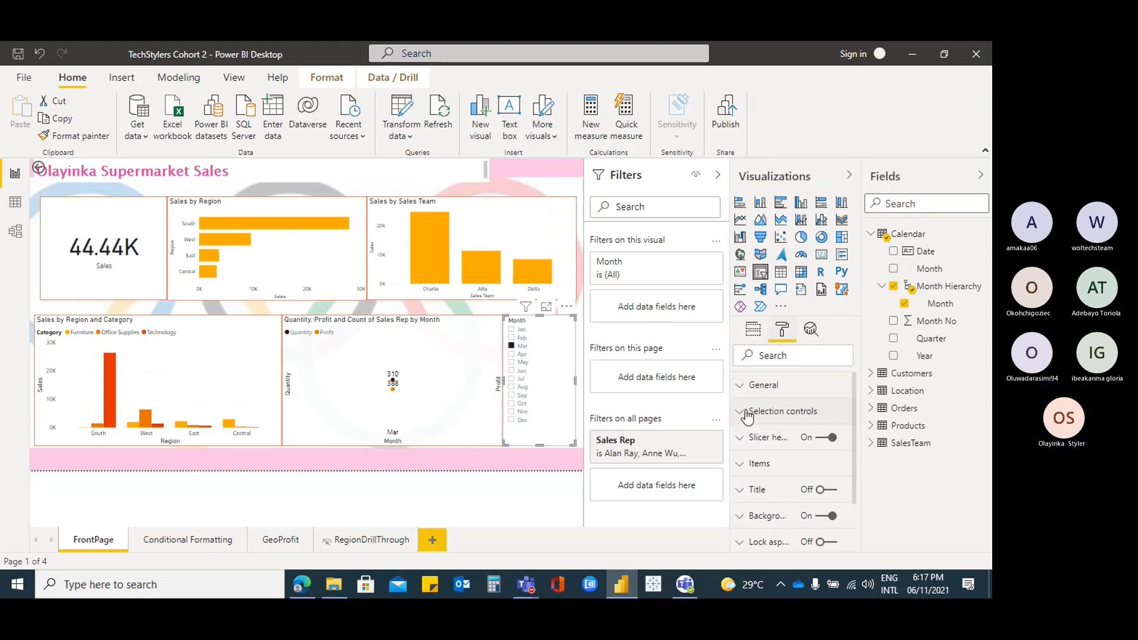
pyautogui.scroll(-1, 817, 420)
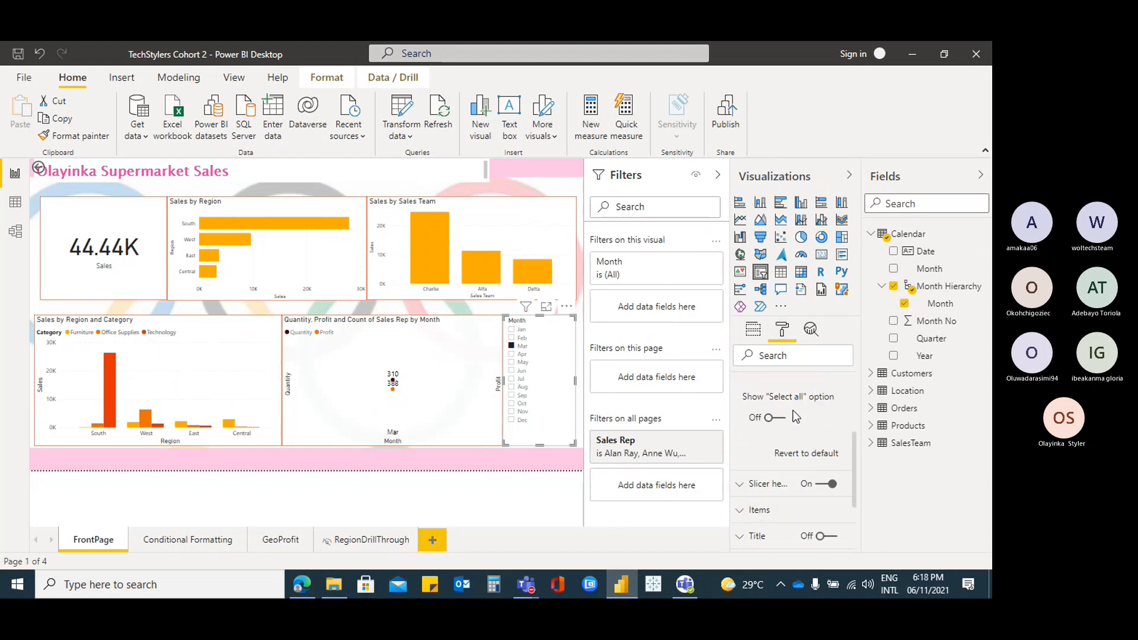
pyautogui.click(769, 417)
pyautogui.click(513, 330)
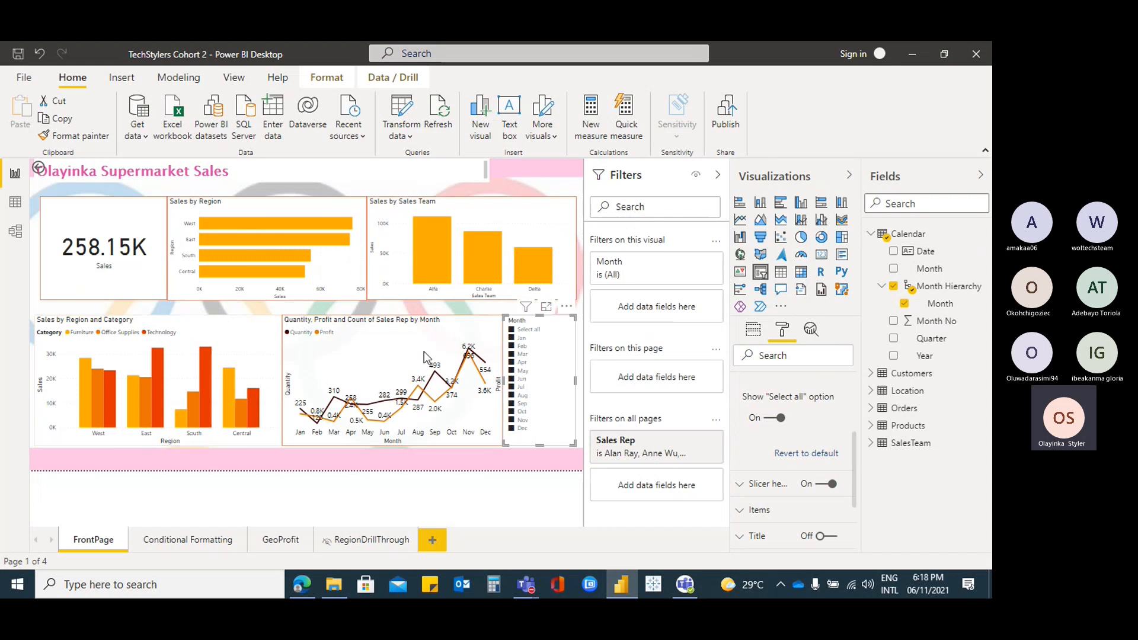
pyautogui.click(550, 350)
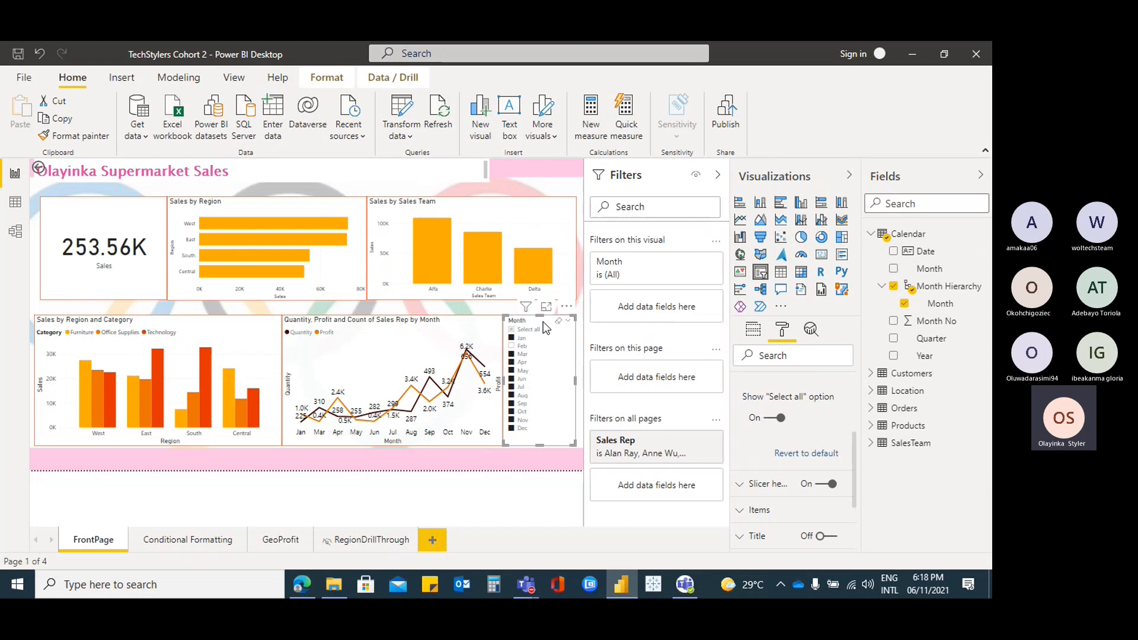
pyautogui.click(325, 77)
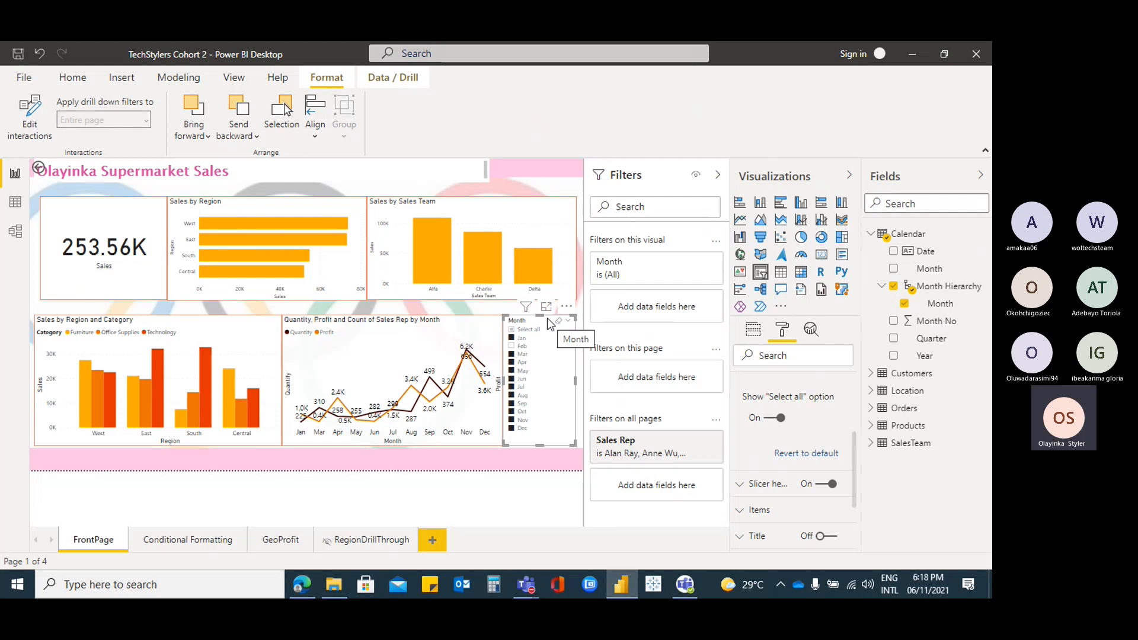
# Set Month slicer interactions: None on Sales by Region and Sales Team, Filter on the lower charts
pyautogui.click(34, 112)
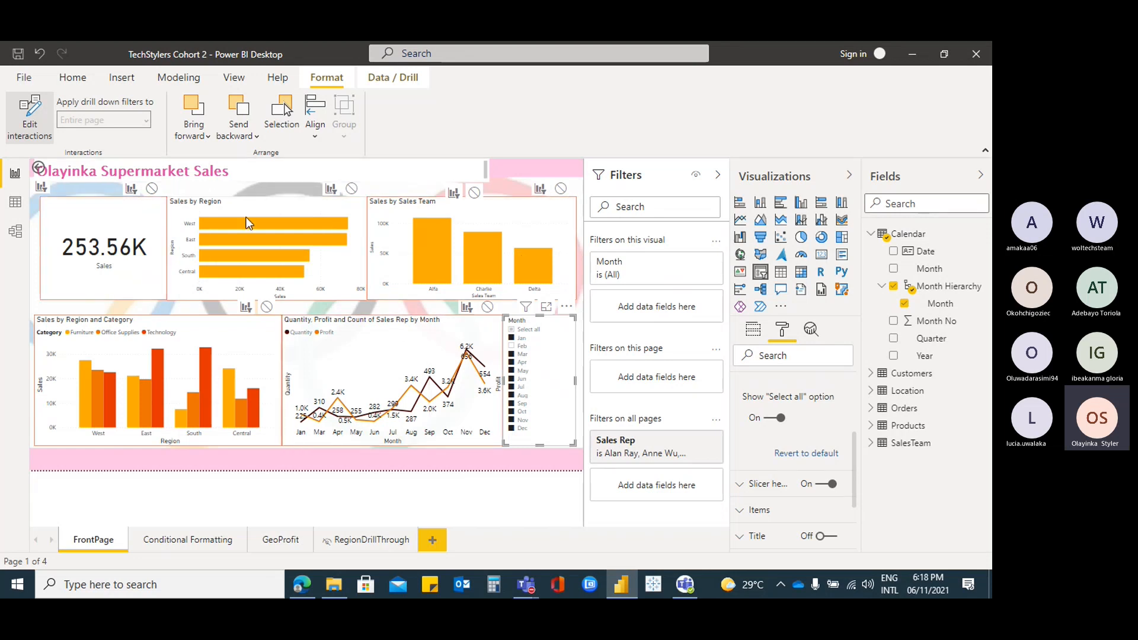
pyautogui.click(152, 190)
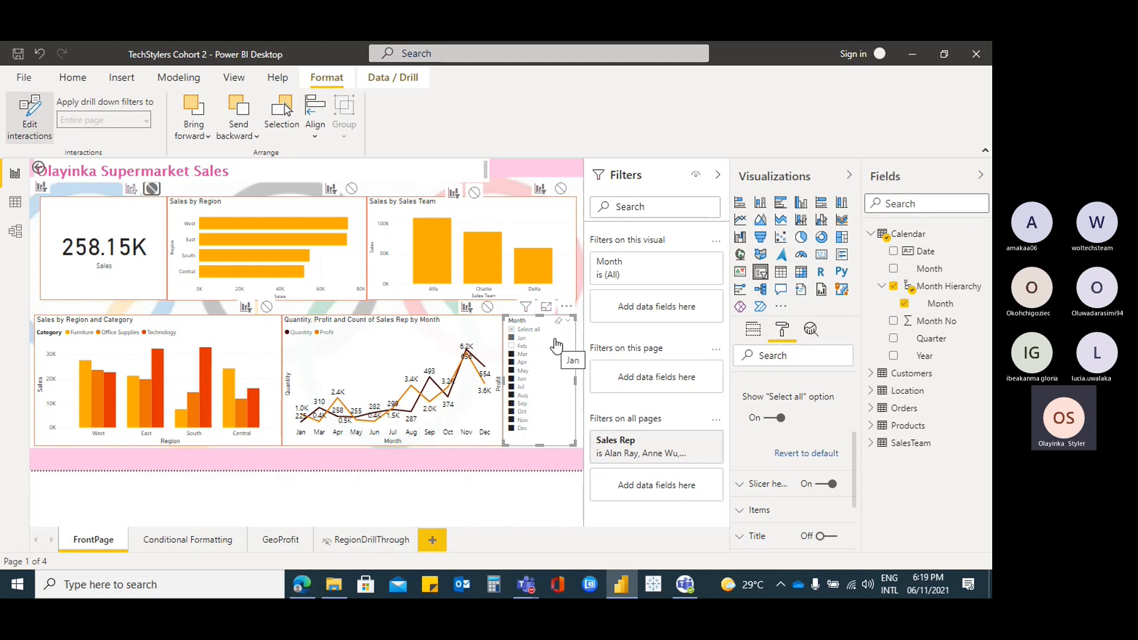
pyautogui.click(553, 336)
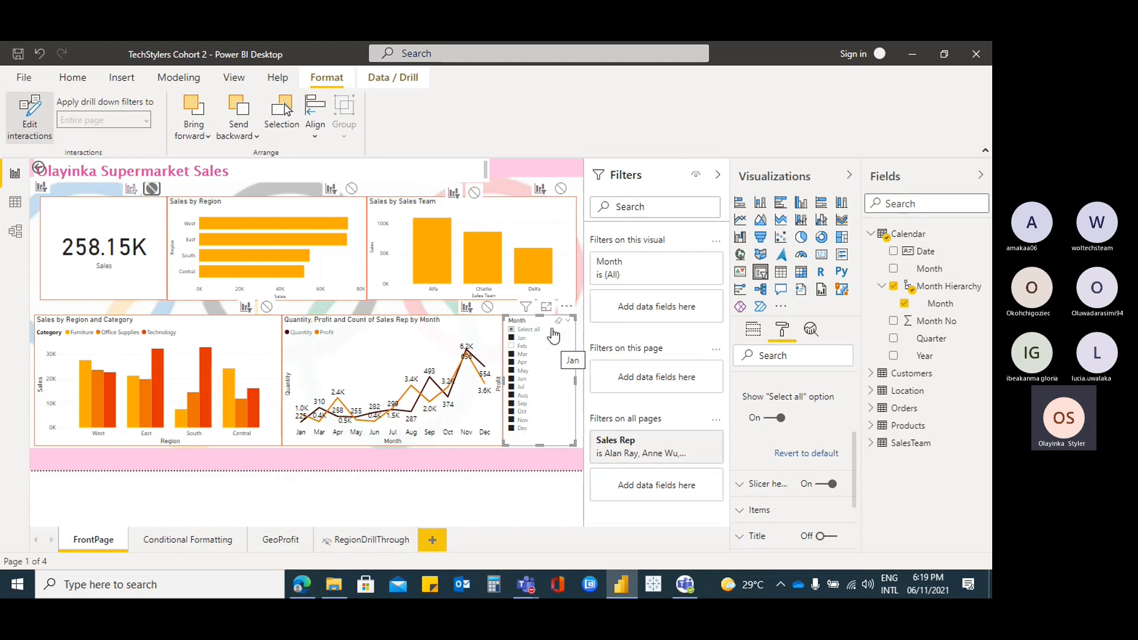
pyautogui.click(352, 189)
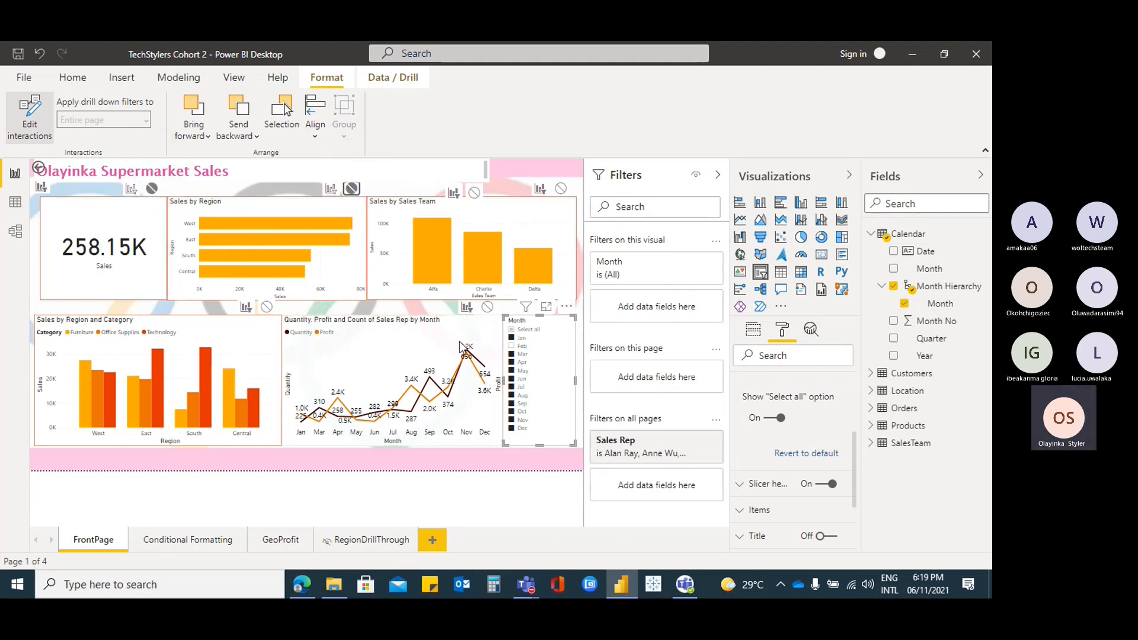
pyautogui.click(560, 189)
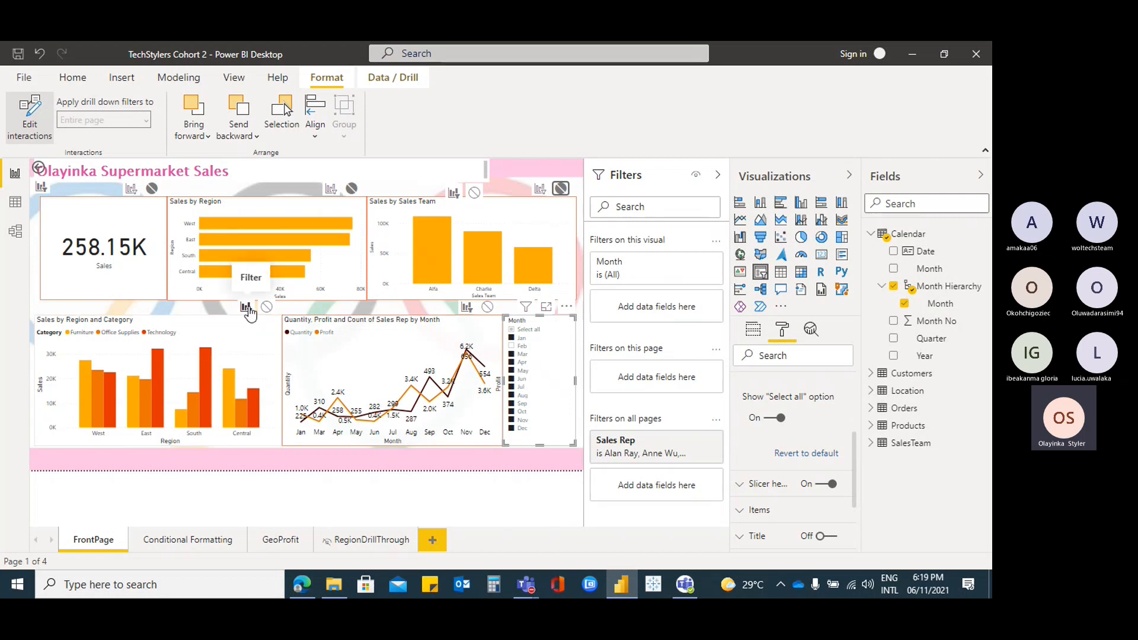
pyautogui.click(247, 307)
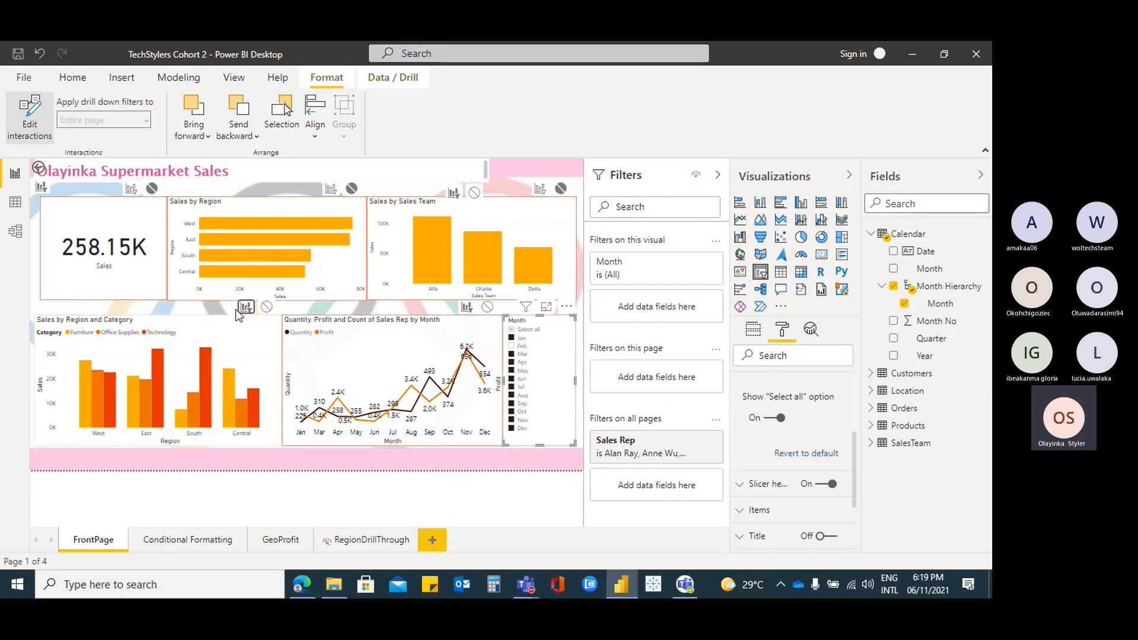
pyautogui.click(467, 307)
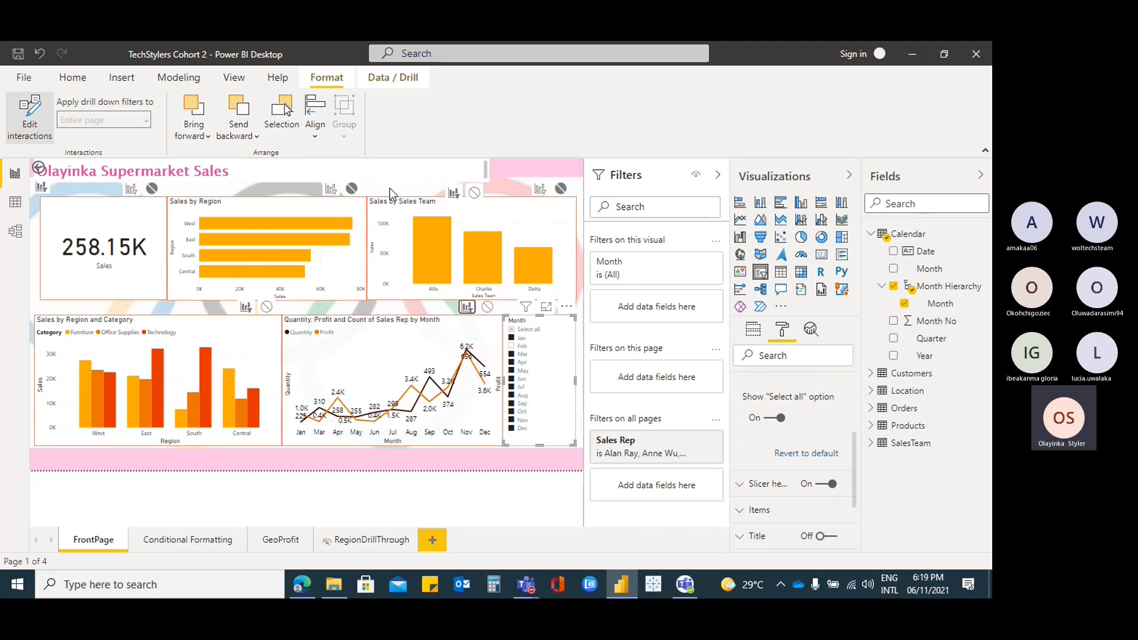
# Admit the waiting guest to the meeting and return to the report
pyautogui.click(834, 471)
pyautogui.click(454, 374)
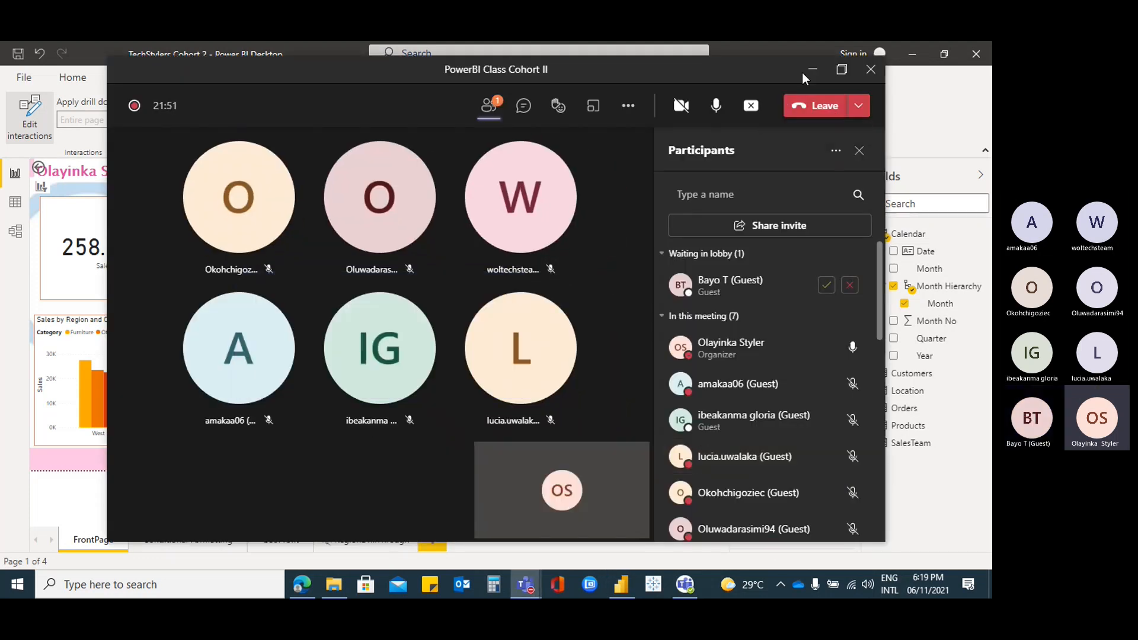
pyautogui.click(813, 68)
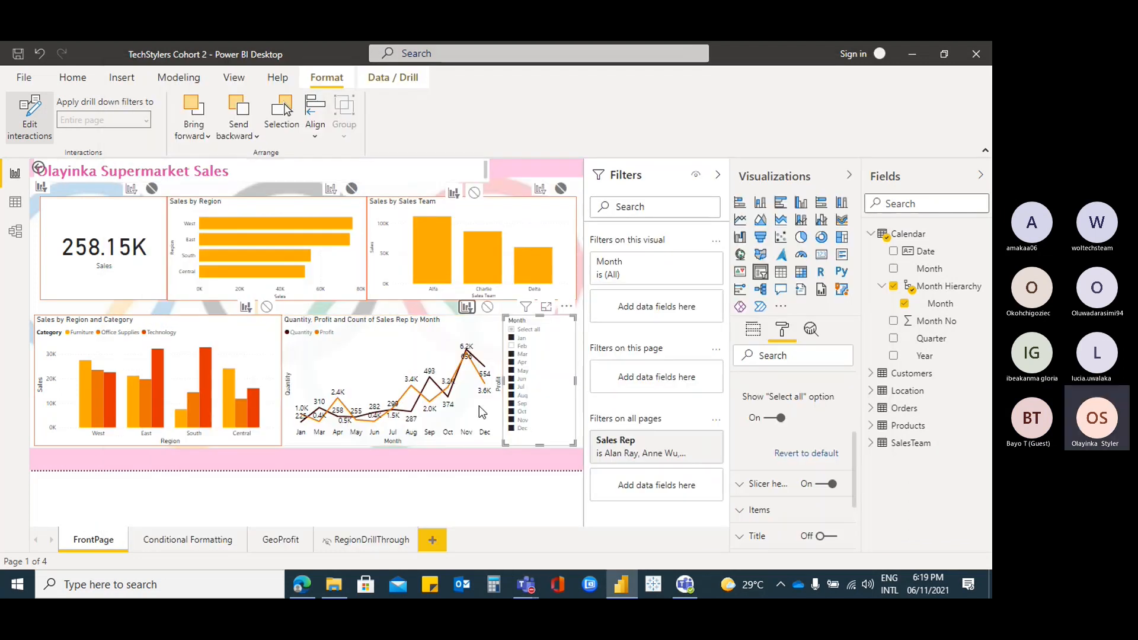
pyautogui.click(516, 345)
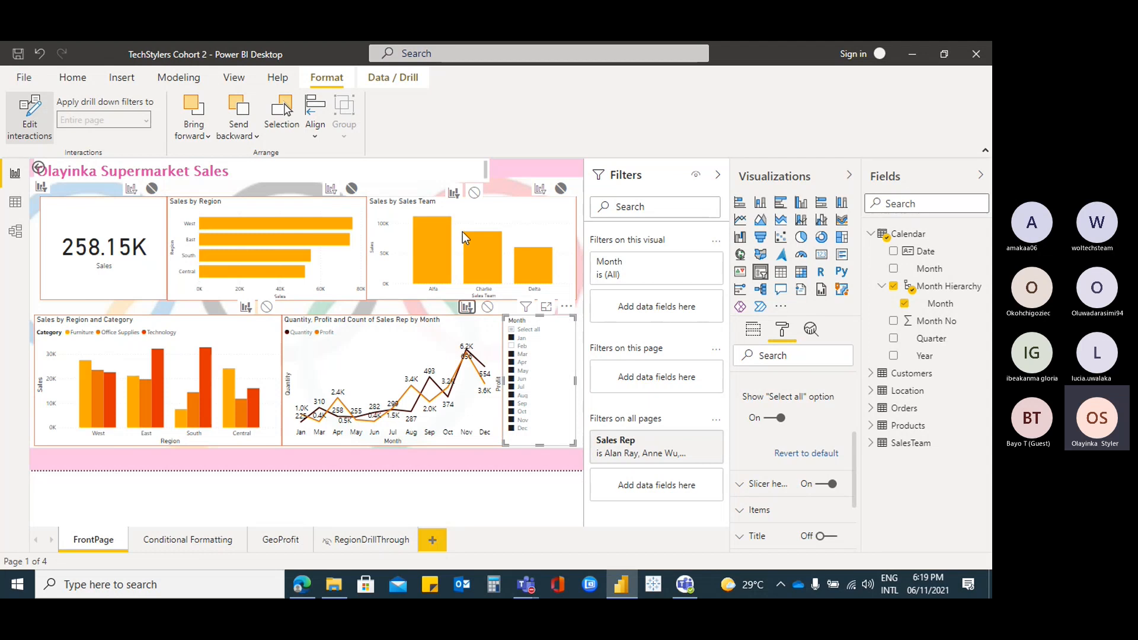
pyautogui.click(513, 331)
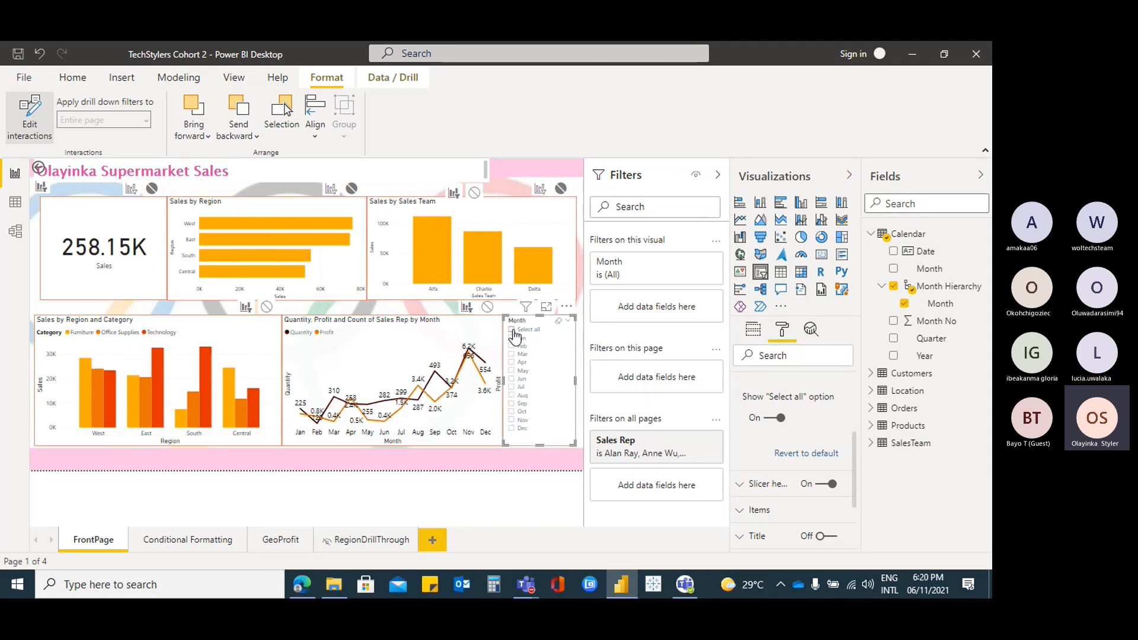
pyautogui.click(512, 330)
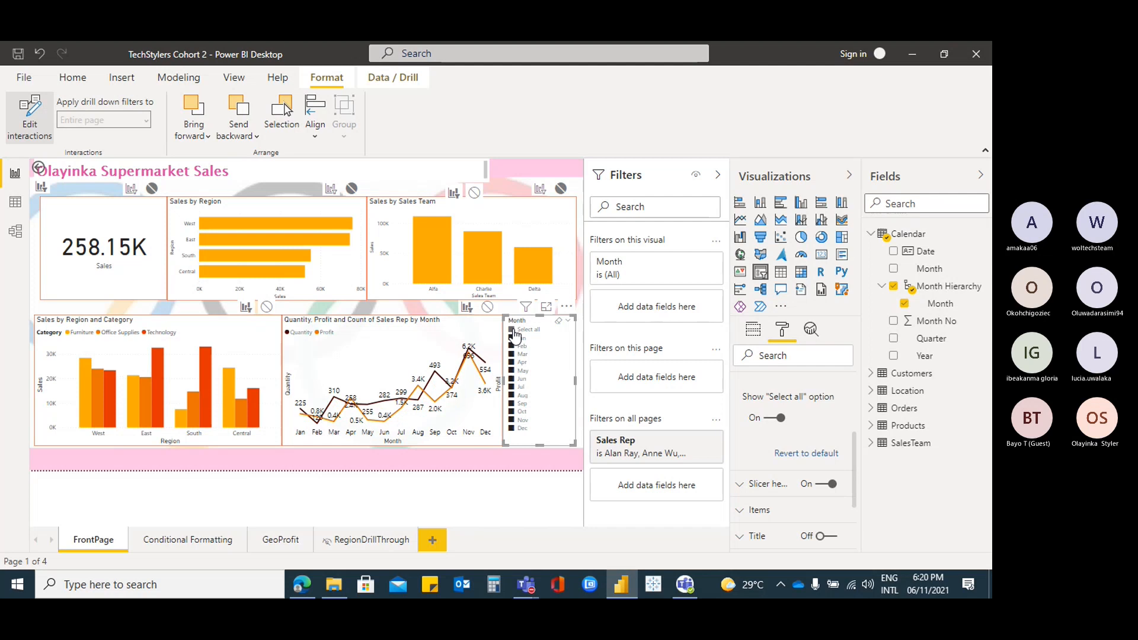
pyautogui.click(514, 364)
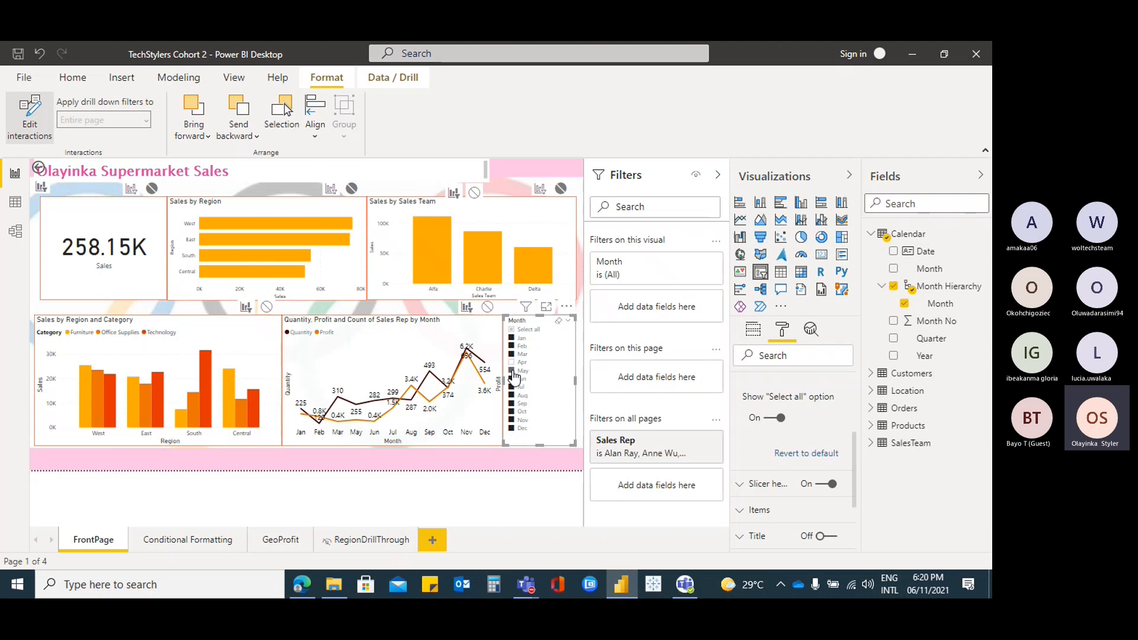
pyautogui.click(513, 371)
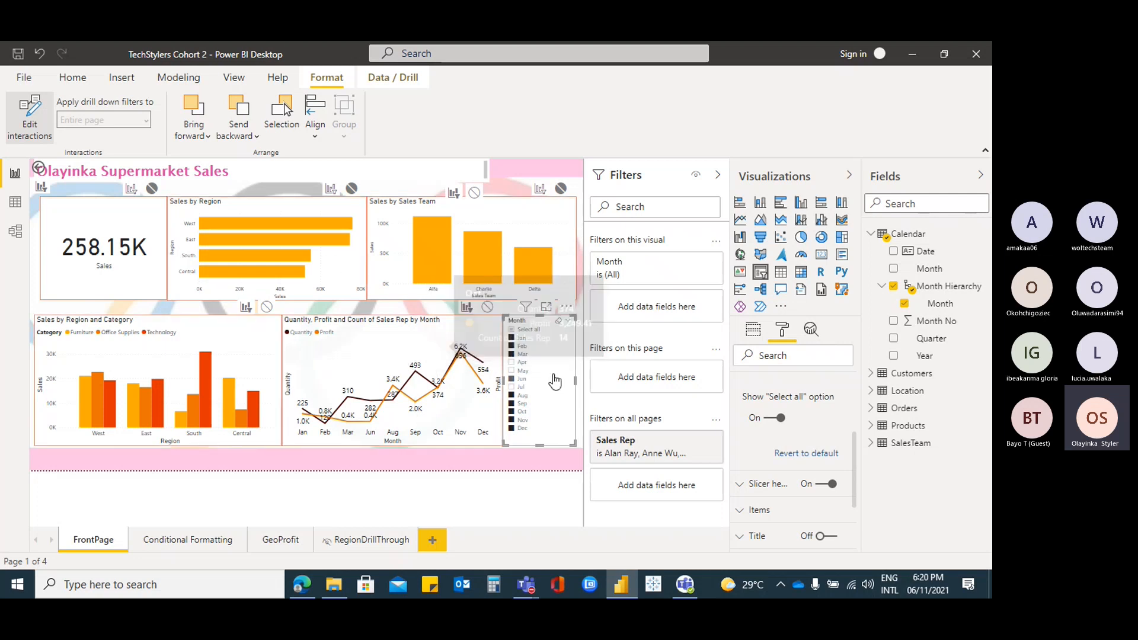
pyautogui.click(512, 330)
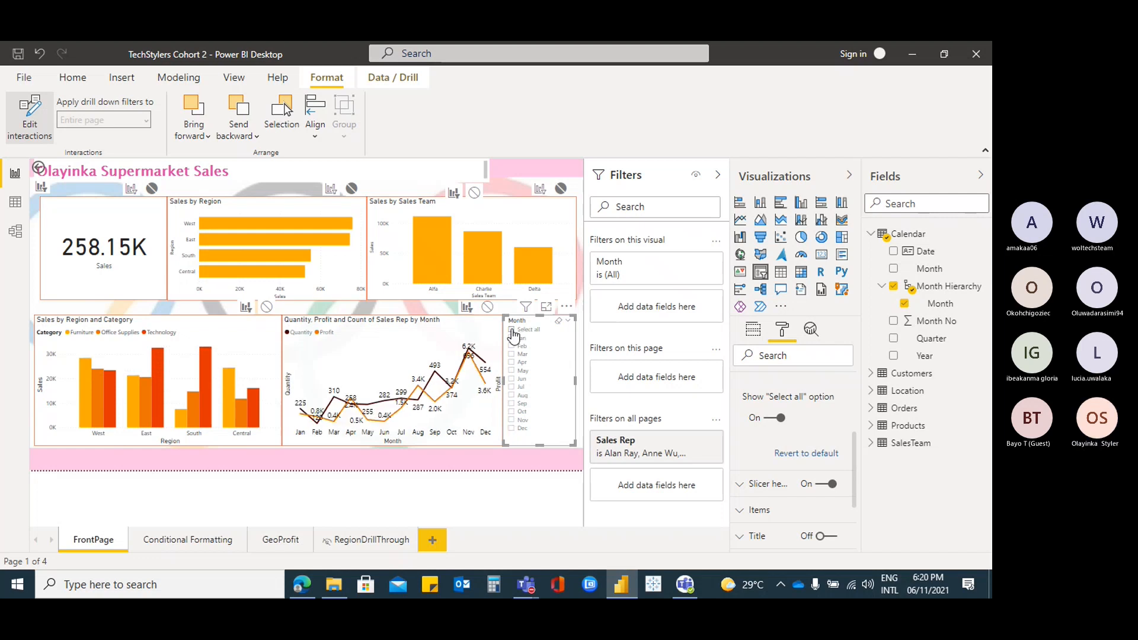
pyautogui.click(512, 331)
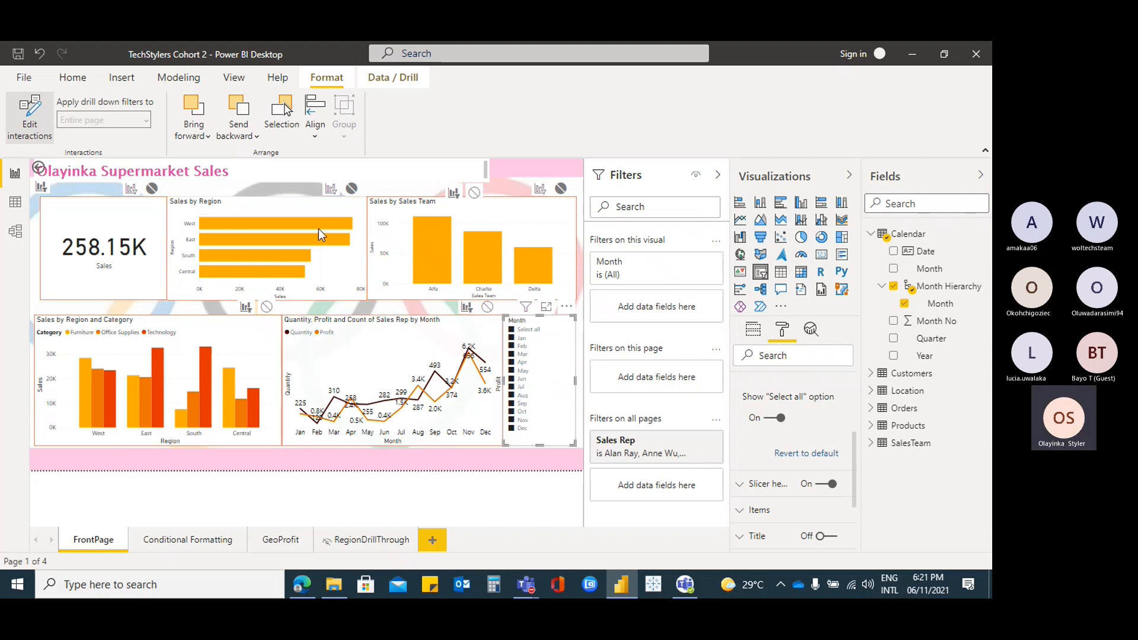
# For Sales by Region, set Filter on the Sales card and None on the category and line charts
pyautogui.click(293, 207)
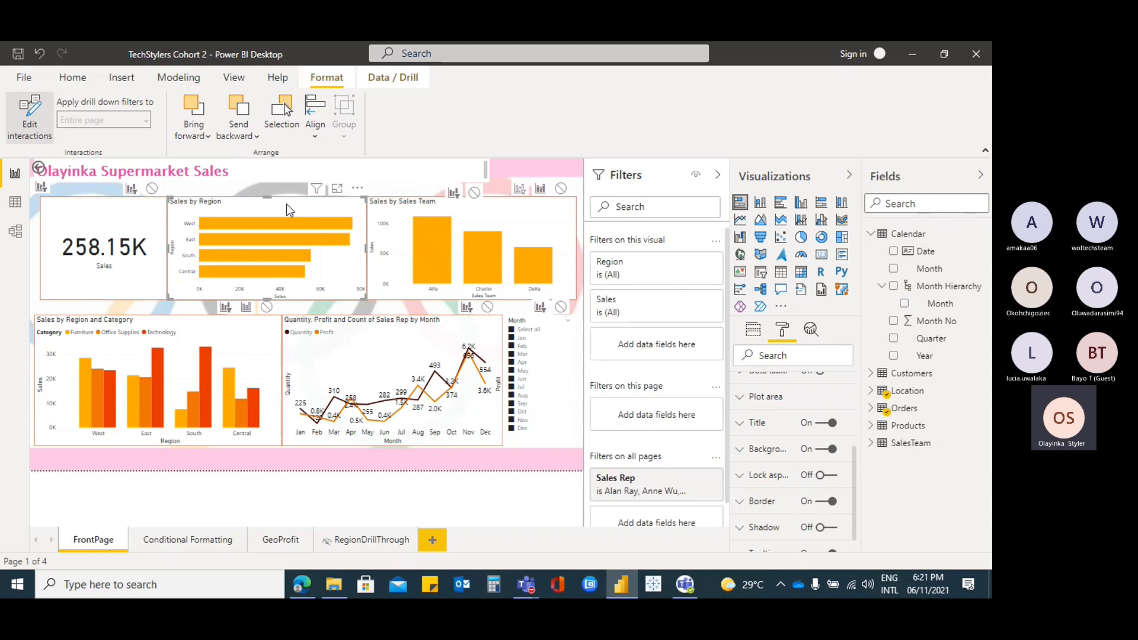
pyautogui.click(30, 116)
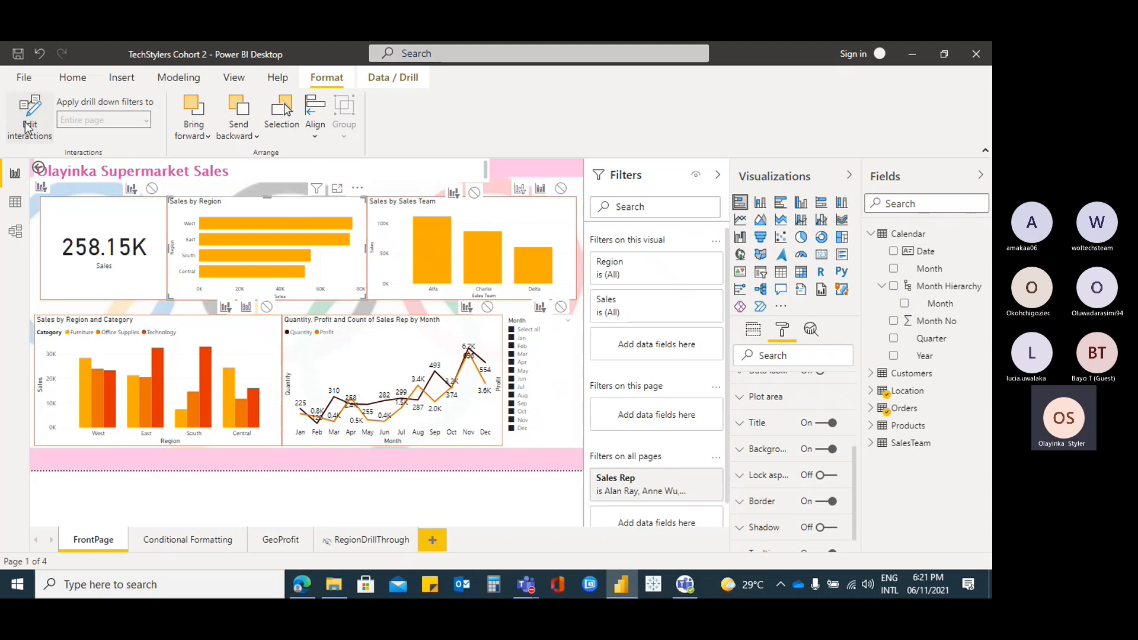
pyautogui.click(44, 118)
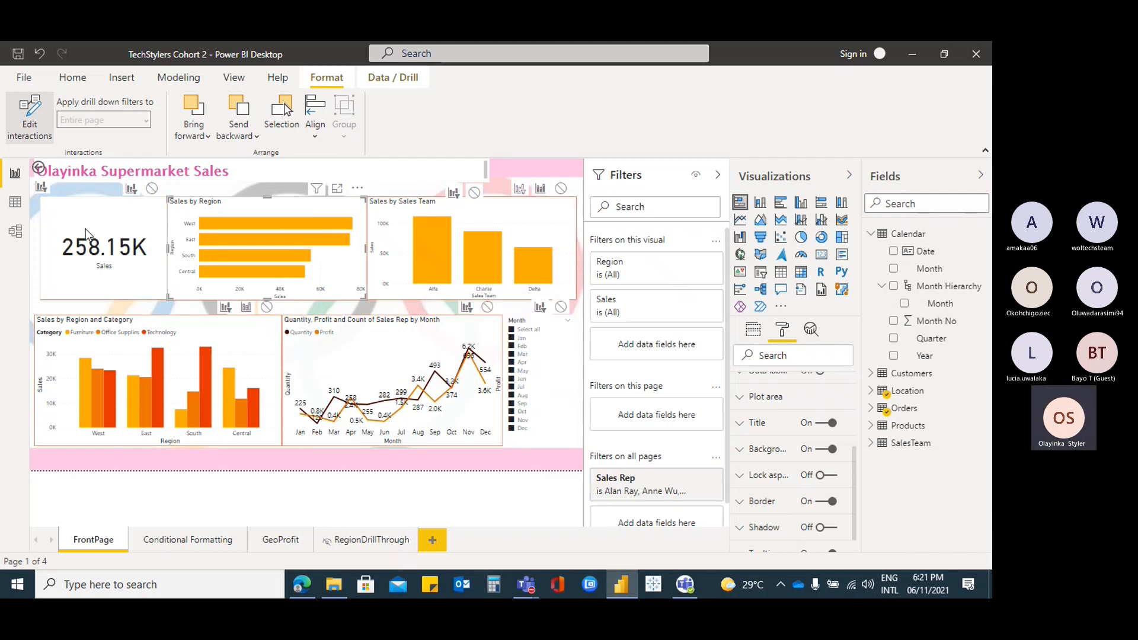
pyautogui.click(151, 188)
pyautogui.click(131, 188)
pyautogui.click(267, 307)
pyautogui.click(486, 307)
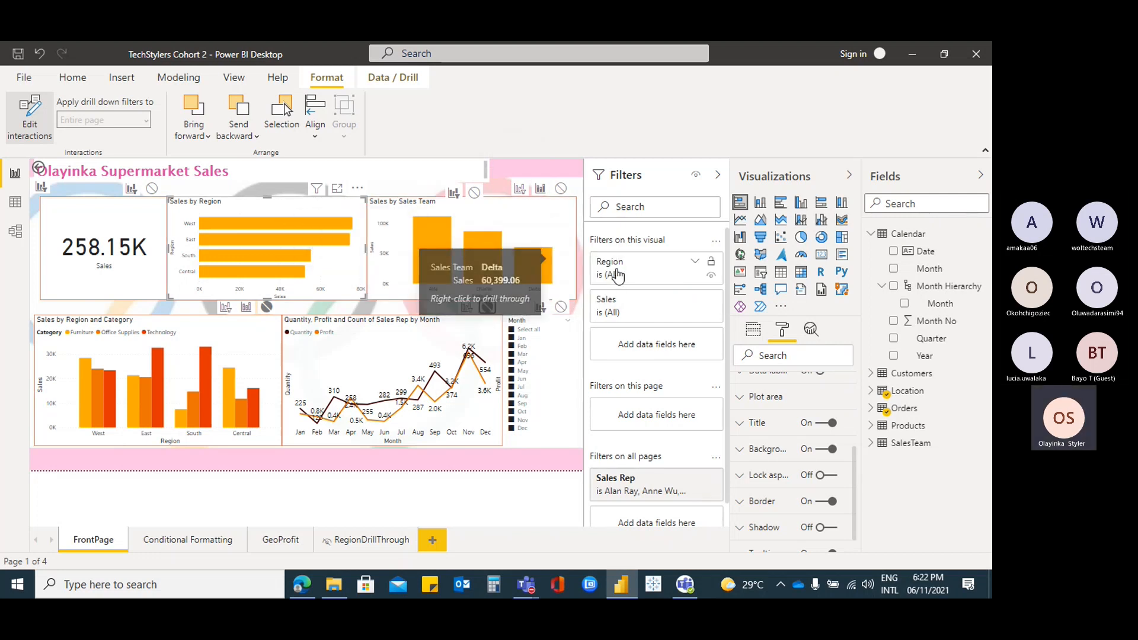
pyautogui.moveTo(529, 253)
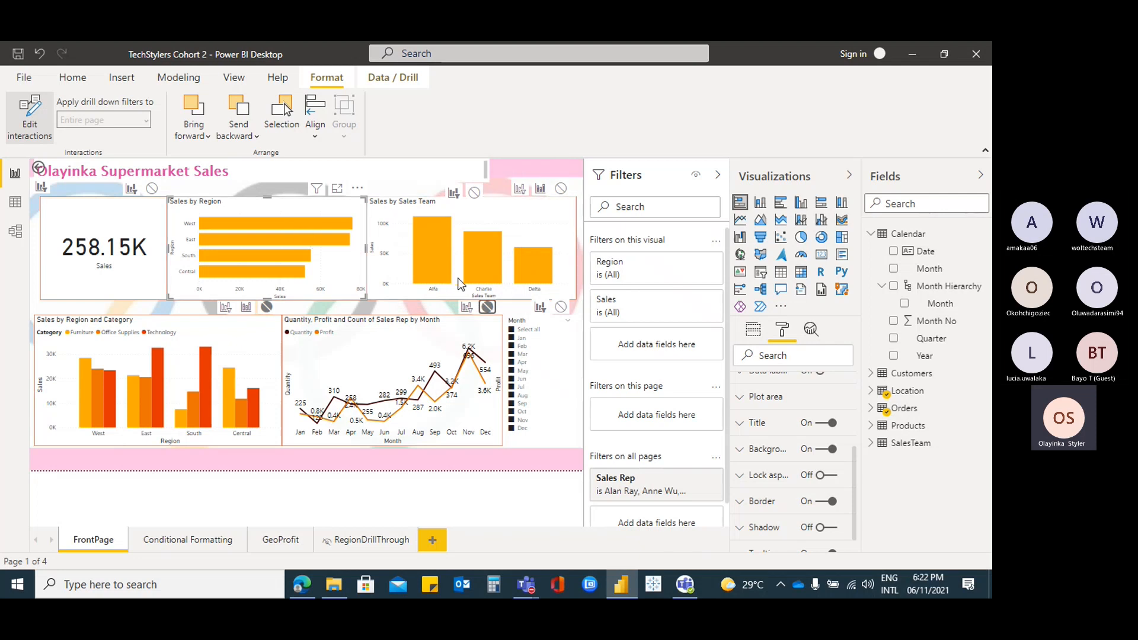
pyautogui.moveTo(482, 250)
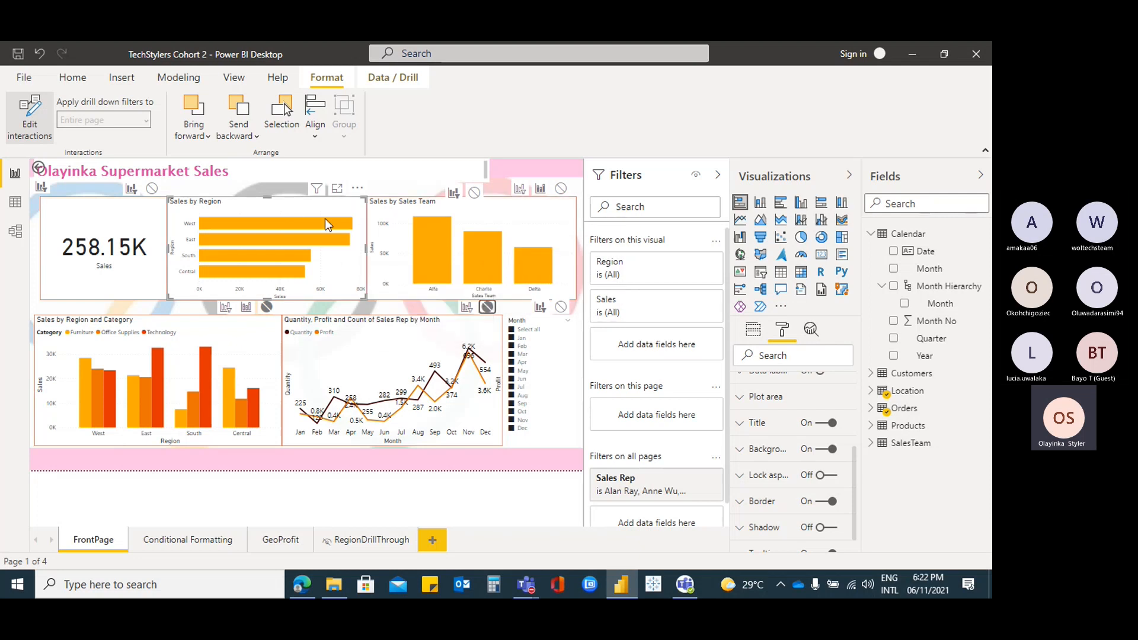
# Set Sales by Sales Team to Filter and test it with the West, East and South bars
pyautogui.click(521, 190)
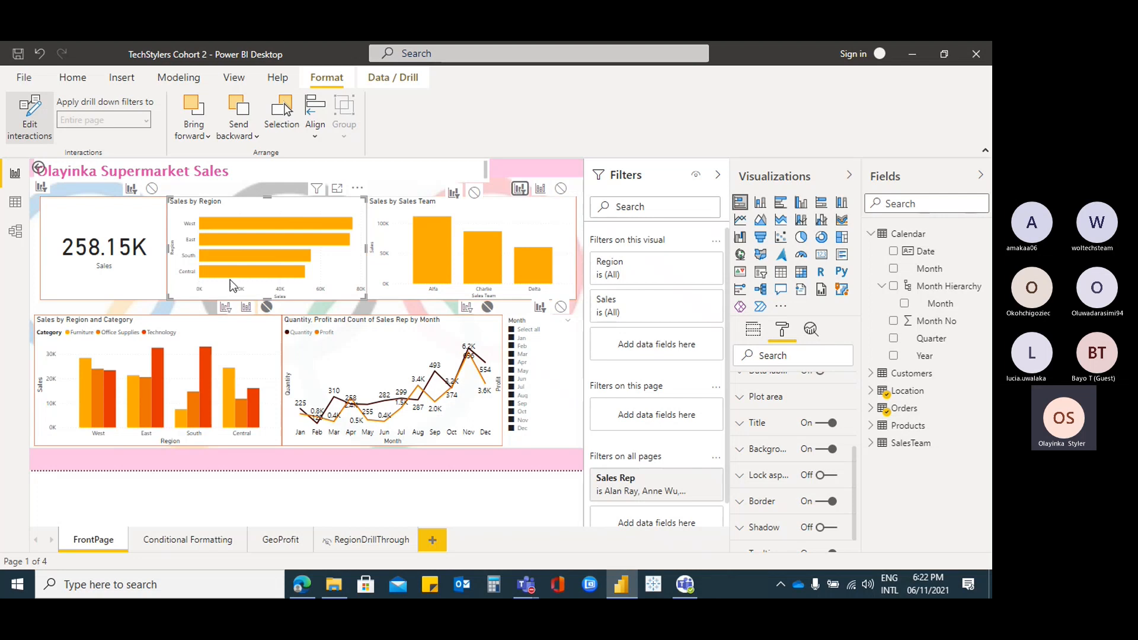
pyautogui.click(285, 224)
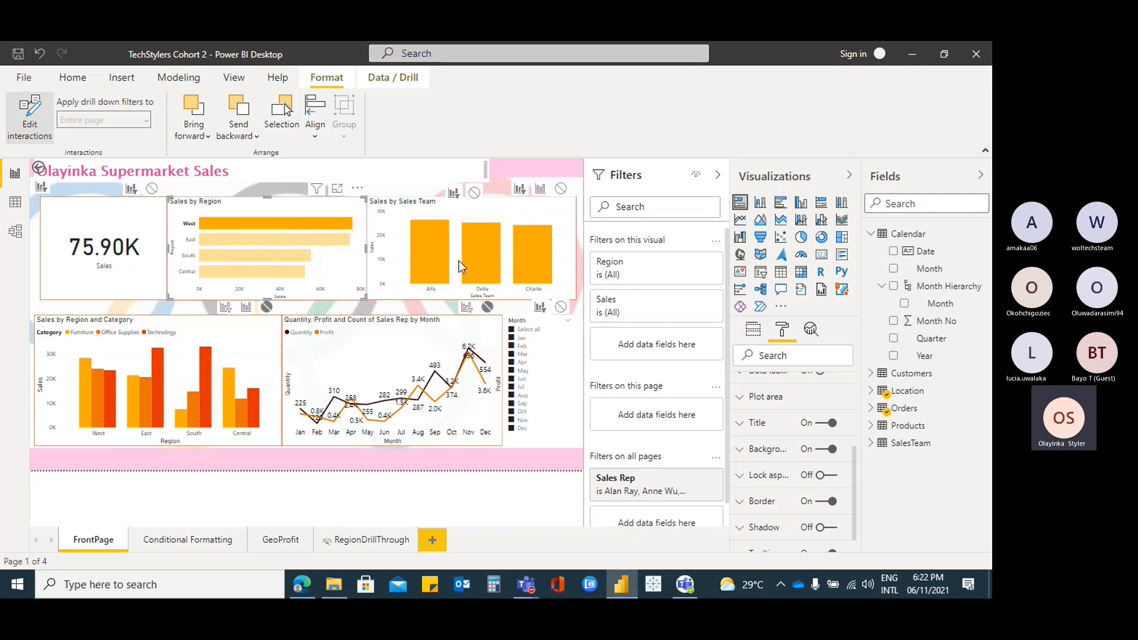
pyautogui.click(302, 243)
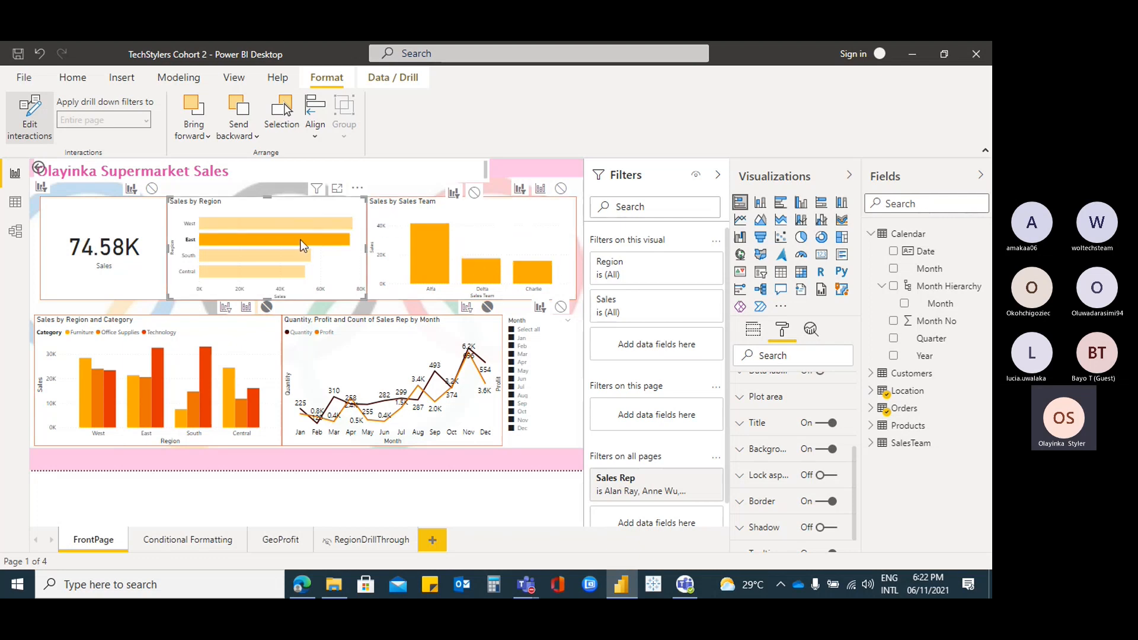
pyautogui.click(263, 260)
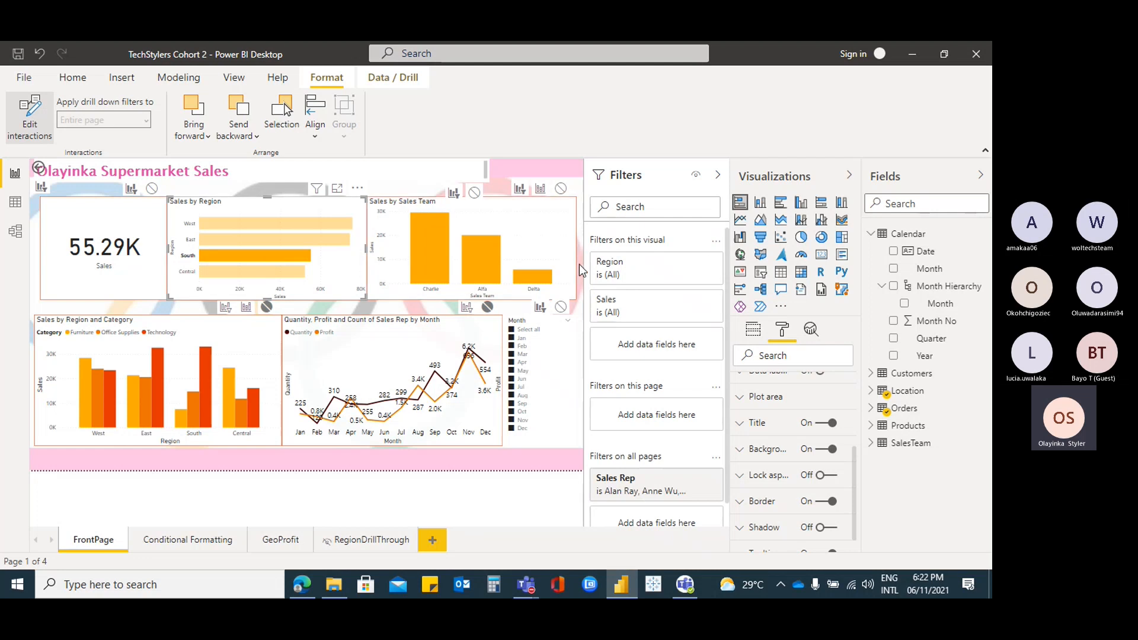
pyautogui.click(304, 209)
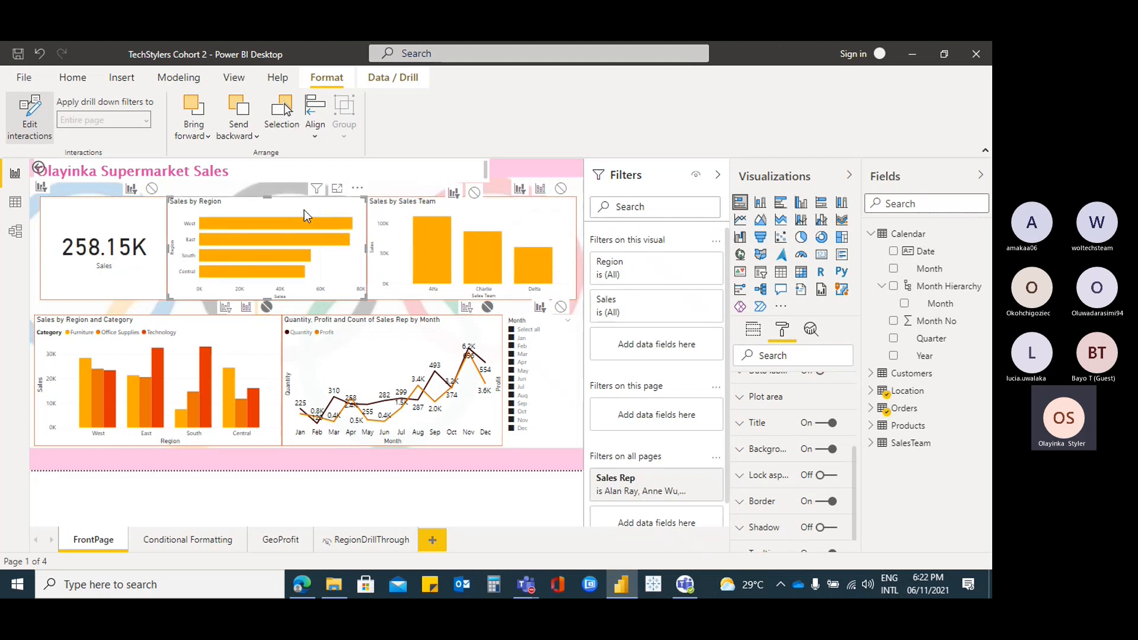
# Switch Sales by Sales Team to Highlight and test with West, then East (74.58K)
pyautogui.click(541, 191)
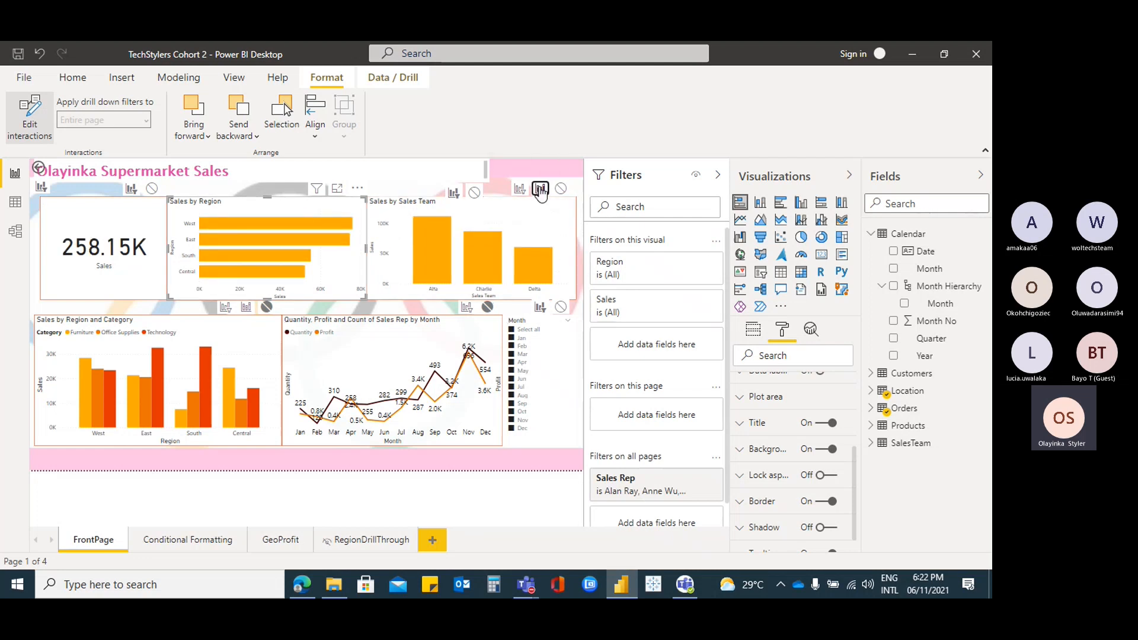
pyautogui.click(320, 223)
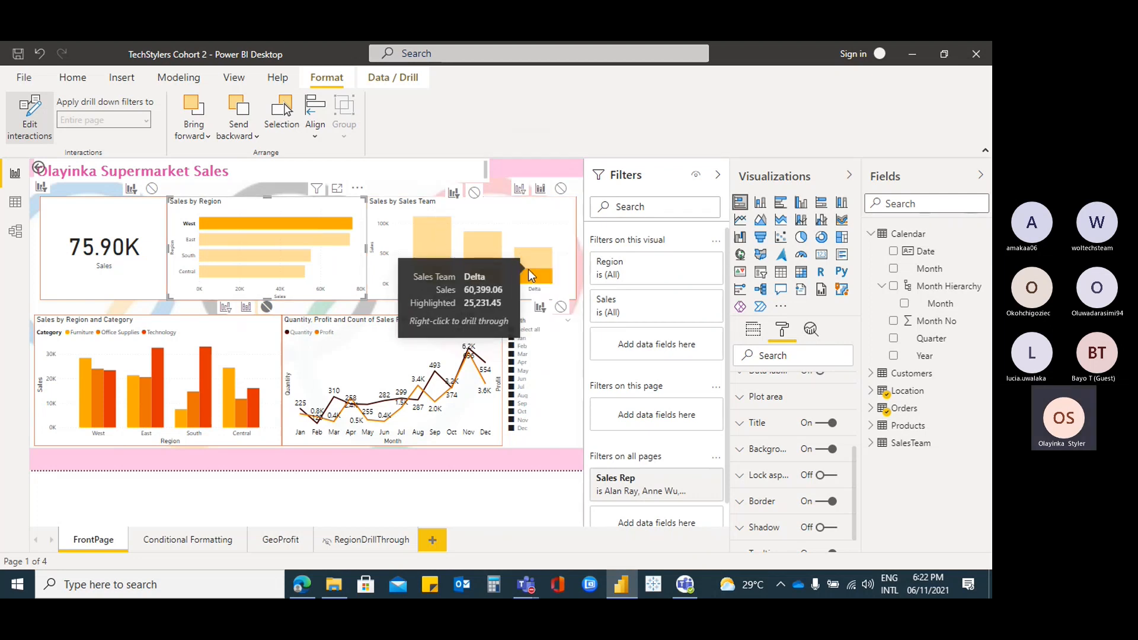
pyautogui.click(270, 239)
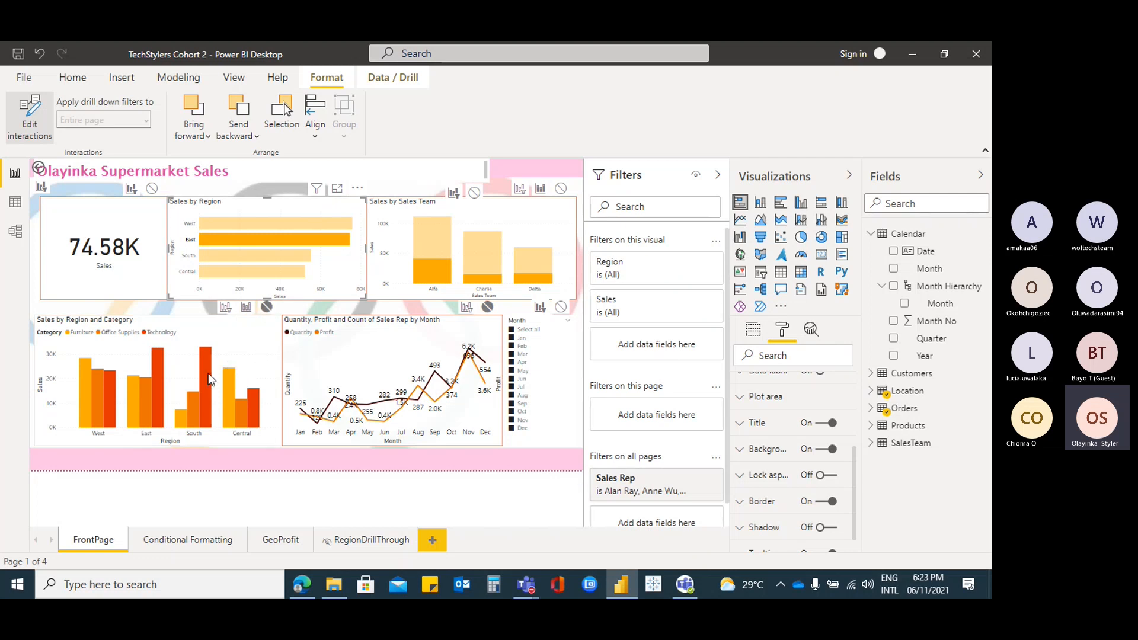
pyautogui.moveTo(209, 379)
# Set the category chart to Highlight for region choices and test it with West
pyautogui.click(246, 308)
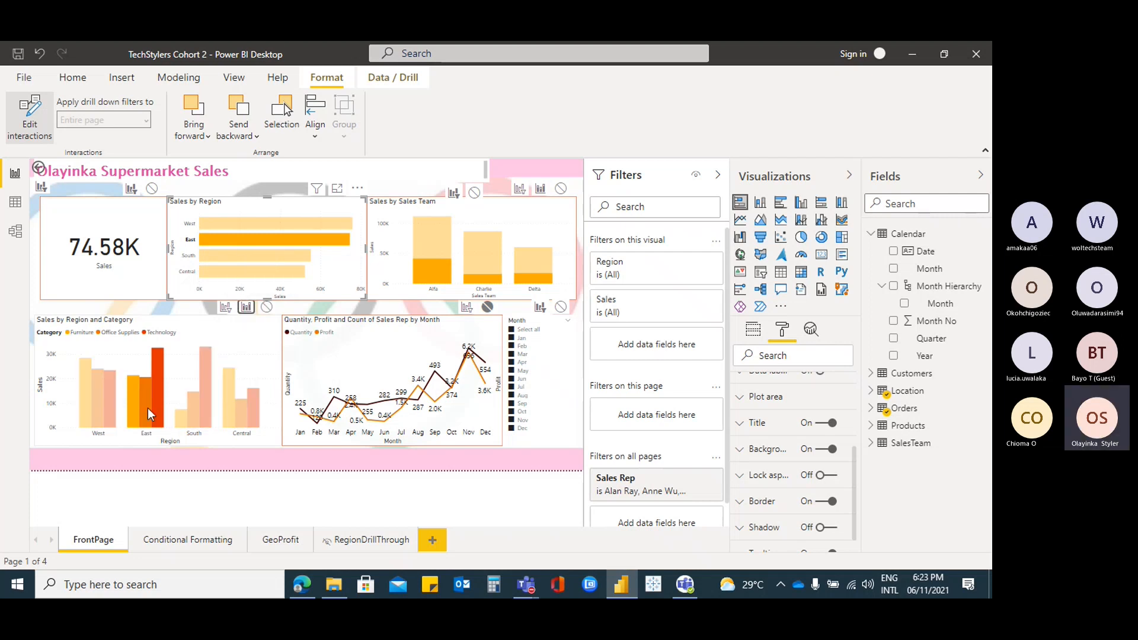
pyautogui.moveTo(147, 408)
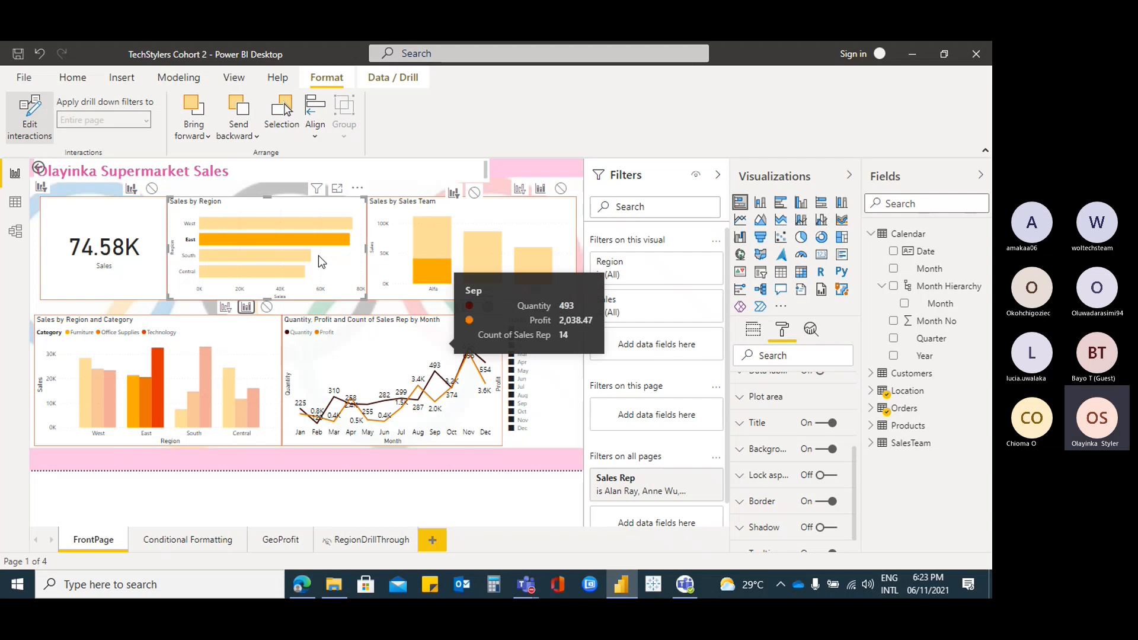
pyautogui.moveTo(321, 244)
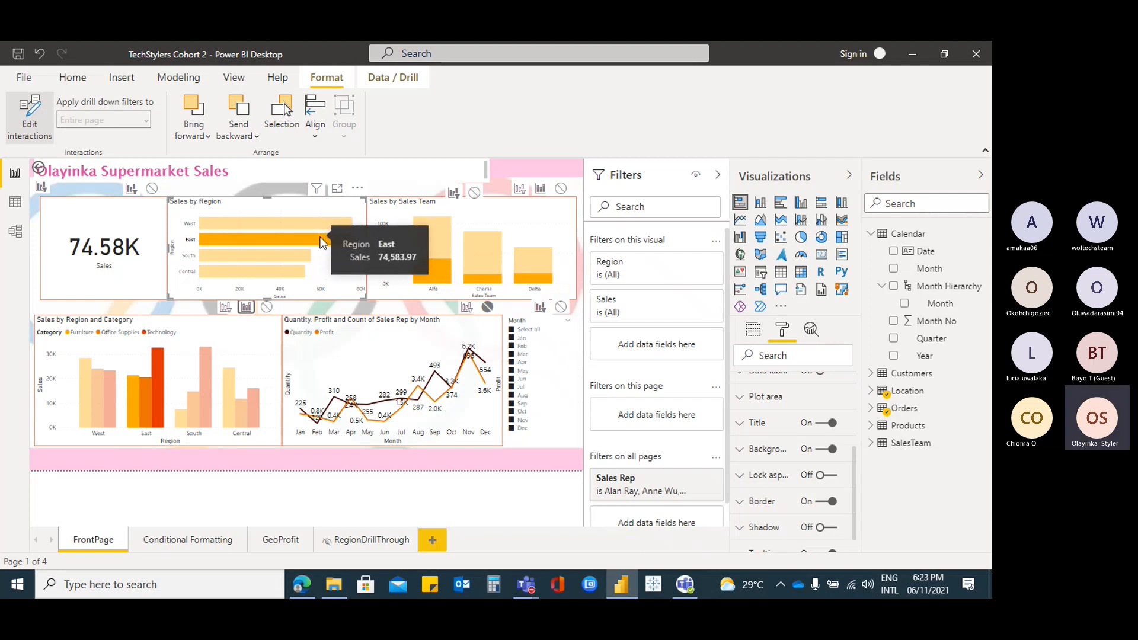
pyautogui.click(306, 225)
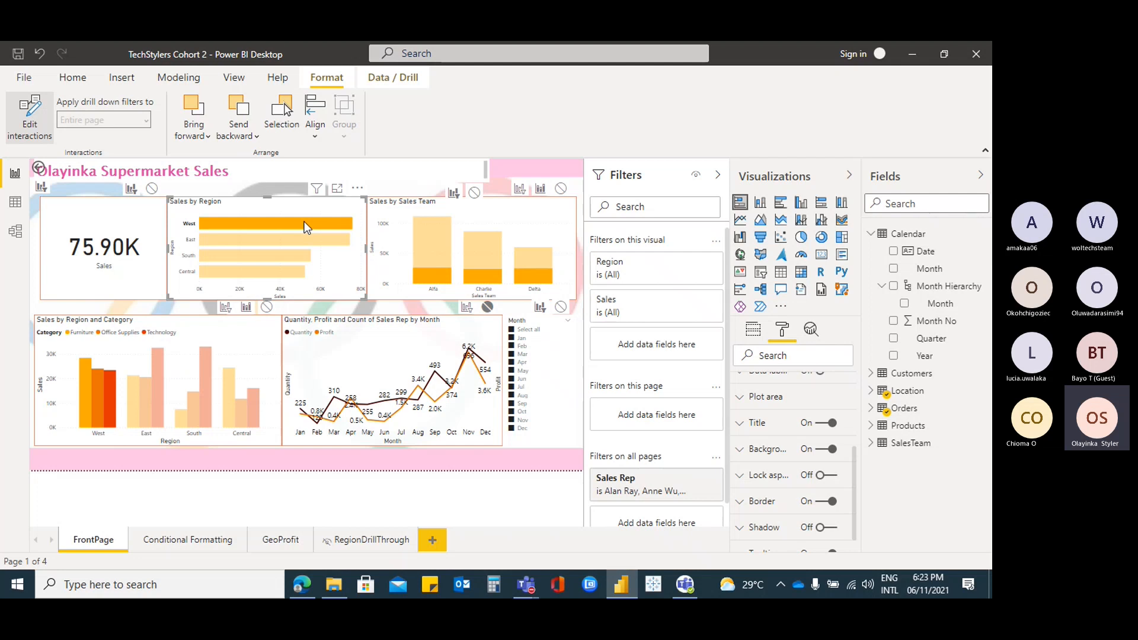
# Select Central, toggle the category chart between Filter and Highlight, then clear Central (258.15K)
pyautogui.click(286, 272)
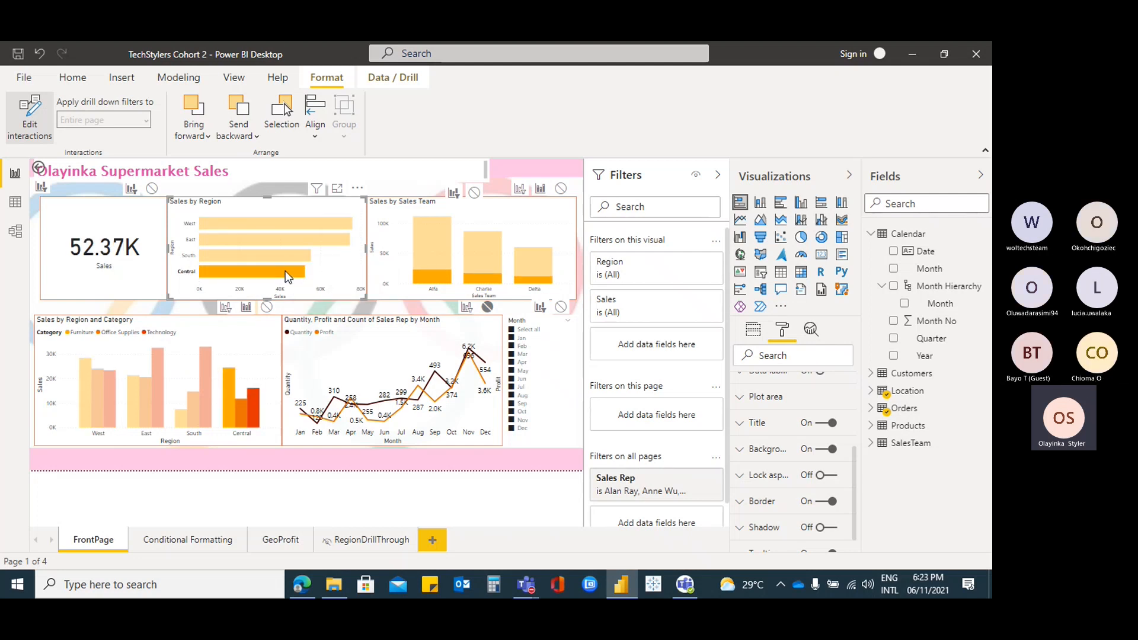
pyautogui.click(226, 308)
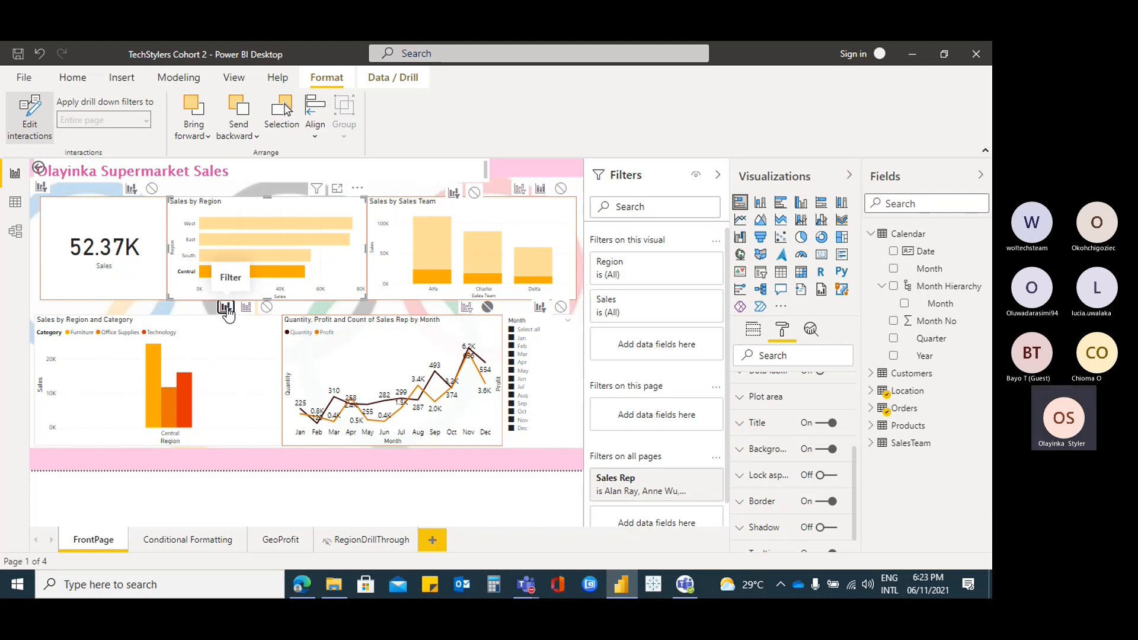
pyautogui.click(245, 307)
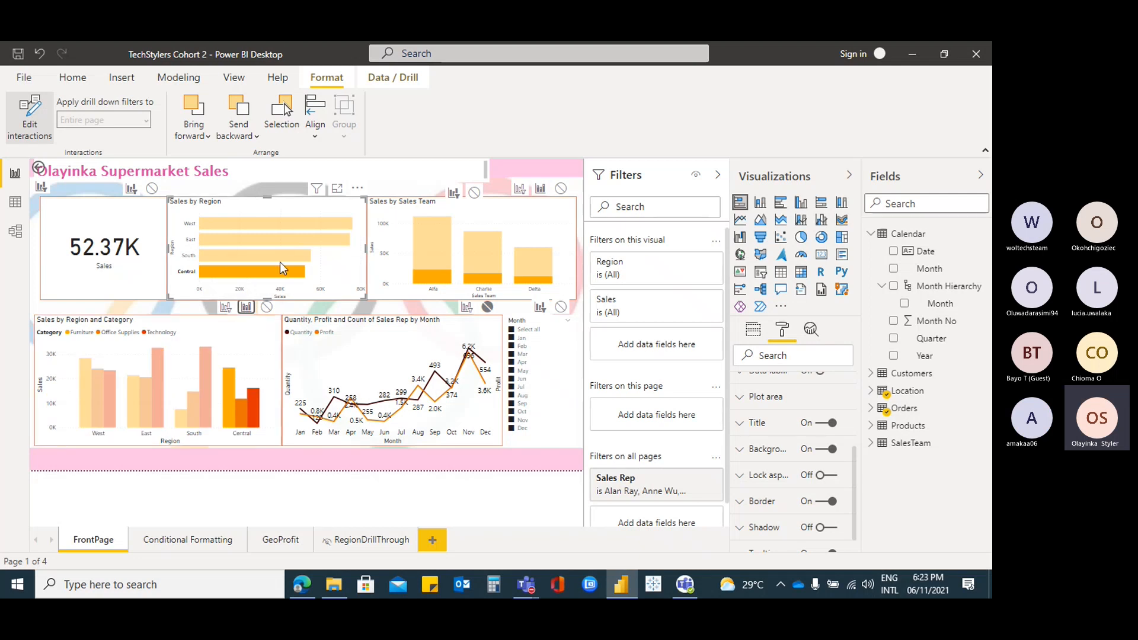
pyautogui.moveTo(281, 272)
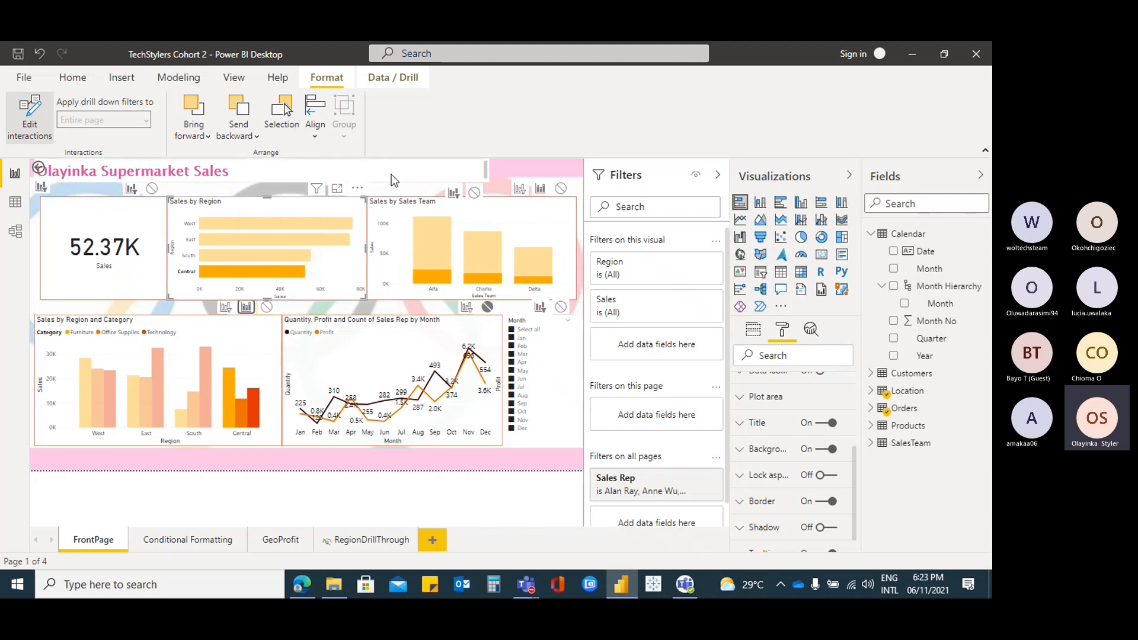
pyautogui.click(307, 211)
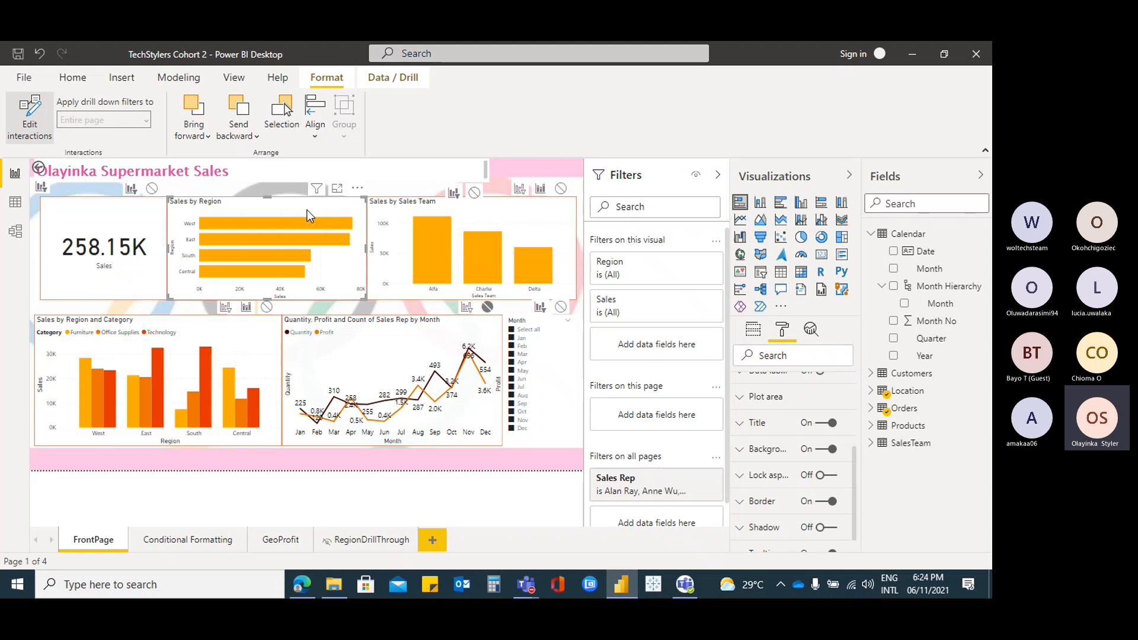
# Select the line chart and the Month slicer, then collapse the Filters pane
pyautogui.click(391, 333)
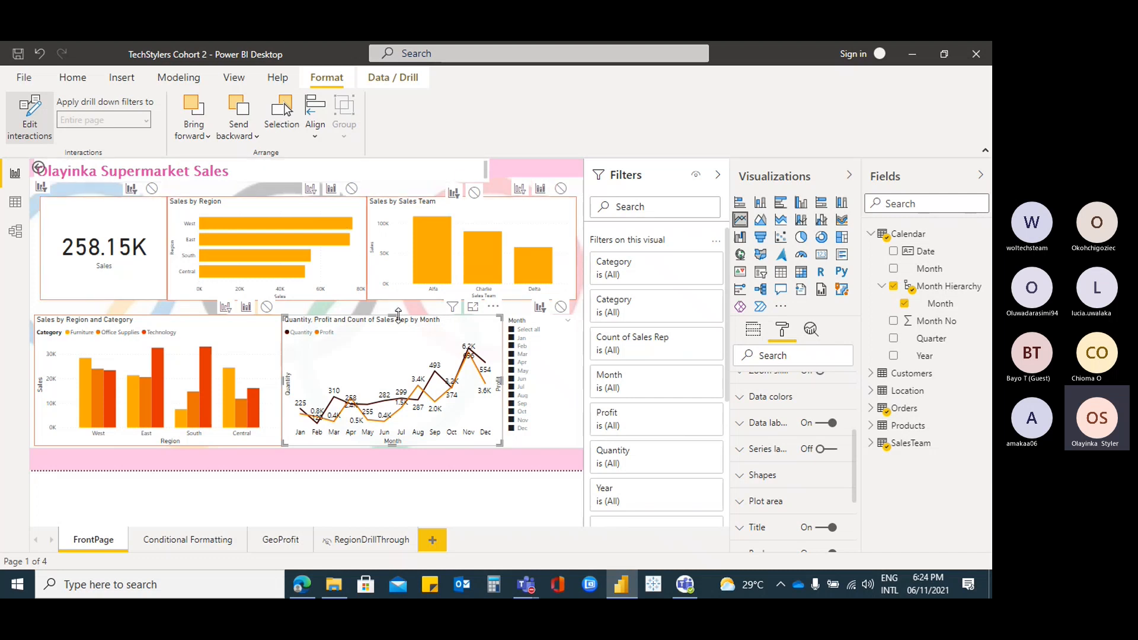
pyautogui.click(538, 328)
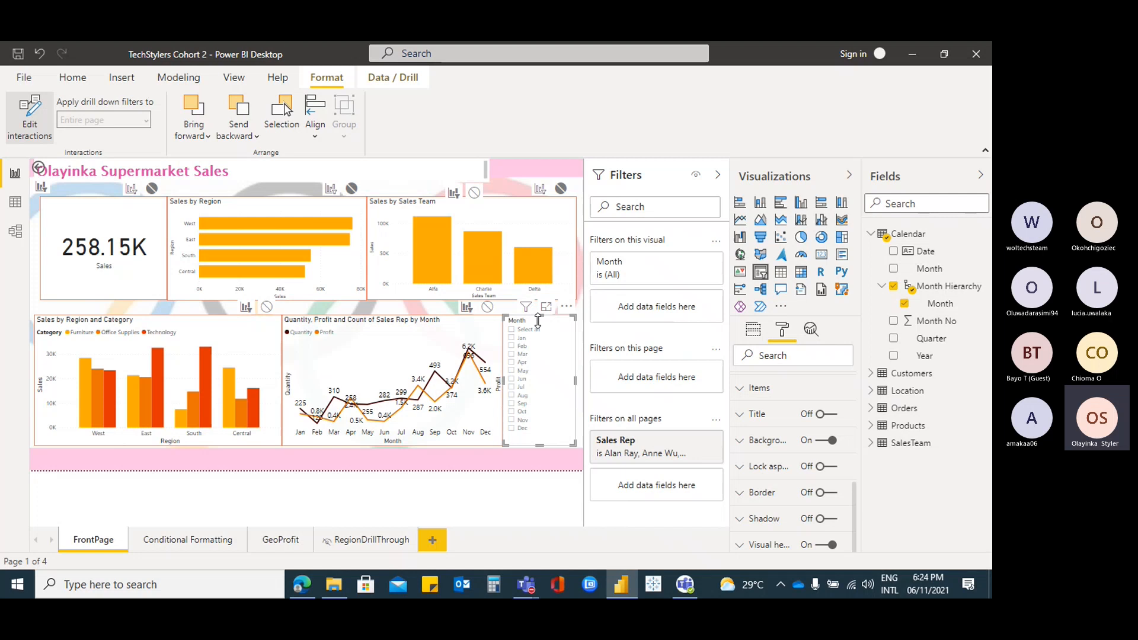
pyautogui.click(718, 175)
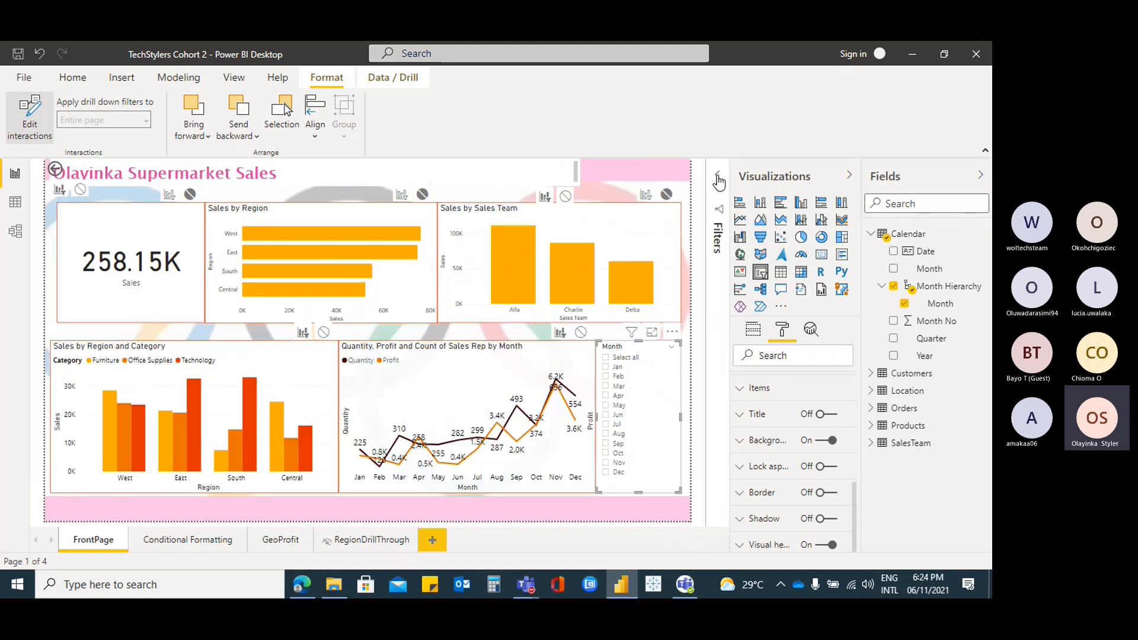
# Collapse the Visualizations pane and toggle the Filters pane open and closed again
pyautogui.click(849, 175)
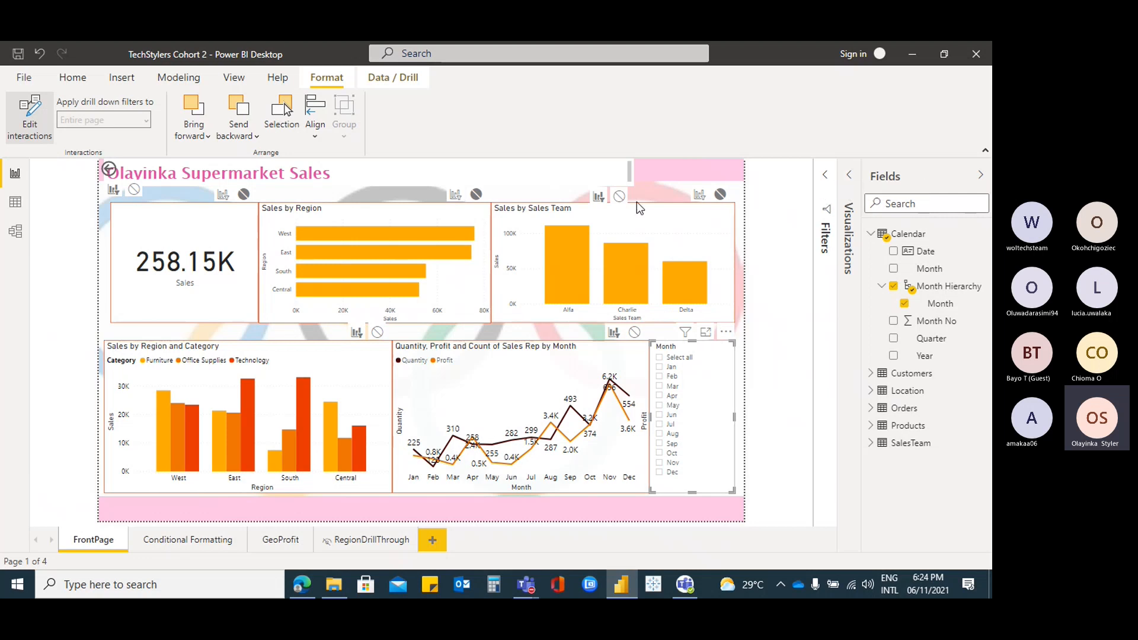
pyautogui.click(826, 178)
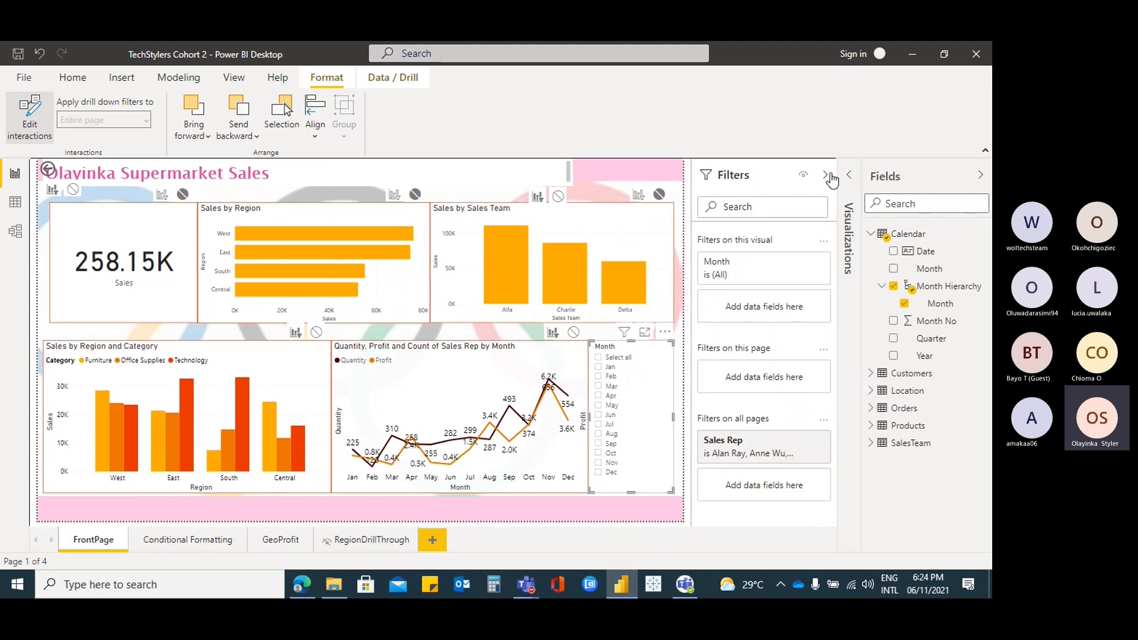
pyautogui.click(827, 177)
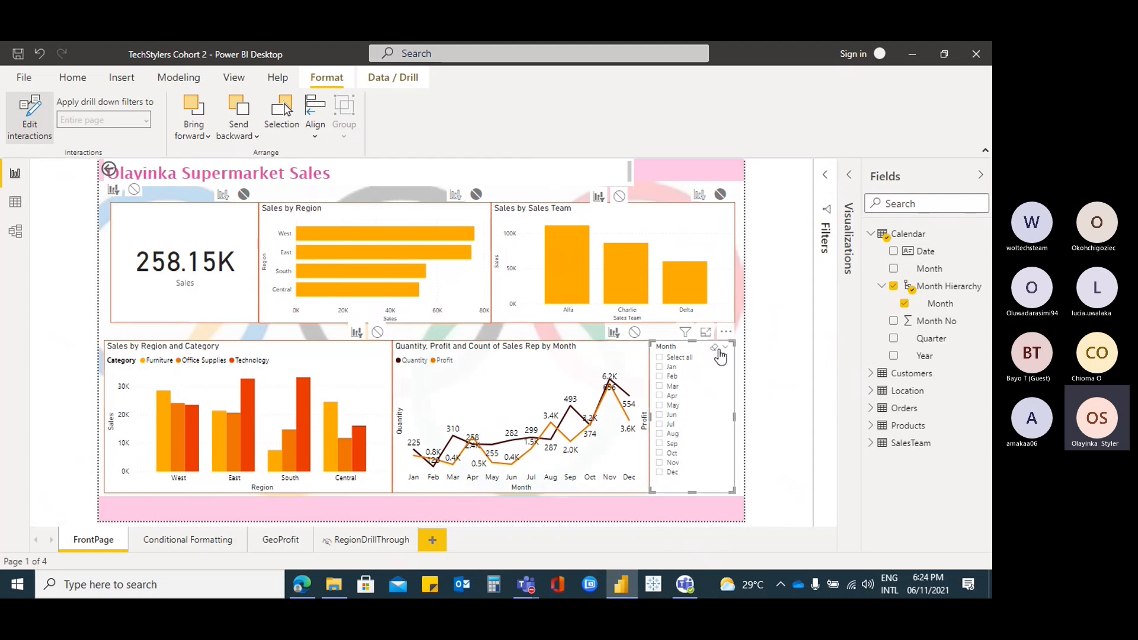
# Switch the Month slicer to Dropdown style showing All, and check its month list
pyautogui.click(725, 348)
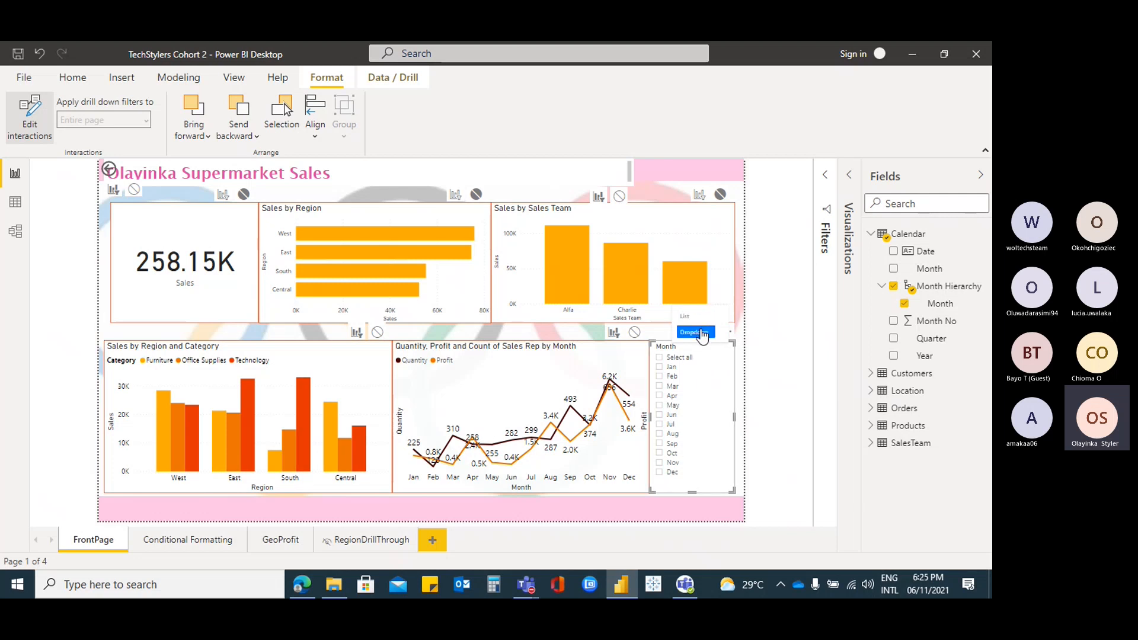
pyautogui.click(695, 332)
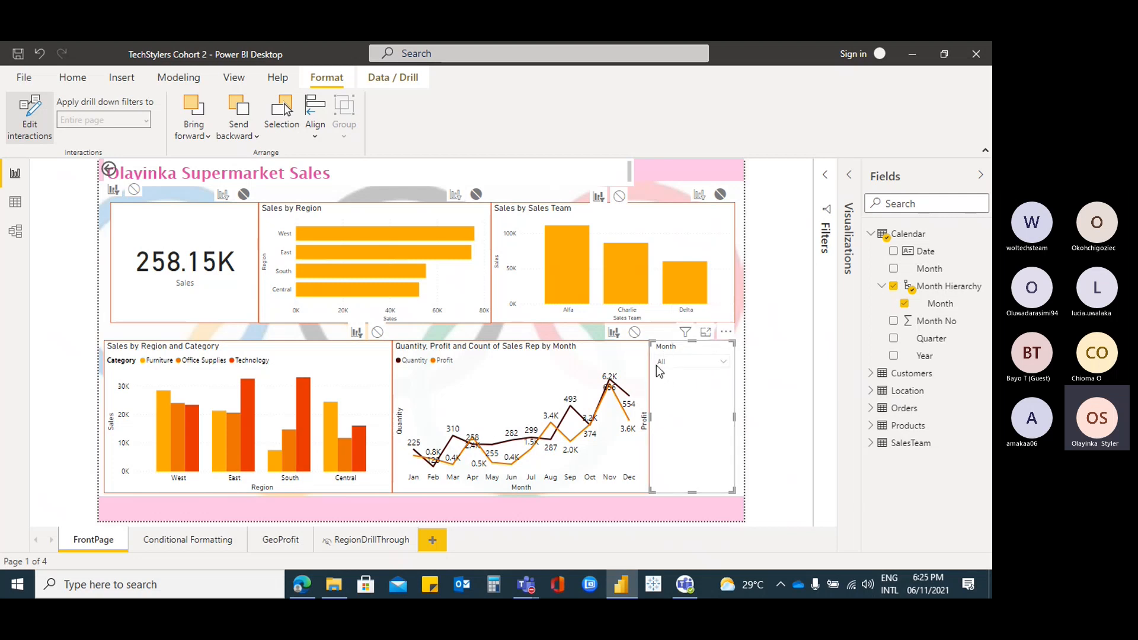
pyautogui.click(724, 364)
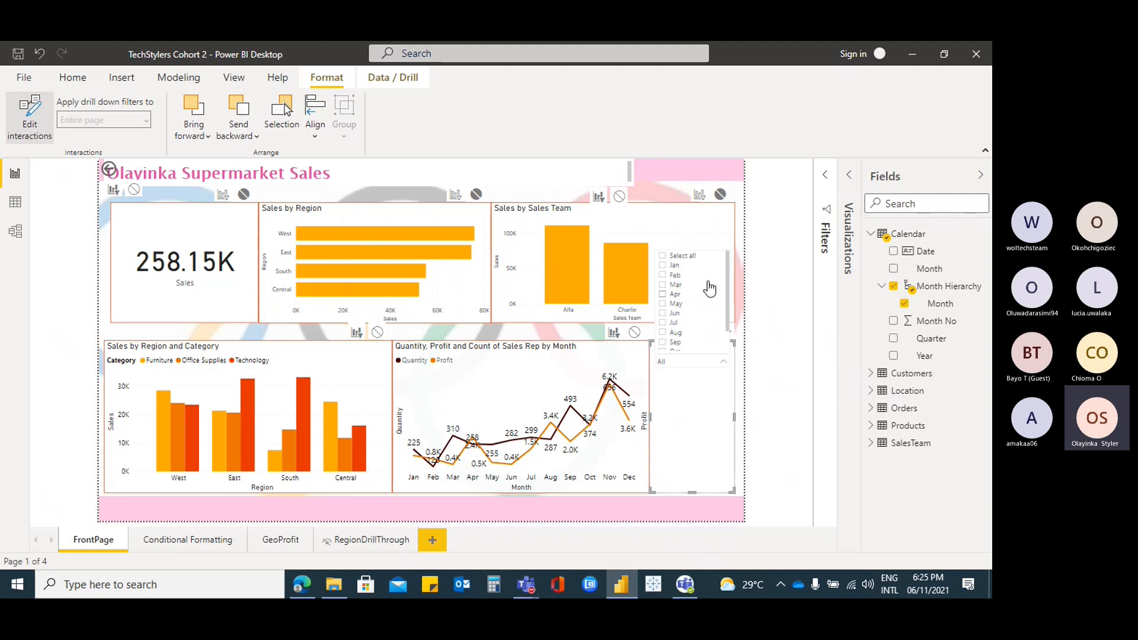
pyautogui.scroll(-2, 704, 320)
pyautogui.click(703, 406)
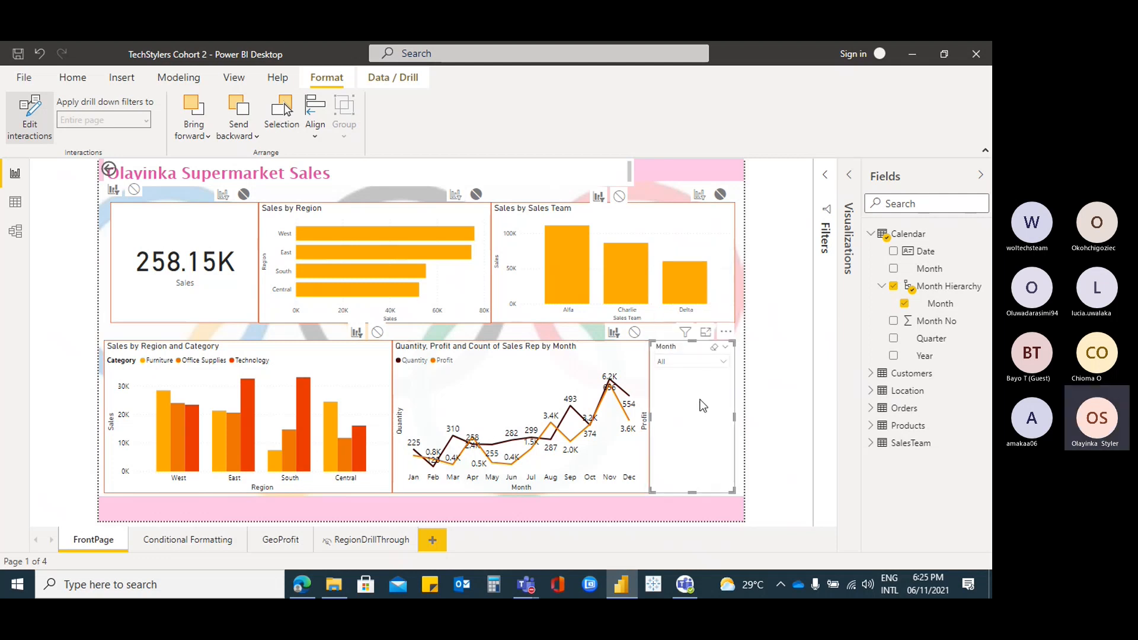
pyautogui.click(726, 350)
pyautogui.click(849, 175)
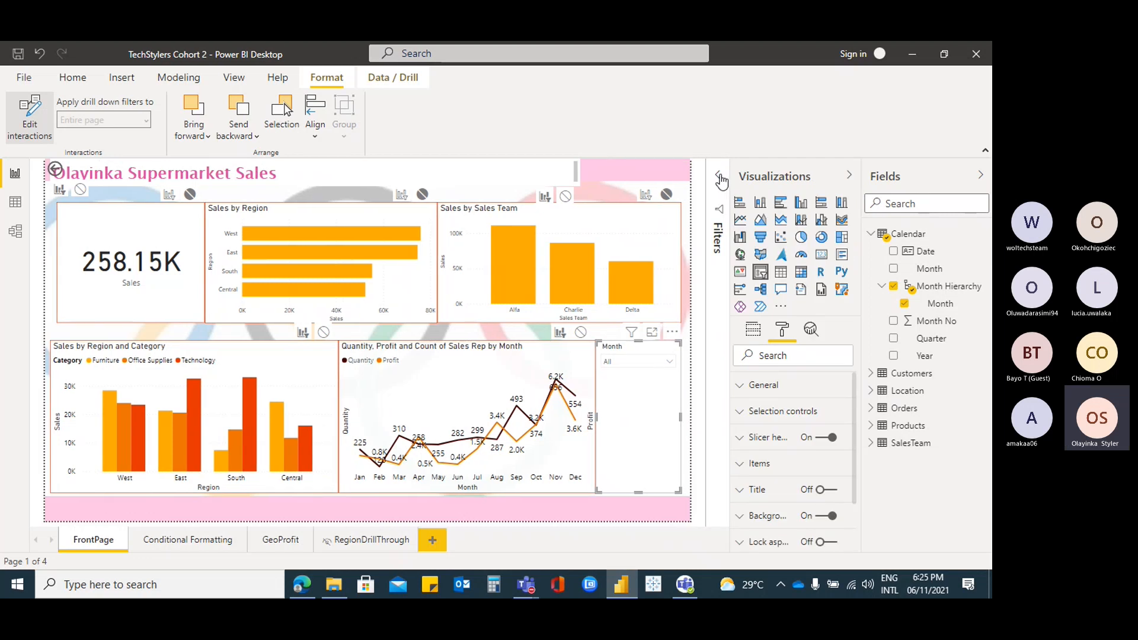
# Expand the Filters pane and select the line chart to review its filters
pyautogui.click(721, 177)
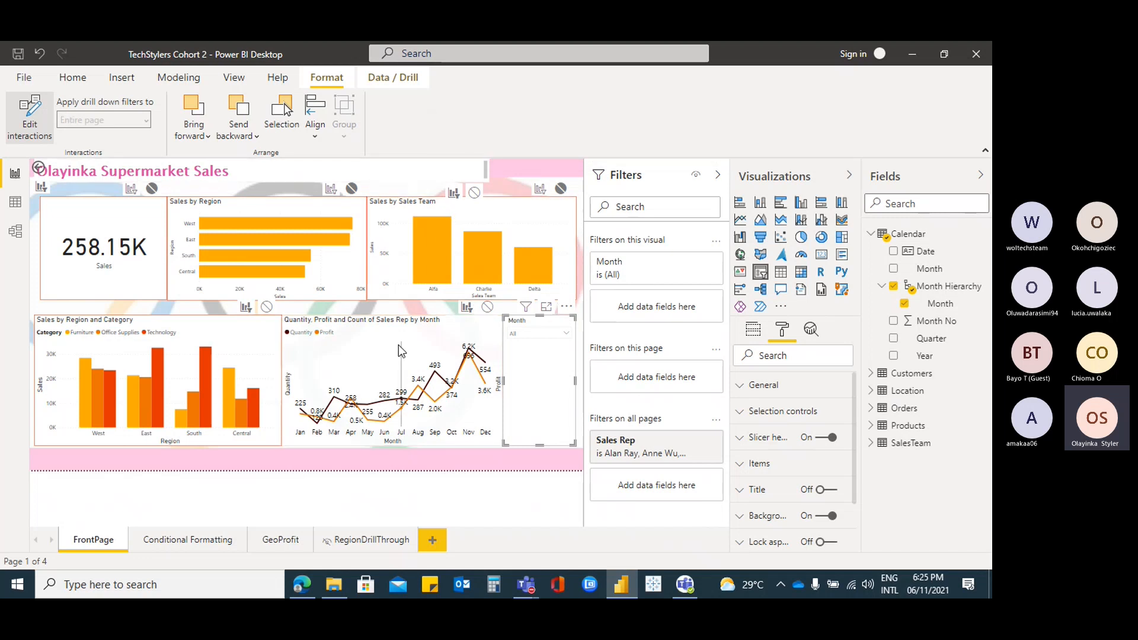
pyautogui.click(460, 318)
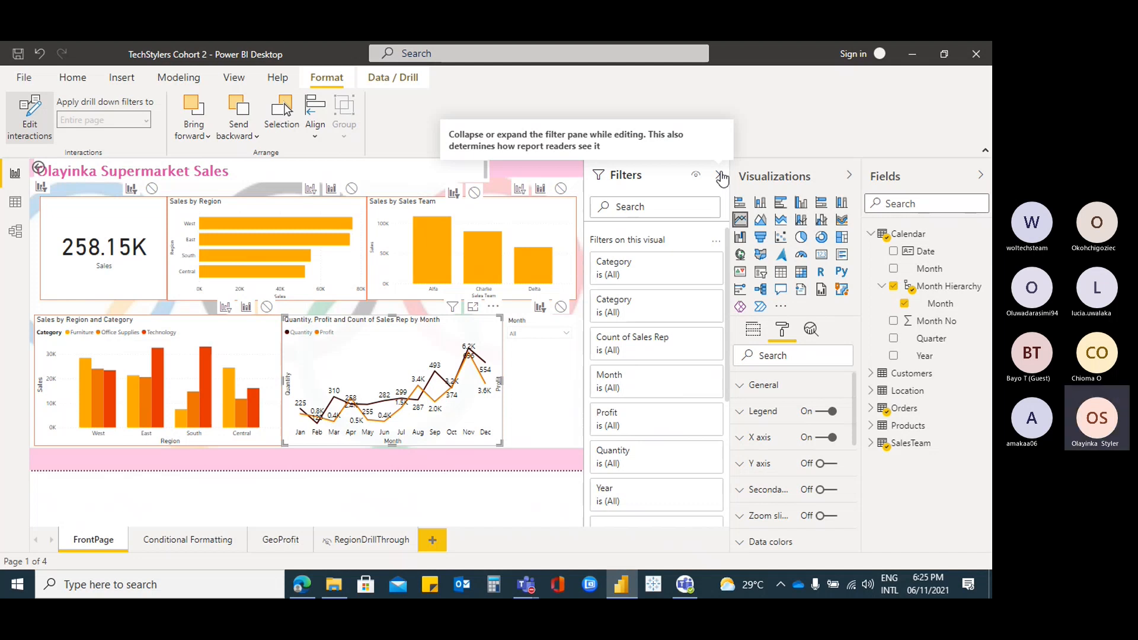
pyautogui.scroll(-5, 679, 308)
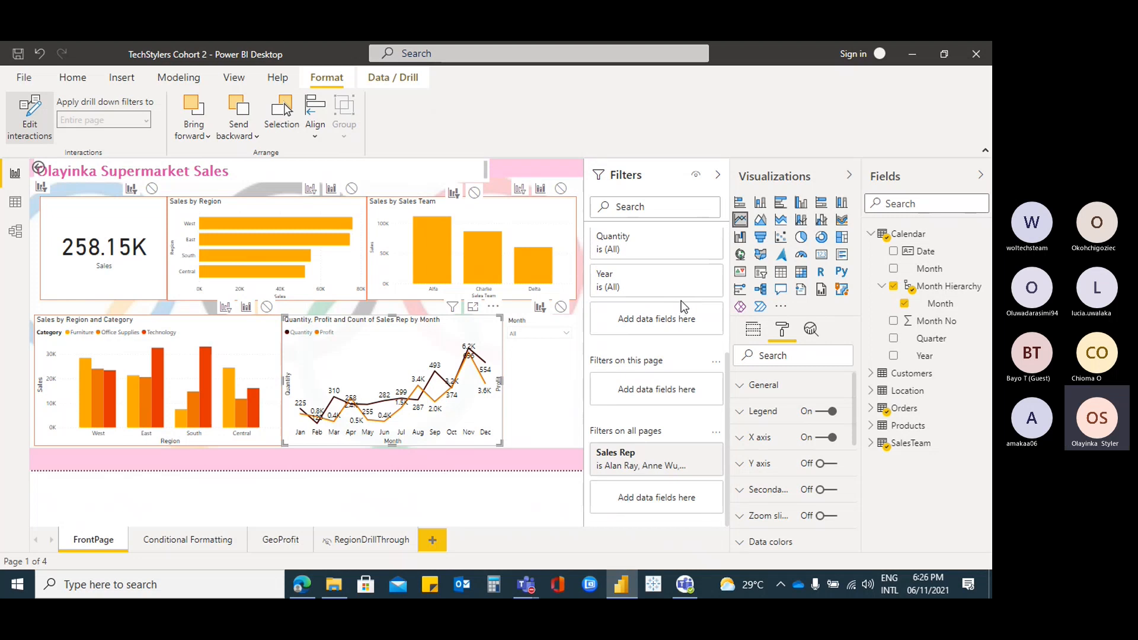
# Check the Month slicer's month list, then collapse Calendar and expand Location in Fields
pyautogui.click(531, 323)
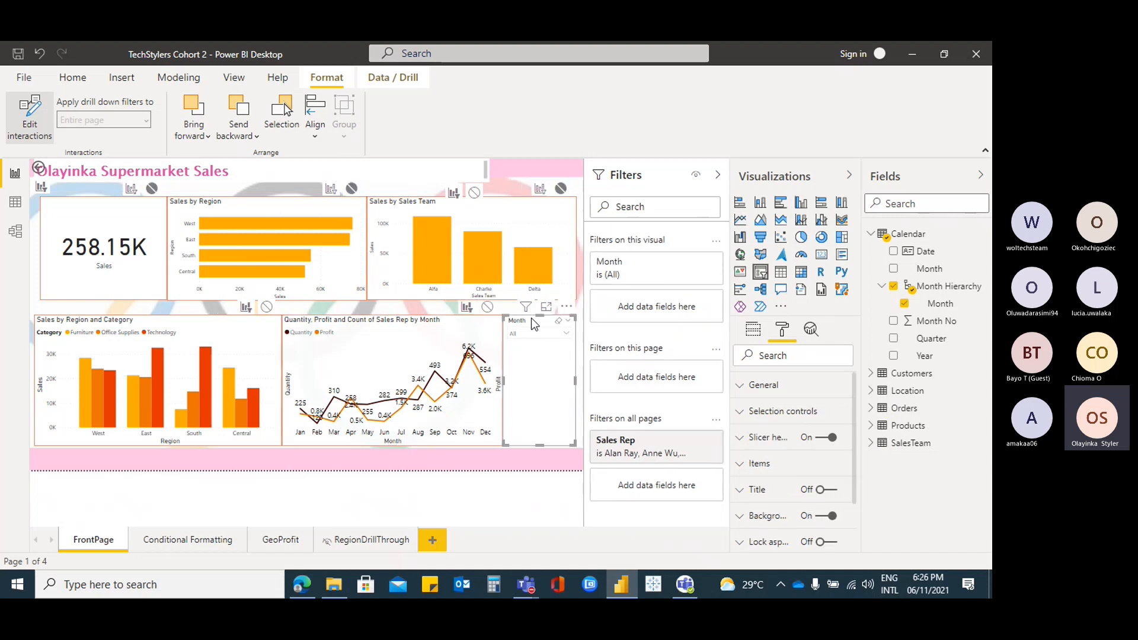
pyautogui.click(566, 334)
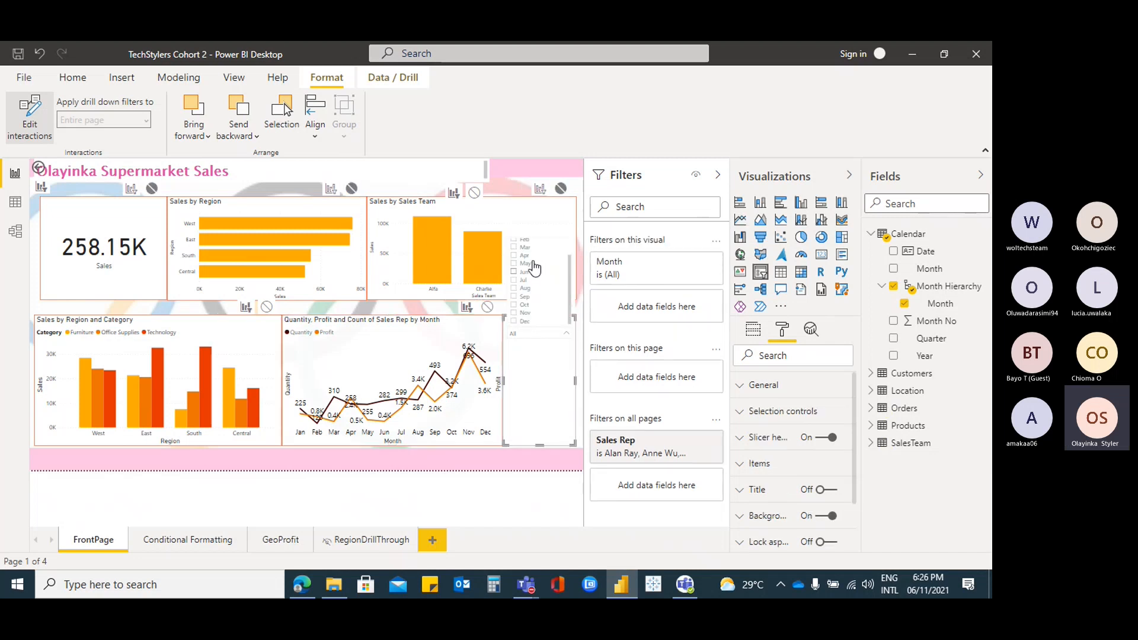
pyautogui.click(528, 349)
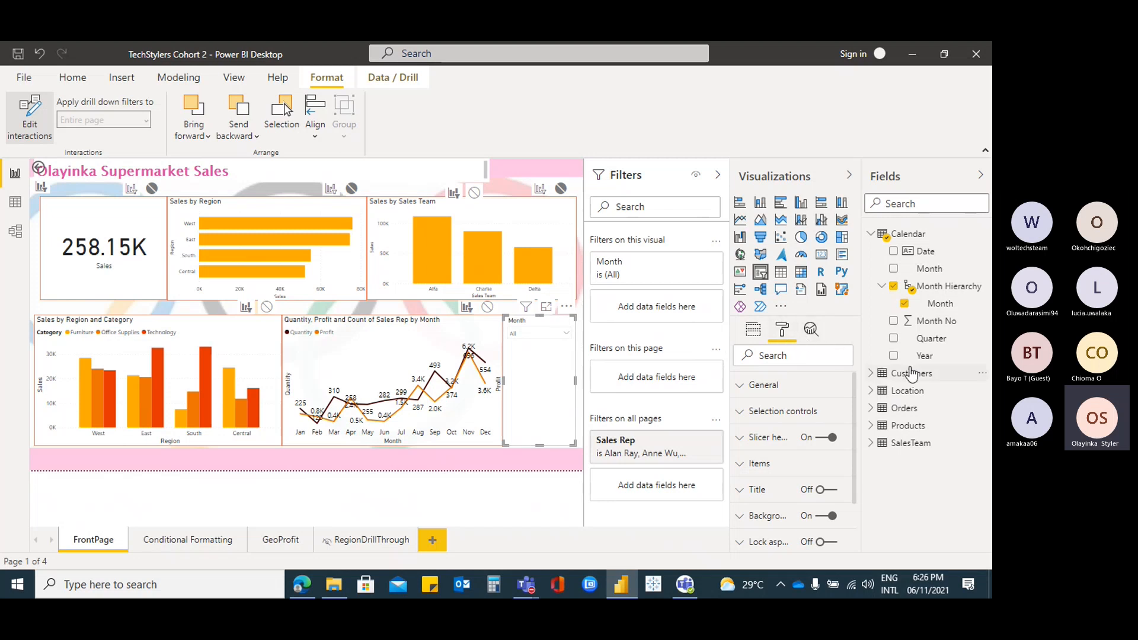
pyautogui.click(871, 235)
pyautogui.click(872, 269)
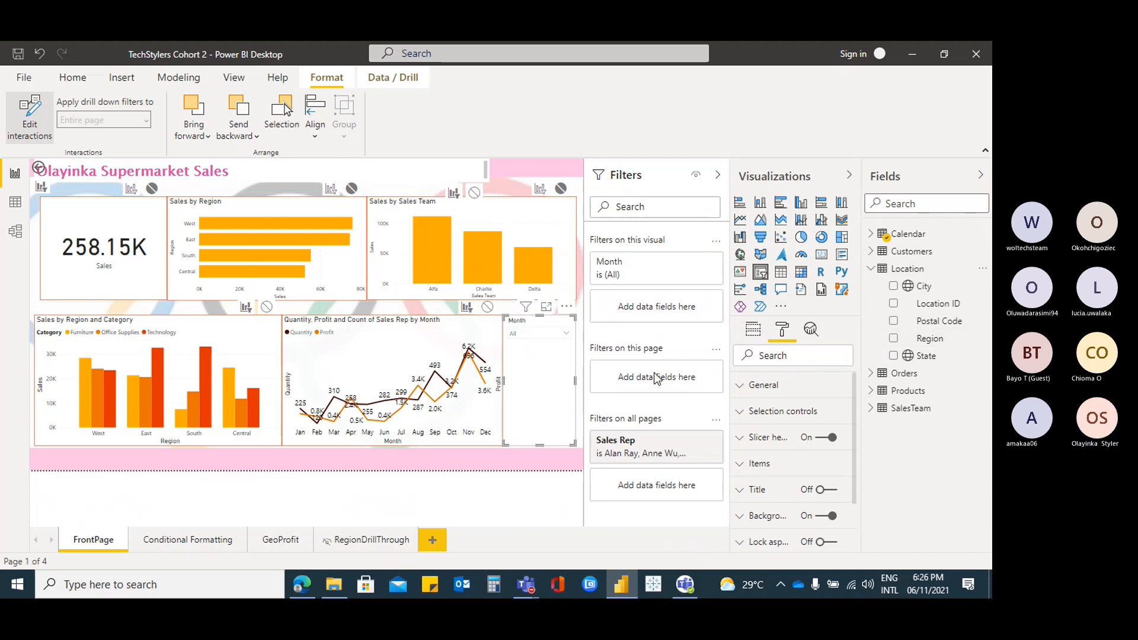
# Switch the slicer from Month Hierarchy to Region, offering Central, East, South and West
pyautogui.click(894, 339)
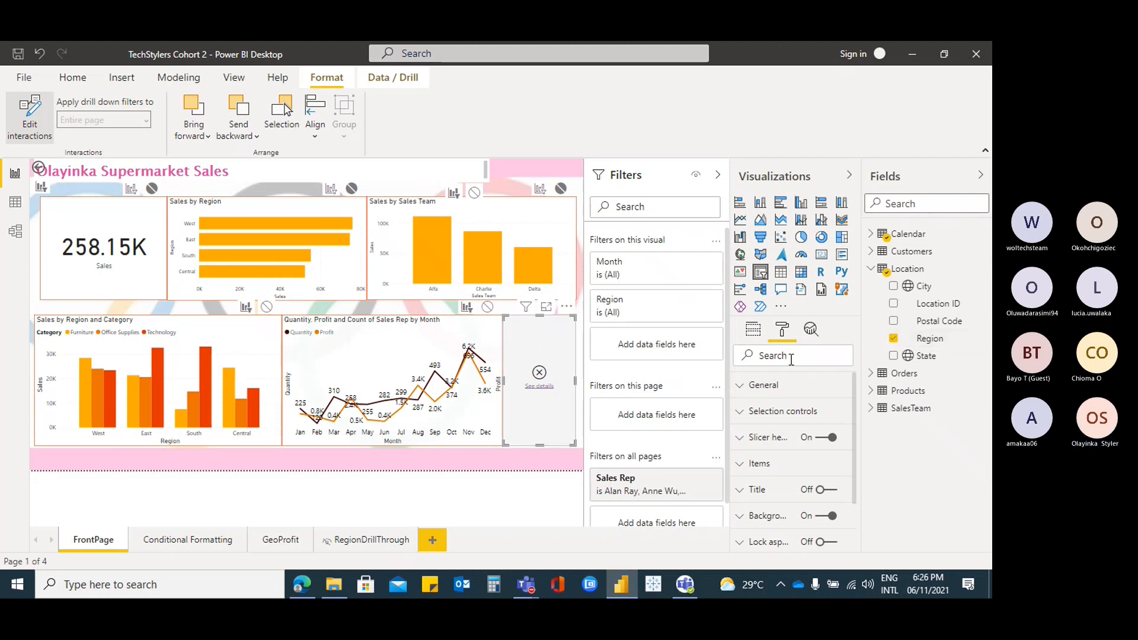
pyautogui.click(753, 330)
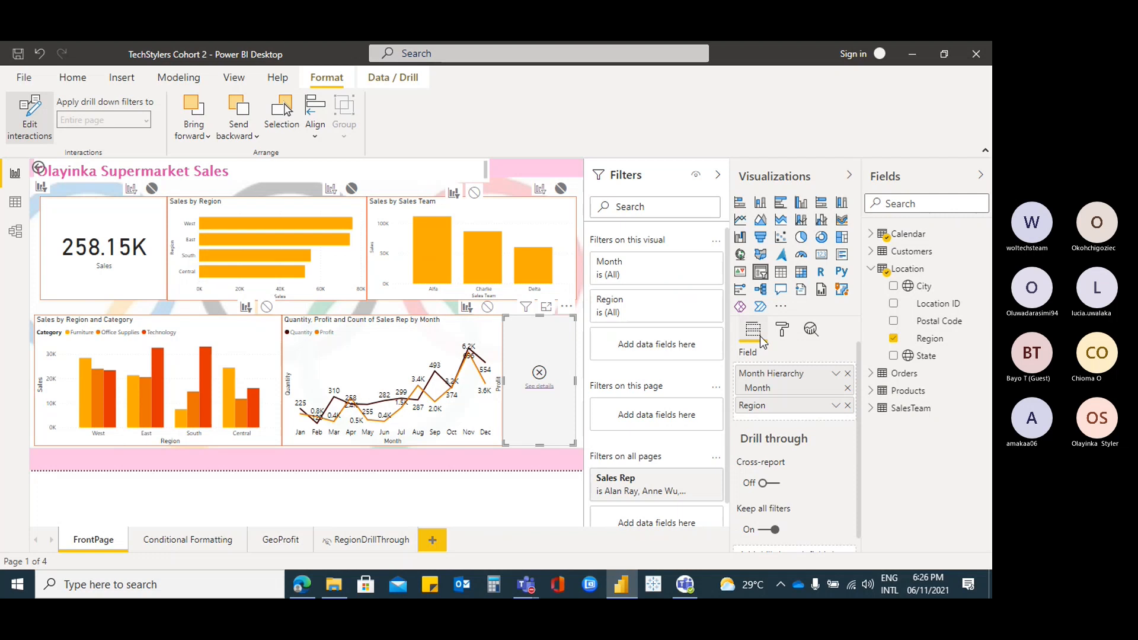
pyautogui.click(848, 374)
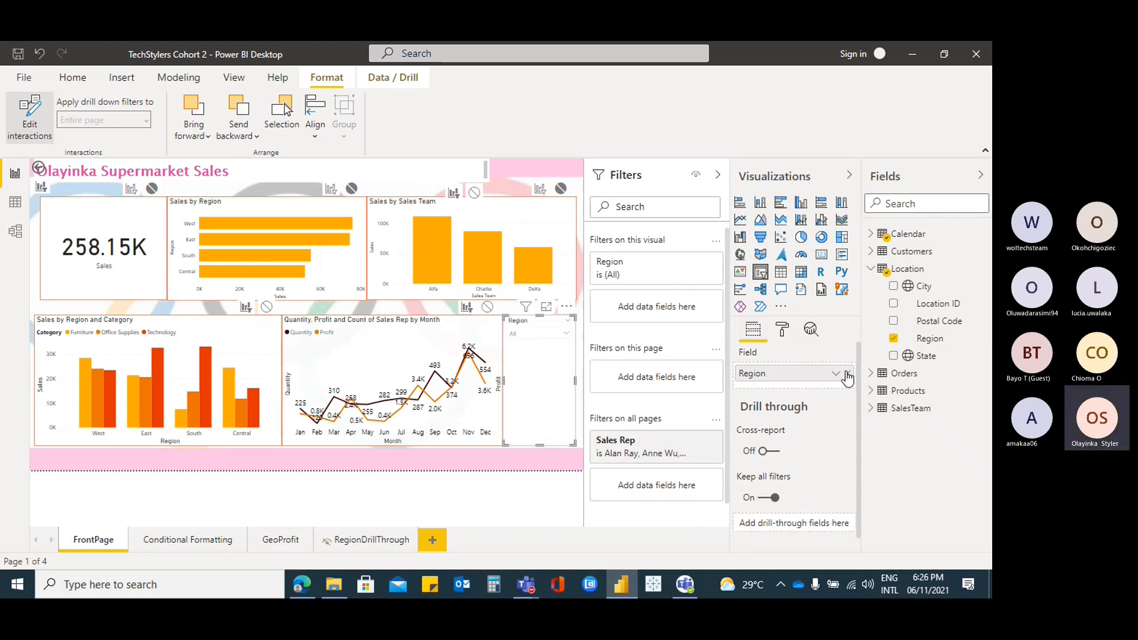
pyautogui.click(566, 334)
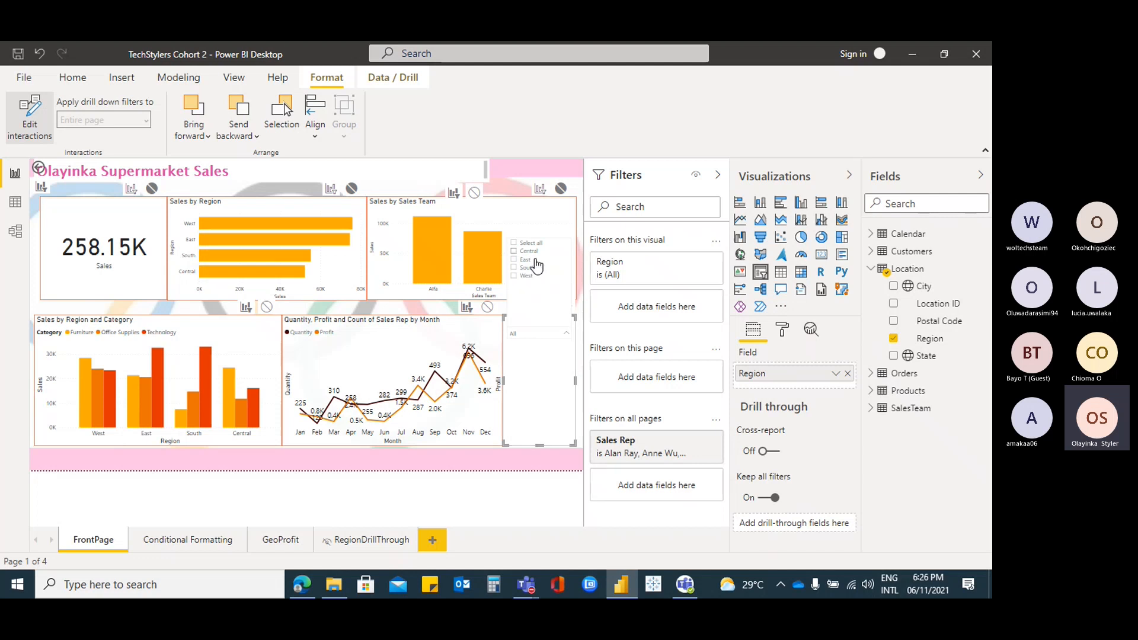
pyautogui.click(534, 351)
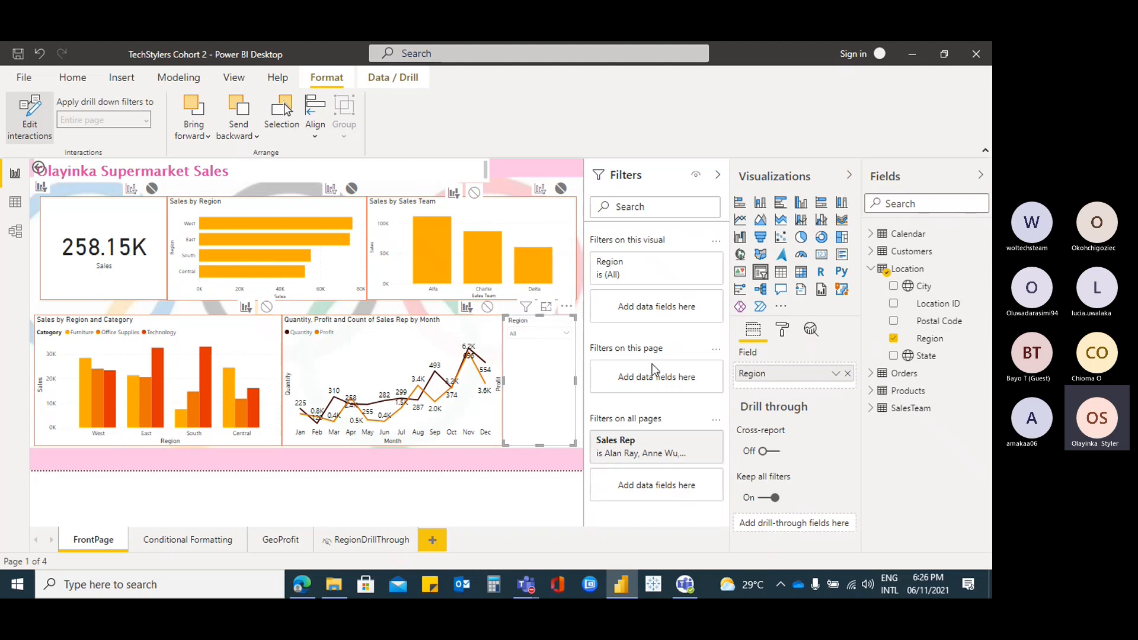
# Add Region as a page-level filter using Advanced filtering with a 'contains' condition
pyautogui.moveTo(942, 344); pyautogui.dragTo(667, 379)
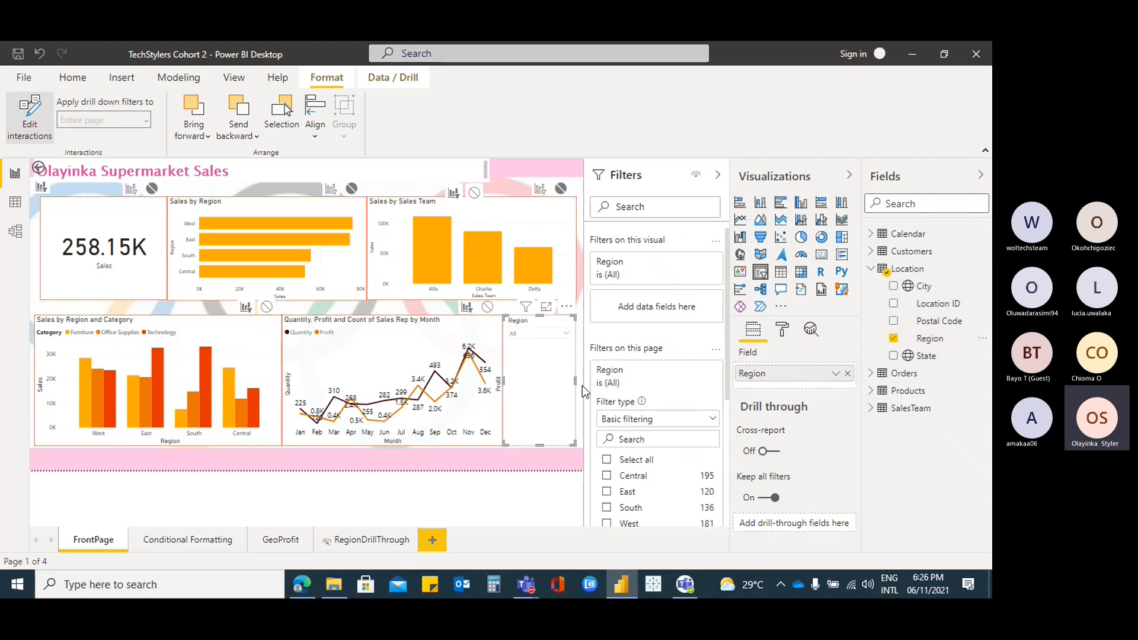
pyautogui.scroll(-3, 667, 393)
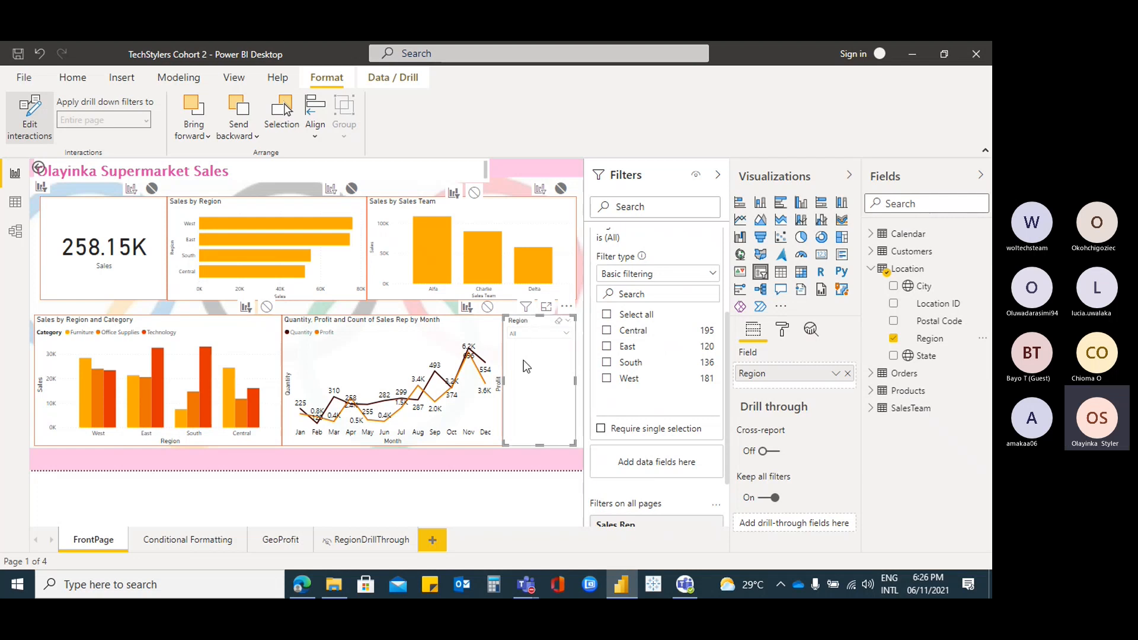
pyautogui.click(712, 275)
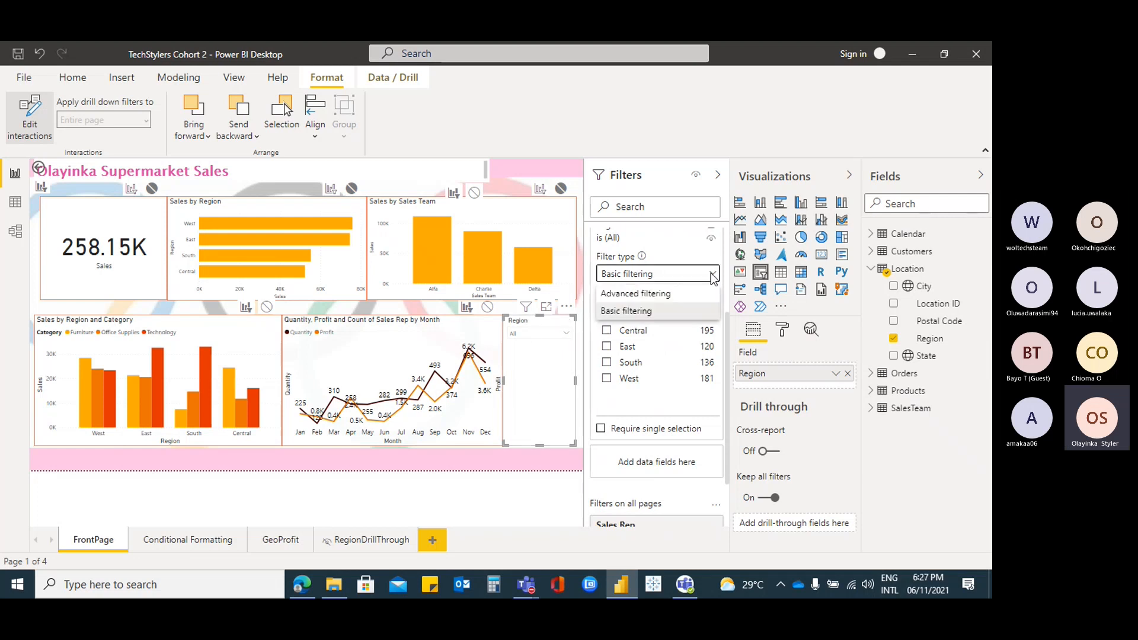
pyautogui.click(678, 295)
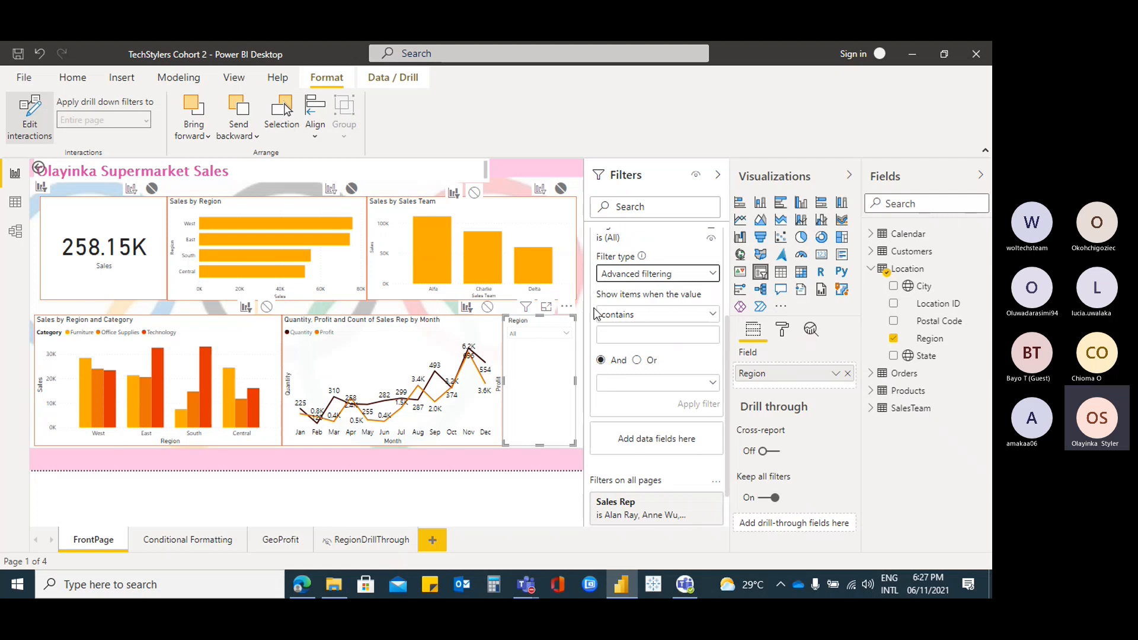
pyautogui.click(713, 315)
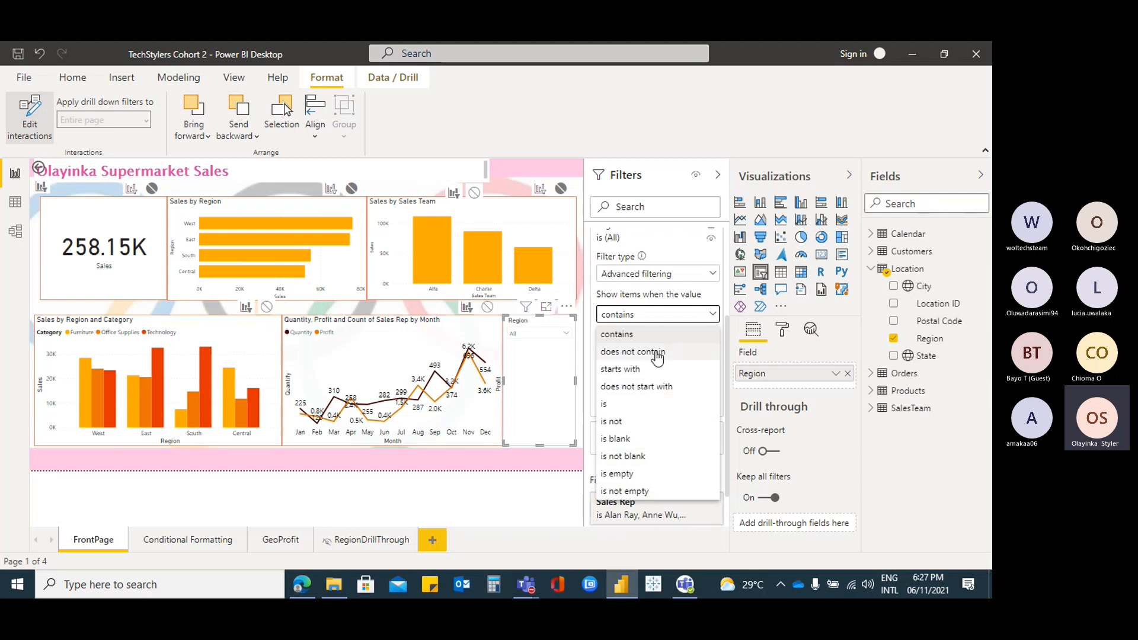
pyautogui.click(545, 390)
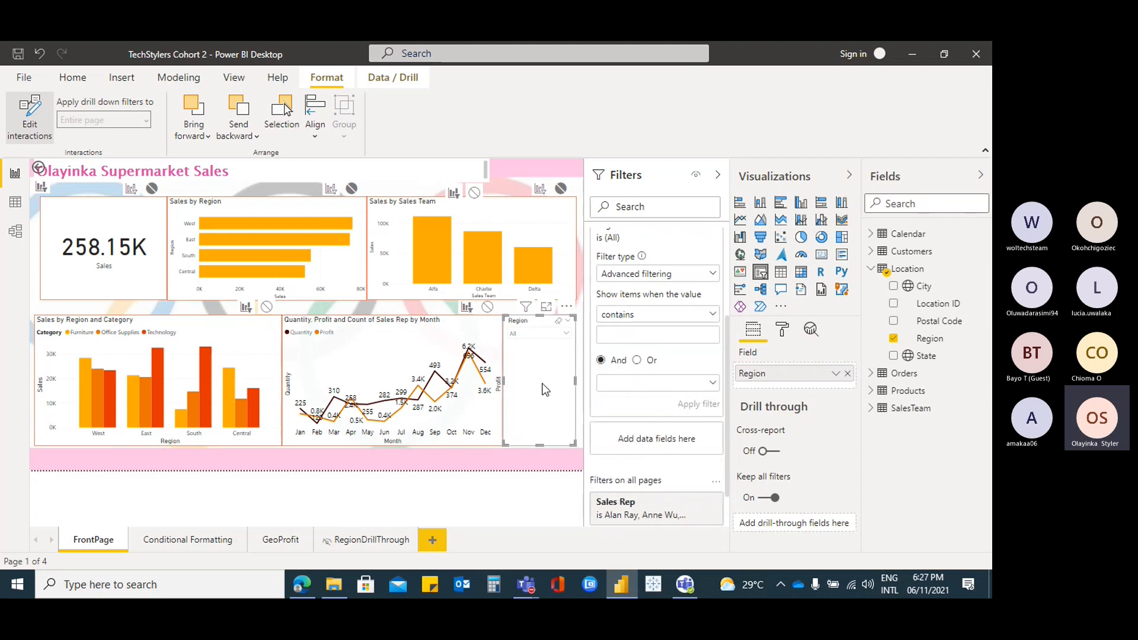
pyautogui.scroll(3, 660, 318)
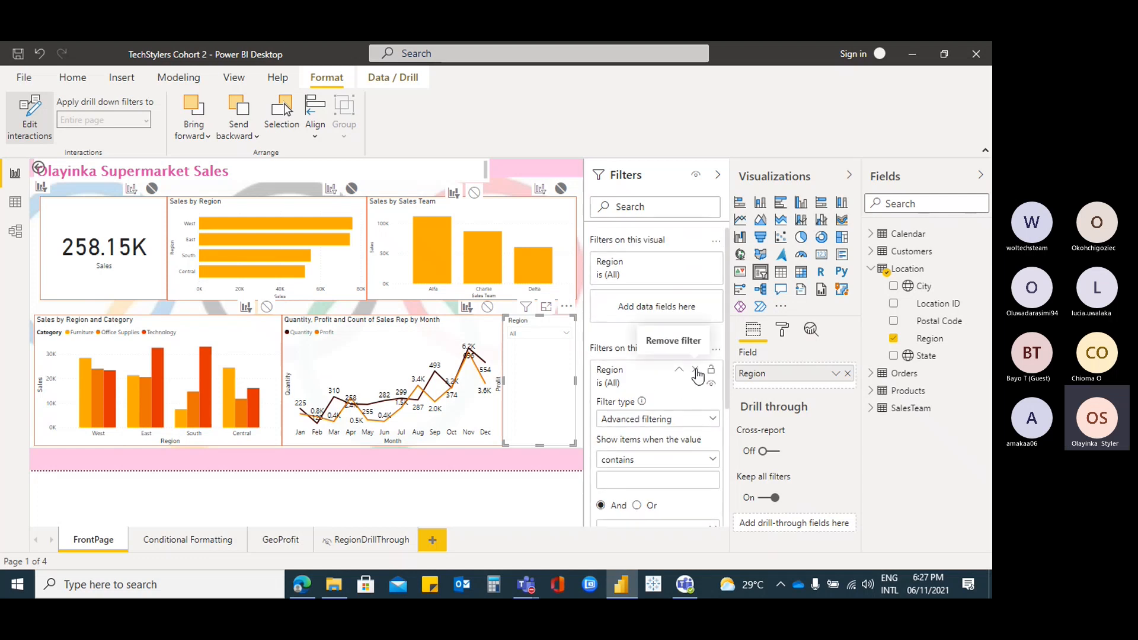
# Replace the page-level Region filter with a Quantity filter from the Orders table
pyautogui.click(695, 370)
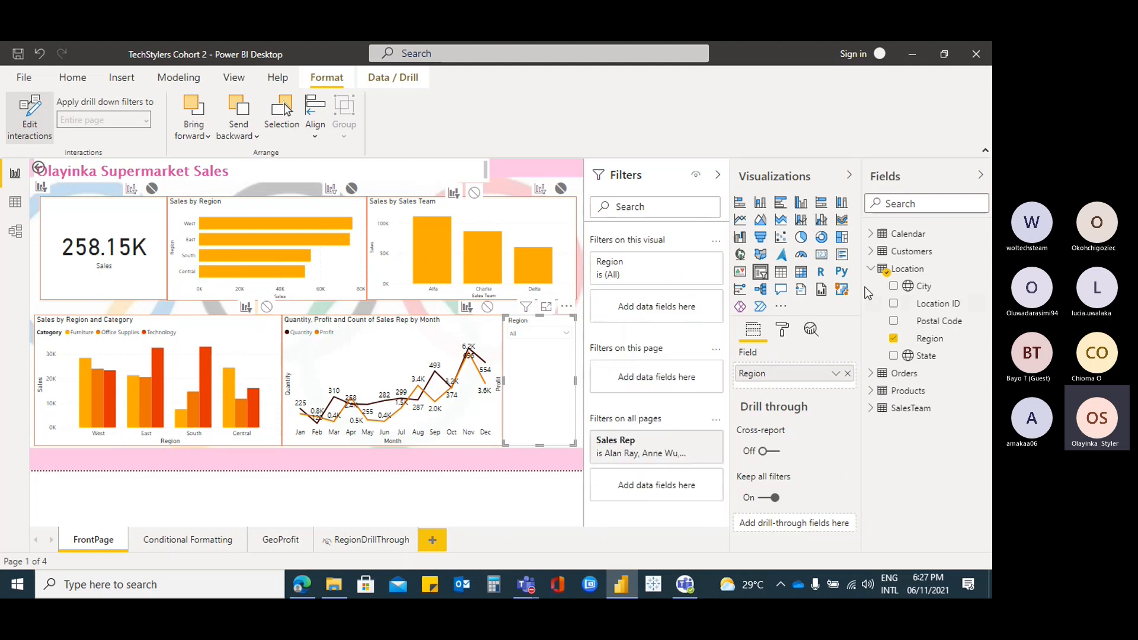
pyautogui.click(870, 270)
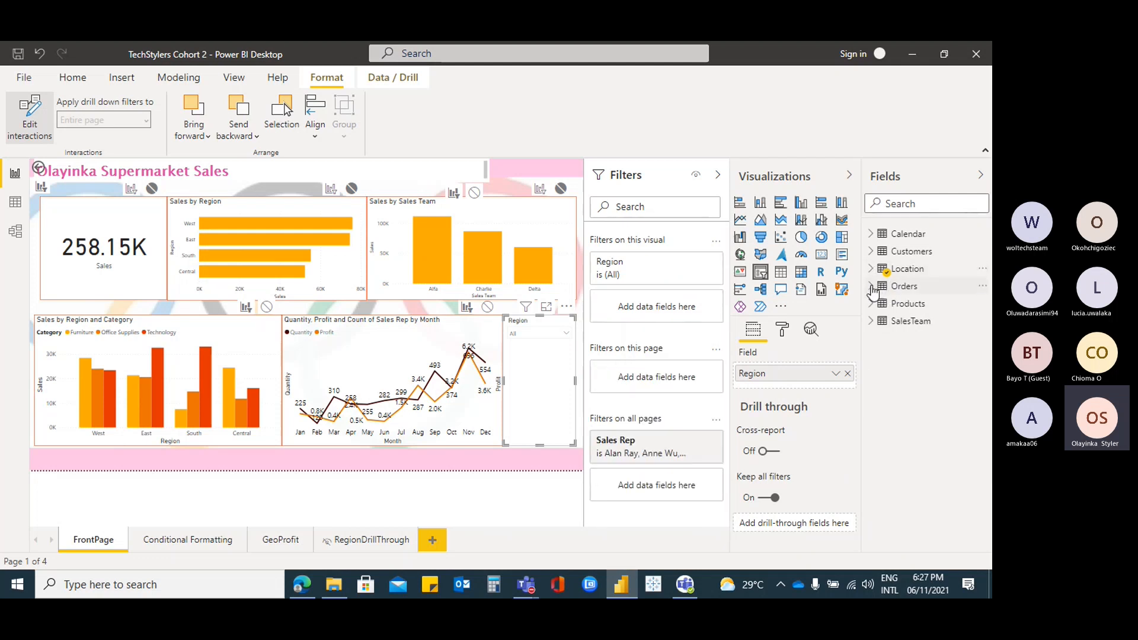
pyautogui.click(870, 286)
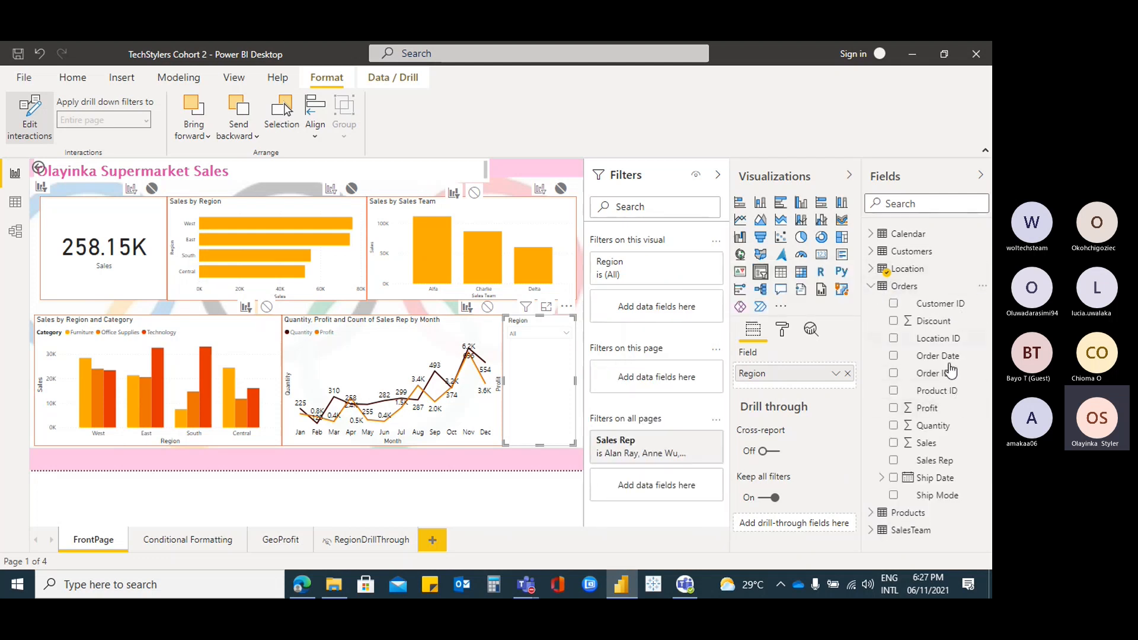
pyautogui.moveTo(943, 431); pyautogui.dragTo(682, 386)
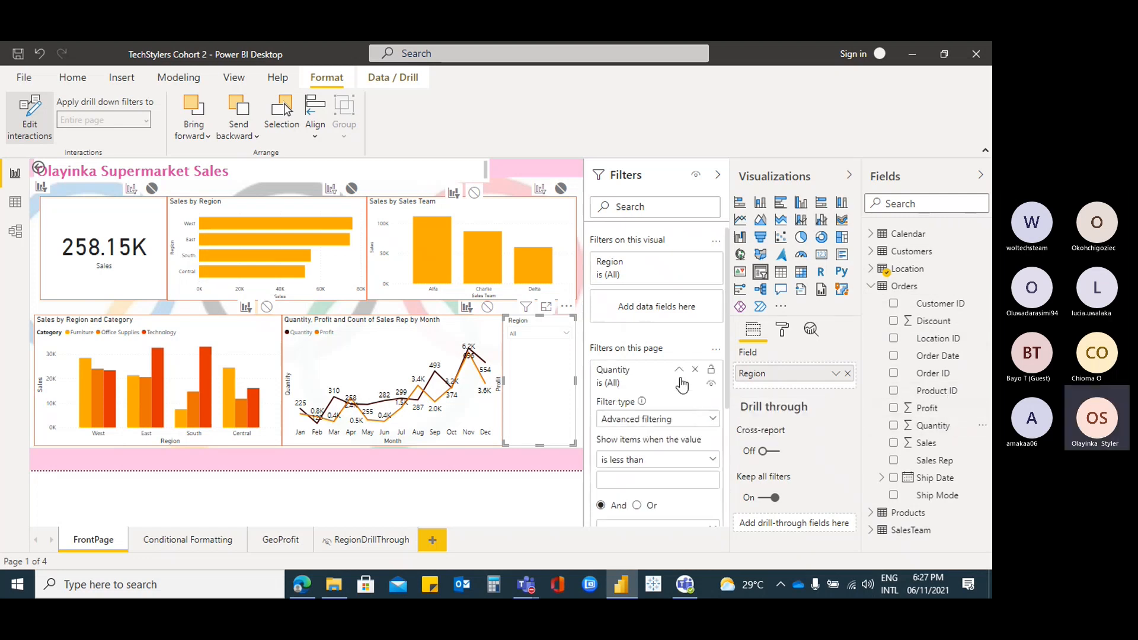
pyautogui.scroll(-1, 658, 368)
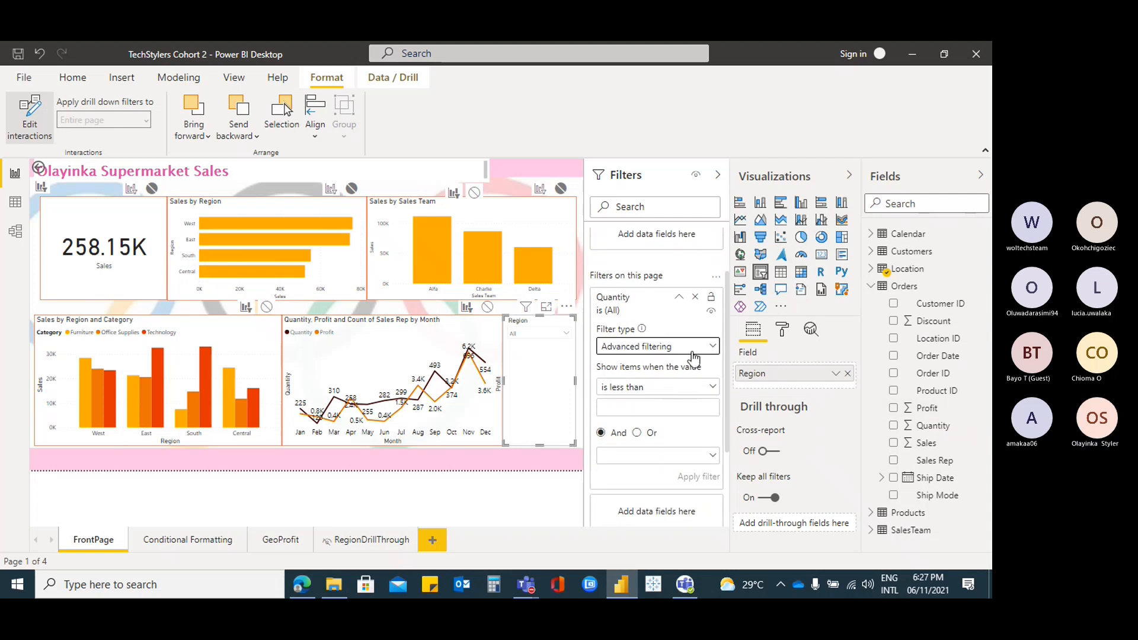
# Toggle the Quantity filter between Basic and Advanced filtering, leave it on Advanced, and collapse it
pyautogui.click(713, 387)
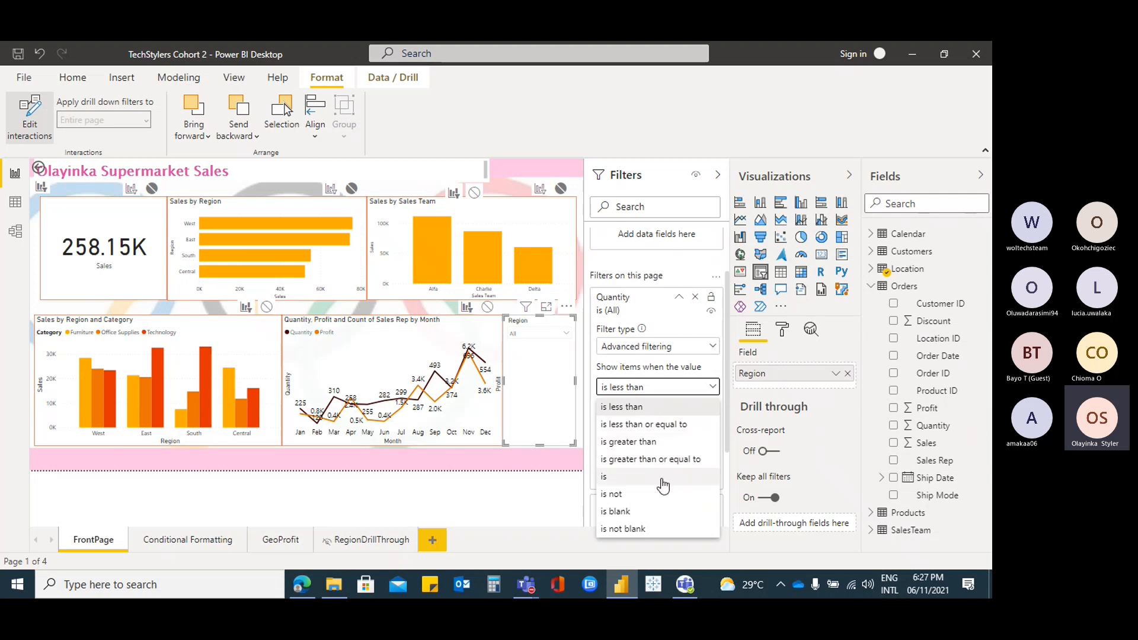
pyautogui.click(642, 368)
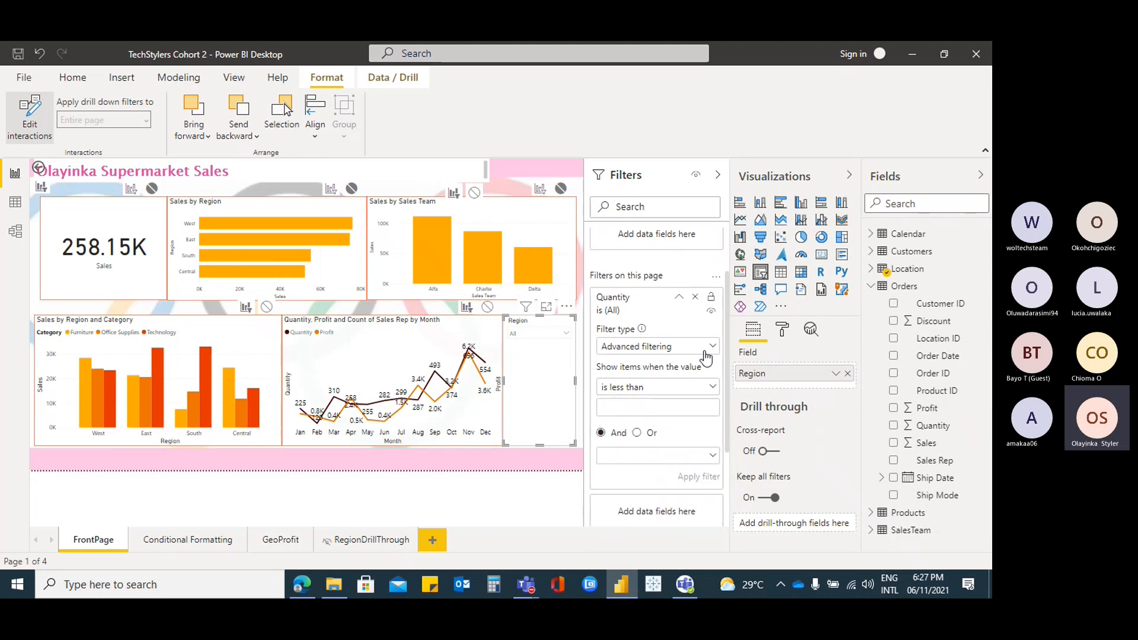
pyautogui.click(713, 347)
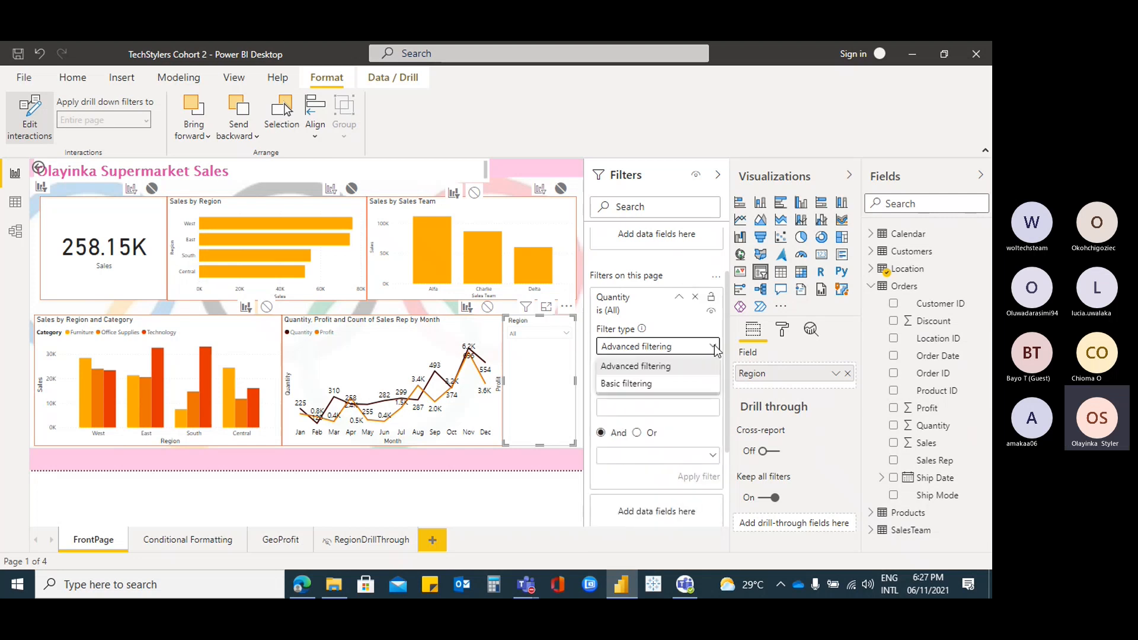
pyautogui.click(670, 386)
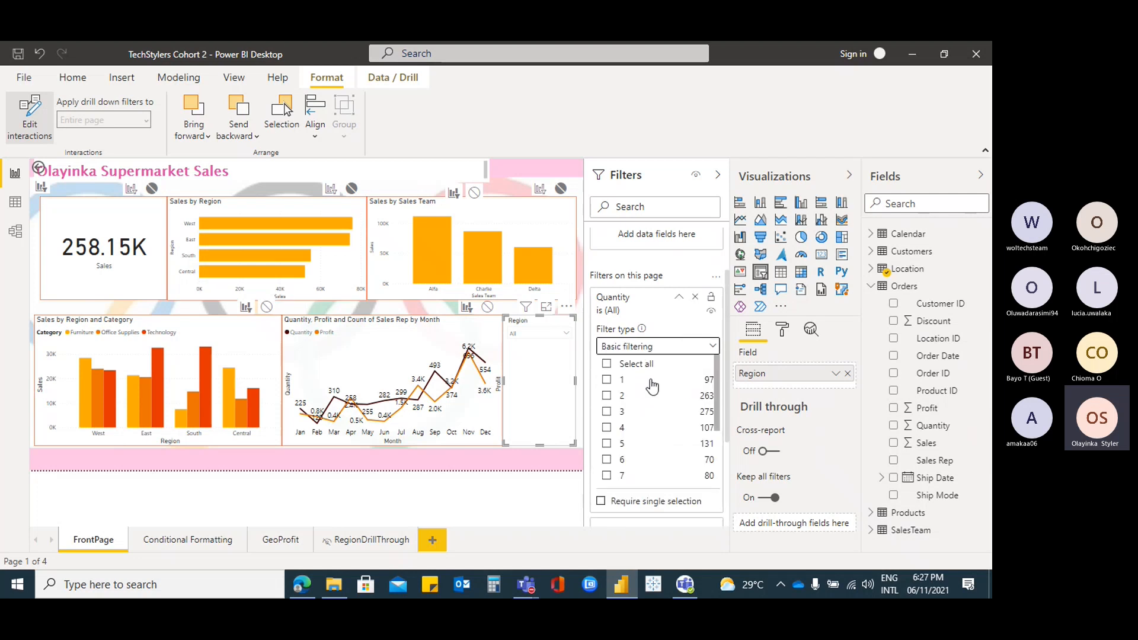
pyautogui.click(714, 344)
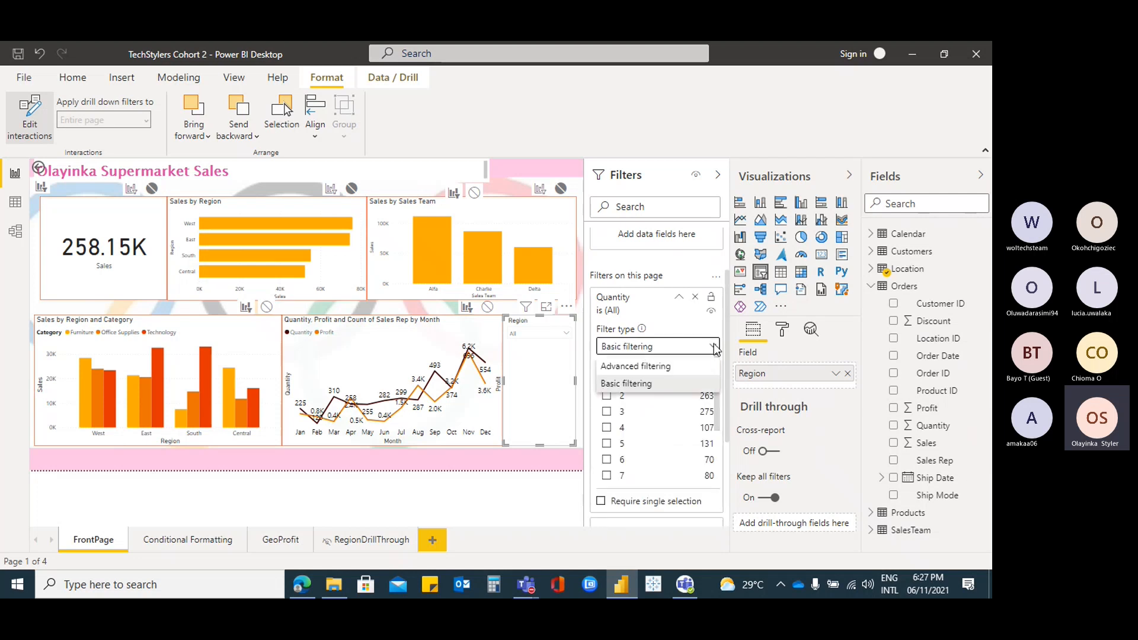
pyautogui.click(682, 367)
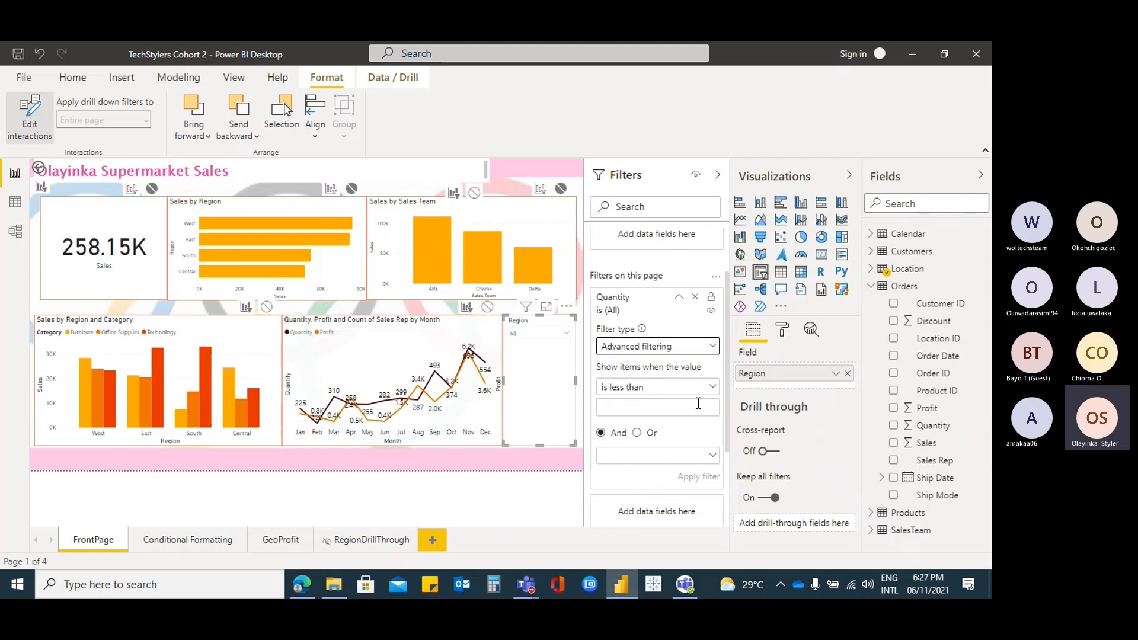
pyautogui.click(680, 298)
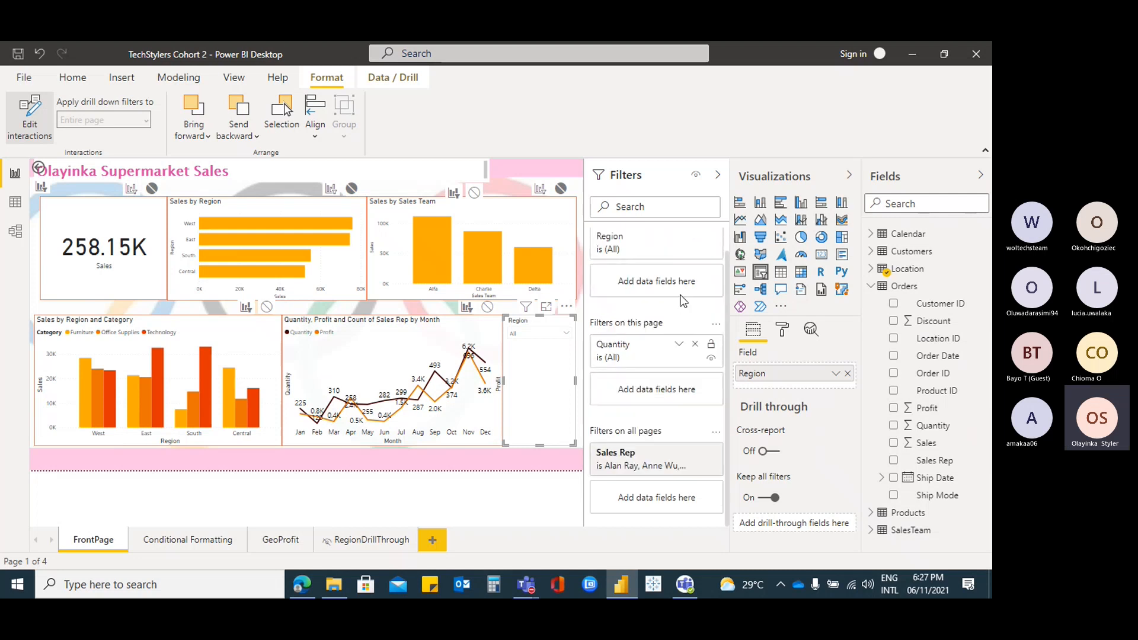
pyautogui.click(680, 345)
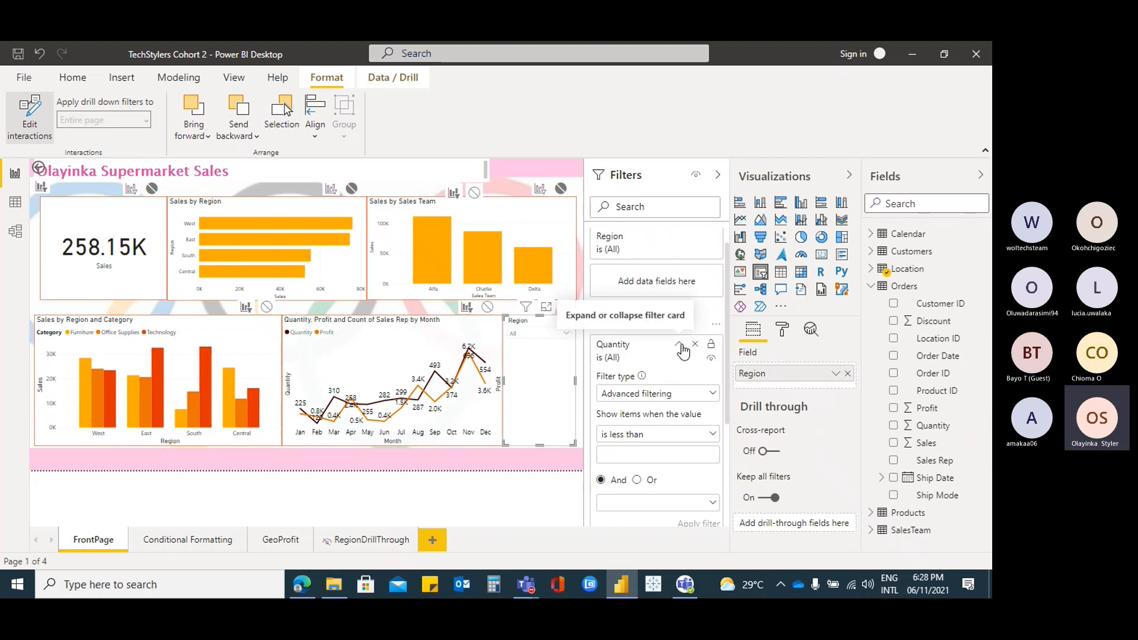
pyautogui.click(715, 391)
pyautogui.click(644, 431)
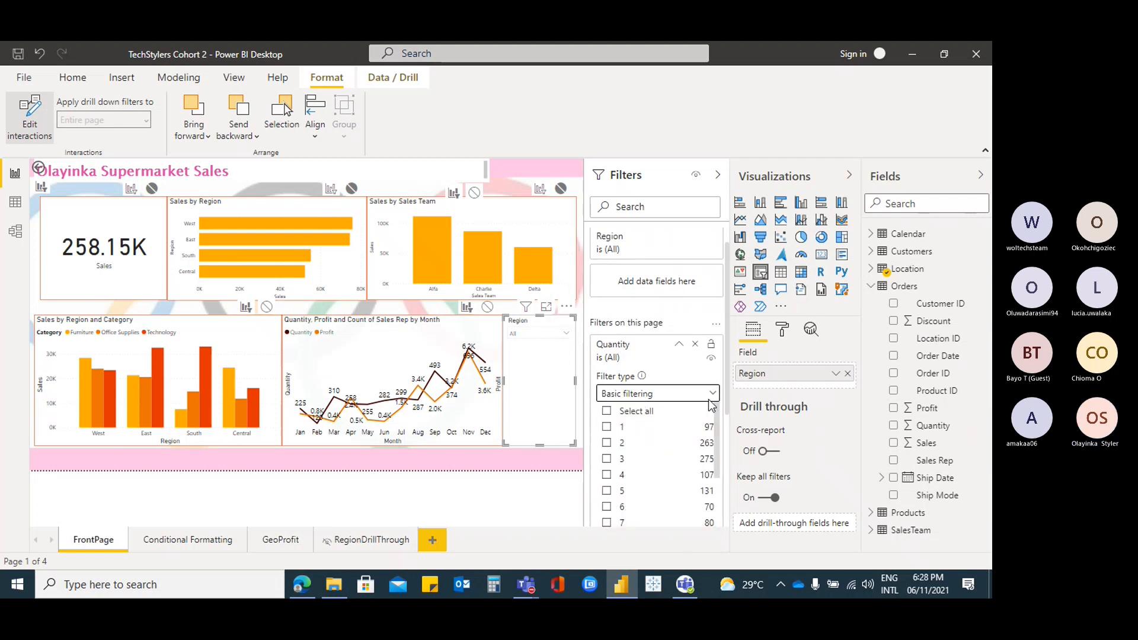
pyautogui.scroll(-2, 674, 422)
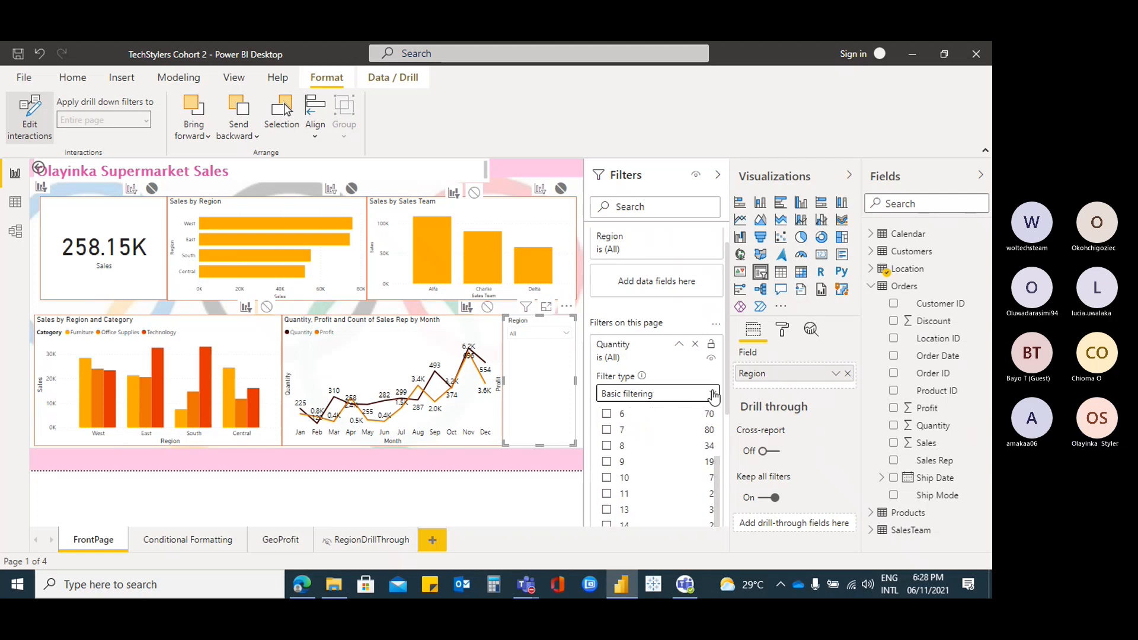
pyautogui.click(699, 393)
pyautogui.click(668, 378)
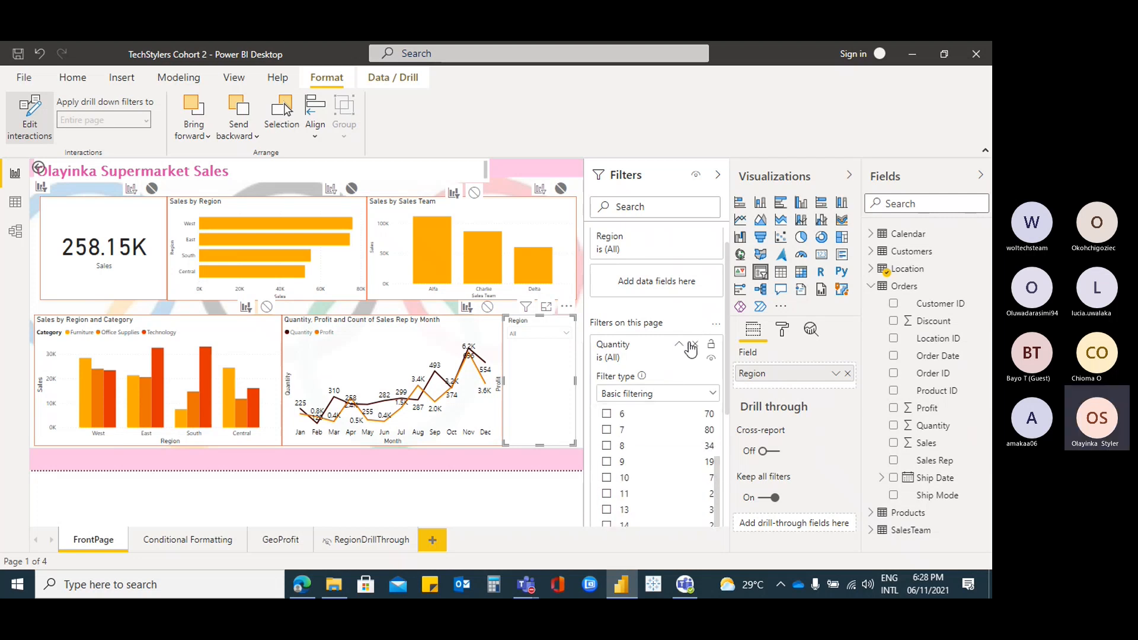
pyautogui.click(620, 362)
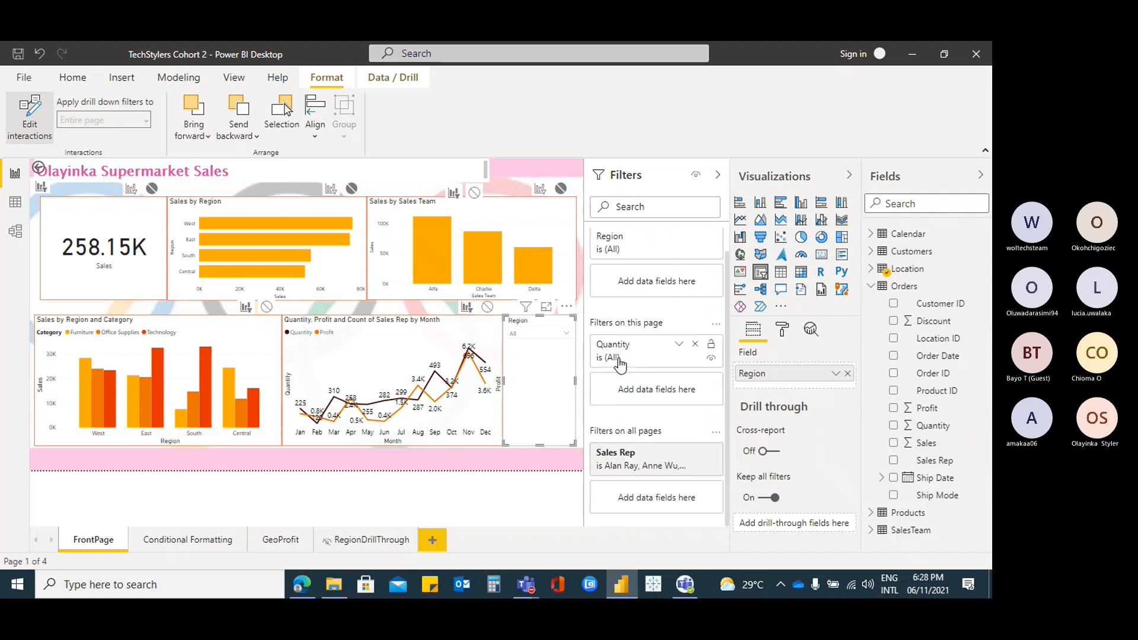
pyautogui.click(680, 347)
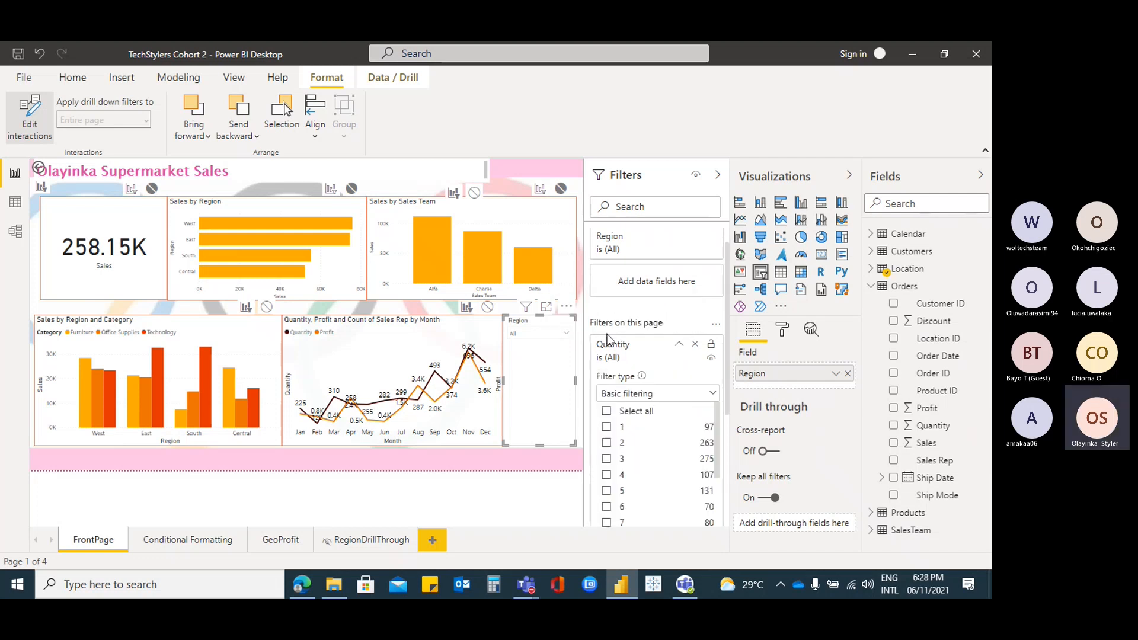
pyautogui.click(680, 346)
pyautogui.click(609, 366)
pyautogui.click(710, 393)
pyautogui.click(668, 414)
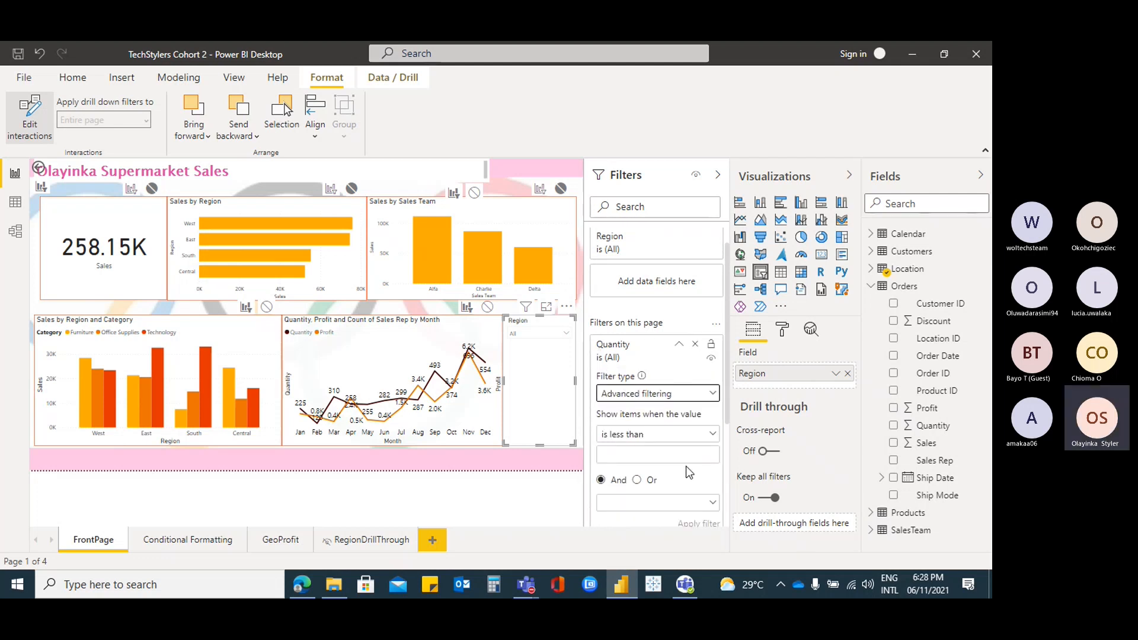
pyautogui.scroll(-1, 685, 466)
pyautogui.click(711, 432)
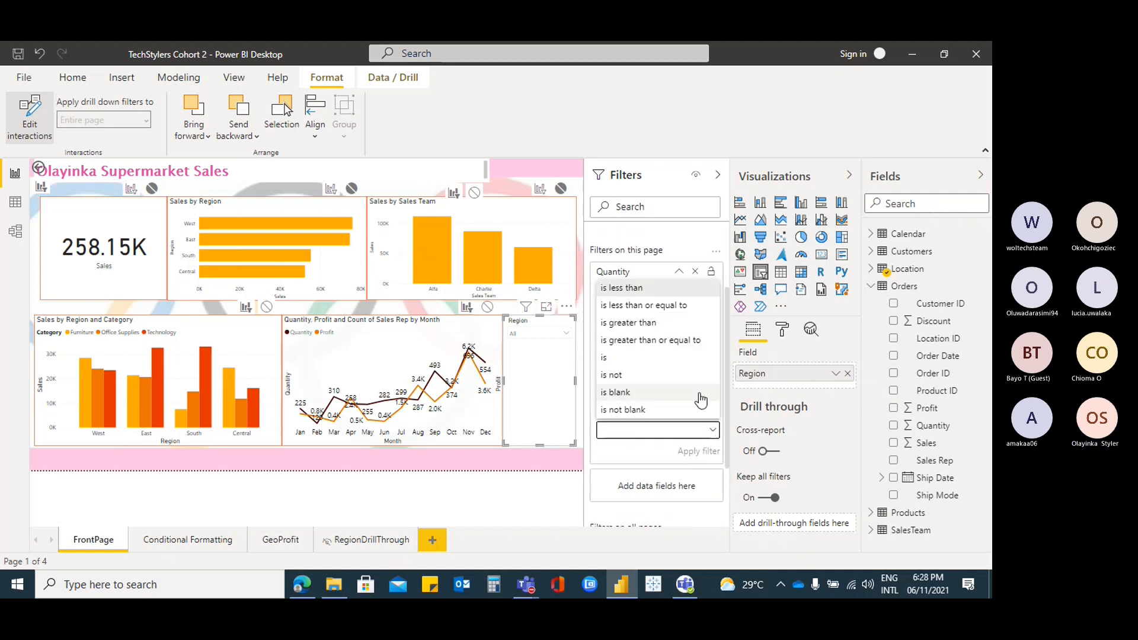
pyautogui.click(676, 452)
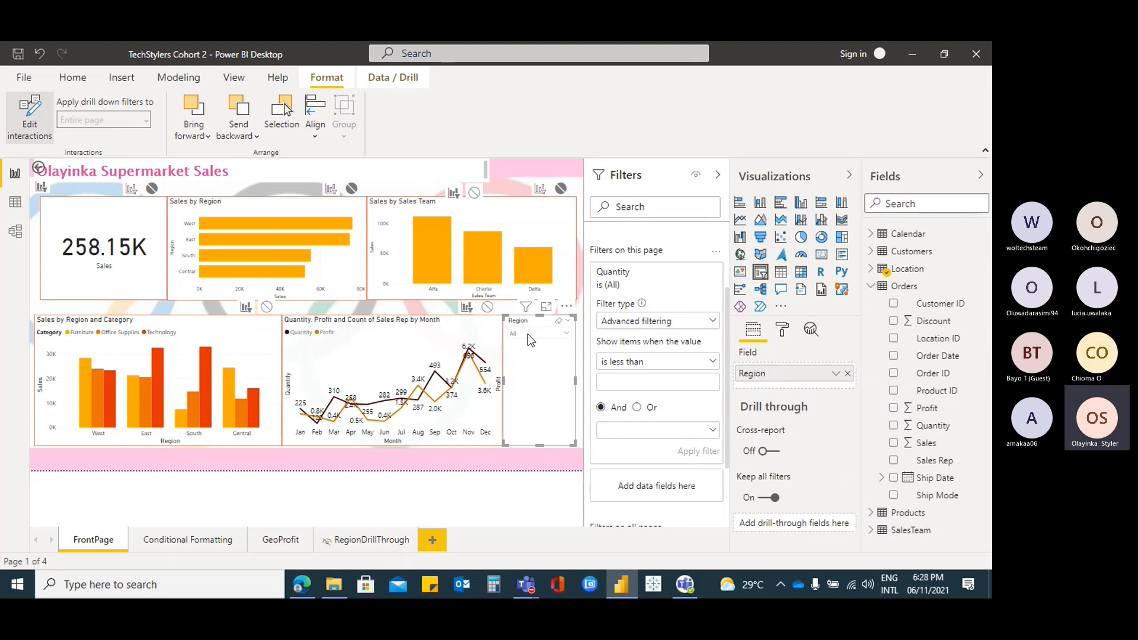
pyautogui.click(713, 322)
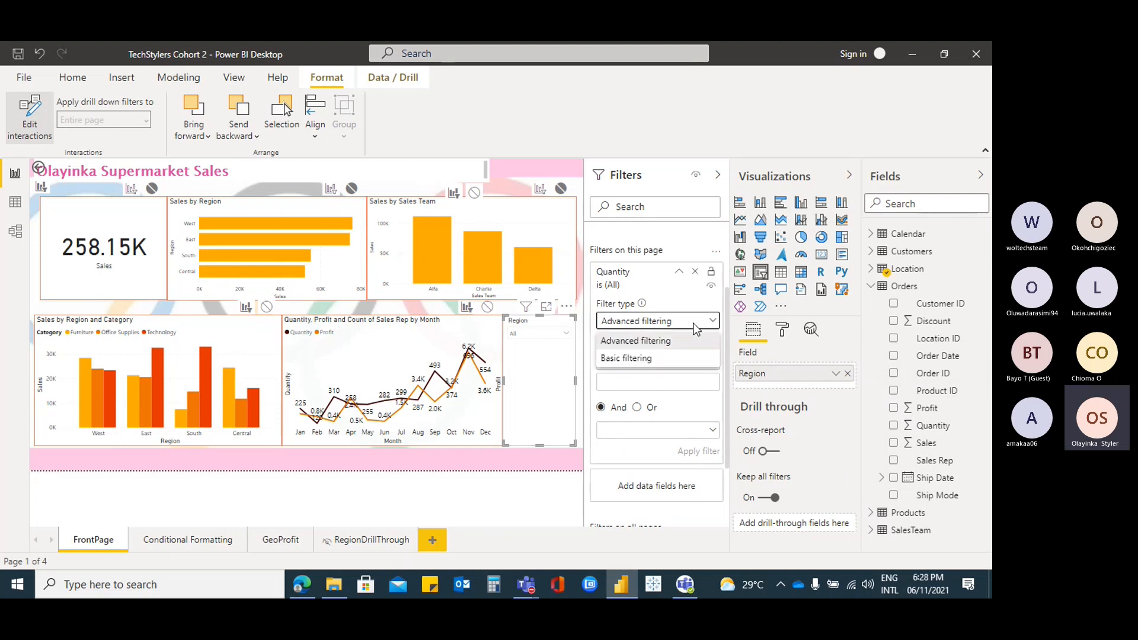
pyautogui.click(691, 340)
pyautogui.click(712, 362)
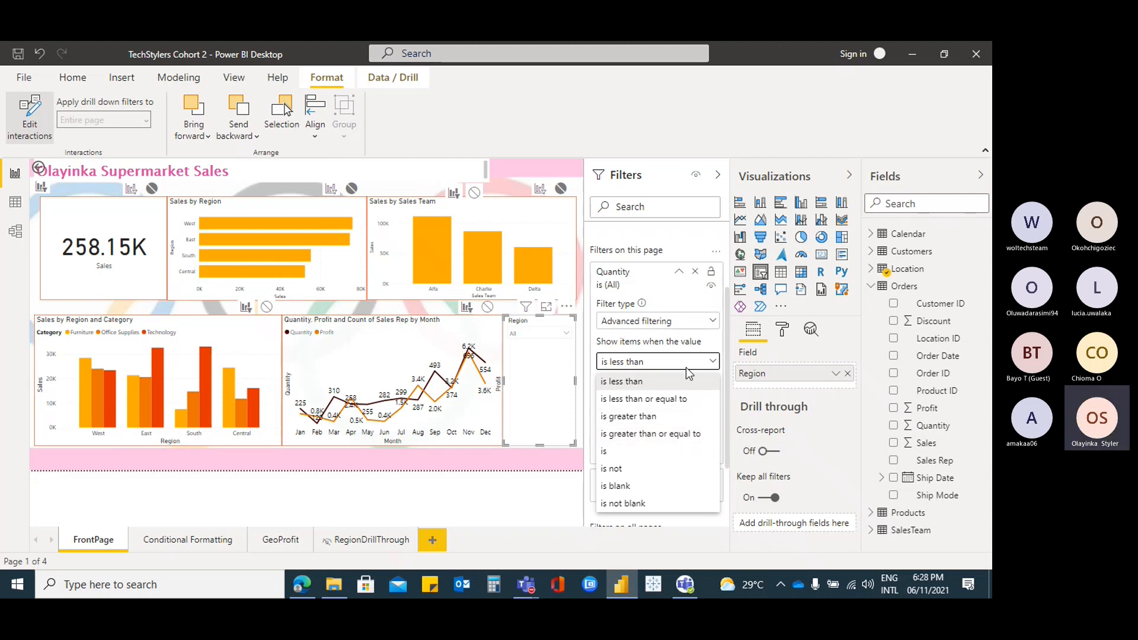
pyautogui.click(543, 367)
pyautogui.click(564, 336)
pyautogui.click(563, 335)
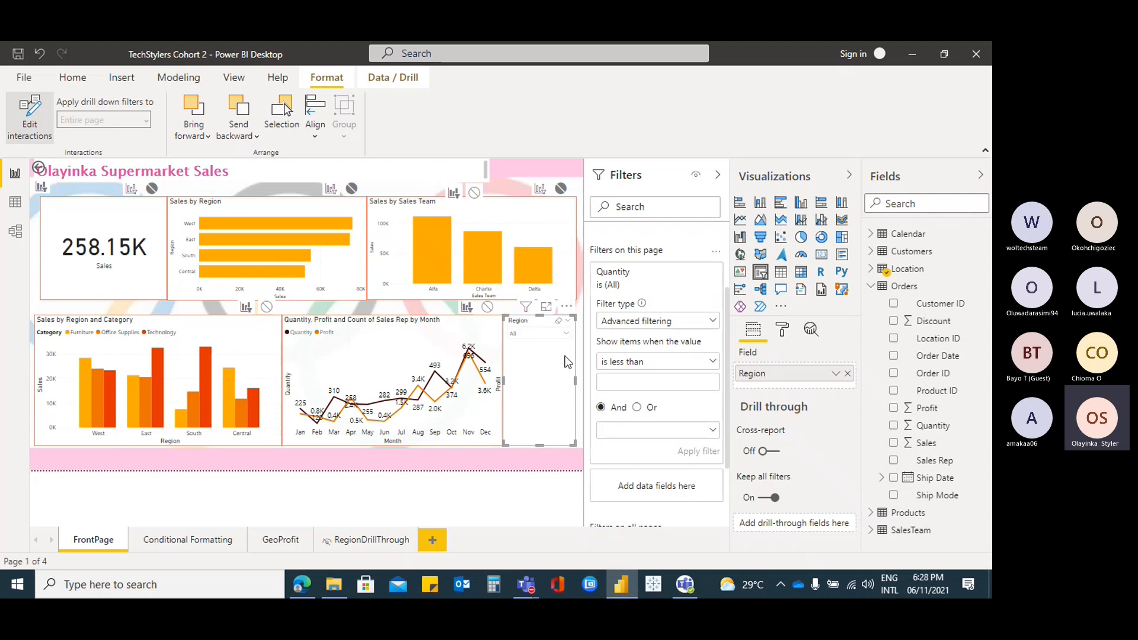
pyautogui.click(713, 321)
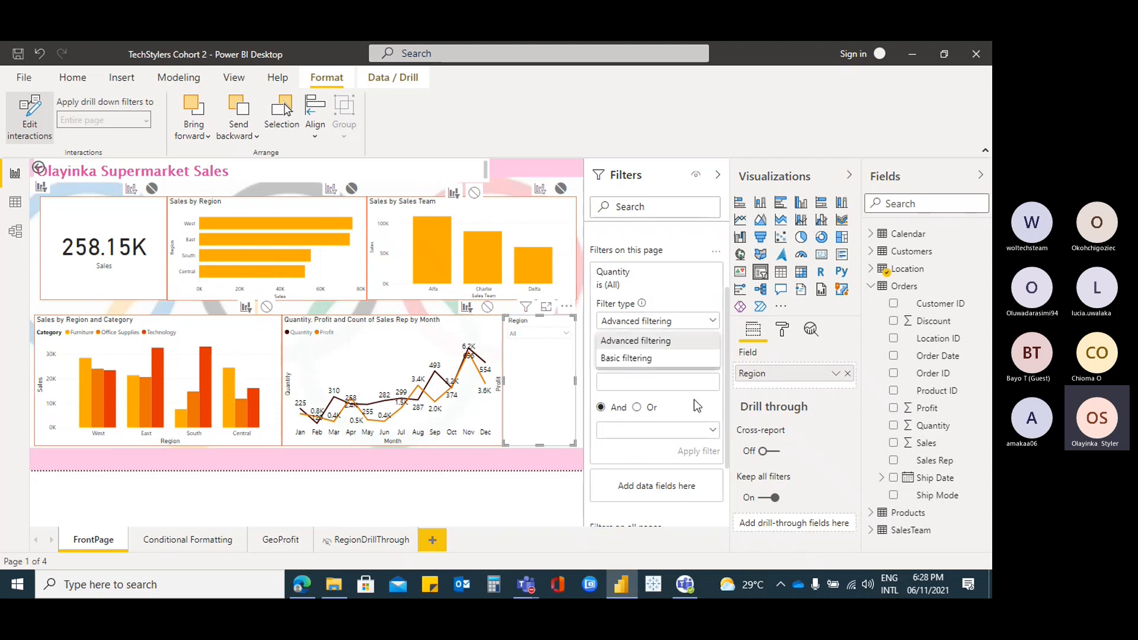
pyautogui.click(571, 372)
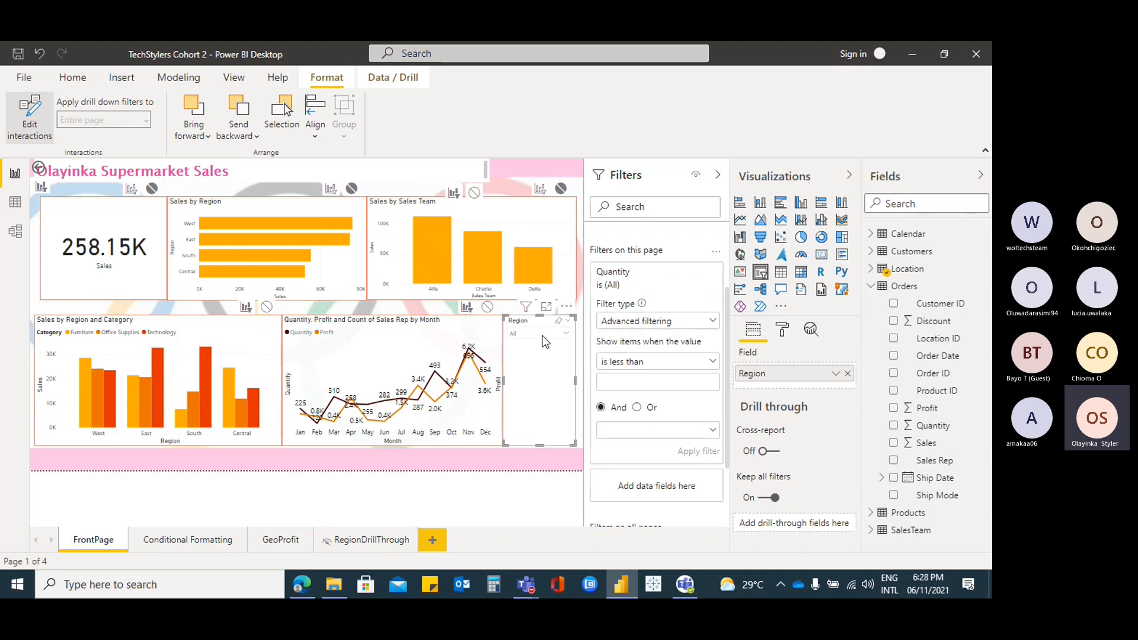
# Swap the slicer's field from Region to Quantity and check its value list
pyautogui.click(848, 373)
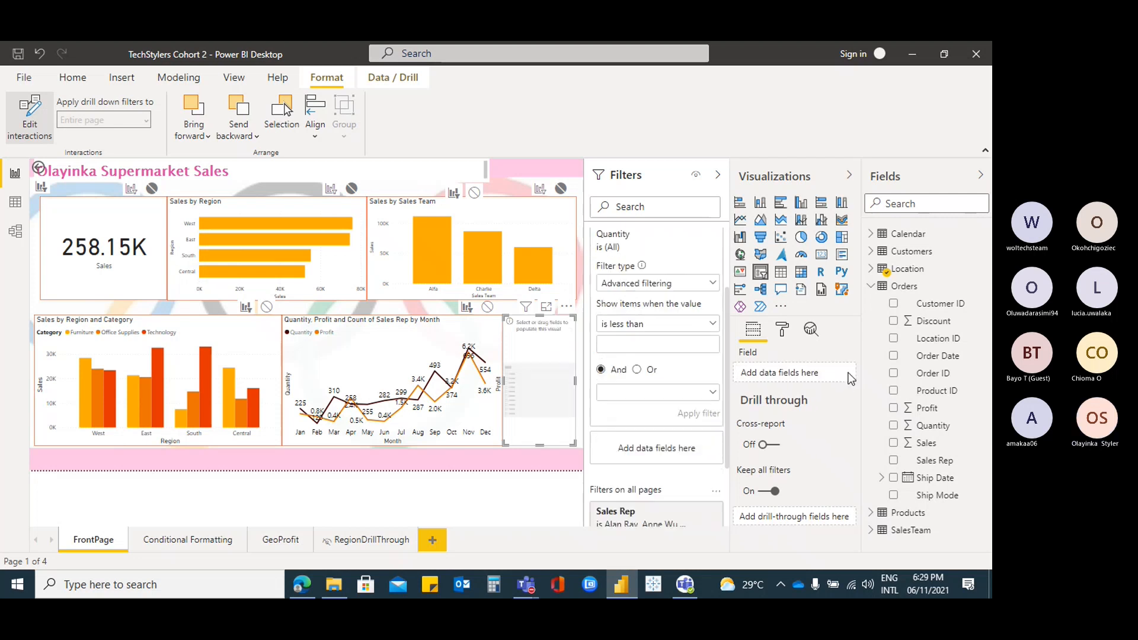
pyautogui.click(937, 425)
pyautogui.click(567, 334)
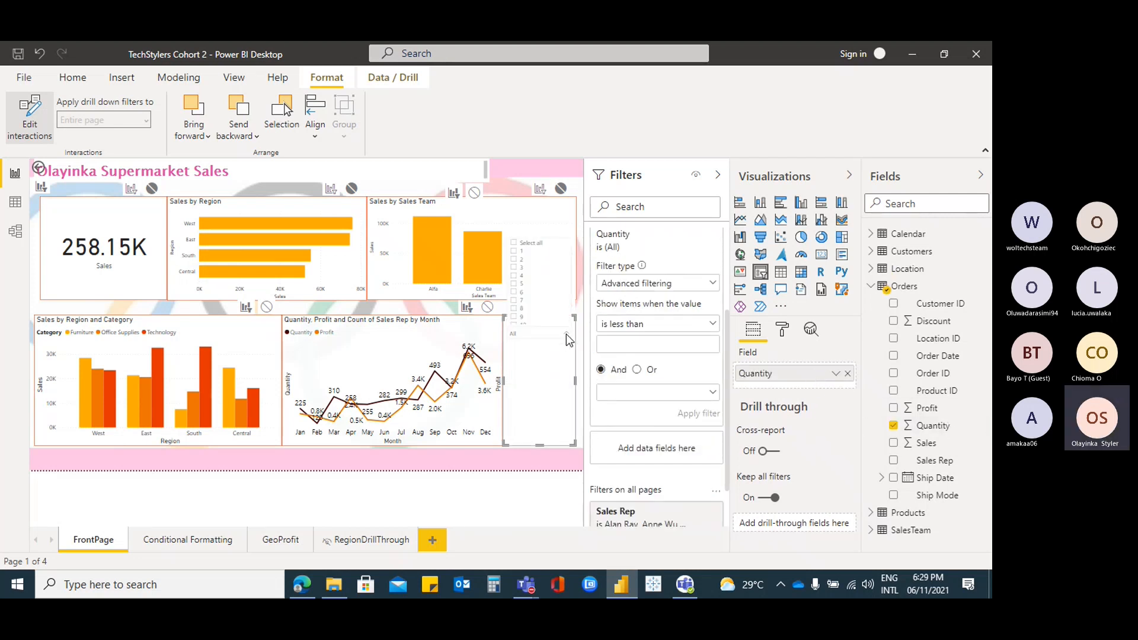
pyautogui.click(540, 376)
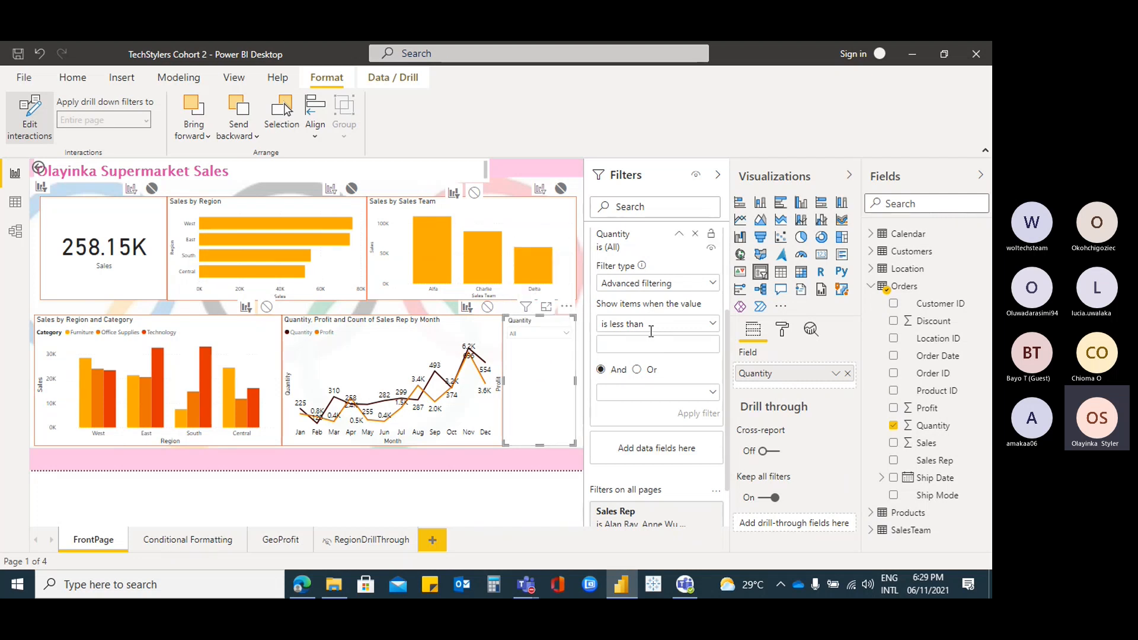
# Keep advanced filtering and collapse the Filters and Visualizations panes to widen the canvas
pyautogui.click(714, 290)
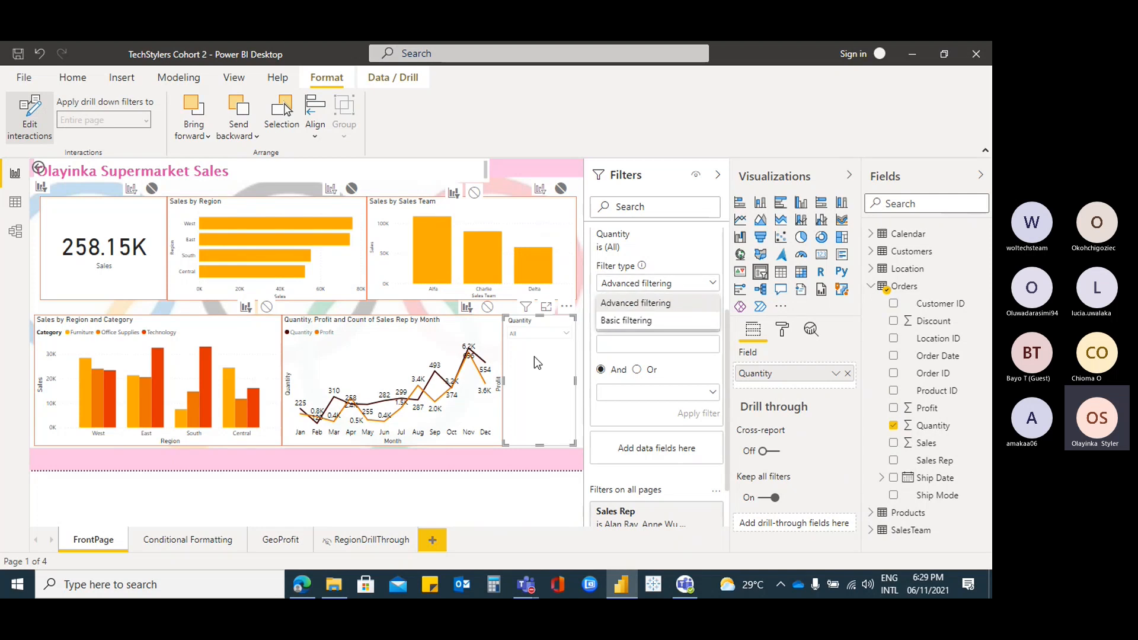
pyautogui.click(725, 193)
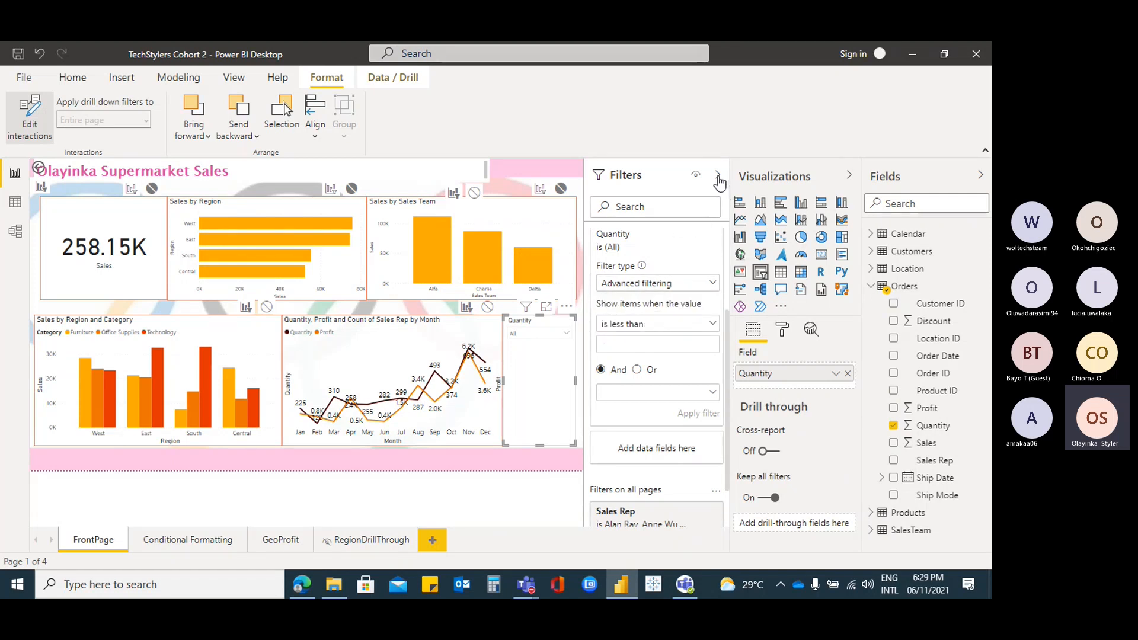
pyautogui.click(718, 176)
pyautogui.click(849, 175)
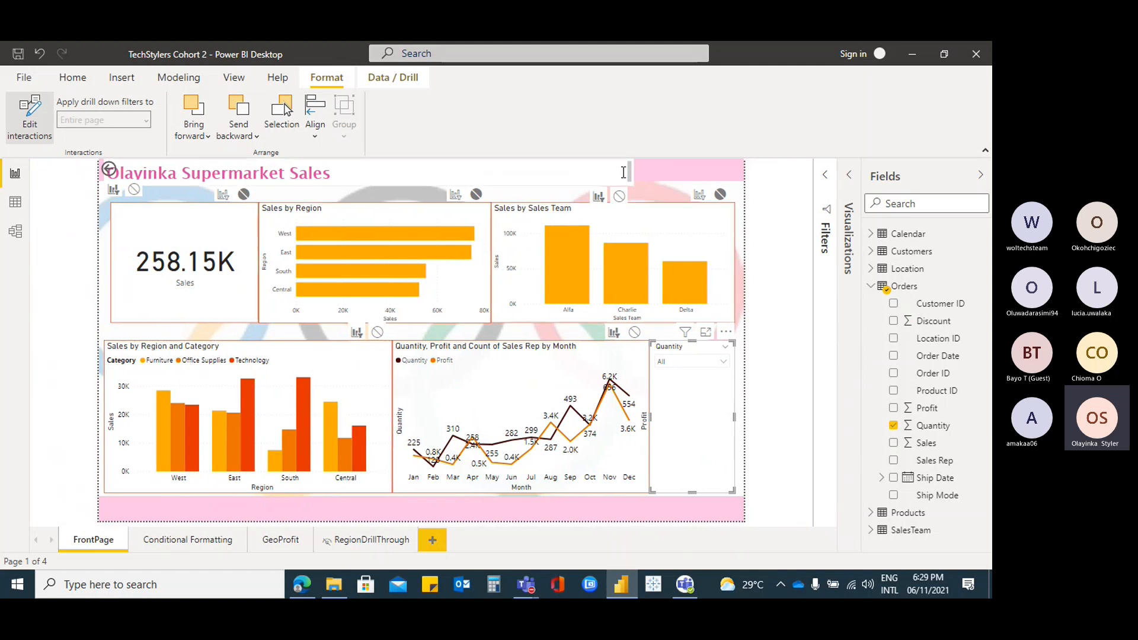
# Turn off Edit interactions on the Format tab with the Sales by Region chart selected
pyautogui.click(425, 215)
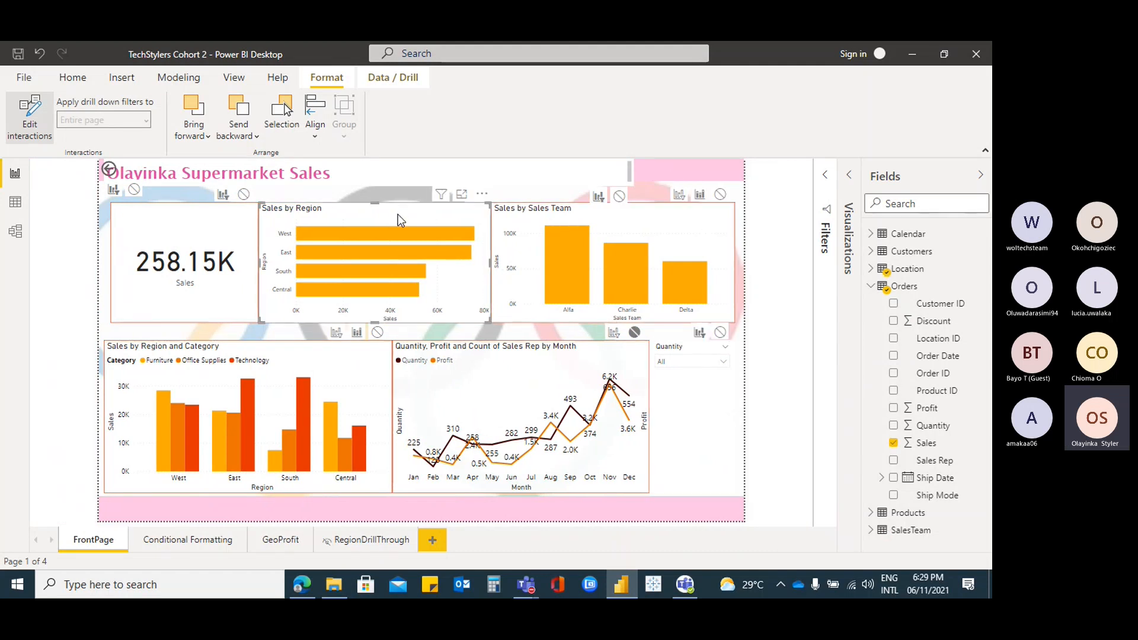
pyautogui.click(72, 78)
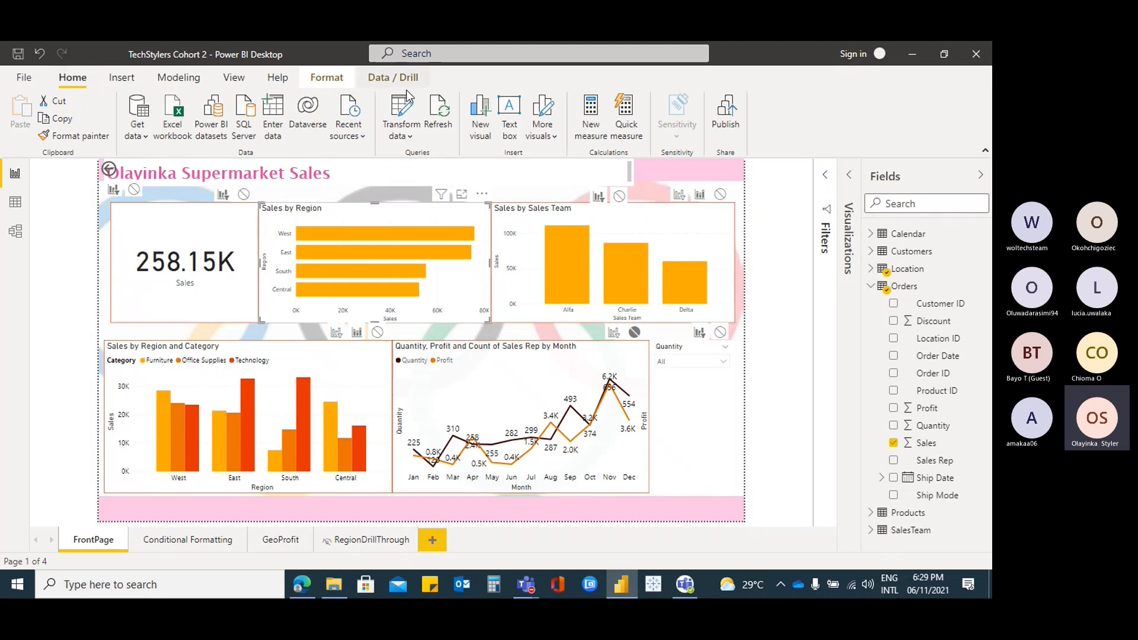
pyautogui.click(327, 77)
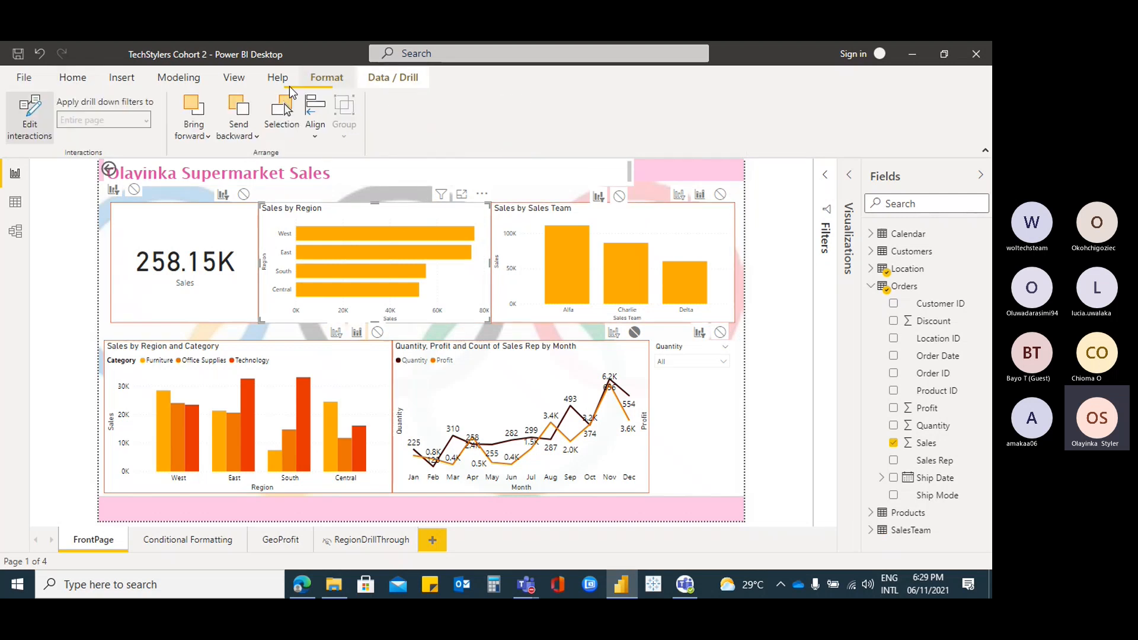
pyautogui.click(29, 122)
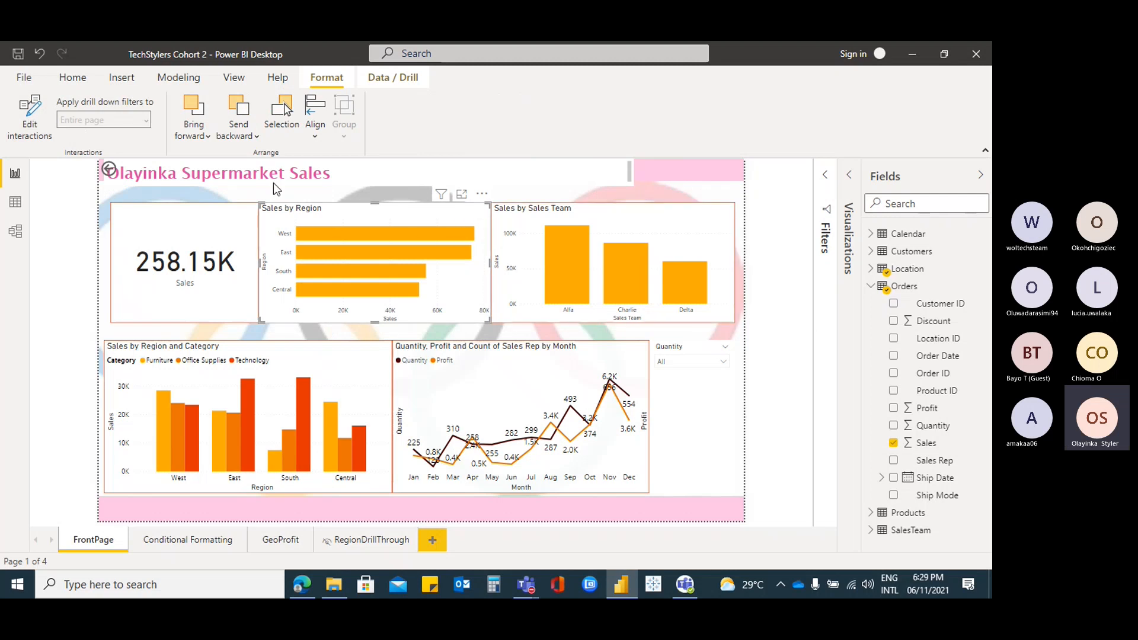
pyautogui.click(71, 77)
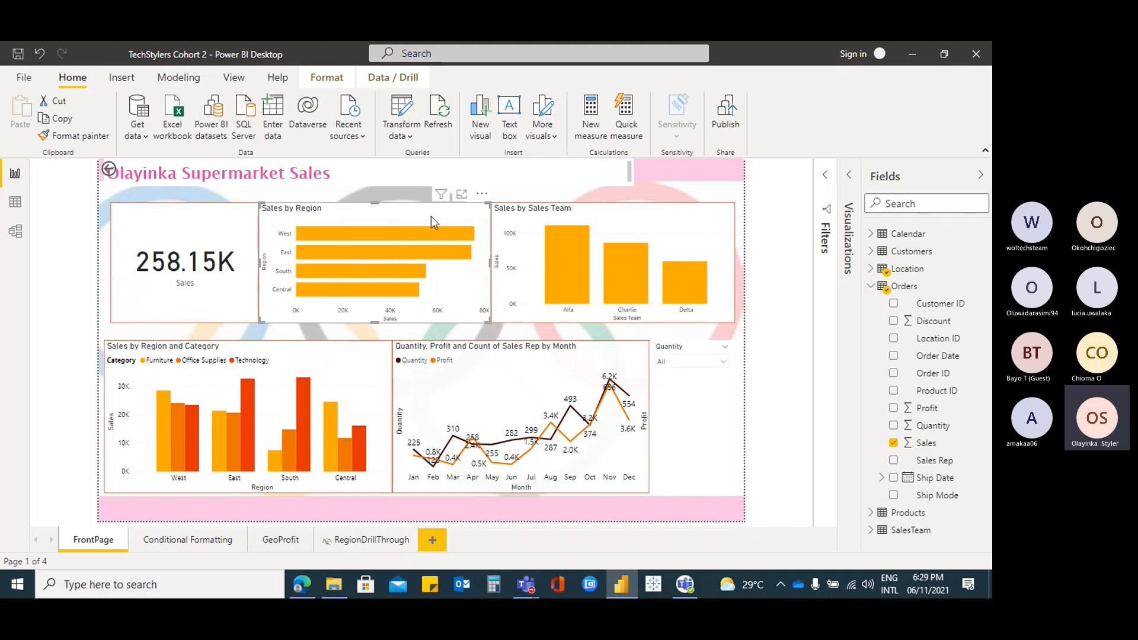
# Select the Quantity slicer and reopen the Visualizations and Filters panes
pyautogui.click(682, 410)
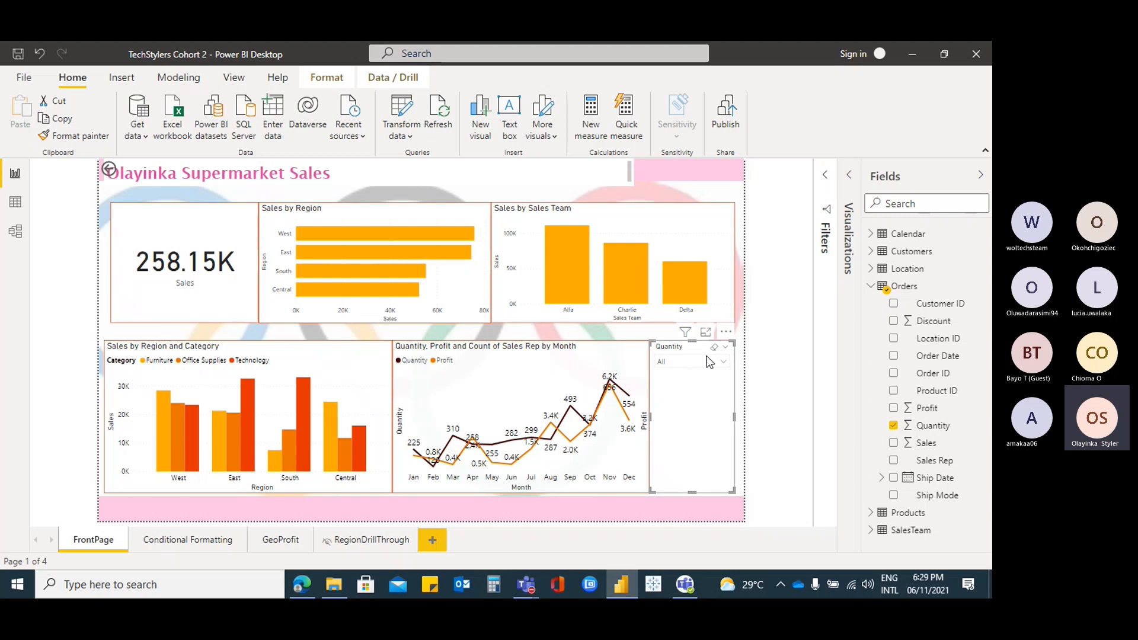
pyautogui.click(849, 175)
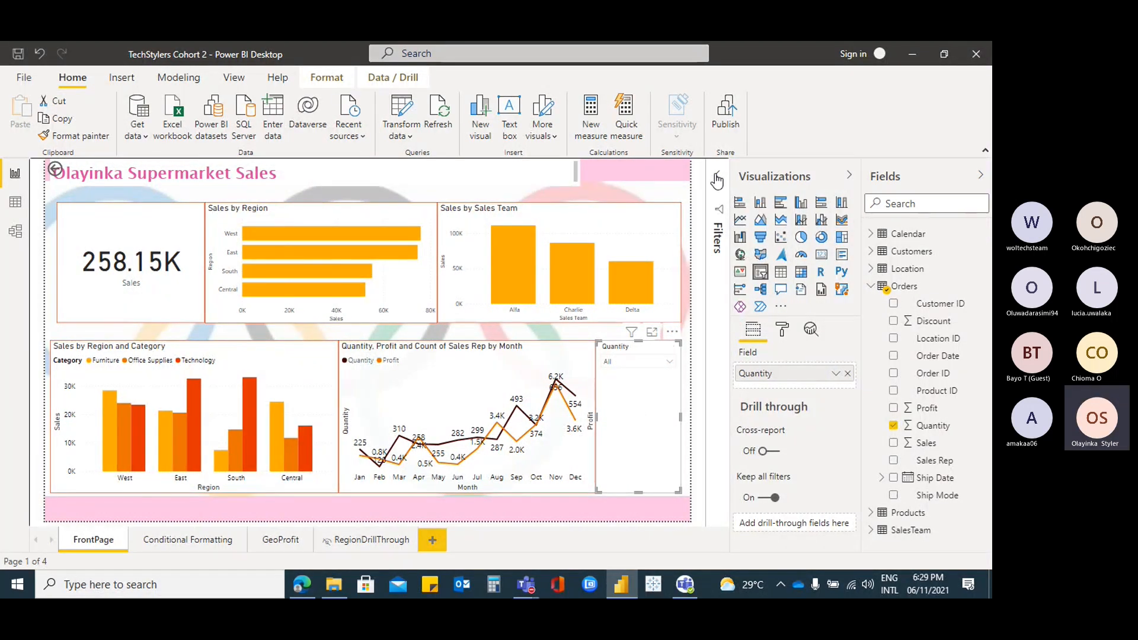
pyautogui.click(716, 178)
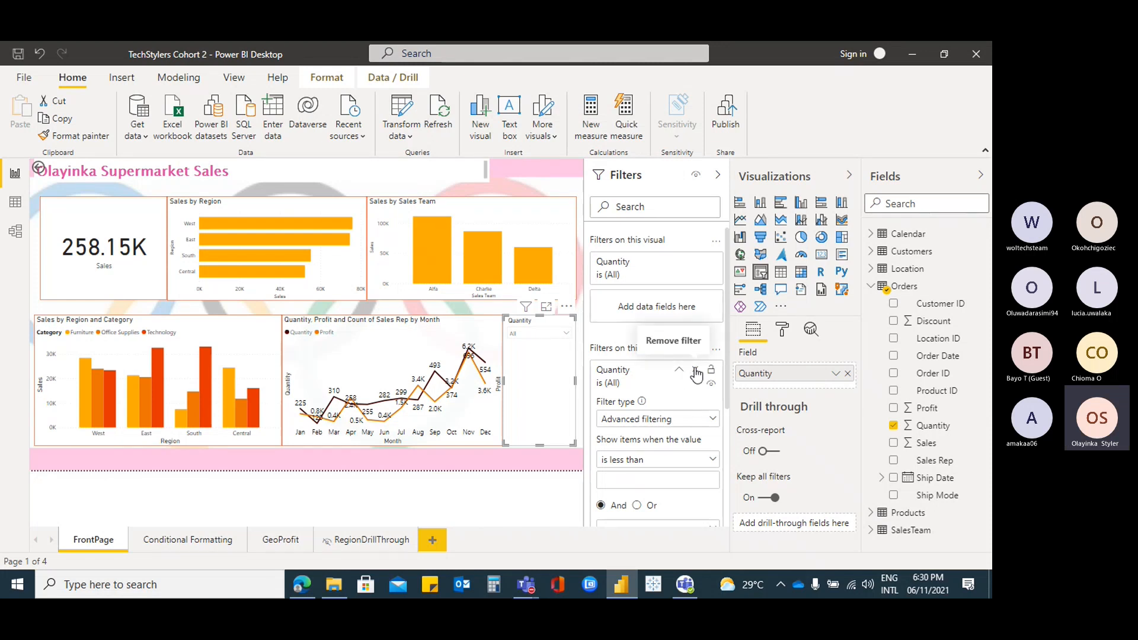
# Remove the page-level Quantity filter and change the checked Sales Rep names, bringing Sales to 200.58K
pyautogui.click(696, 371)
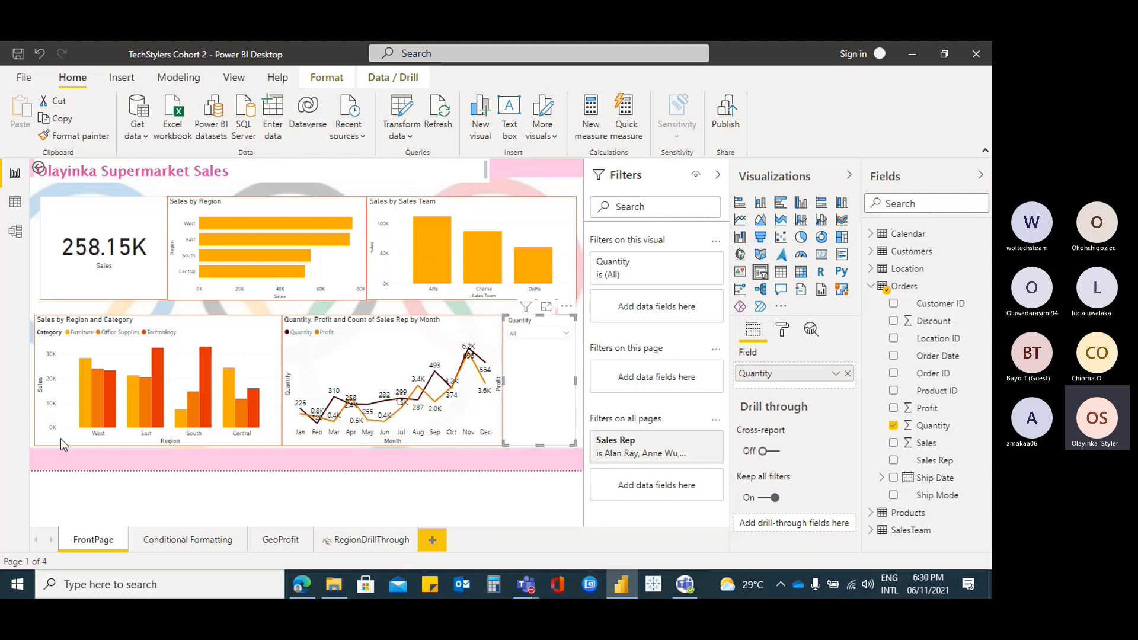
pyautogui.click(678, 440)
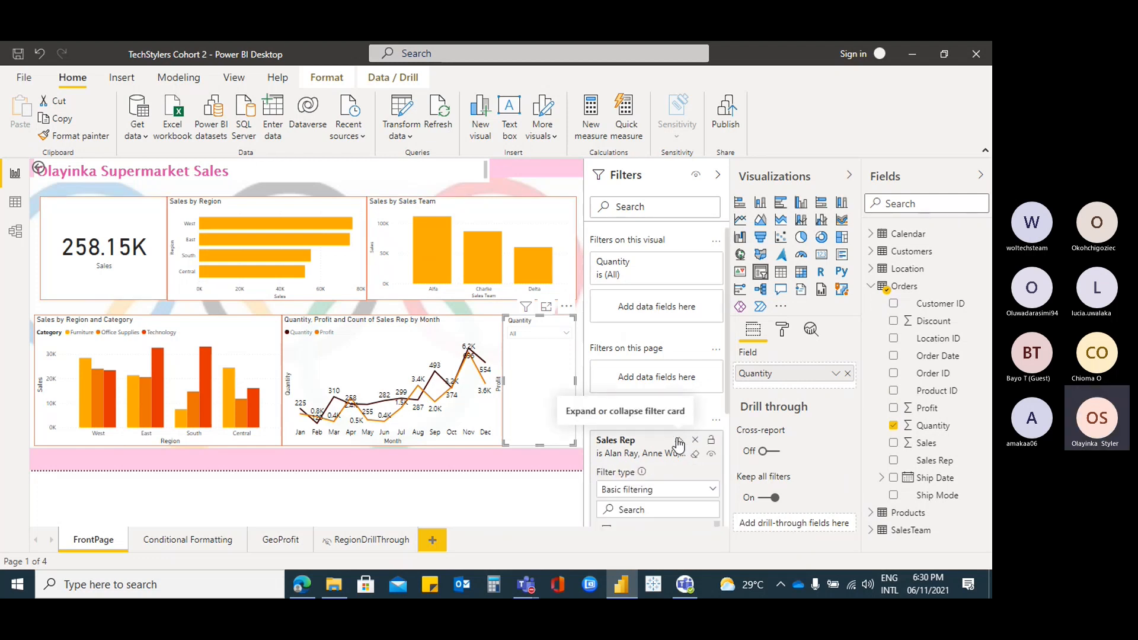
pyautogui.scroll(-3, 681, 474)
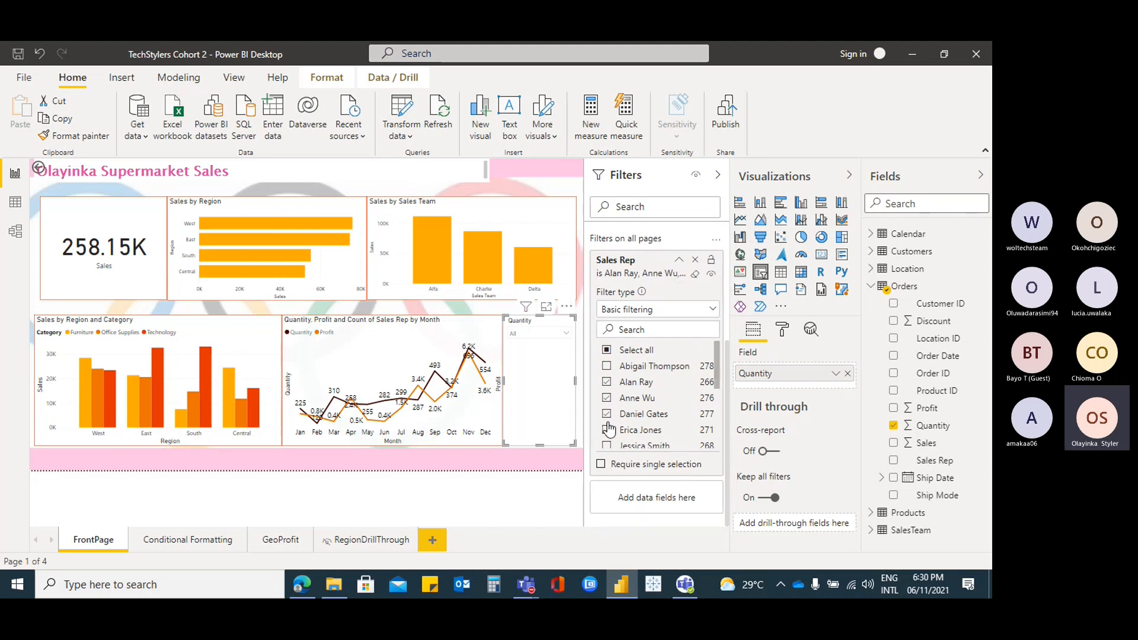
pyautogui.click(608, 383)
pyautogui.click(616, 399)
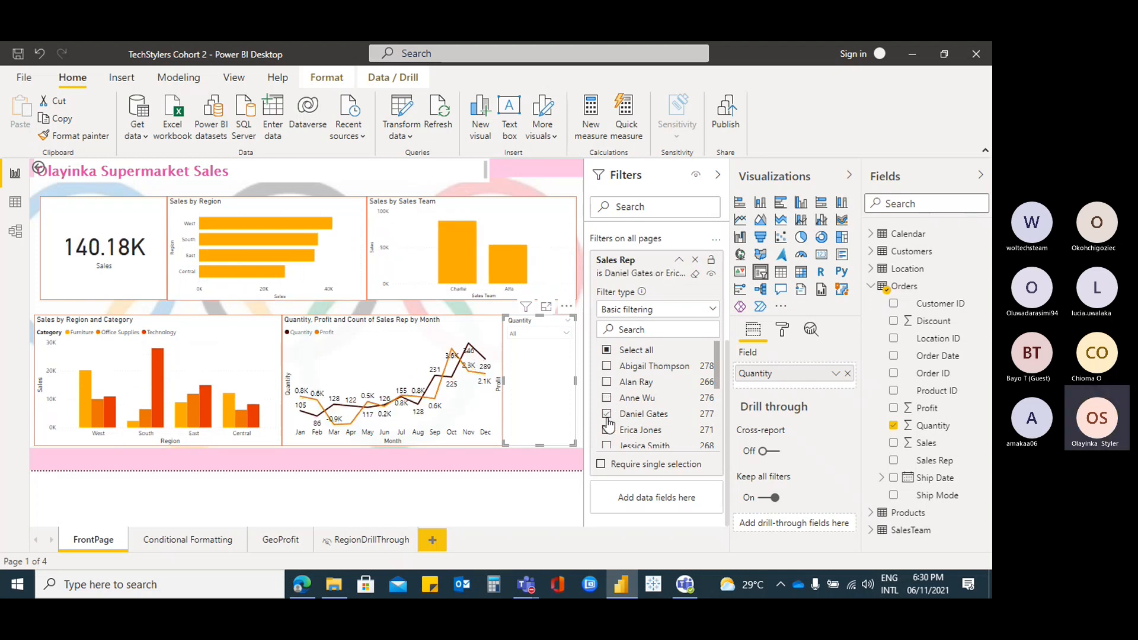
pyautogui.click(608, 399)
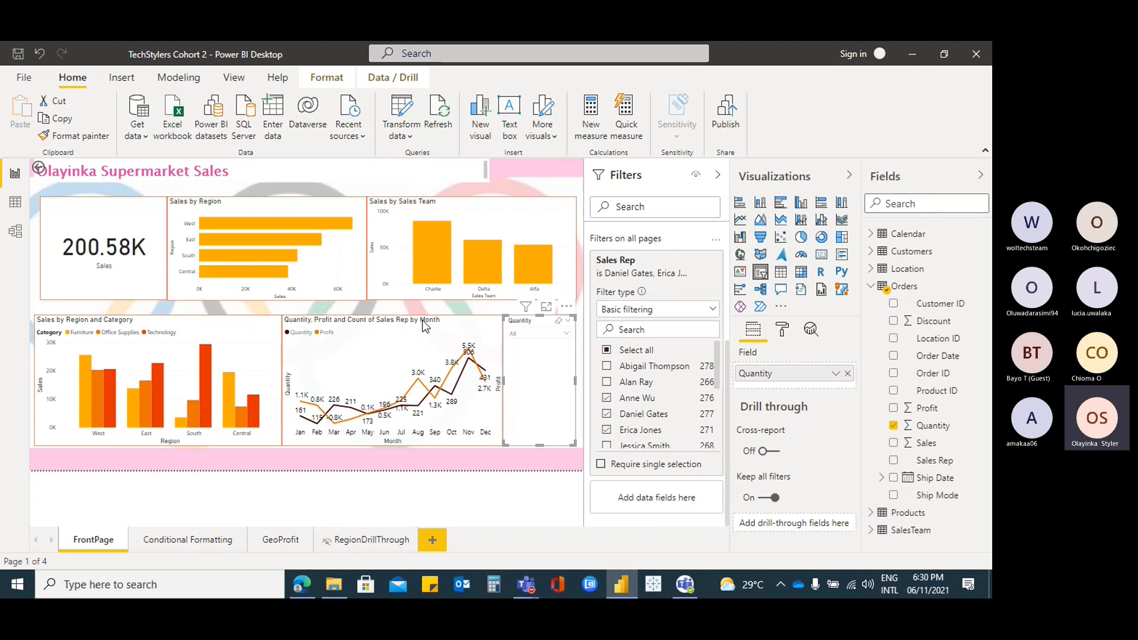
pyautogui.click(191, 540)
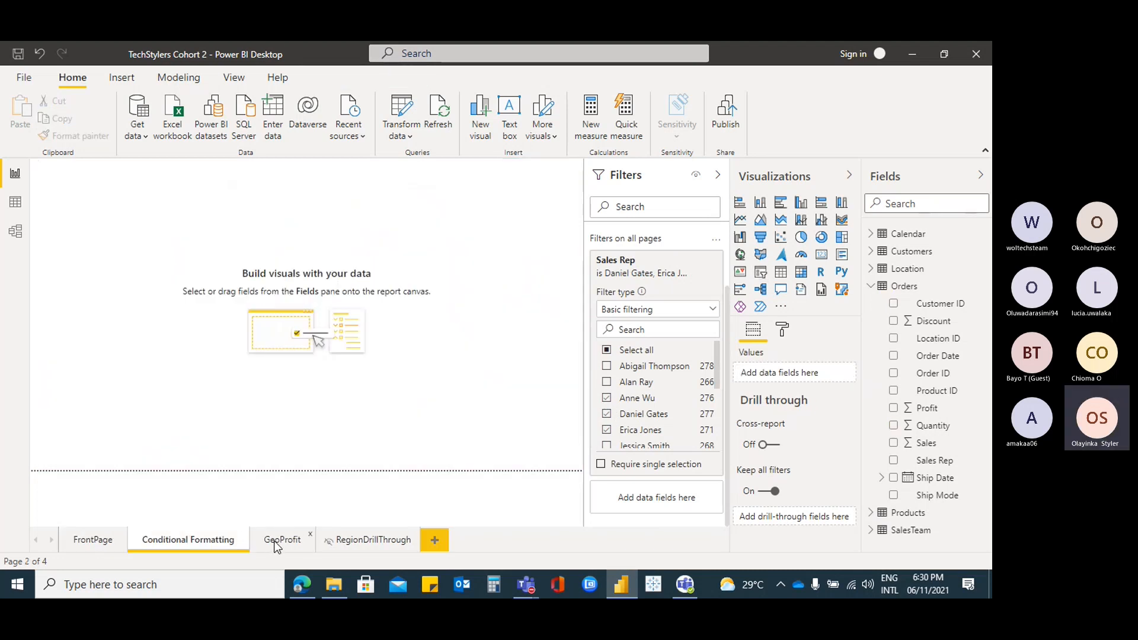
pyautogui.click(276, 543)
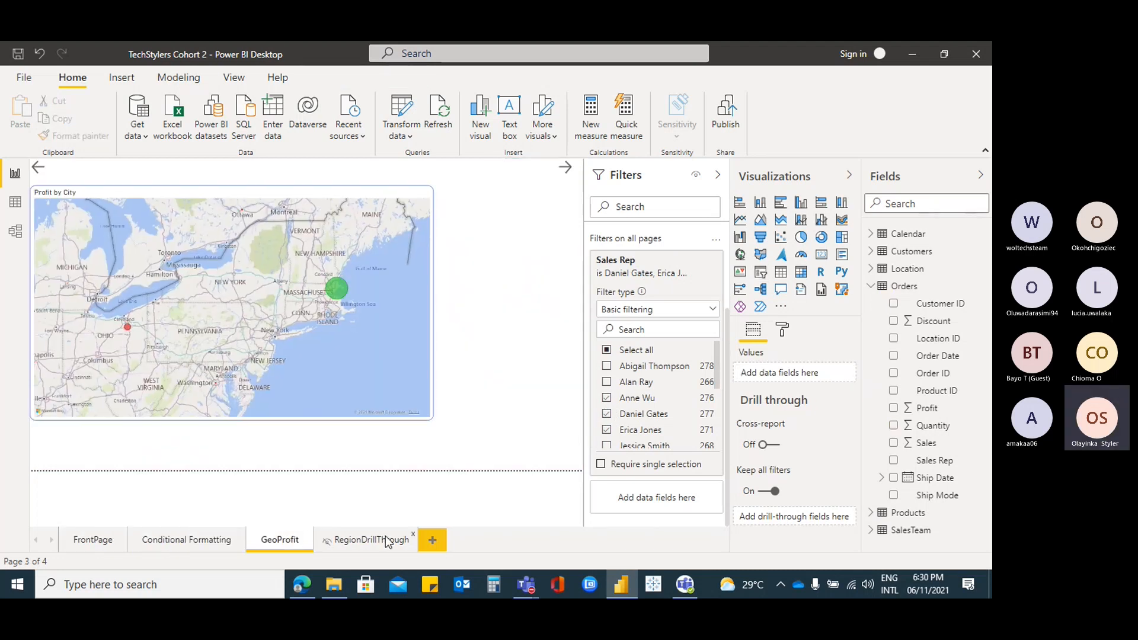
pyautogui.click(388, 542)
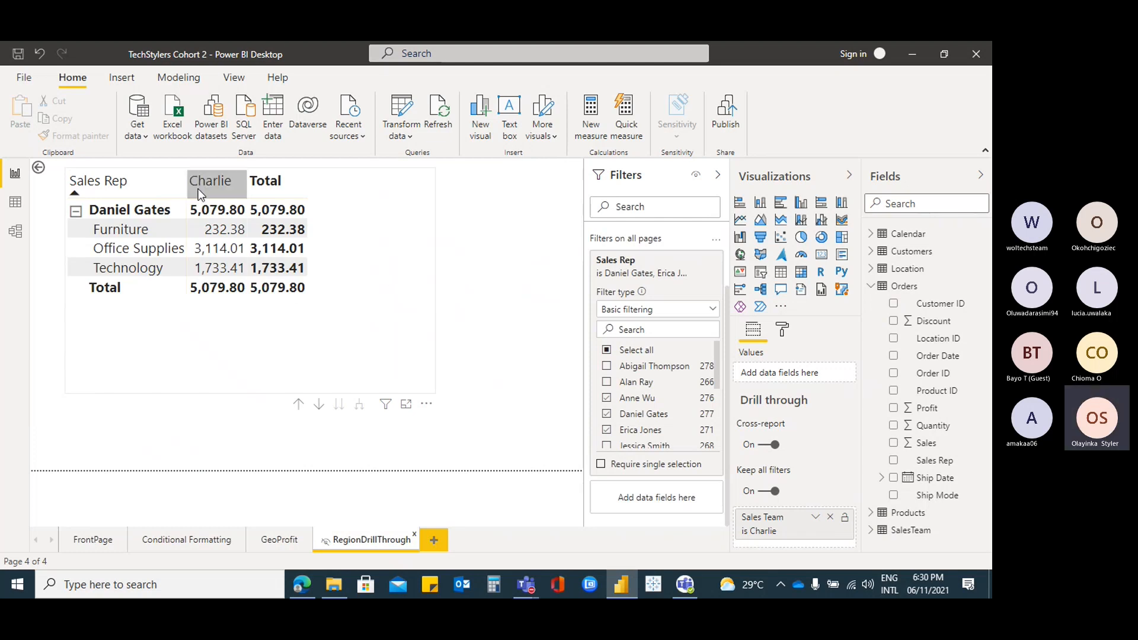
pyautogui.click(187, 541)
pyautogui.click(76, 541)
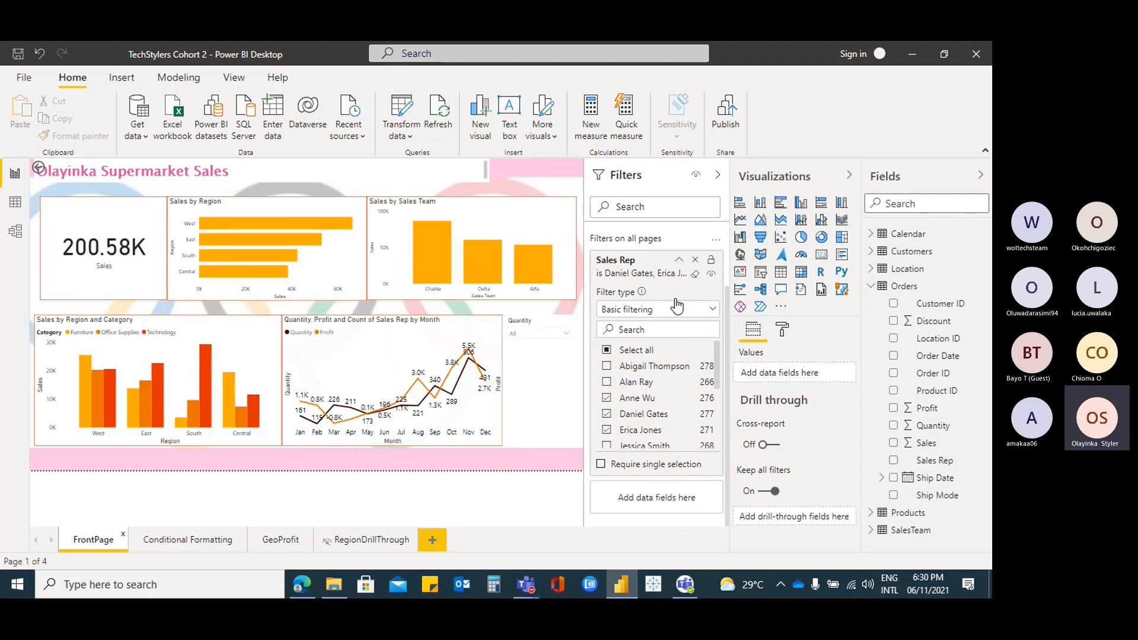
pyautogui.click(680, 260)
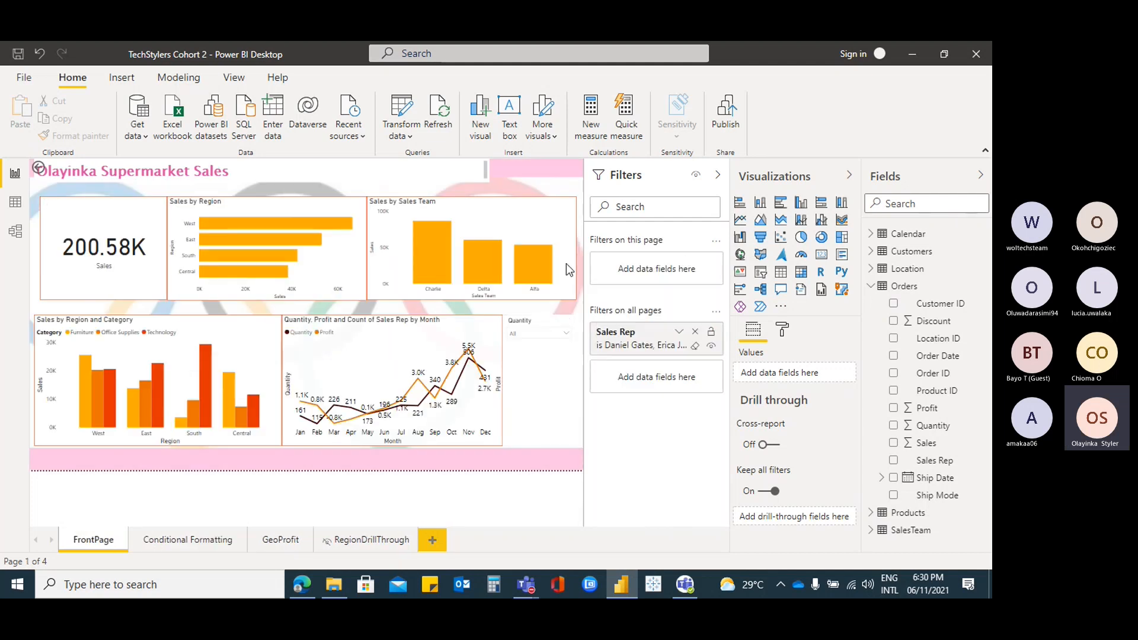
# Change the slicer's field from Quantity back to Calendar Month
pyautogui.click(538, 389)
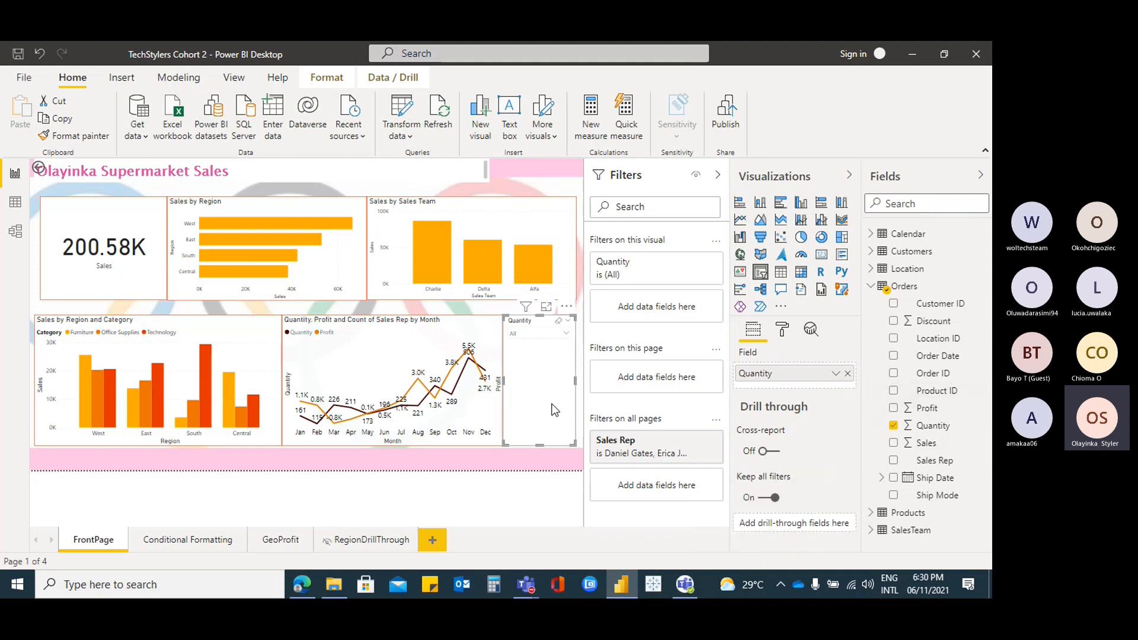
pyautogui.click(894, 427)
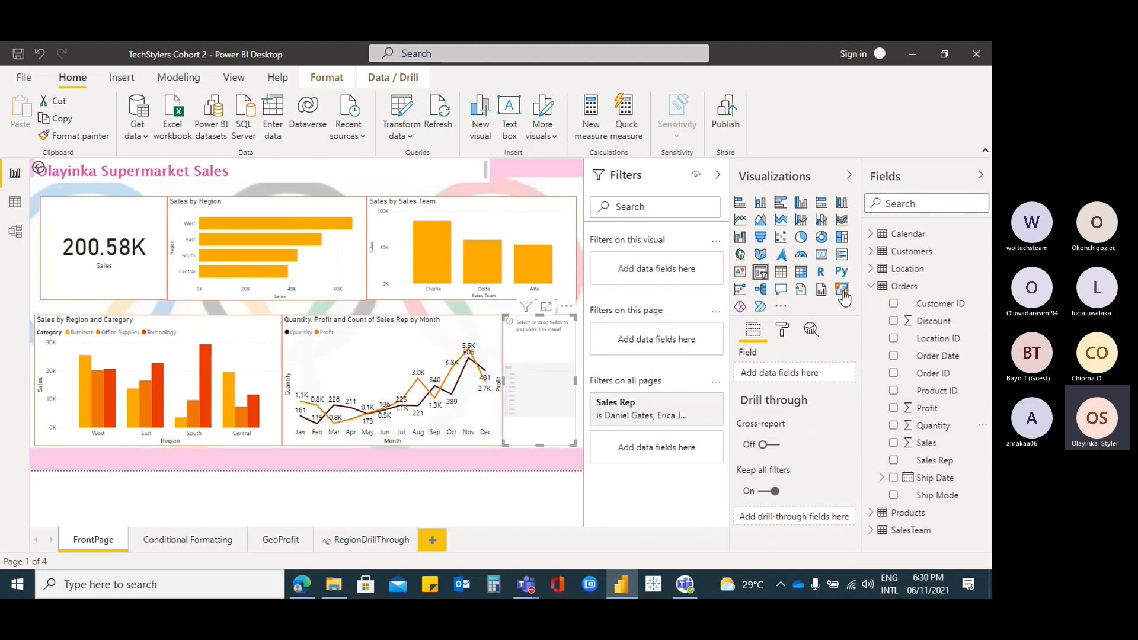
pyautogui.click(871, 286)
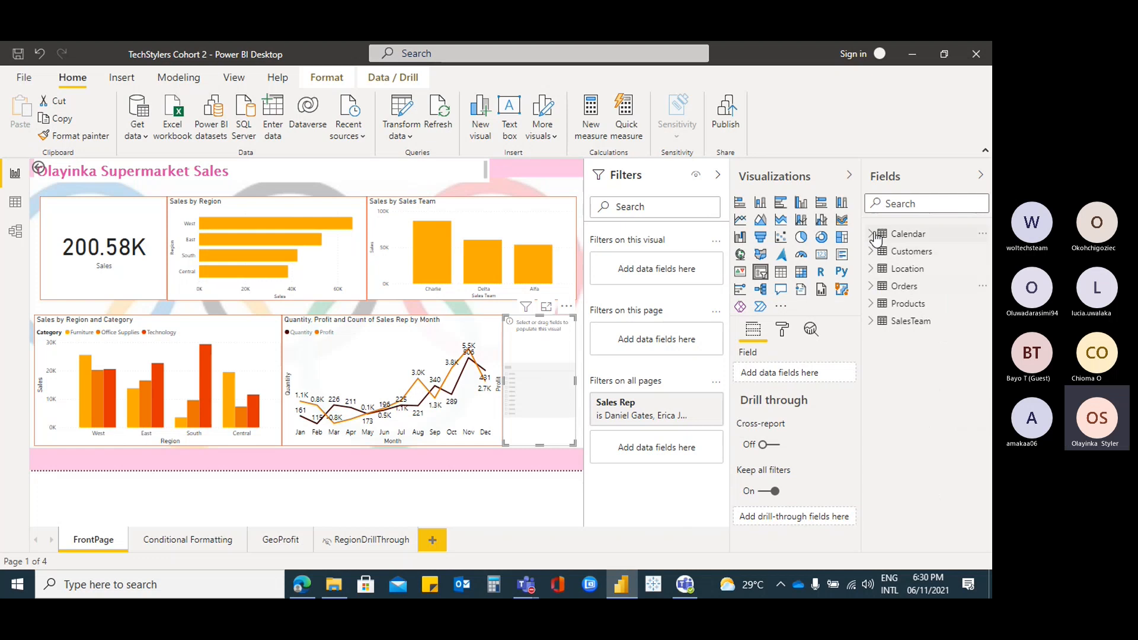
pyautogui.click(871, 234)
pyautogui.click(893, 269)
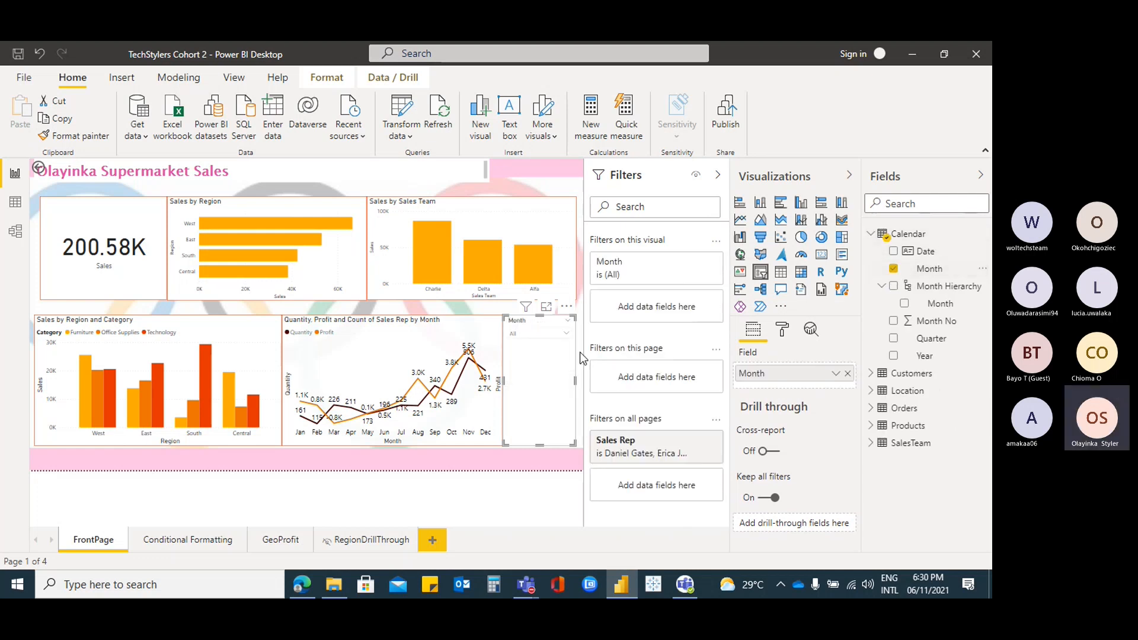
# Make the Month slicer a checkbox list with all months selected, then view GeoProfit
pyautogui.click(566, 335)
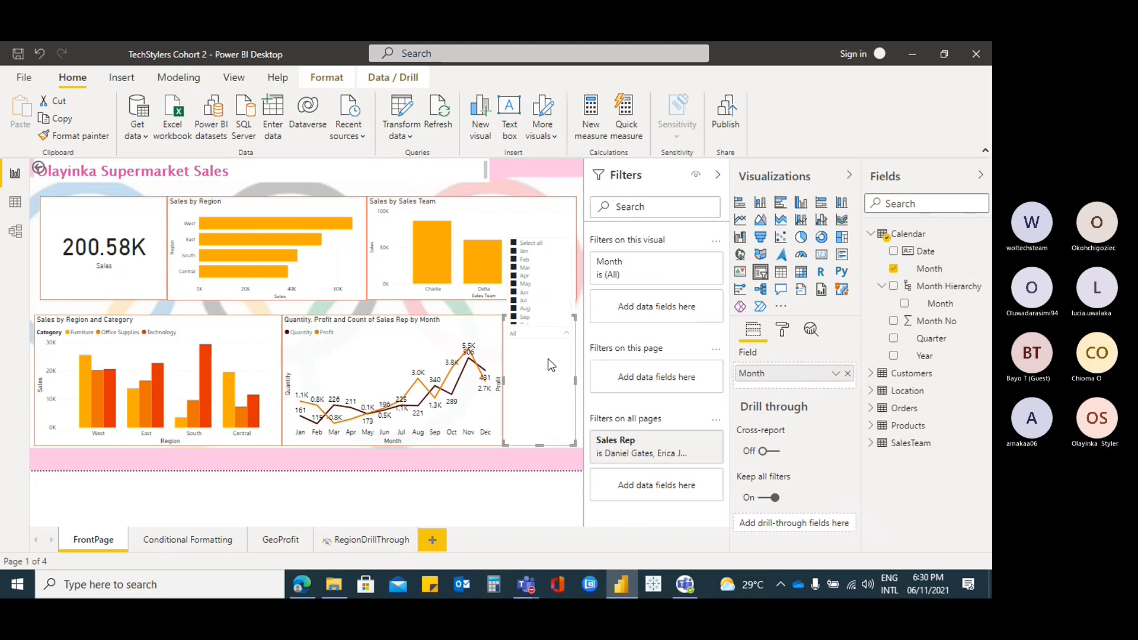
pyautogui.click(565, 334)
pyautogui.click(568, 325)
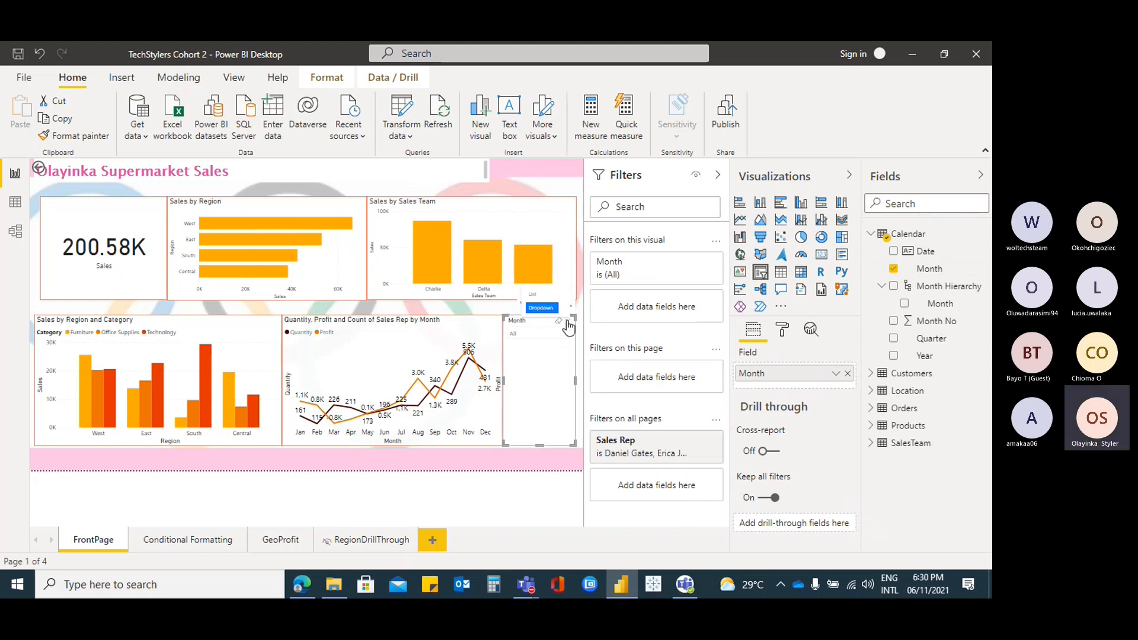
pyautogui.click(532, 294)
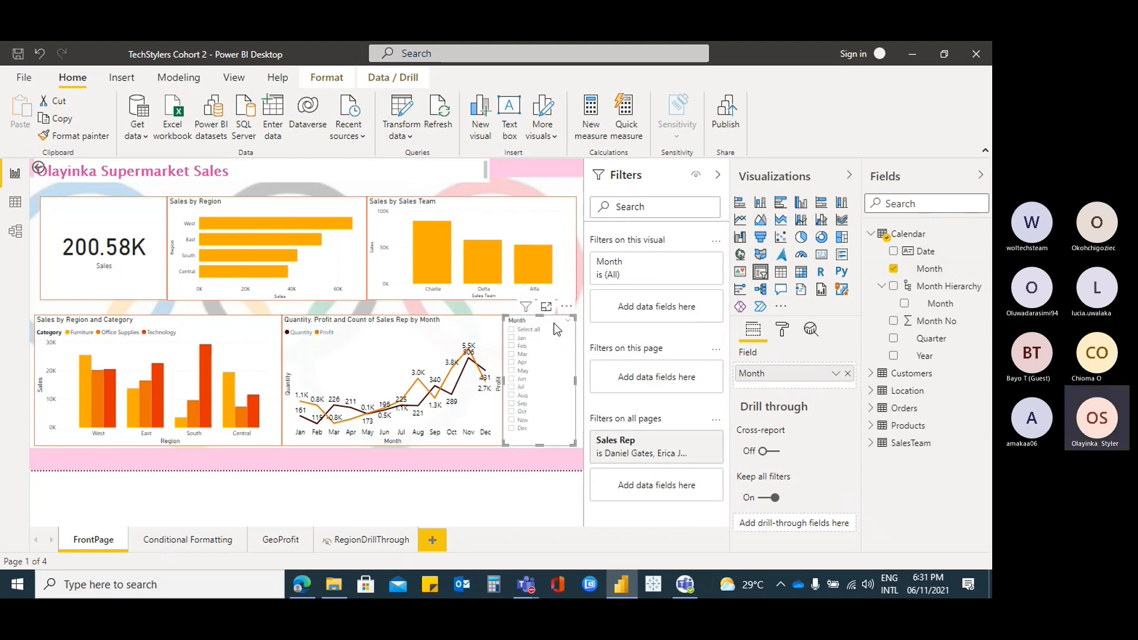
pyautogui.click(512, 329)
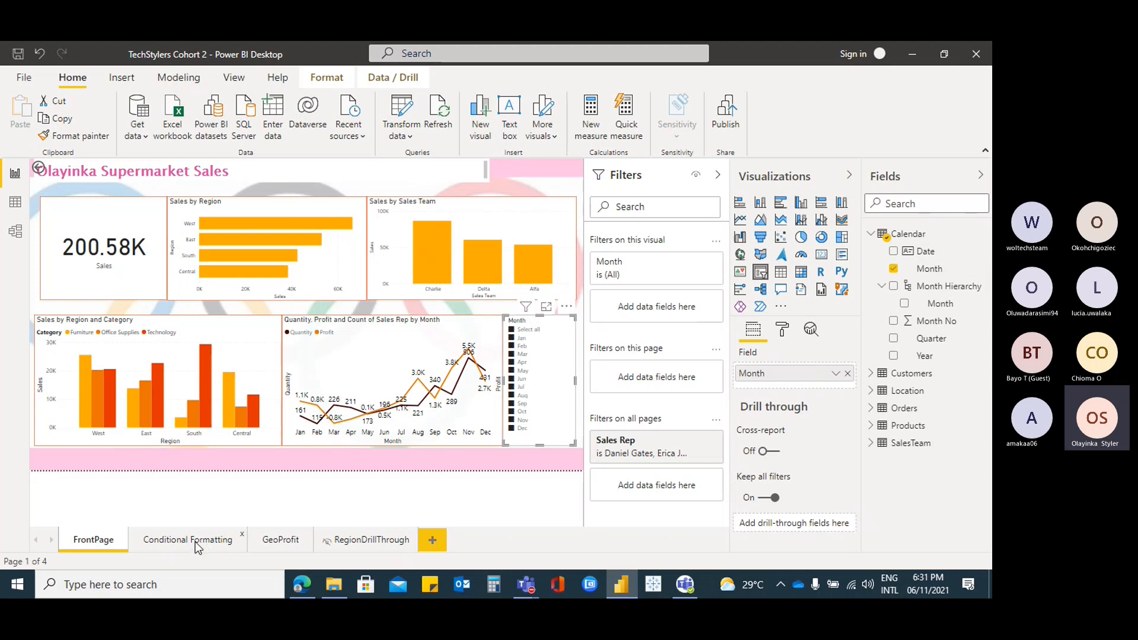
pyautogui.click(268, 544)
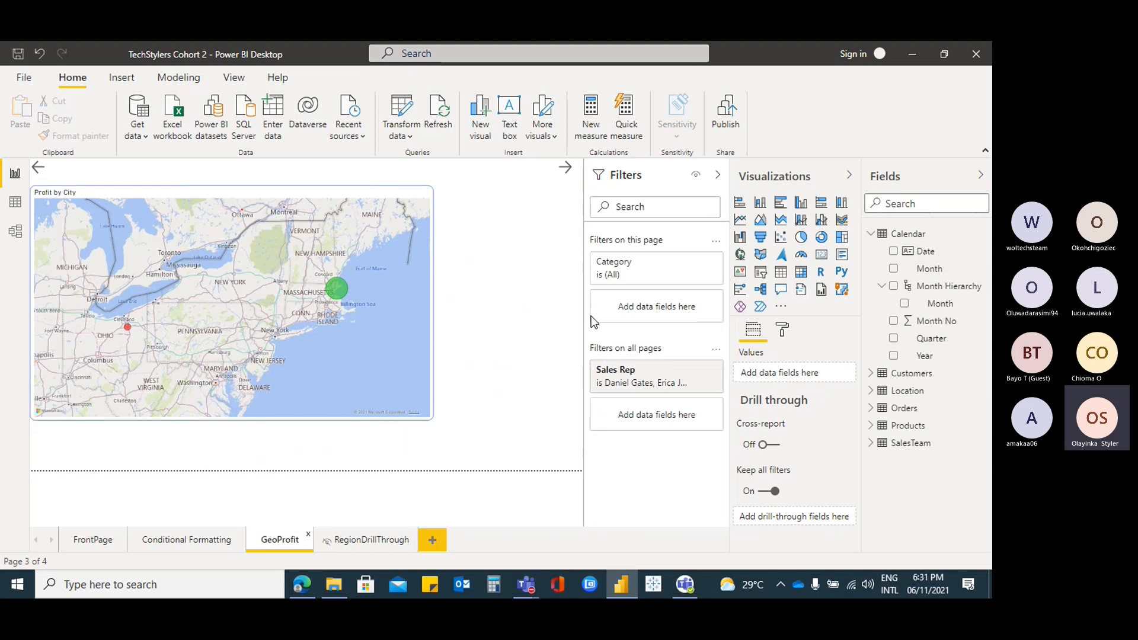
# Add a Month slicer to GeoProfit with Show 'Select all' turned on
pyautogui.click(511, 262)
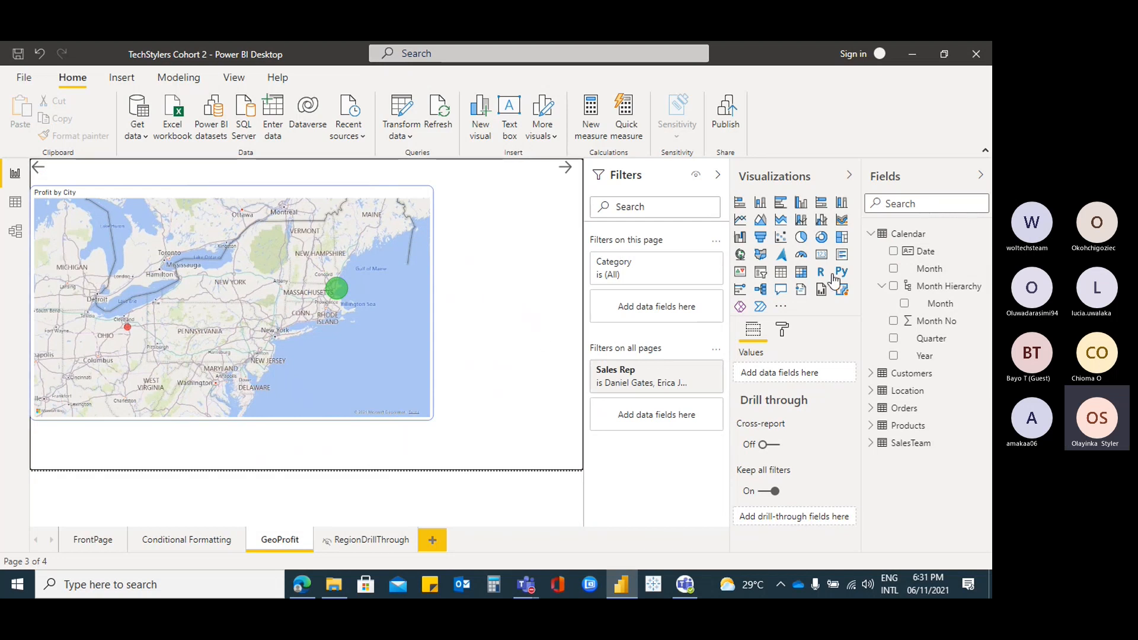
pyautogui.click(760, 274)
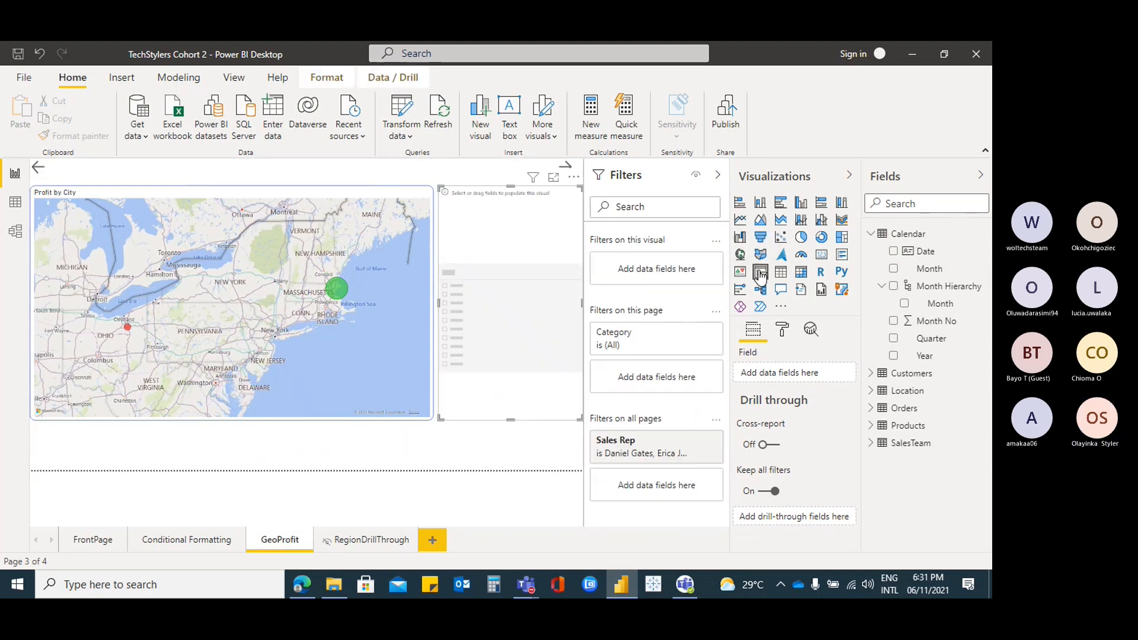
pyautogui.click(904, 303)
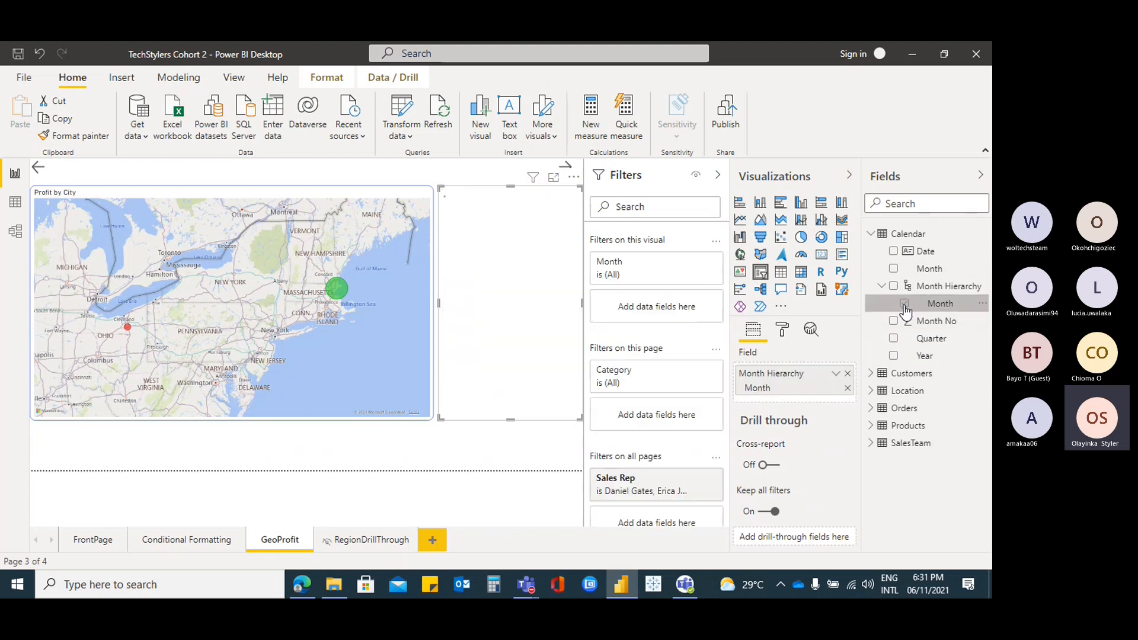
pyautogui.click(780, 331)
pyautogui.click(759, 411)
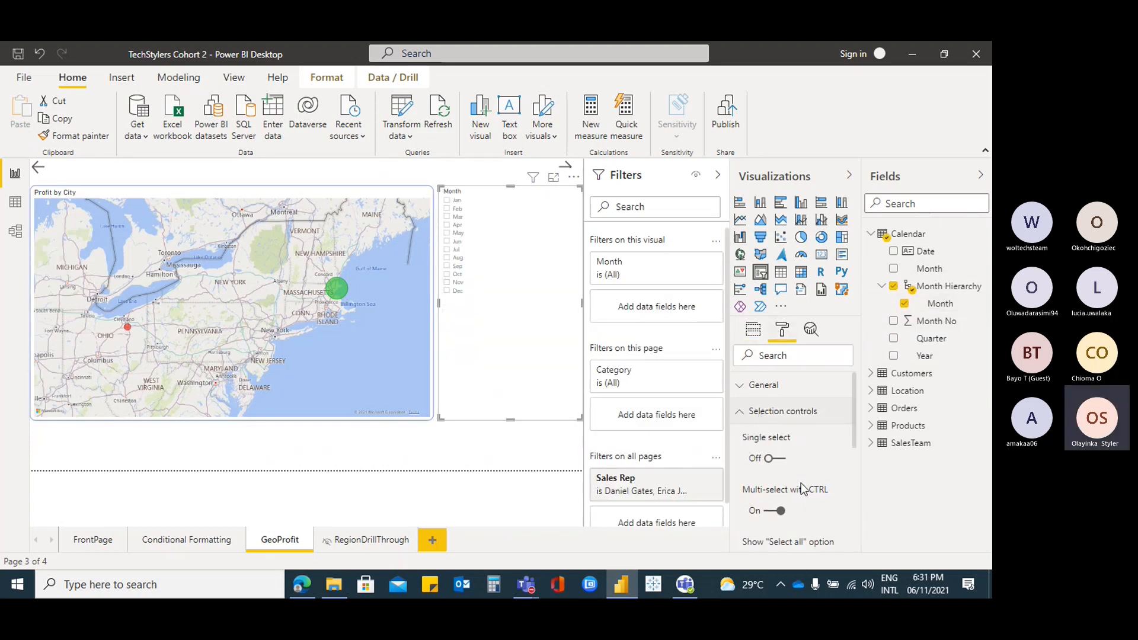
pyautogui.scroll(-3, 806, 486)
pyautogui.click(771, 418)
pyautogui.click(753, 330)
# Tick every month on the new slicer and on FrontPage's Month slicer, including Apr
pyautogui.click(447, 200)
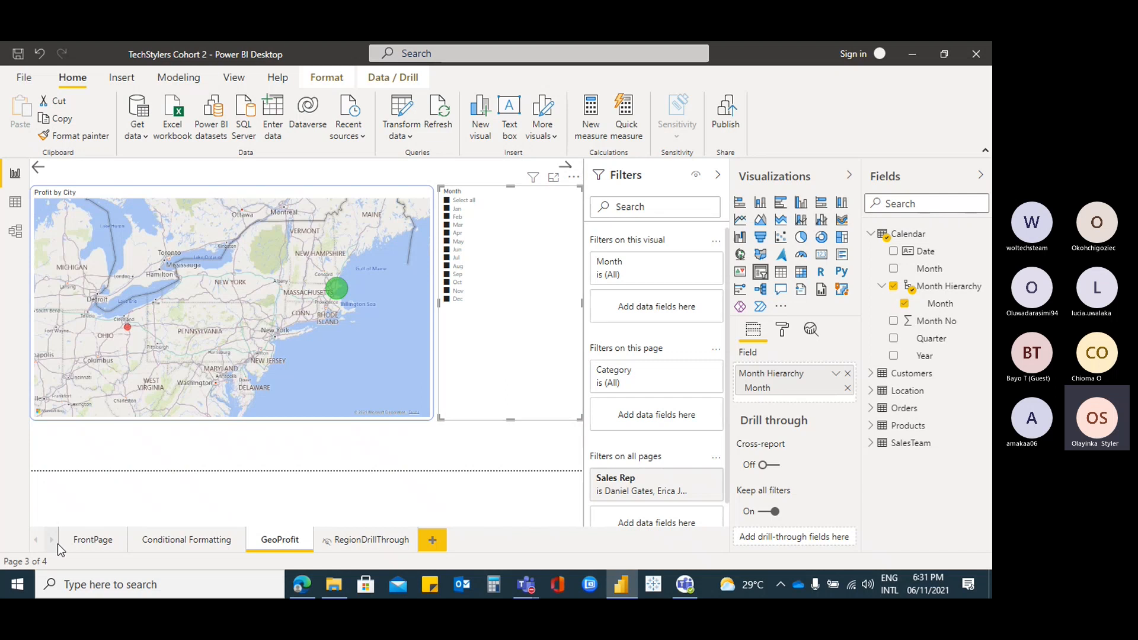
pyautogui.click(90, 541)
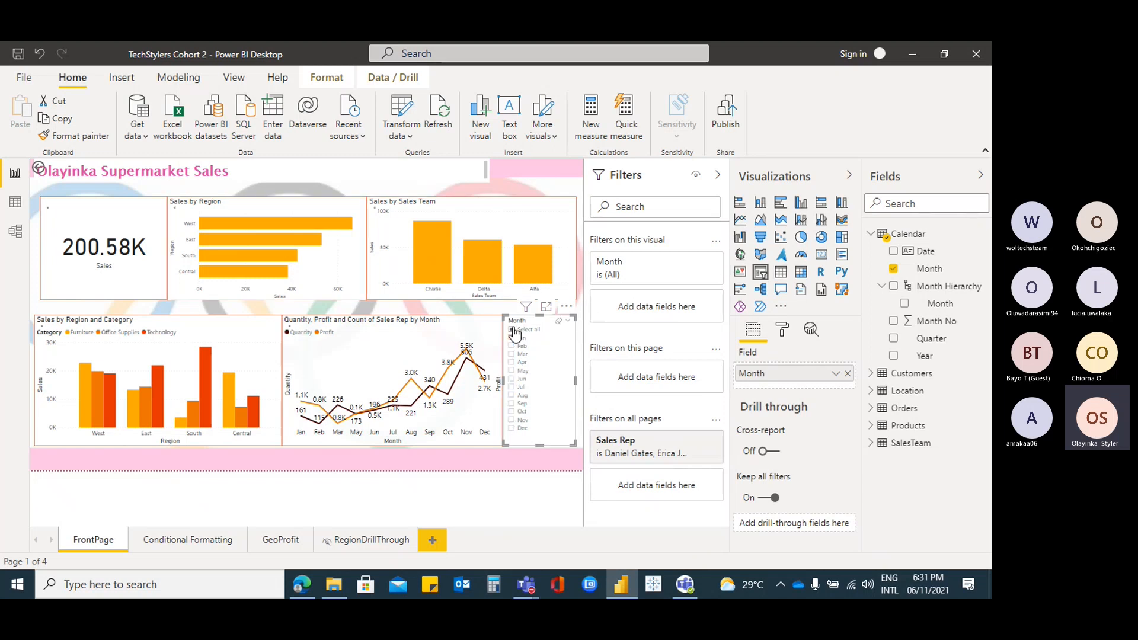
pyautogui.click(512, 330)
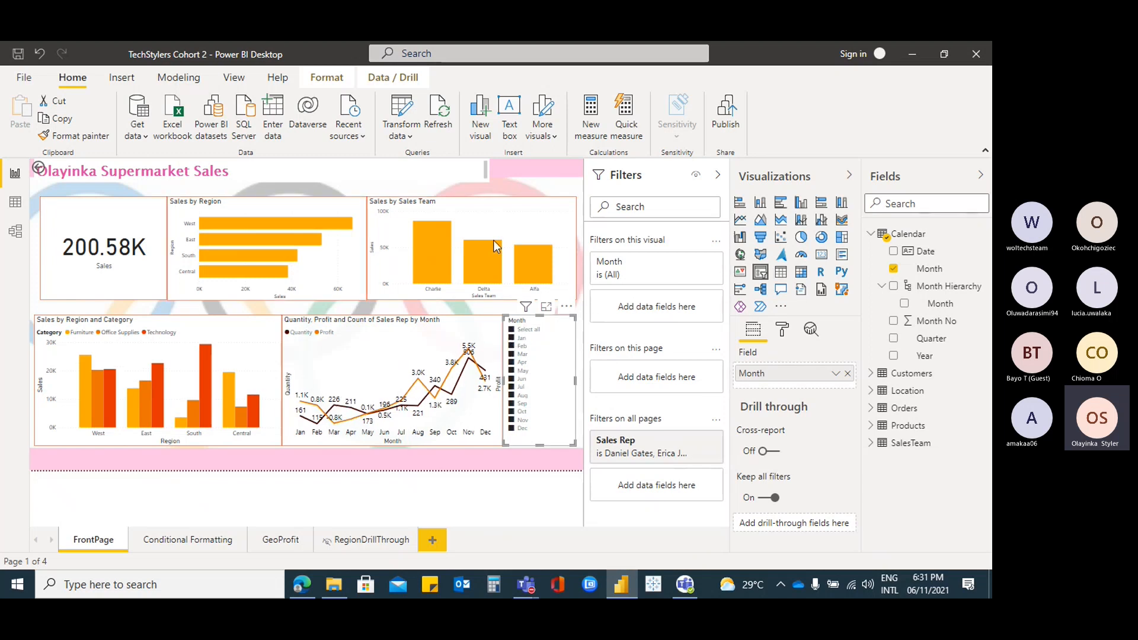
pyautogui.click(283, 542)
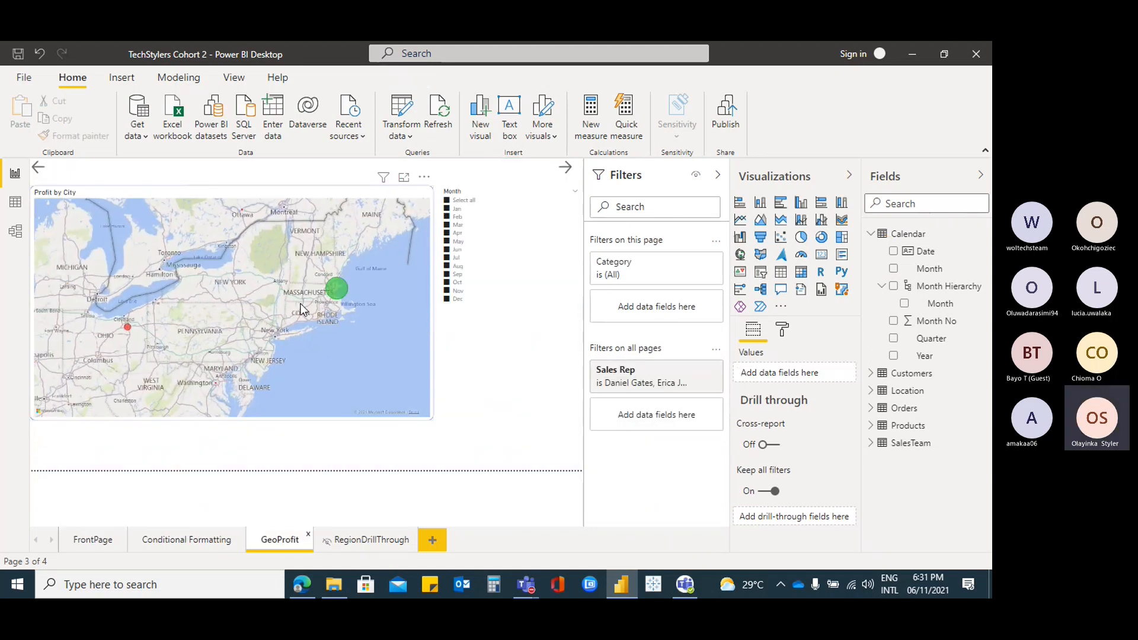
# On FrontPage, select the Month slicer and browse the Format, Data/Drill, Home and View ribbons
pyautogui.click(96, 543)
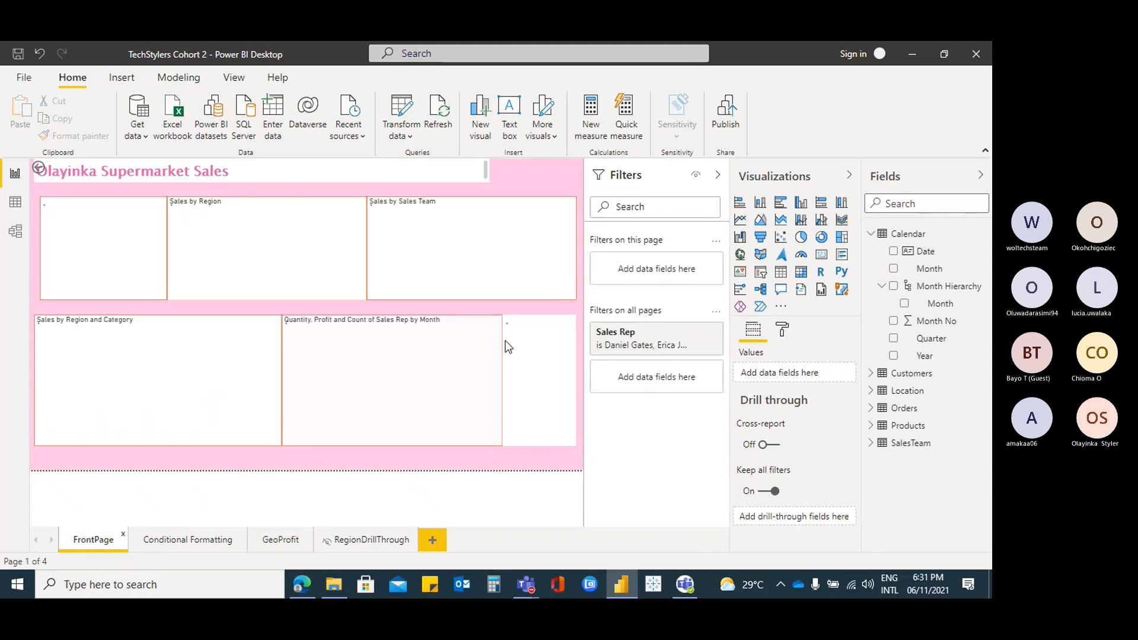
pyautogui.click(536, 339)
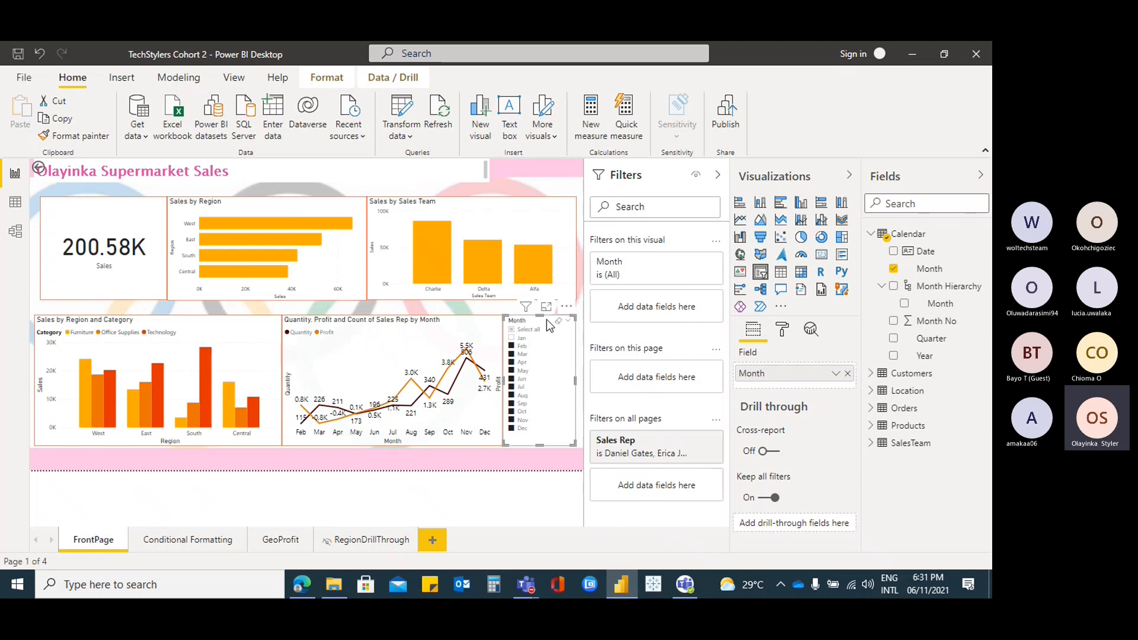
pyautogui.click(327, 77)
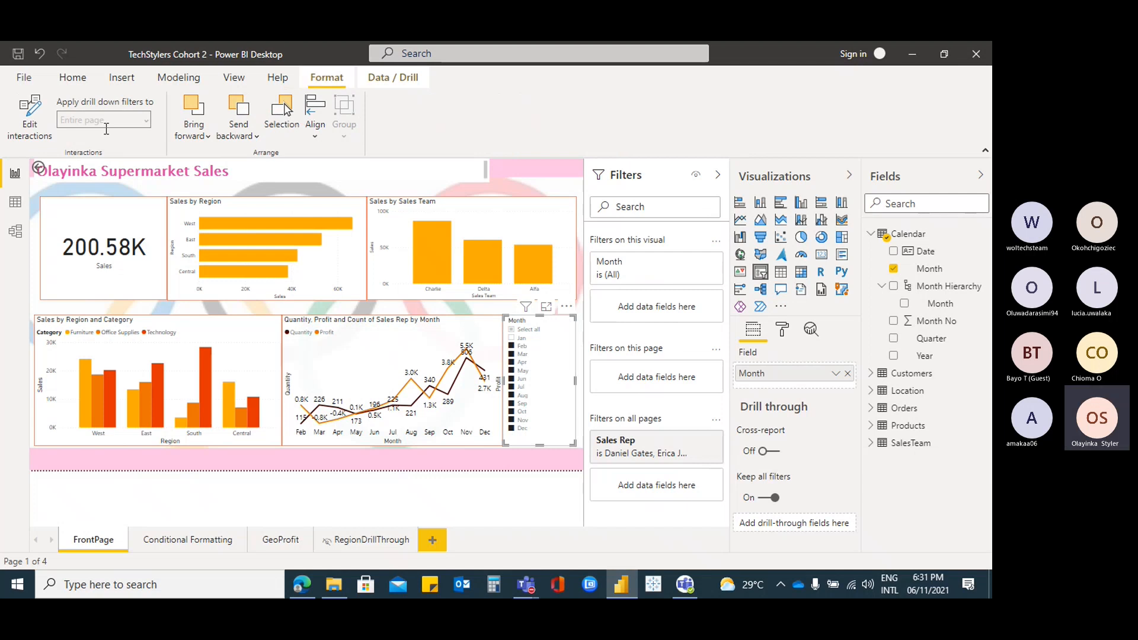
pyautogui.click(382, 79)
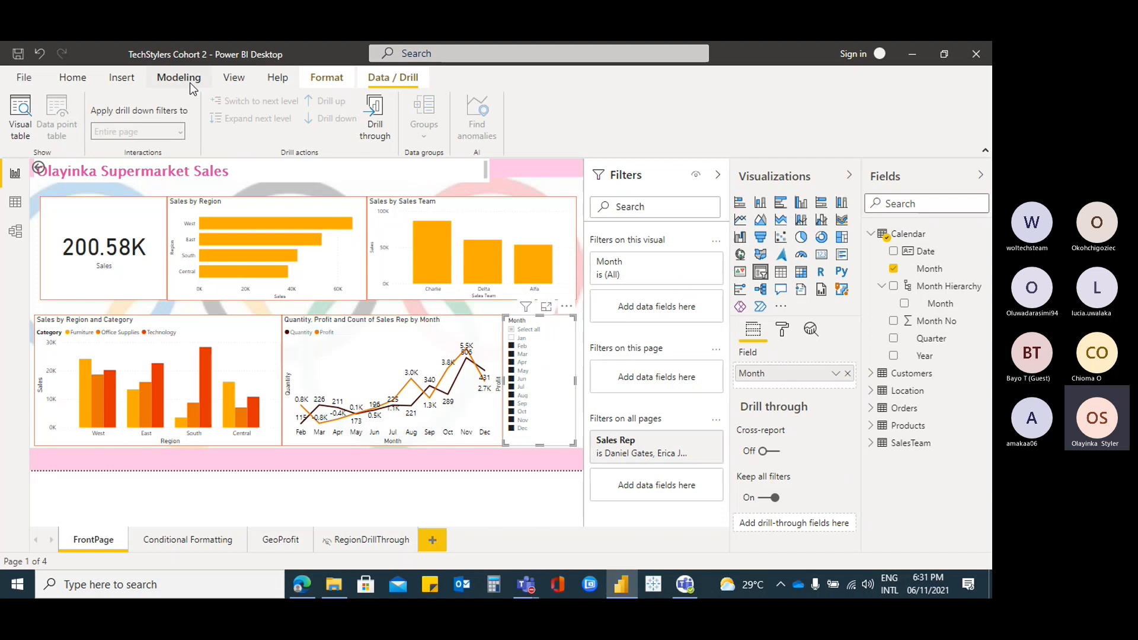
pyautogui.click(73, 78)
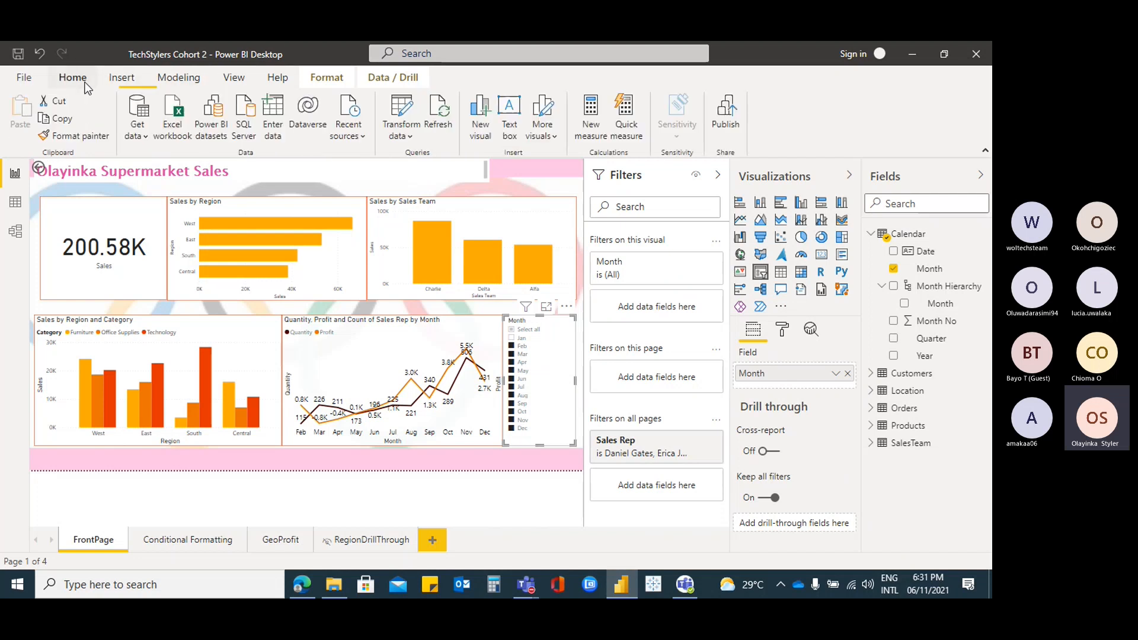
pyautogui.click(236, 78)
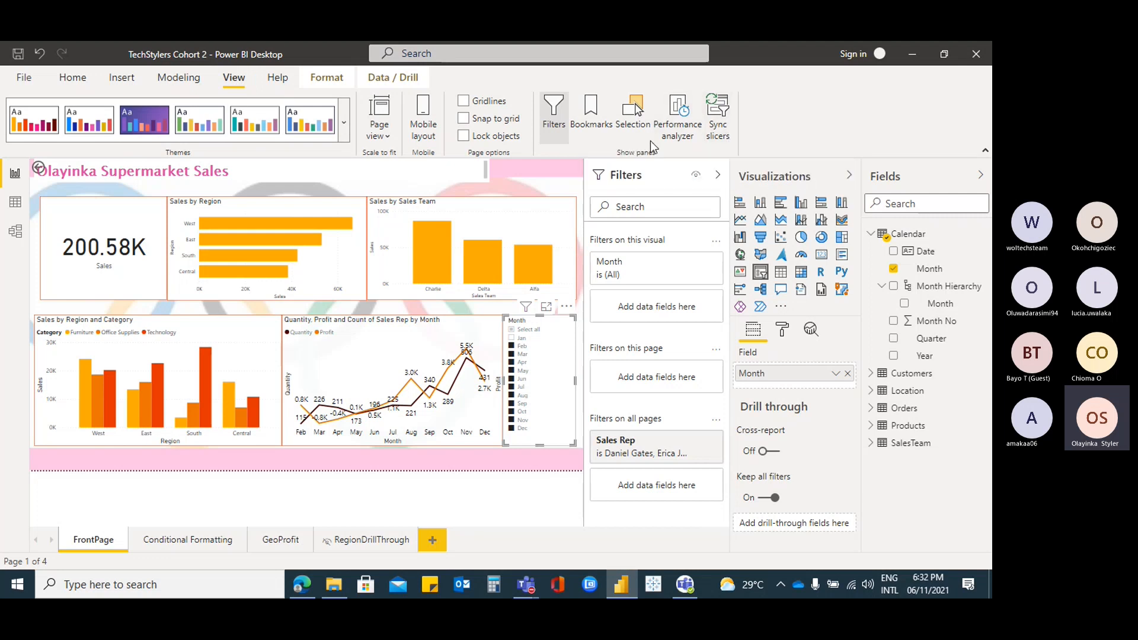
# Sync FrontPage's Month slicer to the Conditional Formatting page and make it visible there
pyautogui.click(726, 129)
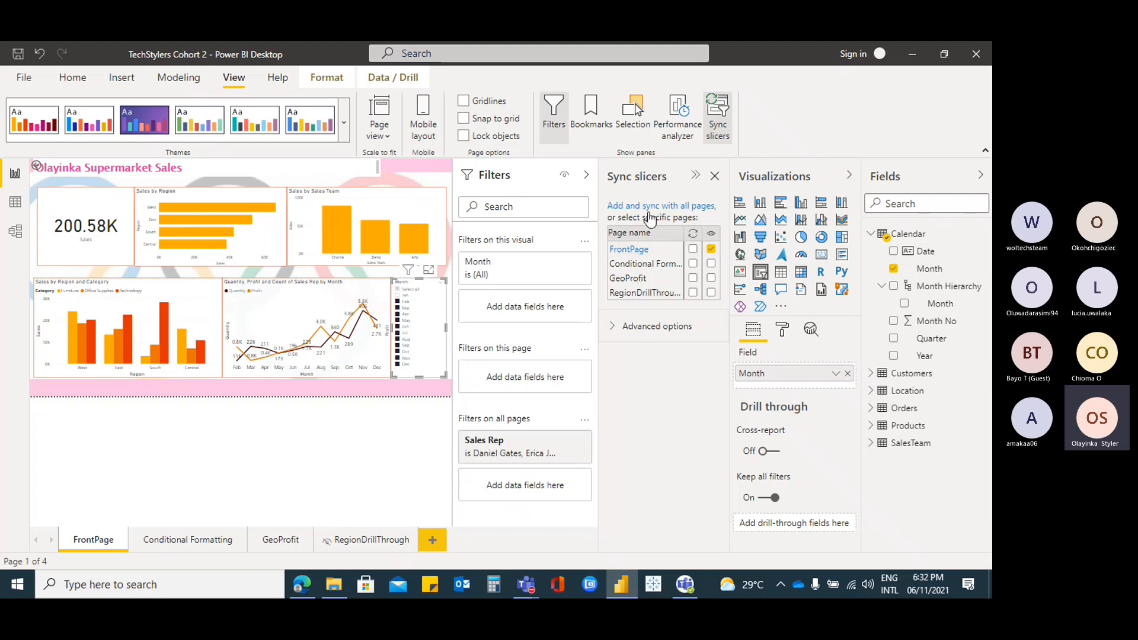
pyautogui.click(711, 264)
pyautogui.click(715, 179)
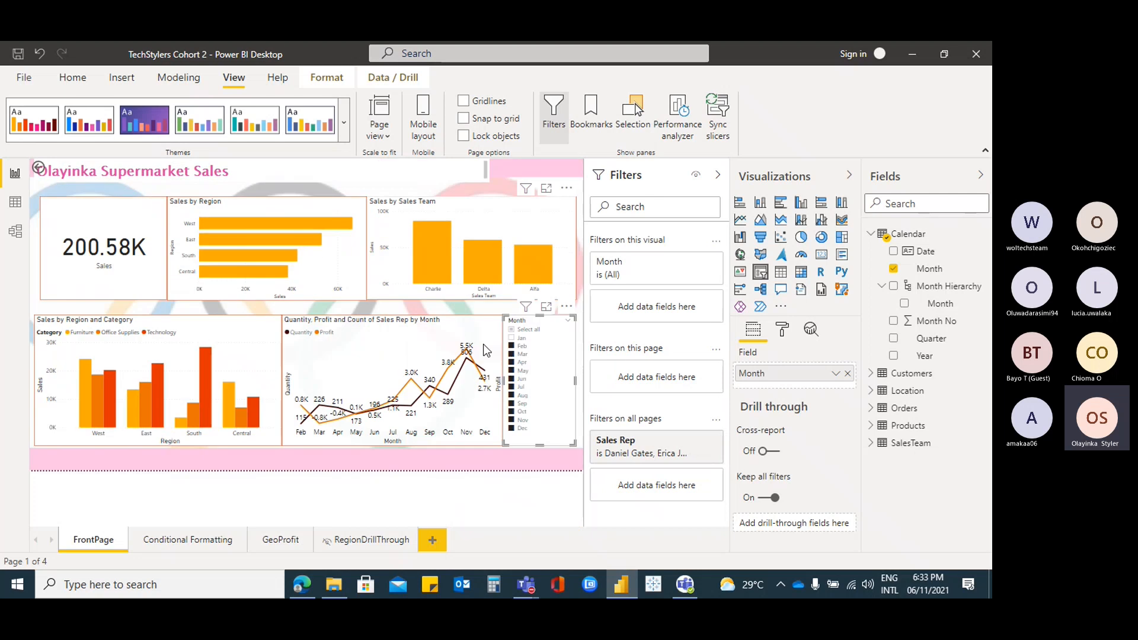
# Check the synced Month slicer across the Conditional Formatting, FrontPage, GeoProfit and RegionDrillThrough pages
pyautogui.click(194, 541)
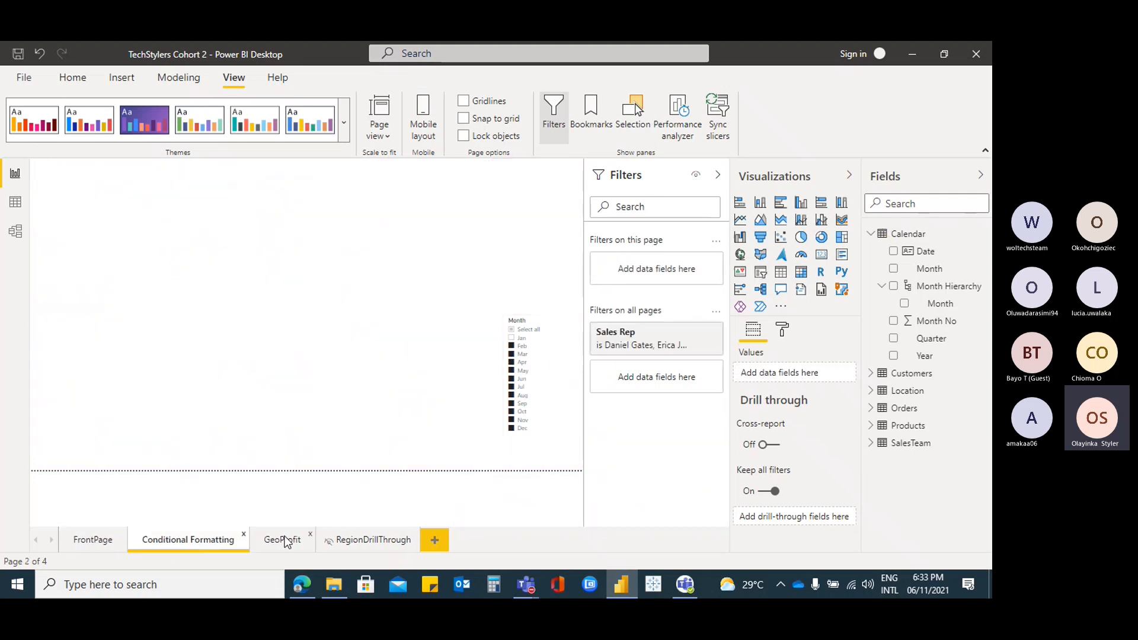
pyautogui.click(538, 316)
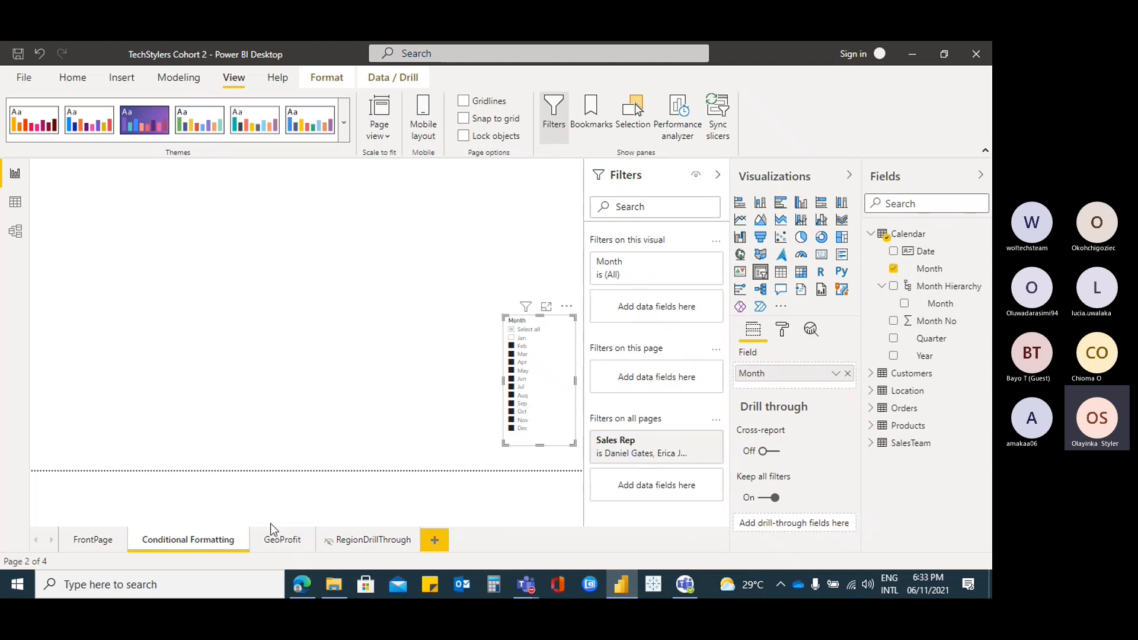
pyautogui.click(94, 547)
pyautogui.click(275, 540)
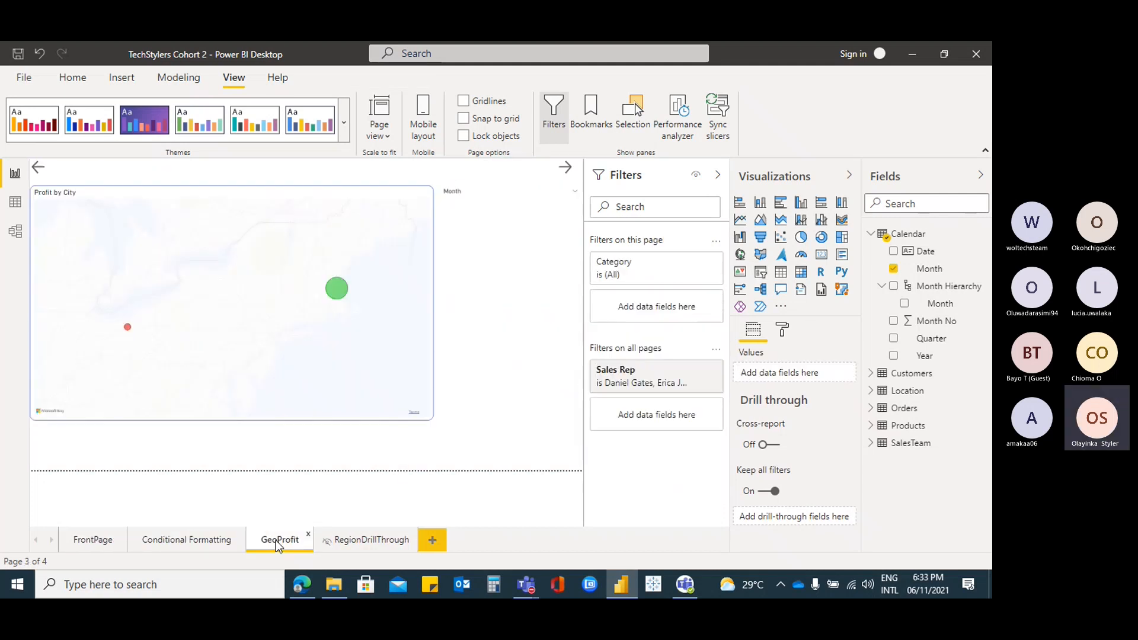
pyautogui.click(371, 539)
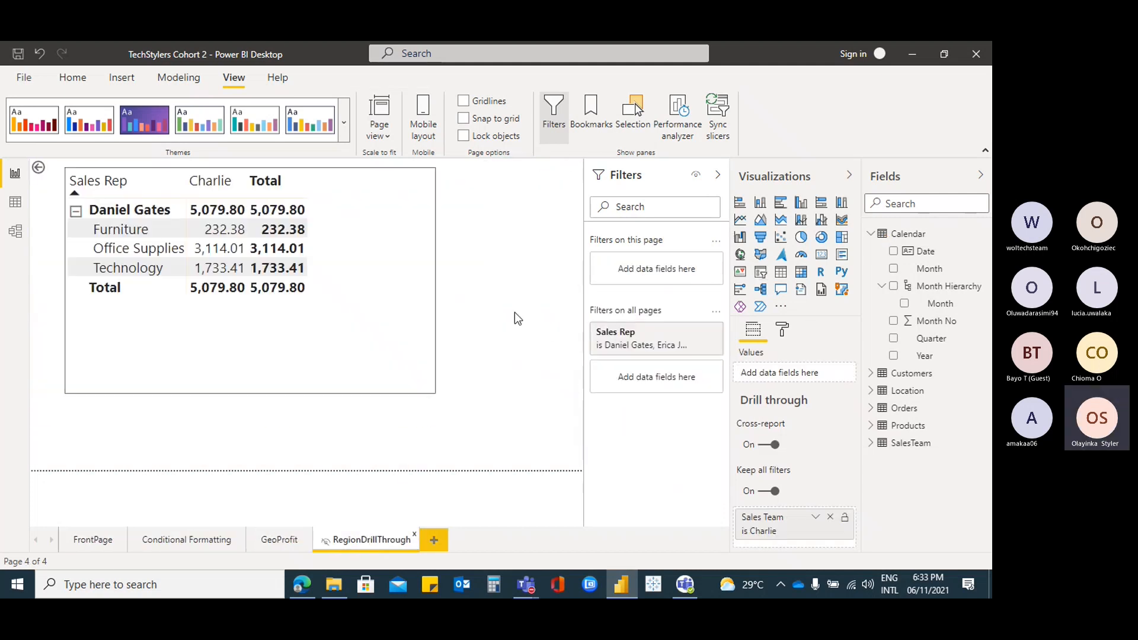
pyautogui.click(279, 537)
pyautogui.click(187, 540)
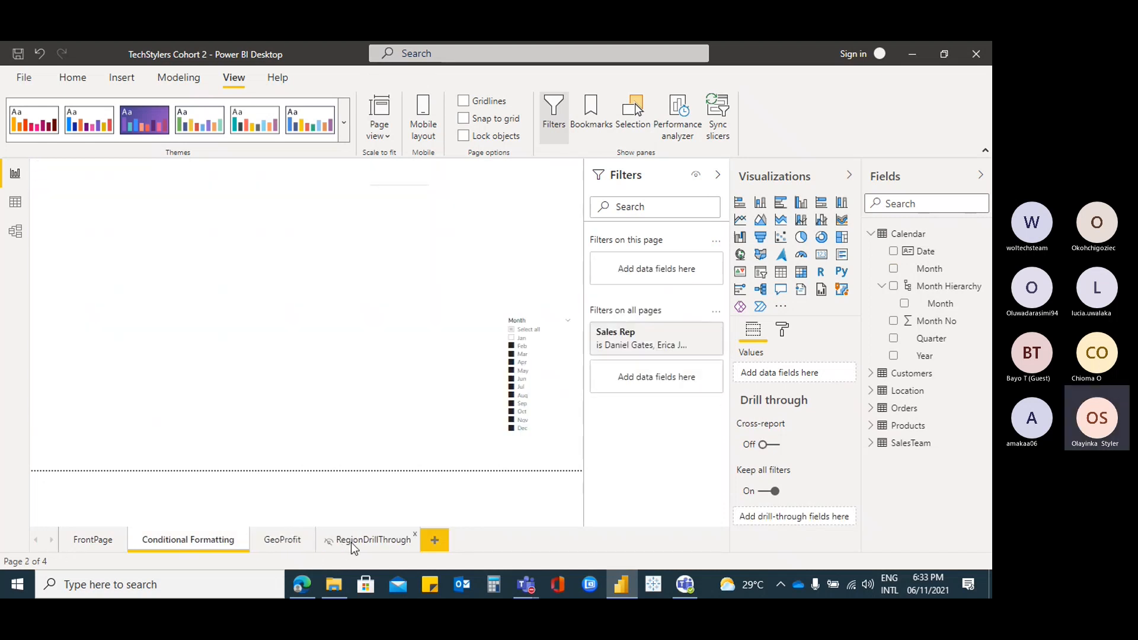
pyautogui.click(351, 541)
pyautogui.click(92, 539)
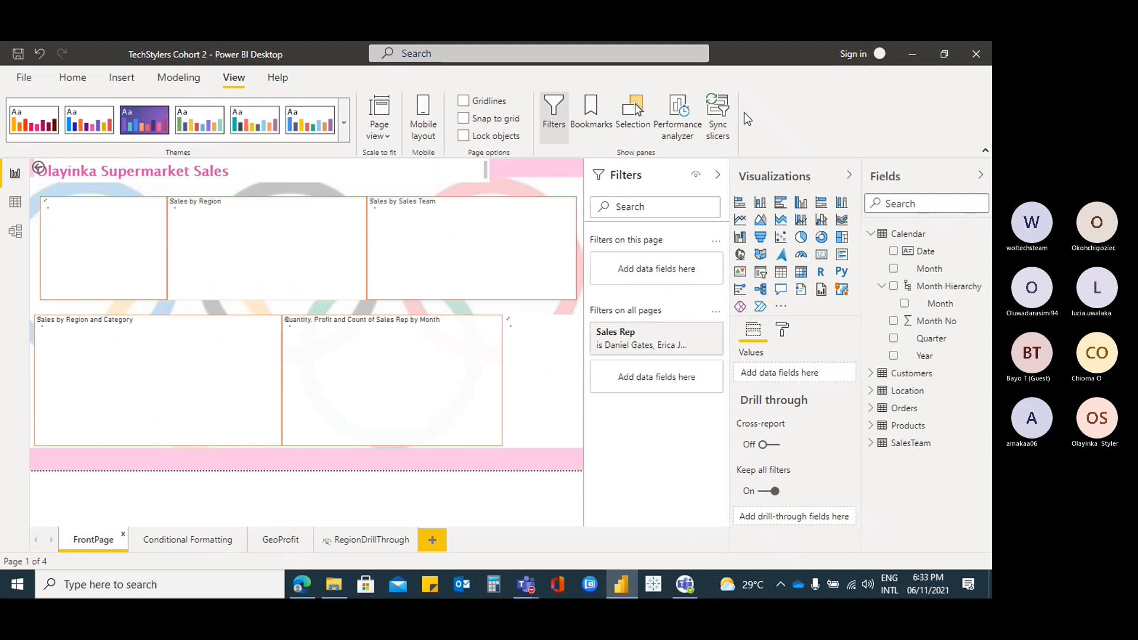
# Make FrontPage's Month slicer visible on GeoProfit and synced on FrontPage too
pyautogui.click(718, 121)
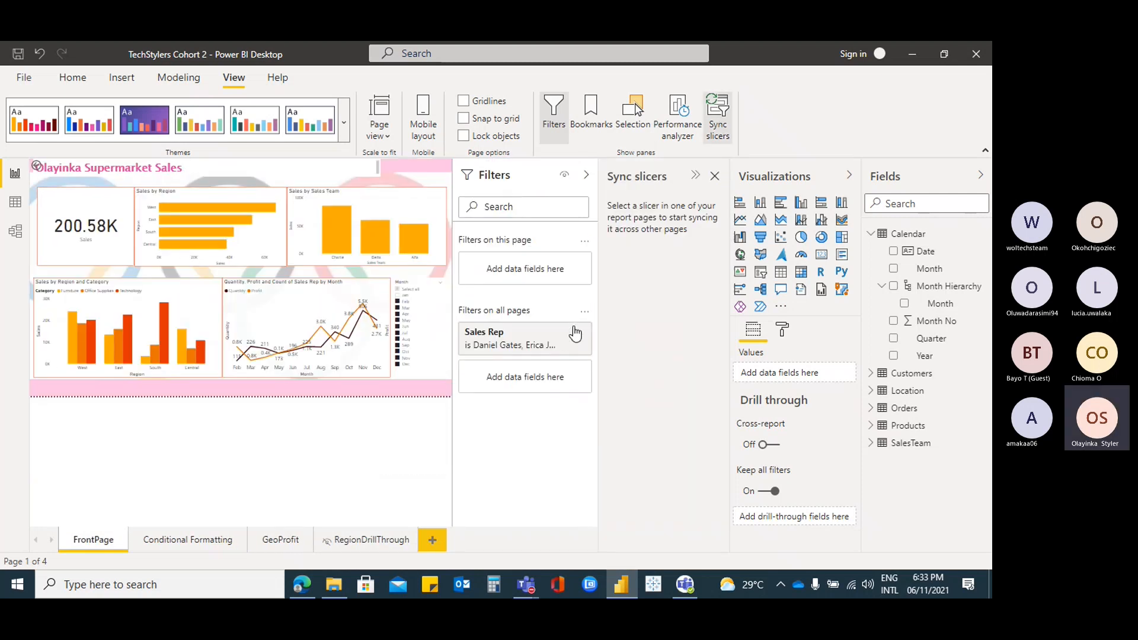
pyautogui.click(418, 290)
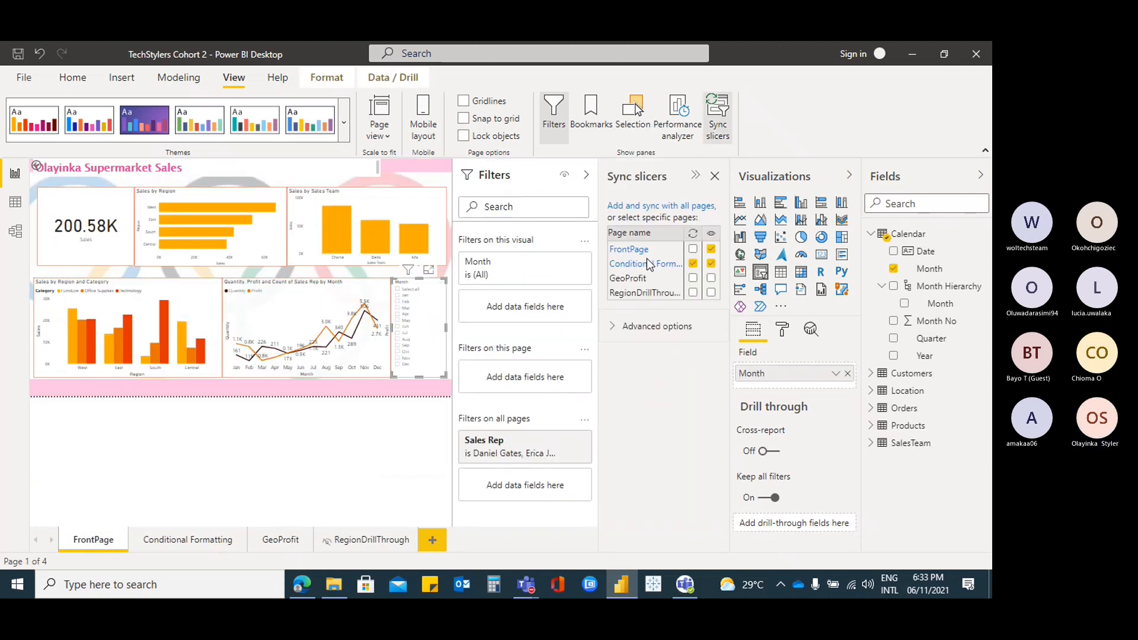
pyautogui.click(711, 279)
pyautogui.click(693, 249)
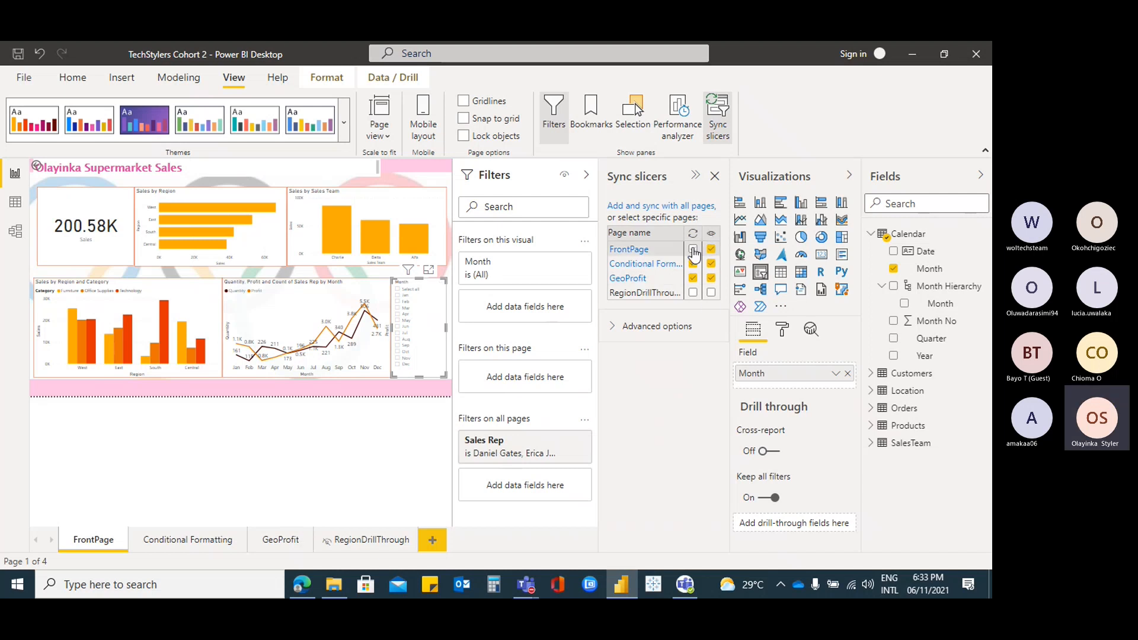
pyautogui.click(716, 177)
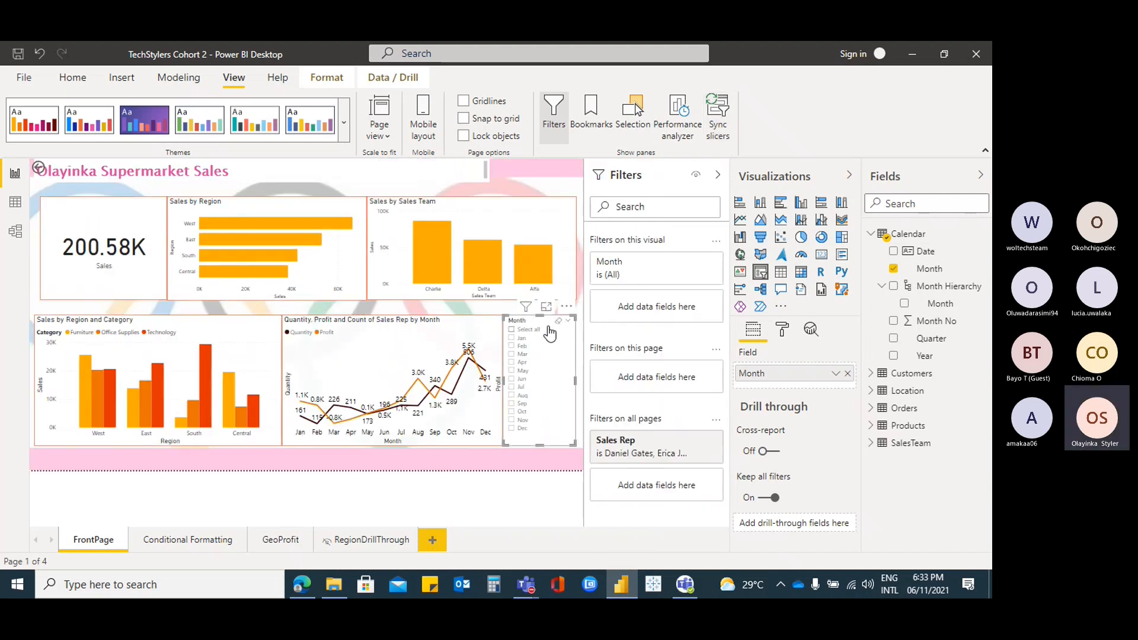
# Tick every month in the slicer and delete GeoProfit's old Month Hierarchy slicer
pyautogui.click(513, 331)
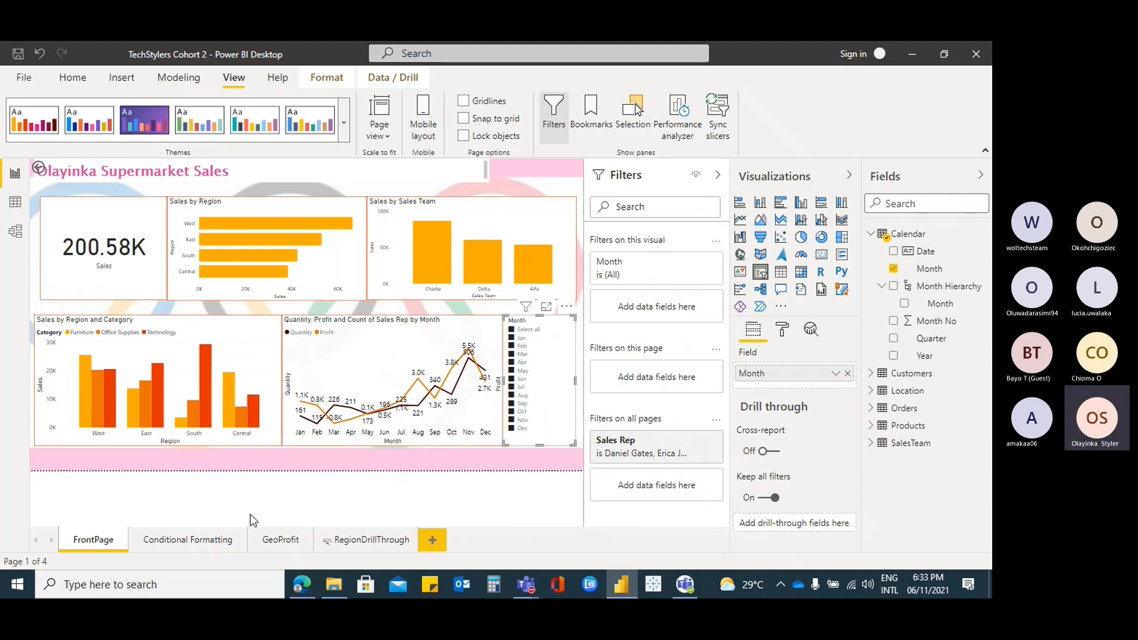
pyautogui.click(278, 540)
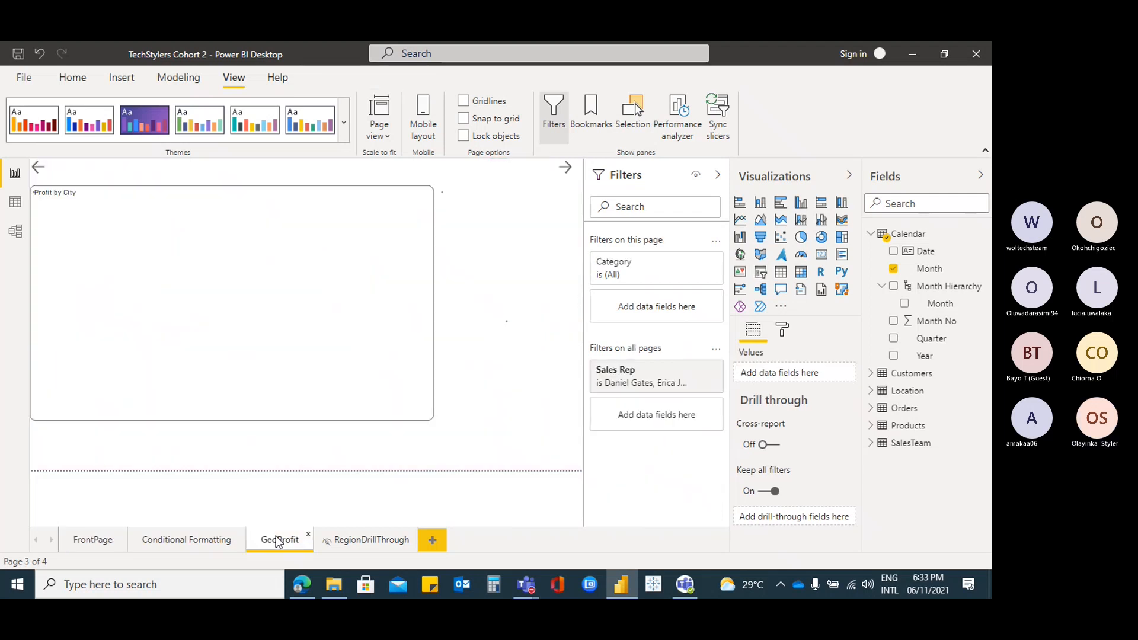
pyautogui.click(522, 226)
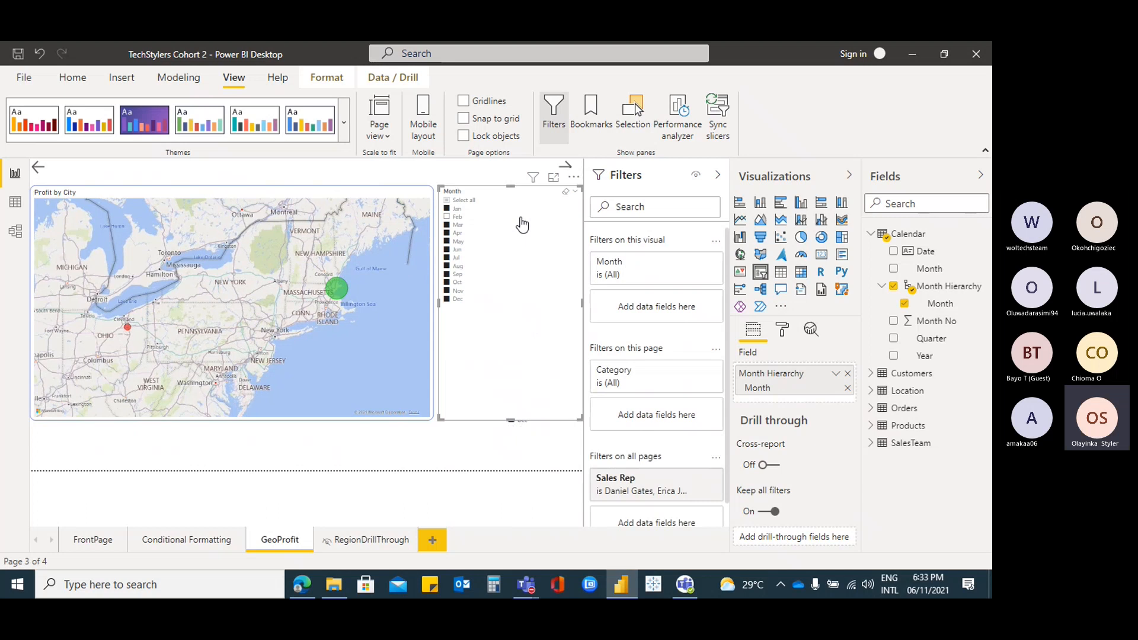
pyautogui.press('Delete')
# Move the synced Month slicer beside the GeoProfit map, enlarge it, and filter to Apr
pyautogui.click(545, 327)
pyautogui.moveTo(546, 323); pyautogui.dragTo(501, 197)
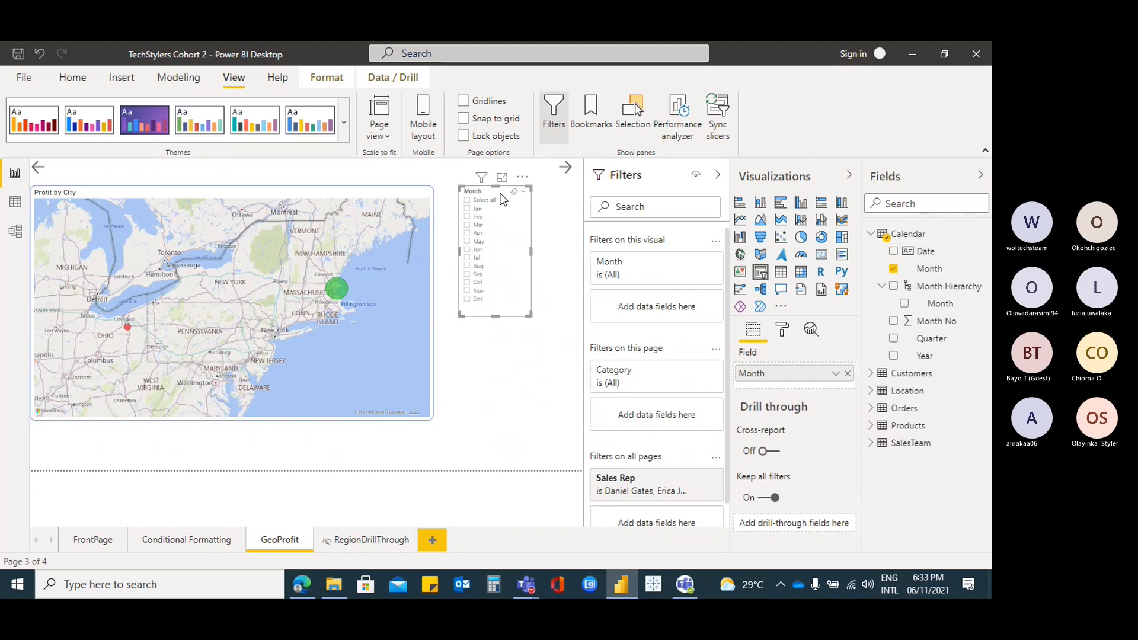
pyautogui.moveTo(531, 316); pyautogui.dragTo(560, 384)
pyautogui.click(526, 234)
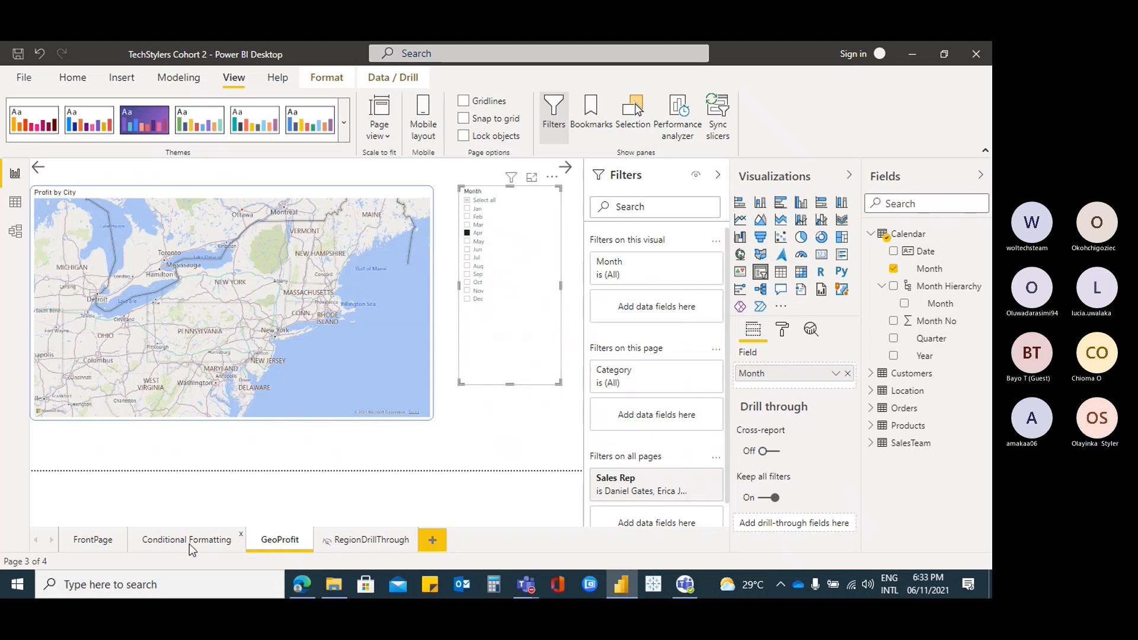
# Check the synced slicer on Conditional Formatting, then return to the FrontPage dashboard
pyautogui.click(190, 543)
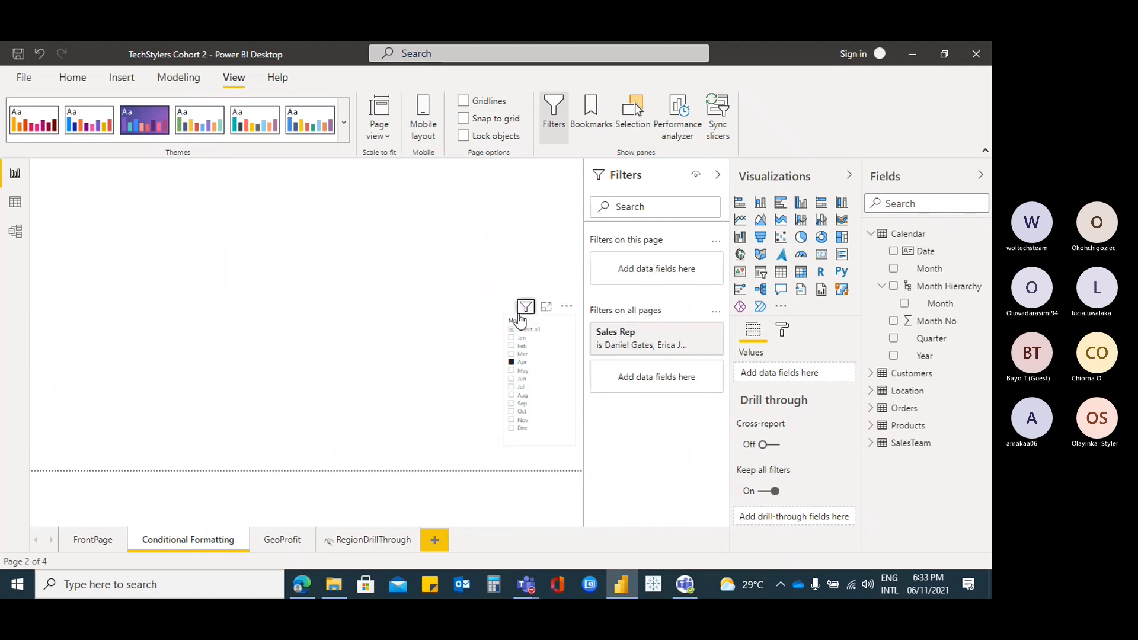
pyautogui.click(520, 321)
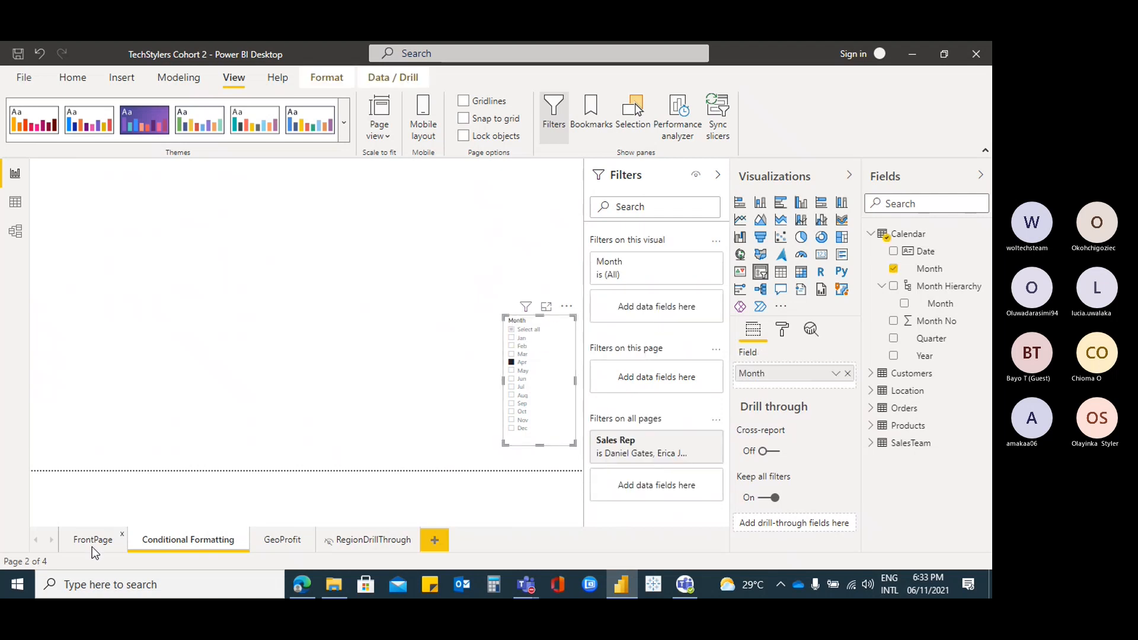
pyautogui.click(92, 540)
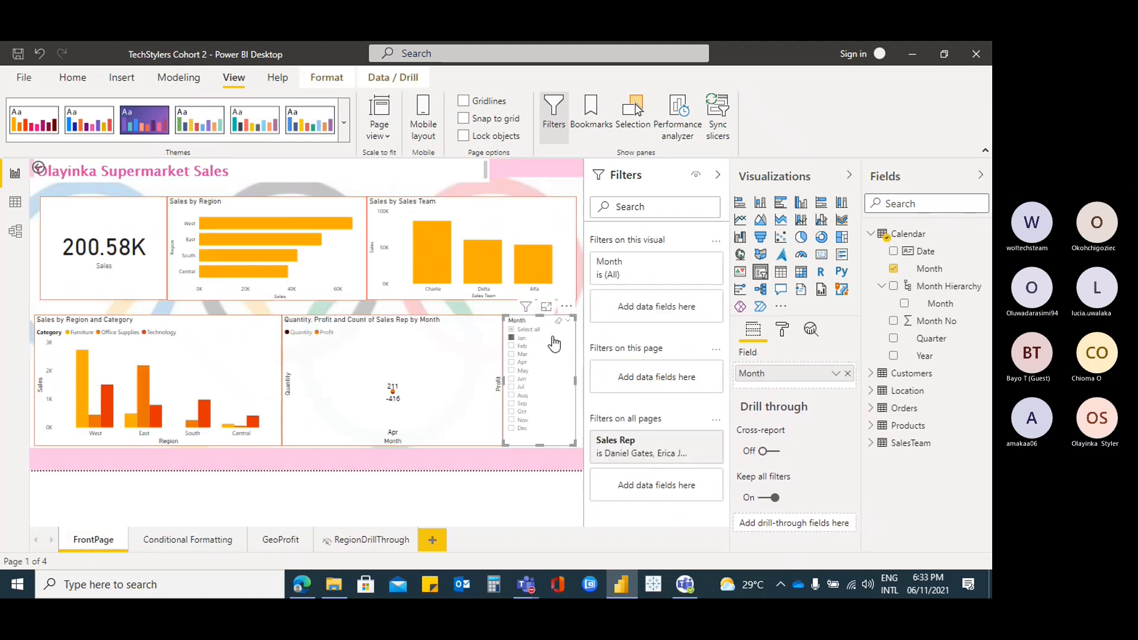
# Toggle the slicer's GeoProfit visibility off and on, then filter FrontPage's Month slicer to Mar
pyautogui.click(718, 119)
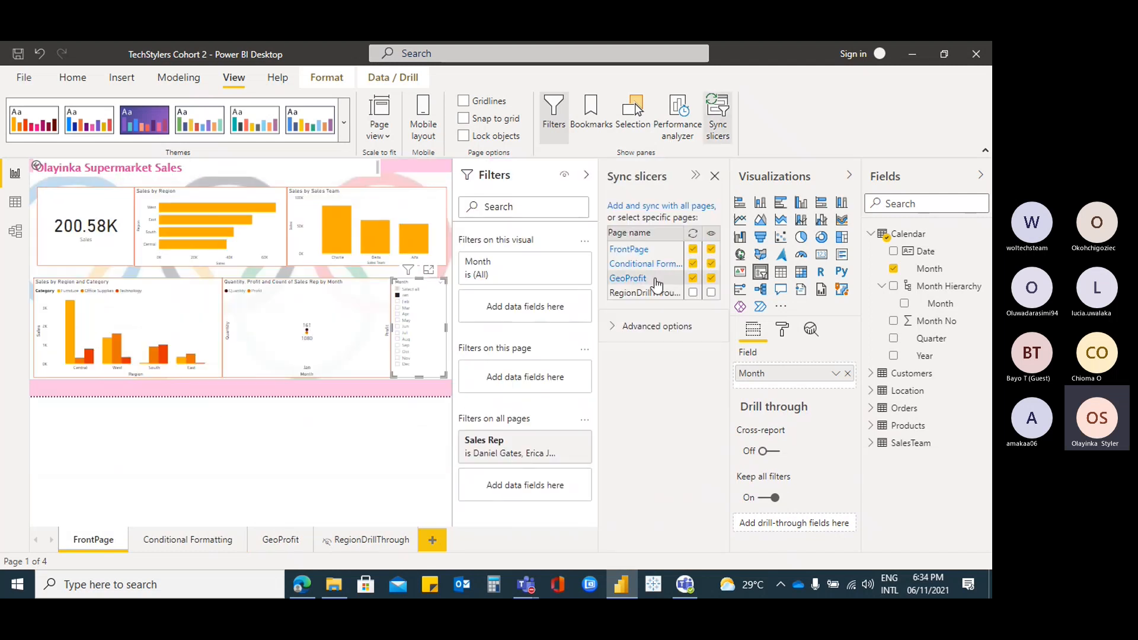
pyautogui.click(711, 278)
pyautogui.click(711, 278)
pyautogui.click(714, 177)
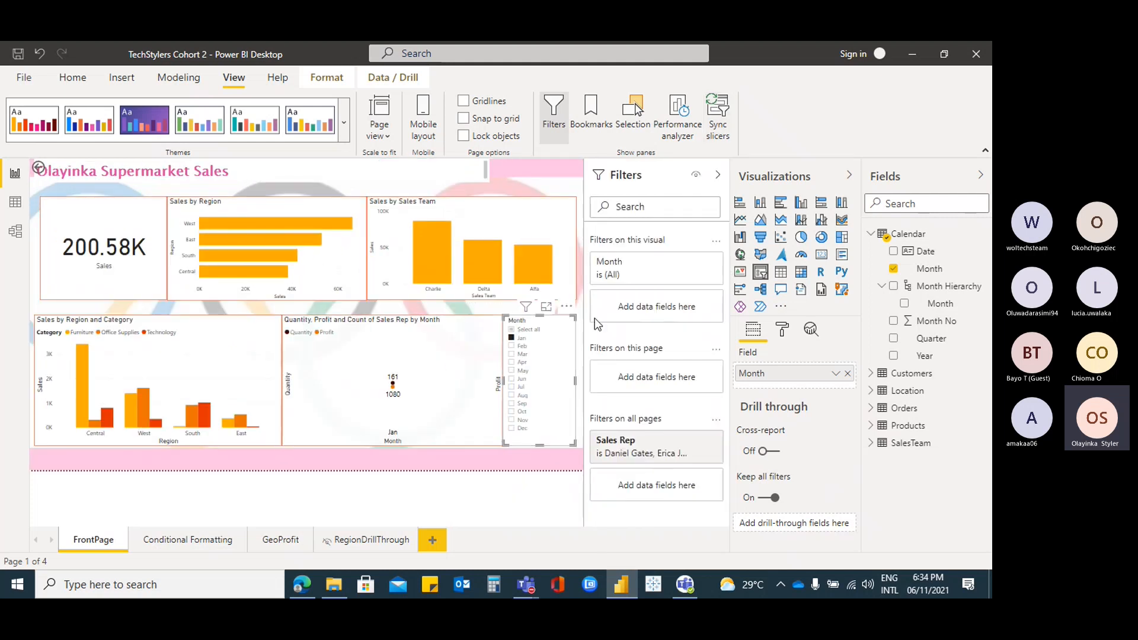
pyautogui.click(558, 321)
pyautogui.click(553, 356)
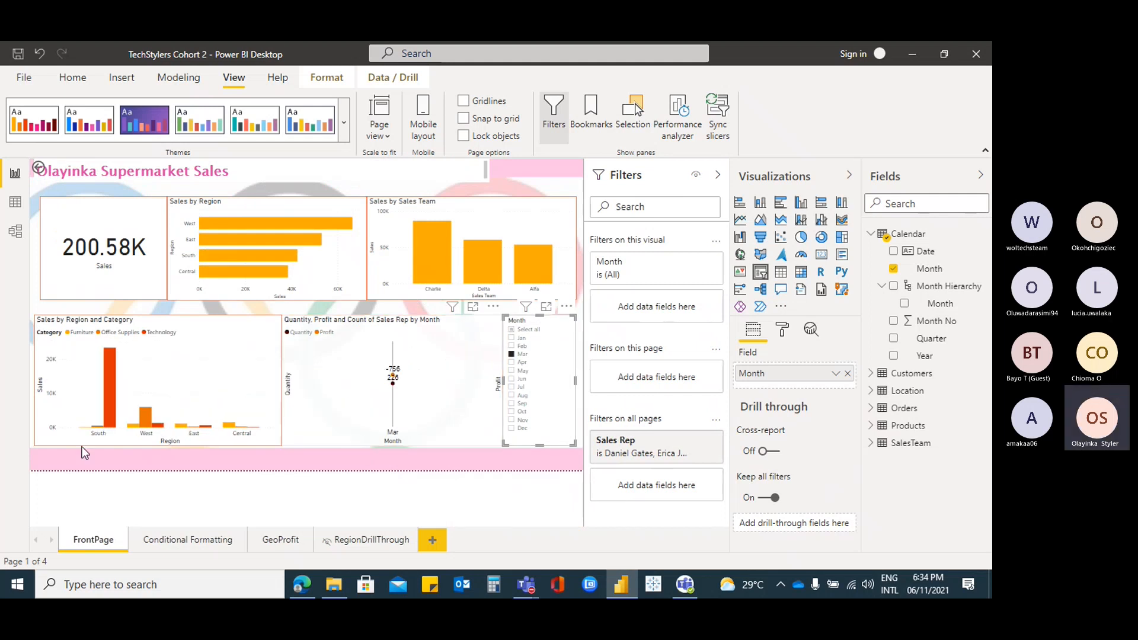
# Include all months on the GeoProfit map, then switch FrontPage's slicer between Apr and May
pyautogui.click(279, 540)
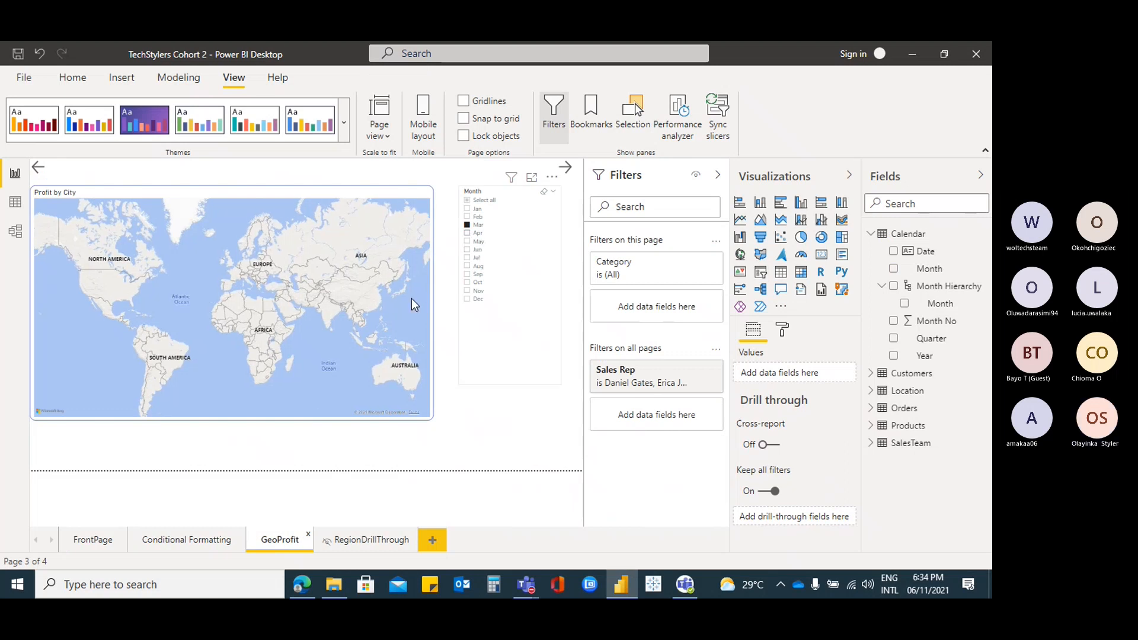
pyautogui.click(467, 201)
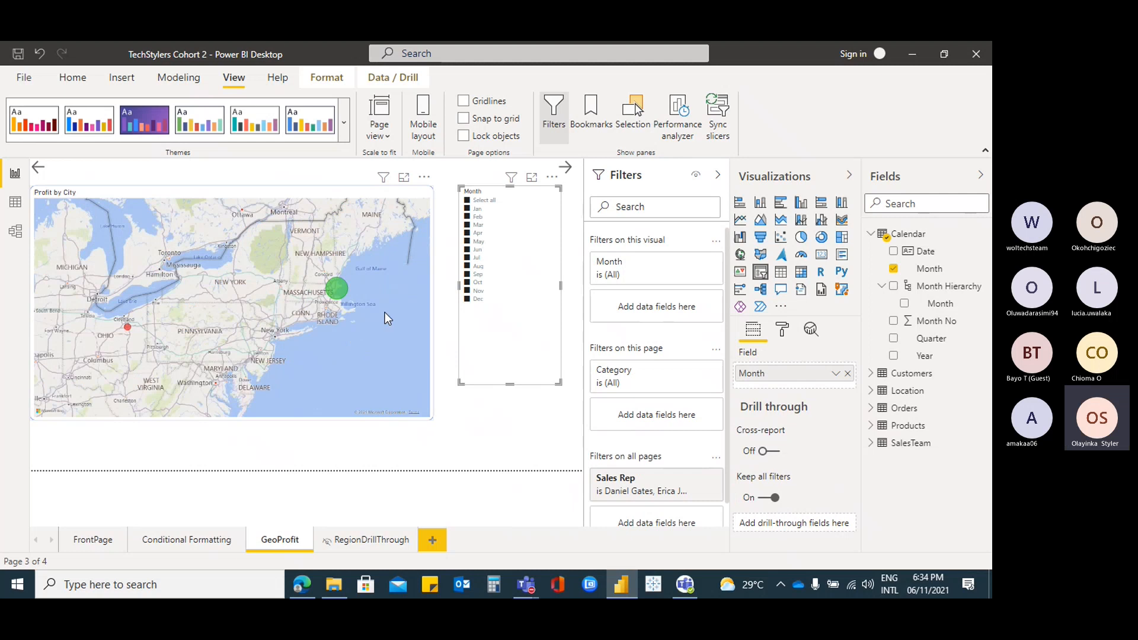
pyautogui.click(94, 540)
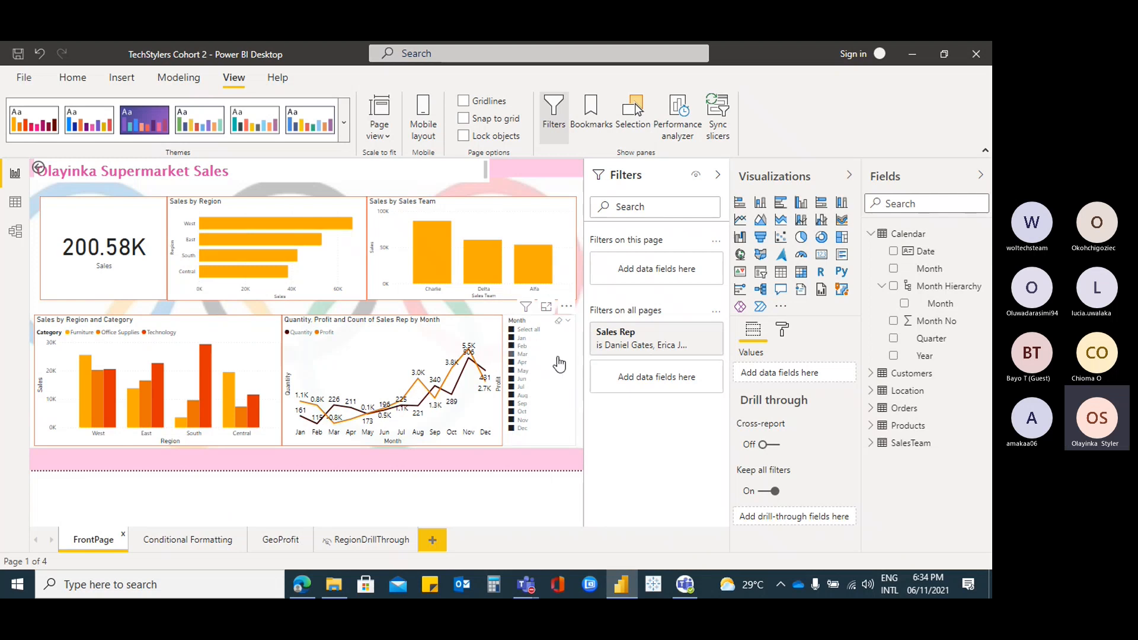
pyautogui.click(514, 369)
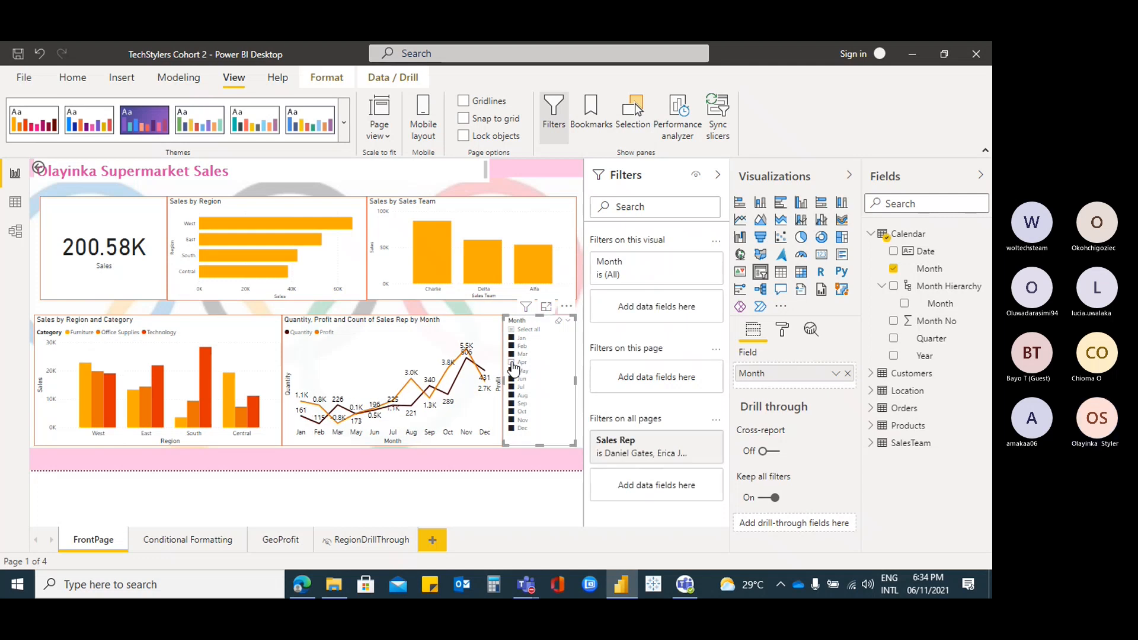
pyautogui.click(514, 363)
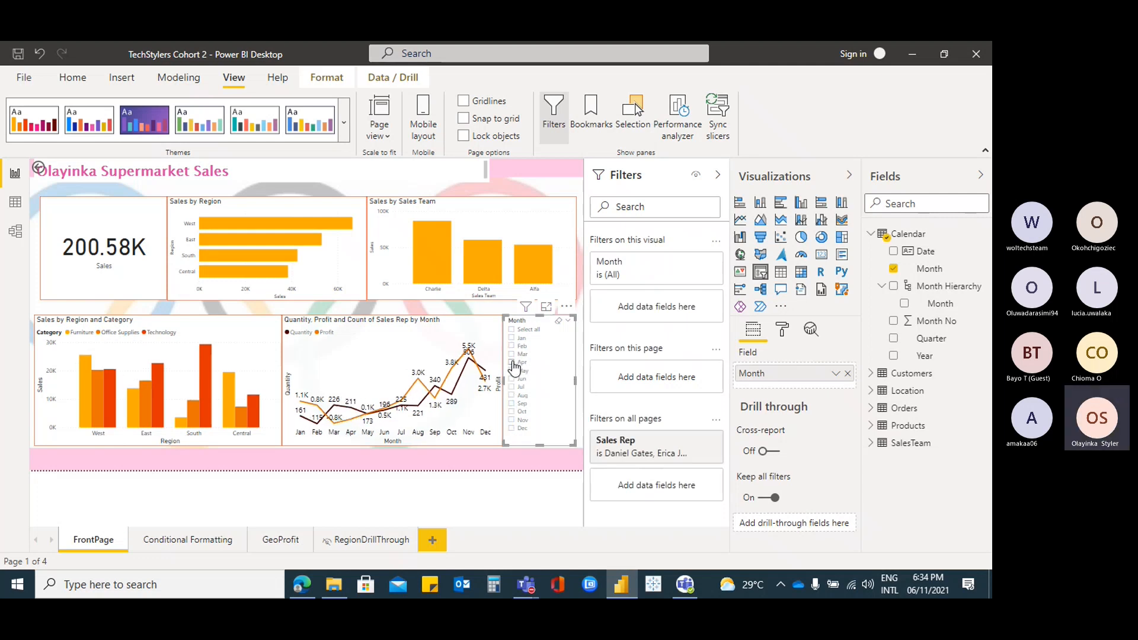
pyautogui.click(514, 371)
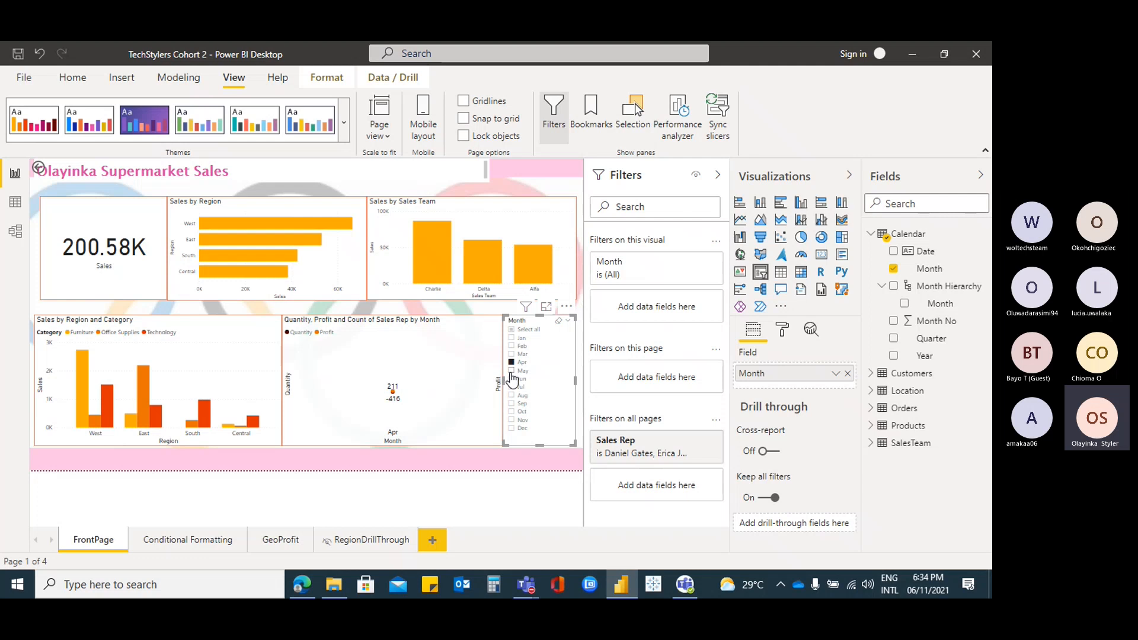
pyautogui.click(513, 362)
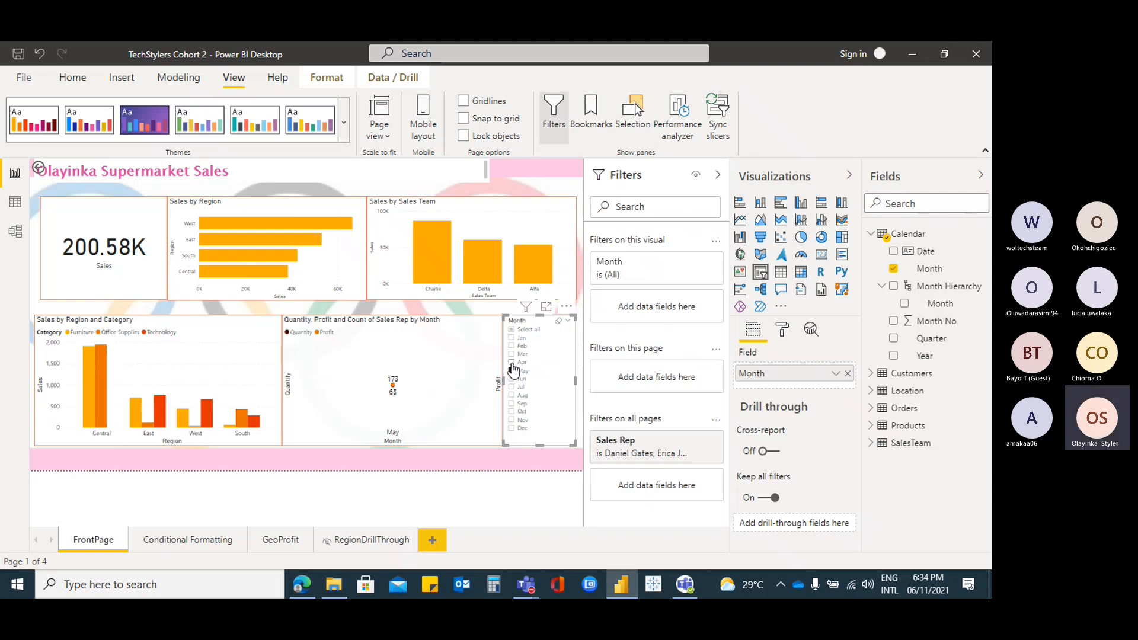
# Re-include all months on GeoProfit and compare the Conditional Formatting and FrontPage pages
pyautogui.click(273, 542)
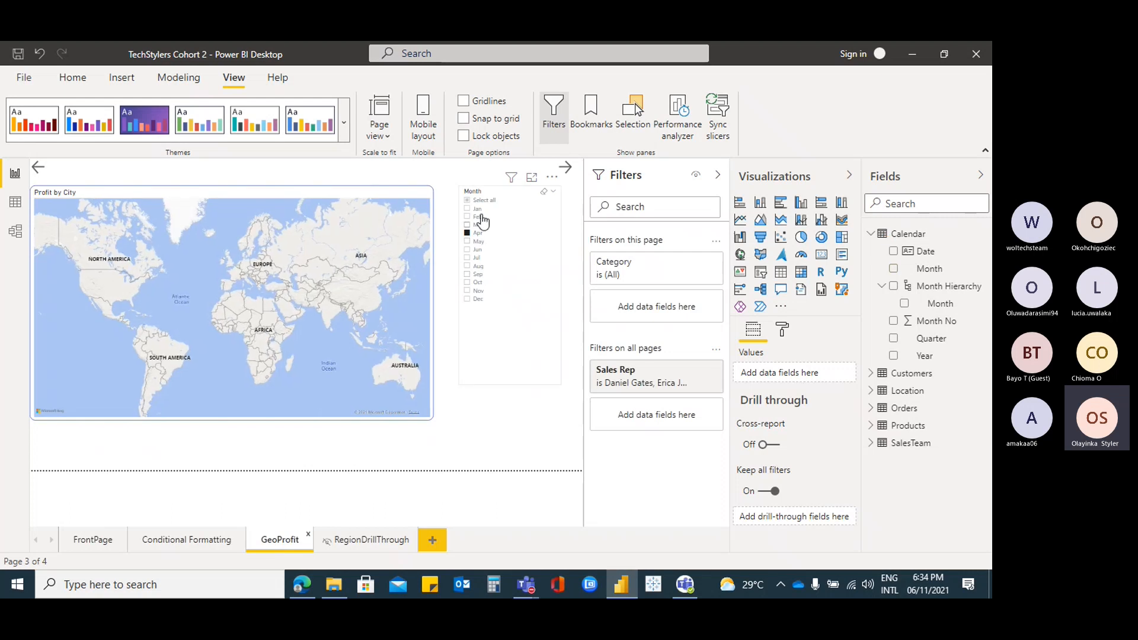
pyautogui.click(468, 201)
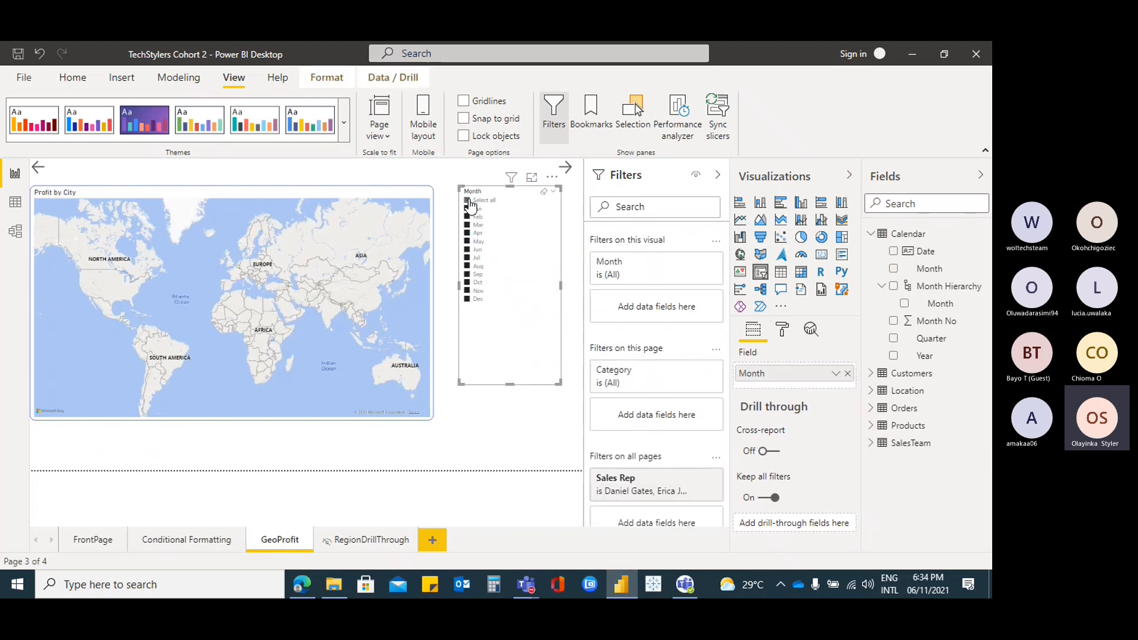
pyautogui.click(92, 540)
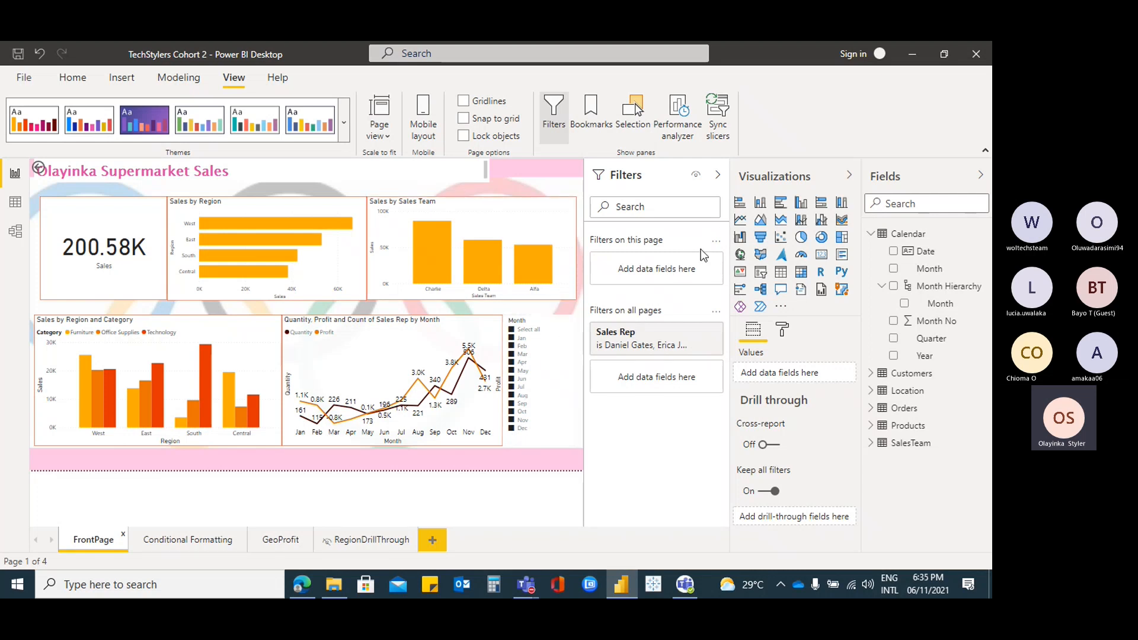
pyautogui.click(187, 543)
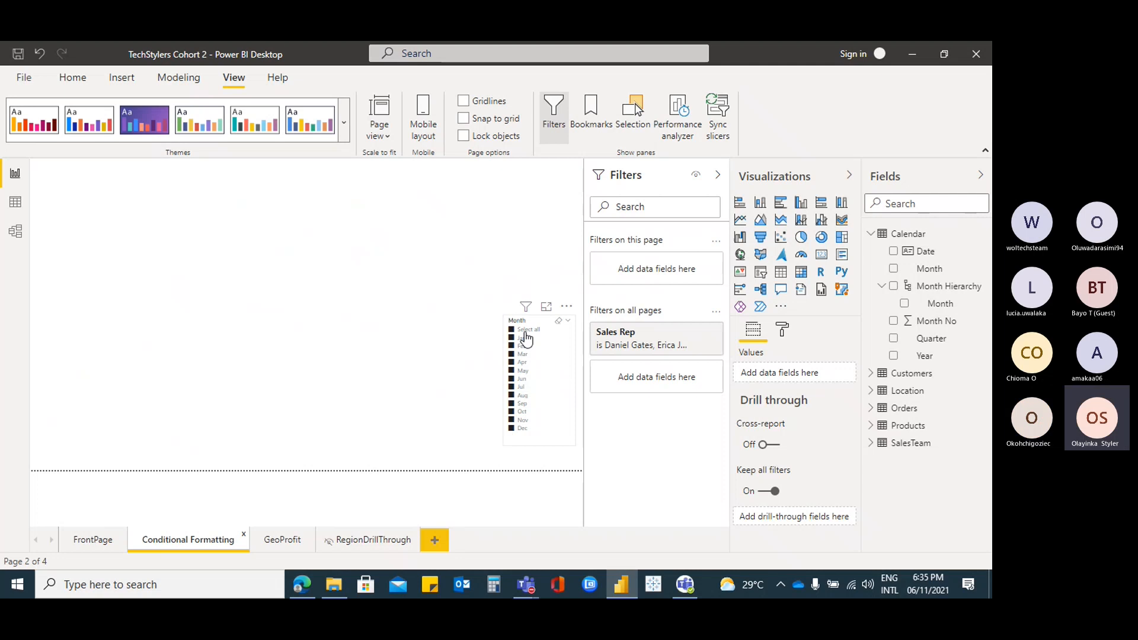
pyautogui.click(105, 541)
# Exclude Mar in FrontPage's Month slicer and move to the Conditional Formatting page
pyautogui.click(558, 358)
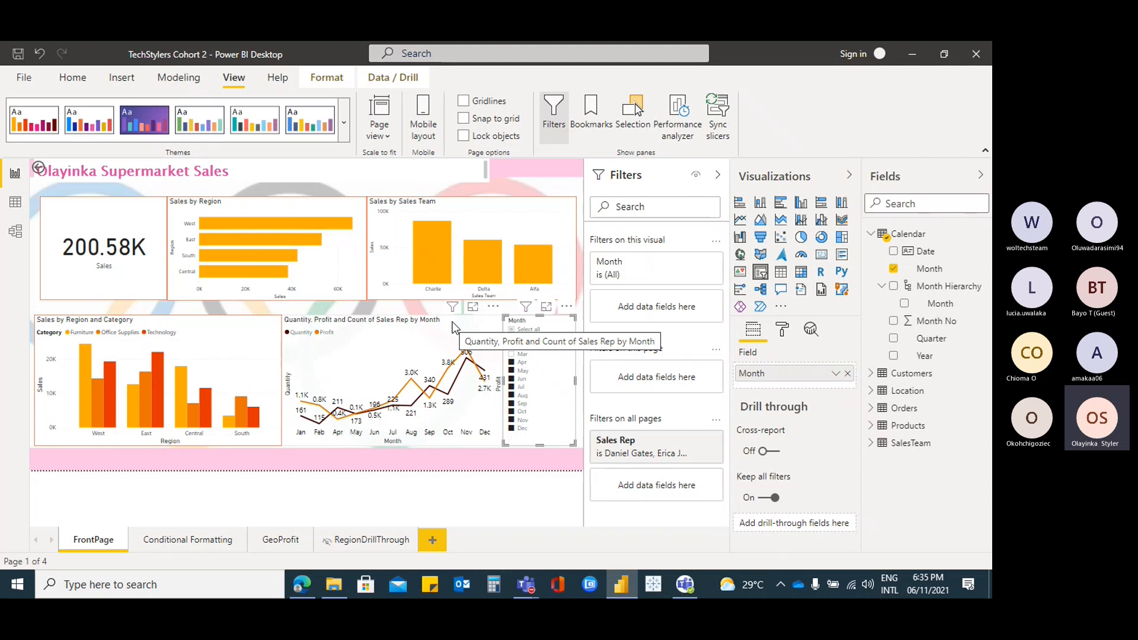
pyautogui.click(72, 78)
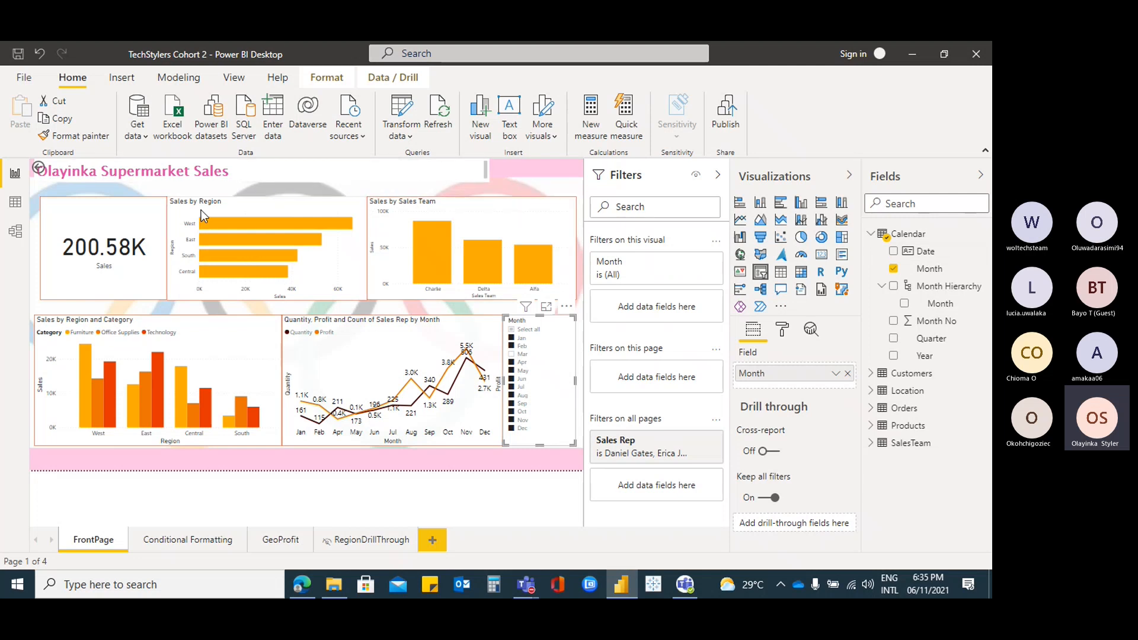
pyautogui.click(193, 547)
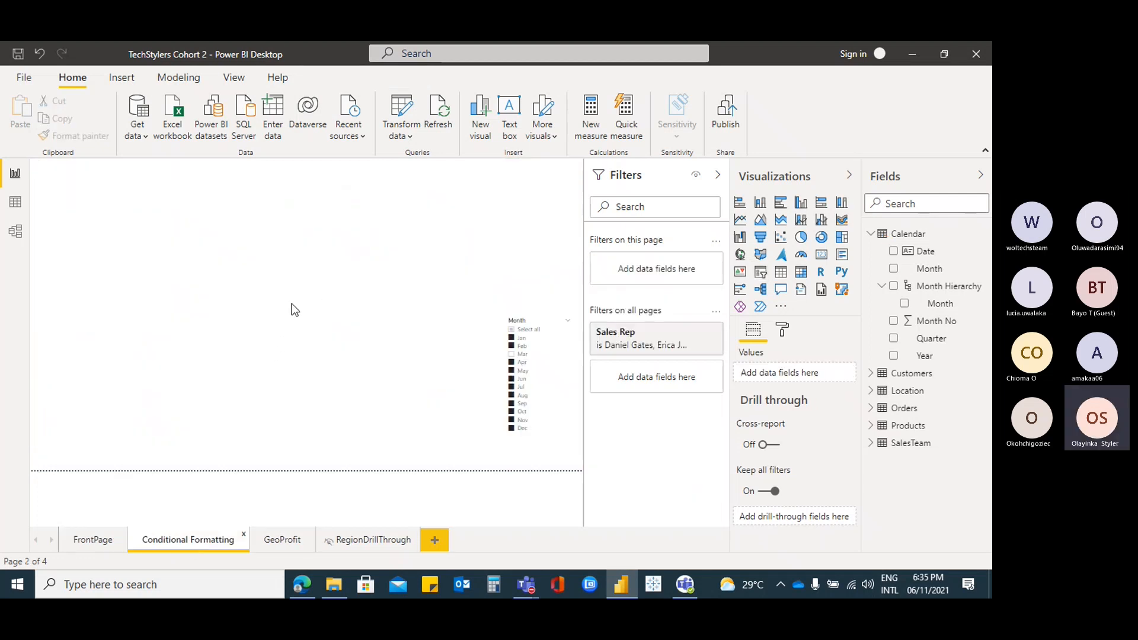
# Create a Profit column chart, briefly adding then removing Sales Rep
pyautogui.click(546, 356)
pyautogui.click(184, 261)
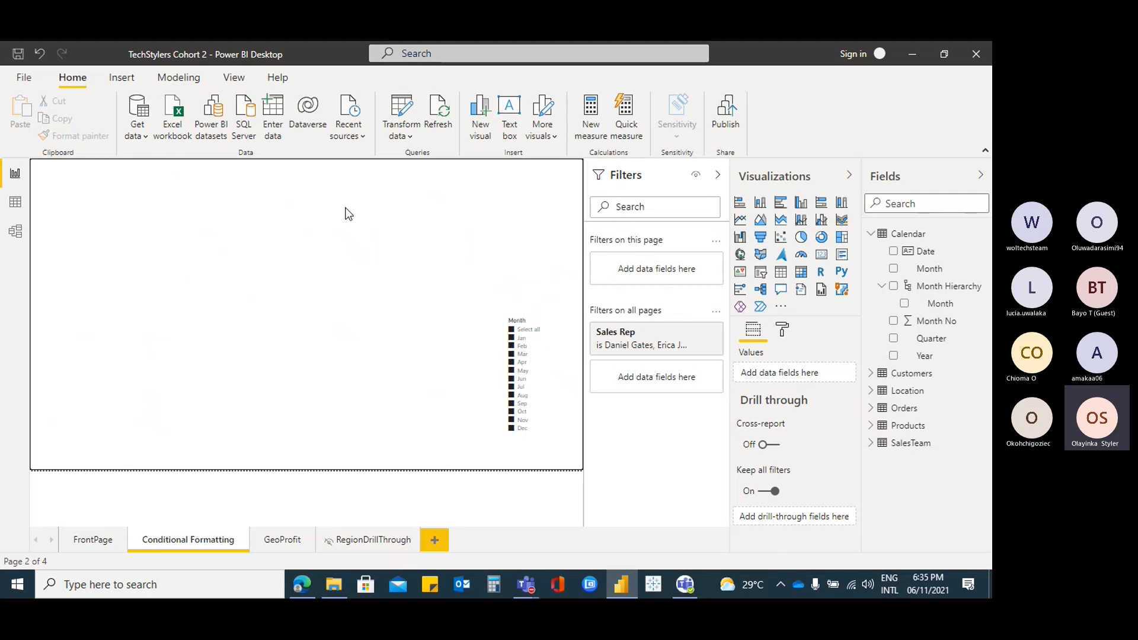
pyautogui.click(872, 234)
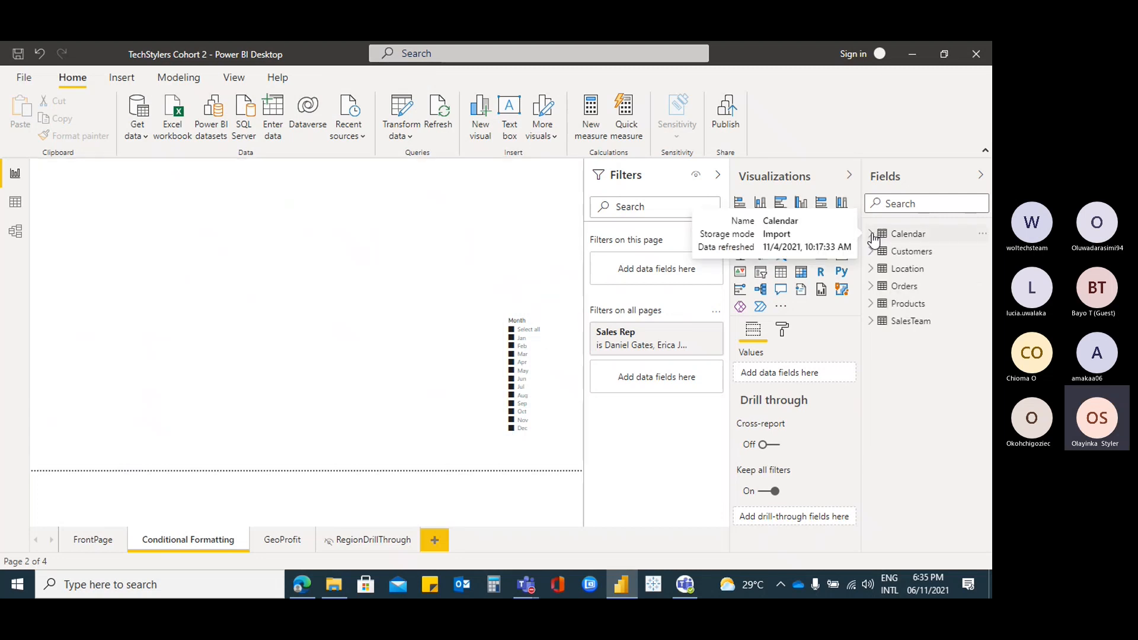
pyautogui.click(882, 286)
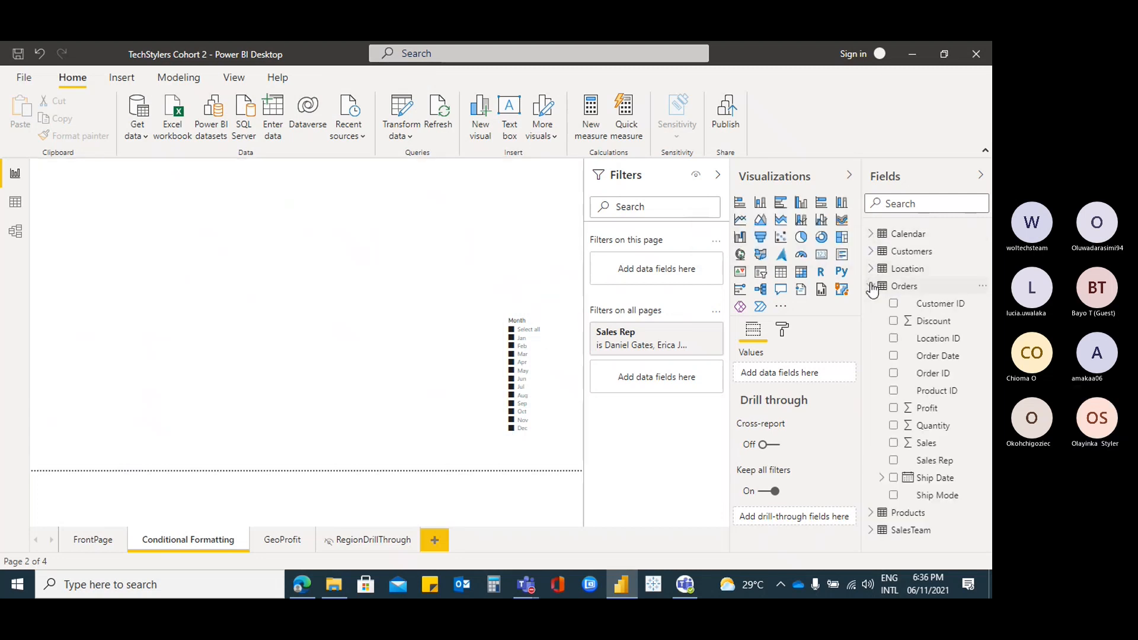
pyautogui.click(893, 408)
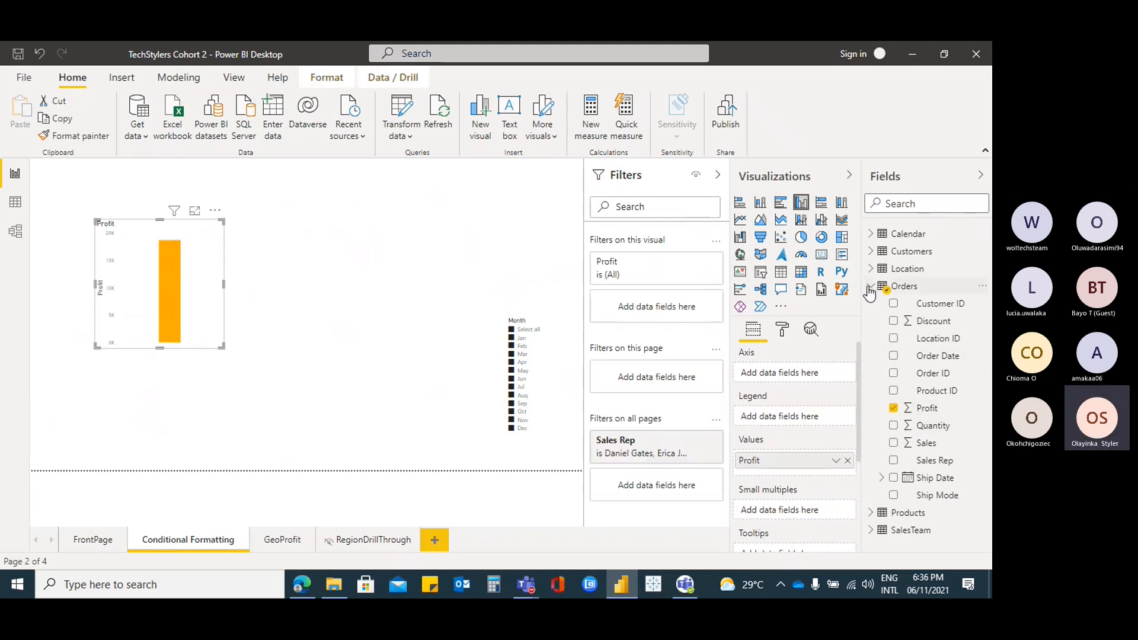
pyautogui.click(894, 462)
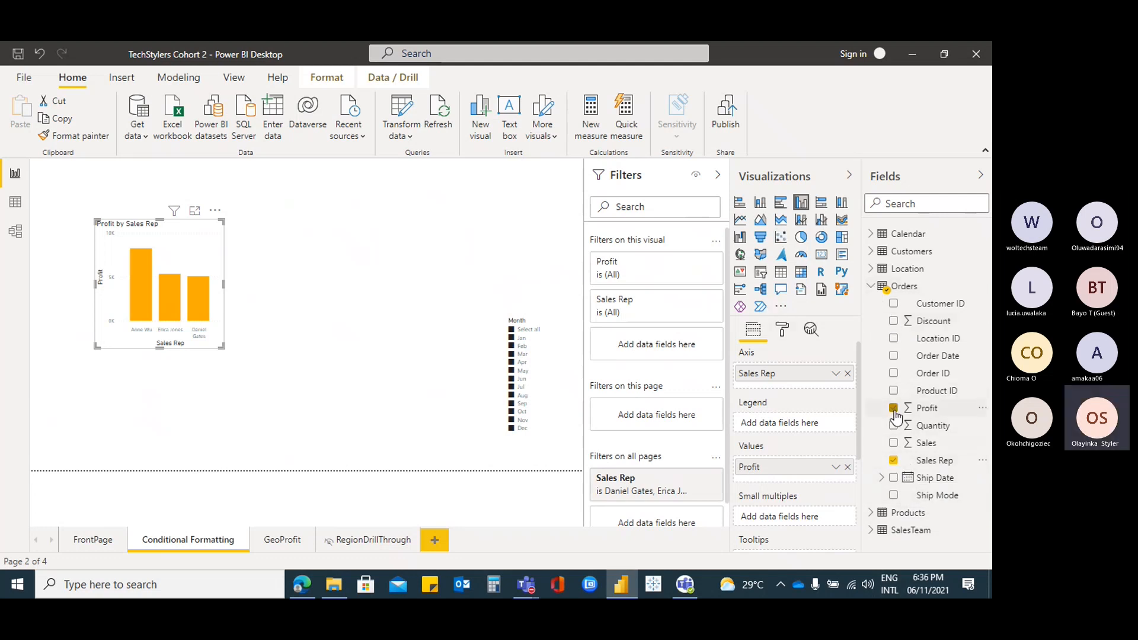
pyautogui.click(895, 461)
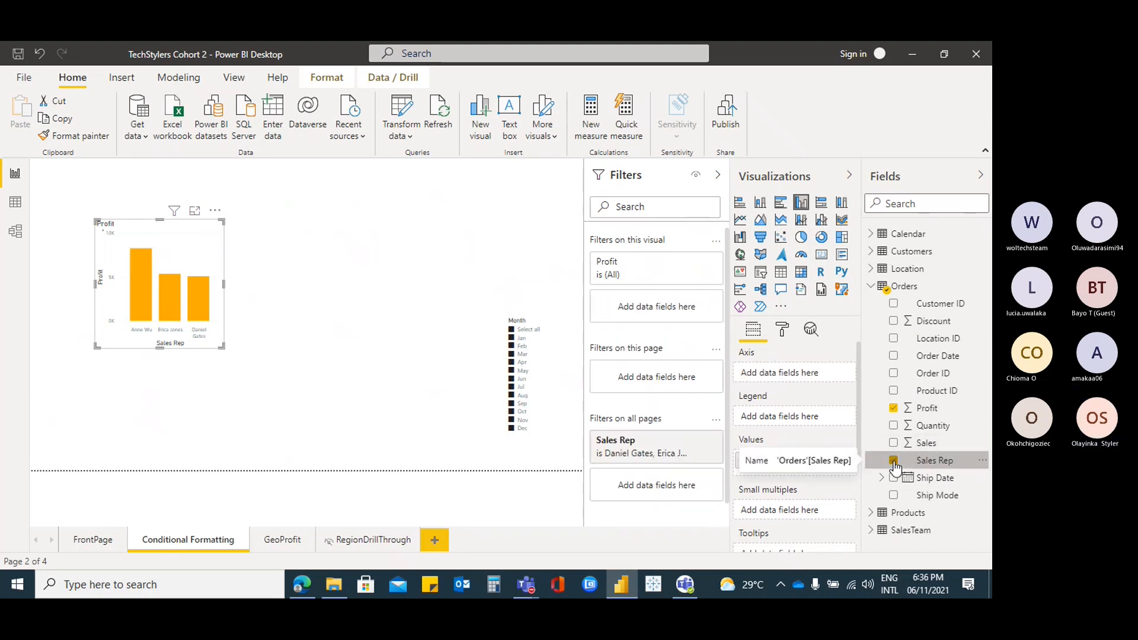
# Put Location Region on the chart's axis and enlarge the Profit by Region chart
pyautogui.click(873, 286)
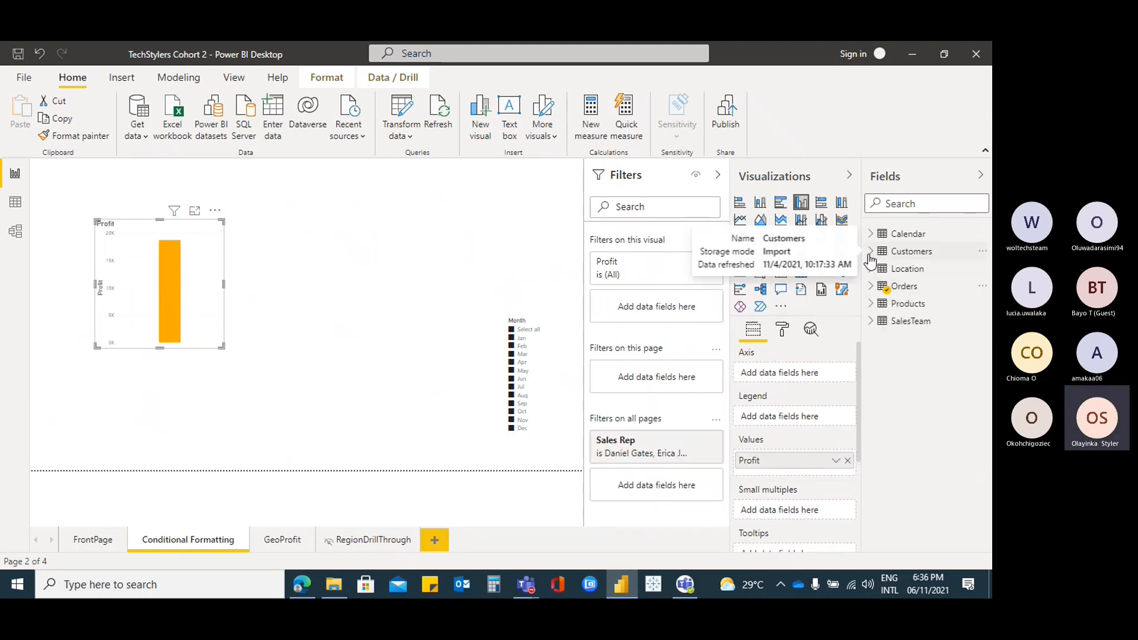
pyautogui.click(871, 269)
pyautogui.click(895, 339)
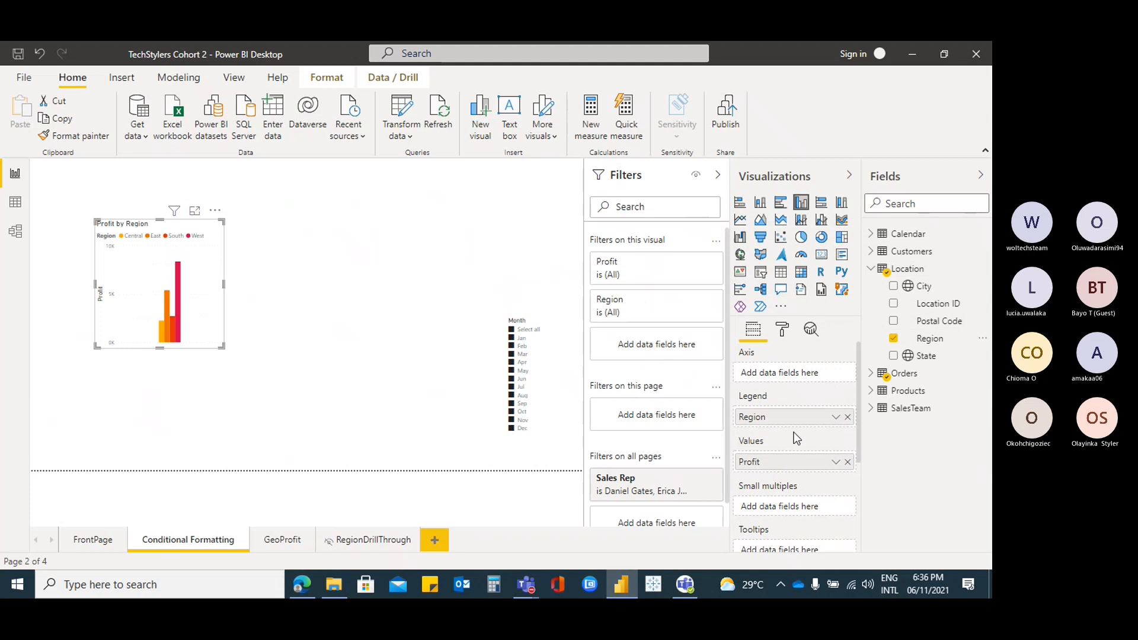
pyautogui.moveTo(795, 419); pyautogui.dragTo(797, 372)
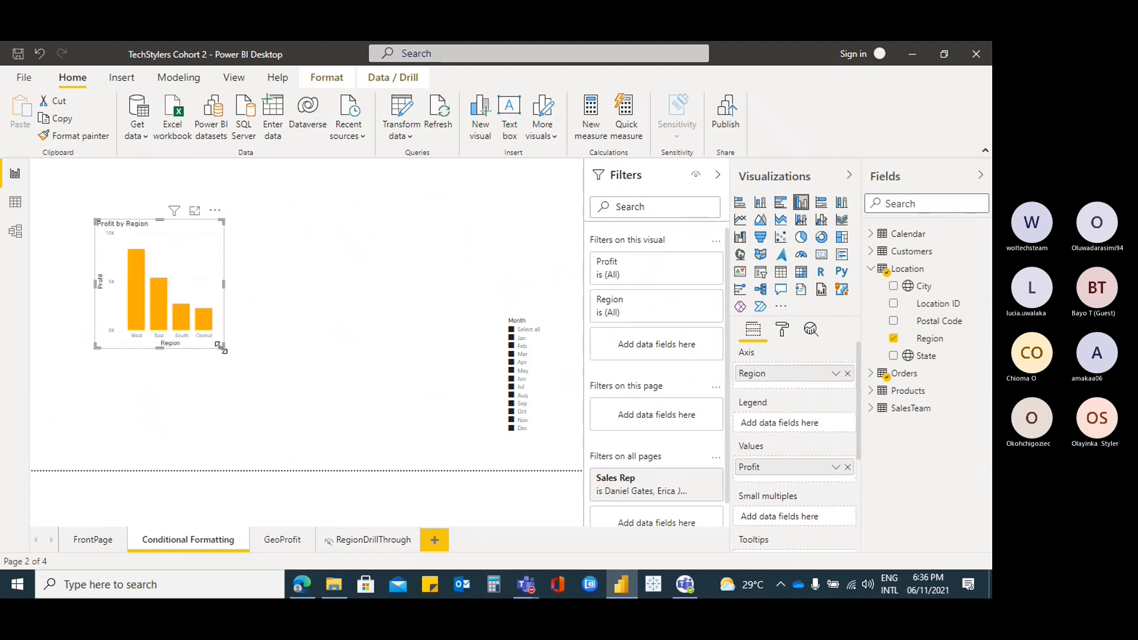
pyautogui.moveTo(222, 346); pyautogui.dragTo(406, 379)
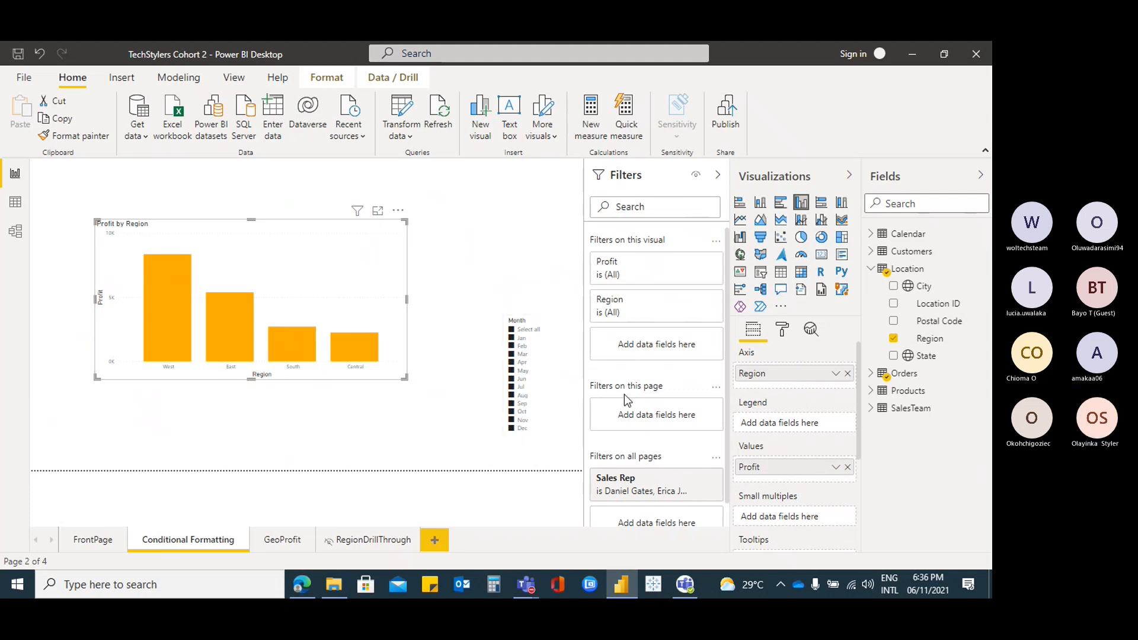
# Tick Select all in the all-pages Sales Rep filter card to include every rep
pyautogui.click(679, 478)
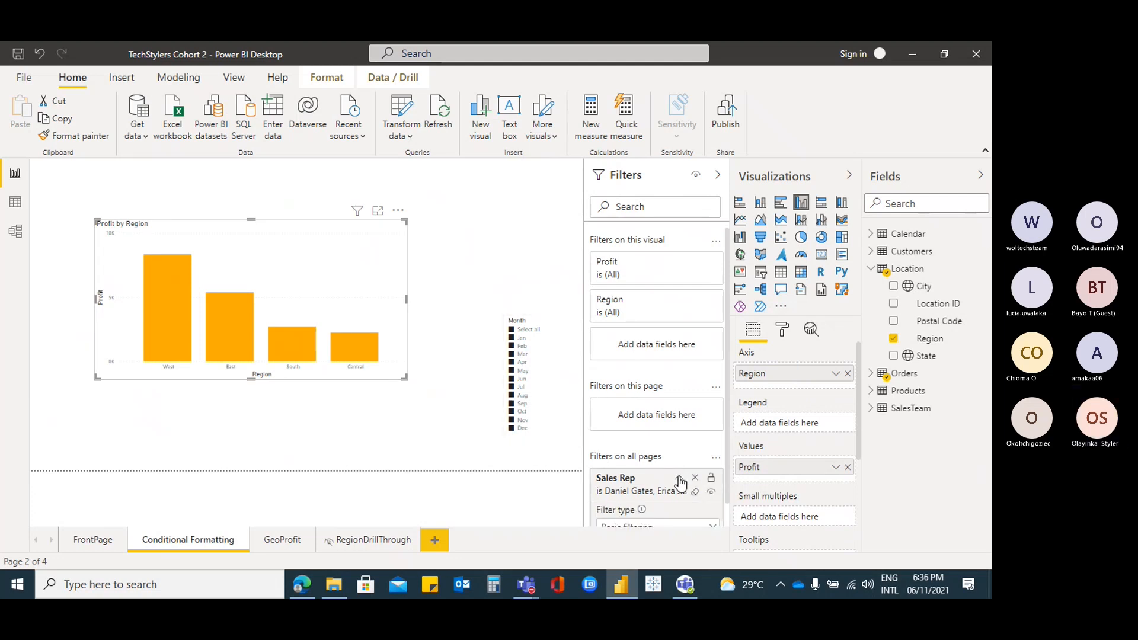
pyautogui.scroll(-3, 681, 484)
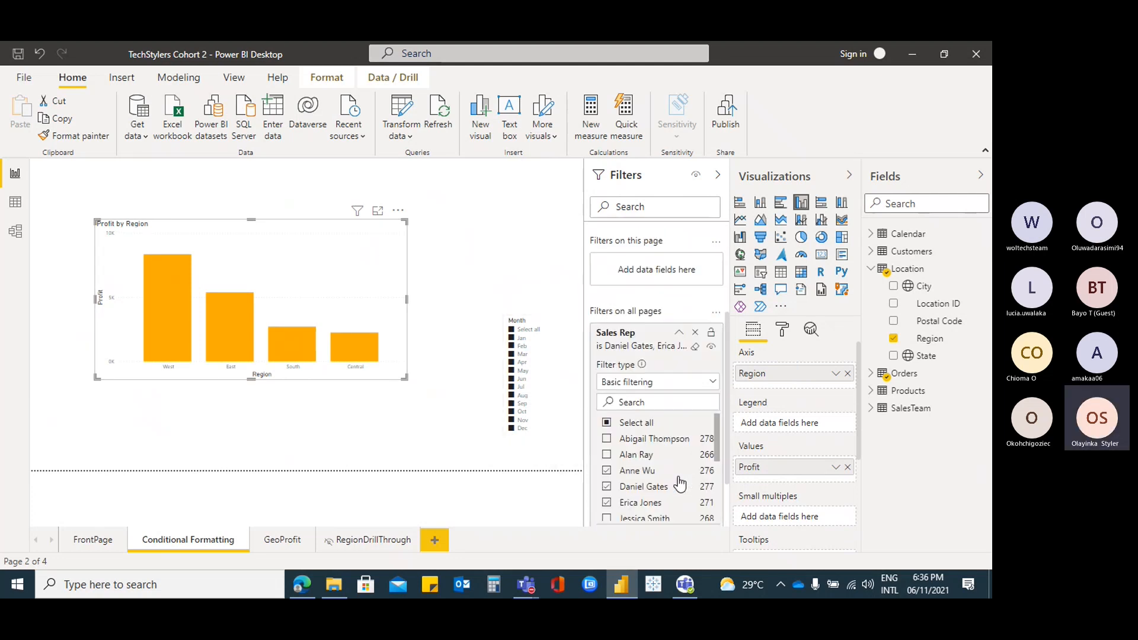
pyautogui.click(607, 422)
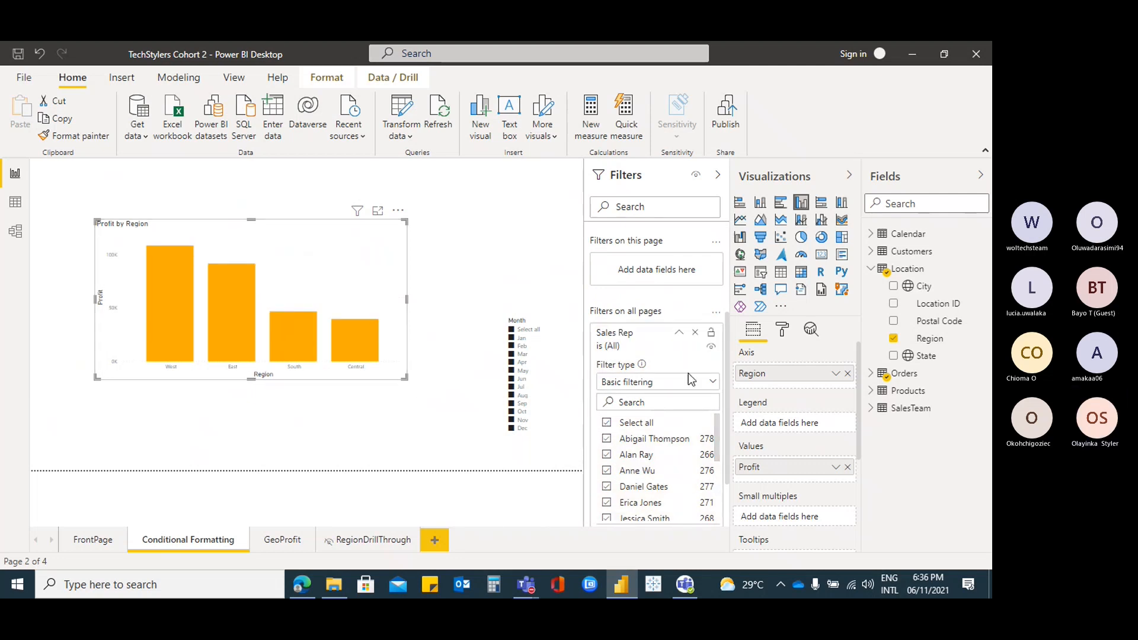
pyautogui.click(679, 335)
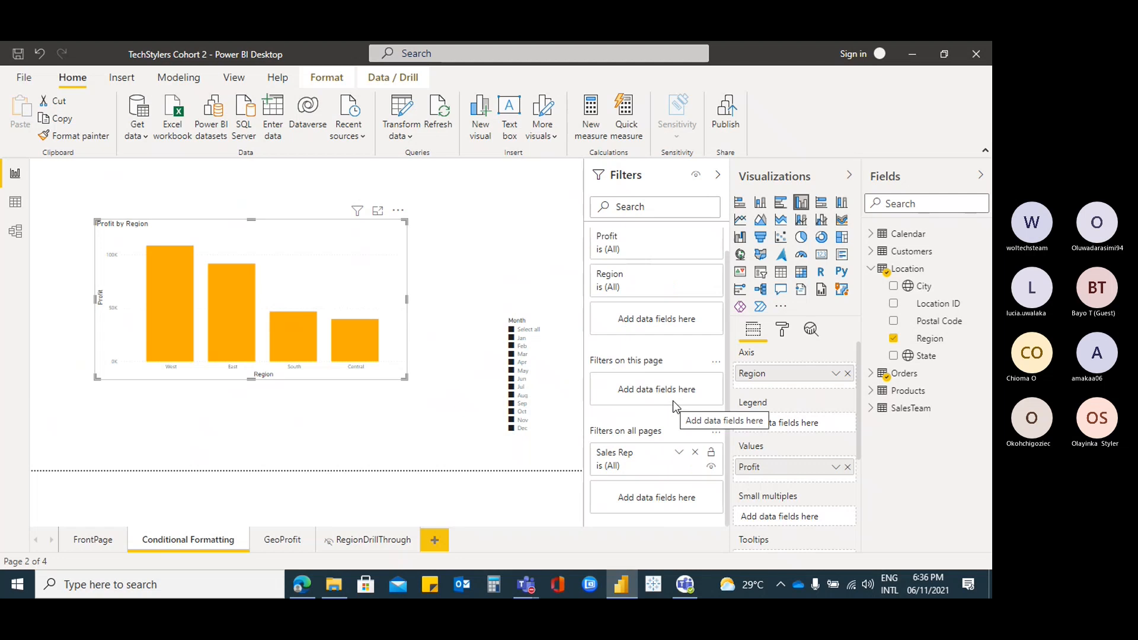
# Replace Region with Products Category on the chart's axis and enlarge the chart
pyautogui.click(874, 270)
pyautogui.click(873, 270)
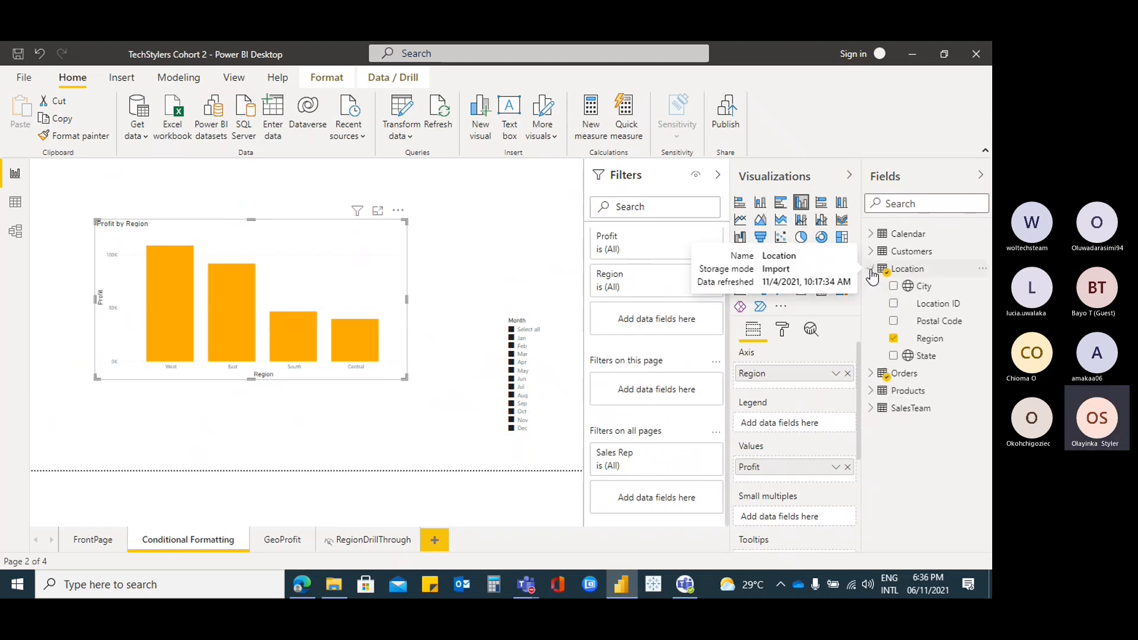
pyautogui.click(872, 270)
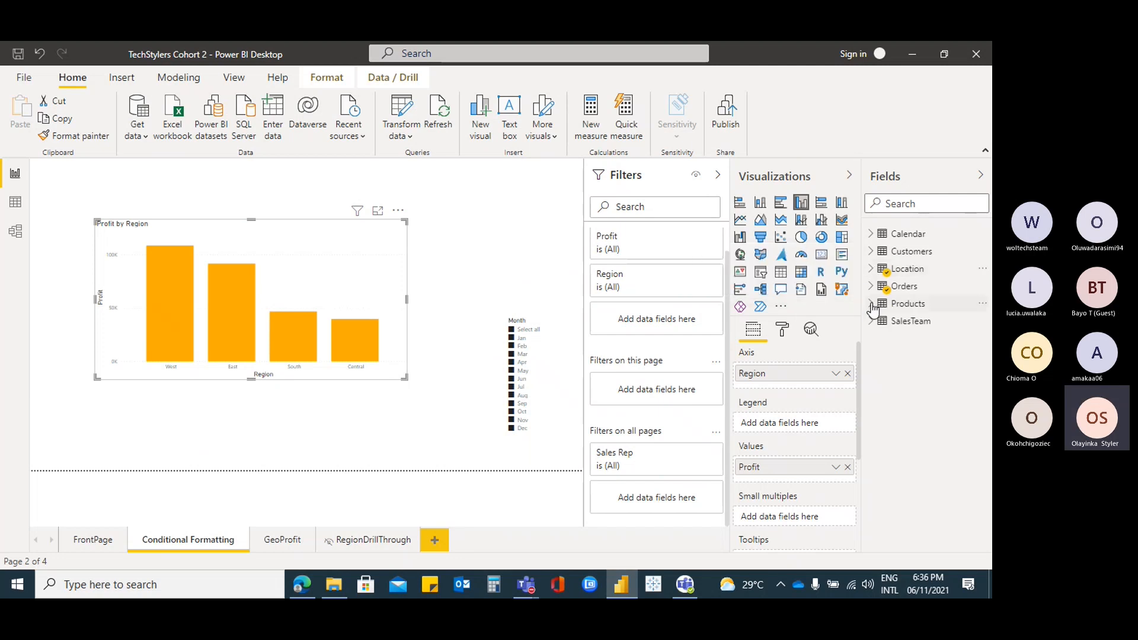
pyautogui.click(871, 321)
pyautogui.click(871, 303)
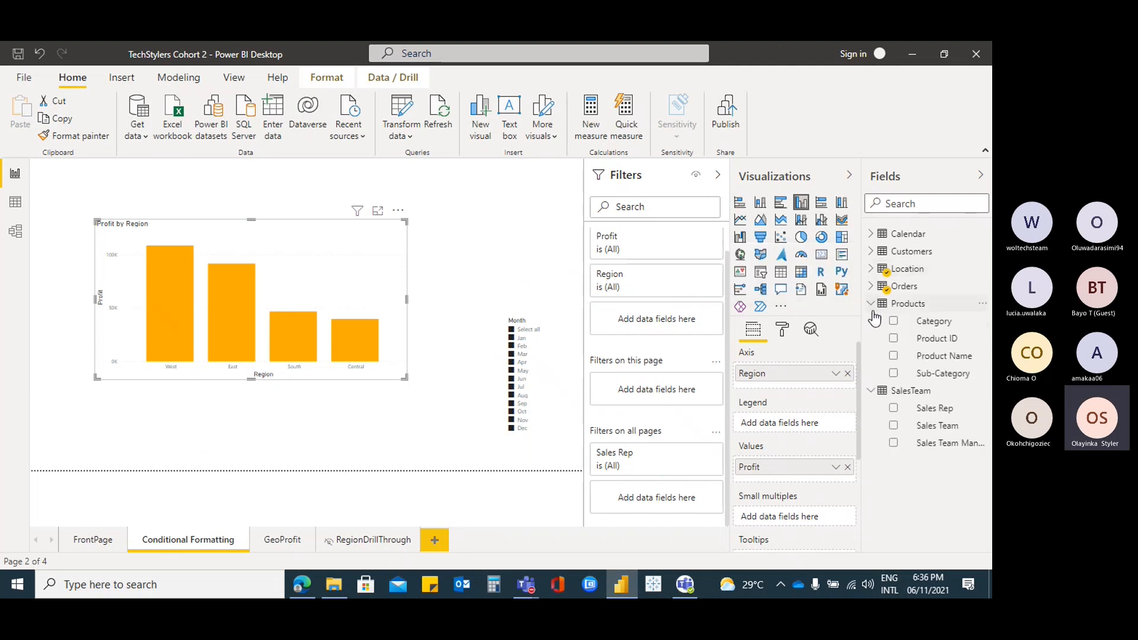
pyautogui.click(893, 321)
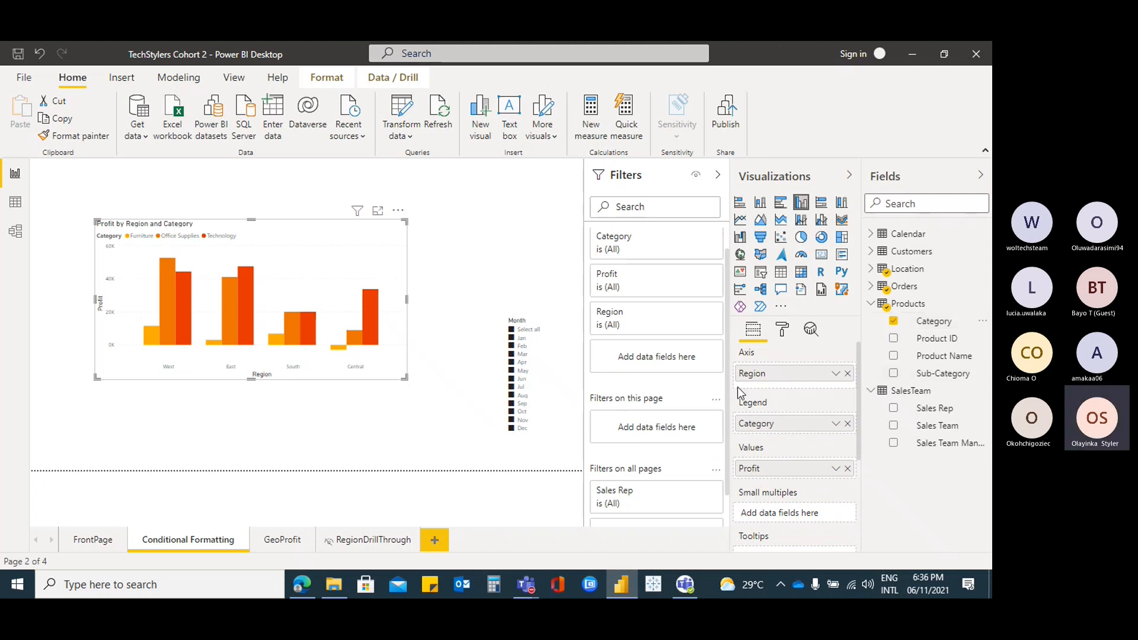
pyautogui.click(848, 374)
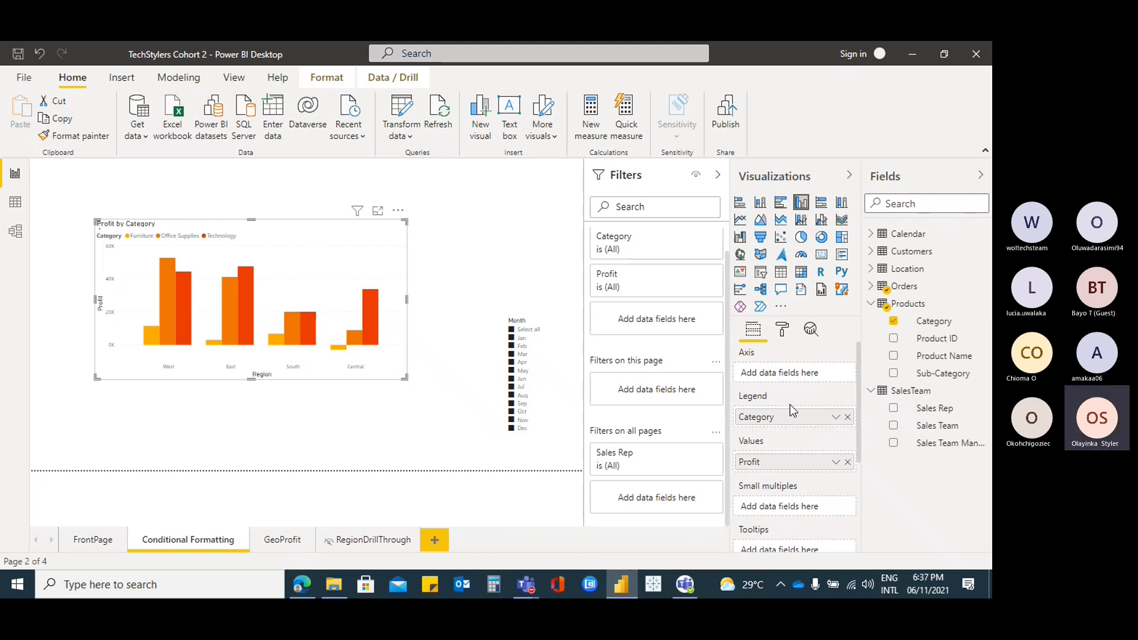
pyautogui.moveTo(791, 418); pyautogui.dragTo(788, 373)
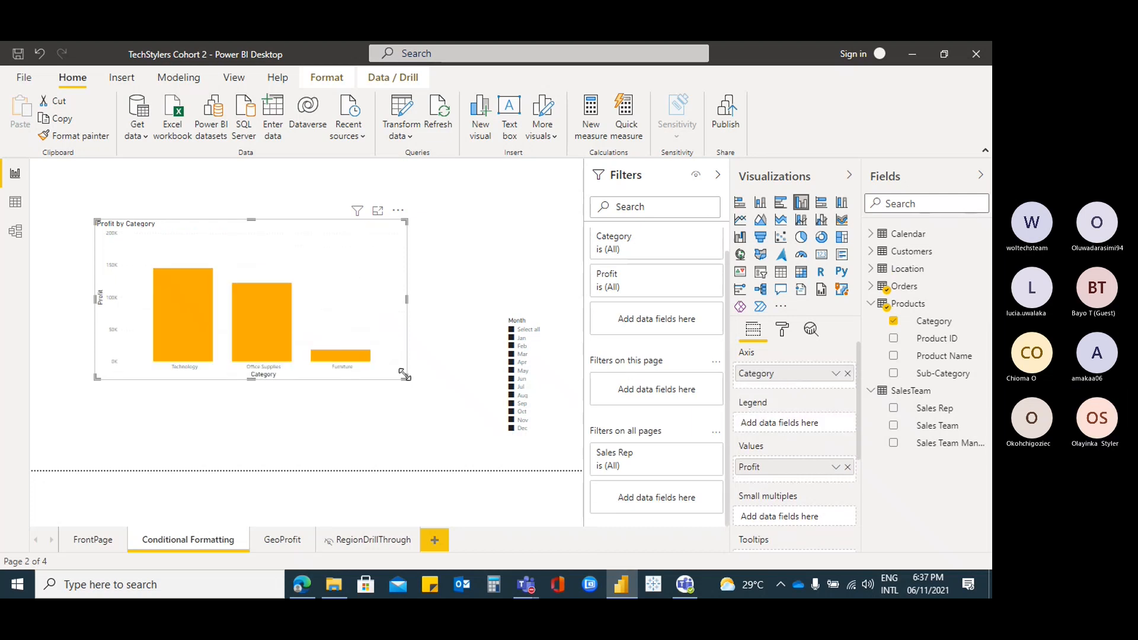
pyautogui.moveTo(406, 377); pyautogui.dragTo(443, 393)
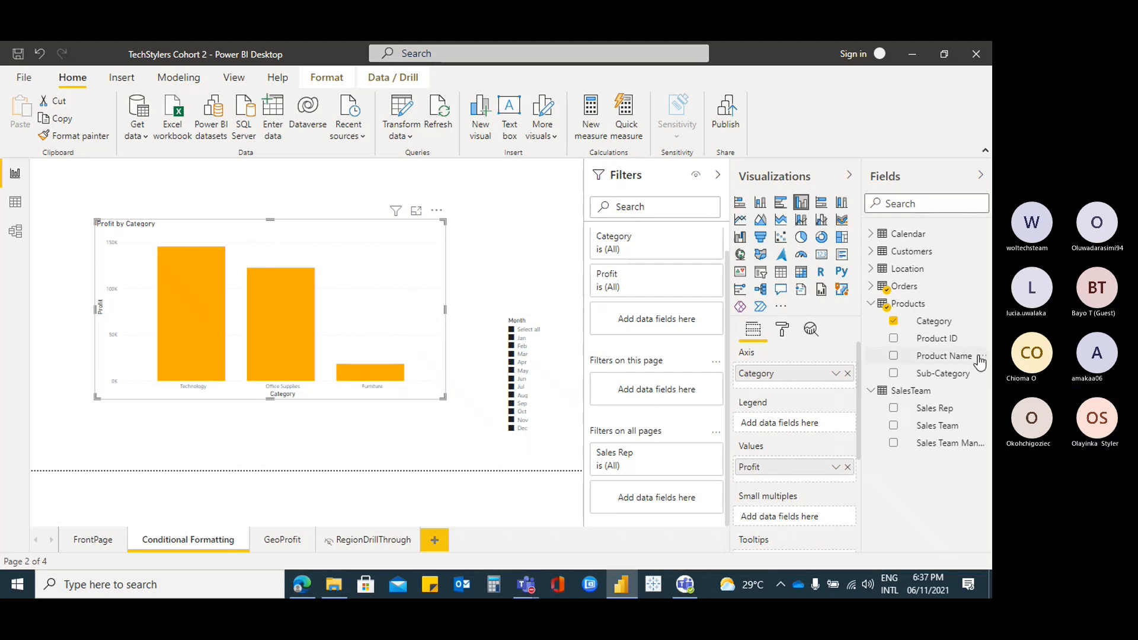
# Add Location Region as the chart's legend, giving Profit by Category and Region
pyautogui.click(871, 304)
pyautogui.click(871, 253)
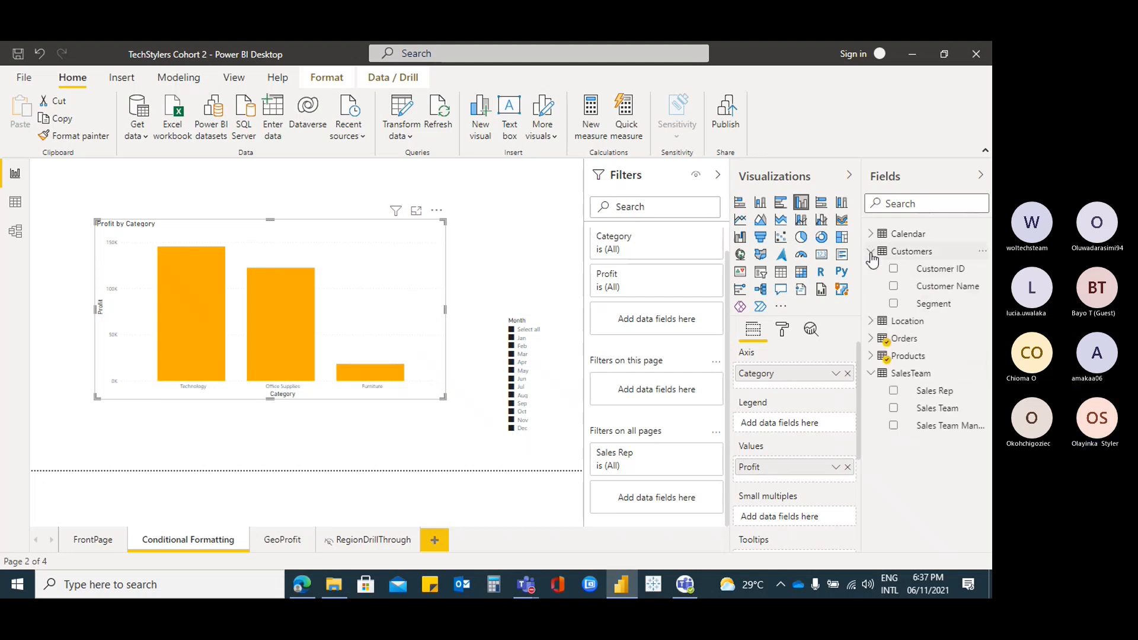
pyautogui.click(870, 253)
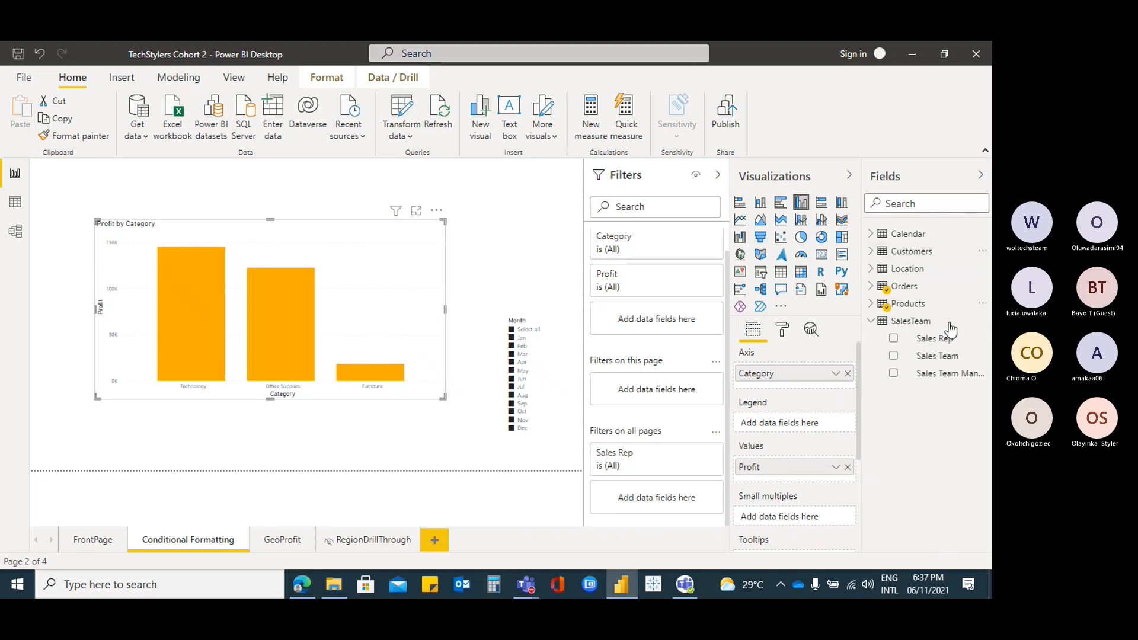
pyautogui.click(871, 271)
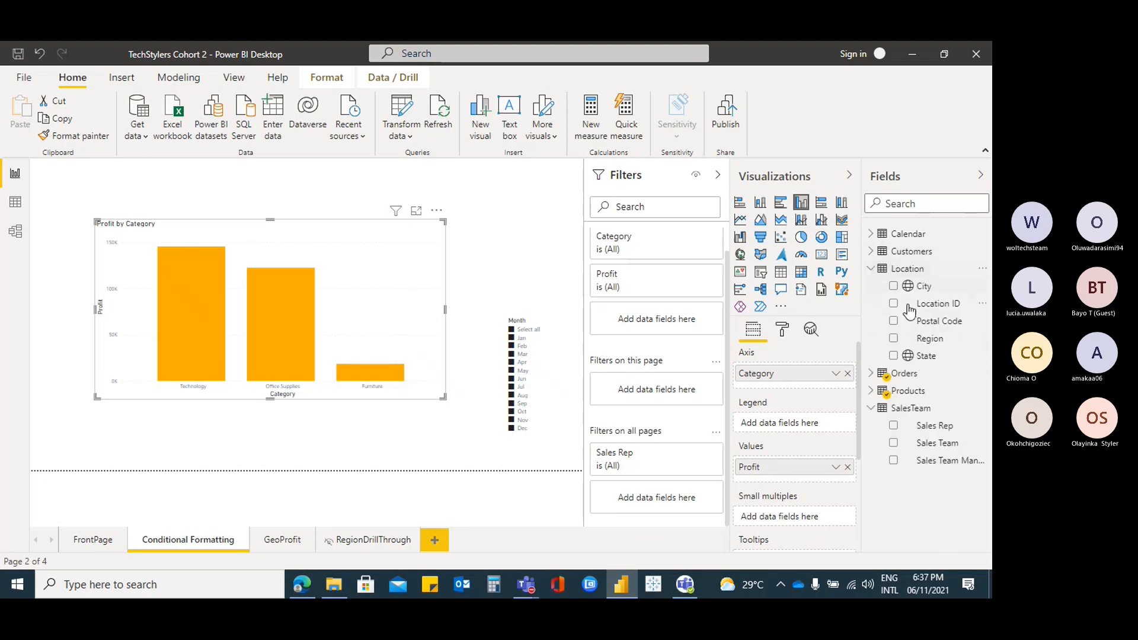
pyautogui.click(894, 338)
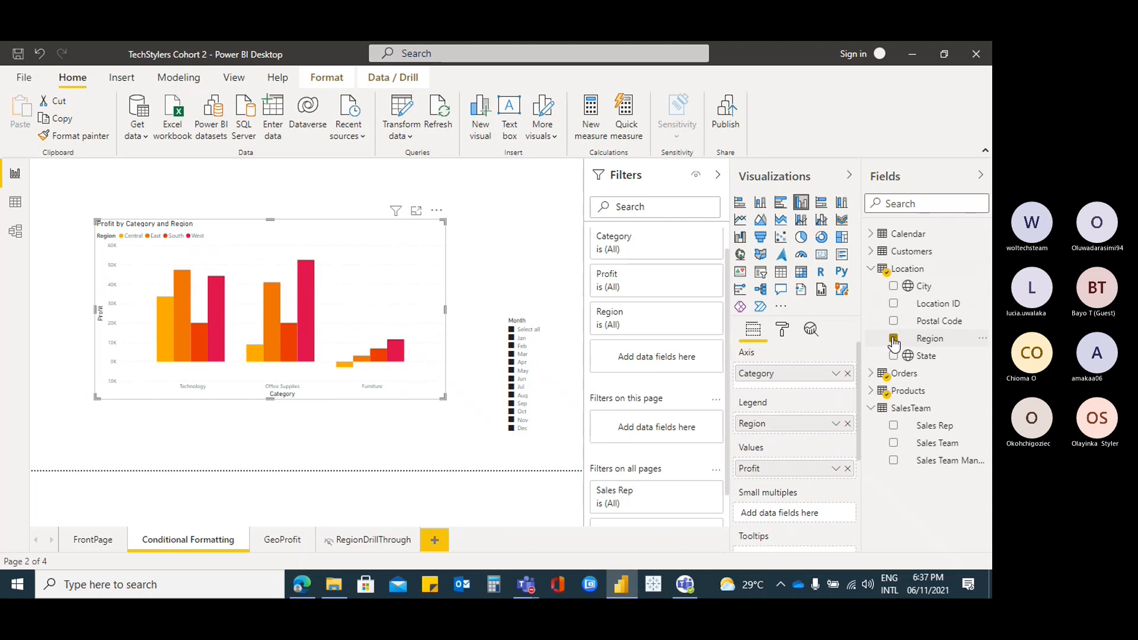
pyautogui.moveTo(348, 372)
pyautogui.click(847, 424)
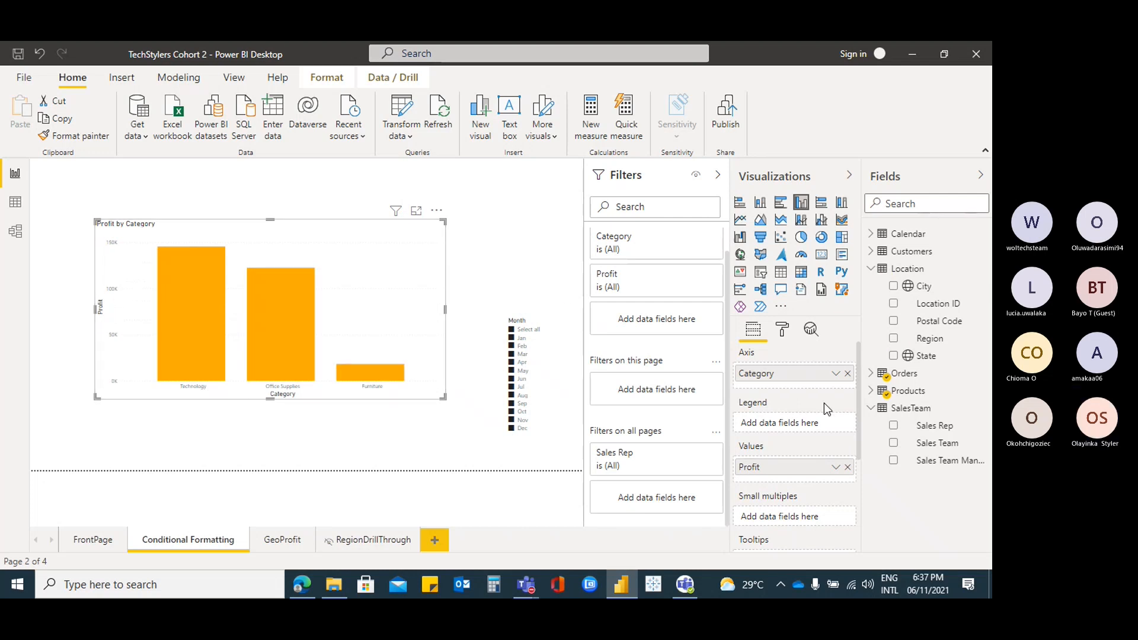
pyautogui.click(894, 340)
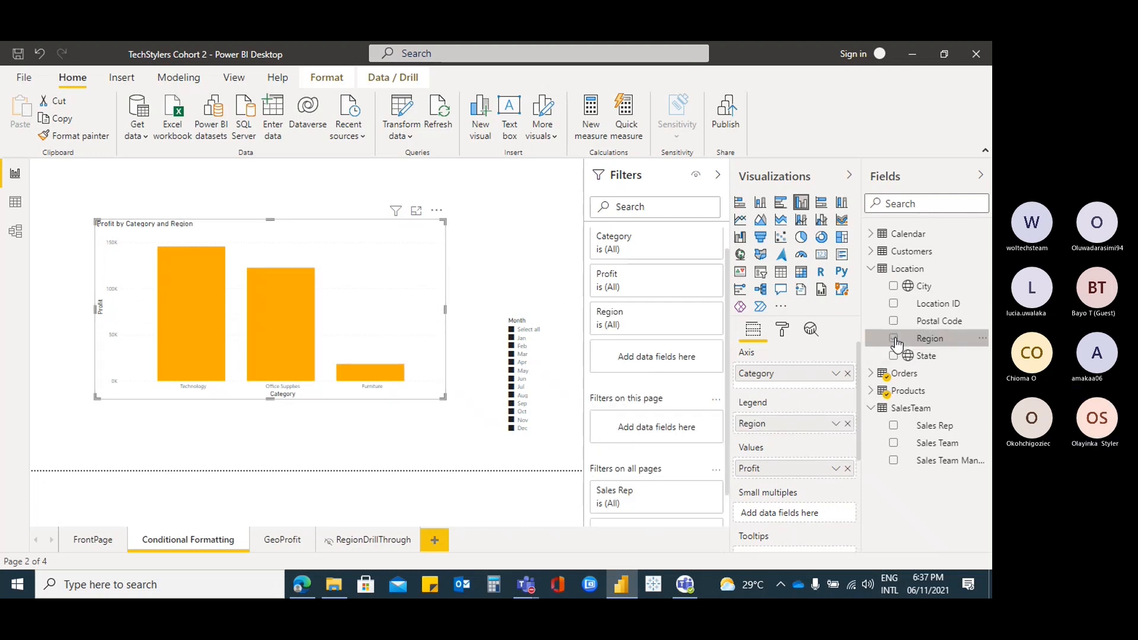
# Filter the chart to the Central region, enlarge it, and move it to the page's top-left
pyautogui.click(698, 314)
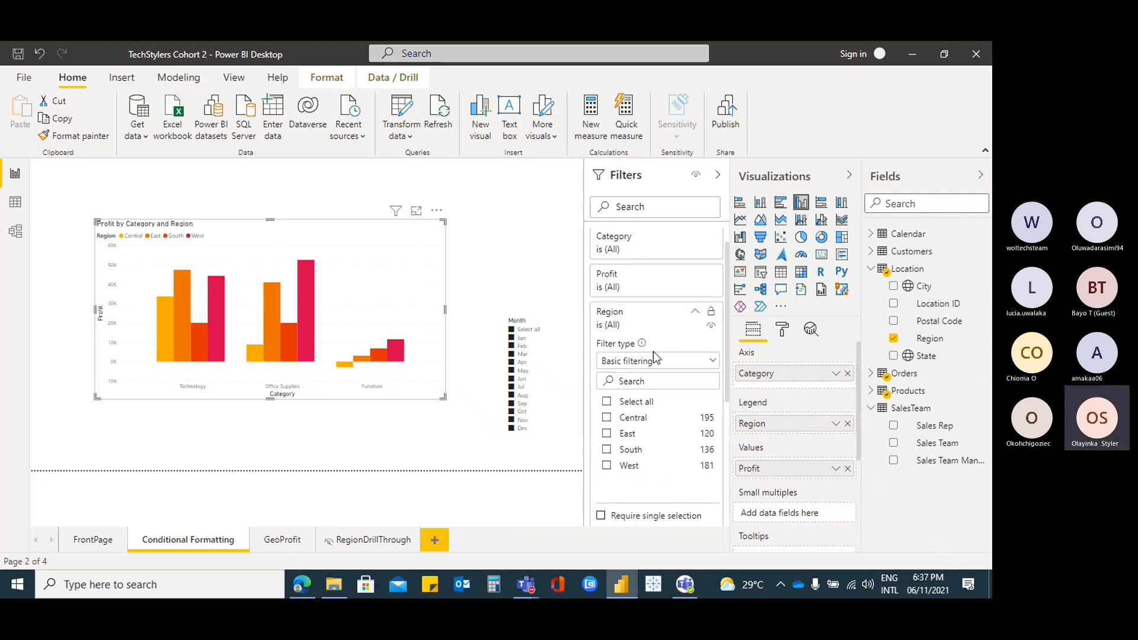
pyautogui.click(607, 418)
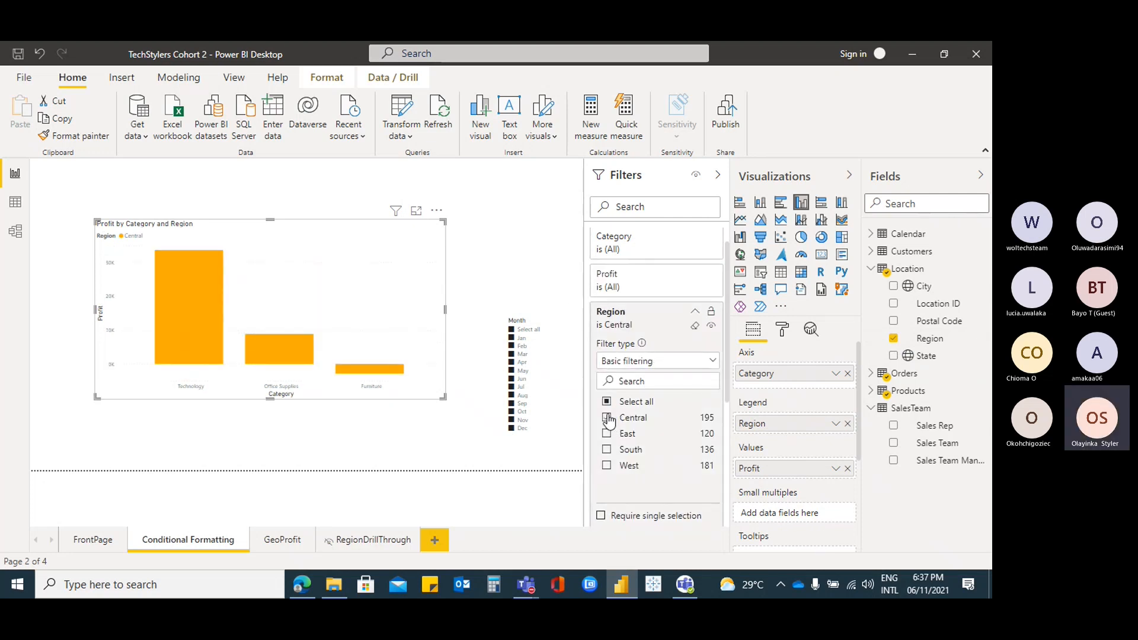
pyautogui.moveTo(94, 218); pyautogui.dragTo(60, 190)
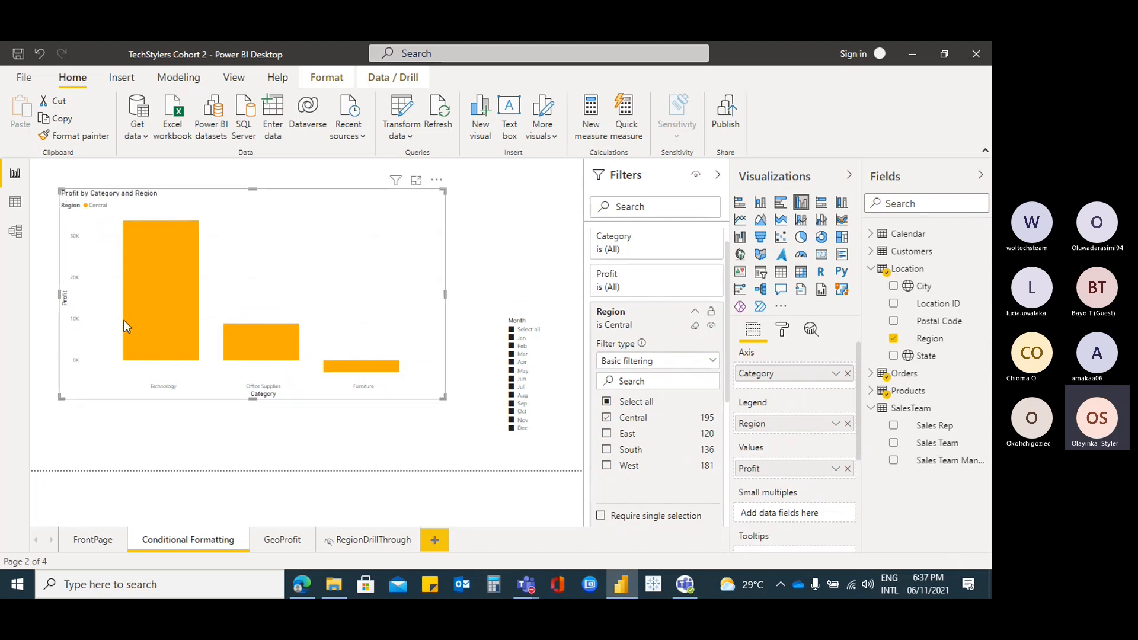
pyautogui.click(658, 306)
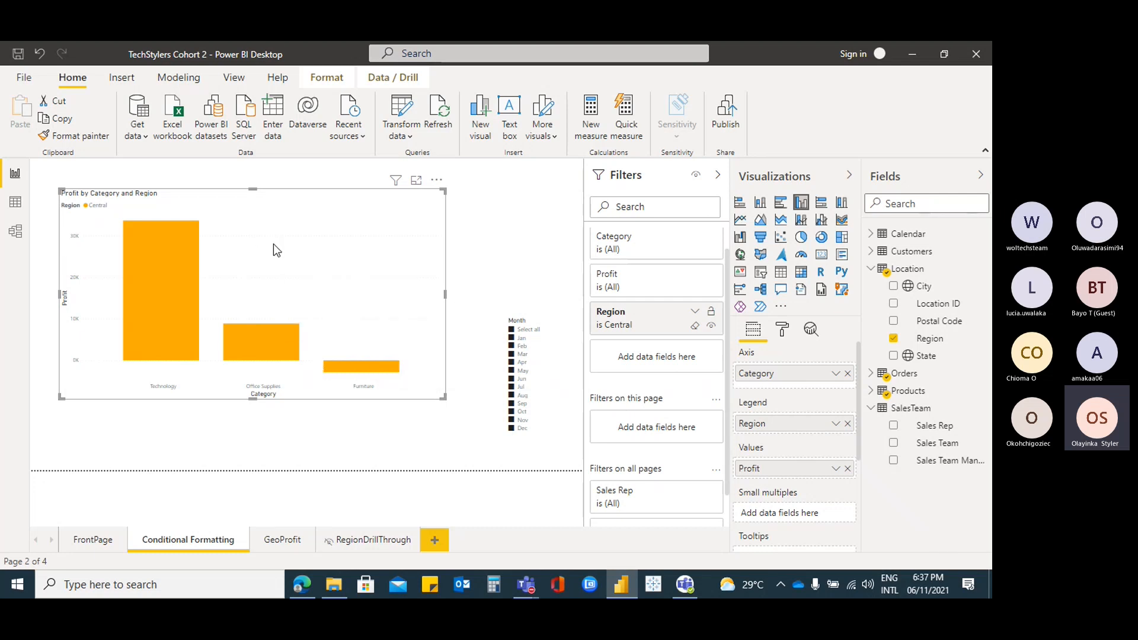
pyautogui.moveTo(324, 197); pyautogui.dragTo(306, 177)
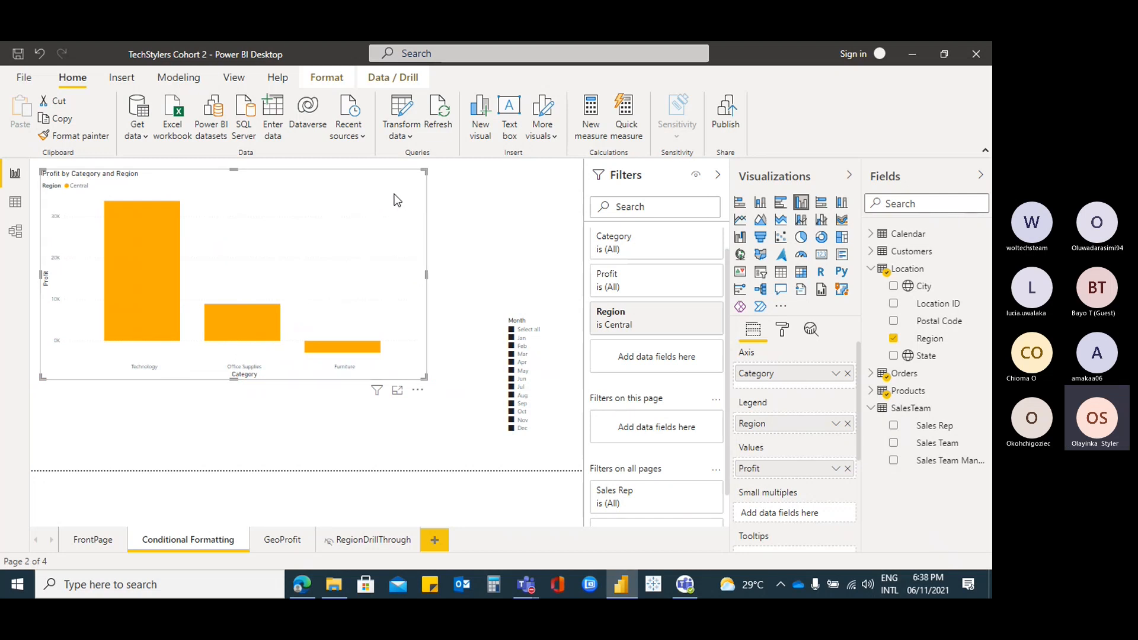
pyautogui.moveTo(400, 193); pyautogui.dragTo(392, 185)
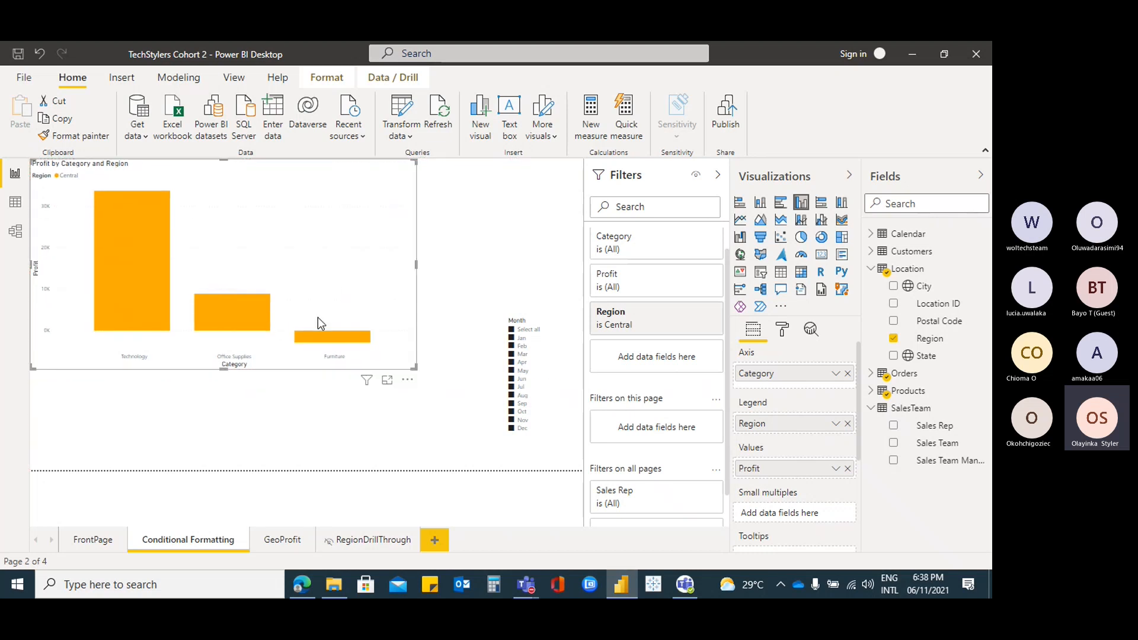
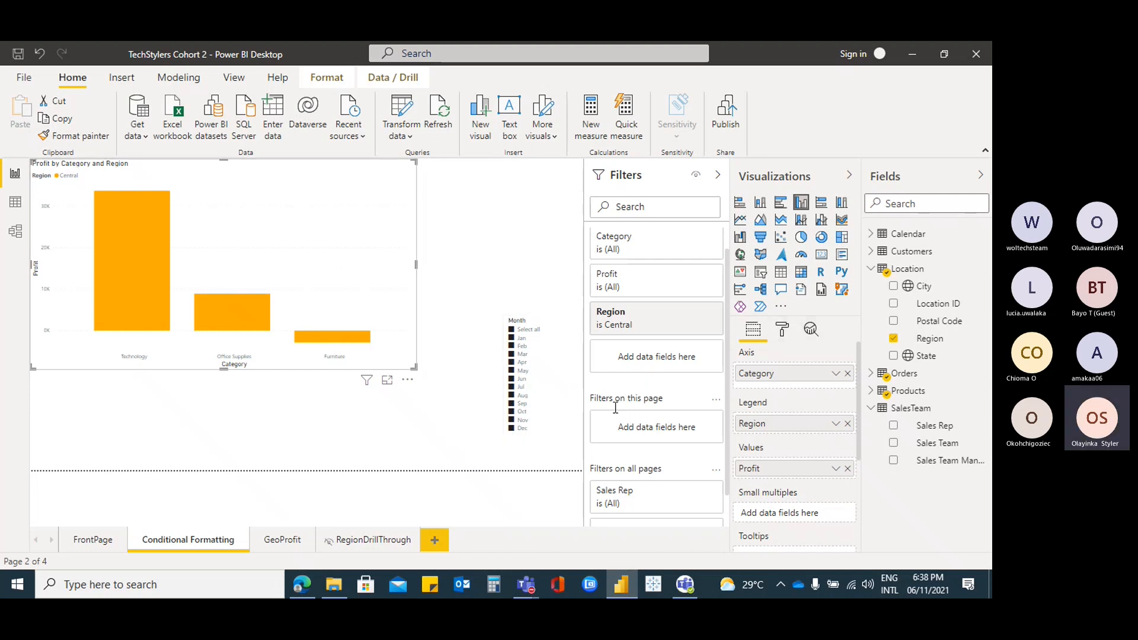
# Inspect the chart's Data colors settings, opening Central's colour choices without changing anything
pyautogui.click(836, 469)
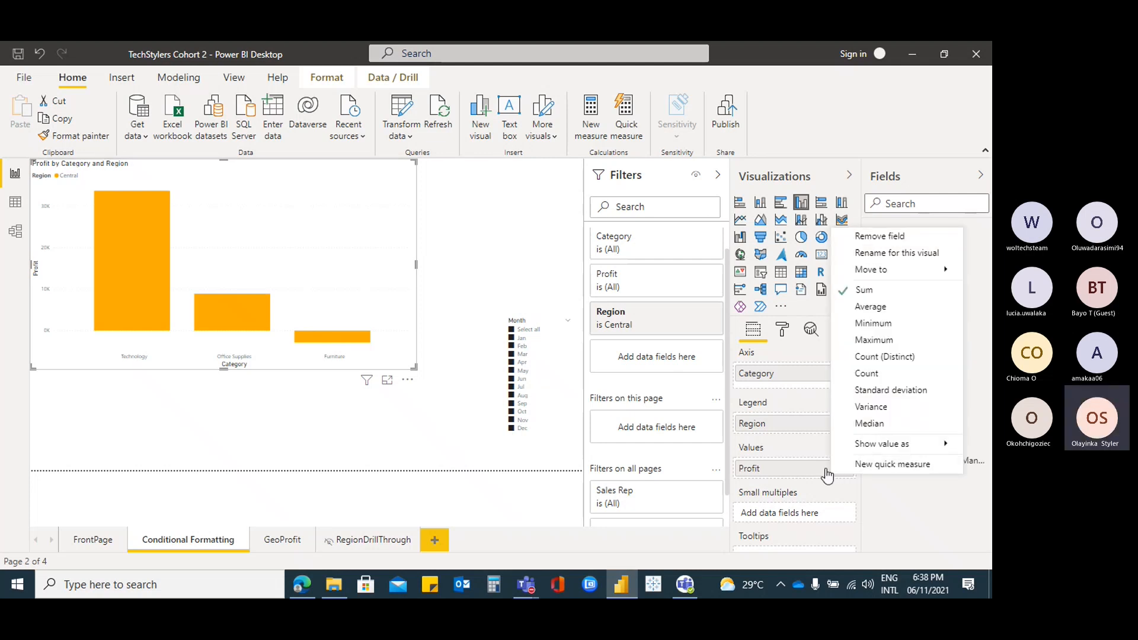
pyautogui.click(782, 329)
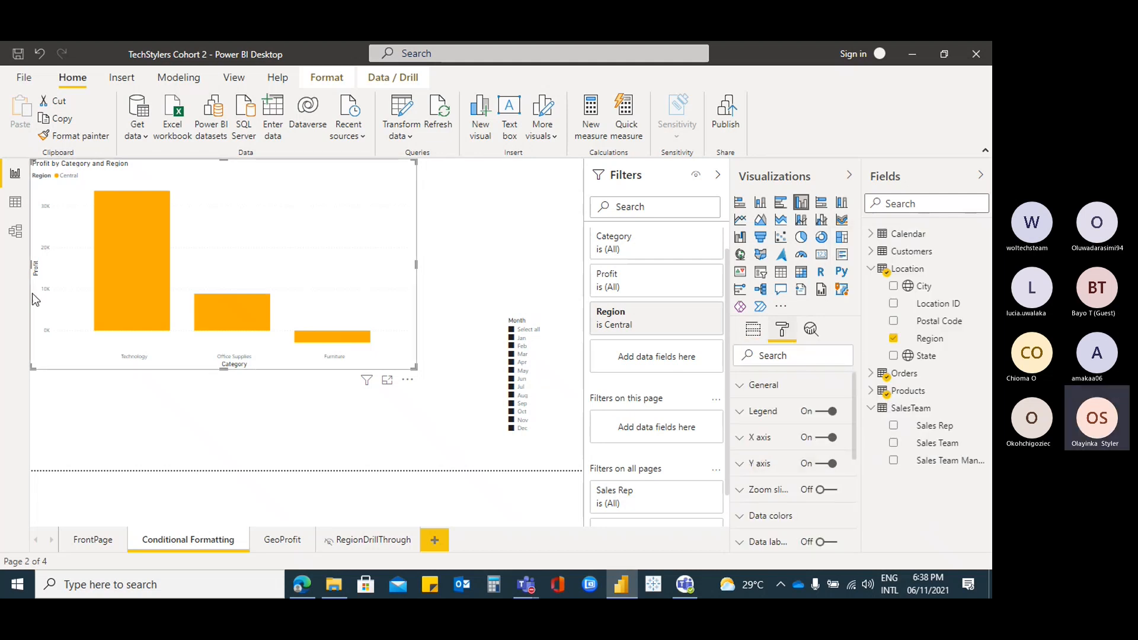
pyautogui.scroll(-3, 747, 479)
pyautogui.scroll(1, 747, 479)
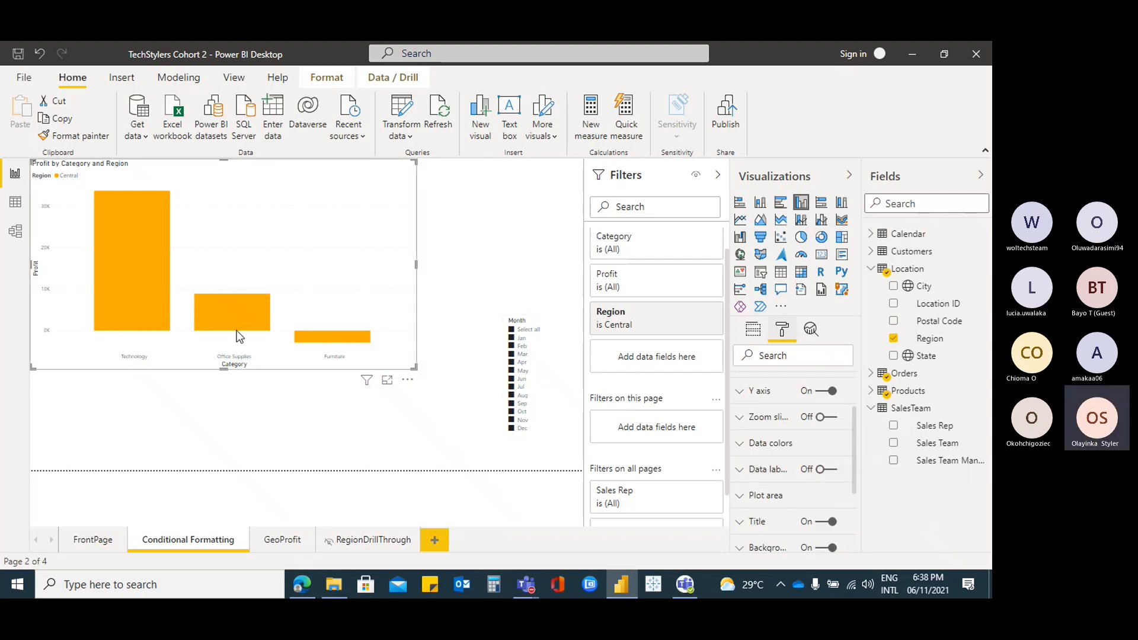
pyautogui.click(740, 451)
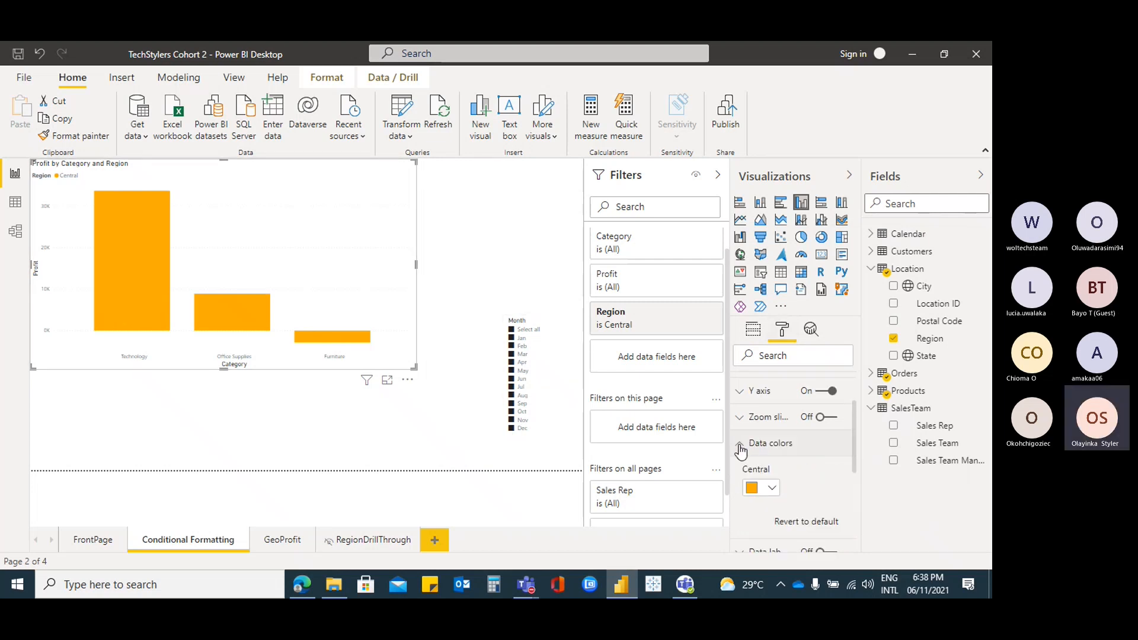
pyautogui.scroll(-1, 820, 478)
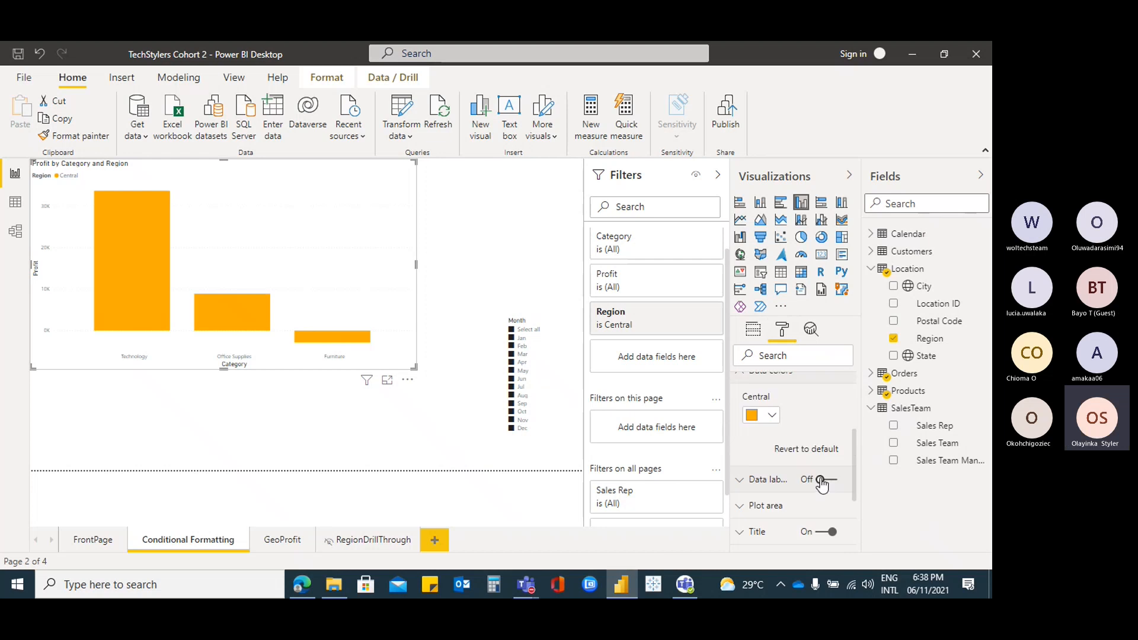
pyautogui.scroll(2, 820, 481)
pyautogui.click(773, 488)
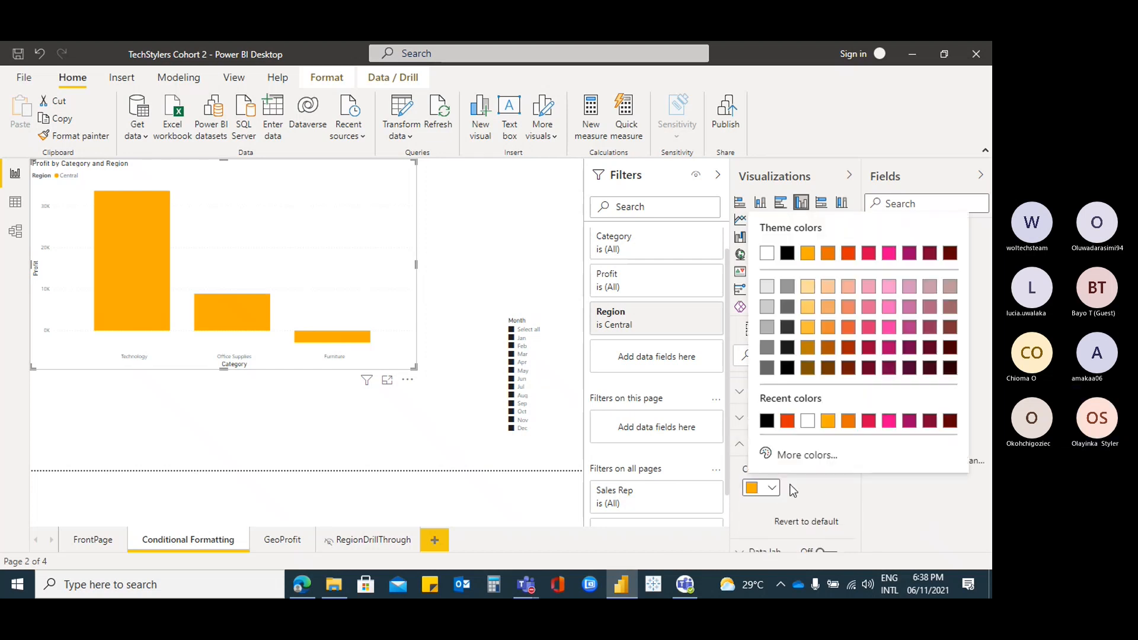
pyautogui.click(821, 488)
pyautogui.scroll(3, 798, 457)
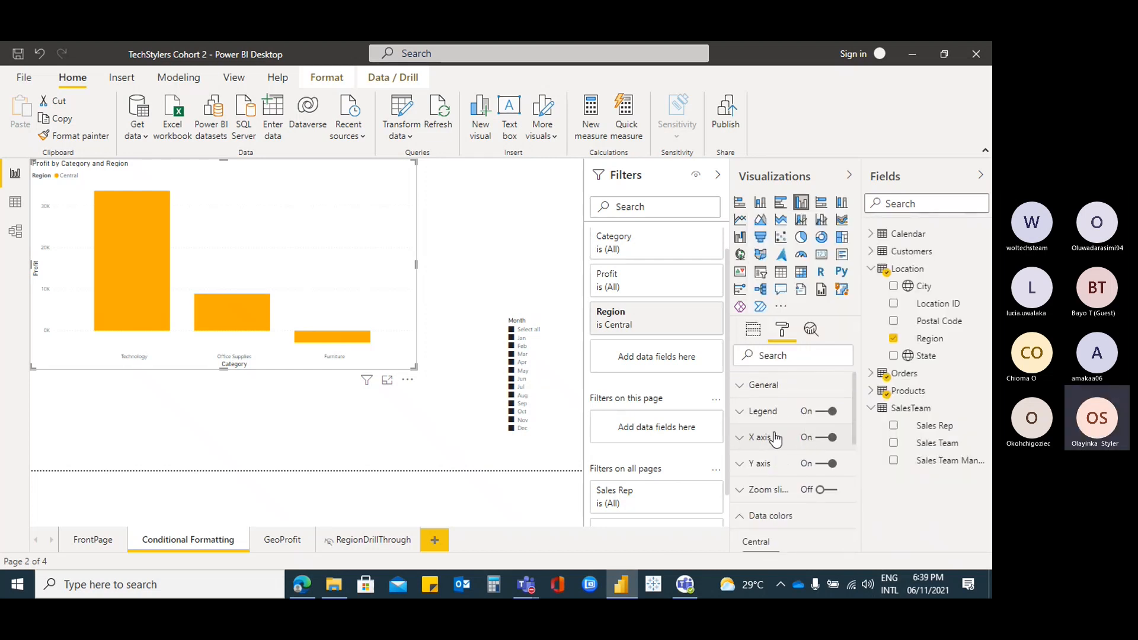
# Look through the X axis settings, then expand the Region filter card showing only Central checked
pyautogui.click(739, 441)
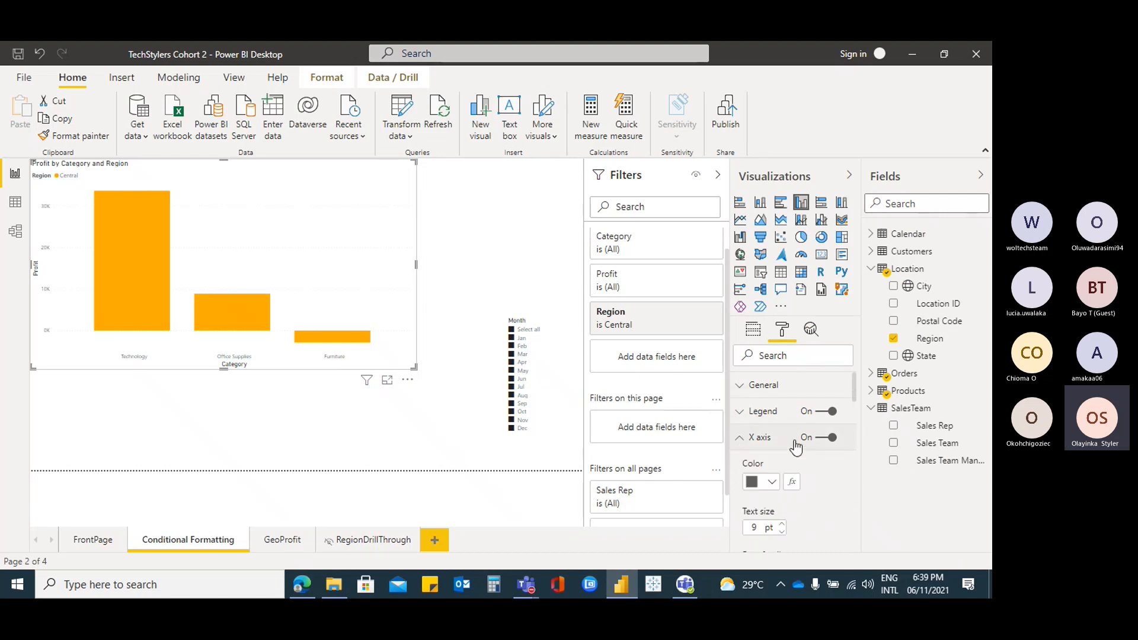
pyautogui.scroll(-2, 796, 448)
pyautogui.scroll(2, 770, 449)
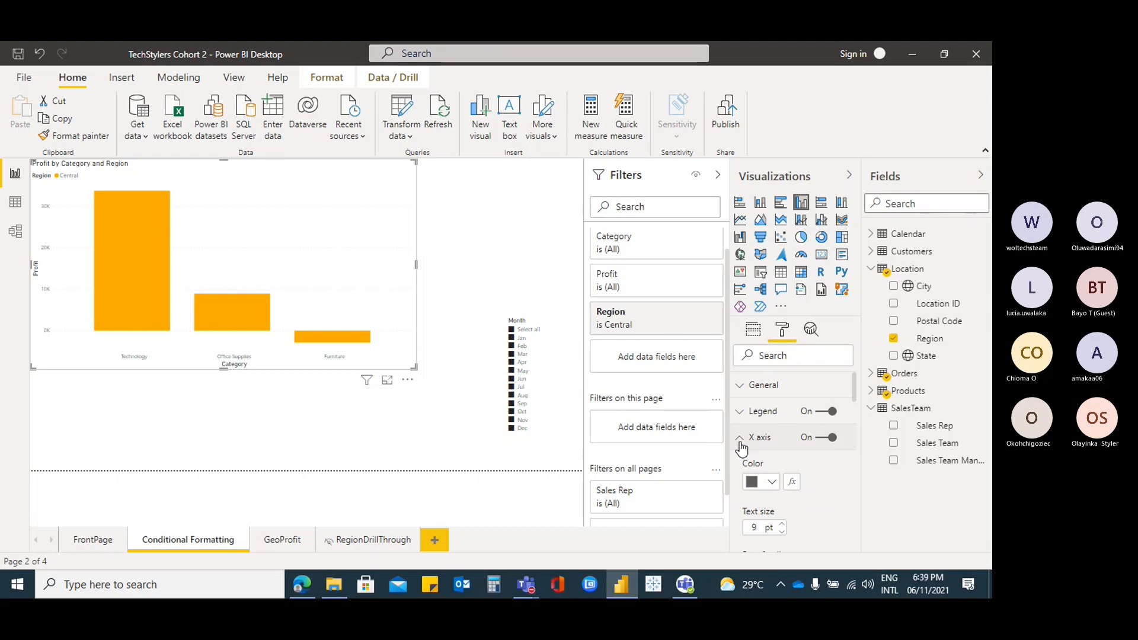
pyautogui.click(741, 442)
pyautogui.scroll(-2, 785, 460)
pyautogui.scroll(1, 788, 457)
pyautogui.scroll(-2, 801, 451)
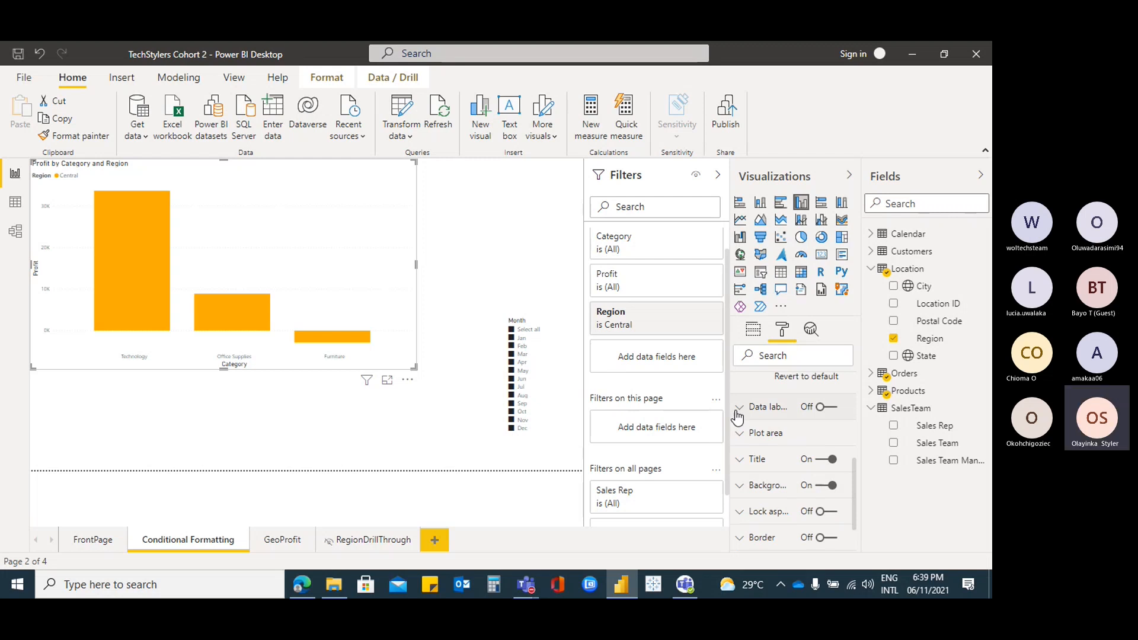
pyautogui.scroll(-2, 813, 454)
pyautogui.scroll(4, 813, 450)
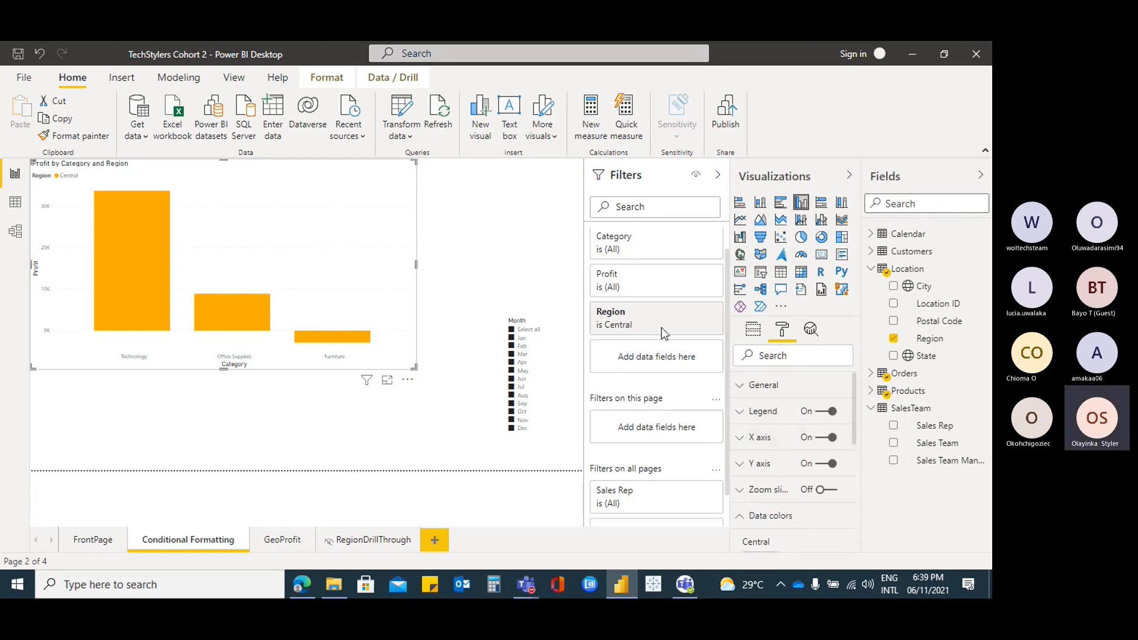
pyautogui.click(695, 313)
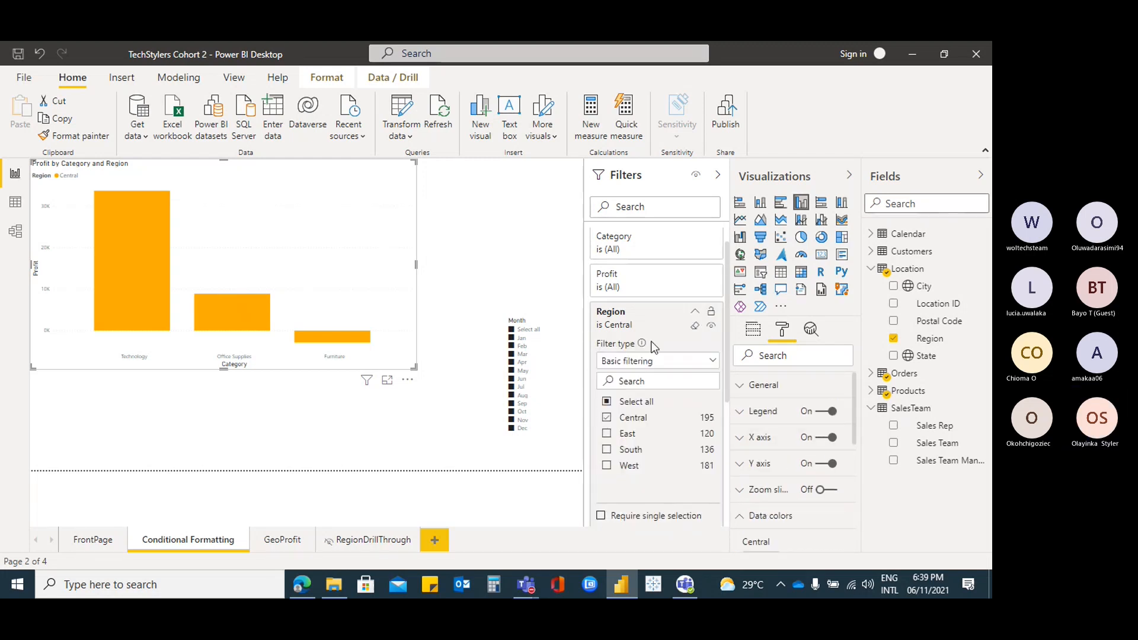
# Set the Region filter to basic filtering with Select all, showing all four regions
pyautogui.click(711, 360)
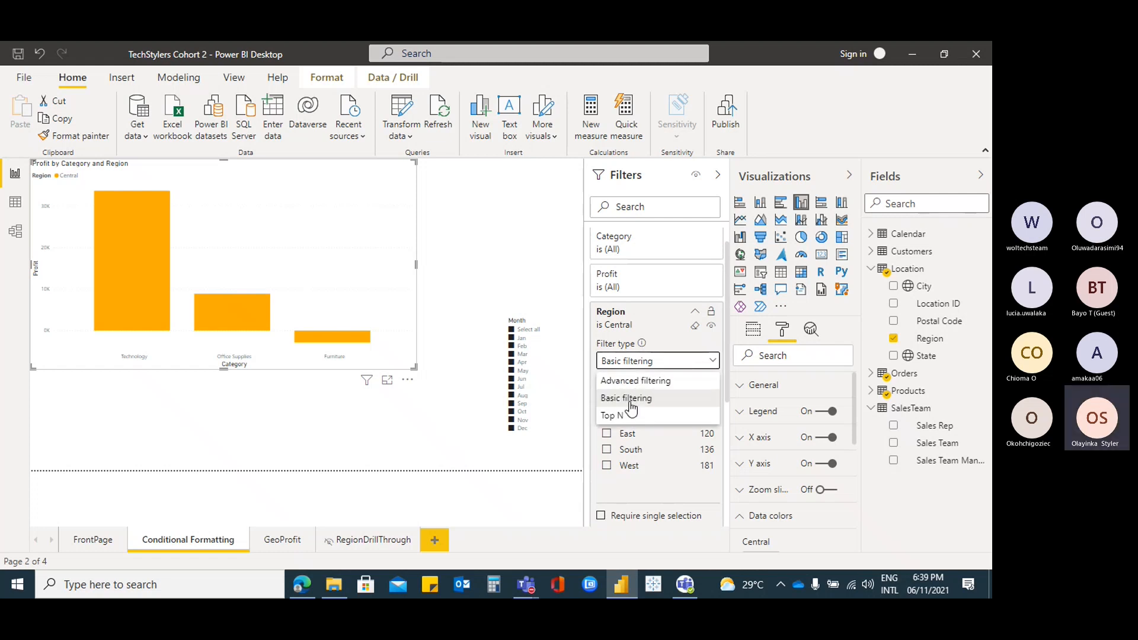
pyautogui.click(713, 364)
pyautogui.click(608, 402)
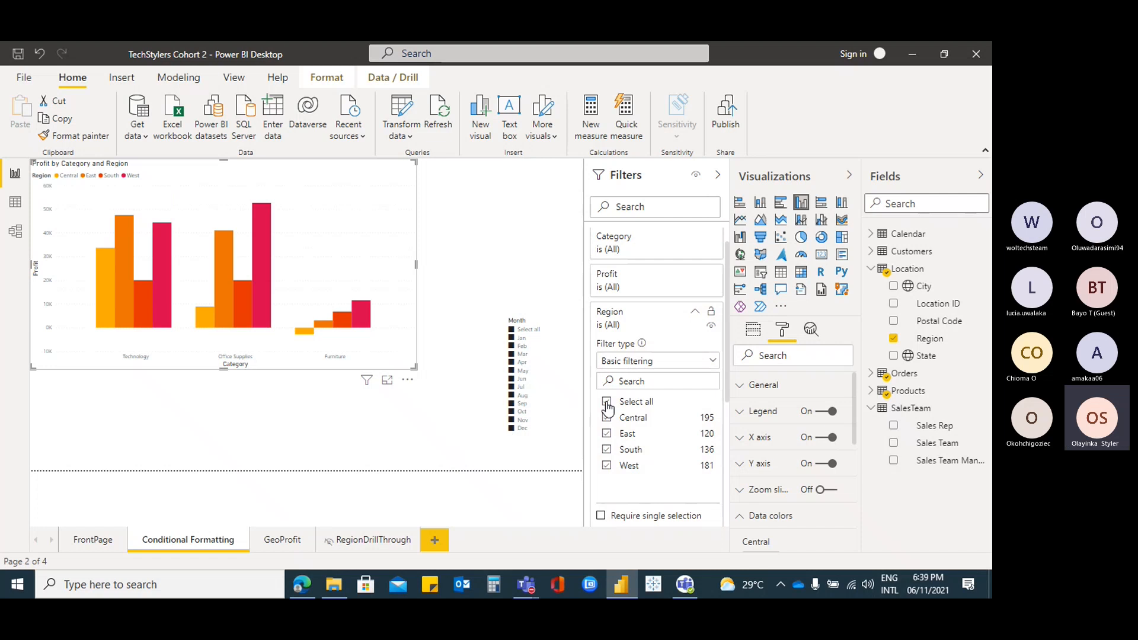
pyautogui.click(695, 311)
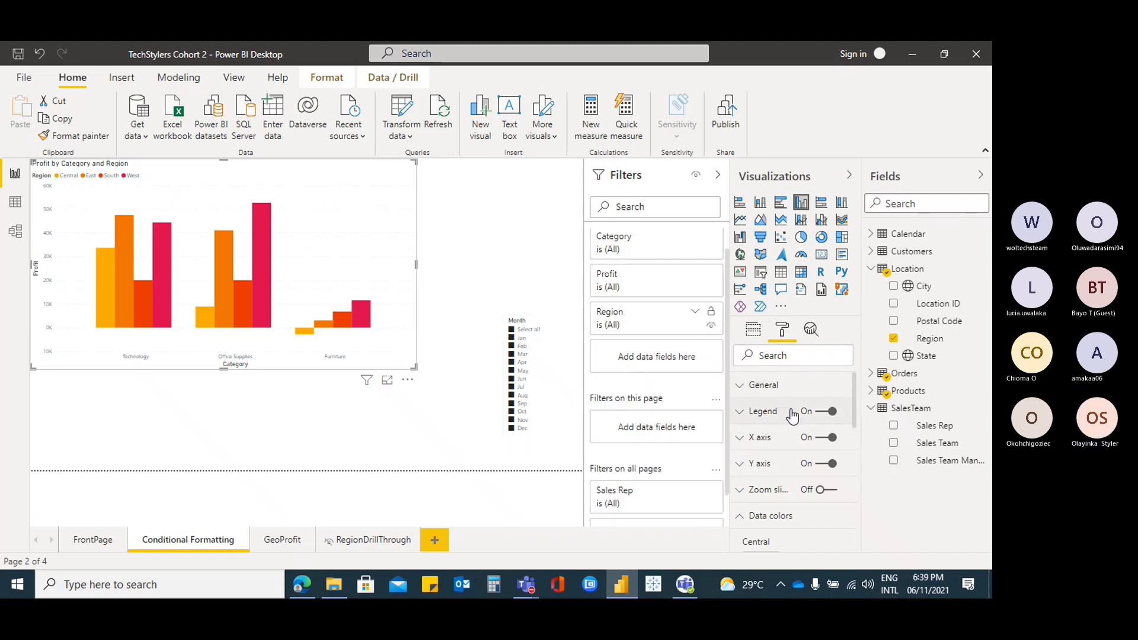
# Review the per-region colour settings in the chart's Data colors section
pyautogui.scroll(-3, 792, 415)
pyautogui.scroll(2, 792, 415)
pyautogui.scroll(-4, 792, 415)
pyautogui.scroll(-2, 791, 410)
pyautogui.scroll(6, 791, 411)
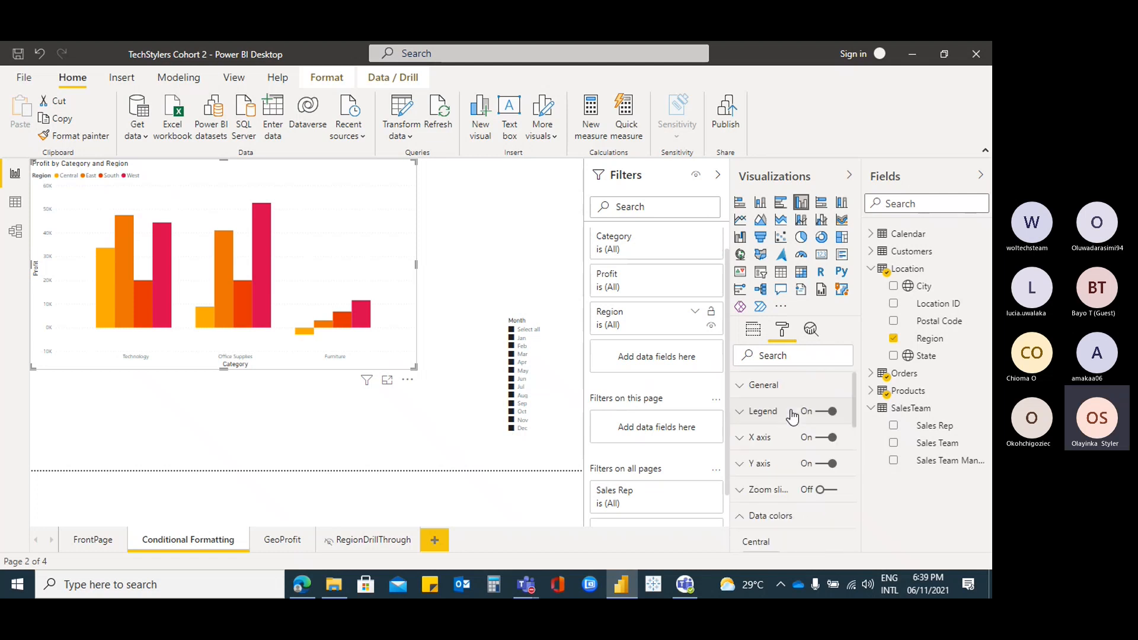
pyautogui.scroll(-2, 753, 468)
pyautogui.click(745, 454)
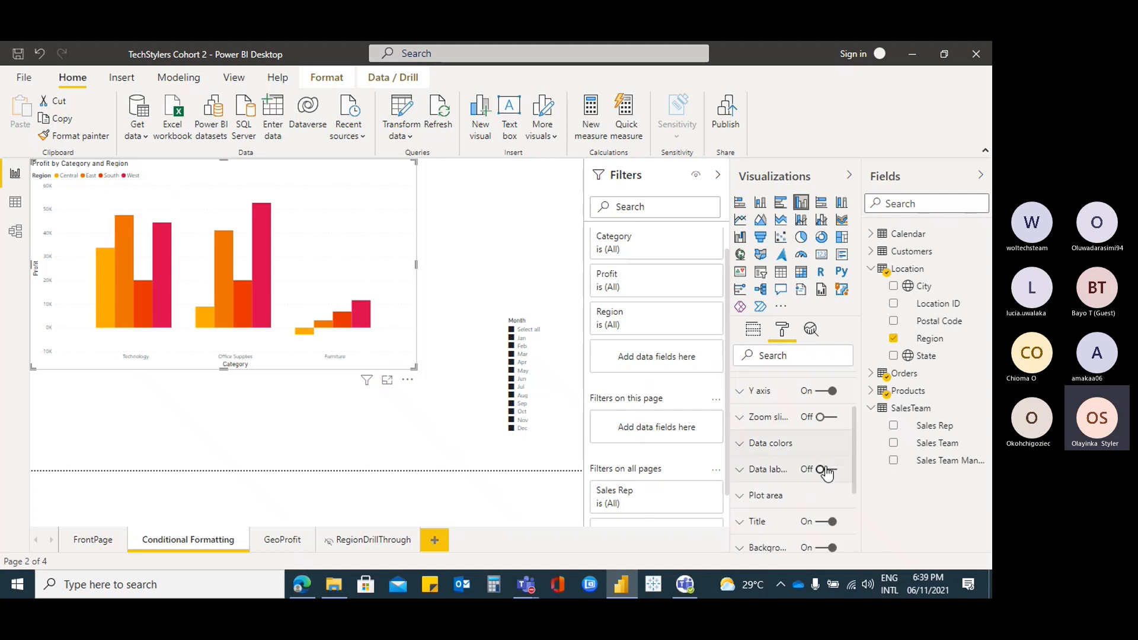
pyautogui.scroll(-3, 833, 473)
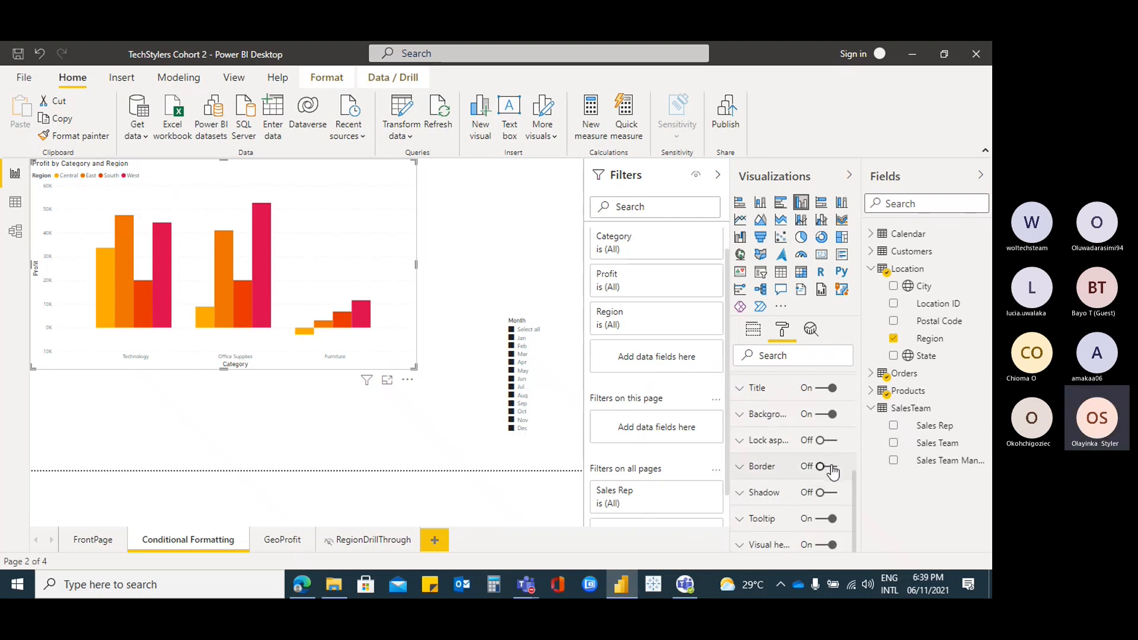
pyautogui.scroll(3, 833, 472)
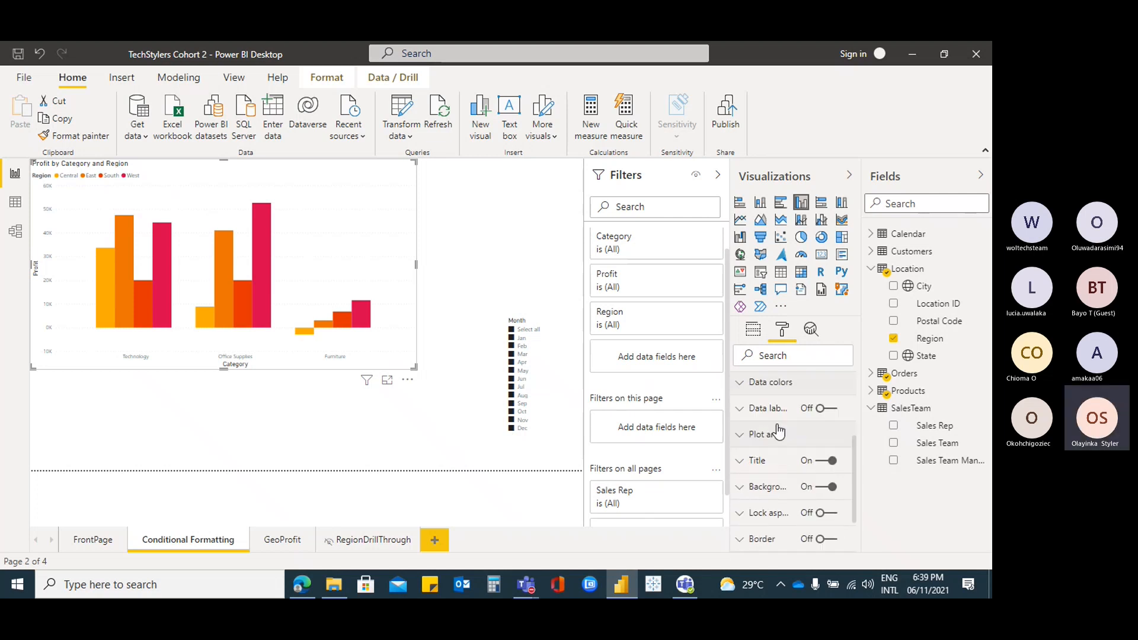
pyautogui.click(743, 391)
pyautogui.scroll(-4, 826, 468)
pyautogui.scroll(4, 826, 468)
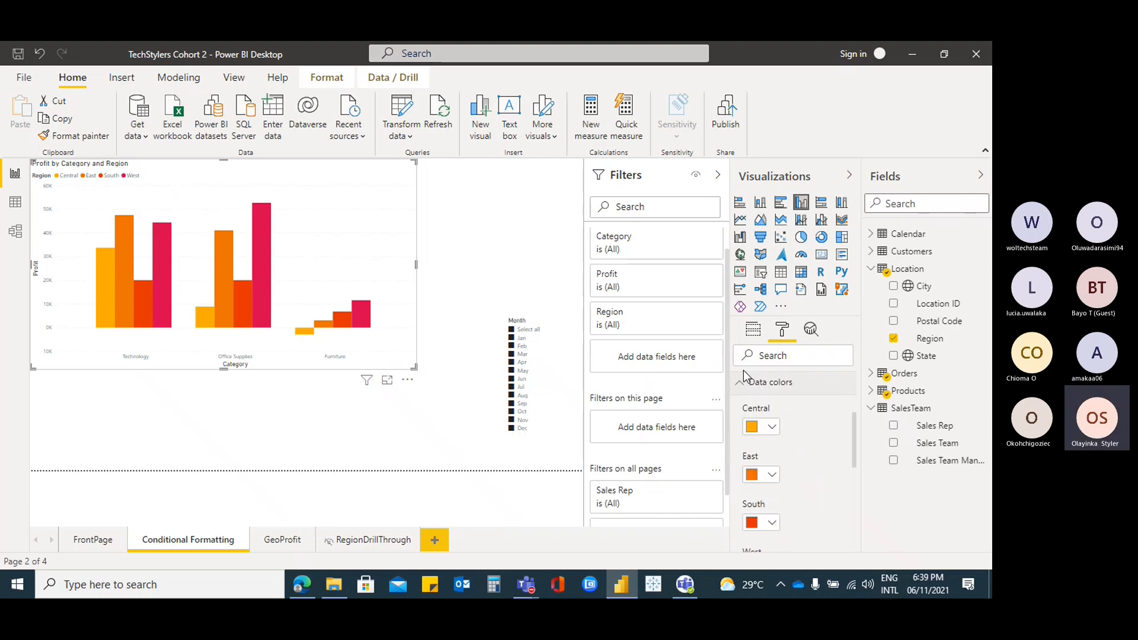
pyautogui.click(742, 380)
# Remove Region from the chart's Legend, then undo to restore it
pyautogui.click(752, 334)
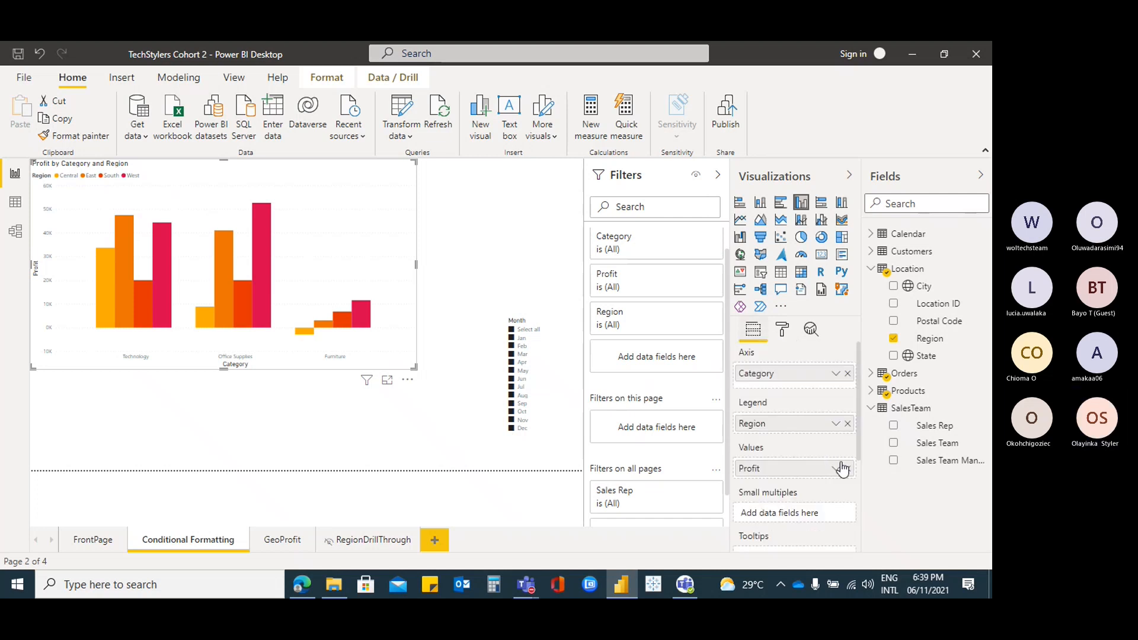
pyautogui.click(847, 424)
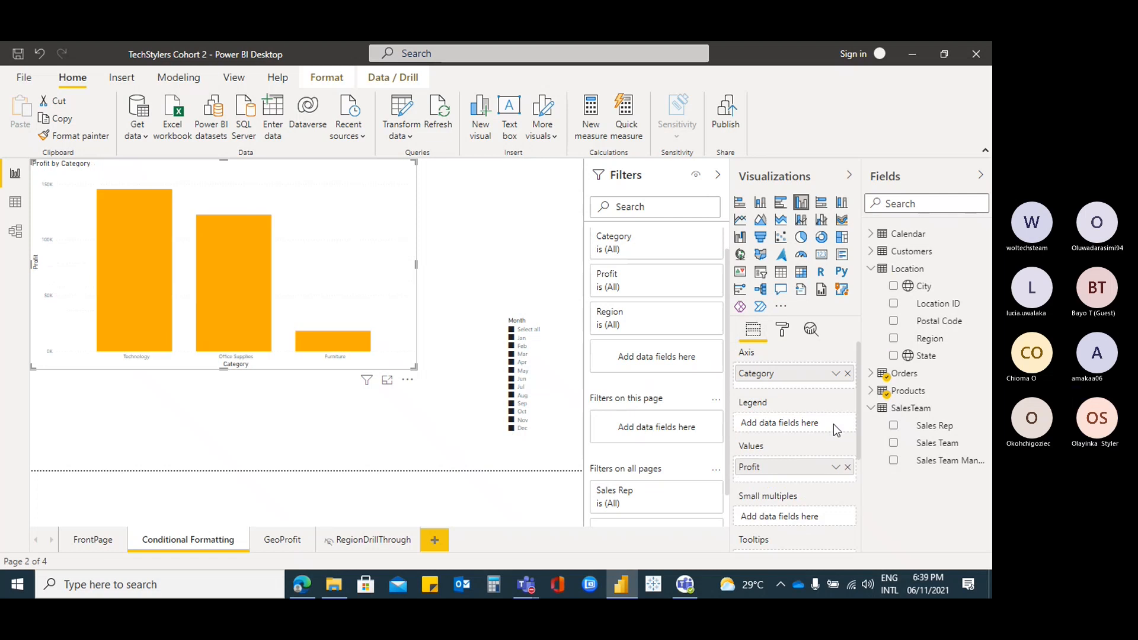
pyautogui.click(38, 55)
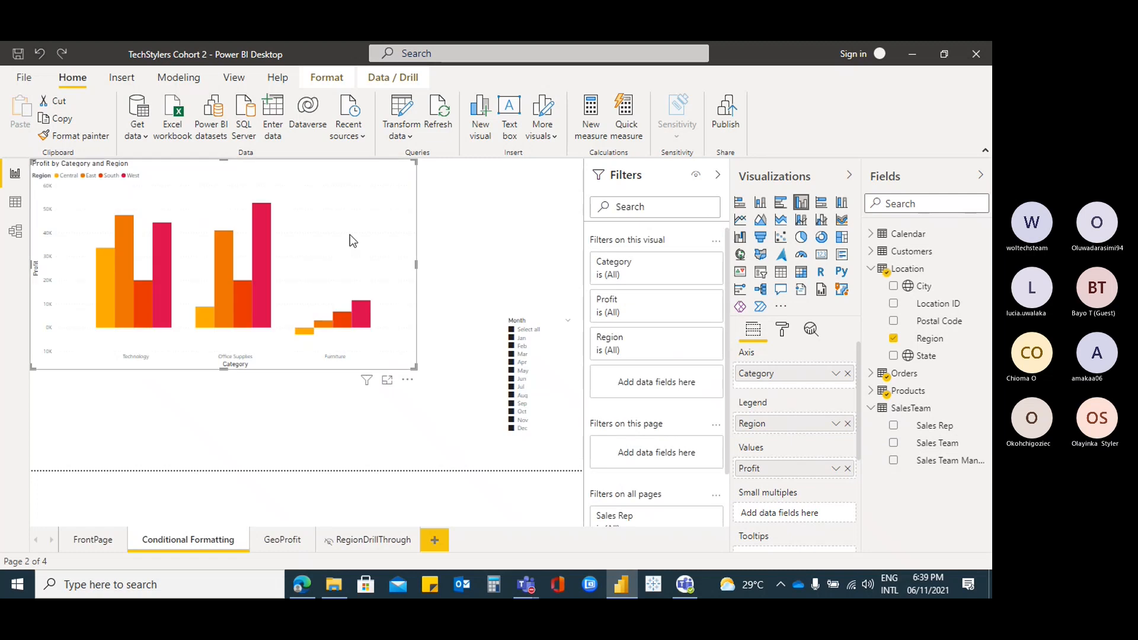
# Check the Region legend field's options, then reselect the Profit by Category and Region chart
pyautogui.click(836, 425)
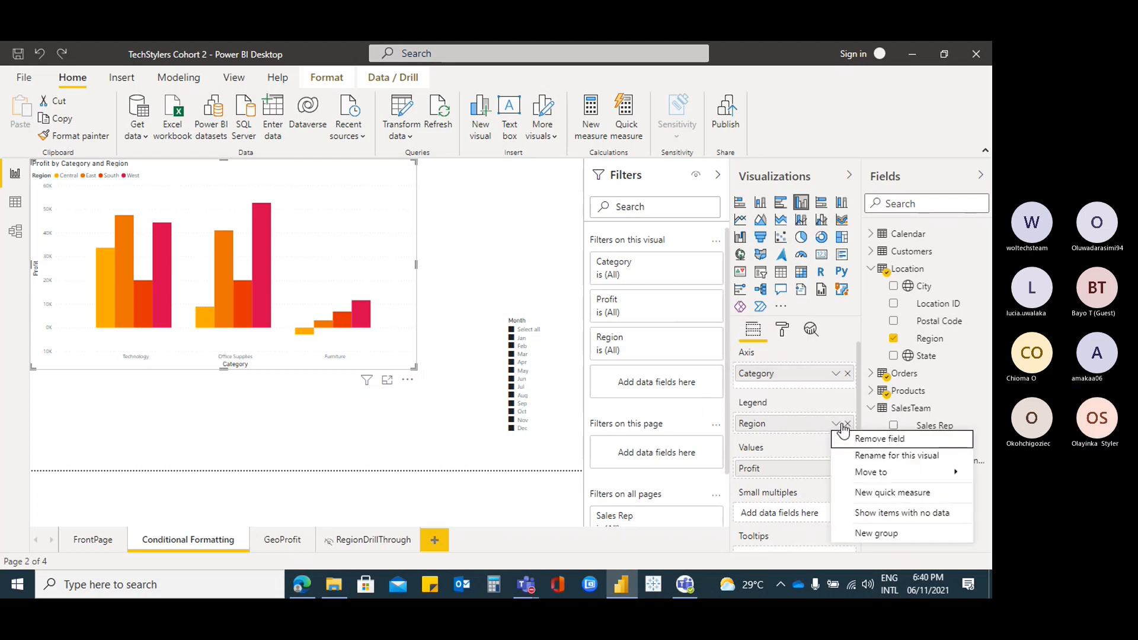
pyautogui.moveTo(872, 472)
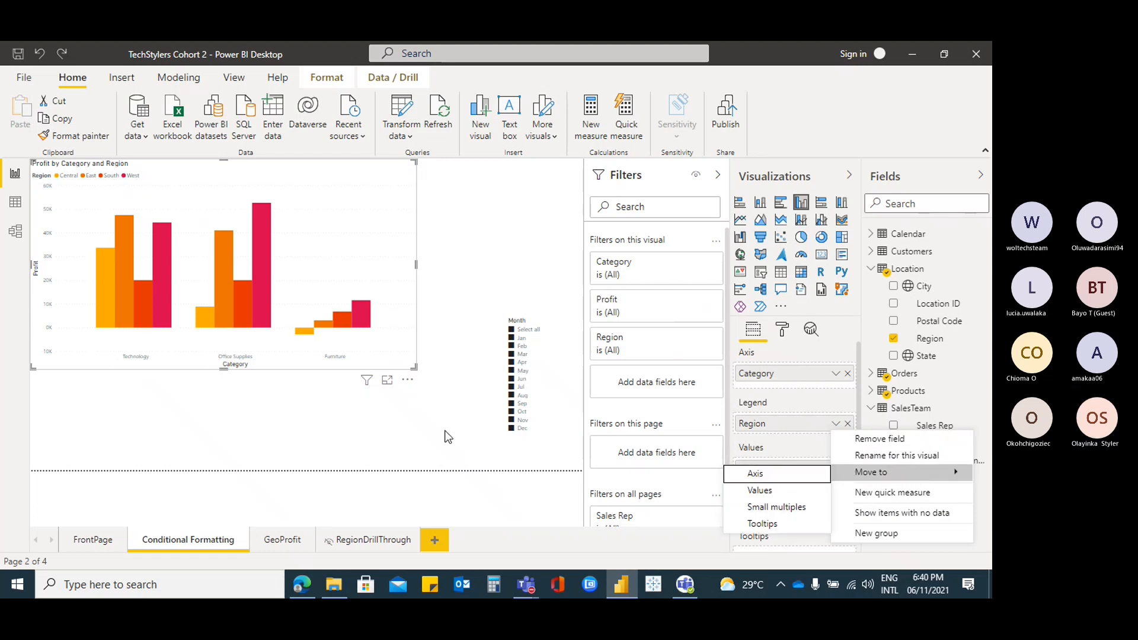
pyautogui.click(462, 222)
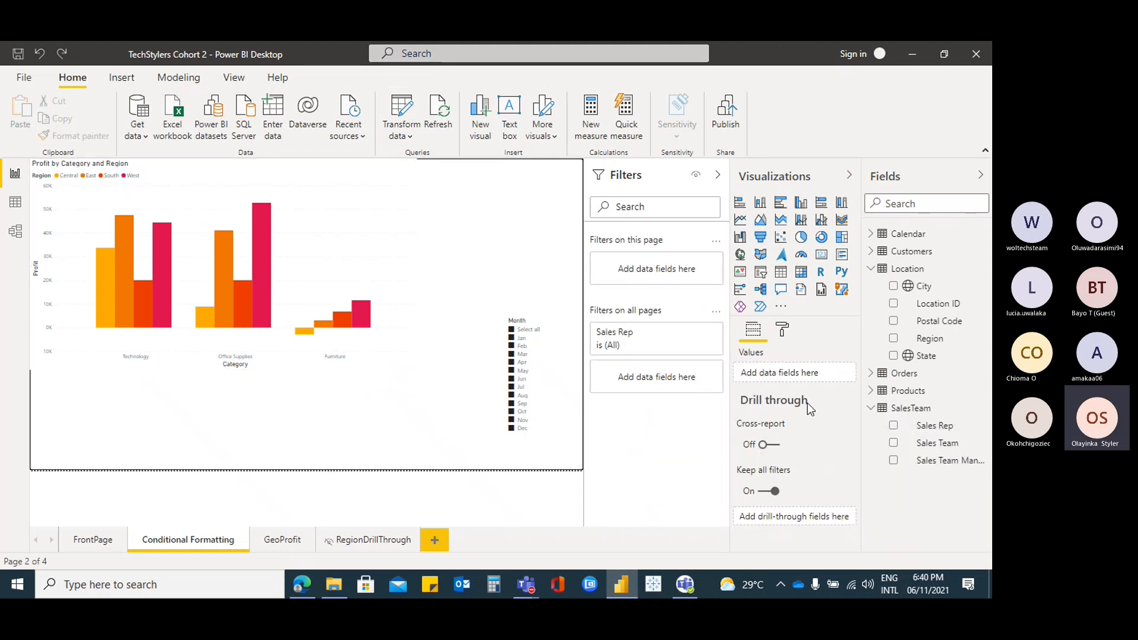
pyautogui.click(782, 329)
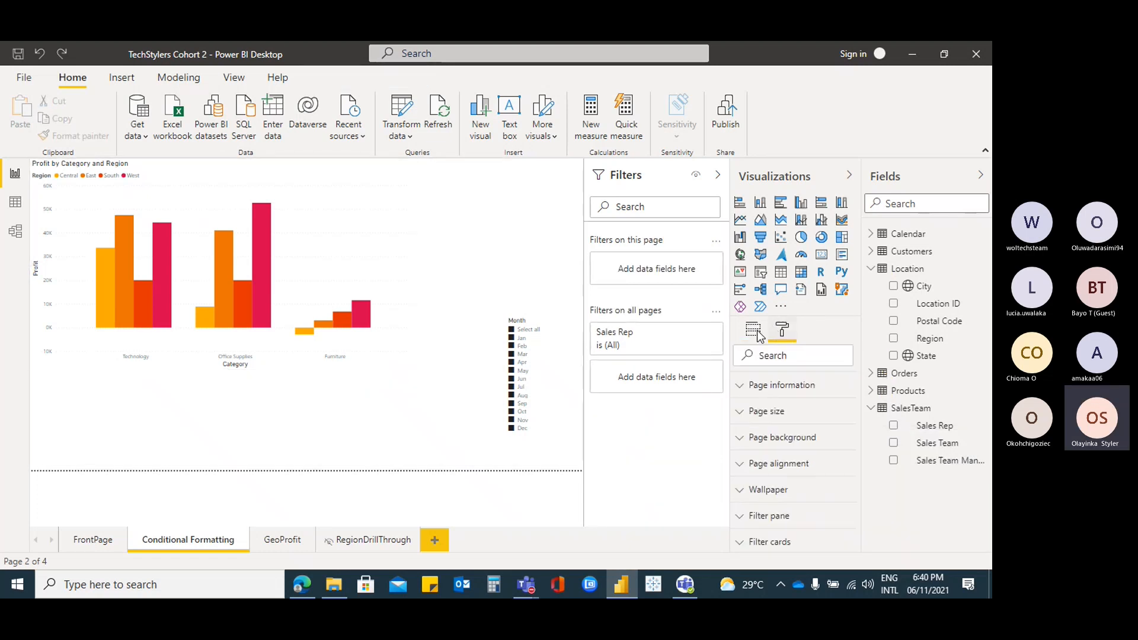
pyautogui.click(375, 237)
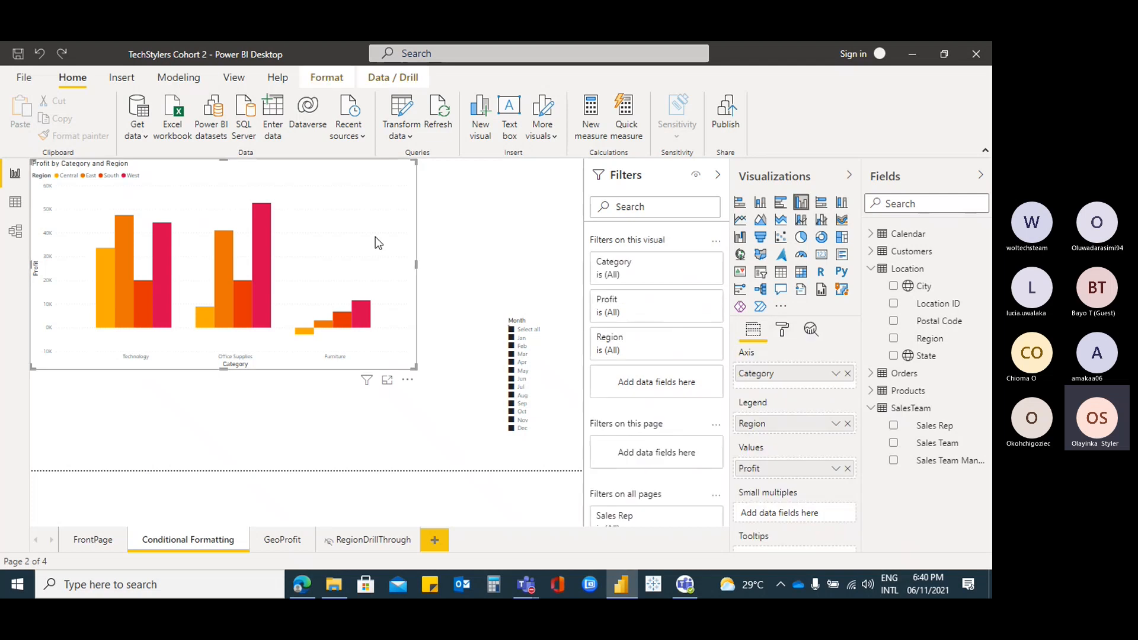
pyautogui.click(837, 424)
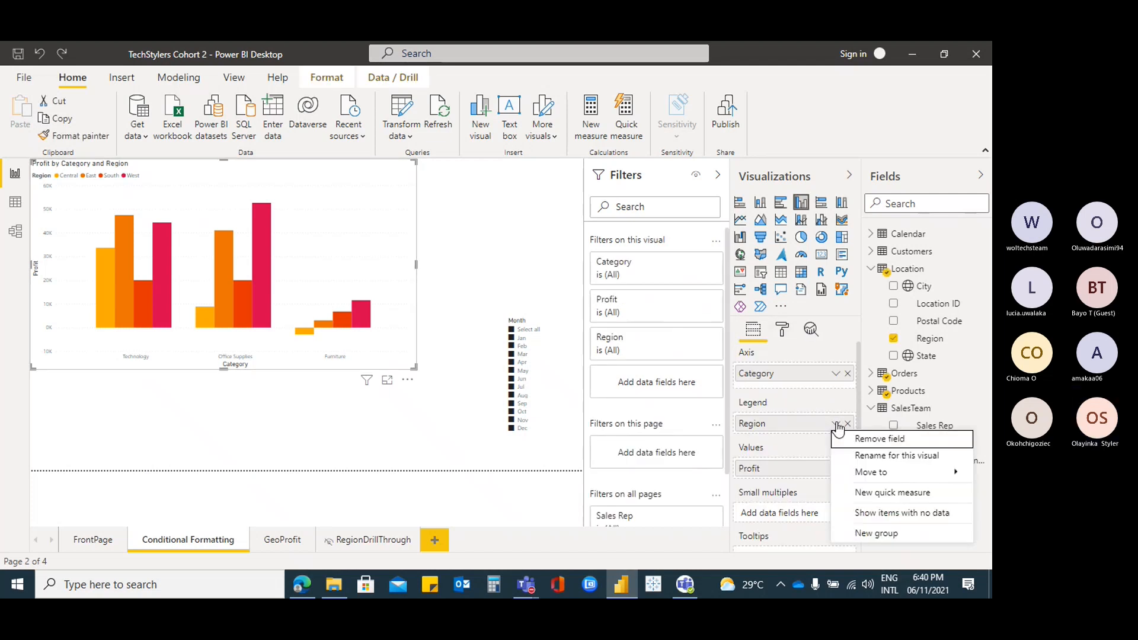
pyautogui.click(783, 330)
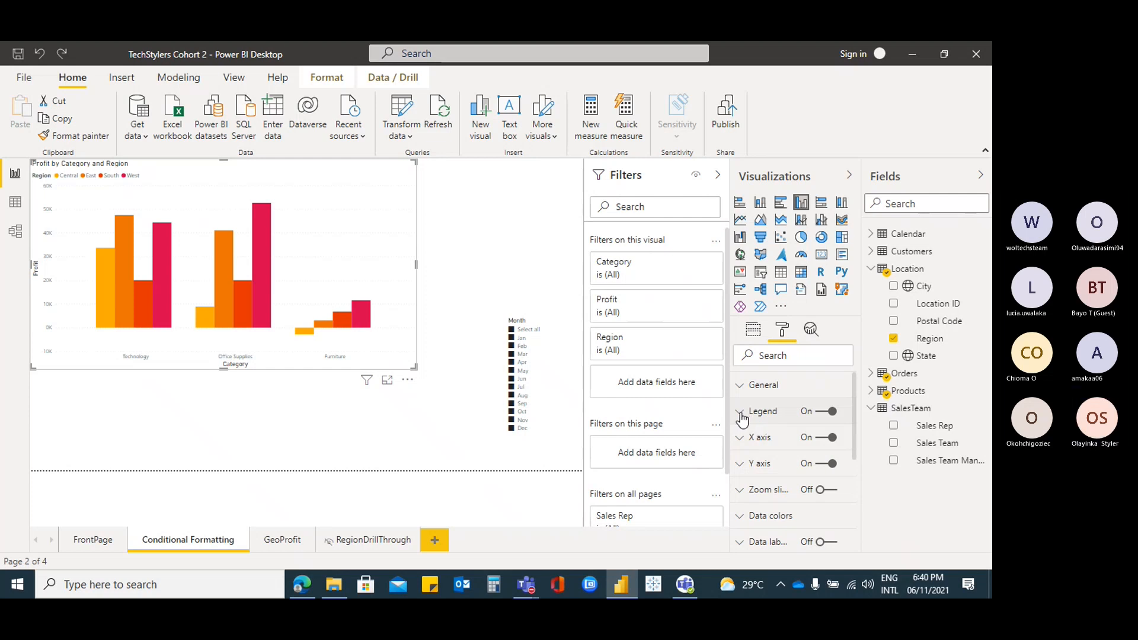
# Review the chart's Legend and X axis format settings
pyautogui.click(745, 415)
pyautogui.scroll(-3, 814, 468)
pyautogui.scroll(-2, 815, 469)
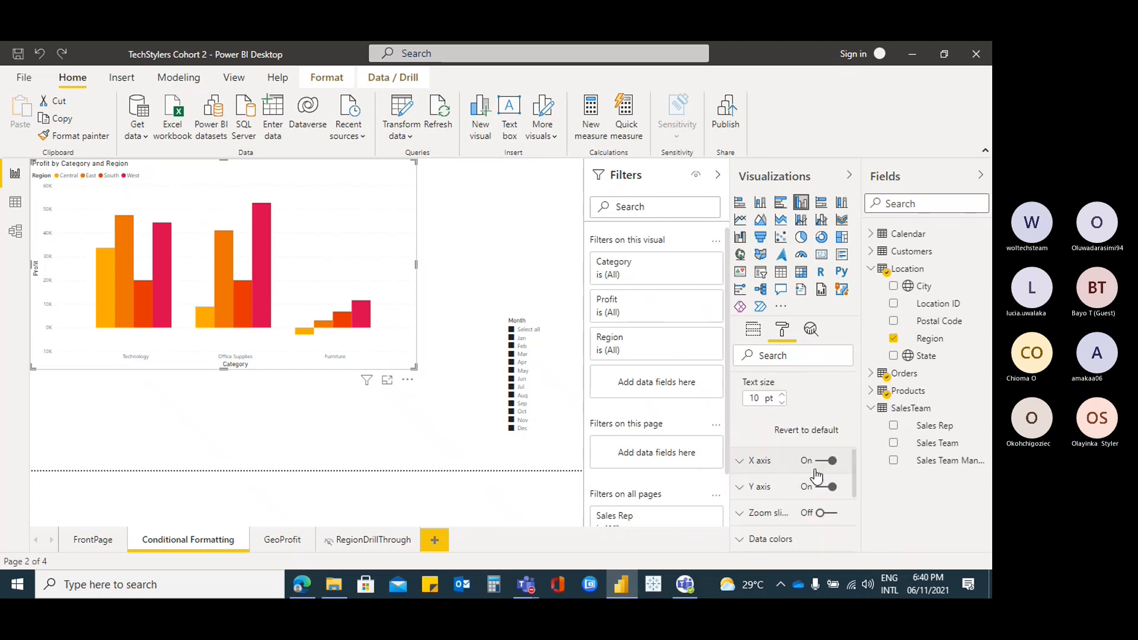
pyautogui.scroll(5, 815, 466)
pyautogui.click(741, 411)
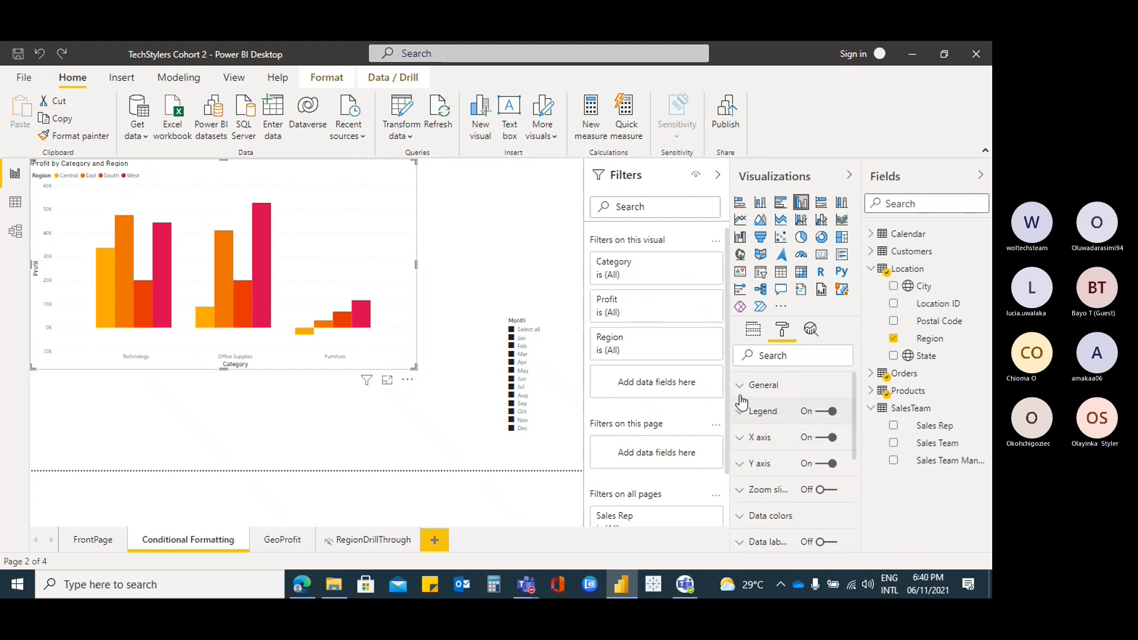
pyautogui.click(740, 440)
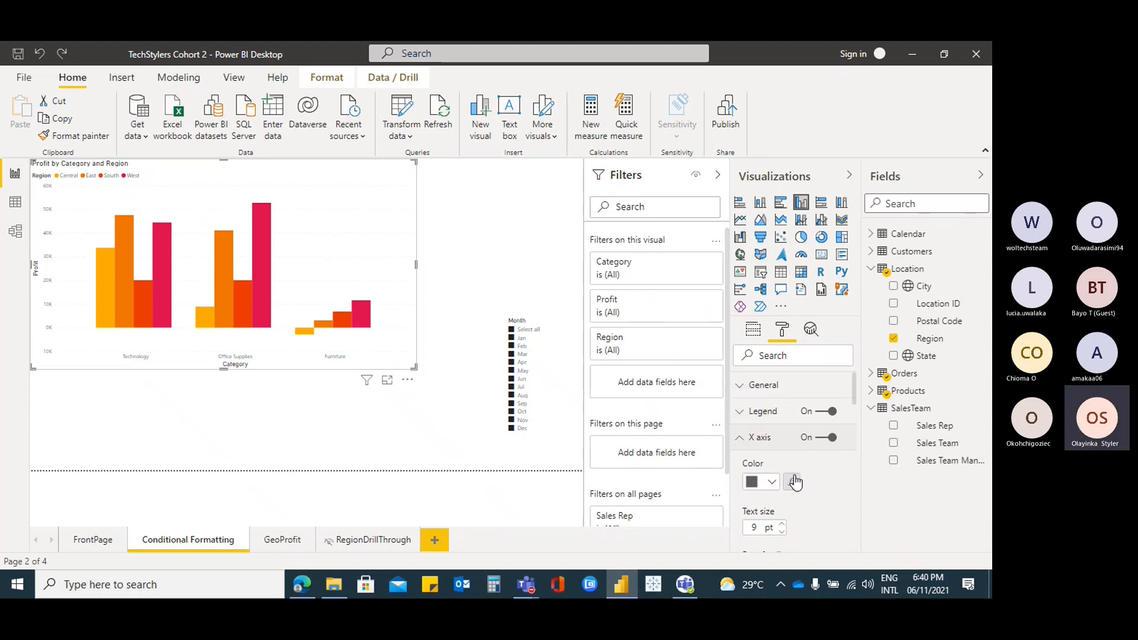
pyautogui.click(741, 439)
# Open the Central region's colour palette and expand the Data labels settings
pyautogui.scroll(-2, 801, 469)
pyautogui.click(740, 444)
pyautogui.scroll(-2, 805, 459)
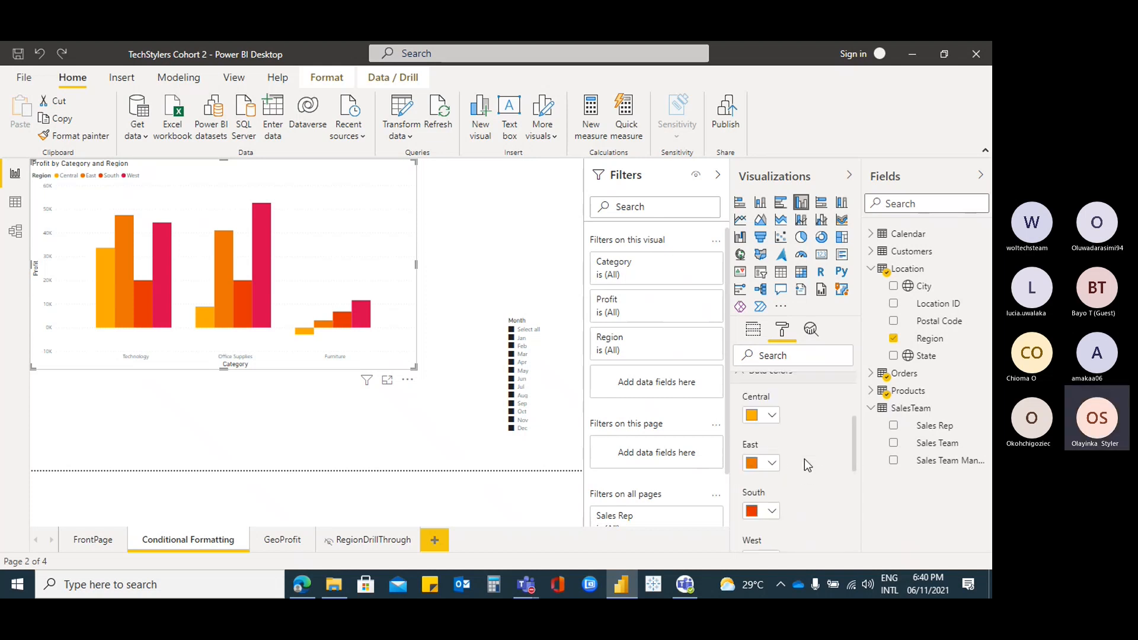
pyautogui.click(773, 416)
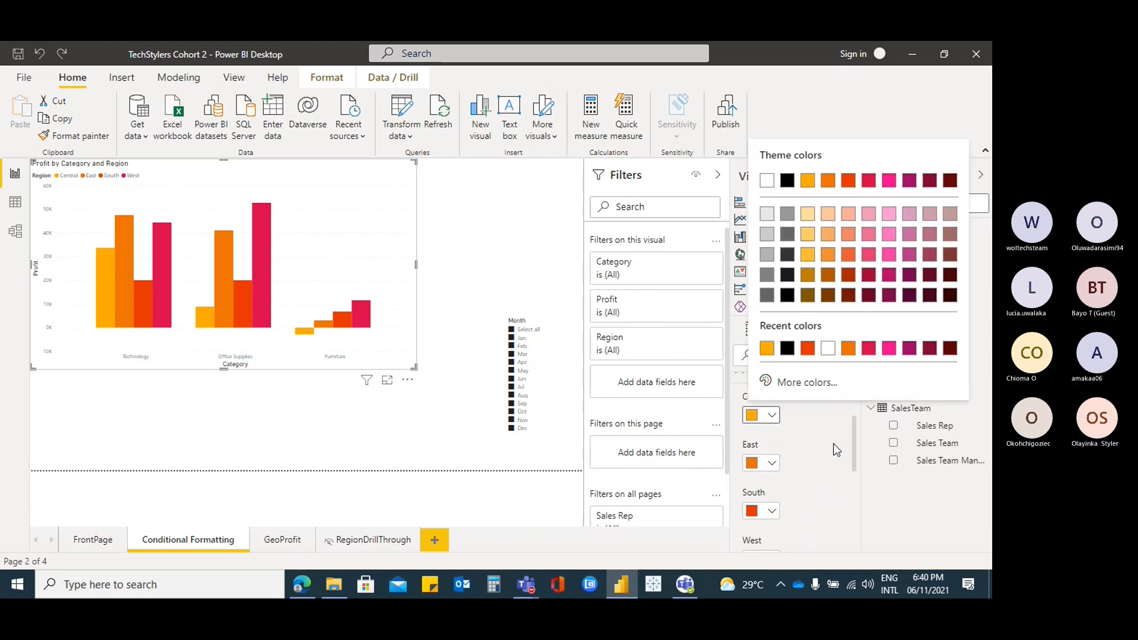
pyautogui.scroll(-3, 834, 444)
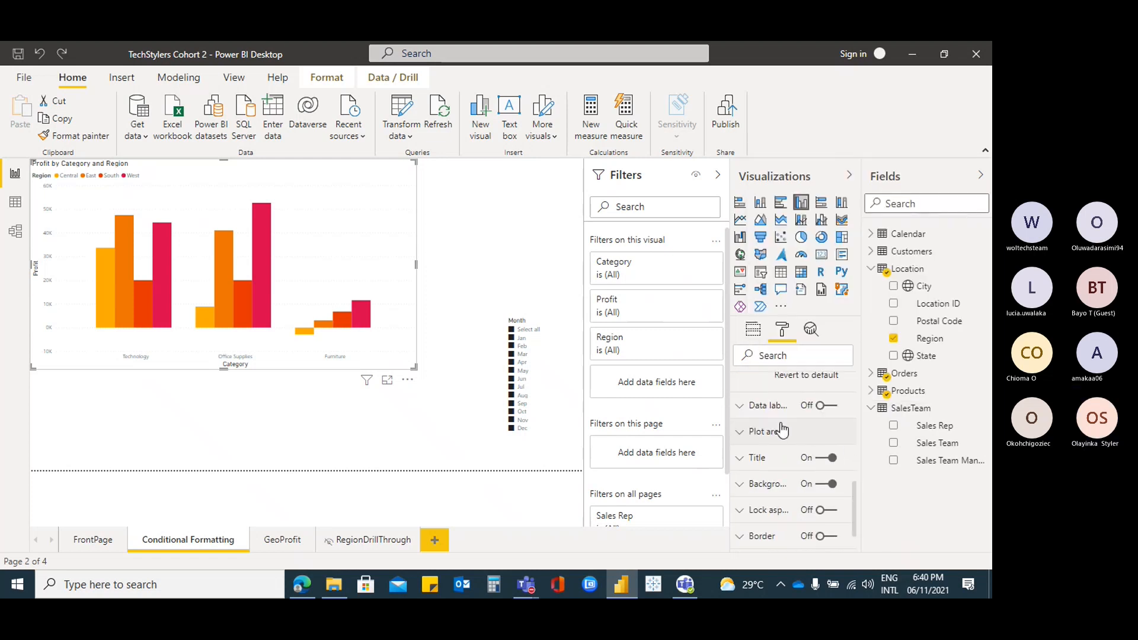
pyautogui.click(742, 413)
# Turn Data labels on so every bar shows its profit value
pyautogui.click(828, 407)
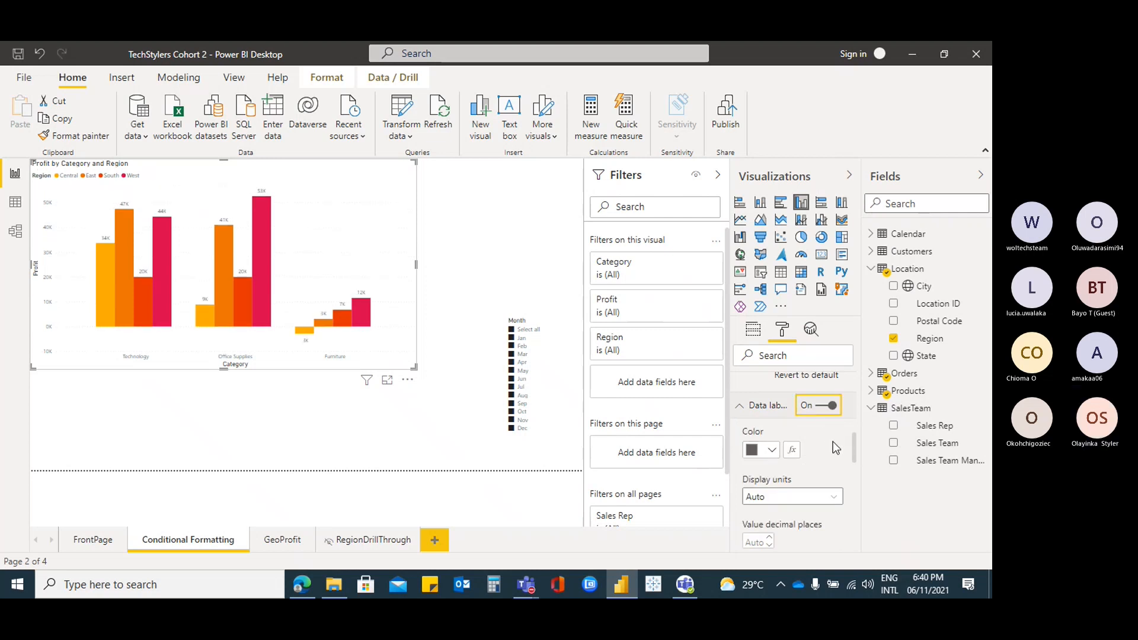
pyautogui.scroll(-3, 834, 442)
pyautogui.scroll(6, 833, 442)
pyautogui.click(751, 445)
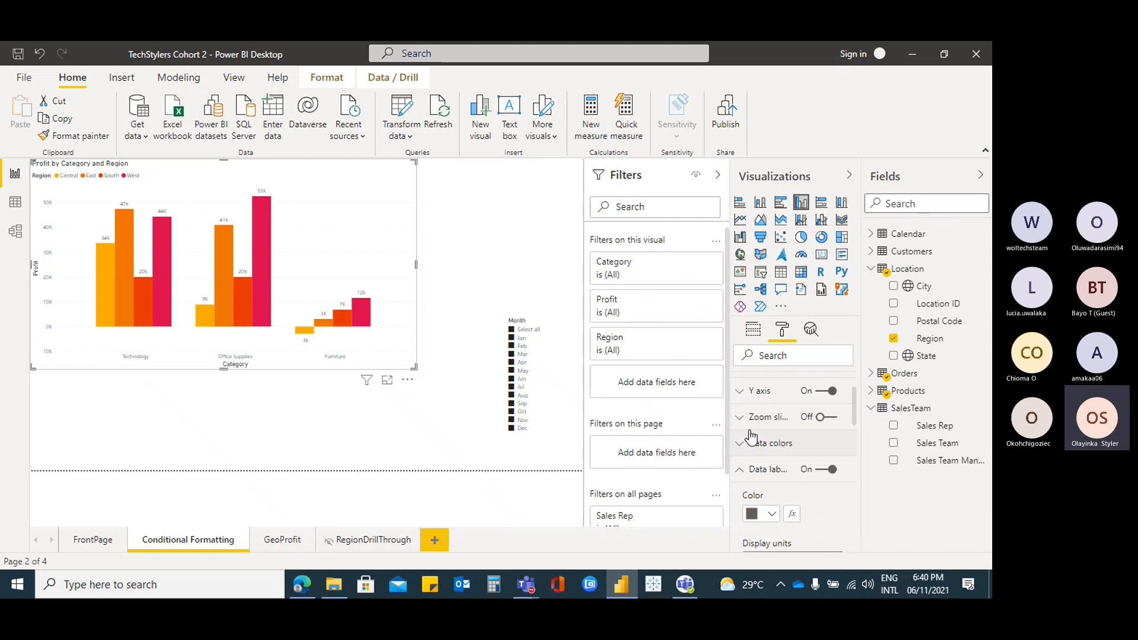
# Flip between the Fields, Format and Analytics panes for the chart
pyautogui.click(754, 332)
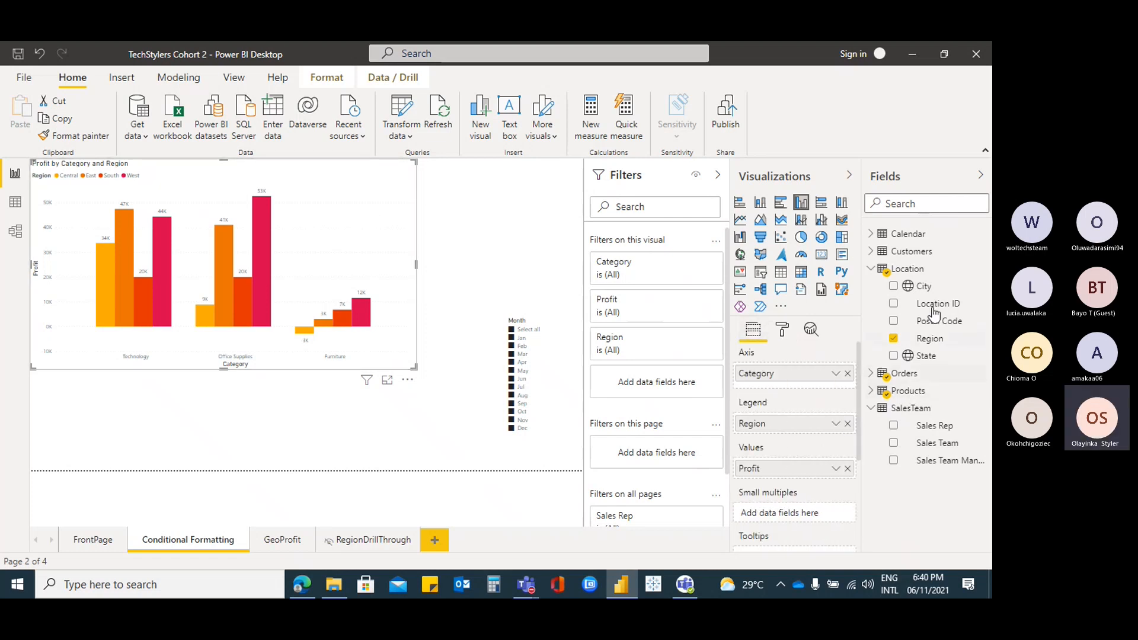
pyautogui.click(783, 330)
pyautogui.click(811, 330)
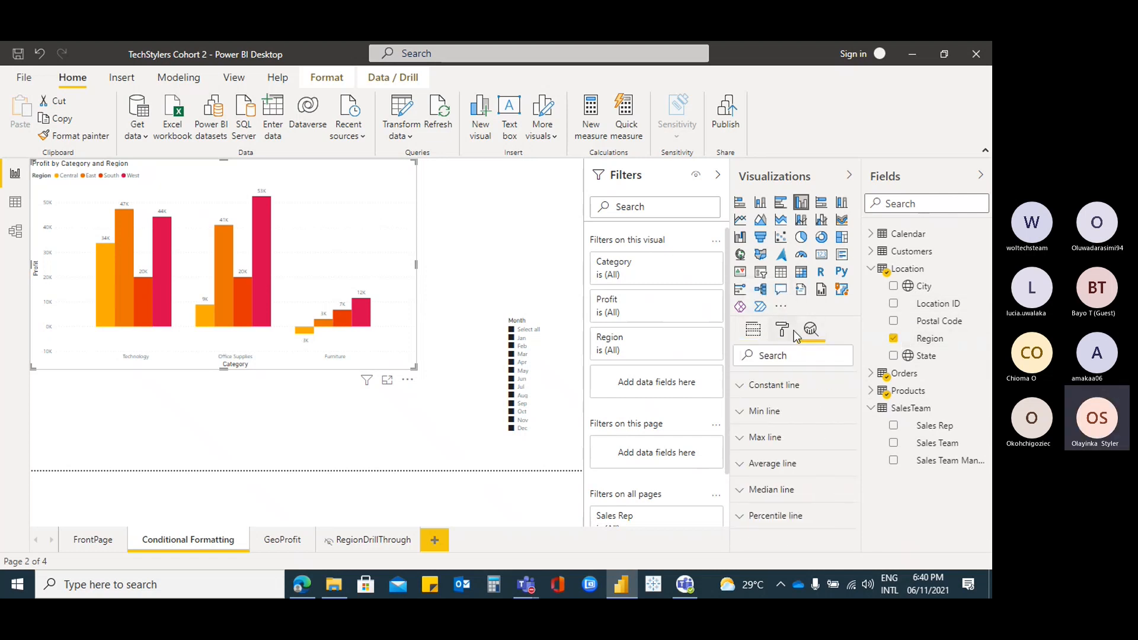
pyautogui.click(783, 331)
pyautogui.scroll(-5, 793, 430)
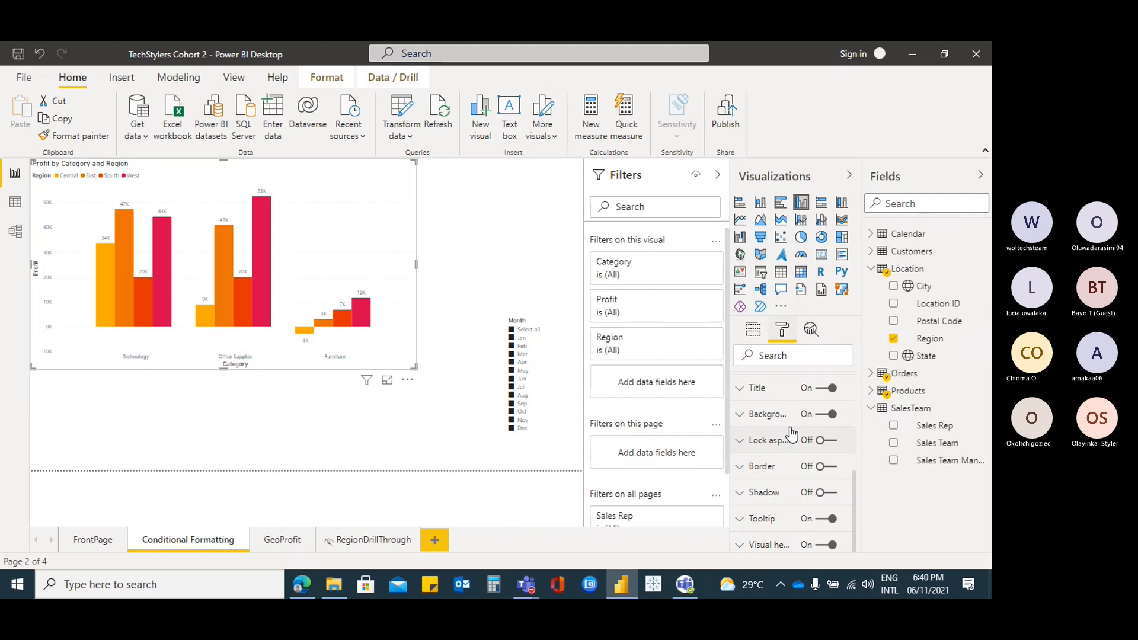
pyautogui.click(753, 330)
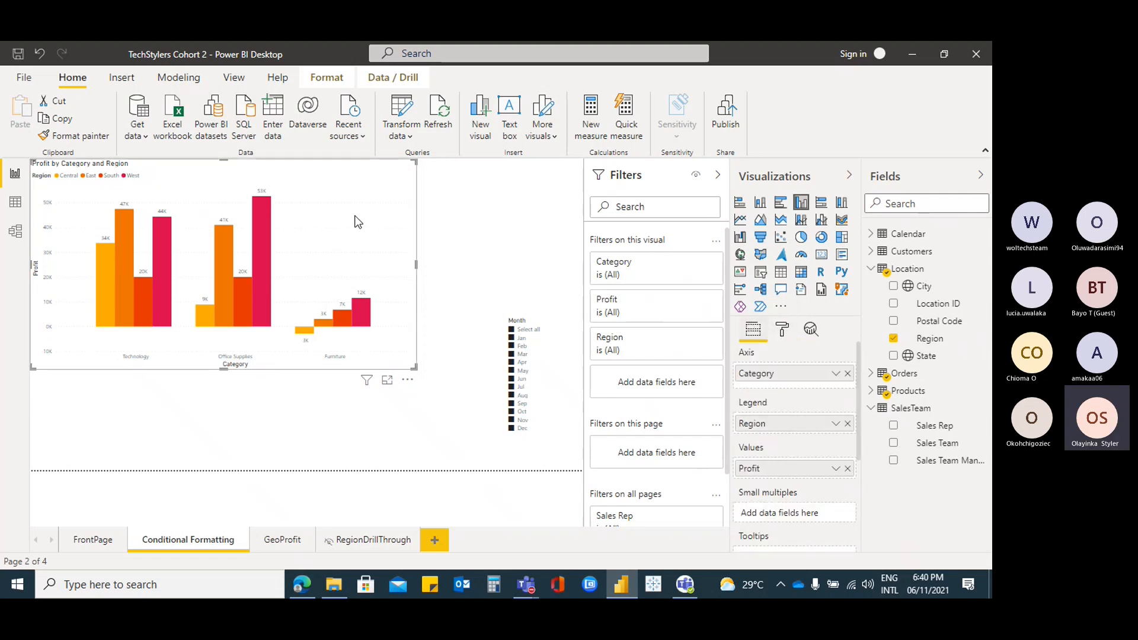
# On FrontPage, select the Quantity, Profit and Count of Sales Rep chart, then view the Calendar table data
pyautogui.click(102, 541)
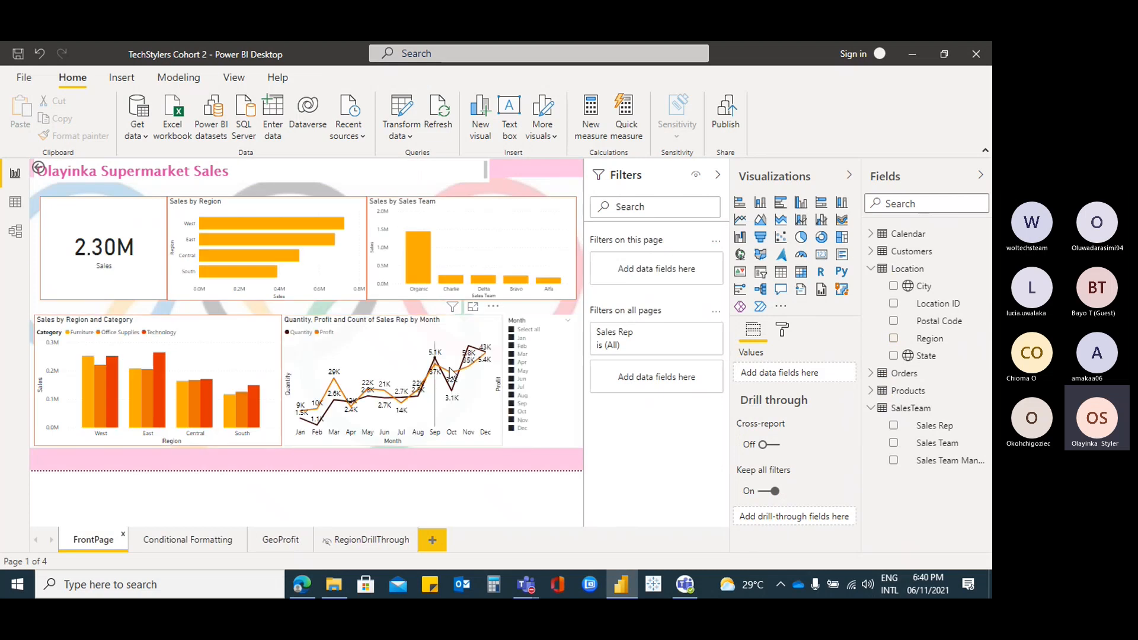
pyautogui.click(492, 323)
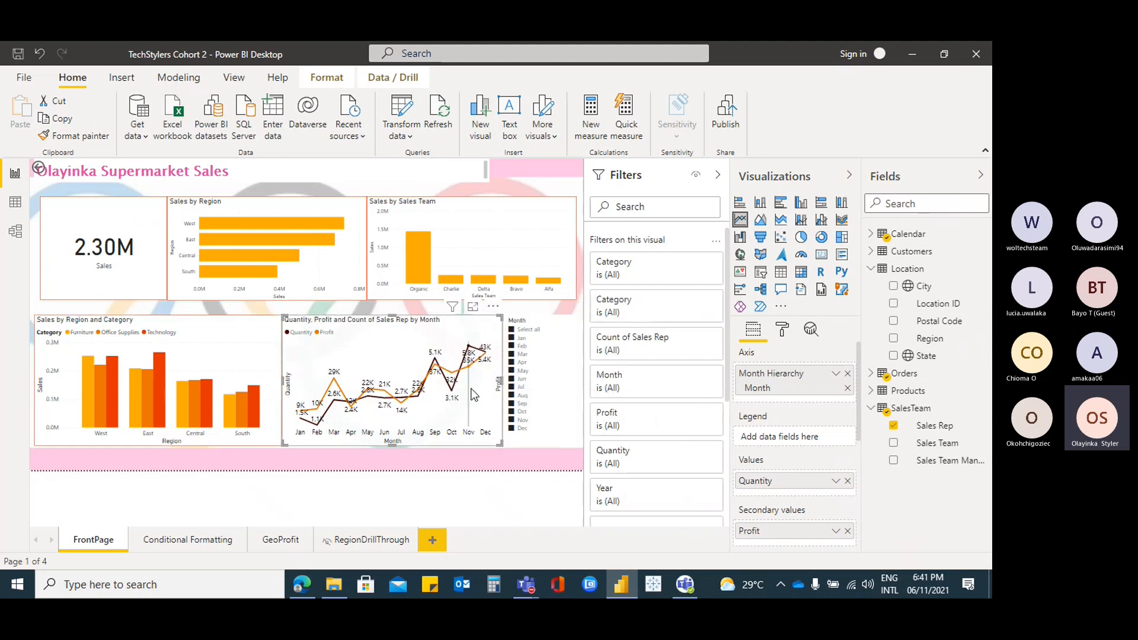
pyautogui.moveTo(485, 389)
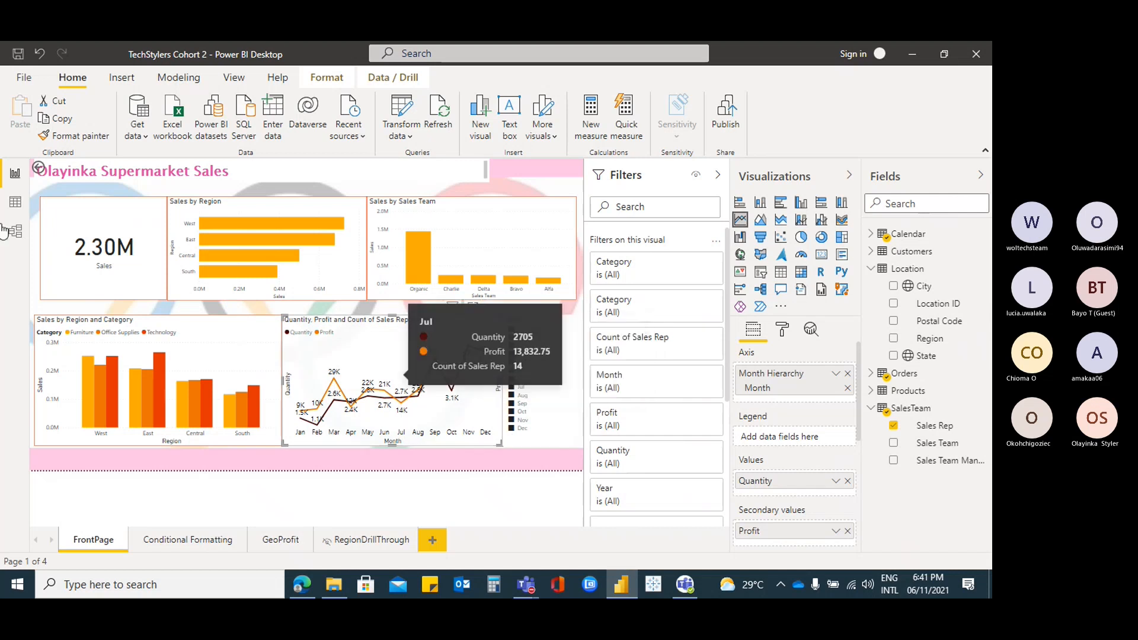
pyautogui.click(15, 204)
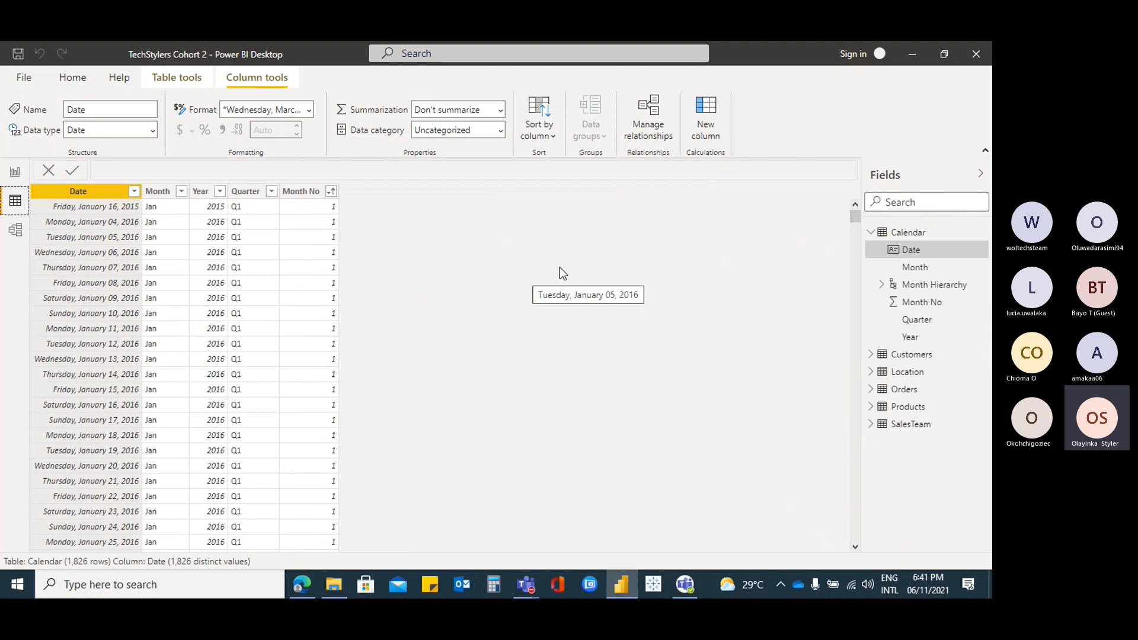
# Try sorting the Month column by Date and dismiss the resulting error
pyautogui.click(159, 194)
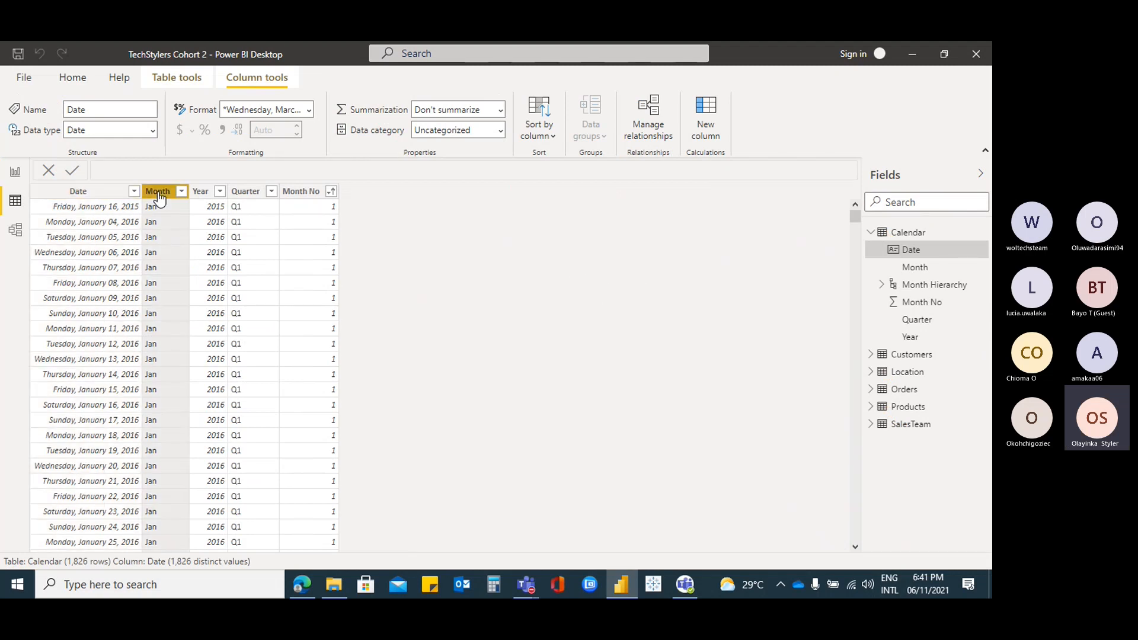
pyautogui.click(553, 141)
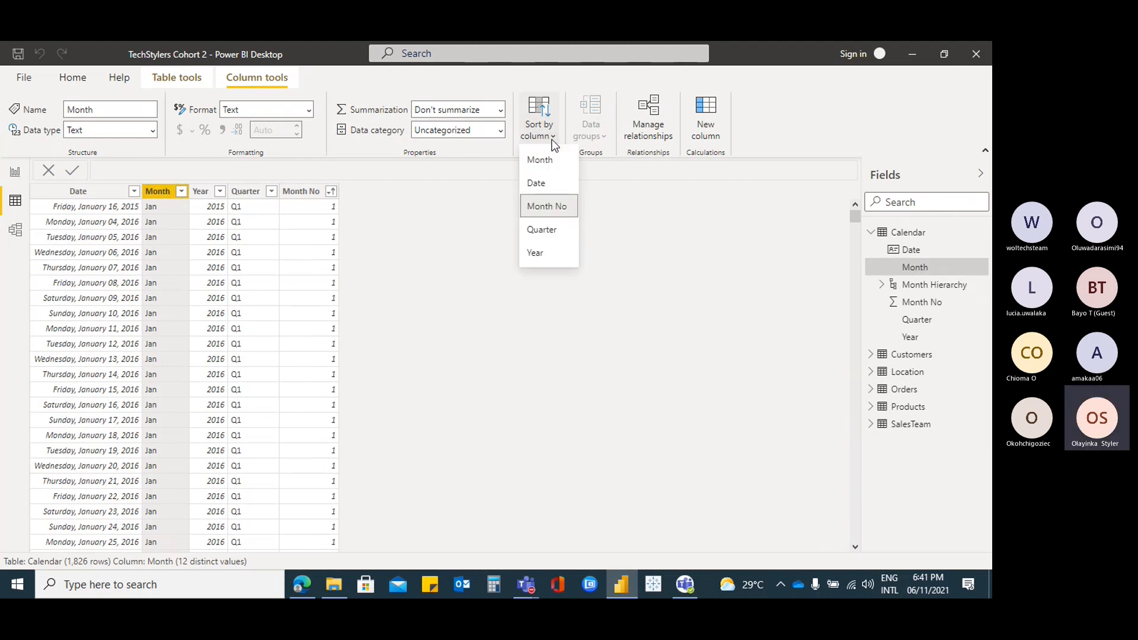
pyautogui.click(551, 187)
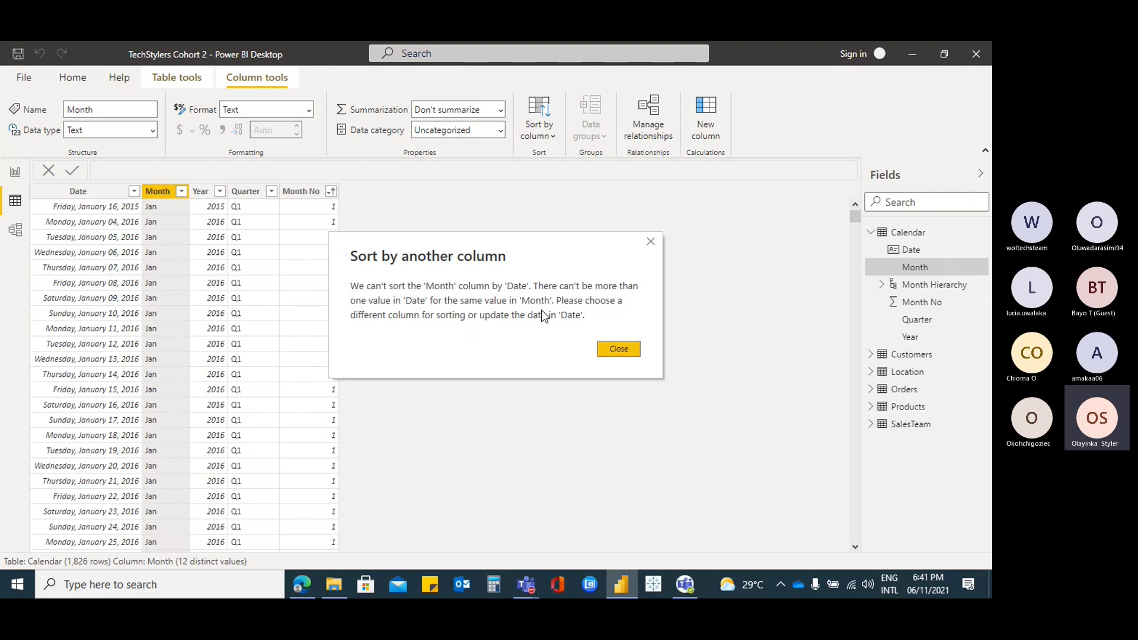
pyautogui.click(610, 353)
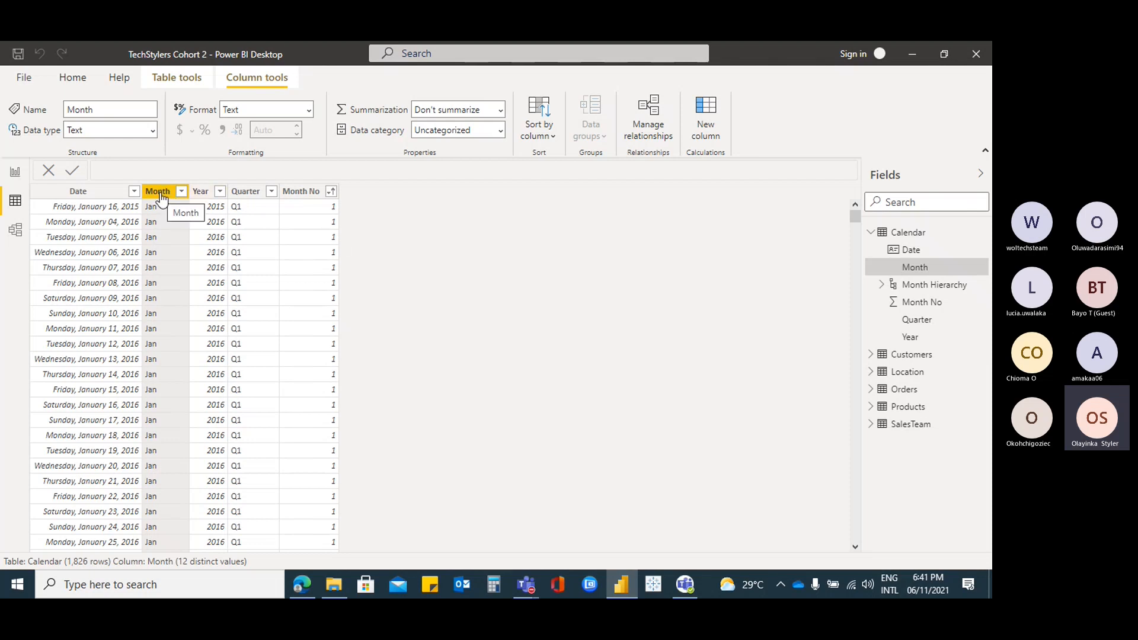
# Sort the Month column by Month No and go back to the report
pyautogui.click(331, 192)
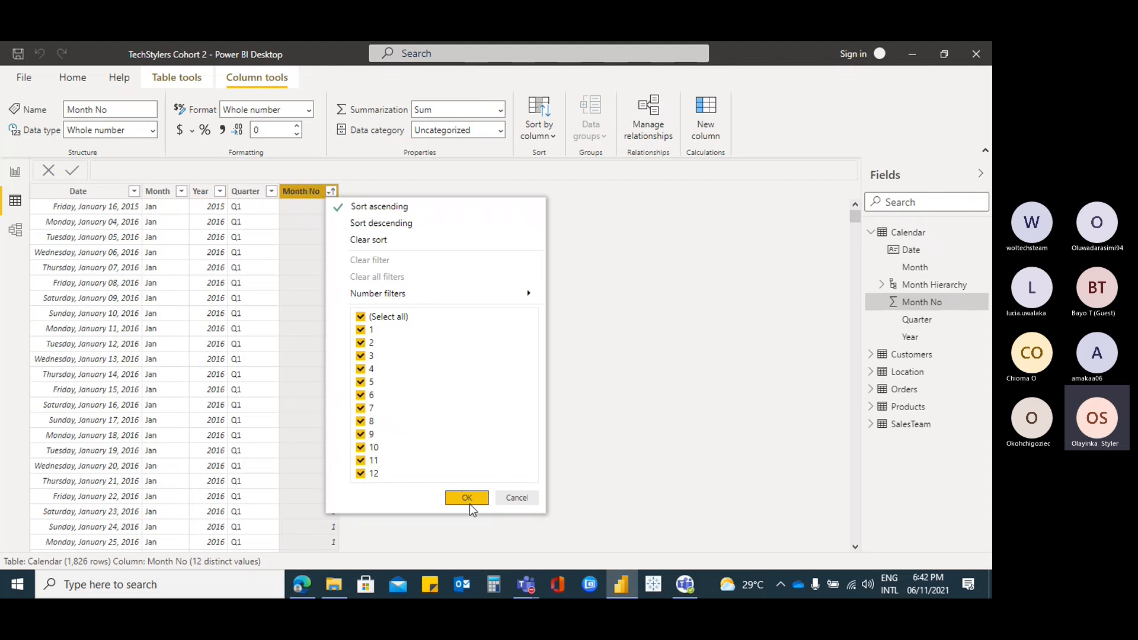
pyautogui.click(467, 498)
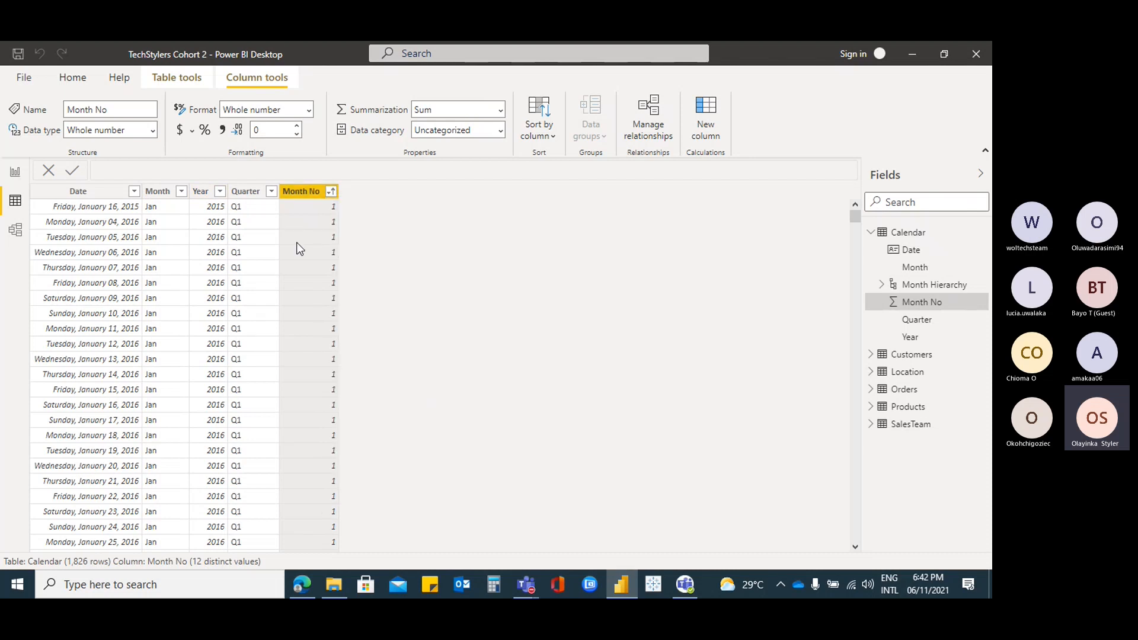
pyautogui.click(157, 196)
pyautogui.click(546, 135)
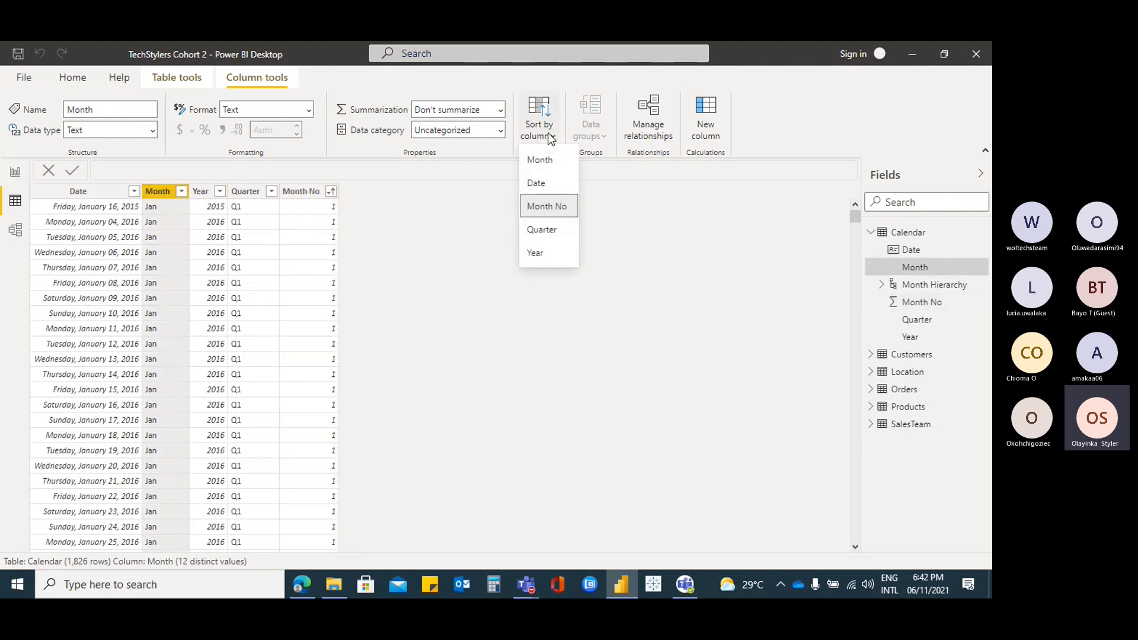
pyautogui.click(547, 207)
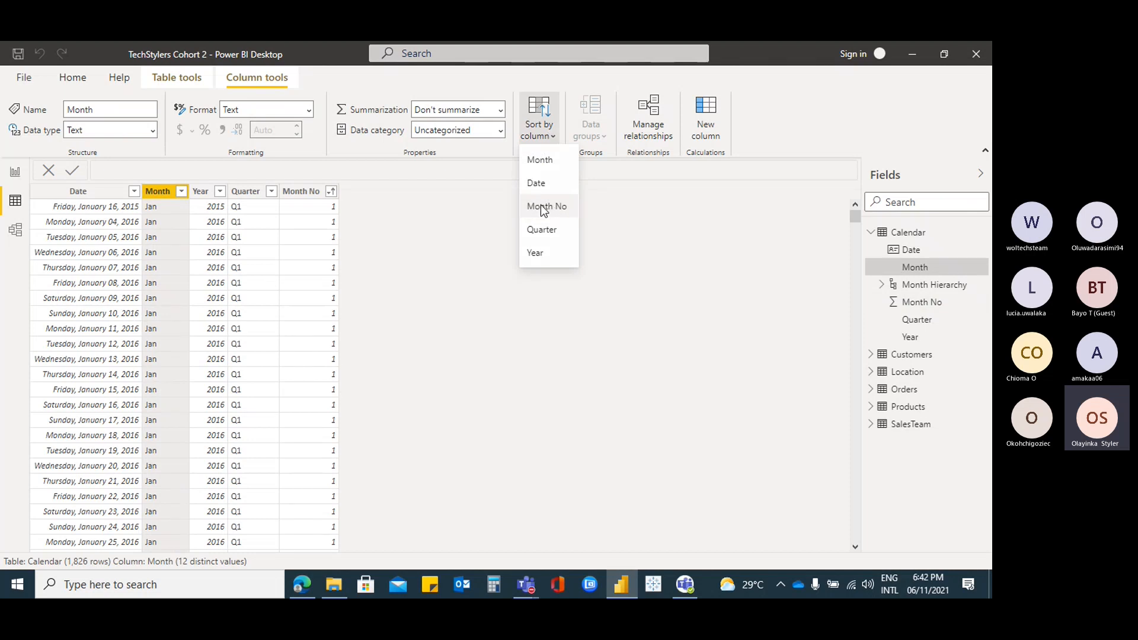
pyautogui.click(15, 175)
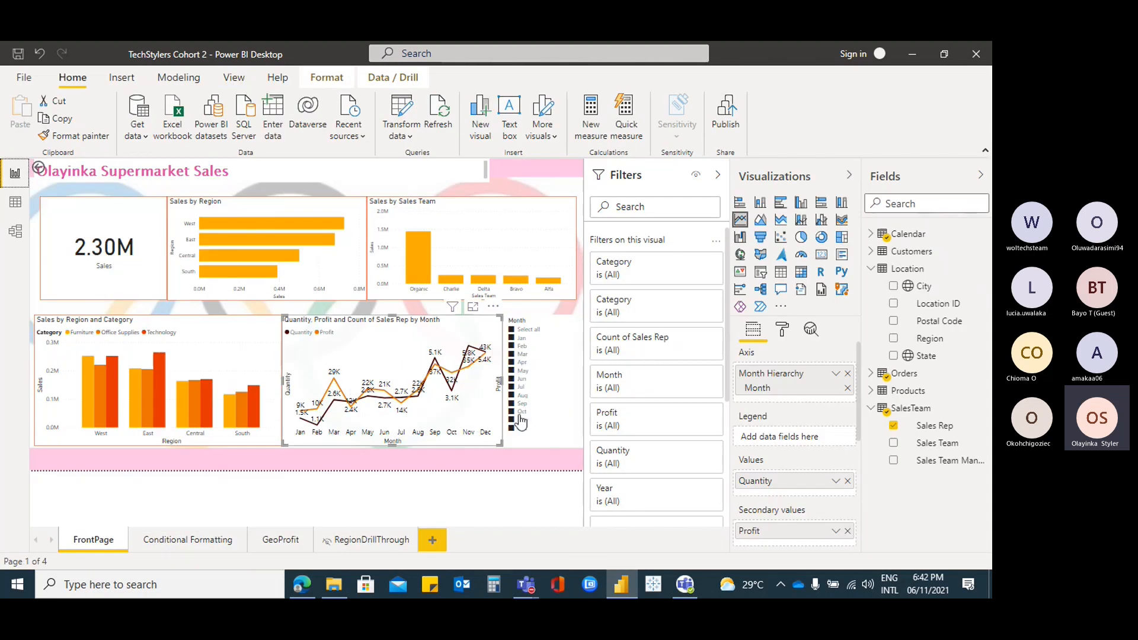
# Convert the Conditional Formatting page's Profit by Category and Region chart into a matrix
pyautogui.click(202, 539)
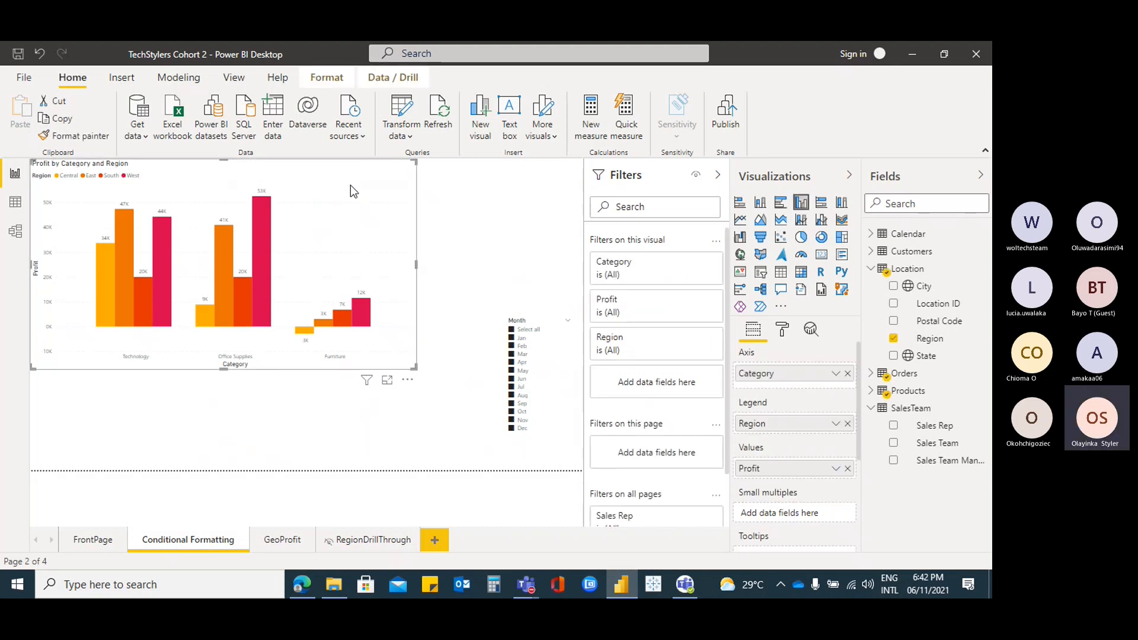
pyautogui.click(801, 274)
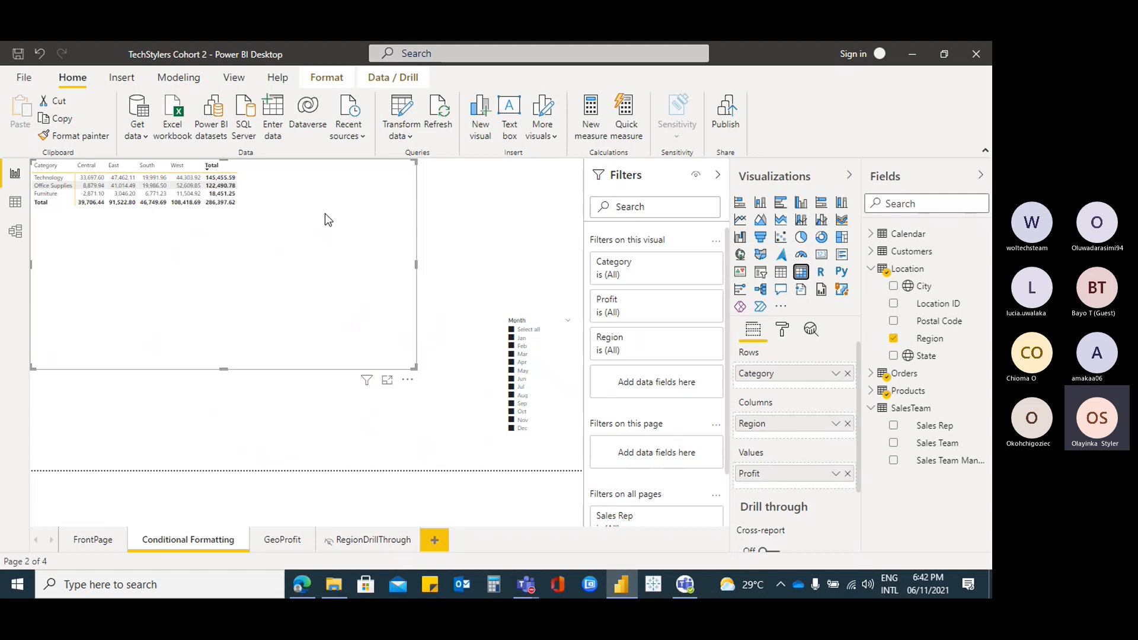
# Shrink the profit matrix visual slightly while its format settings are shown
pyautogui.click(790, 333)
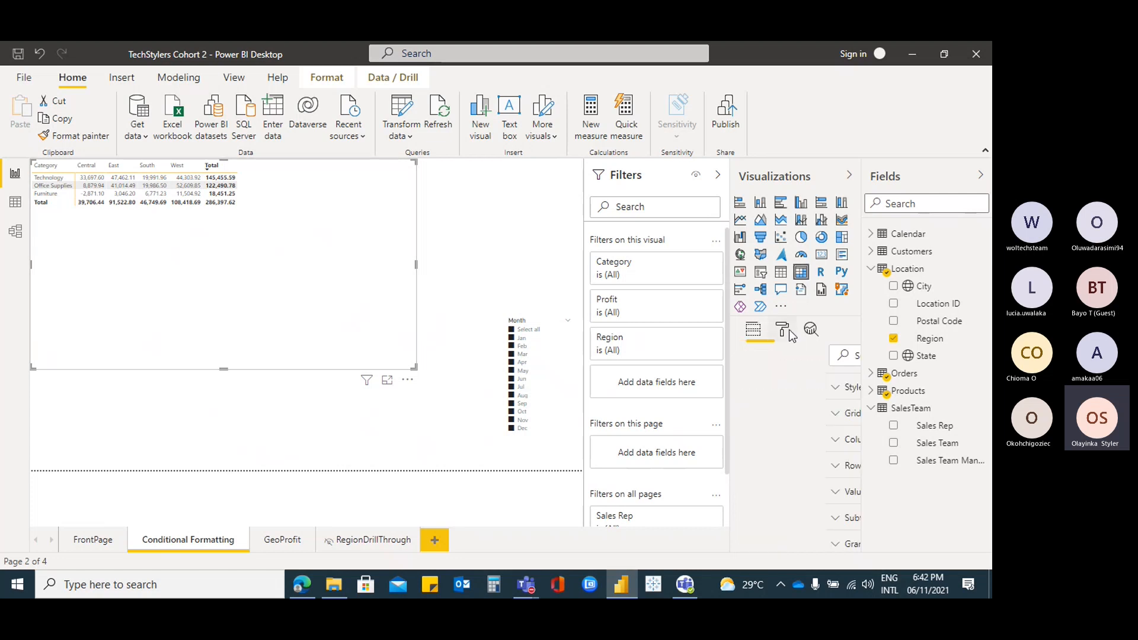
pyautogui.click(756, 333)
pyautogui.click(783, 334)
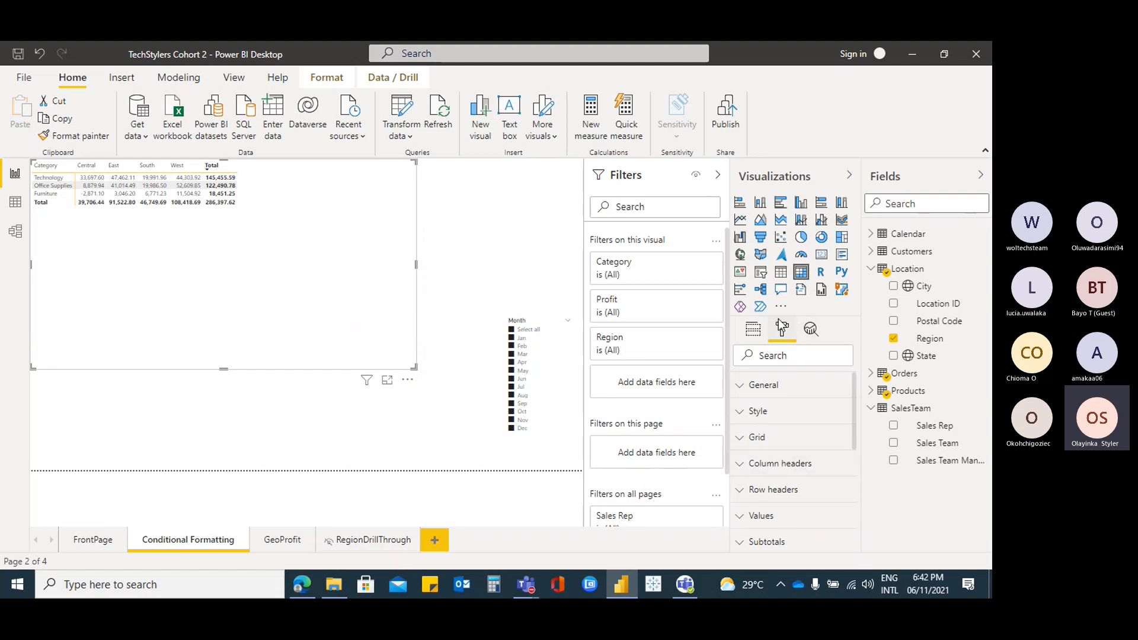
pyautogui.scroll(-5, 795, 414)
pyautogui.scroll(5, 796, 417)
pyautogui.moveTo(415, 369); pyautogui.dragTo(376, 350)
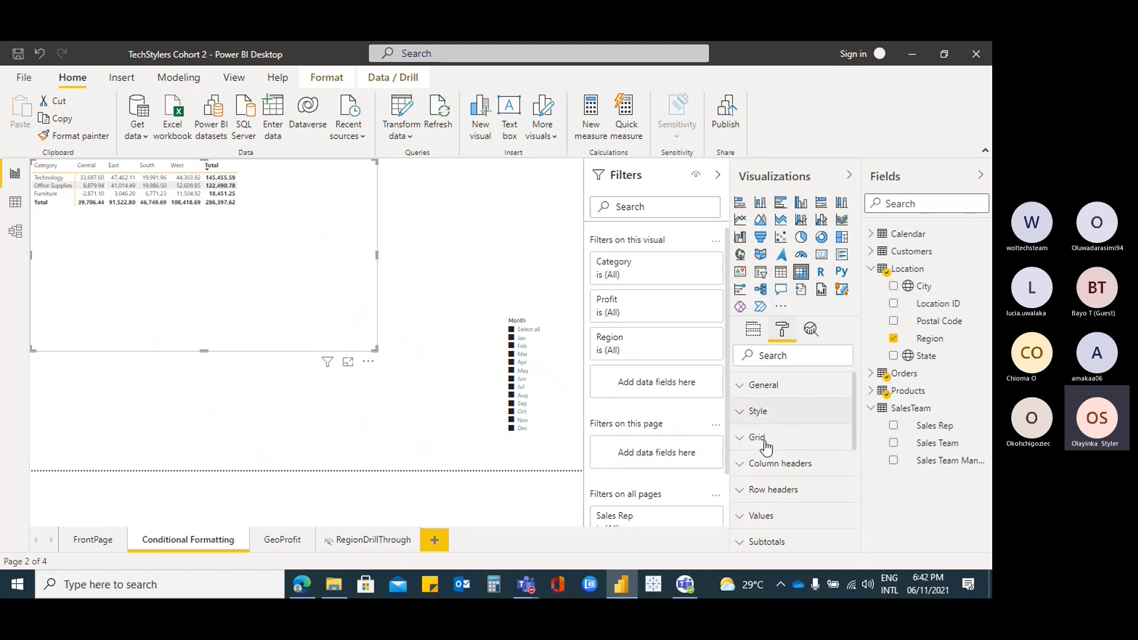
# Raise the matrix Grid text size to 18 pt
pyautogui.click(744, 446)
pyautogui.scroll(-10, 802, 469)
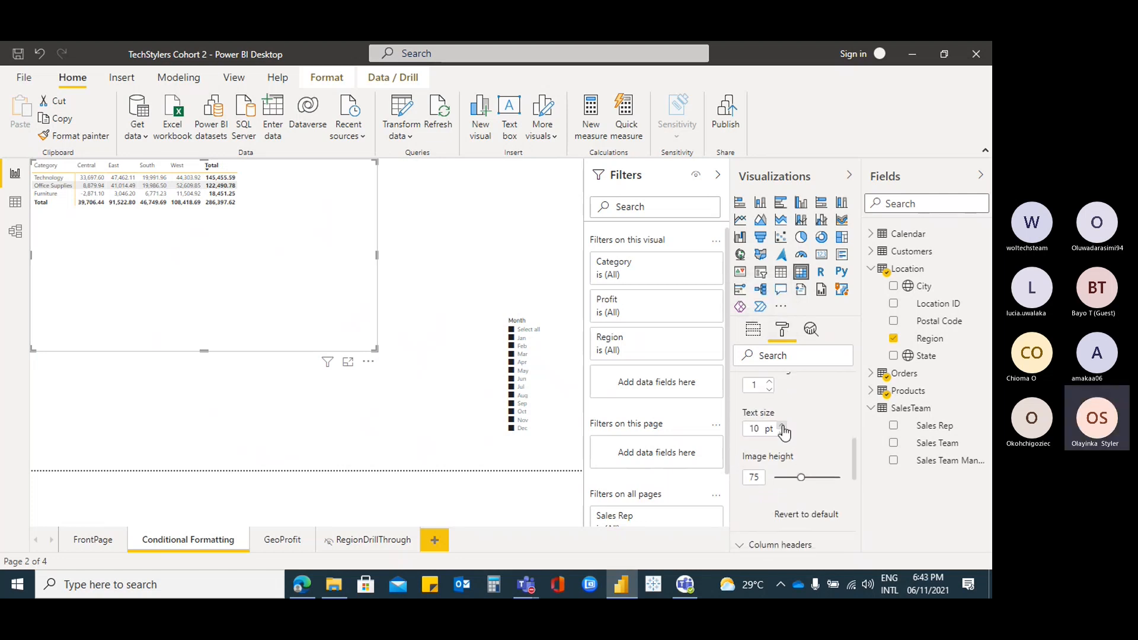
pyautogui.click(783, 427)
pyautogui.click(784, 427)
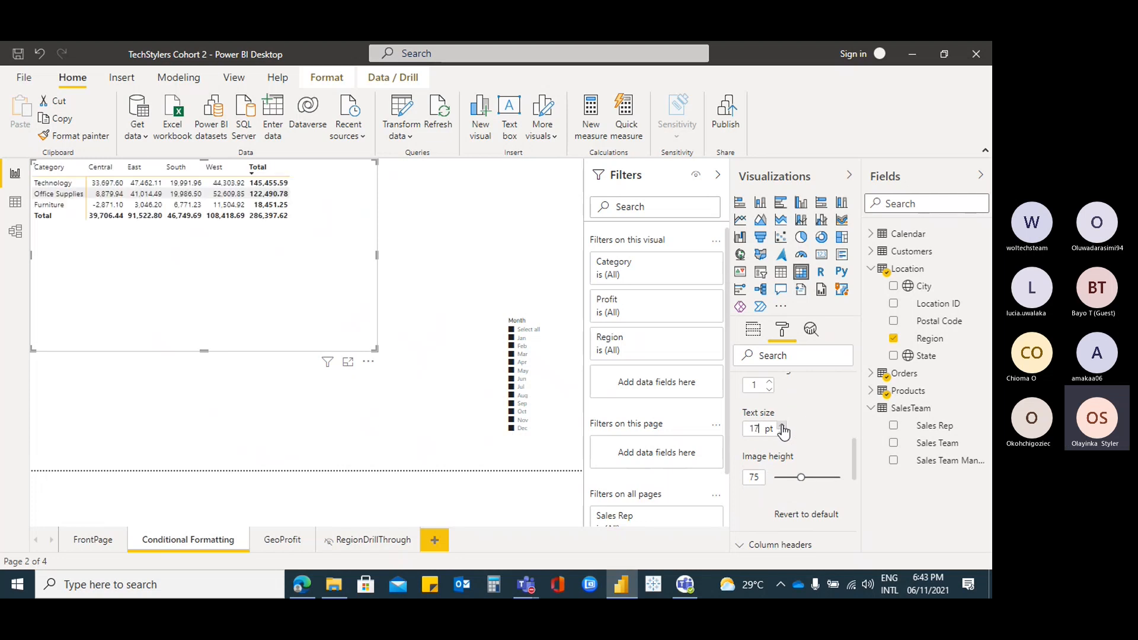
pyautogui.click(783, 427)
pyautogui.click(783, 426)
pyautogui.click(784, 426)
pyautogui.click(783, 427)
pyautogui.click(783, 426)
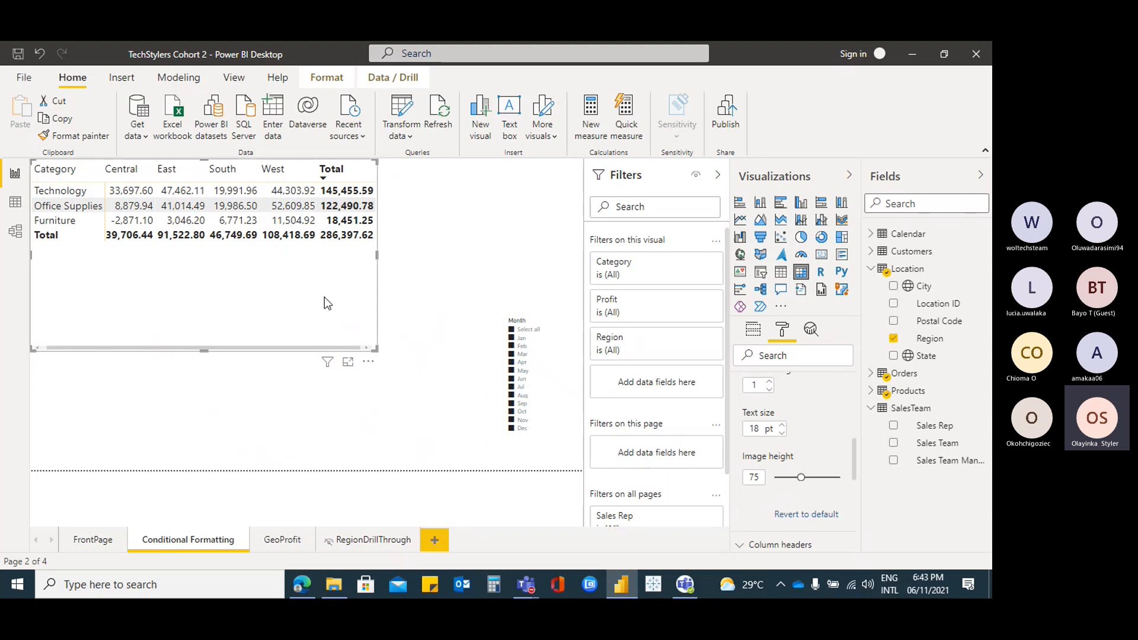
pyautogui.click(753, 333)
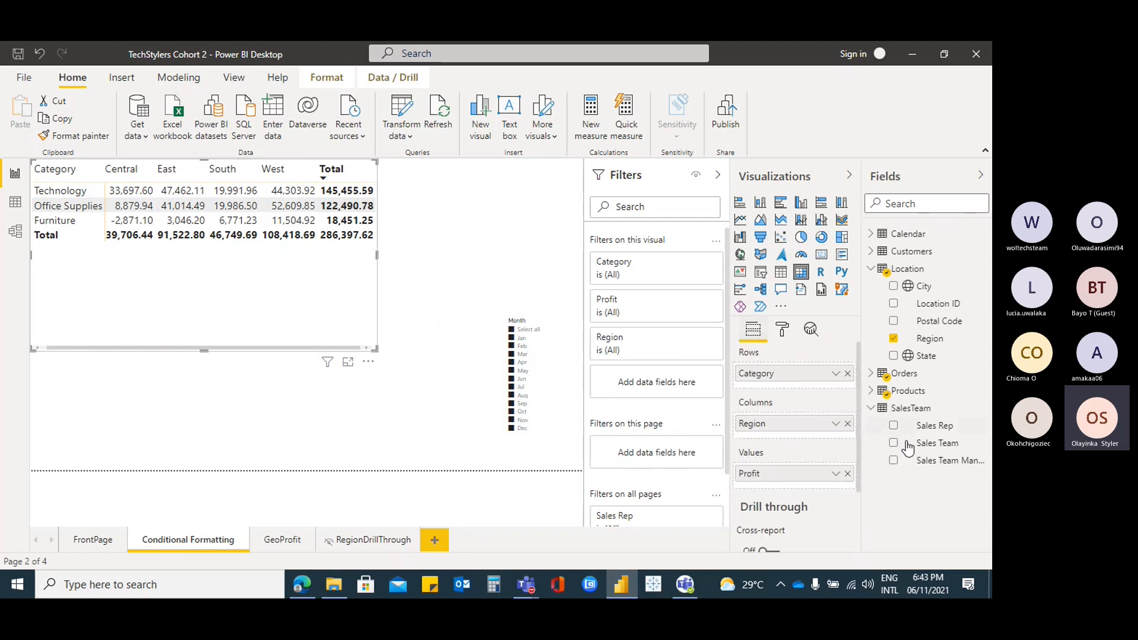
# Replace Region and Category with Product Name in the matrix rows and enlarge the matrix
pyautogui.click(848, 424)
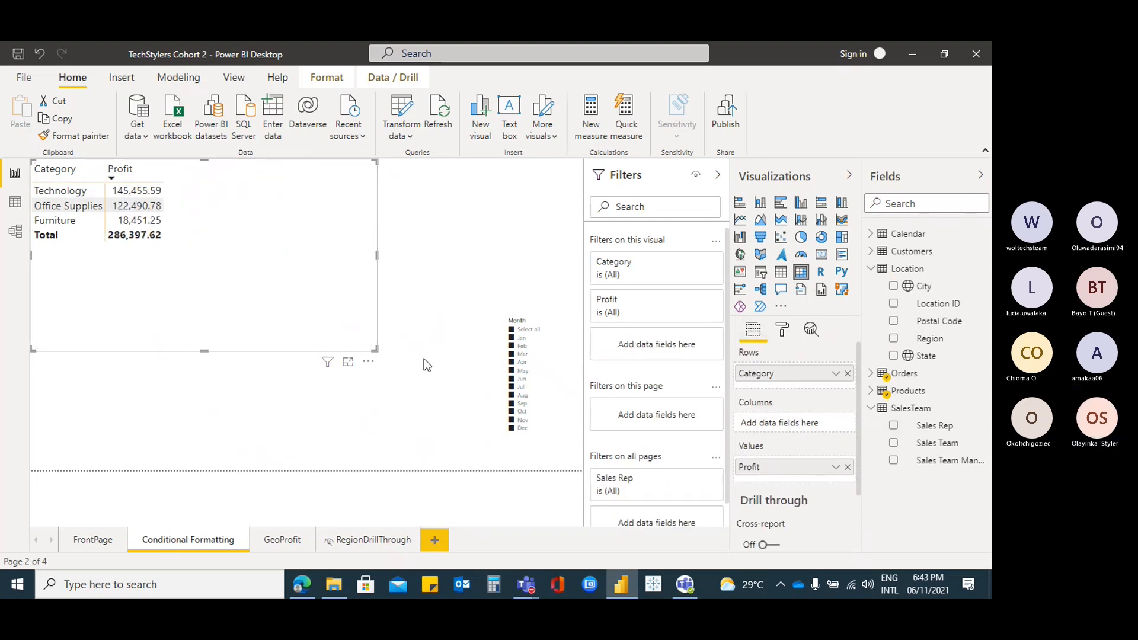
pyautogui.moveTo(373, 354); pyautogui.dragTo(186, 338)
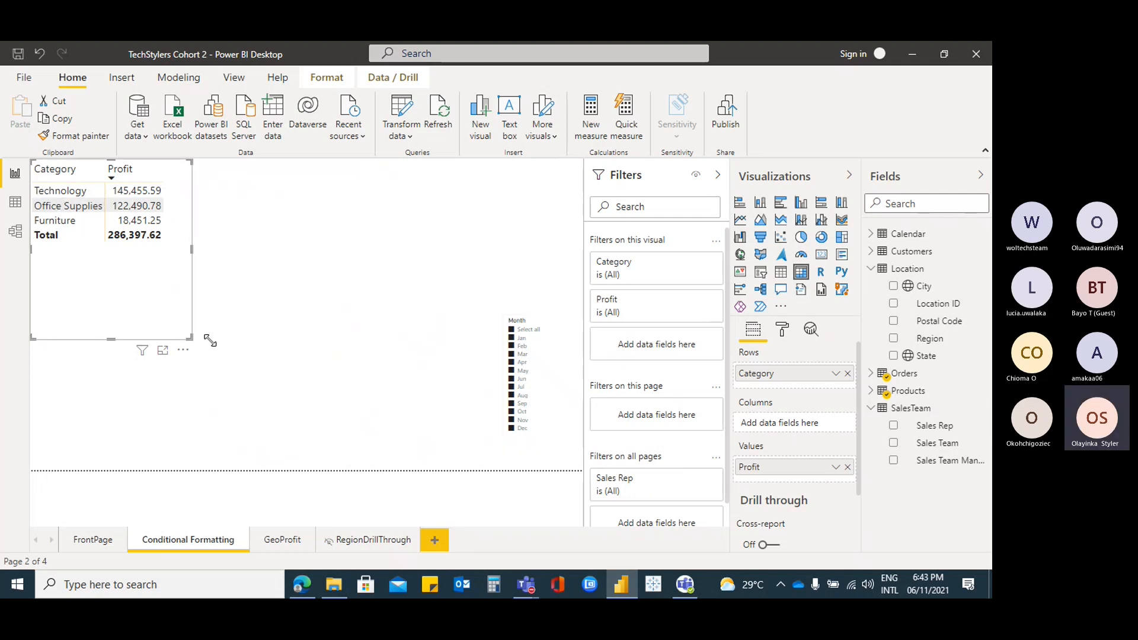
pyautogui.click(870, 391)
pyautogui.click(894, 408)
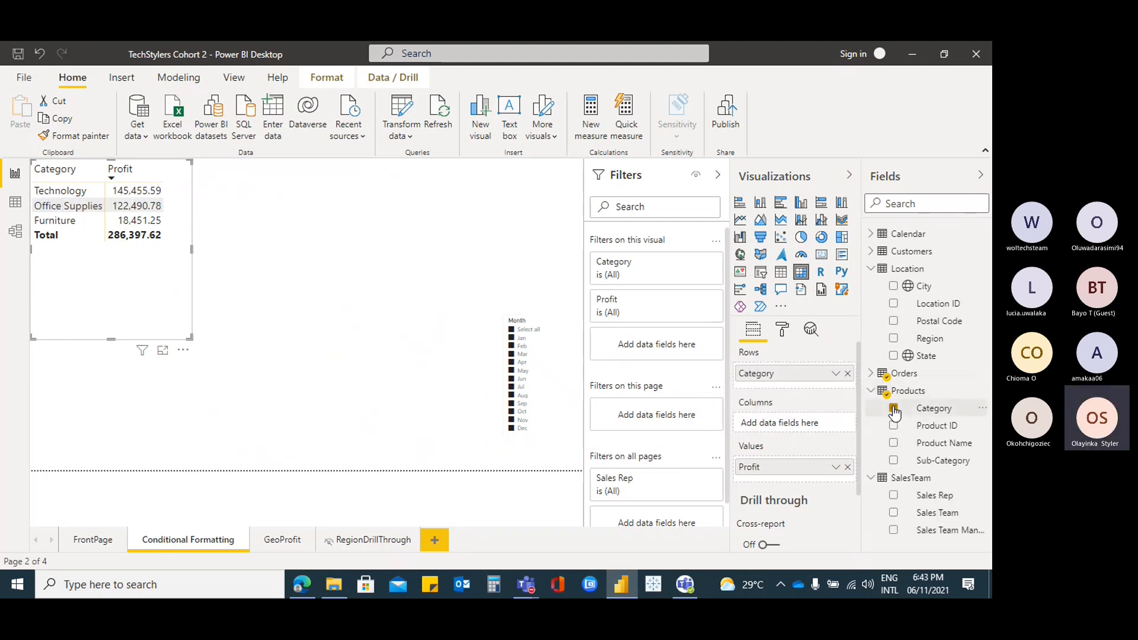
pyautogui.click(894, 444)
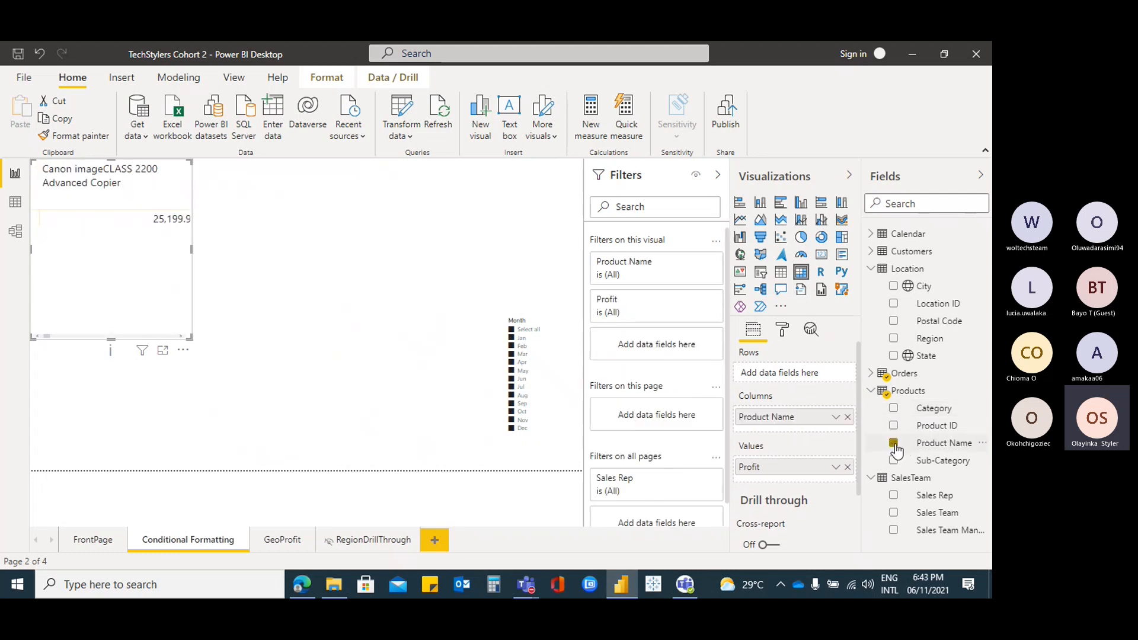
pyautogui.moveTo(788, 423); pyautogui.dragTo(787, 372)
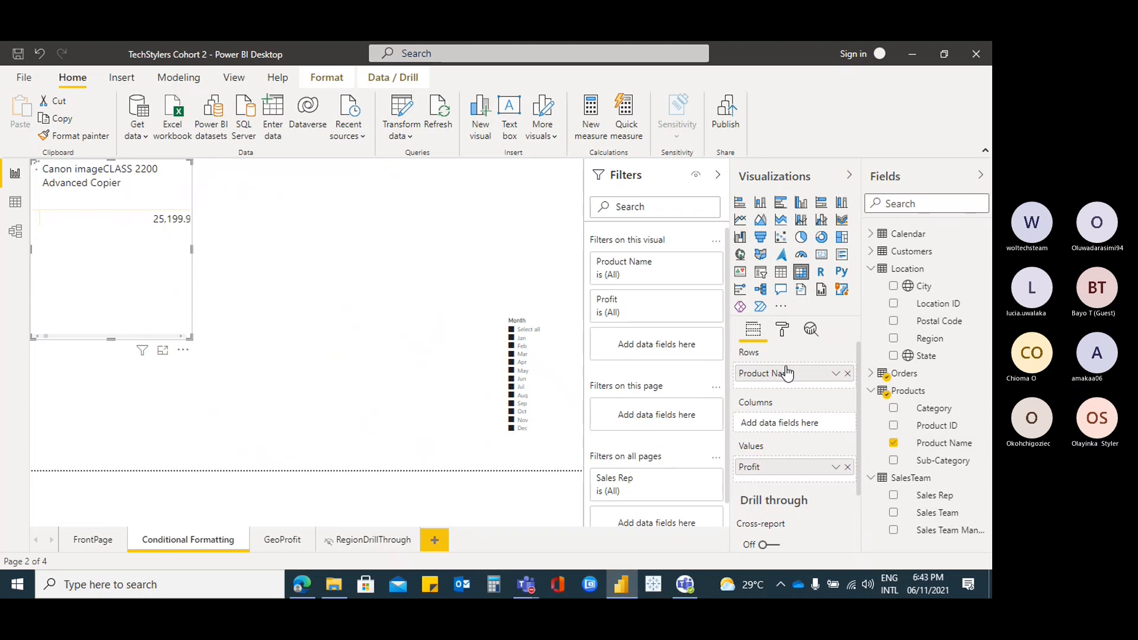
pyautogui.moveTo(189, 337); pyautogui.dragTo(373, 455)
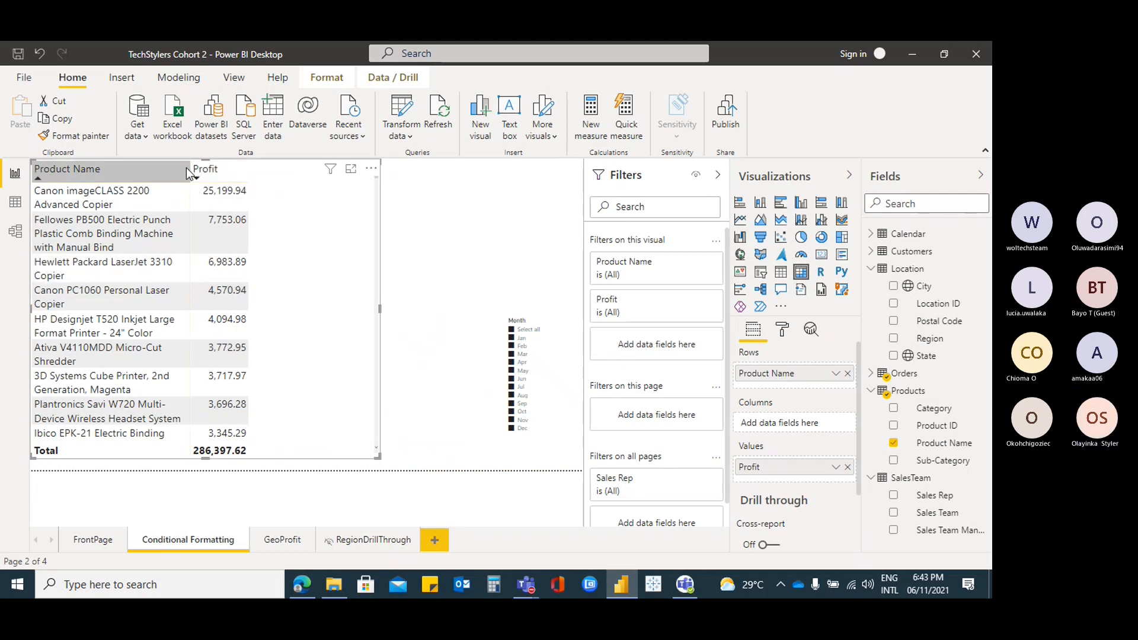
pyautogui.moveTo(190, 169); pyautogui.dragTo(265, 180)
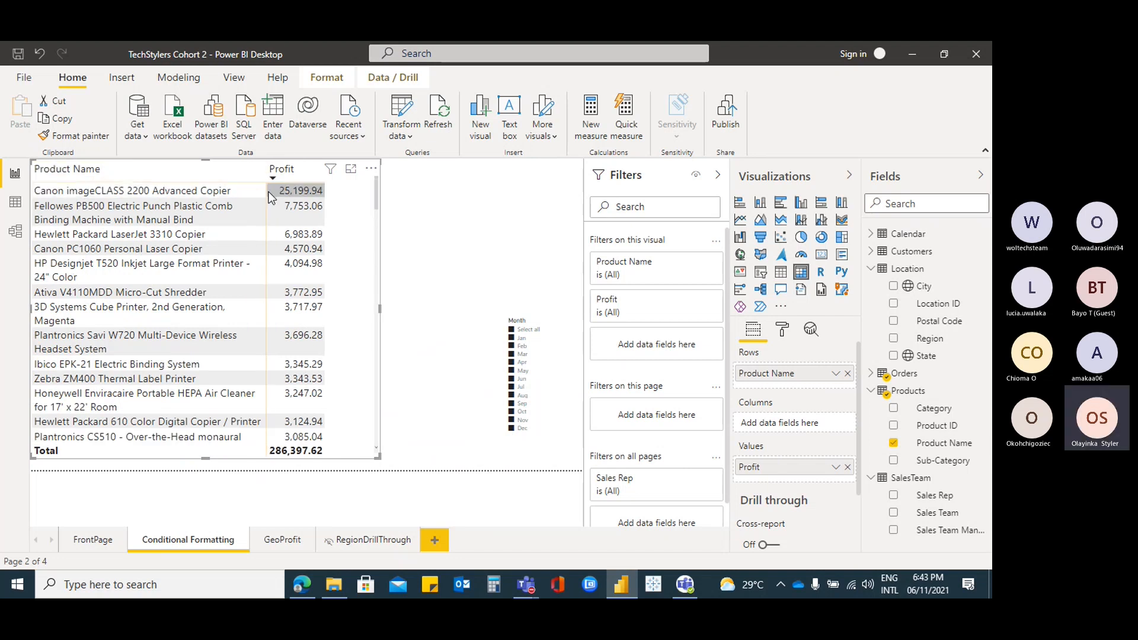
# Swap Product Name for Sub-Category in the rows and shrink the matrix to fit
pyautogui.scroll(-3, 304, 322)
pyautogui.scroll(-10, 305, 322)
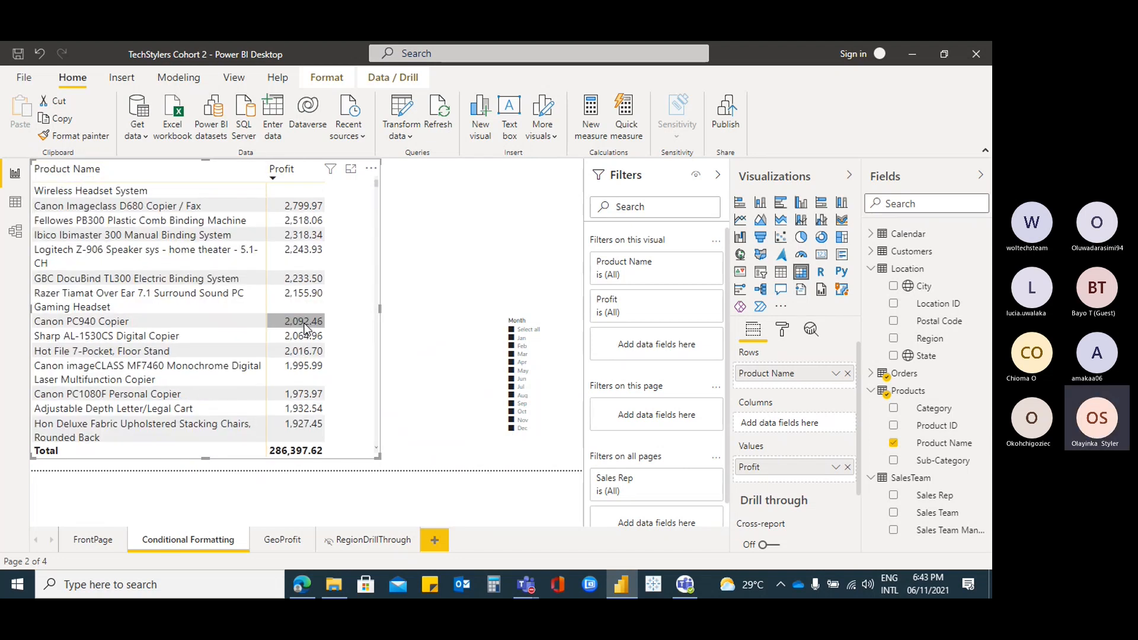
pyautogui.click(894, 443)
pyautogui.click(895, 461)
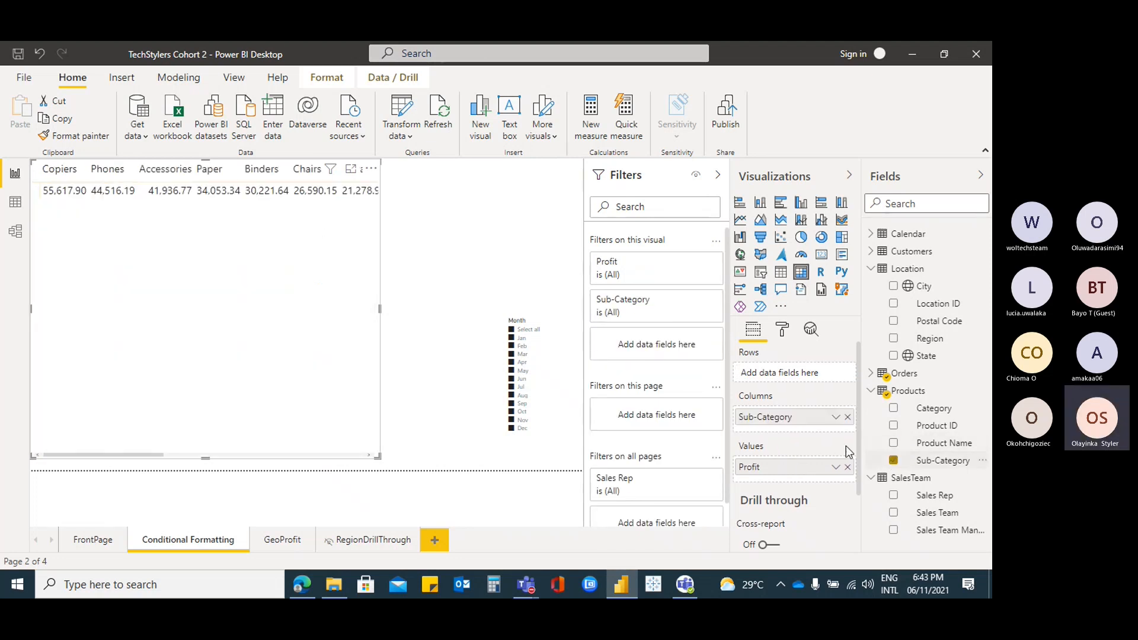
pyautogui.moveTo(781, 418); pyautogui.dragTo(784, 382)
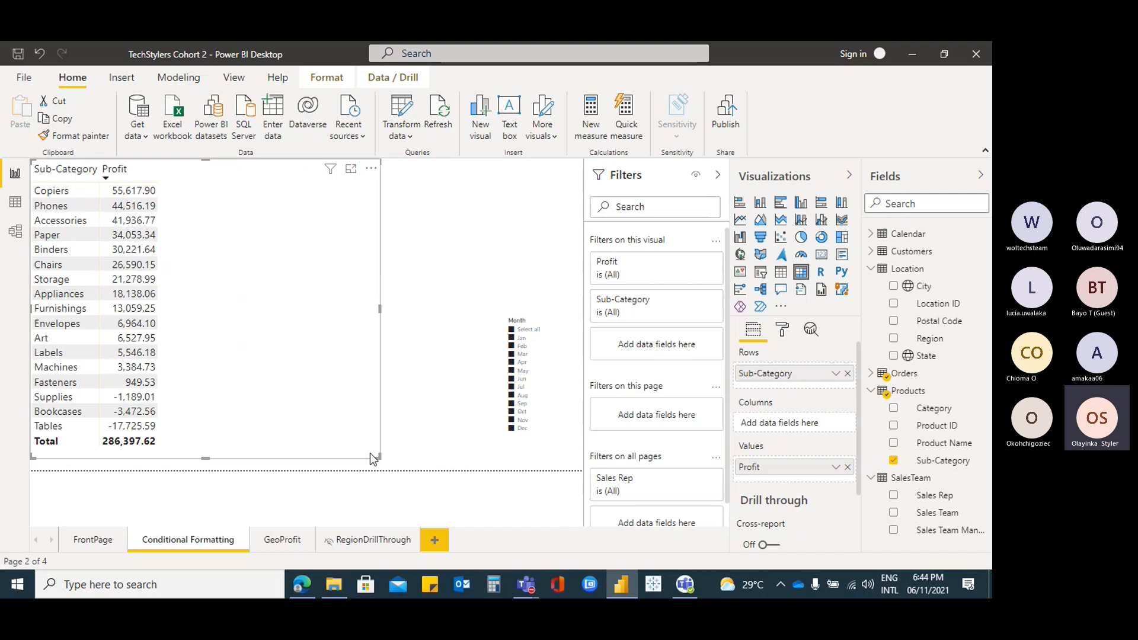
pyautogui.moveTo(375, 453); pyautogui.dragTo(186, 446)
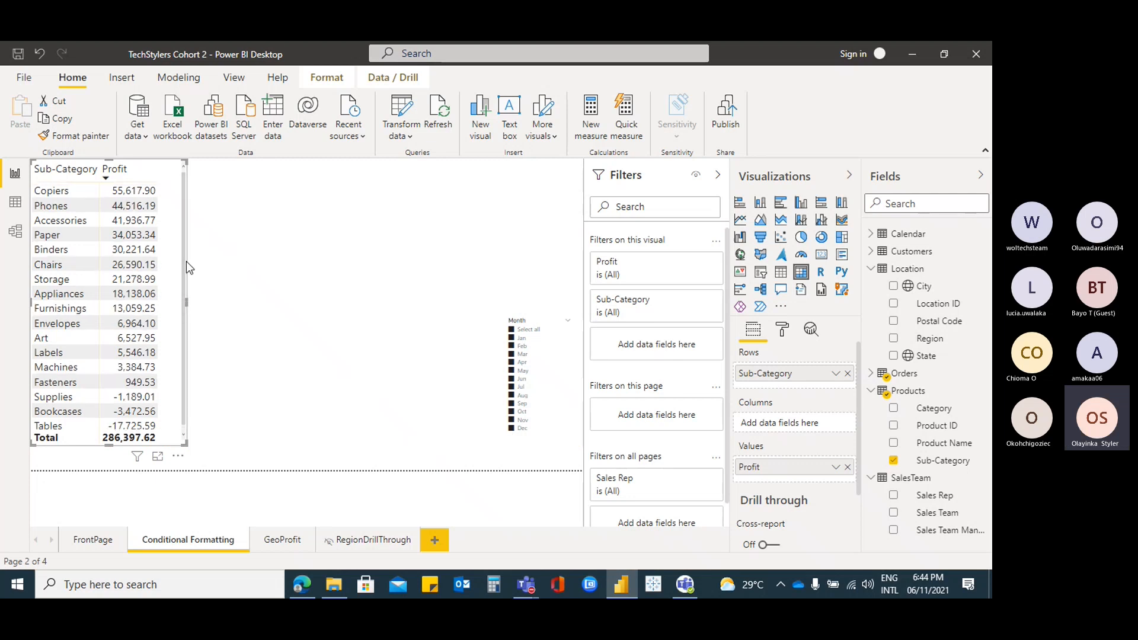
# Turn on Data bars for the Profit values under Conditional formatting
pyautogui.click(783, 332)
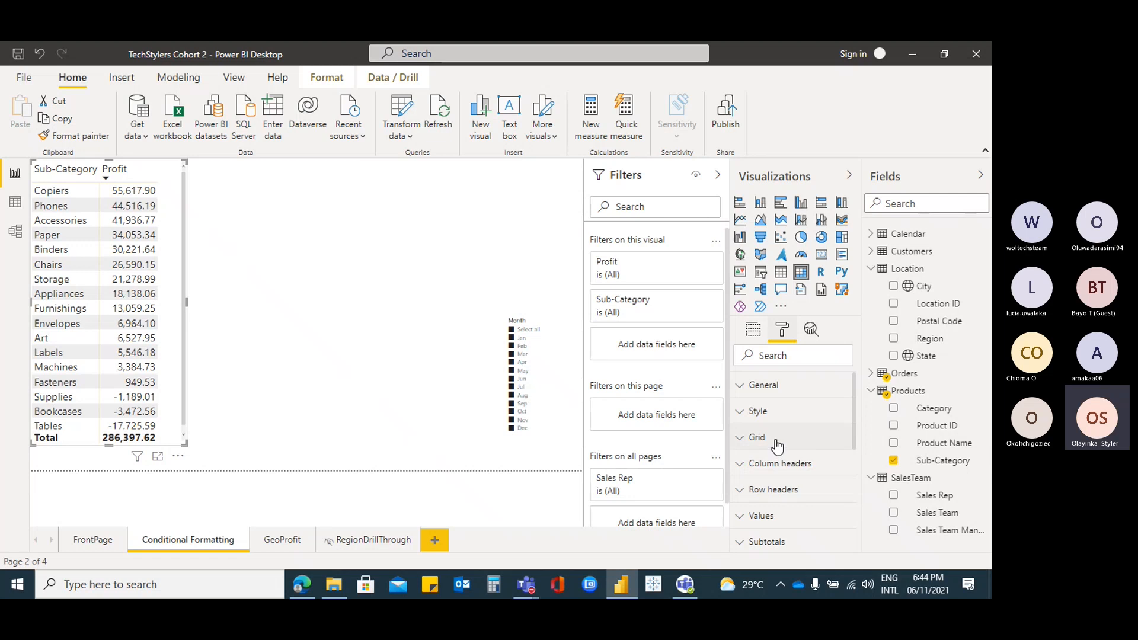
pyautogui.scroll(-3, 778, 446)
pyautogui.scroll(-2, 774, 449)
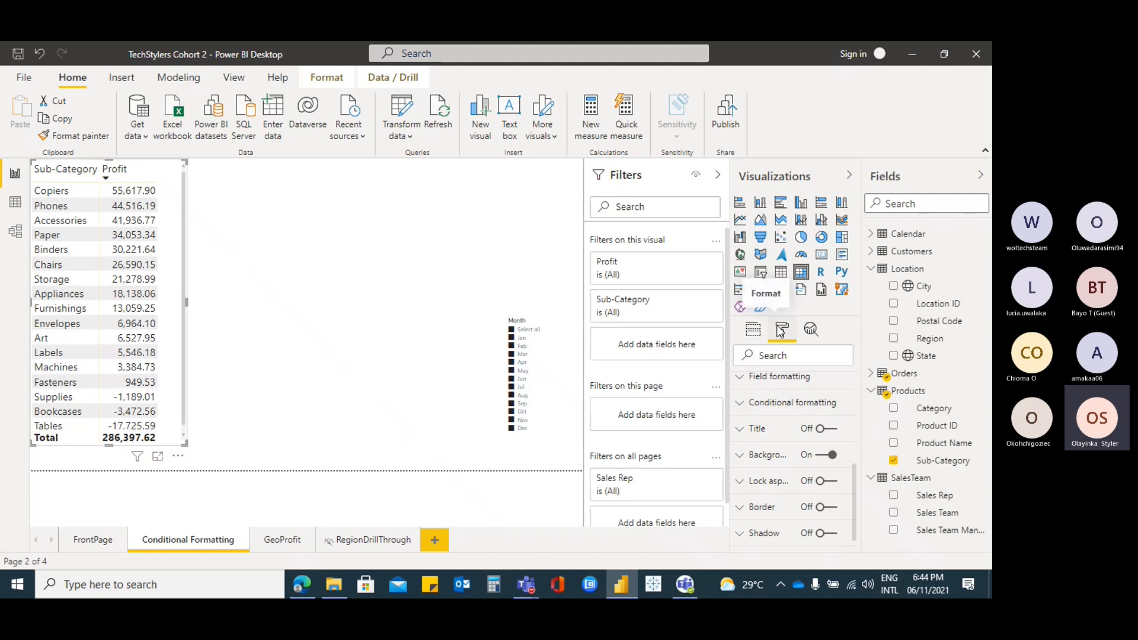
pyautogui.click(741, 406)
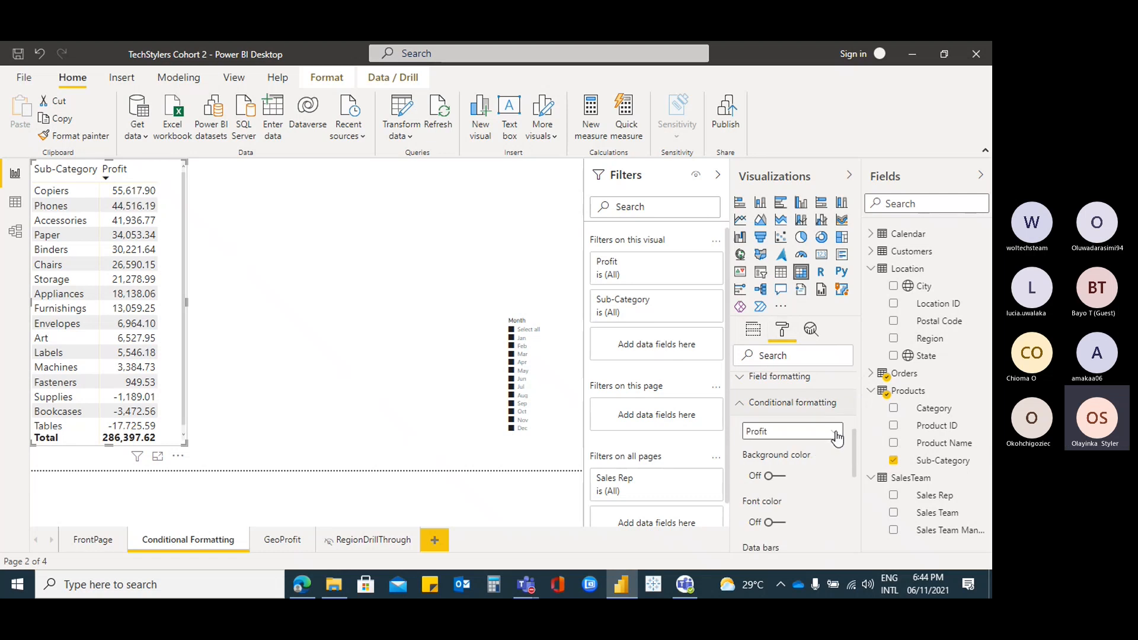
pyautogui.scroll(-2, 830, 463)
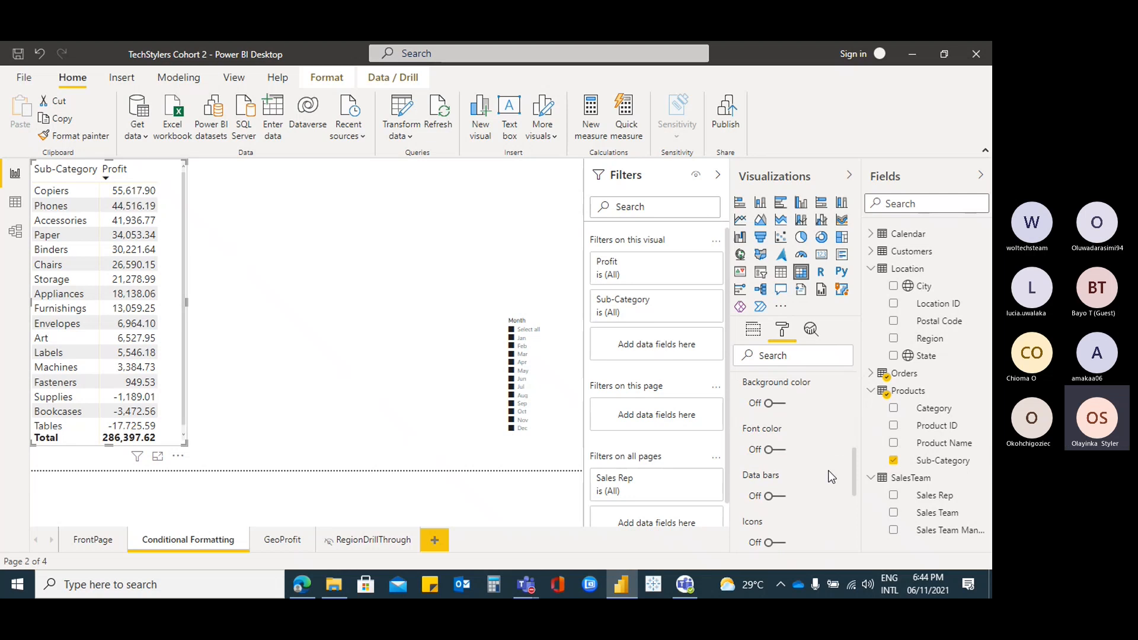
pyautogui.click(780, 498)
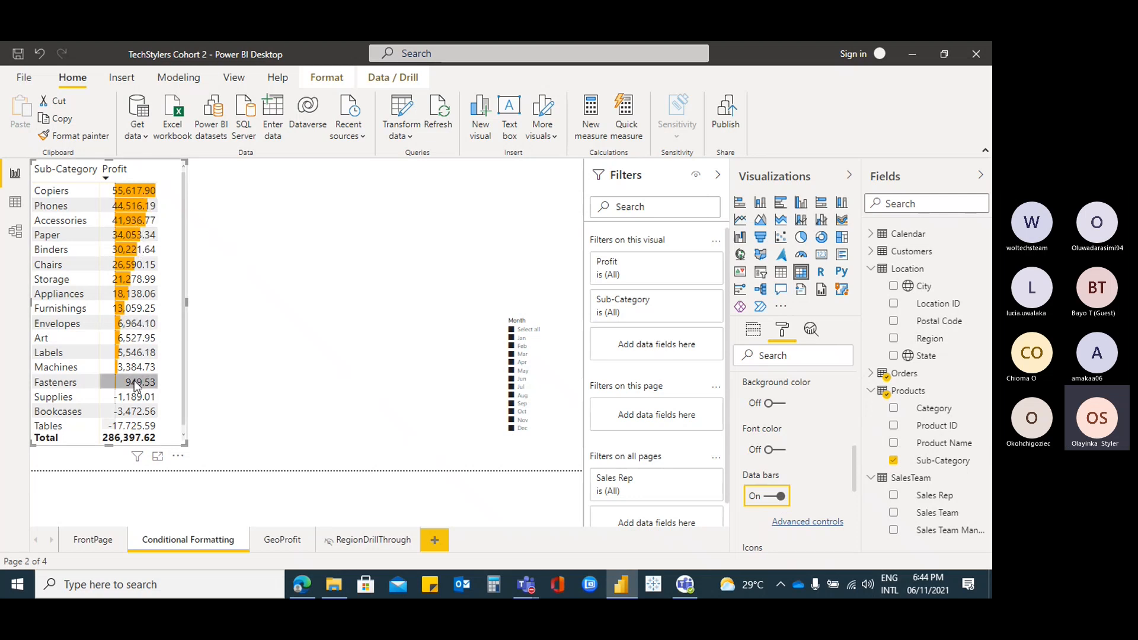
# Switch conditional Font color on for Profit, then back off
pyautogui.scroll(-1, 134, 381)
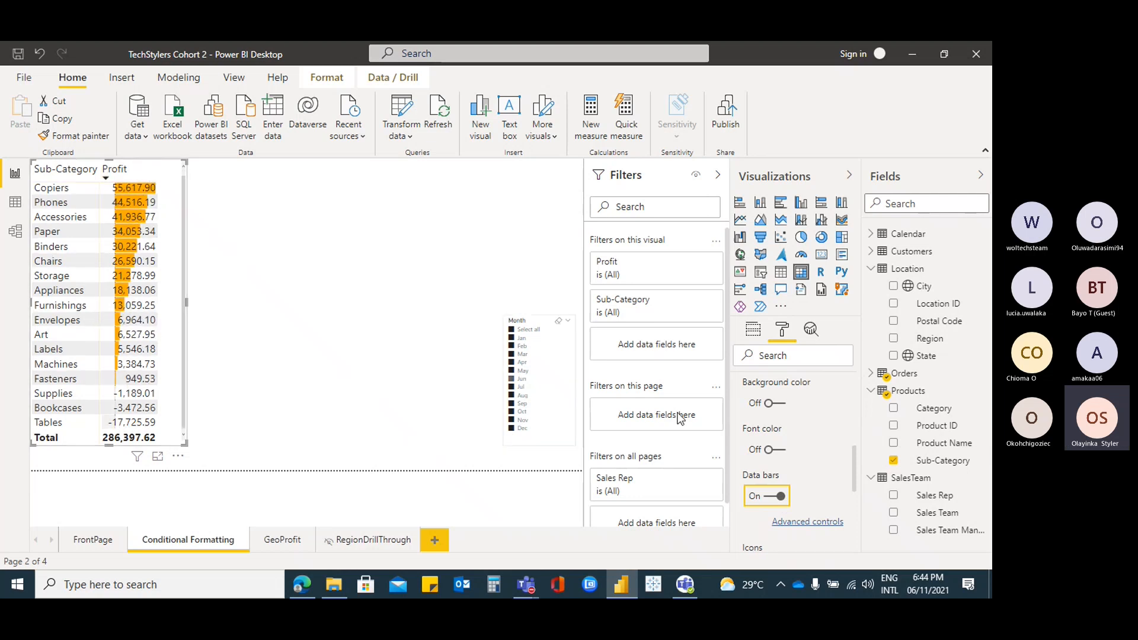
pyautogui.click(778, 451)
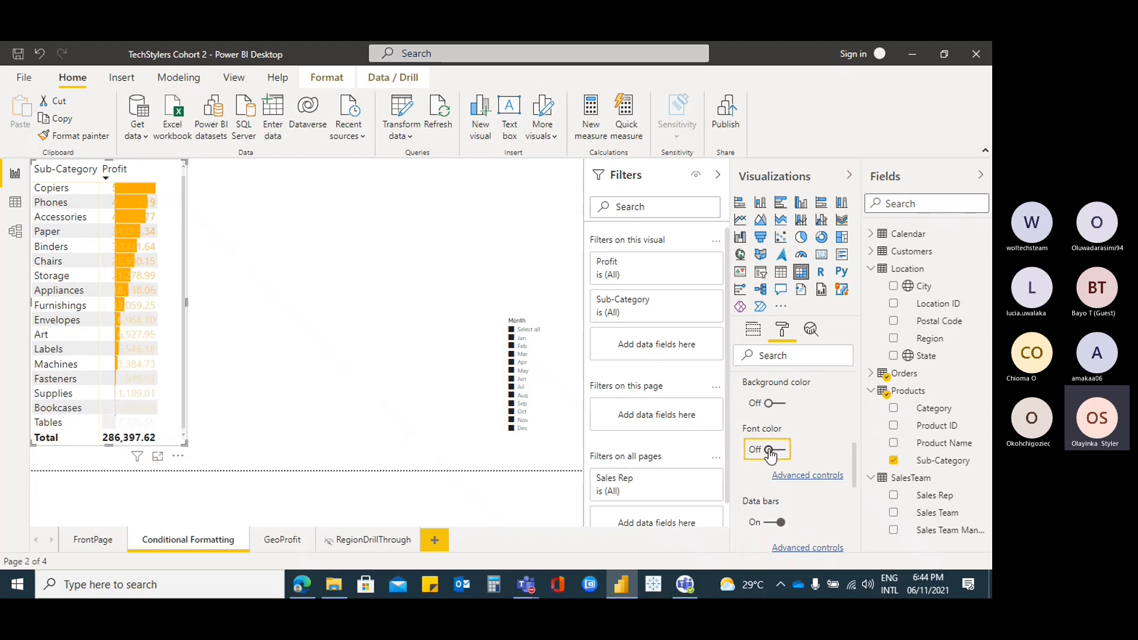
pyautogui.click(780, 451)
pyautogui.scroll(4, 810, 450)
pyautogui.scroll(-3, 817, 454)
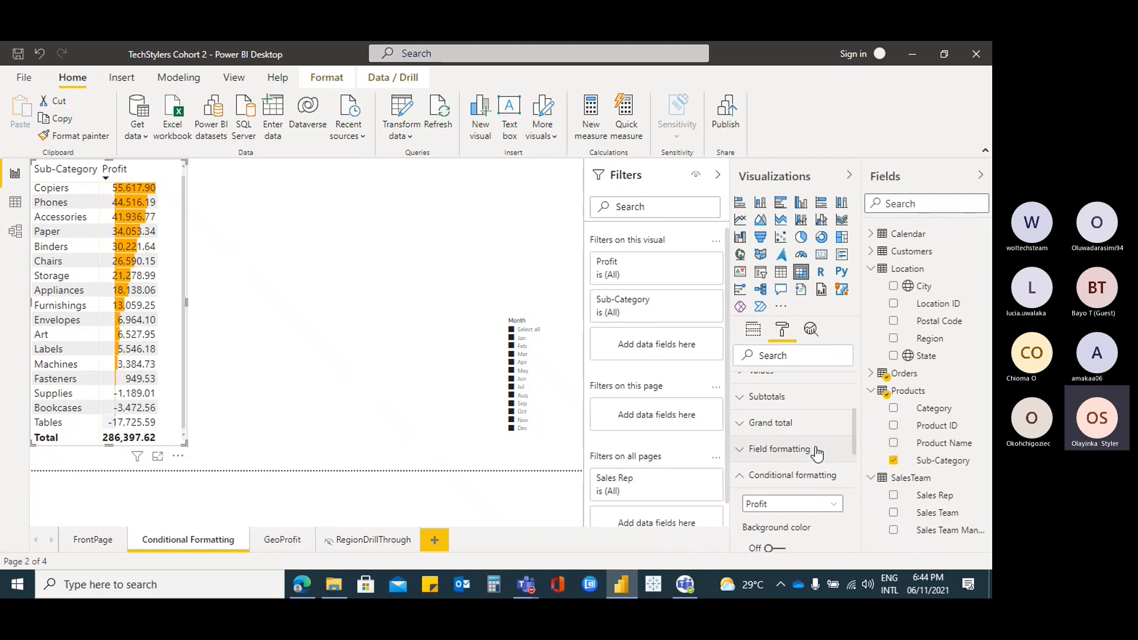
# With Profit as the formatted field, leave background colour off and switch Icons on
pyautogui.click(838, 438)
pyautogui.click(833, 447)
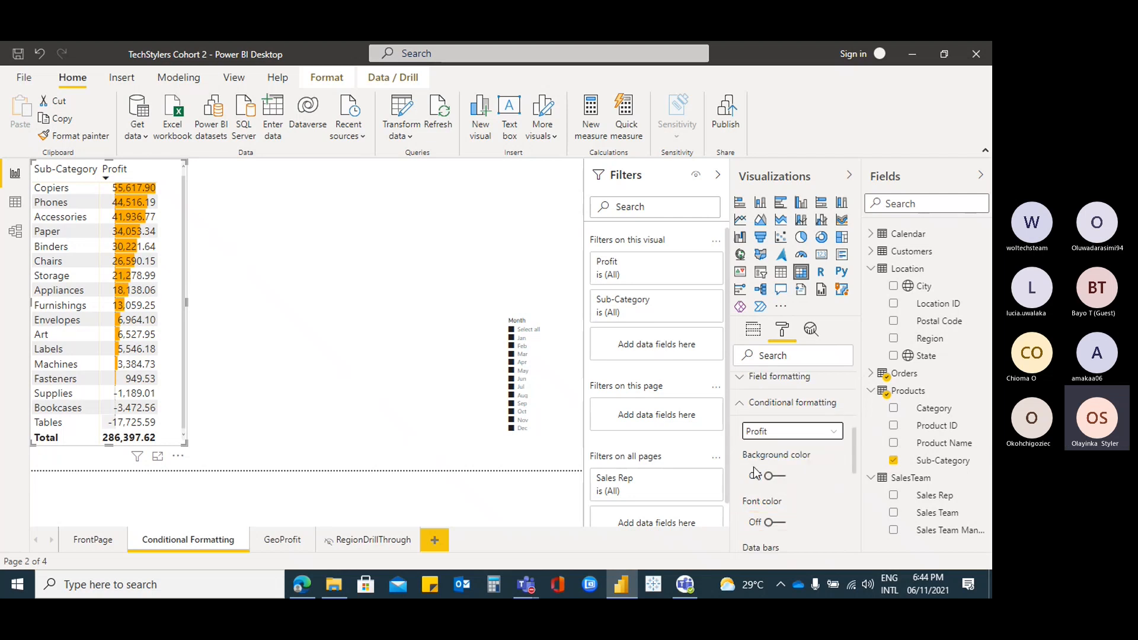
pyautogui.click(782, 476)
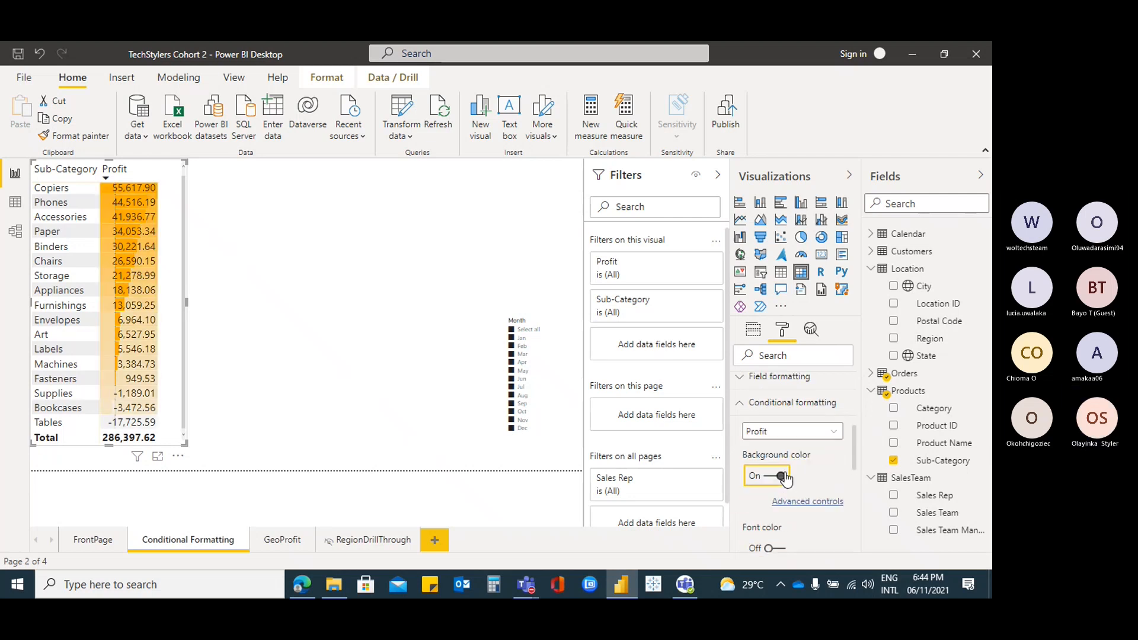
pyautogui.click(782, 476)
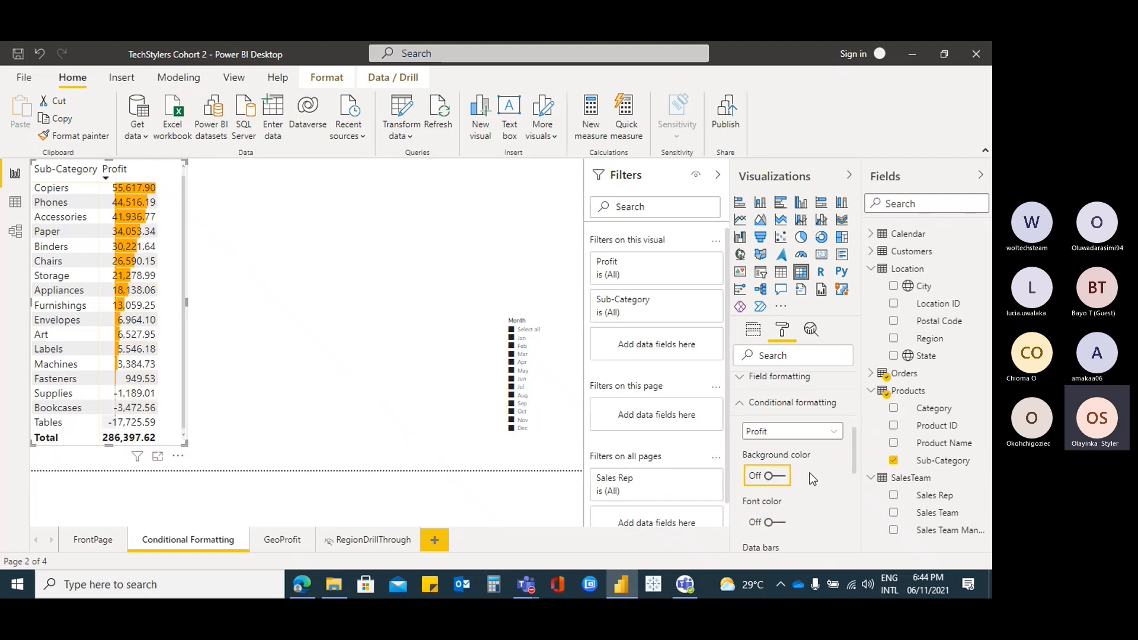
pyautogui.scroll(-3, 812, 479)
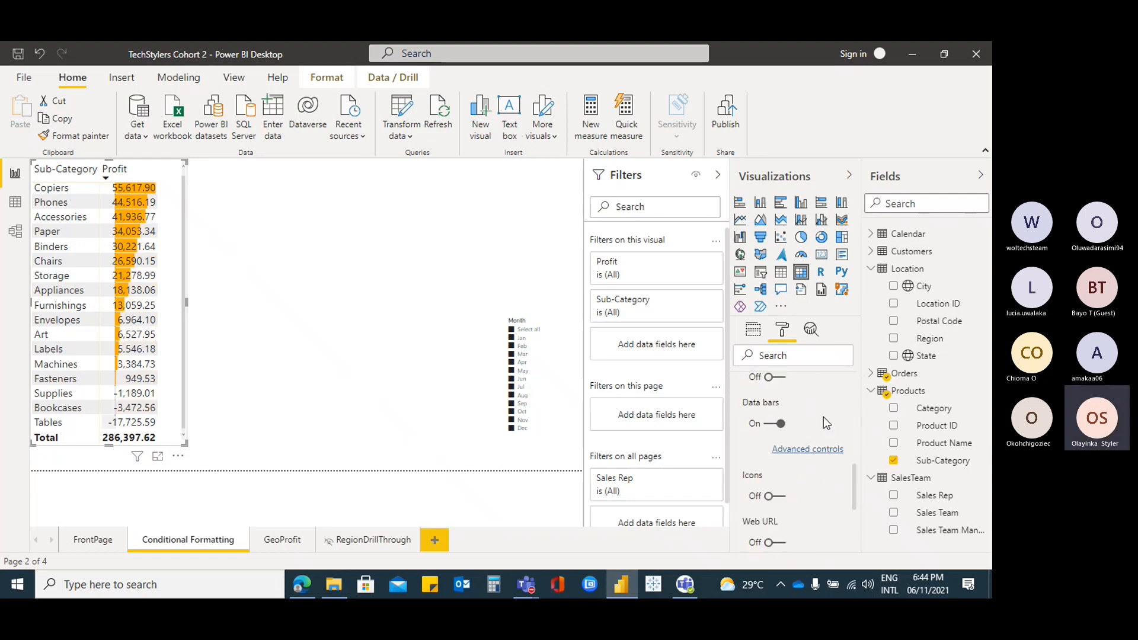
pyautogui.scroll(-2, 823, 419)
pyautogui.scroll(2, 821, 419)
pyautogui.click(774, 497)
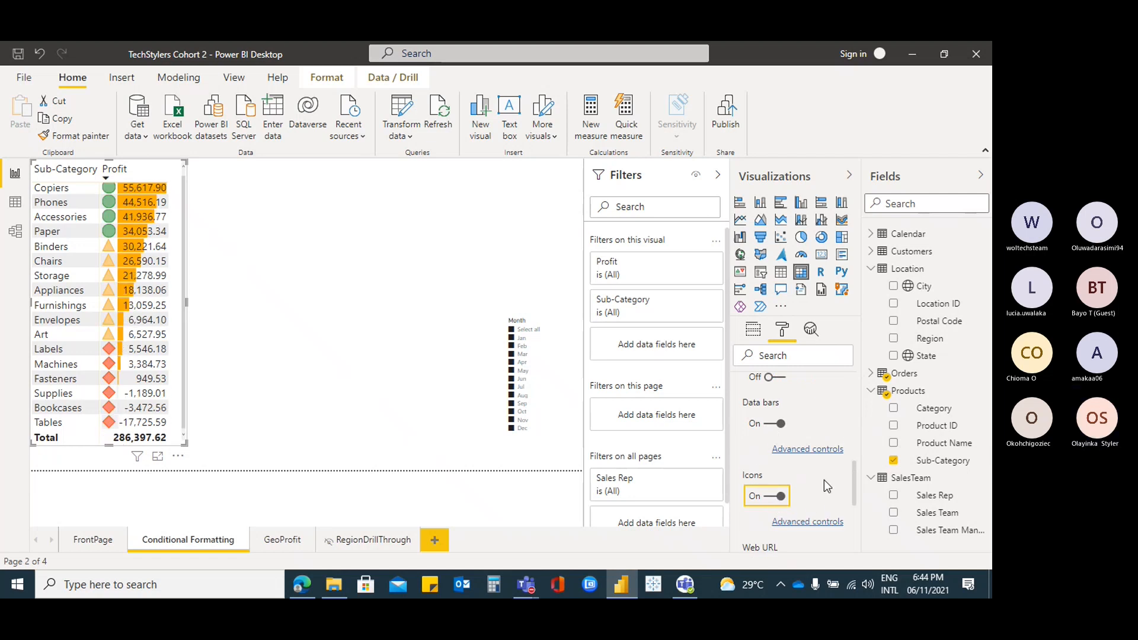
pyautogui.scroll(-1, 774, 462)
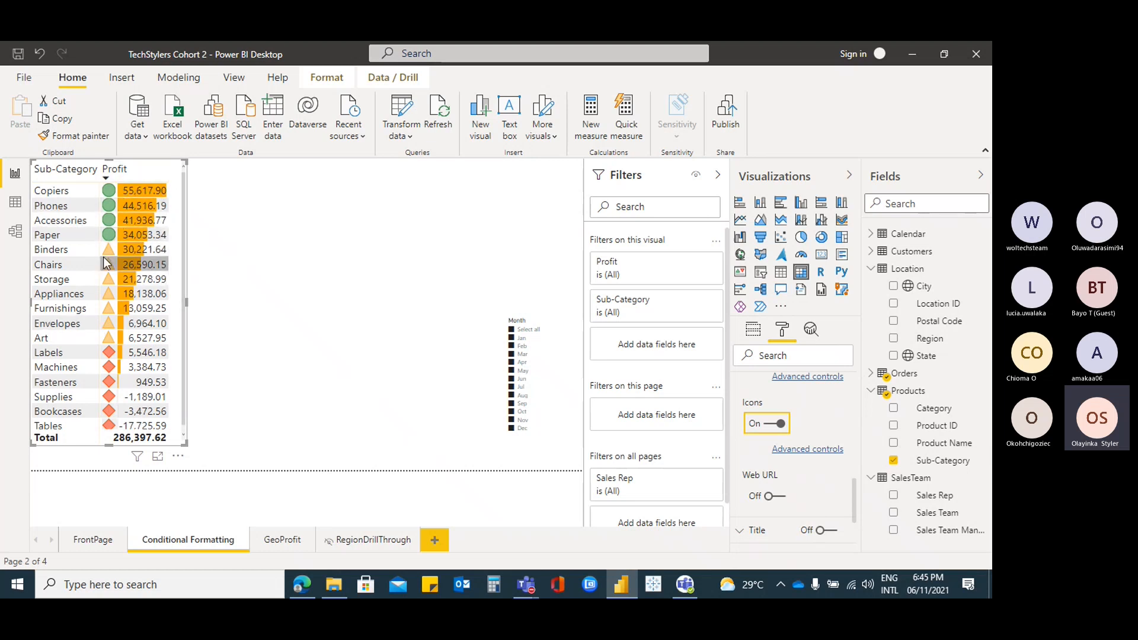
# Open the Profit icon advanced controls, keeping Rules formatting based on Sum of Profit
pyautogui.click(815, 453)
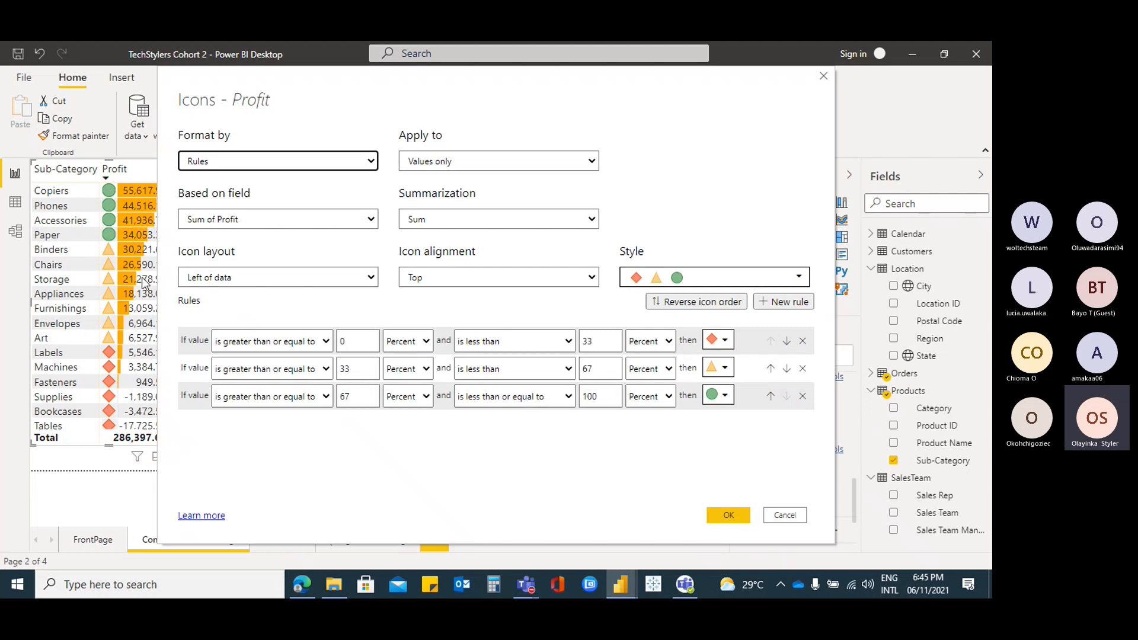
pyautogui.click(370, 163)
pyautogui.click(265, 176)
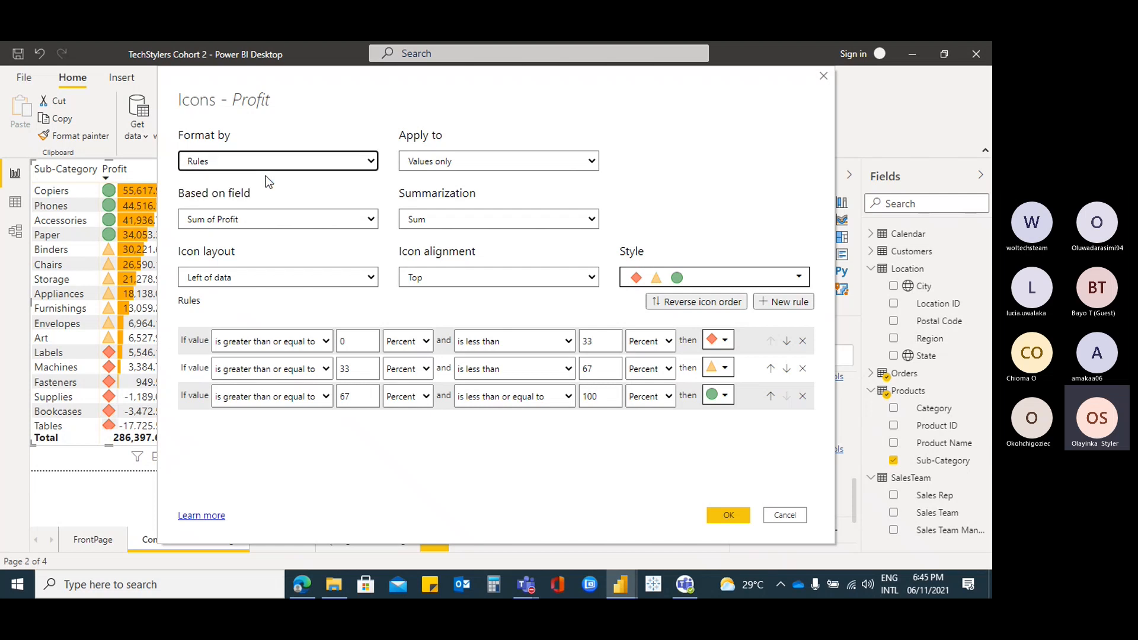
pyautogui.click(371, 219)
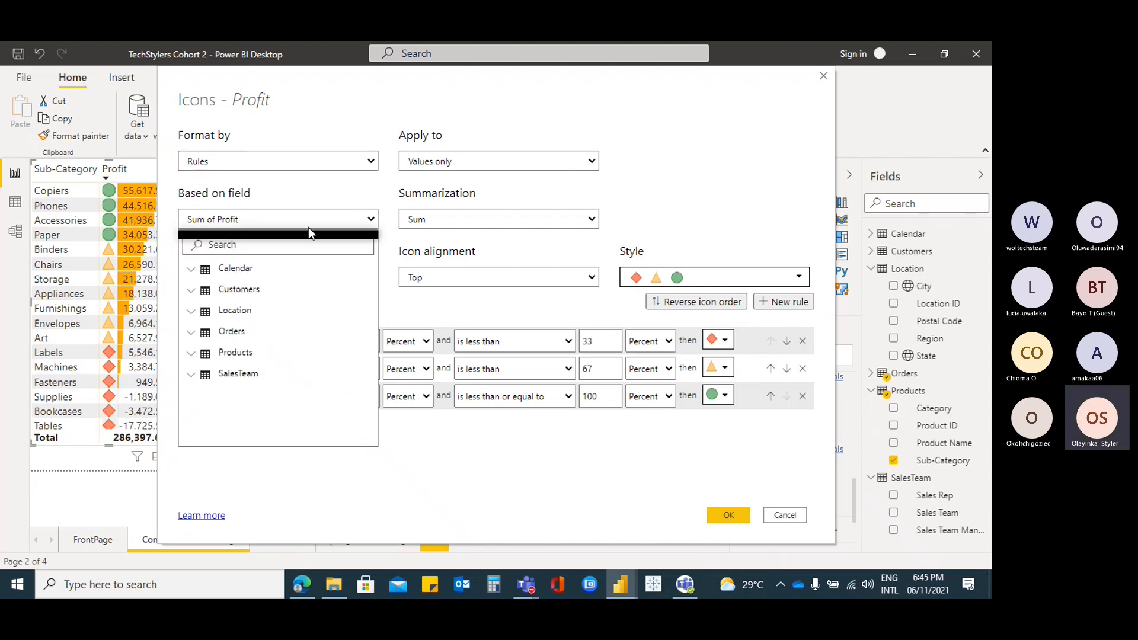
pyautogui.click(353, 220)
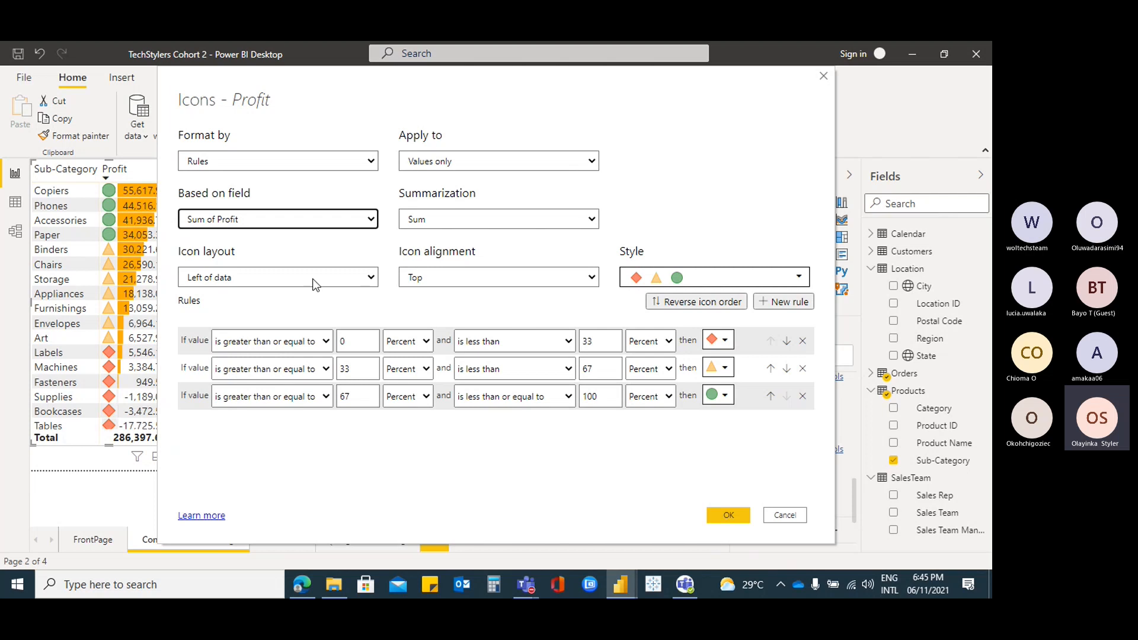
# Set Icon layout to Right of data and keep the diamond-triangle-circle icon style
pyautogui.click(370, 278)
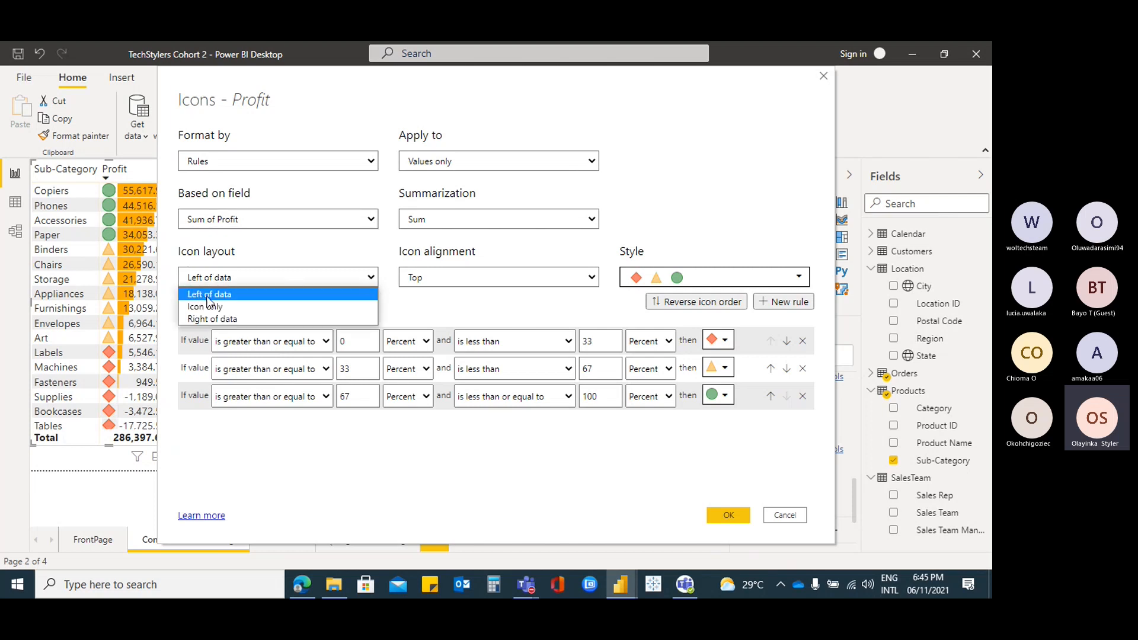
pyautogui.click(273, 320)
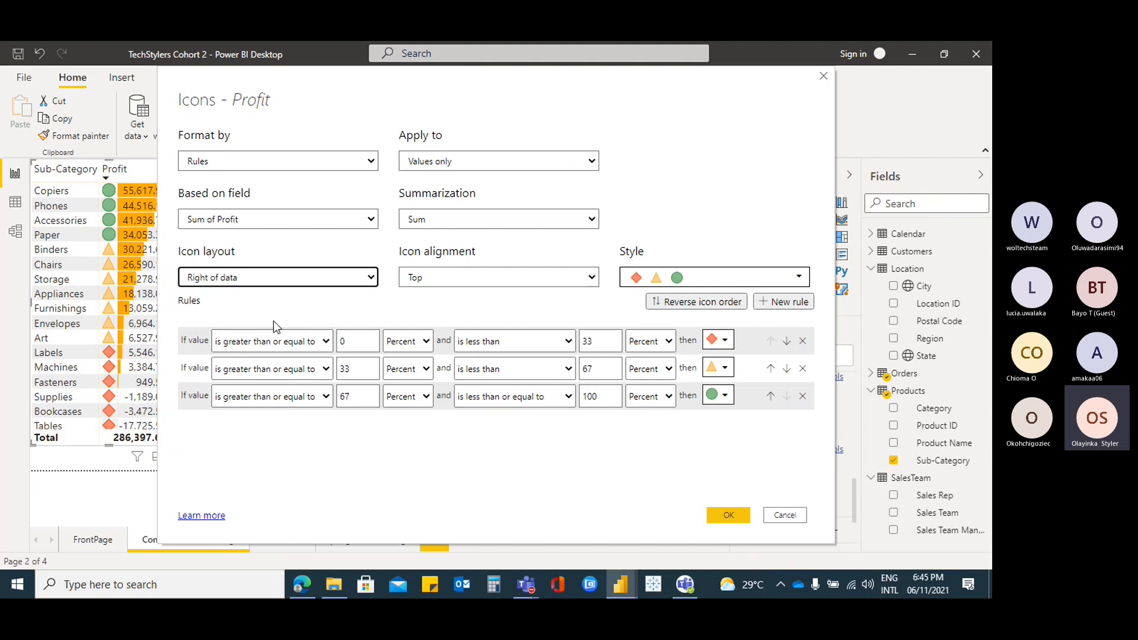
pyautogui.click(369, 280)
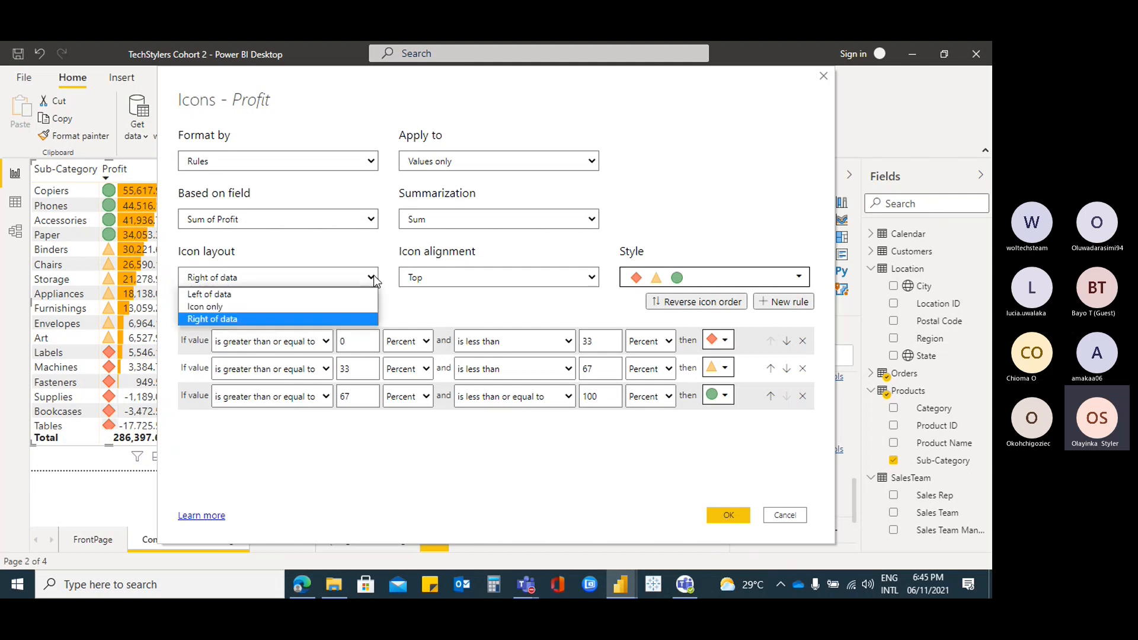
pyautogui.click(224, 320)
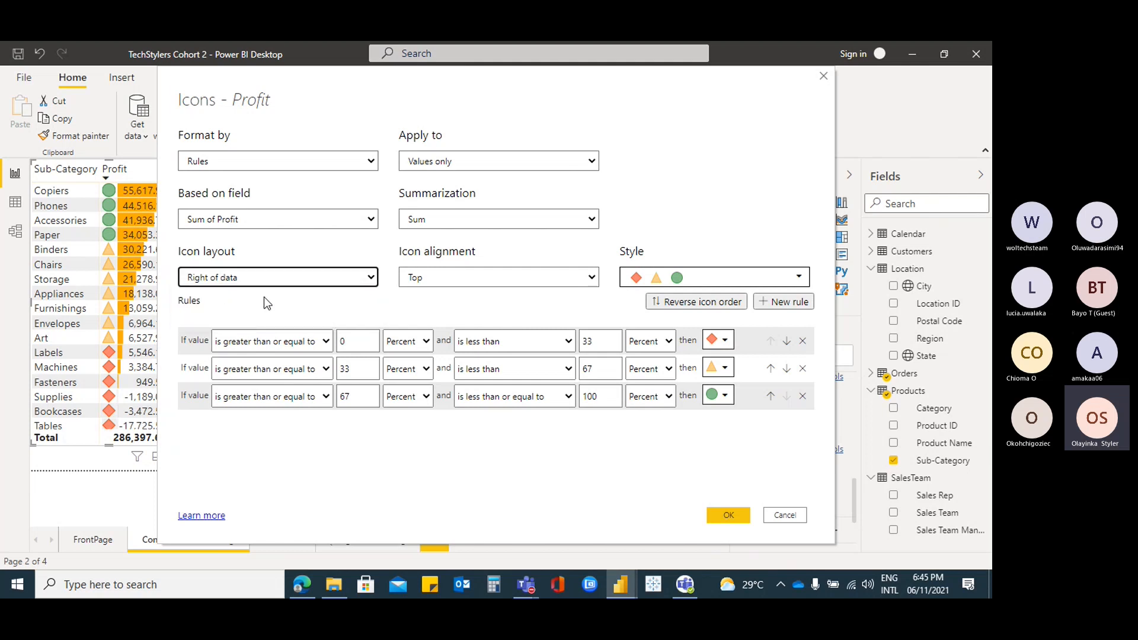
pyautogui.click(802, 277)
pyautogui.click(802, 278)
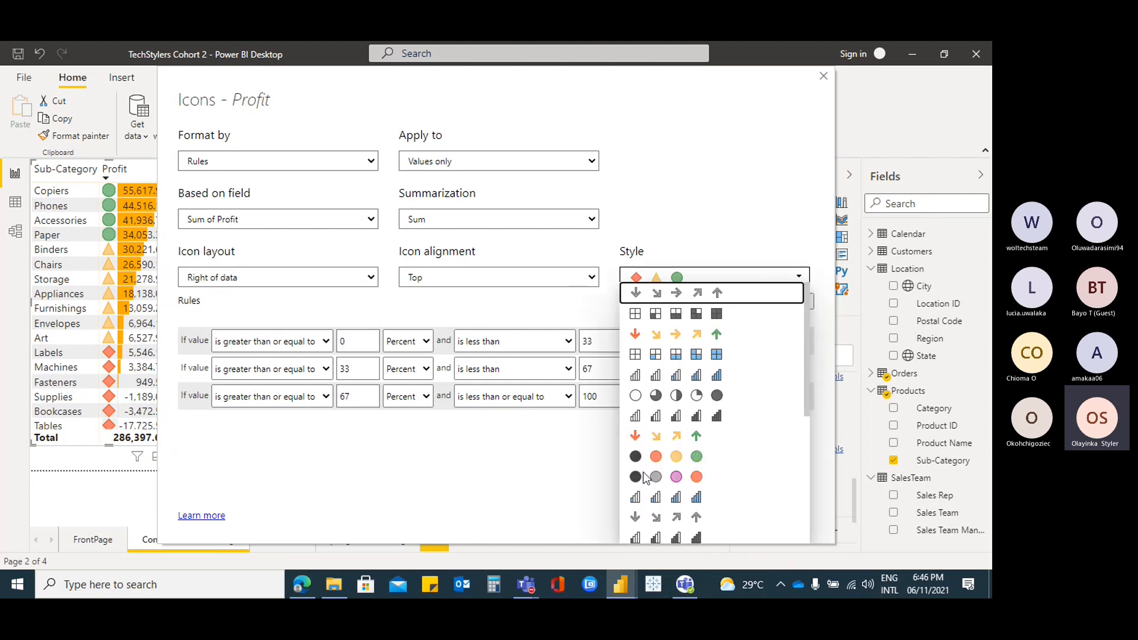
pyautogui.scroll(-4, 718, 417)
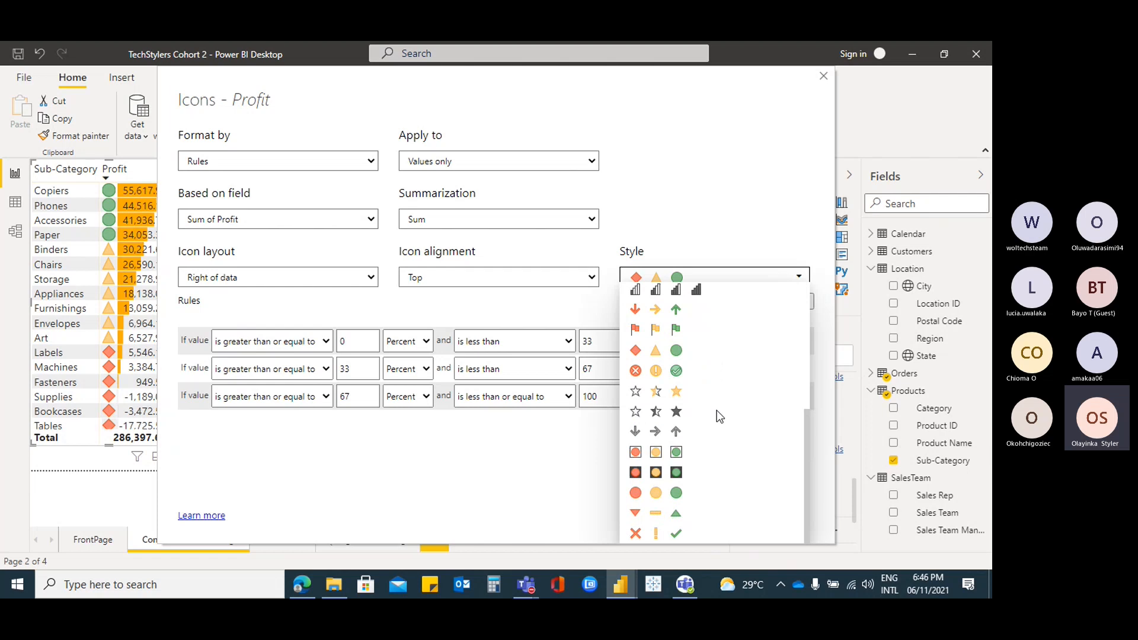
pyautogui.click(681, 353)
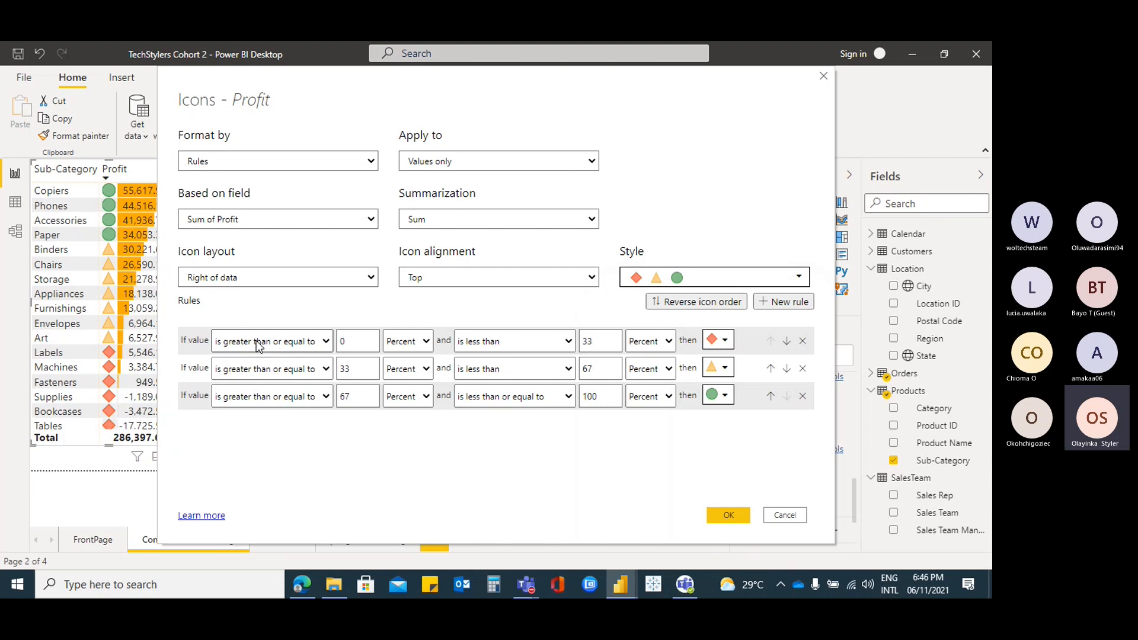
pyautogui.click(363, 341)
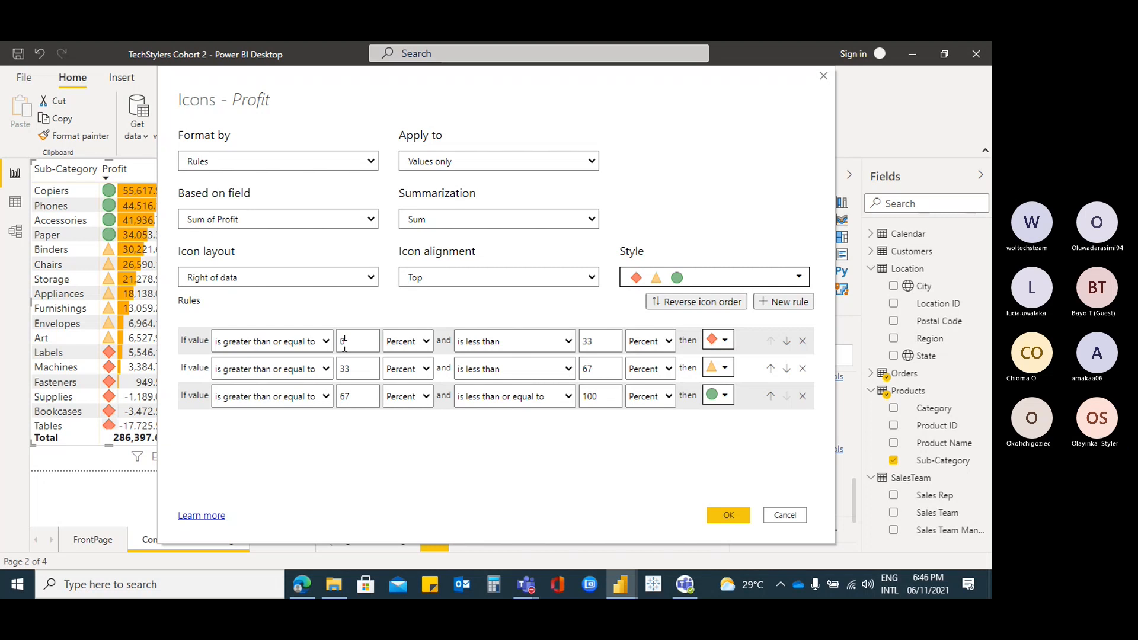
# Make the first (red) rule numeric, keeping >= for the lower bound, with an upper bound of 5000
pyautogui.click(326, 342)
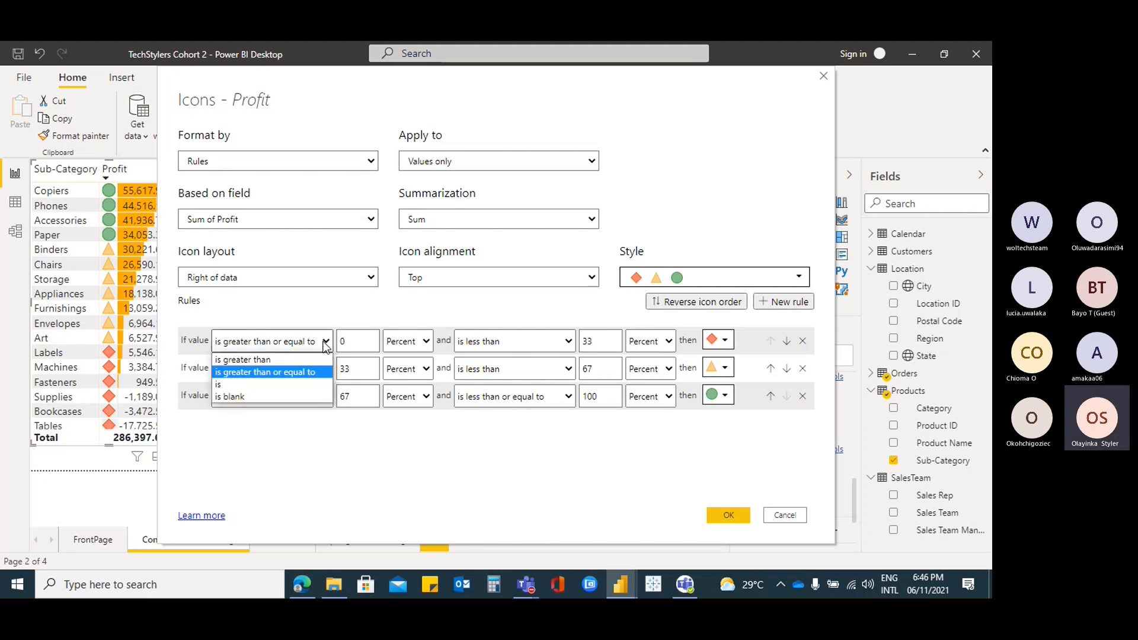
pyautogui.click(297, 373)
pyautogui.click(428, 346)
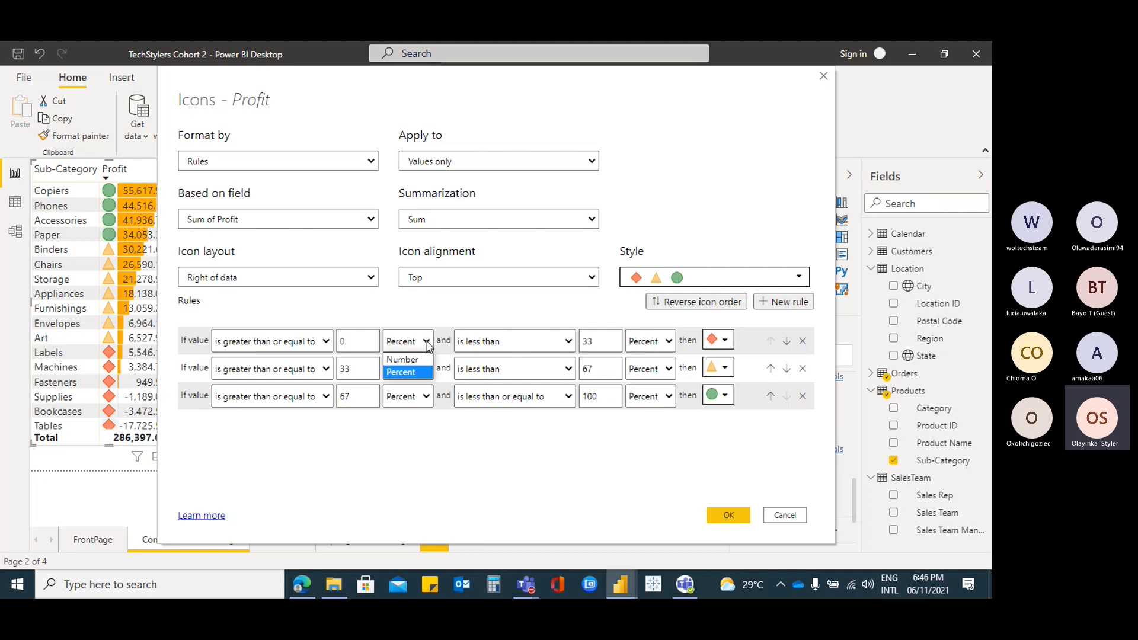
pyautogui.click(413, 360)
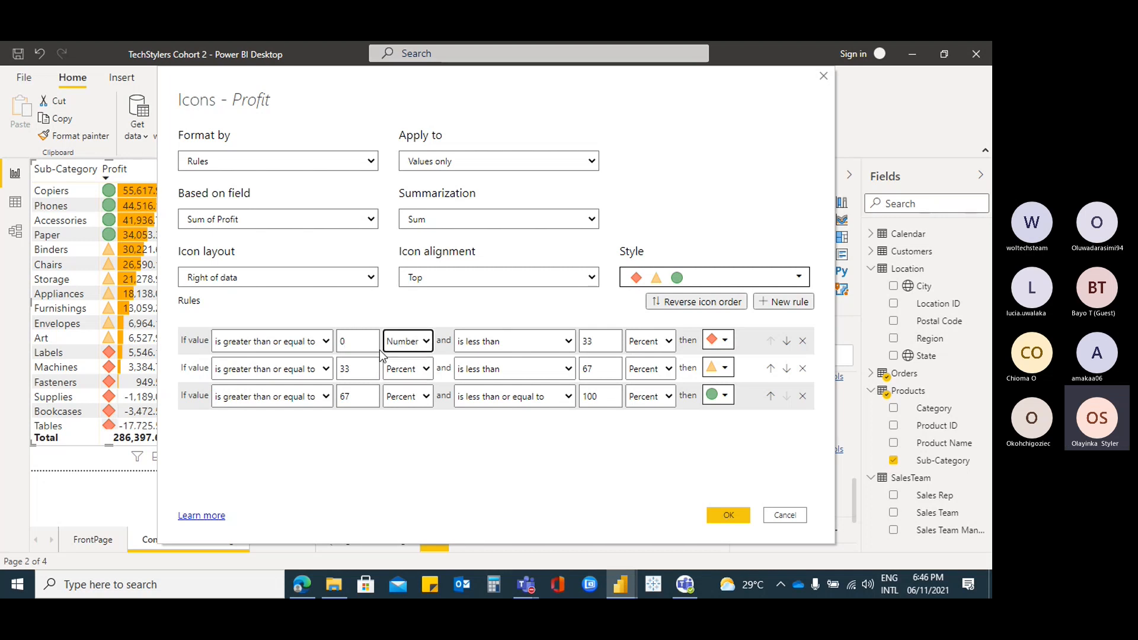
pyautogui.click(325, 343)
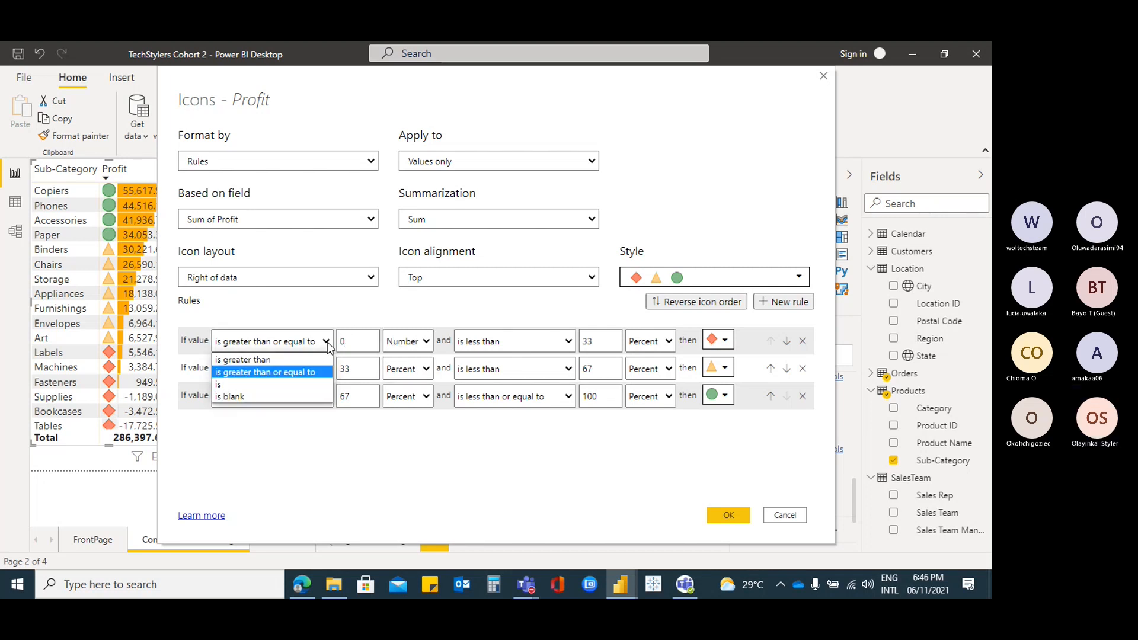
pyautogui.click(364, 342)
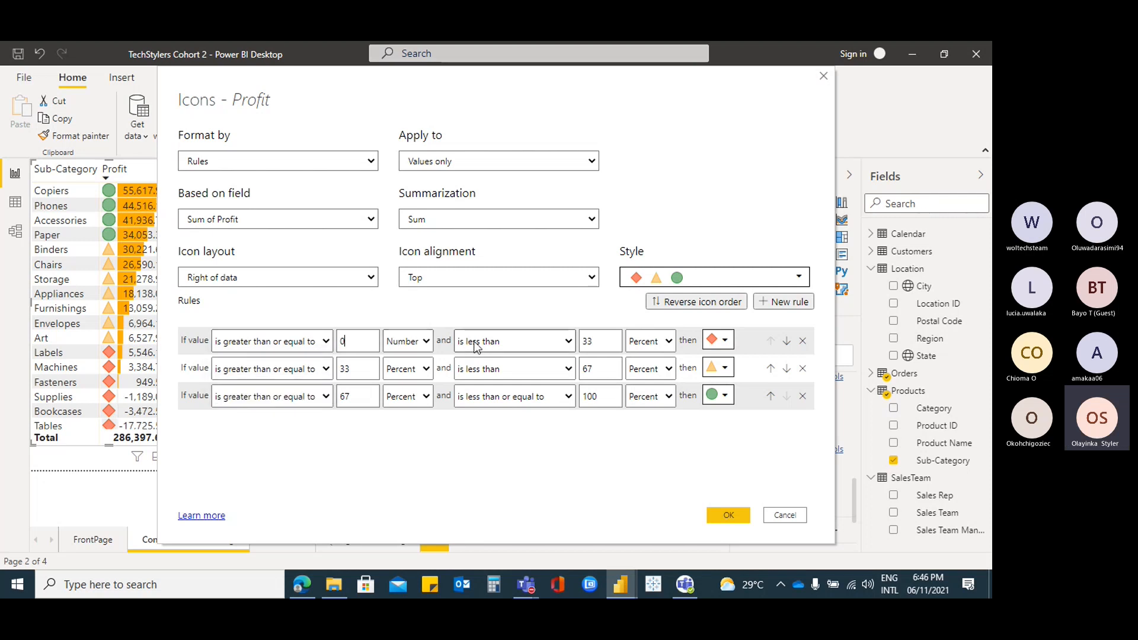
pyautogui.click(426, 343)
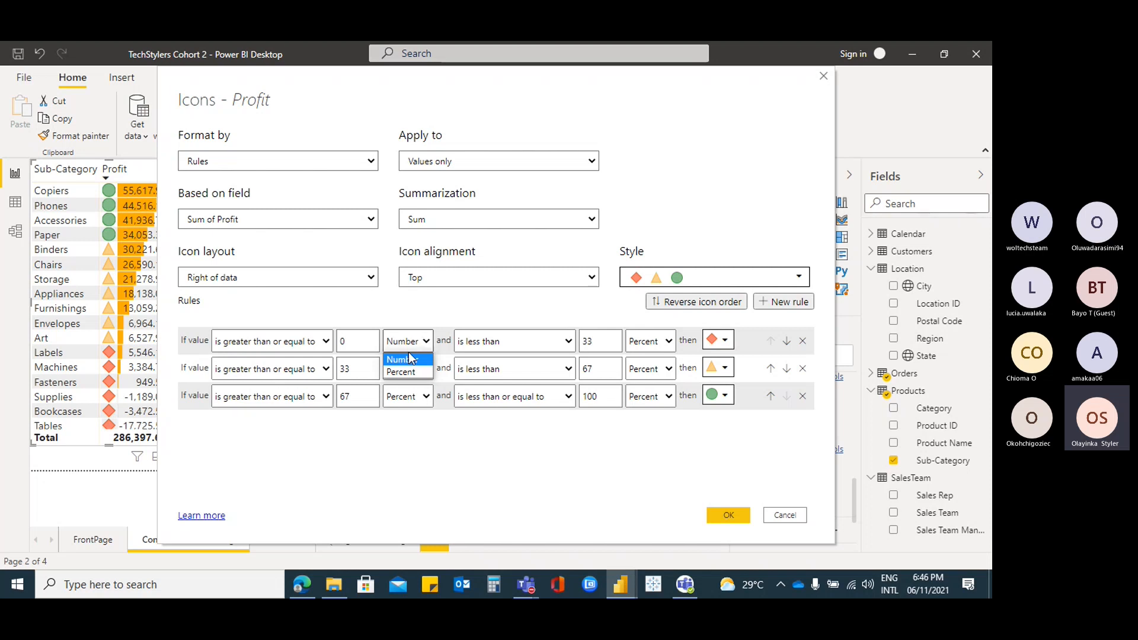
pyautogui.click(412, 360)
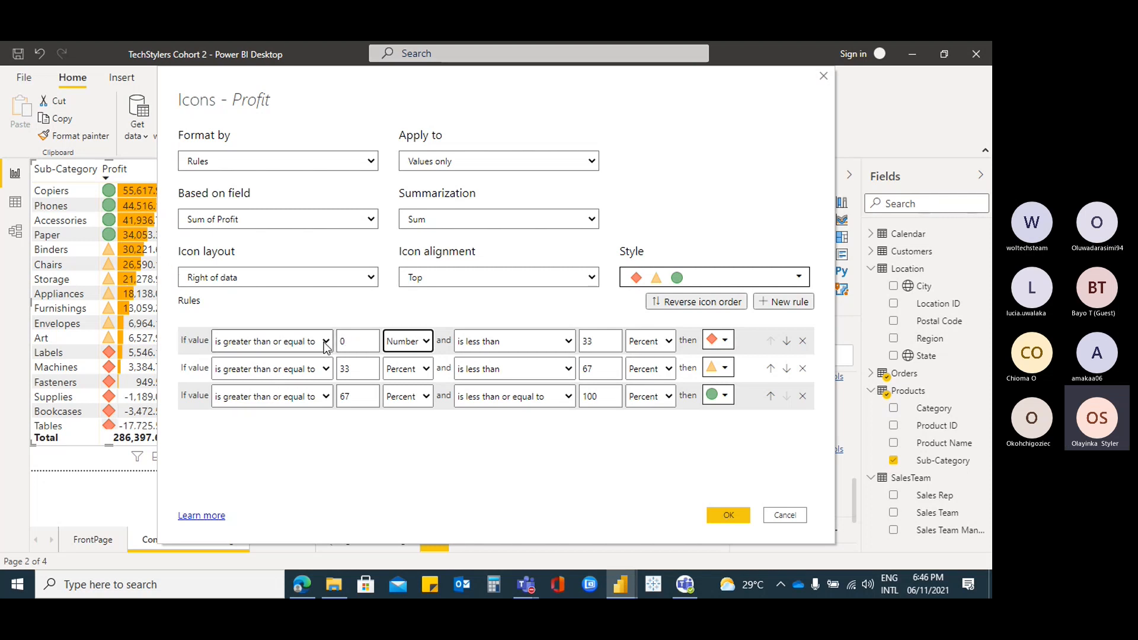
pyautogui.doubleClick(585, 342)
pyautogui.write('5')
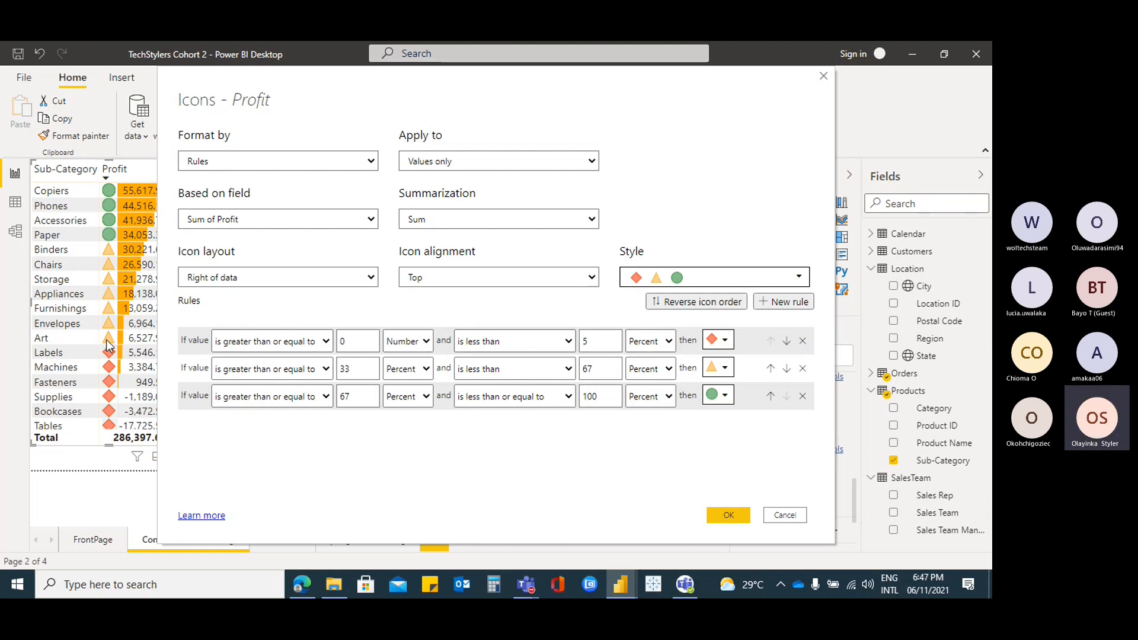
pyautogui.write('000')
pyautogui.click(668, 342)
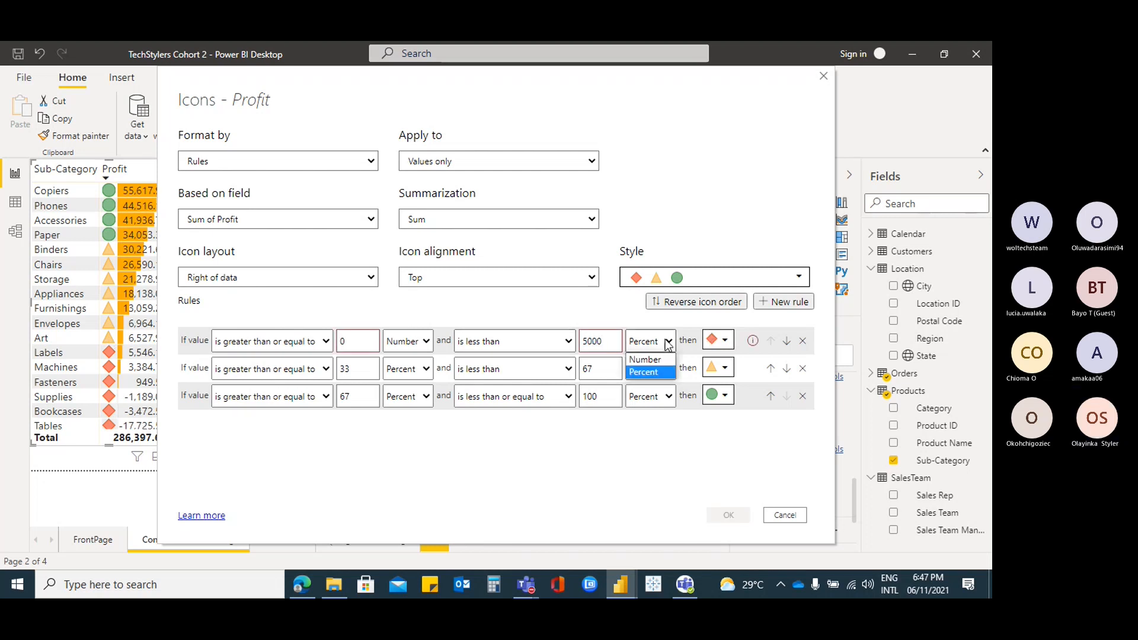
pyautogui.click(645, 359)
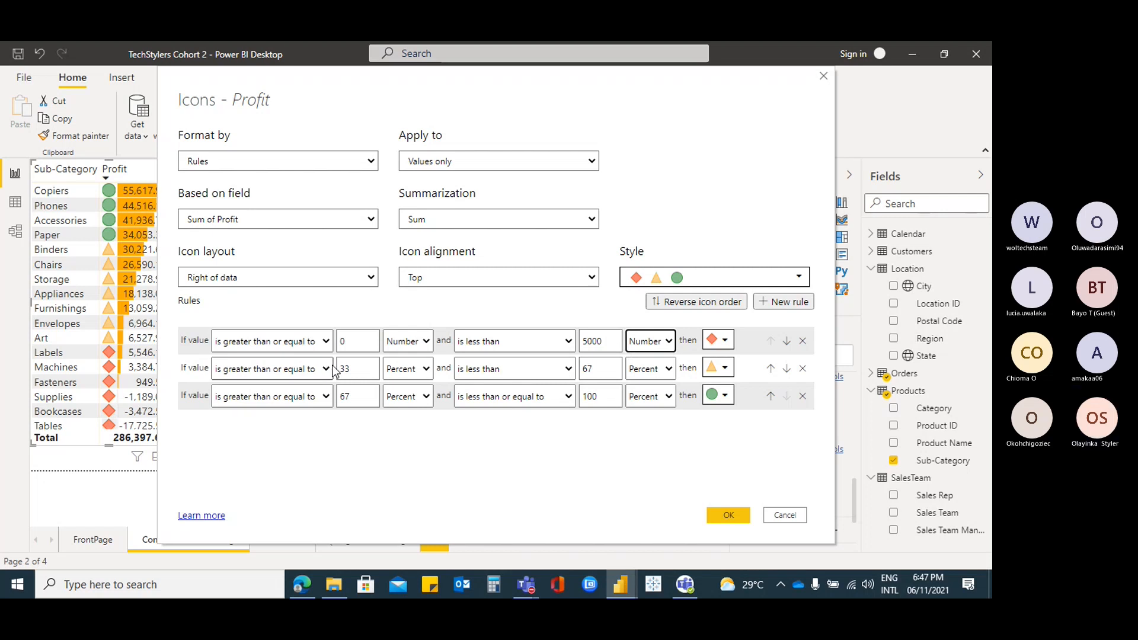
# Set the second (yellow) rule to run from 5000 to 20000, both as numbers
pyautogui.doubleClick(358, 369)
pyautogui.write('5000')
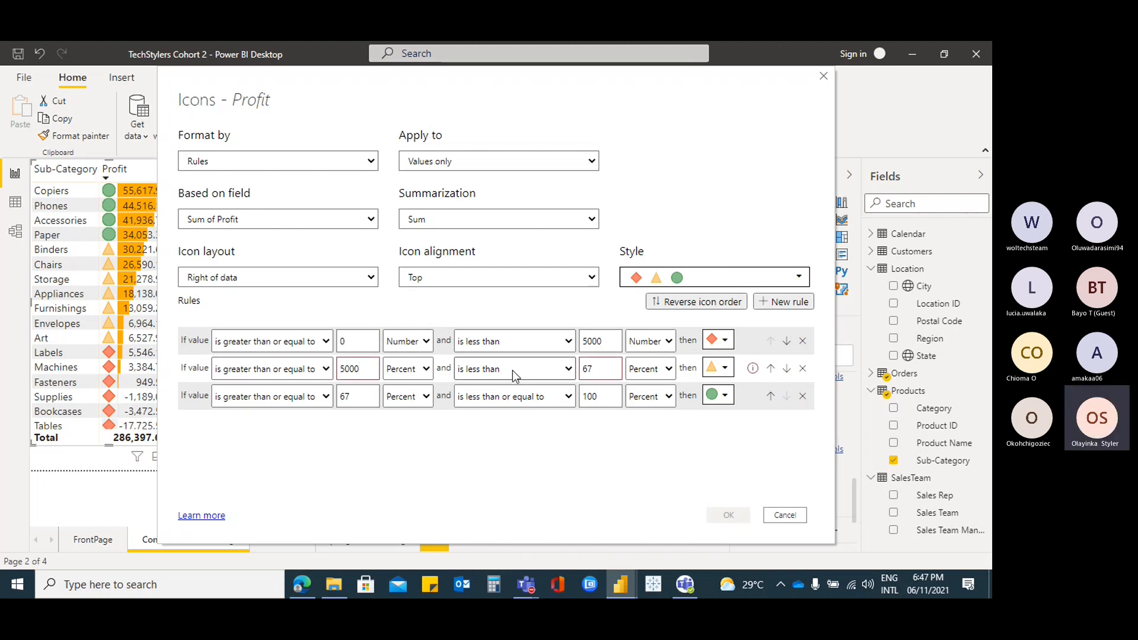
pyautogui.click(424, 370)
pyautogui.click(403, 386)
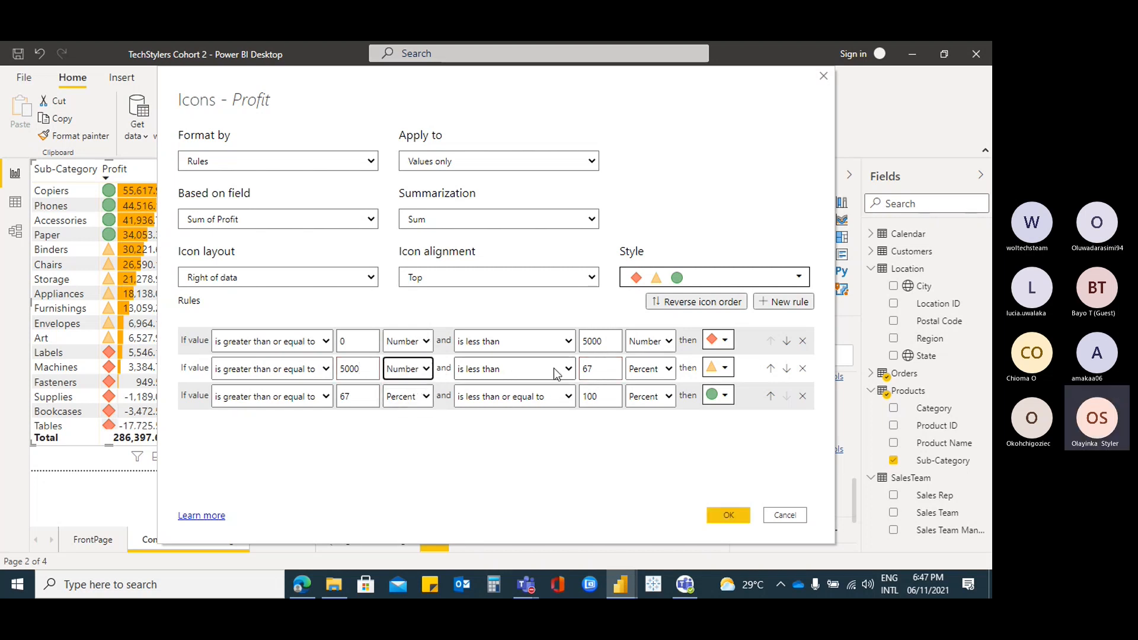
pyautogui.click(605, 368)
pyautogui.press('BackSpace')
pyautogui.press('BackSpace')
pyautogui.write('20000')
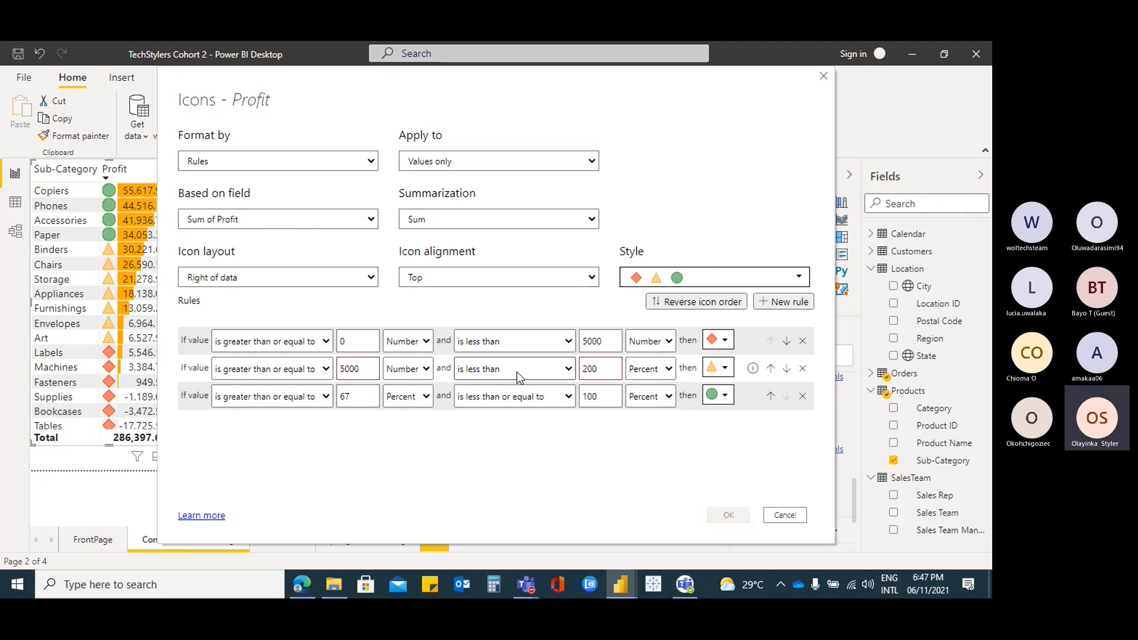
pyautogui.click(667, 368)
pyautogui.click(646, 386)
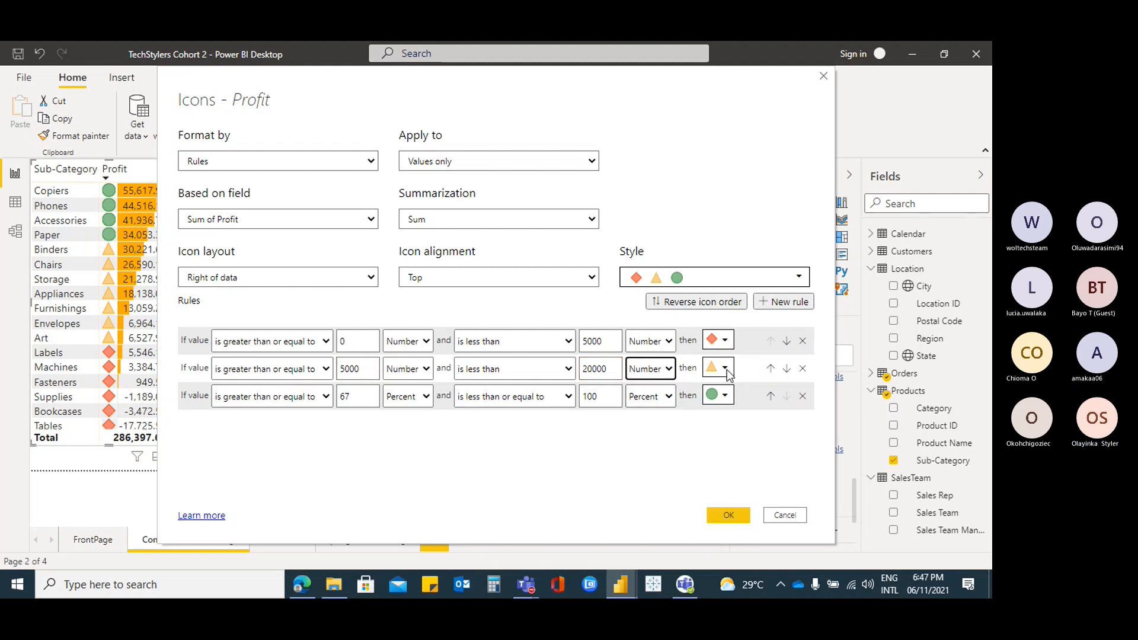
# Admit the waiting guest in the Teams meeting and minimize the meeting window
pyautogui.moveTo(529, 586)
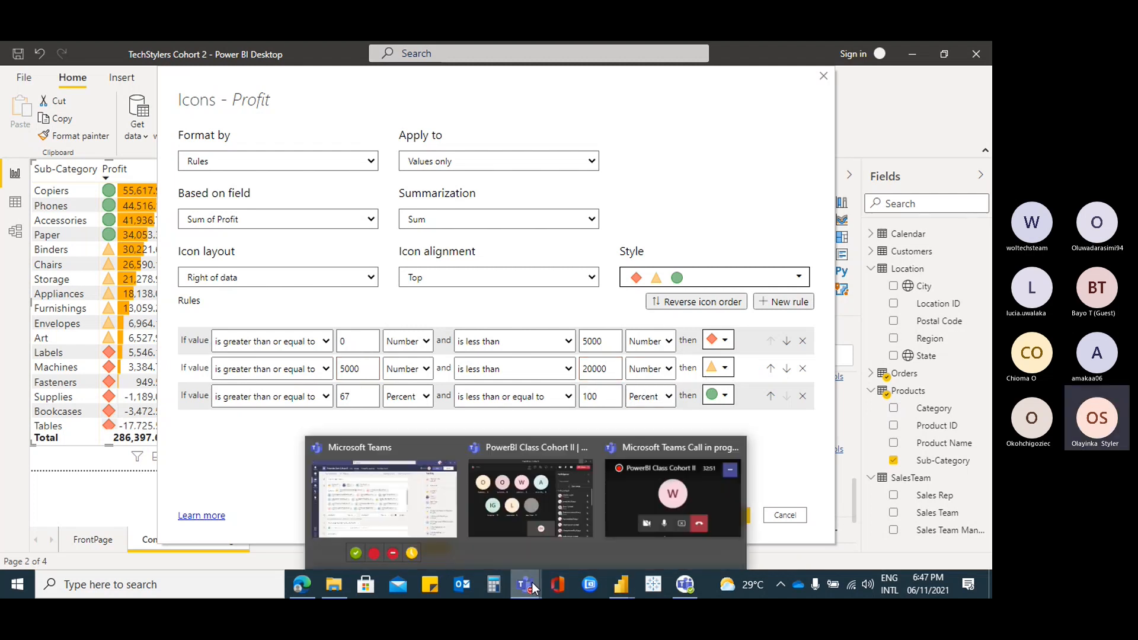
pyautogui.click(531, 498)
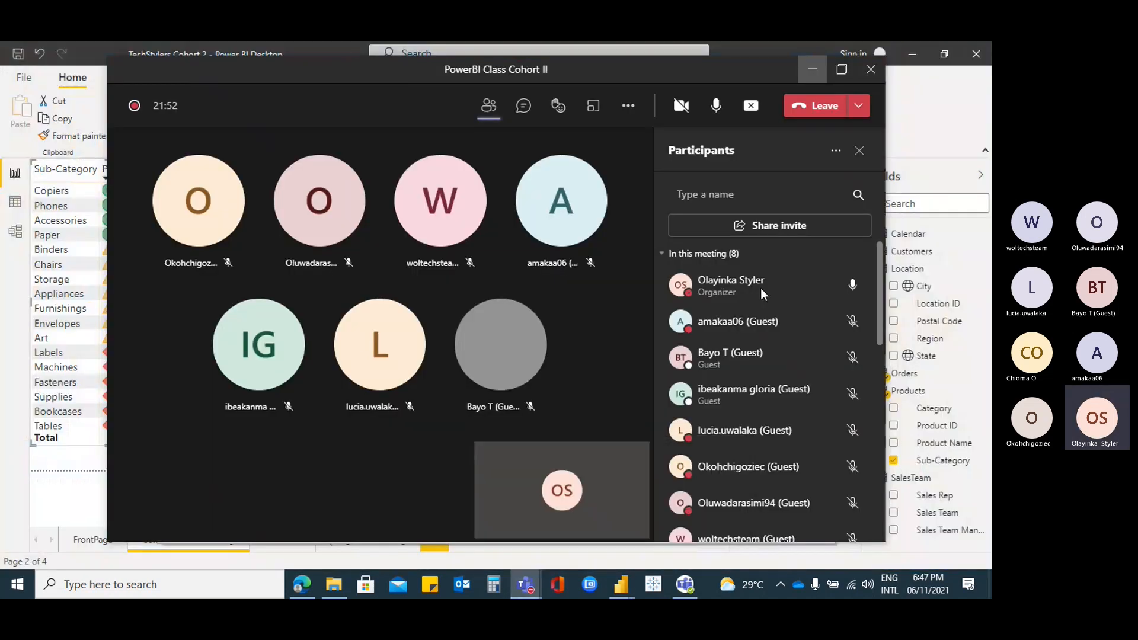
pyautogui.click(458, 369)
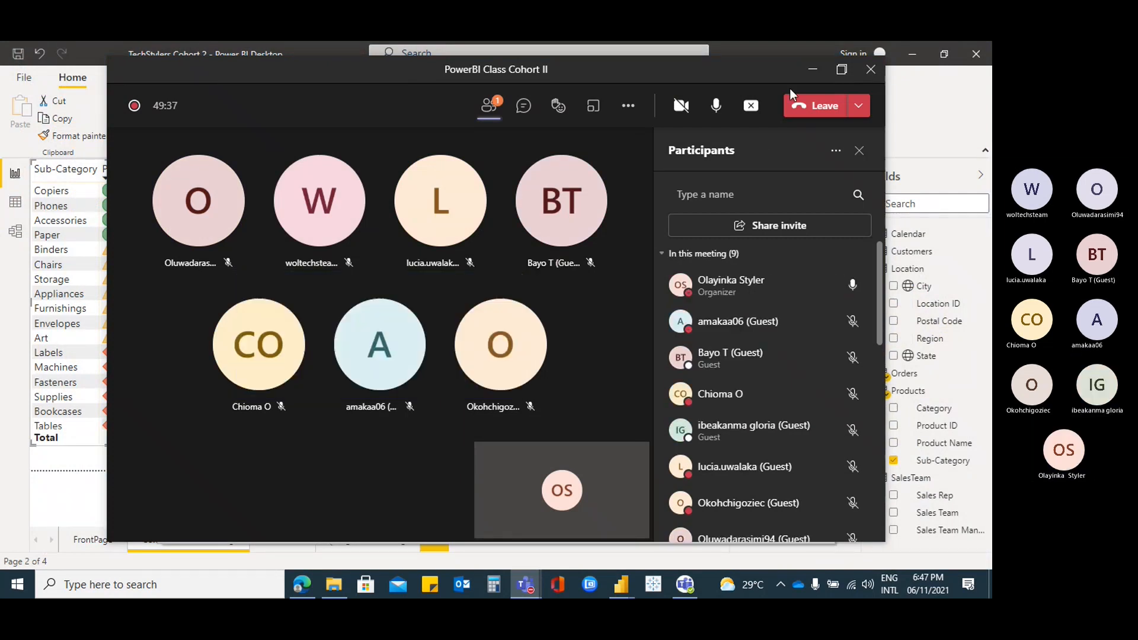
pyautogui.click(811, 70)
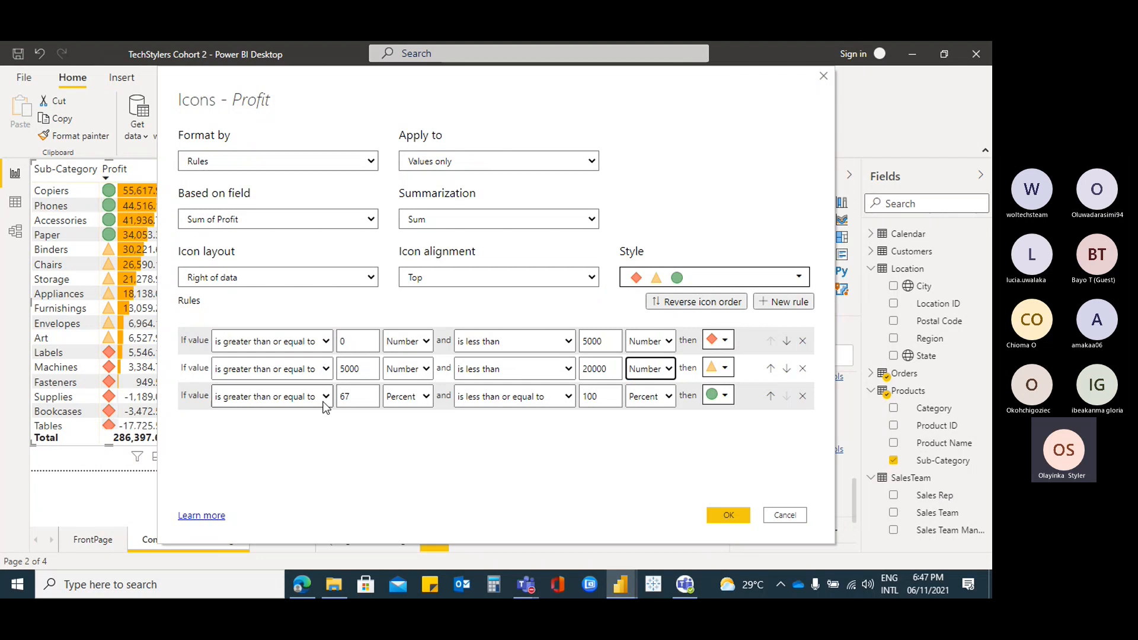
# Make the third rule start at 20000 (Number) with an empty 'less than' maximum; clear rule 1's minimum
pyautogui.doubleClick(355, 396)
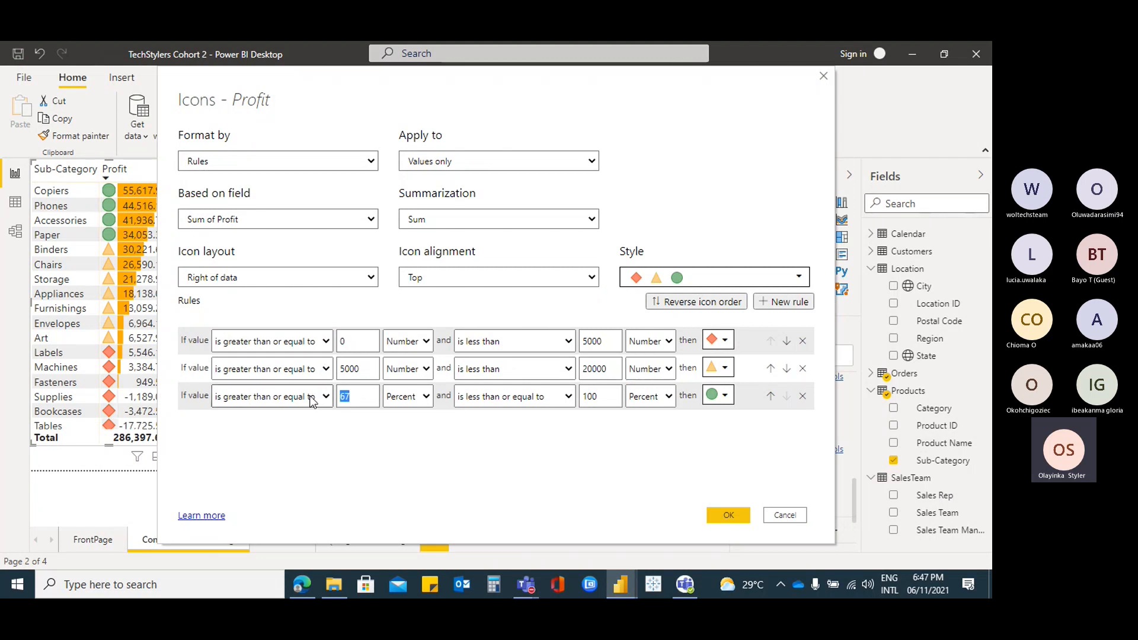
pyautogui.write('20000')
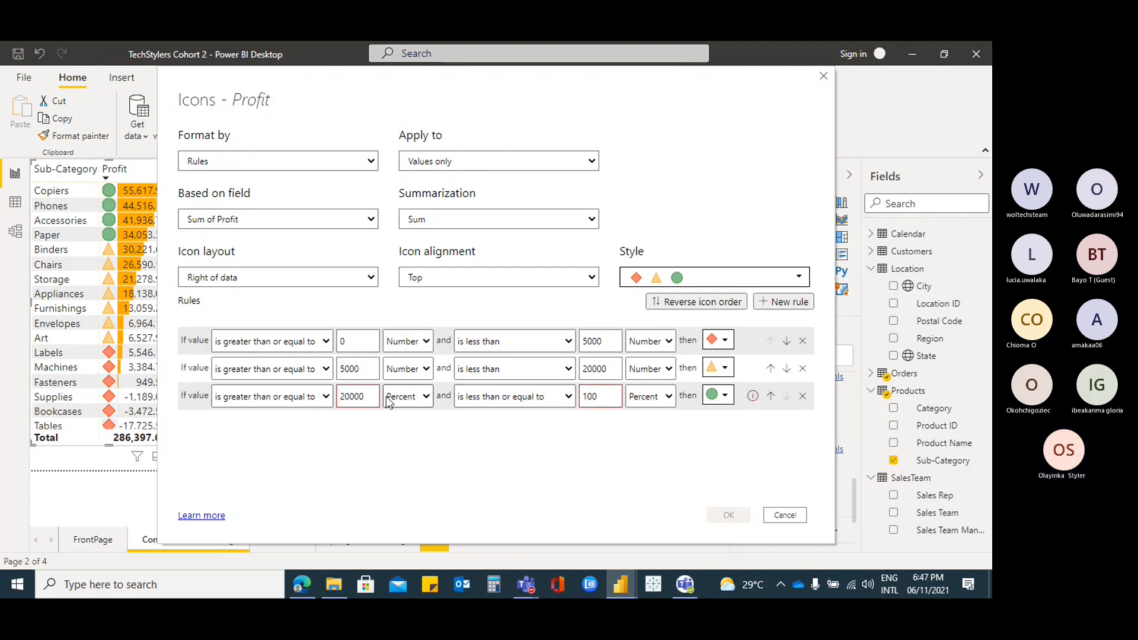
pyautogui.click(571, 402)
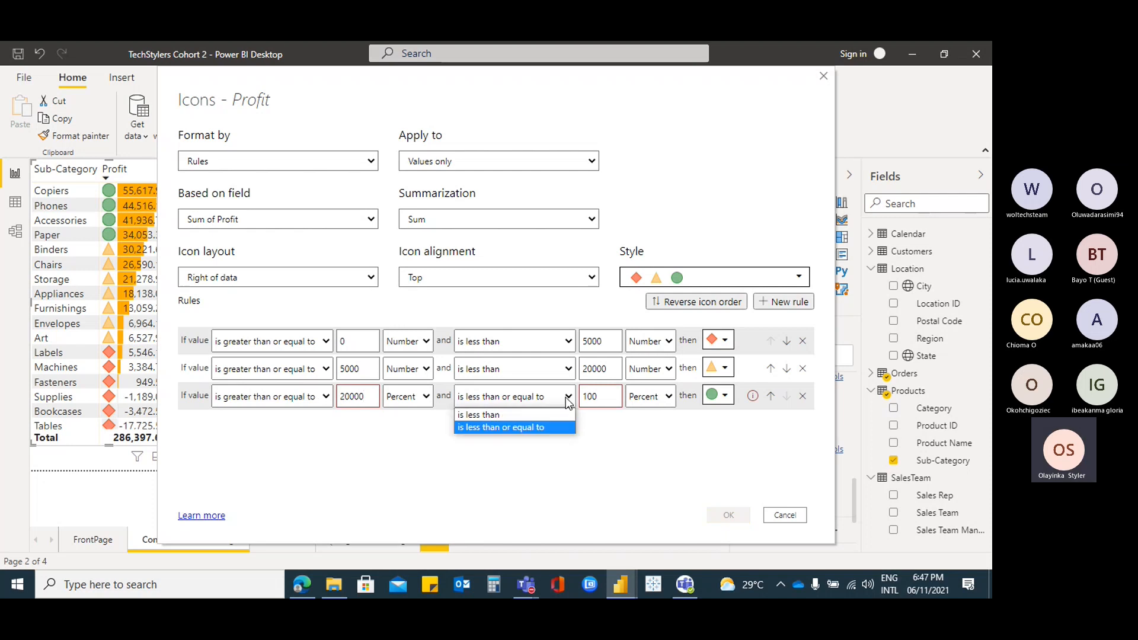
pyautogui.click(513, 415)
pyautogui.press('BackSpace')
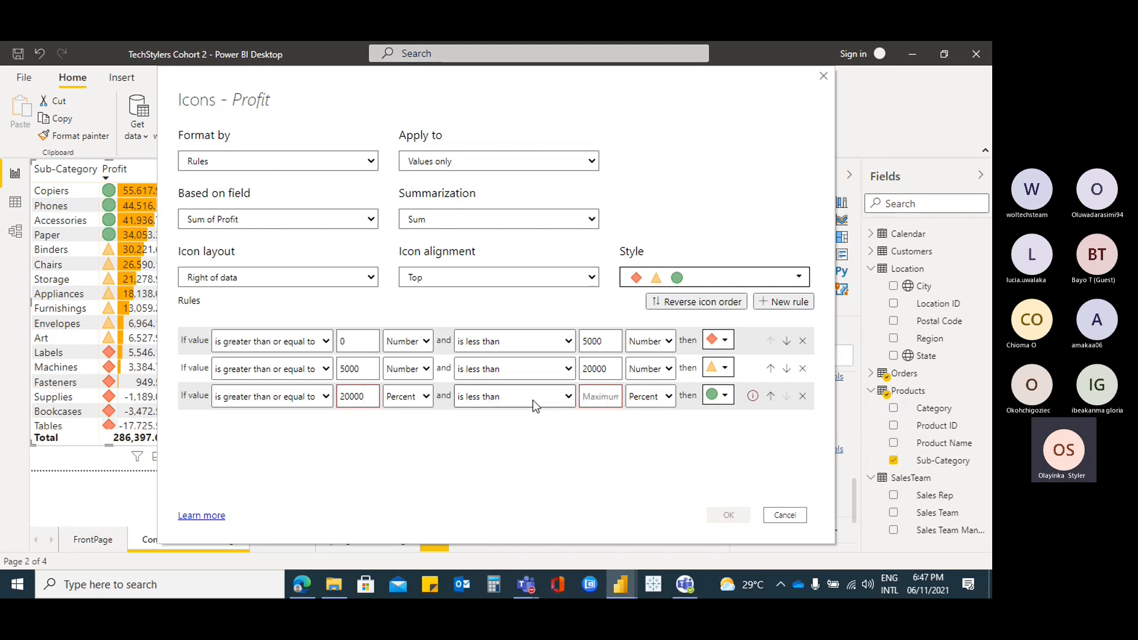
pyautogui.click(665, 398)
pyautogui.click(653, 414)
pyautogui.click(432, 397)
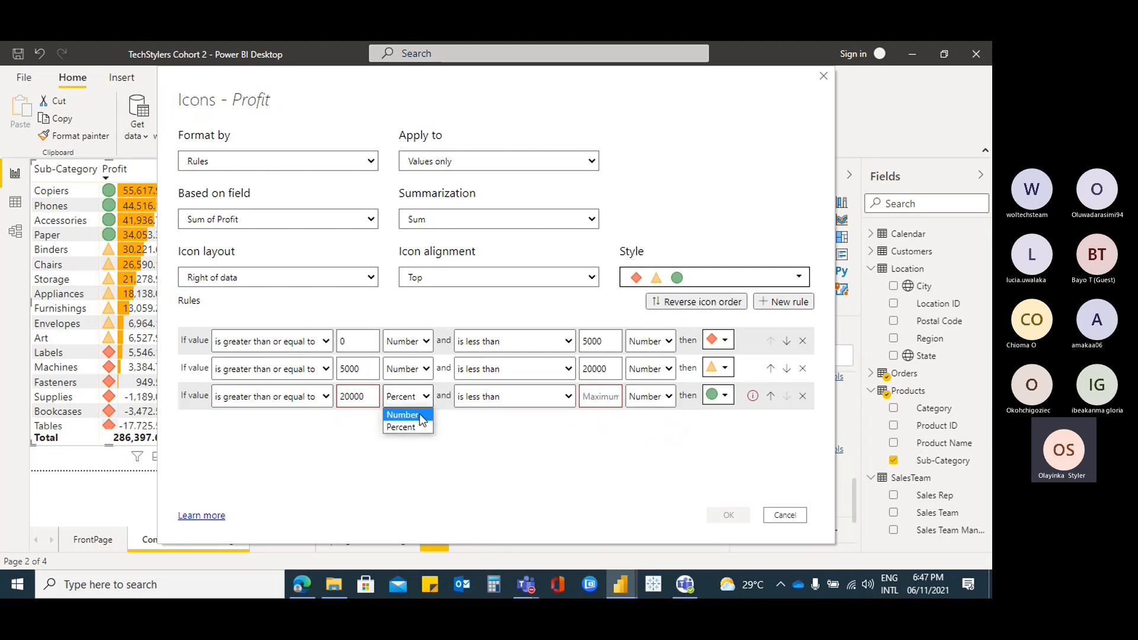
pyautogui.click(403, 415)
pyautogui.press('BackSpace')
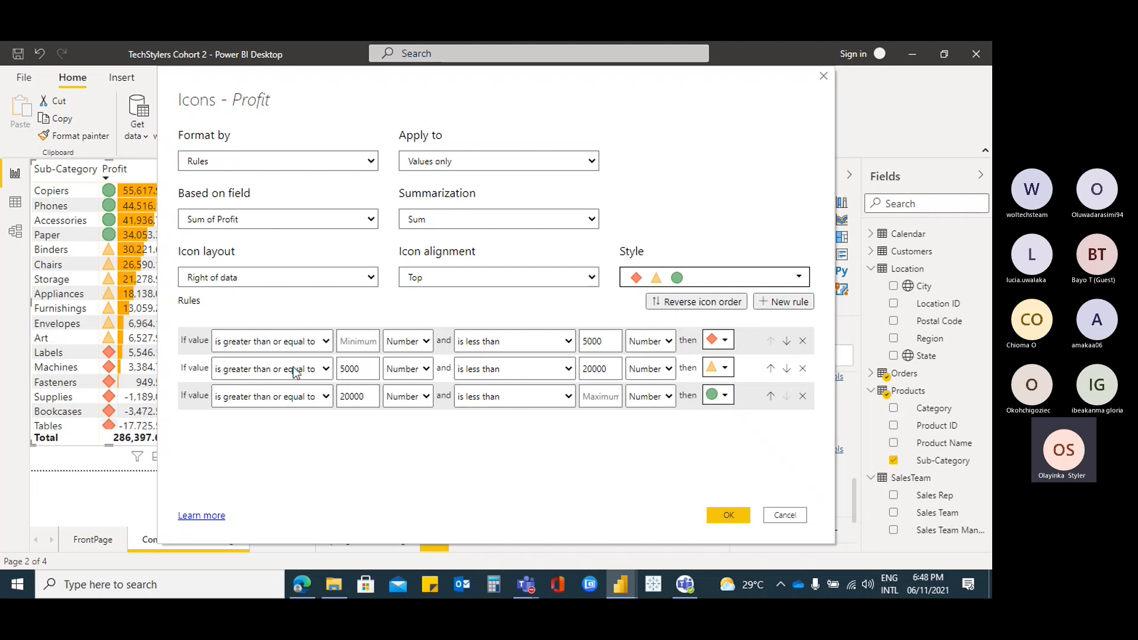
# Apply the numeric icon rules, widen the Profit table slightly, and show its field wells
pyautogui.click(728, 516)
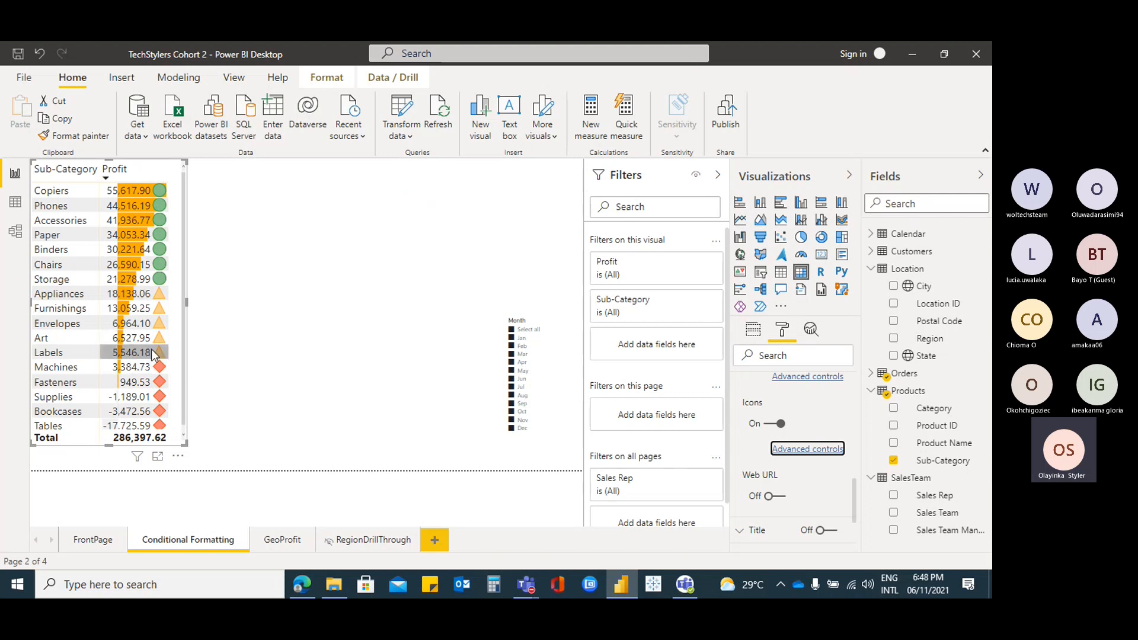
pyautogui.moveTo(186, 444); pyautogui.dragTo(196, 446)
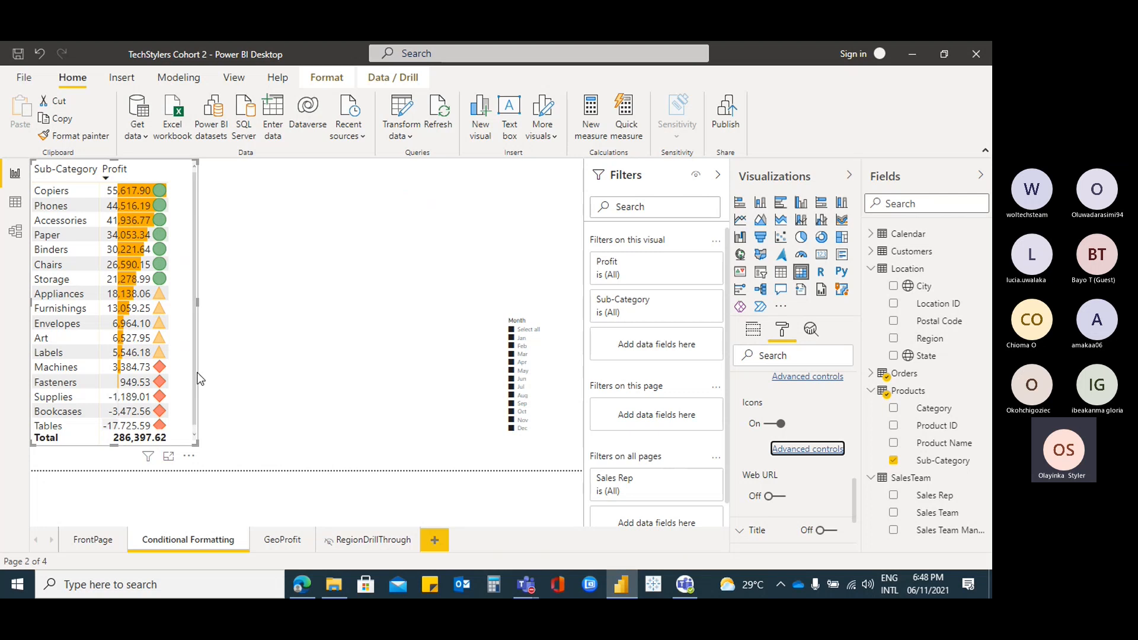
pyautogui.scroll(-1, 180, 301)
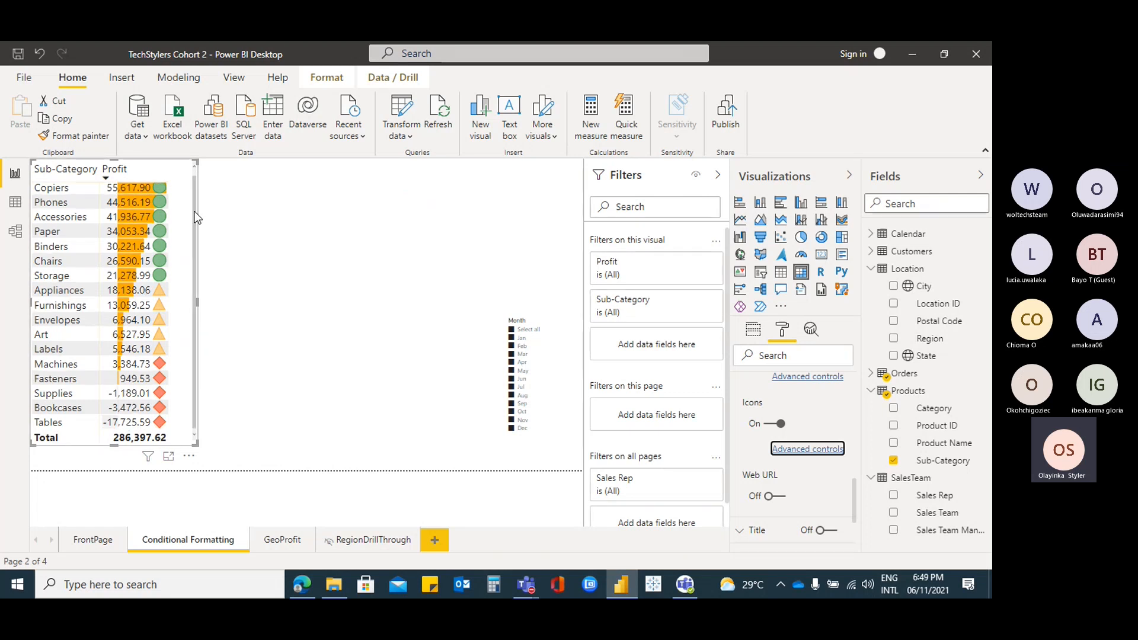
pyautogui.scroll(1, 179, 238)
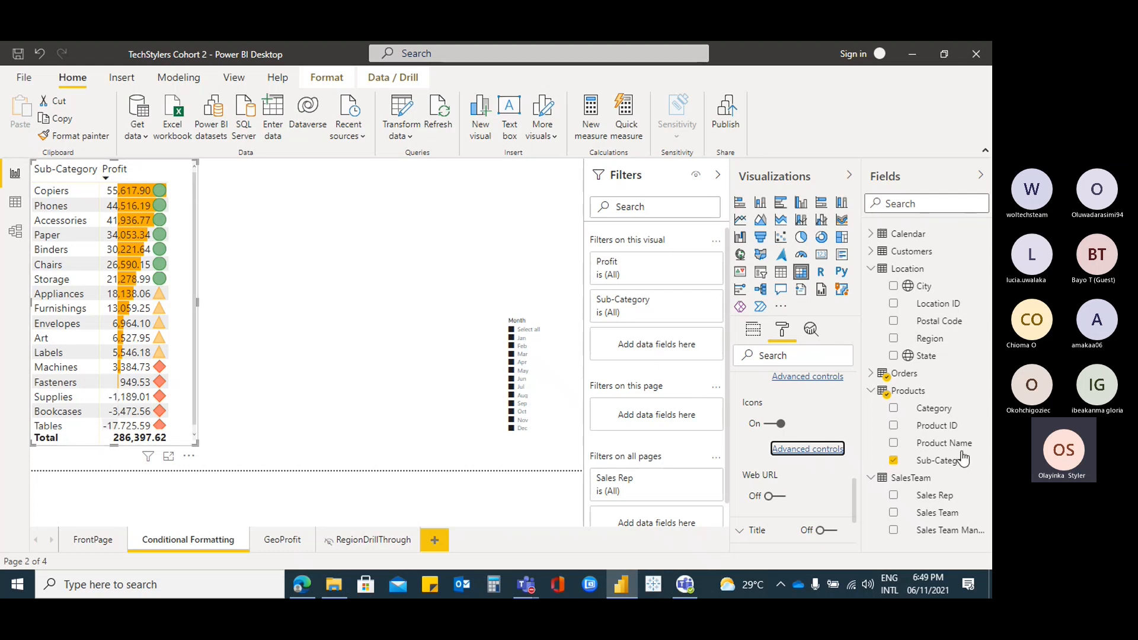
pyautogui.click(173, 174)
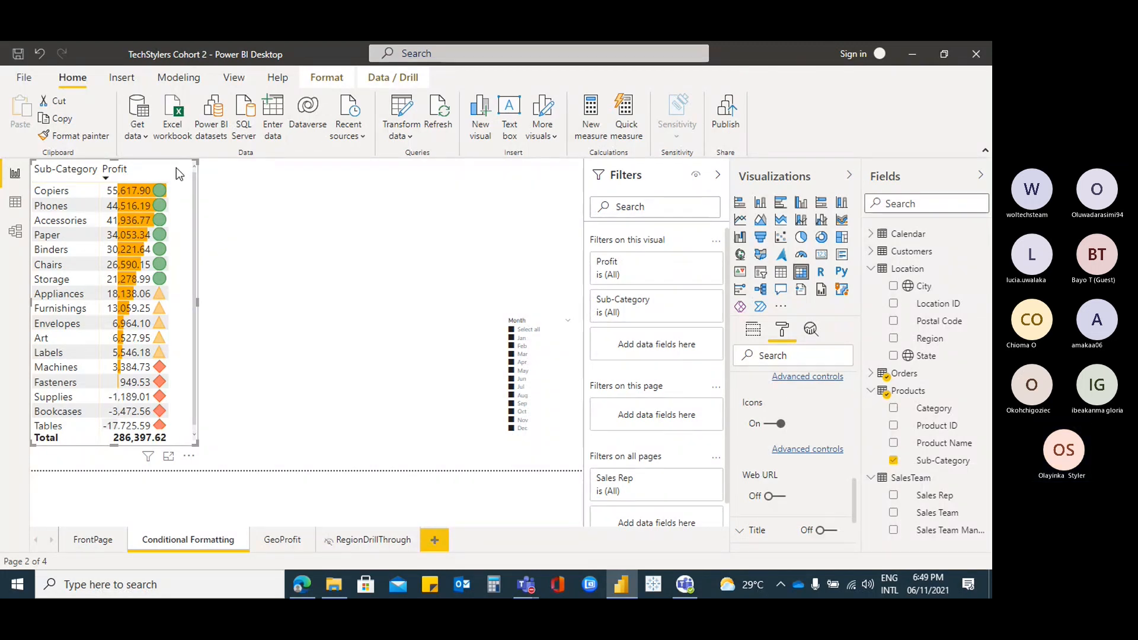
pyautogui.click(754, 333)
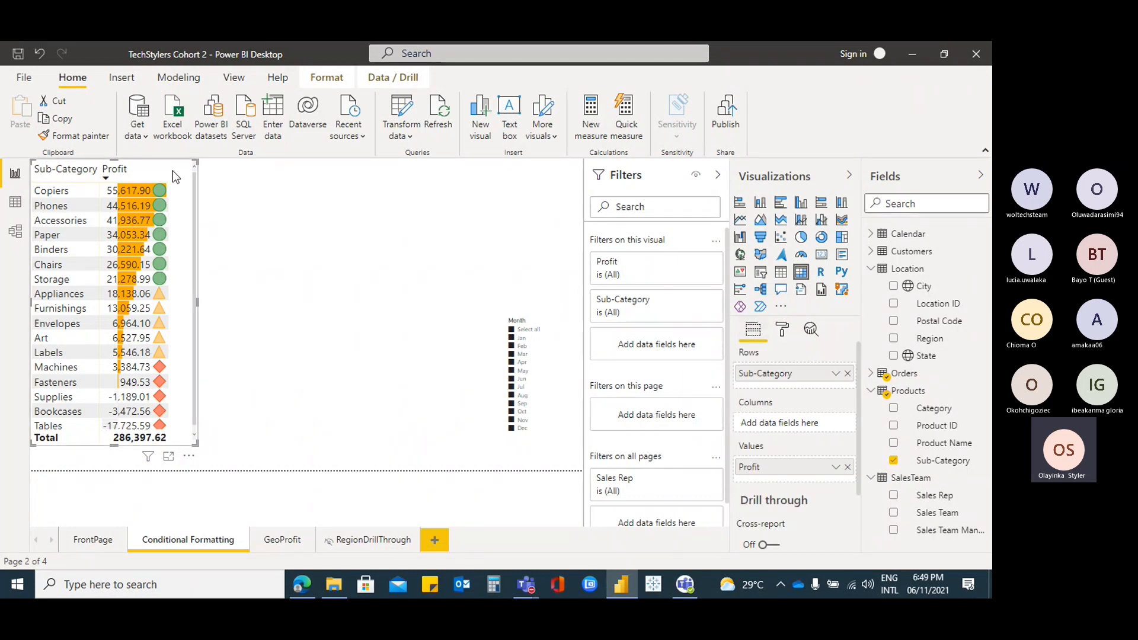
# Turn on a red border around the Profit table
pyautogui.click(781, 331)
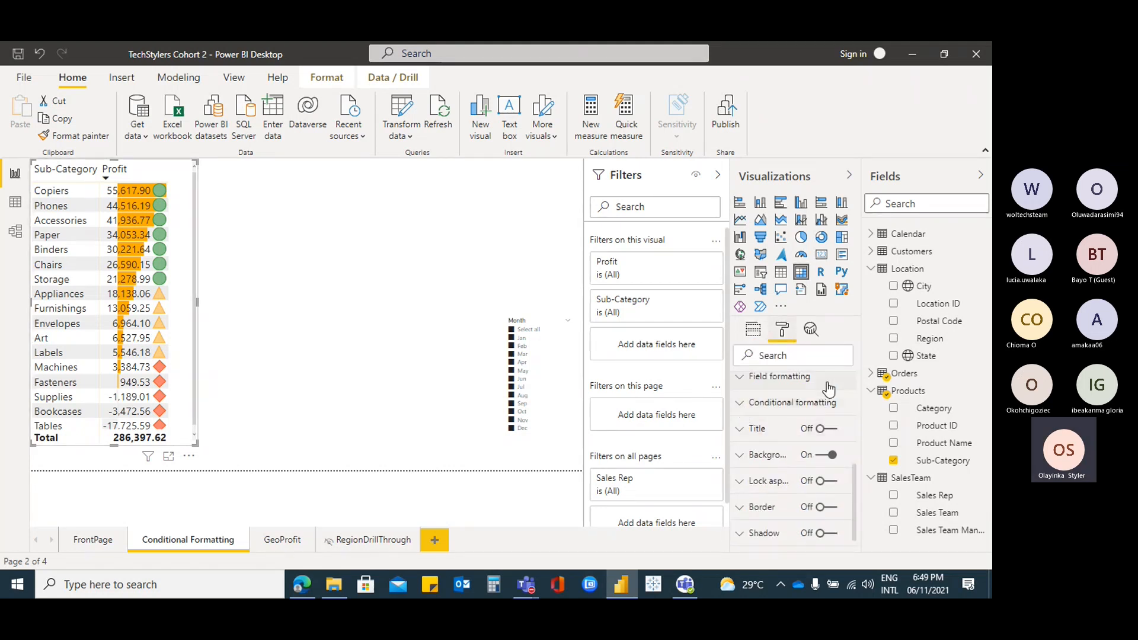
pyautogui.scroll(-1, 829, 389)
pyautogui.scroll(-1, 829, 390)
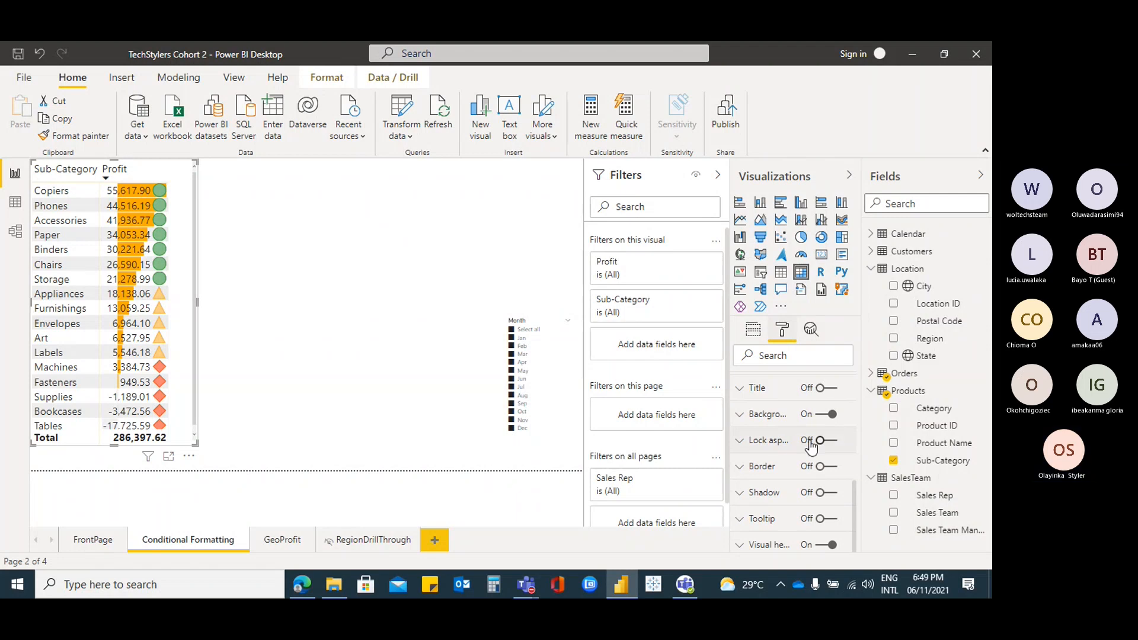
pyautogui.click(745, 472)
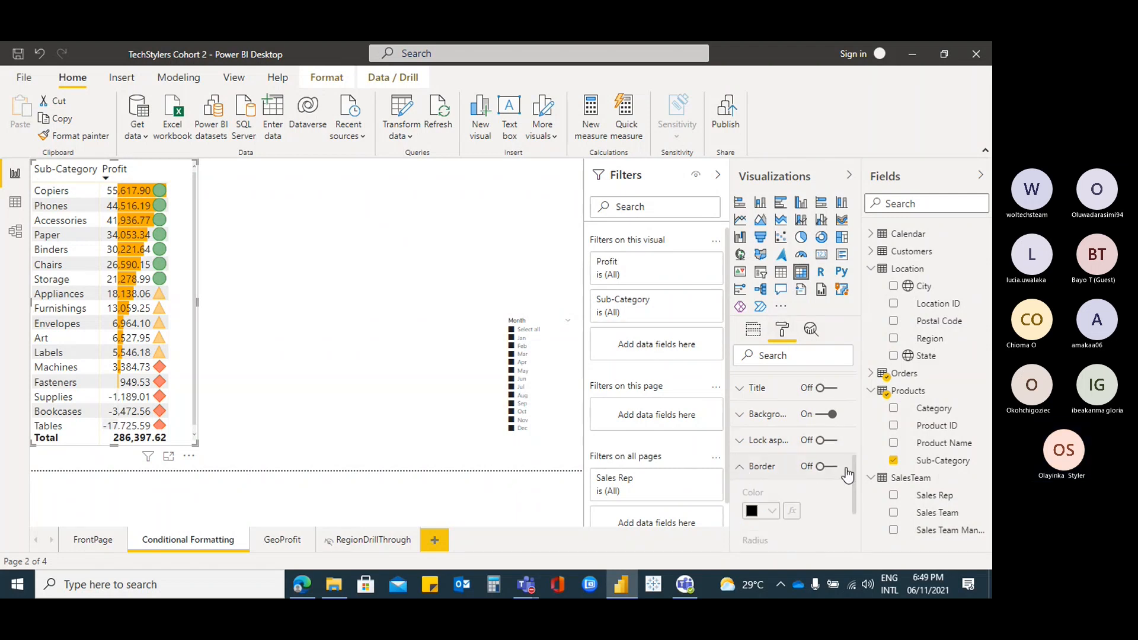
pyautogui.click(828, 467)
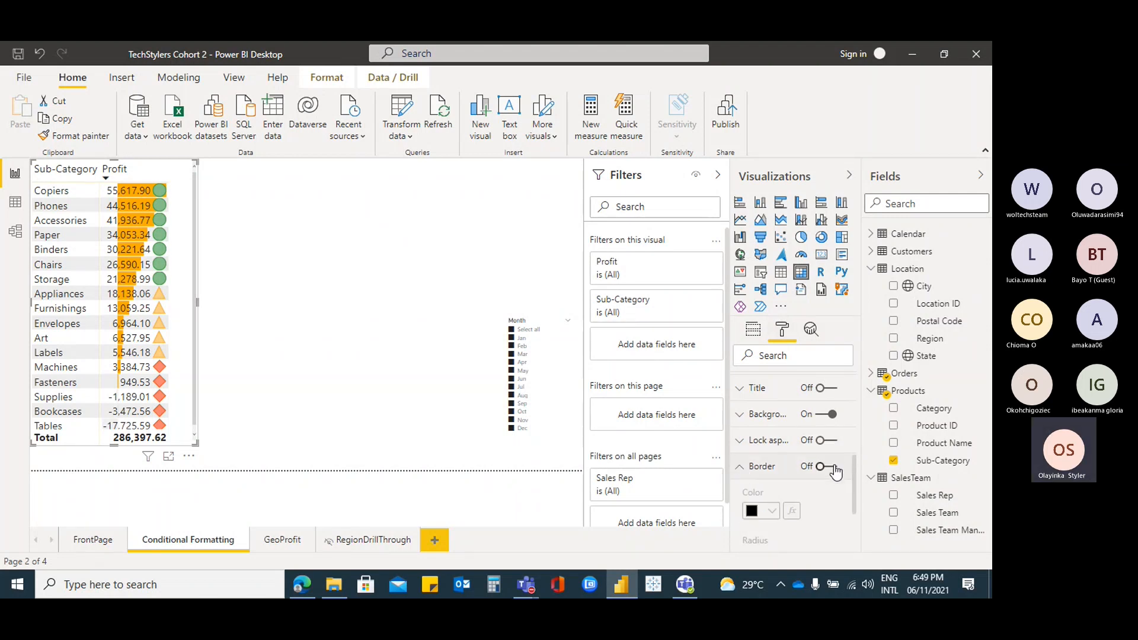
pyautogui.click(773, 511)
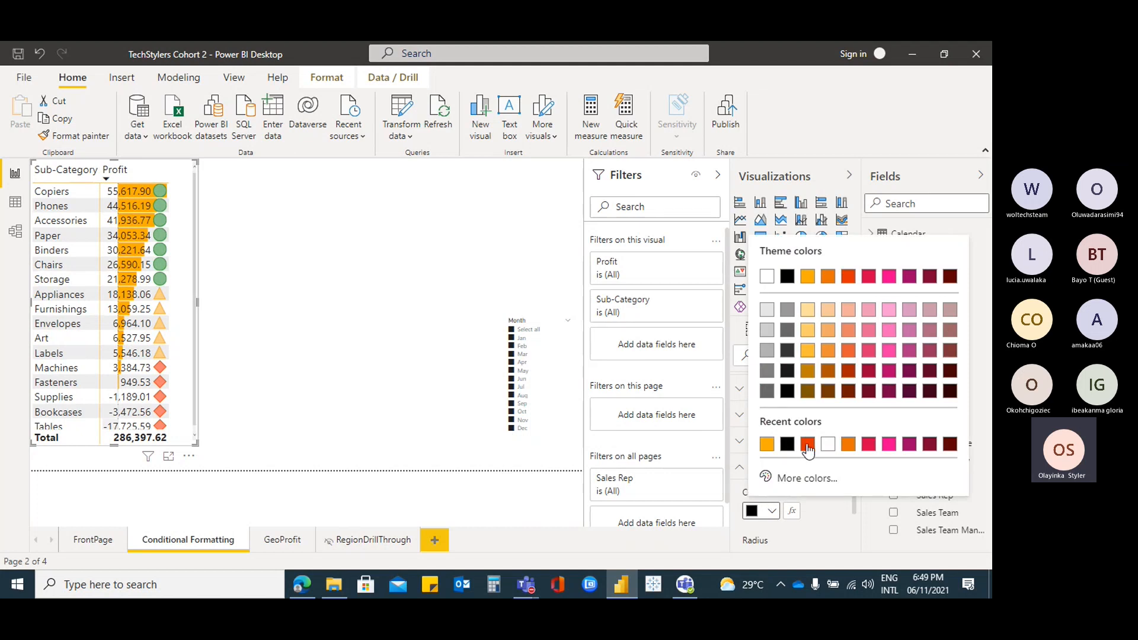
pyautogui.click(811, 452)
pyautogui.click(313, 243)
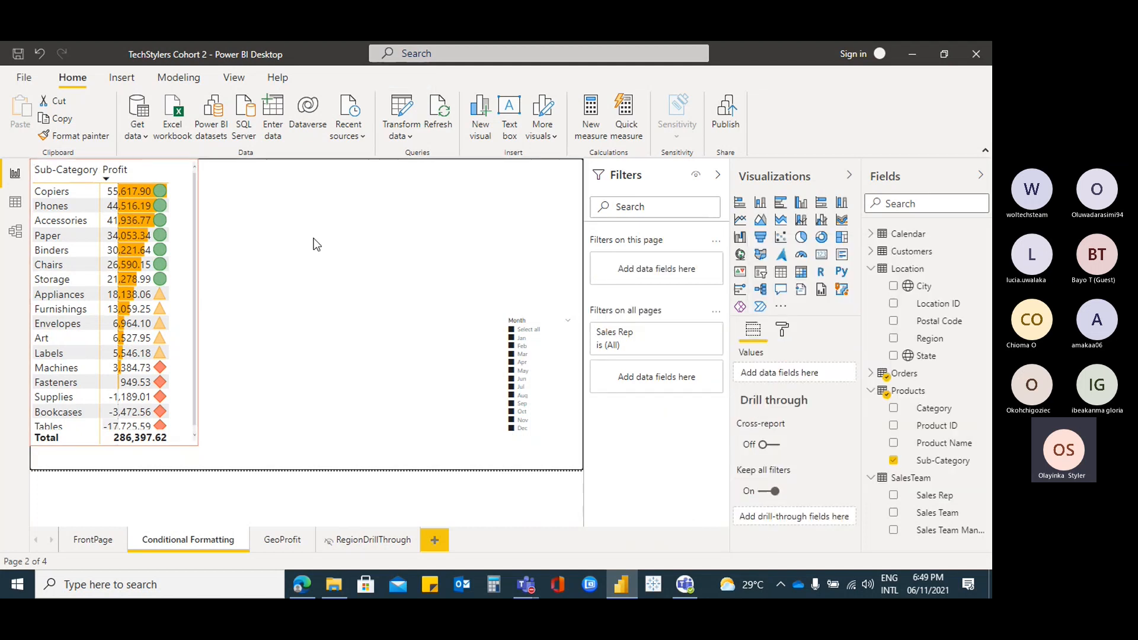
# Drag the border Radius slider to round the Profit table's corners
pyautogui.click(173, 183)
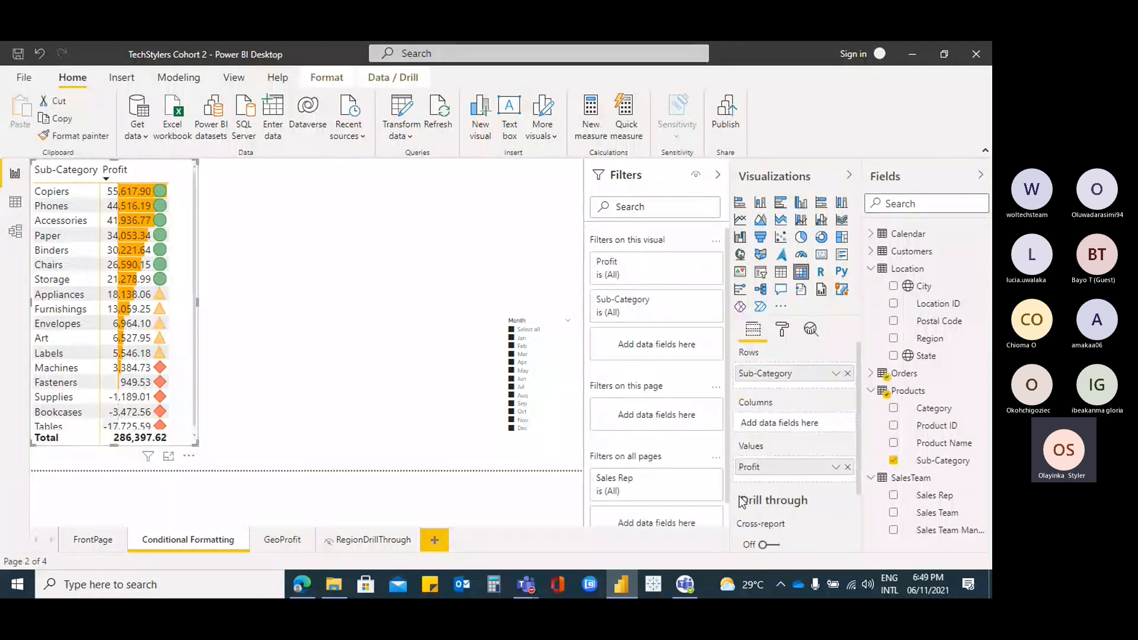
pyautogui.click(783, 330)
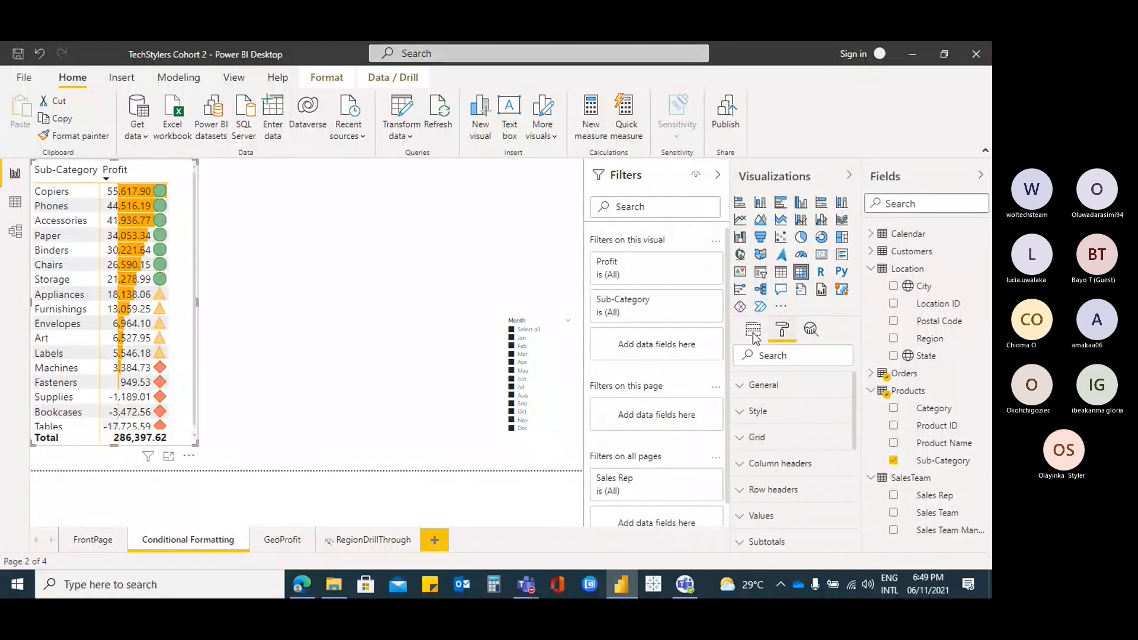
pyautogui.scroll(-5, 820, 464)
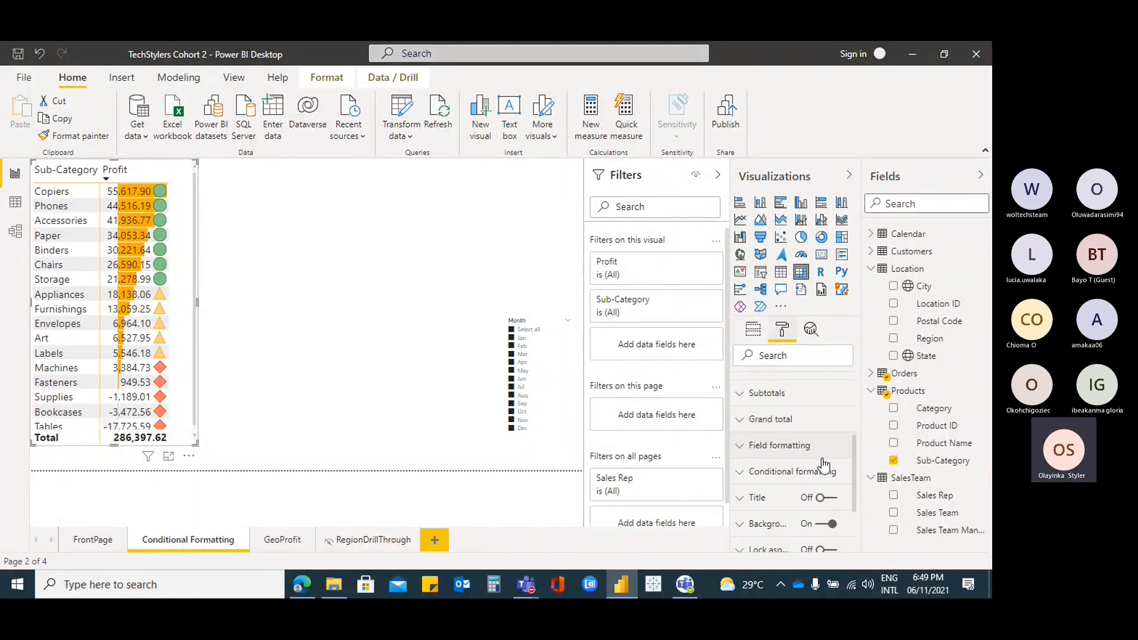
pyautogui.click(761, 468)
pyautogui.scroll(-1, 818, 473)
pyautogui.moveTo(787, 491); pyautogui.dragTo(807, 489)
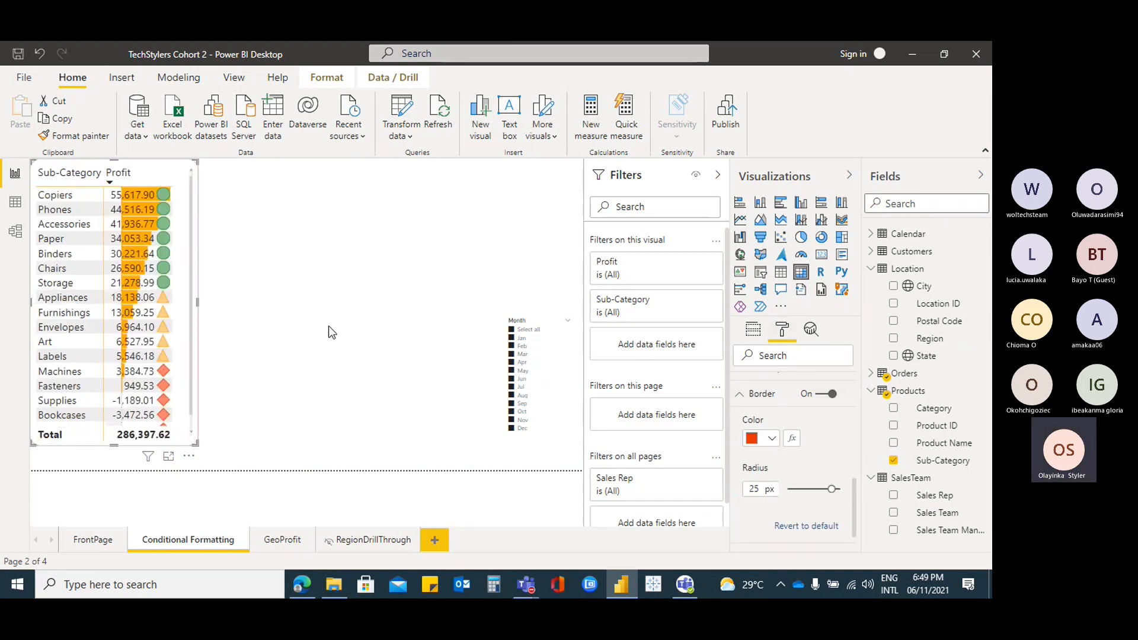
pyautogui.click(213, 251)
# Reselect the Profit table and review its border settings in the Format pane
pyautogui.click(196, 190)
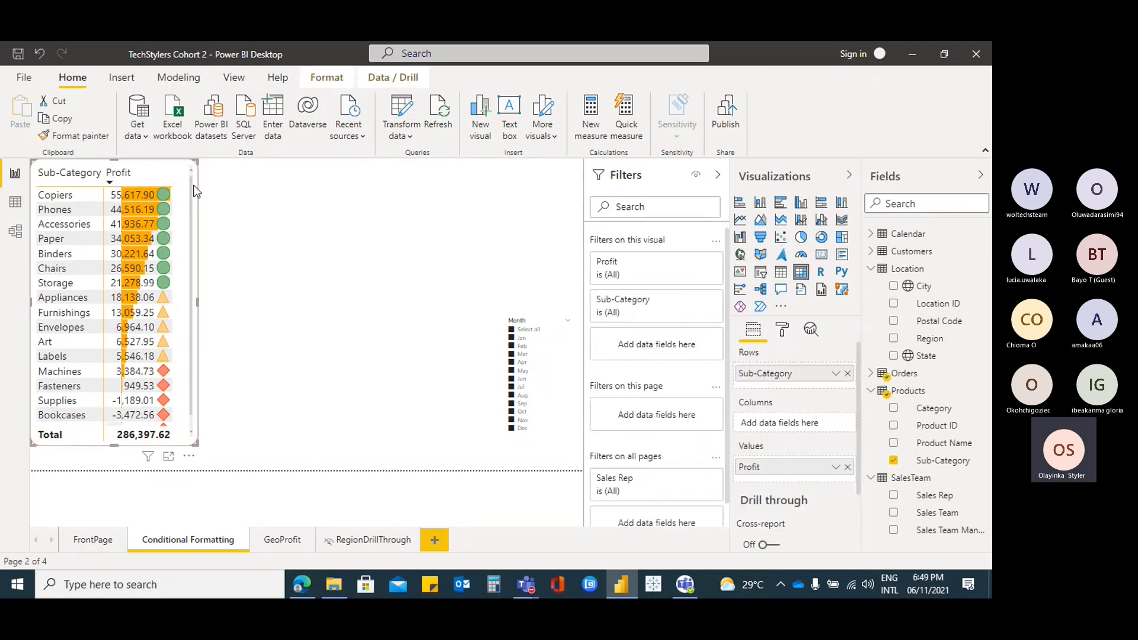
pyautogui.click(780, 333)
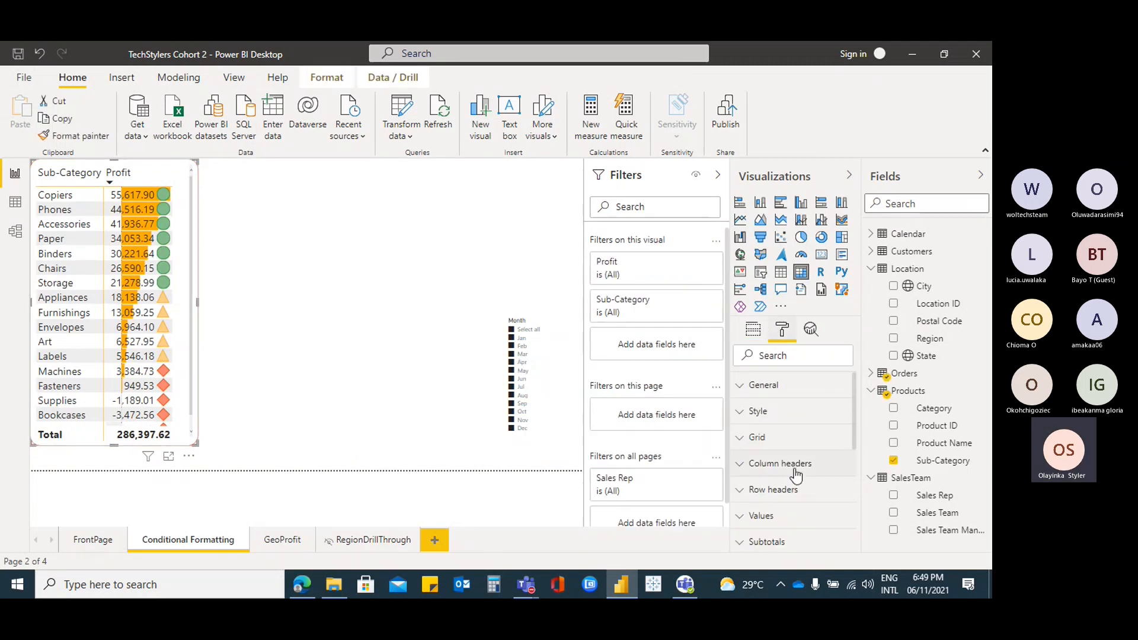
pyautogui.scroll(-5, 801, 468)
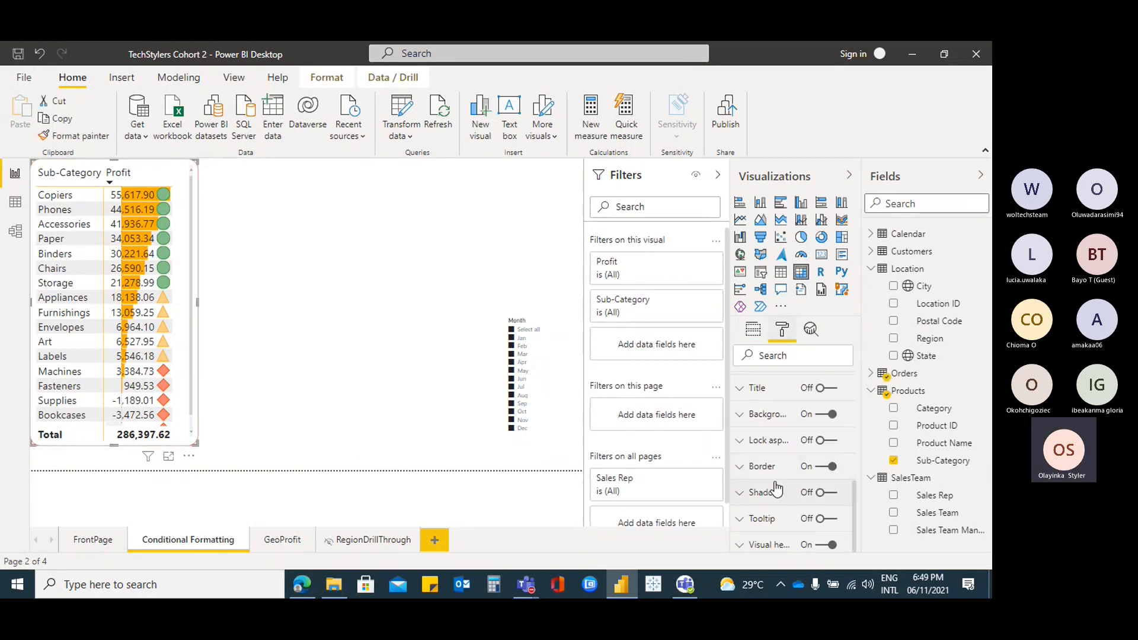
pyautogui.scroll(4, 776, 483)
pyautogui.scroll(-3, 777, 483)
pyautogui.scroll(2, 778, 483)
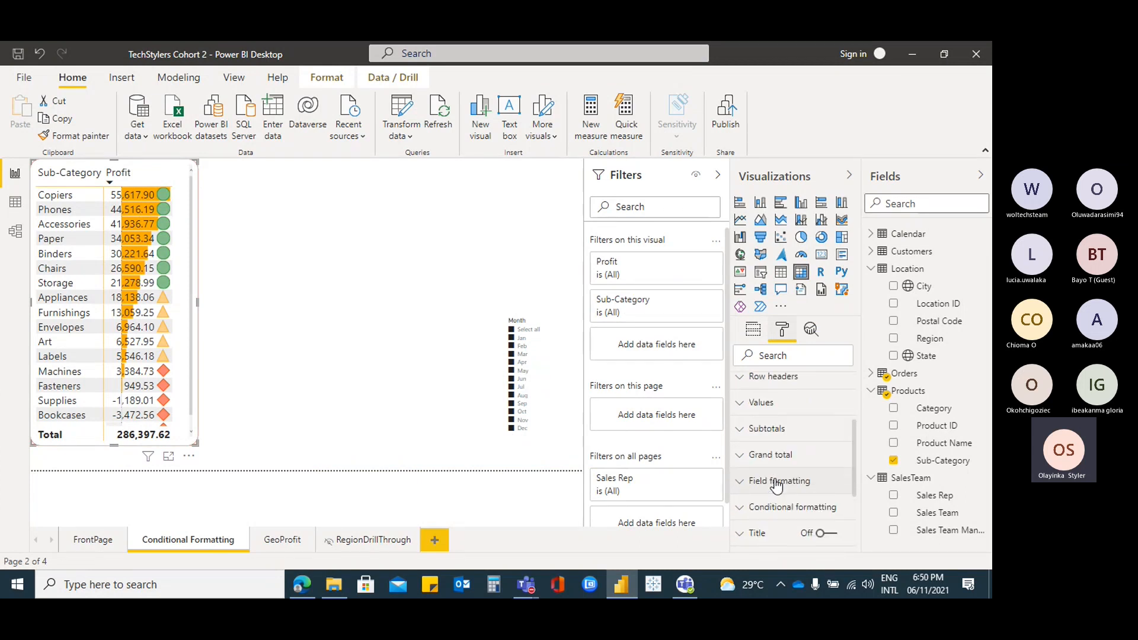
pyautogui.scroll(3, 785, 451)
pyautogui.scroll(-5, 786, 456)
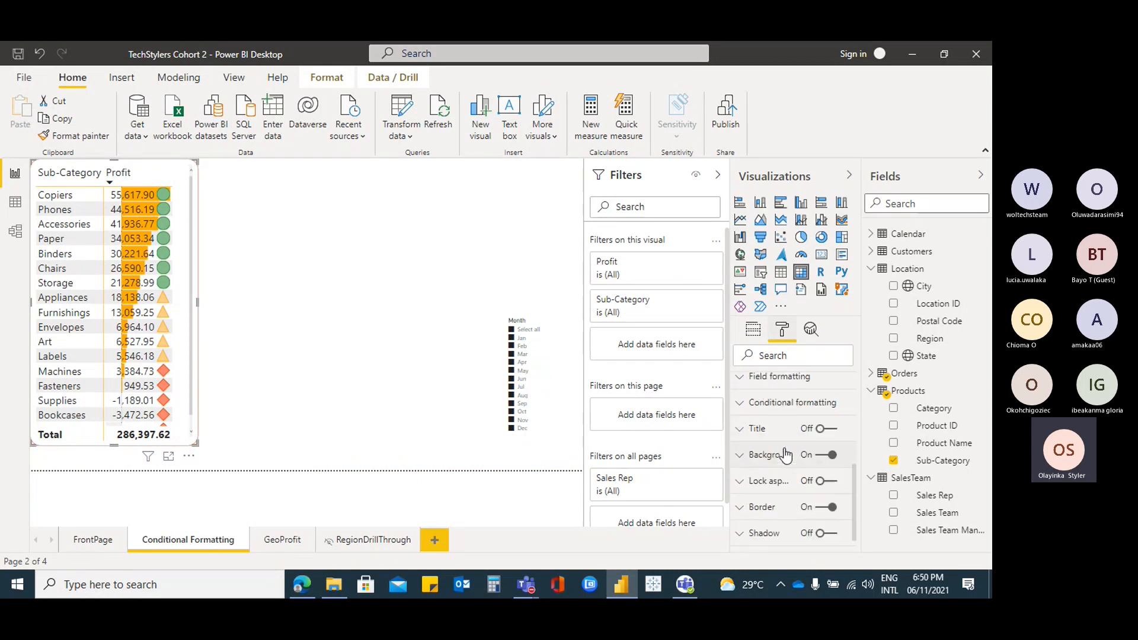
pyautogui.click(746, 472)
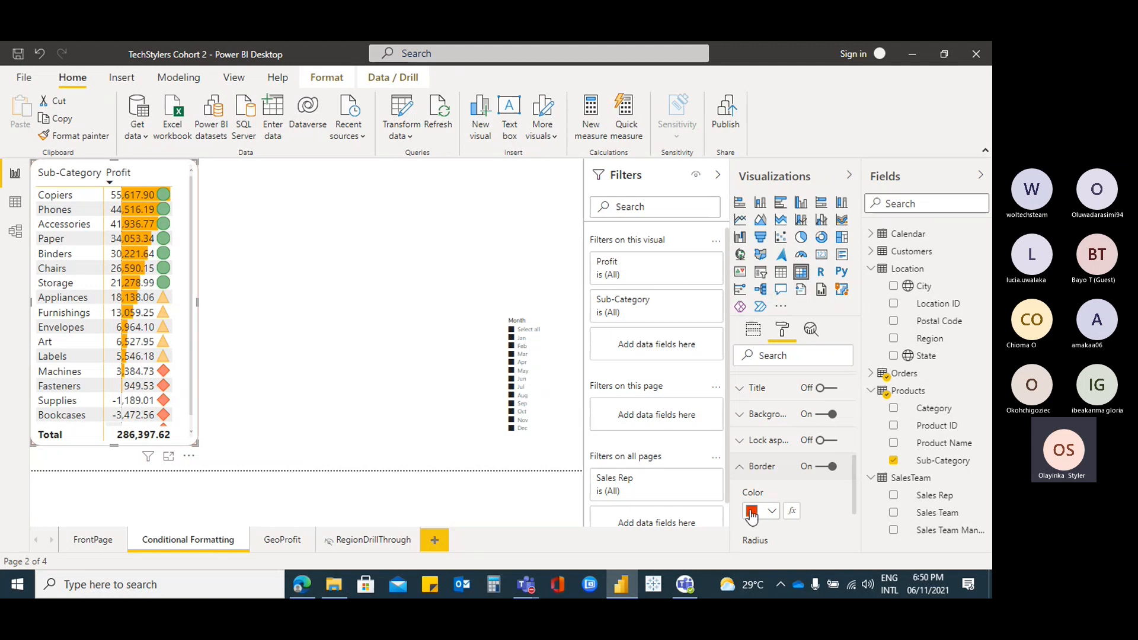
# Check the border colour conditional formatting without changes and keep Profit sorted descending
pyautogui.click(794, 511)
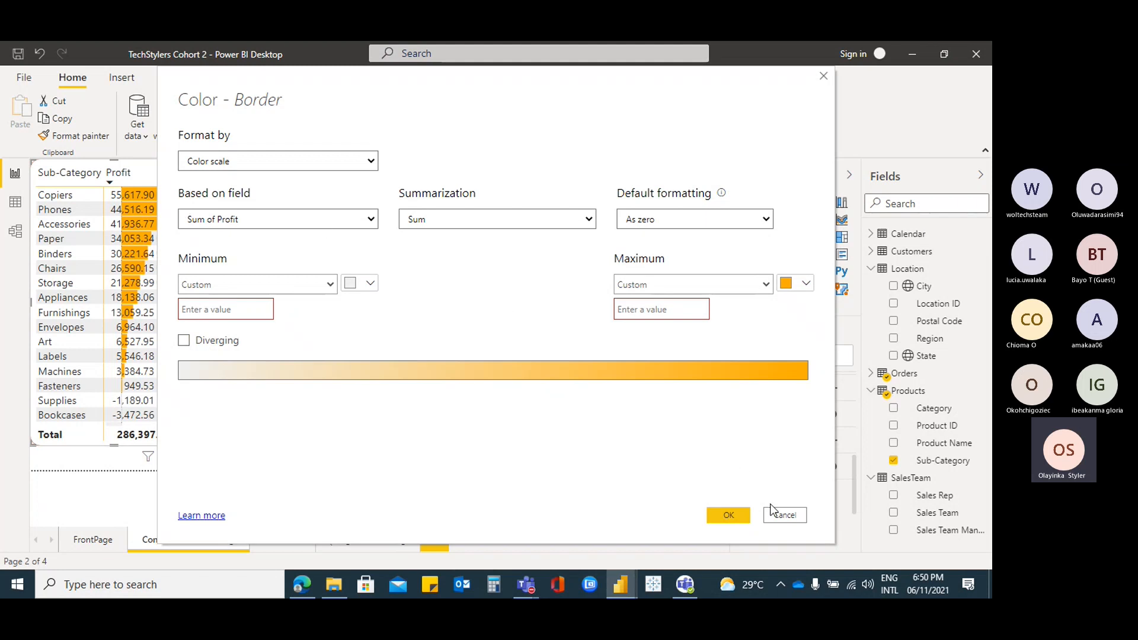
pyautogui.click(793, 517)
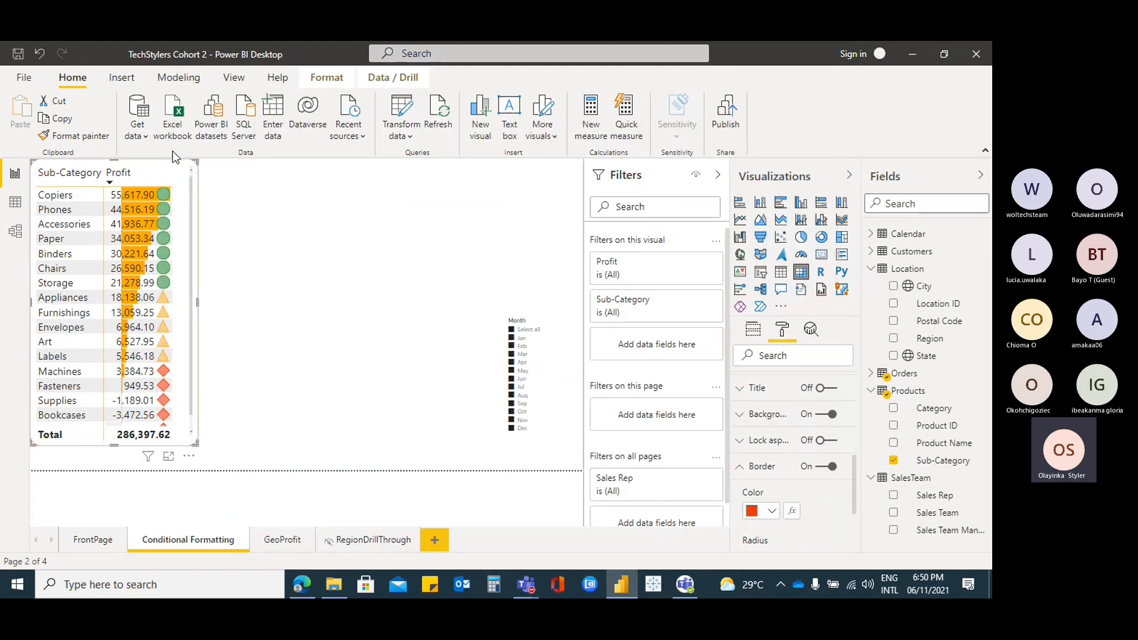
pyautogui.click(172, 168)
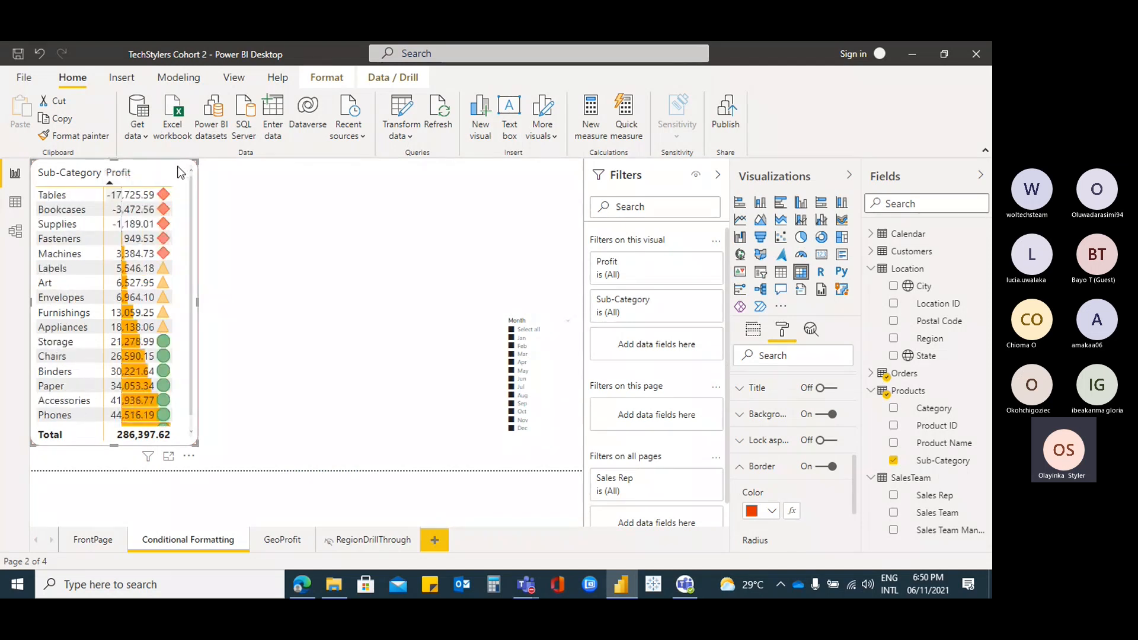
pyautogui.click(122, 182)
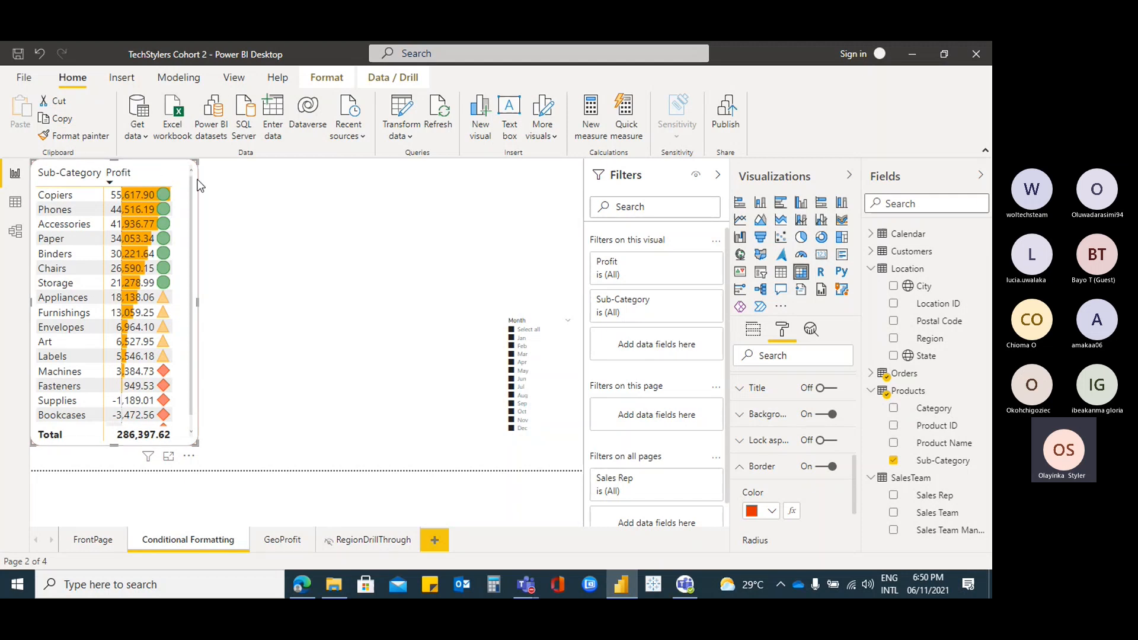
# Collapse the Border and Style settings, restore the descending Profit sort, and go to FrontPage
pyautogui.scroll(-2, 791, 442)
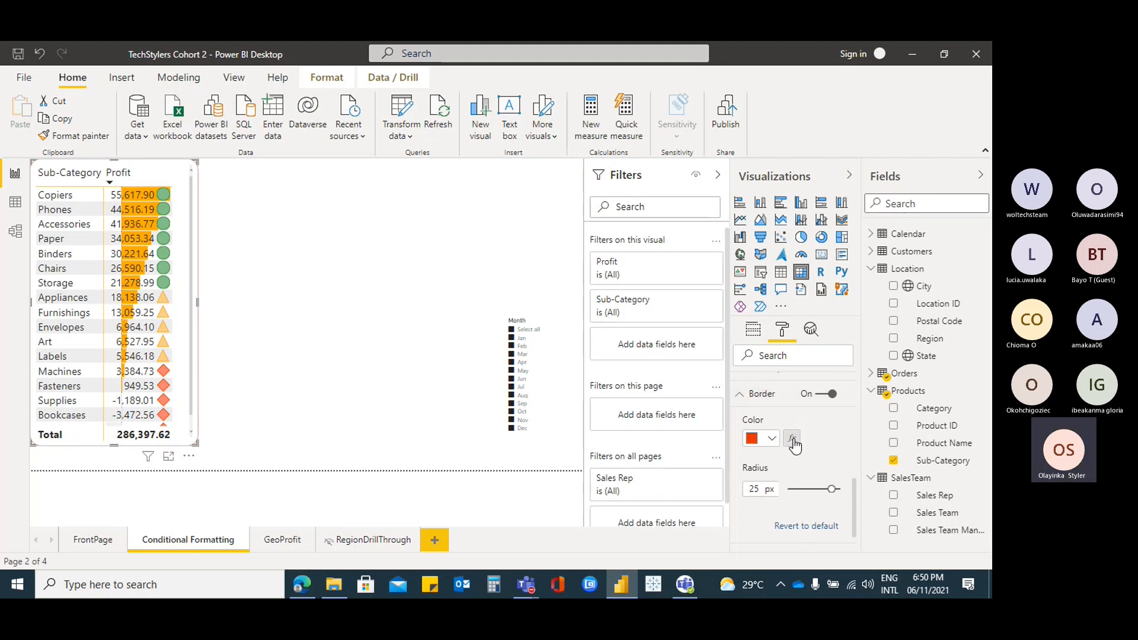
pyautogui.click(741, 402)
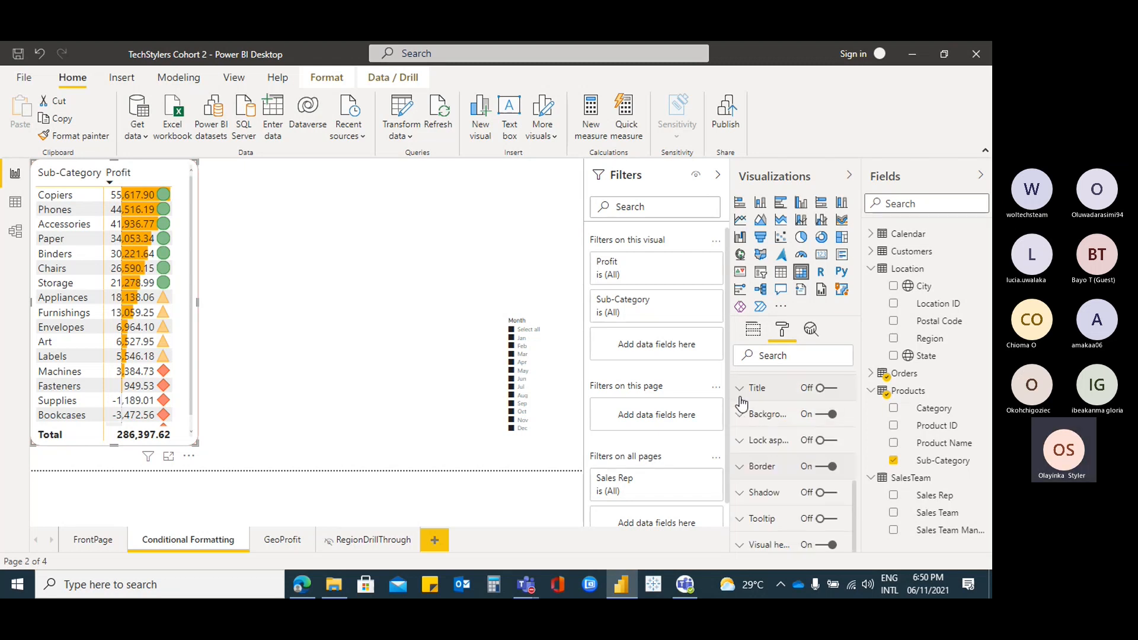
pyautogui.scroll(3, 789, 464)
pyautogui.scroll(3, 789, 464)
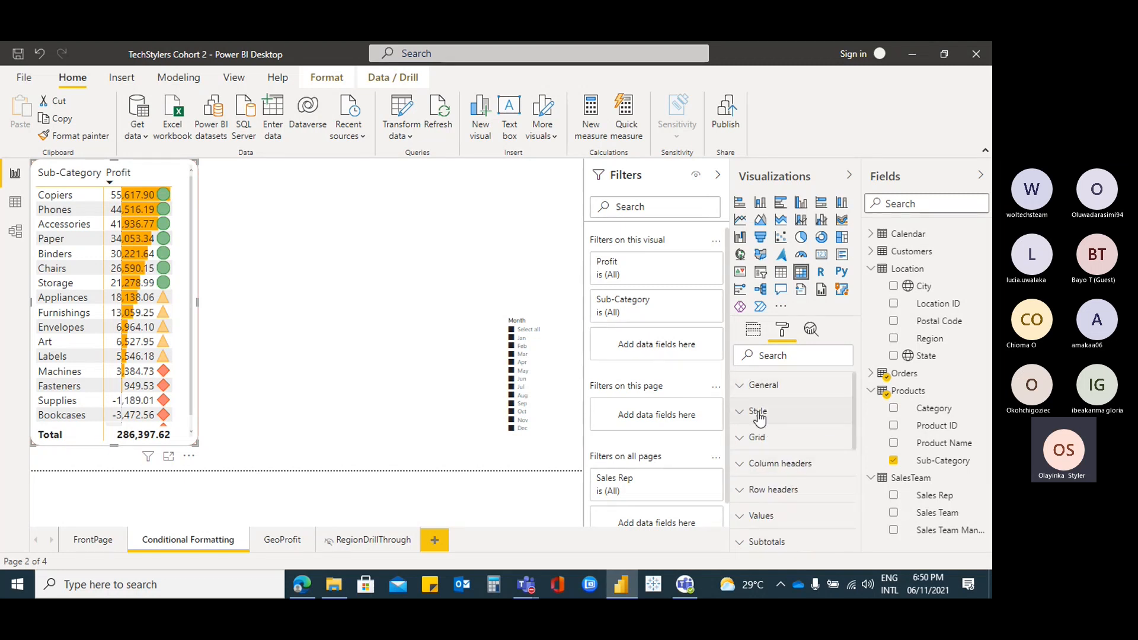
pyautogui.click(741, 415)
pyautogui.click(740, 415)
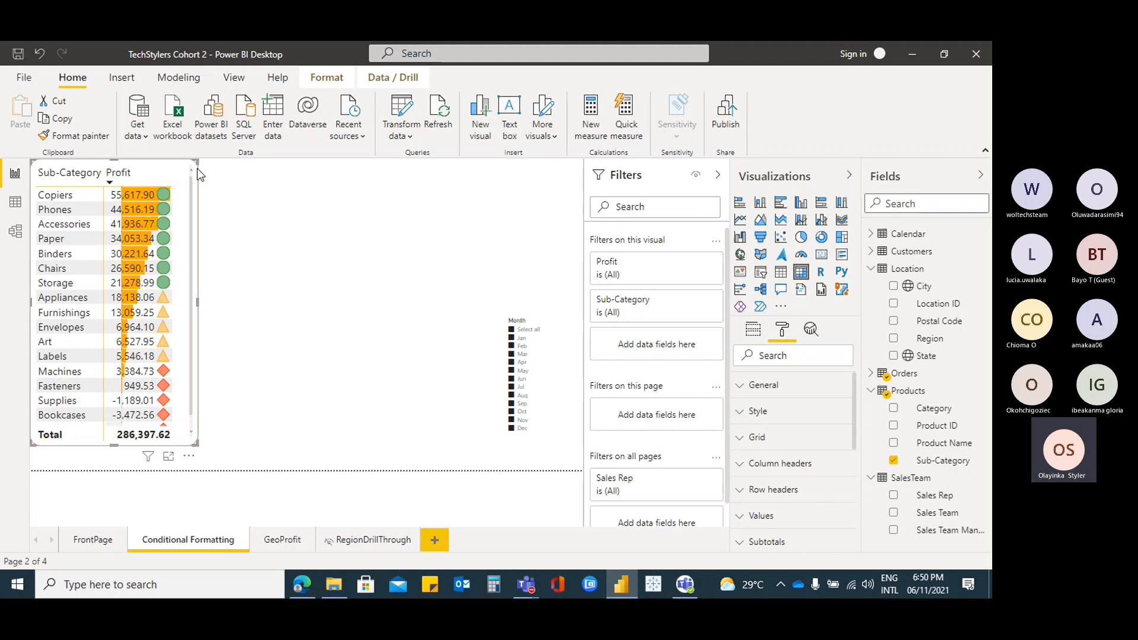
pyautogui.click(166, 170)
pyautogui.click(112, 179)
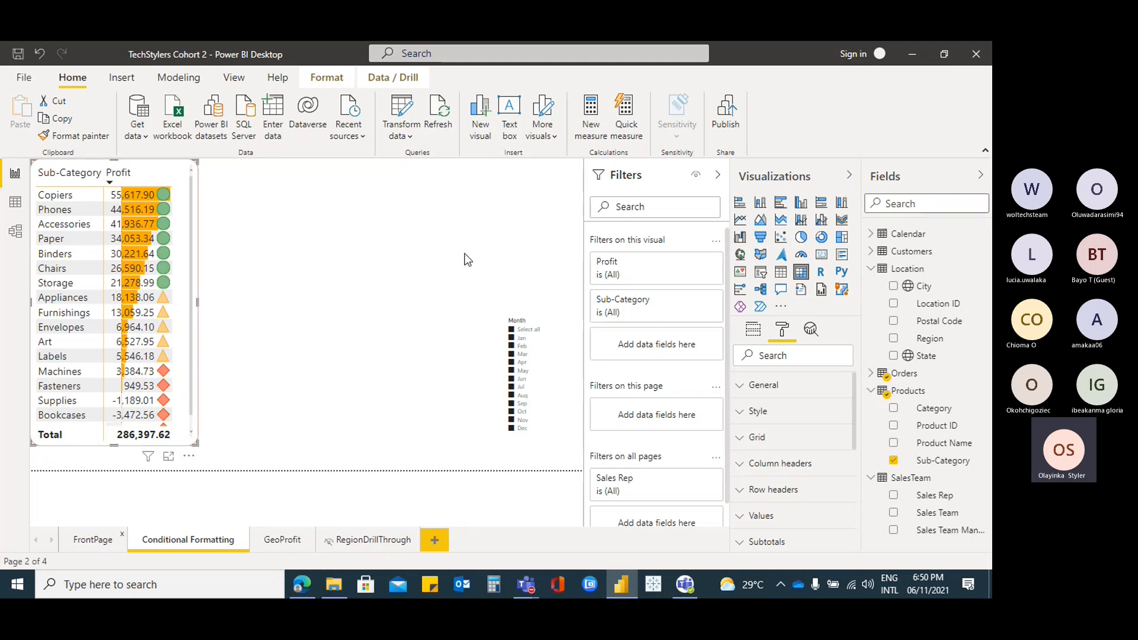
pyautogui.click(93, 540)
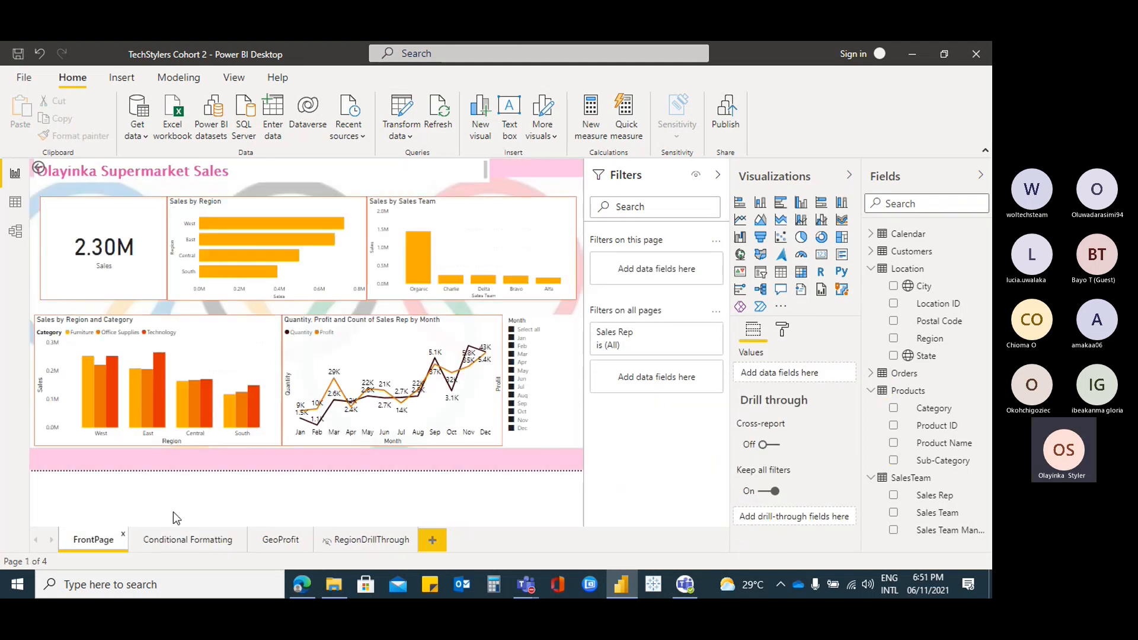
# Back on FrontPage, select the Sales by Sales Team chart and then the Sales by Region chart
pyautogui.click(199, 541)
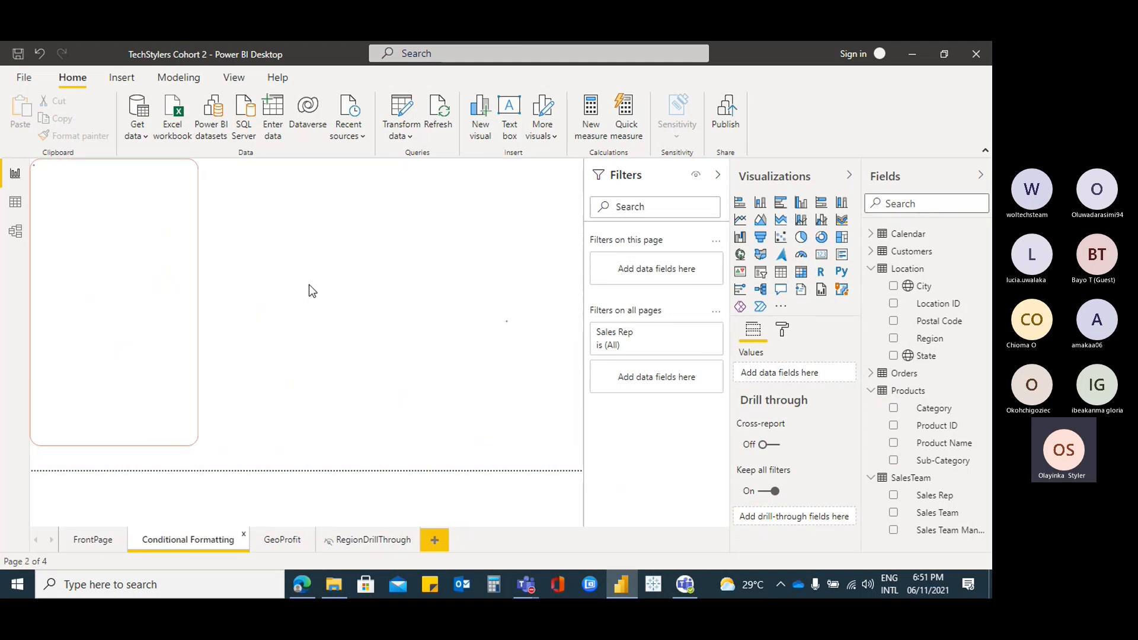
pyautogui.click(93, 540)
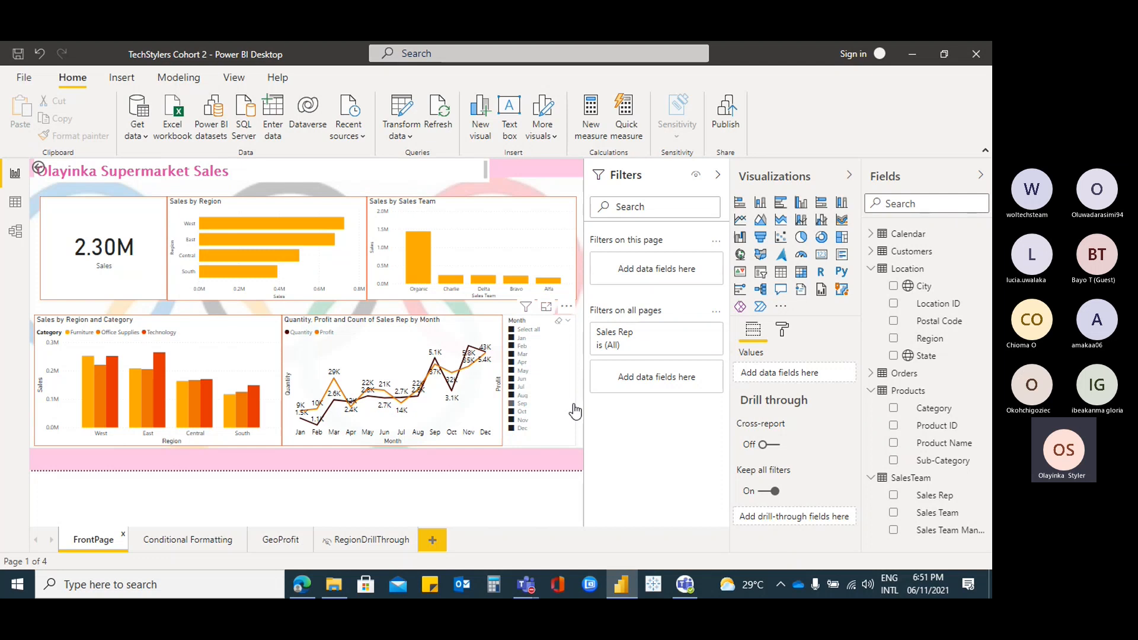
pyautogui.moveTo(319, 224)
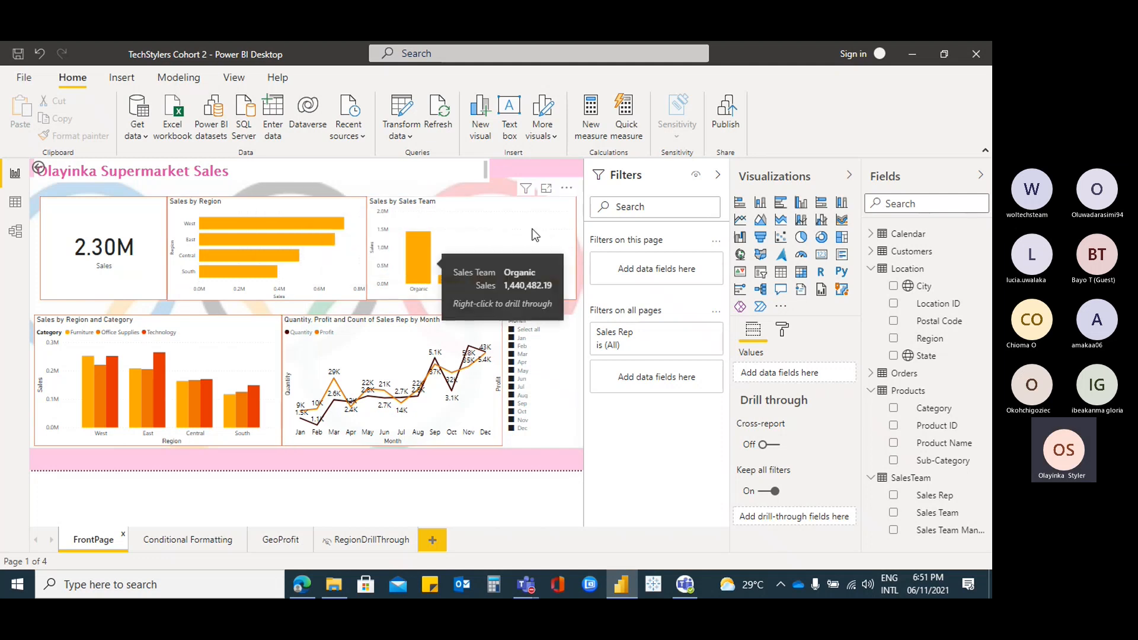
pyautogui.click(496, 217)
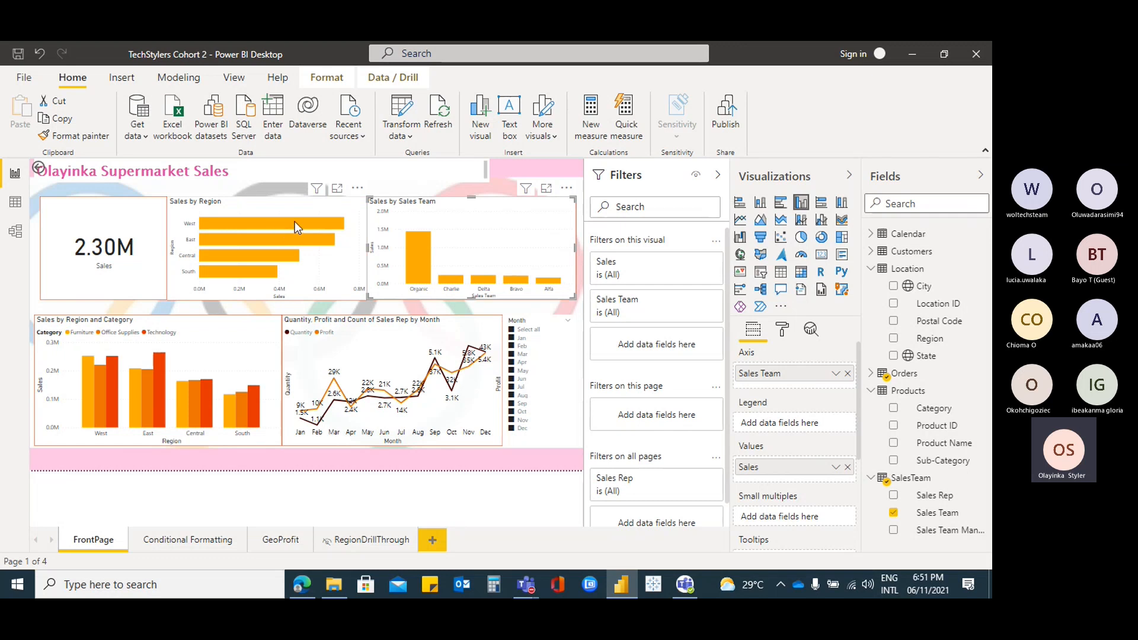
pyautogui.moveTo(291, 223)
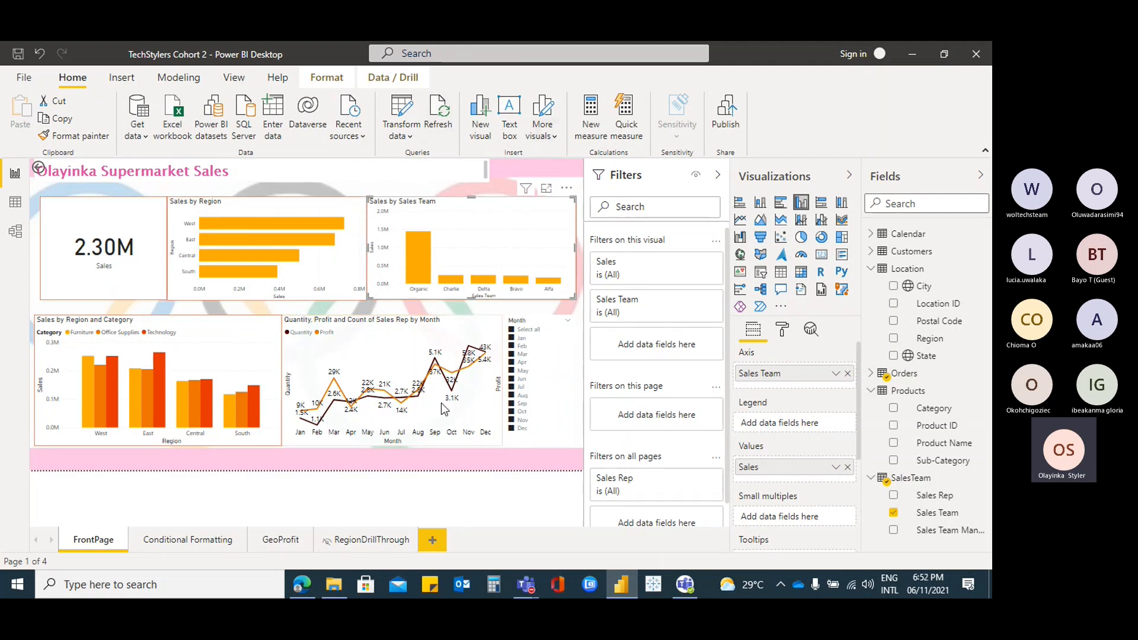
pyautogui.click(286, 207)
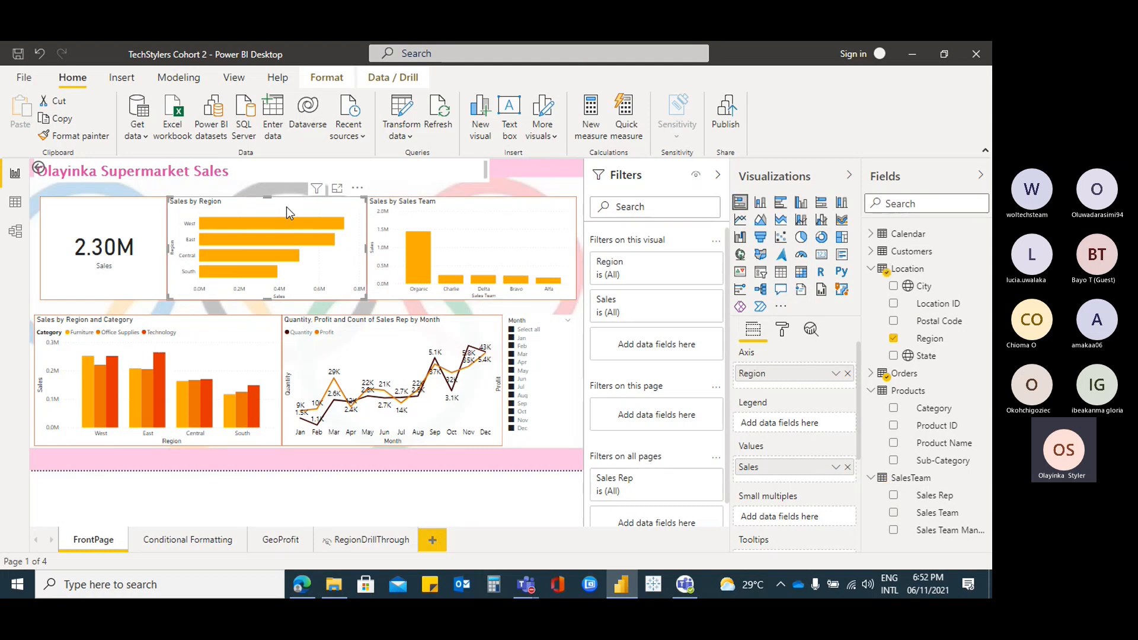
# On RegionDrillThrough, select the Sales Rep matrix, unhide the page, and scroll to the Drill through well
pyautogui.click(357, 541)
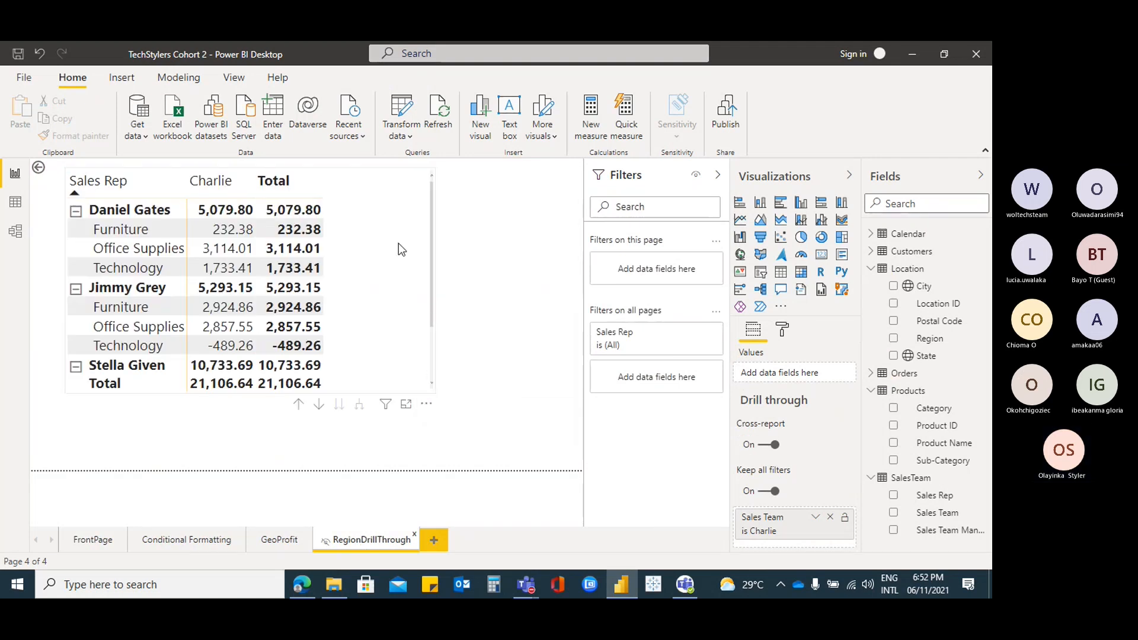
pyautogui.click(405, 211)
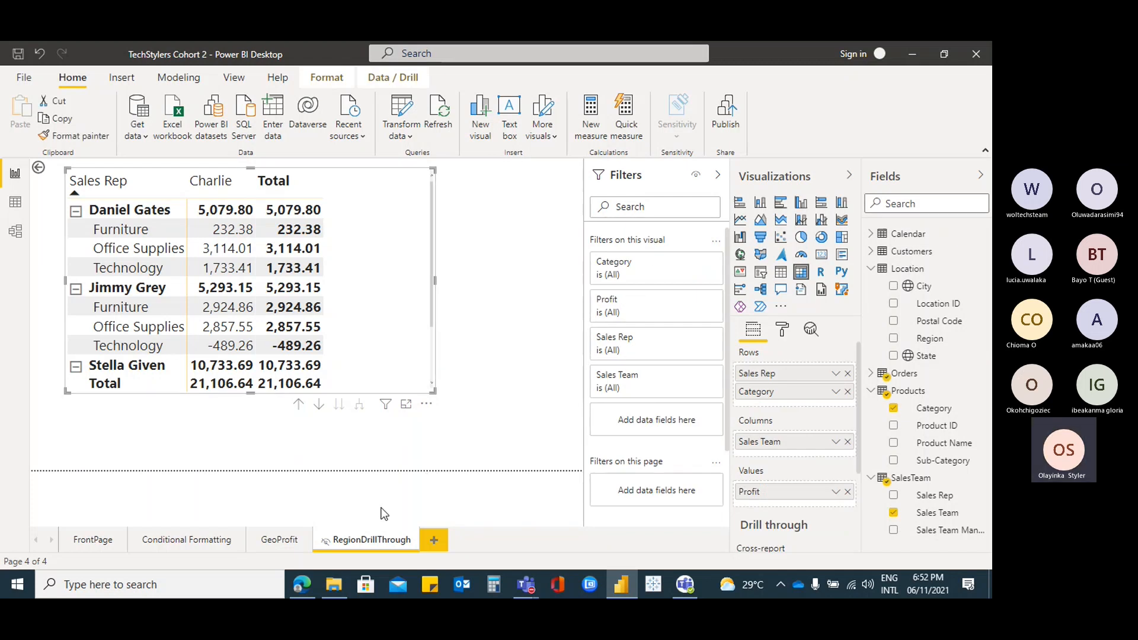
pyautogui.rightClick(368, 529)
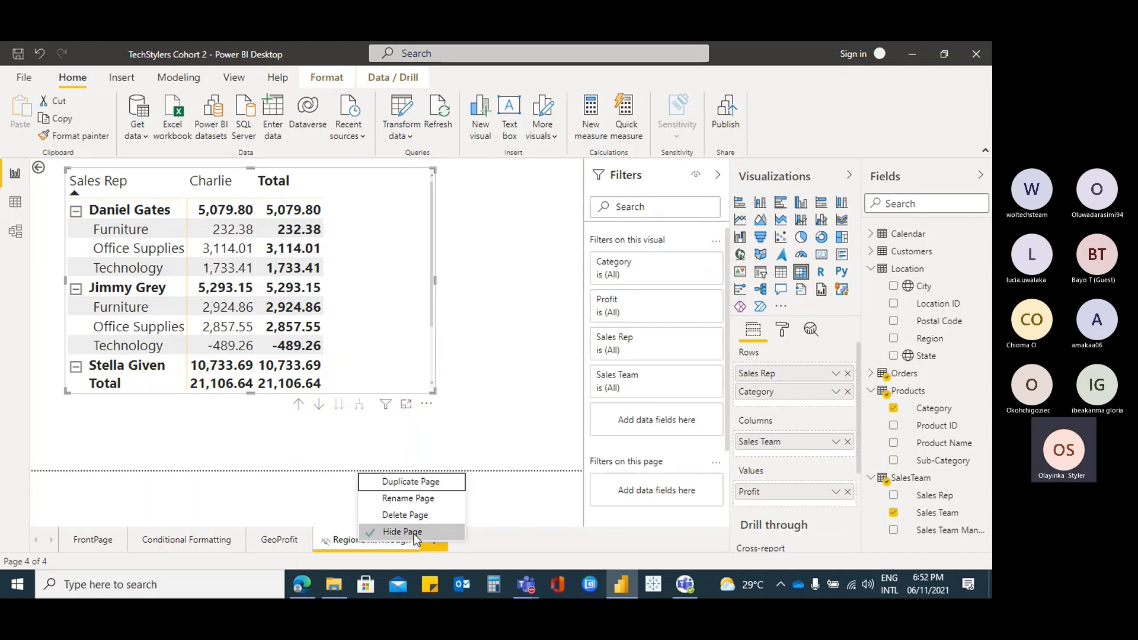
pyautogui.press('Escape')
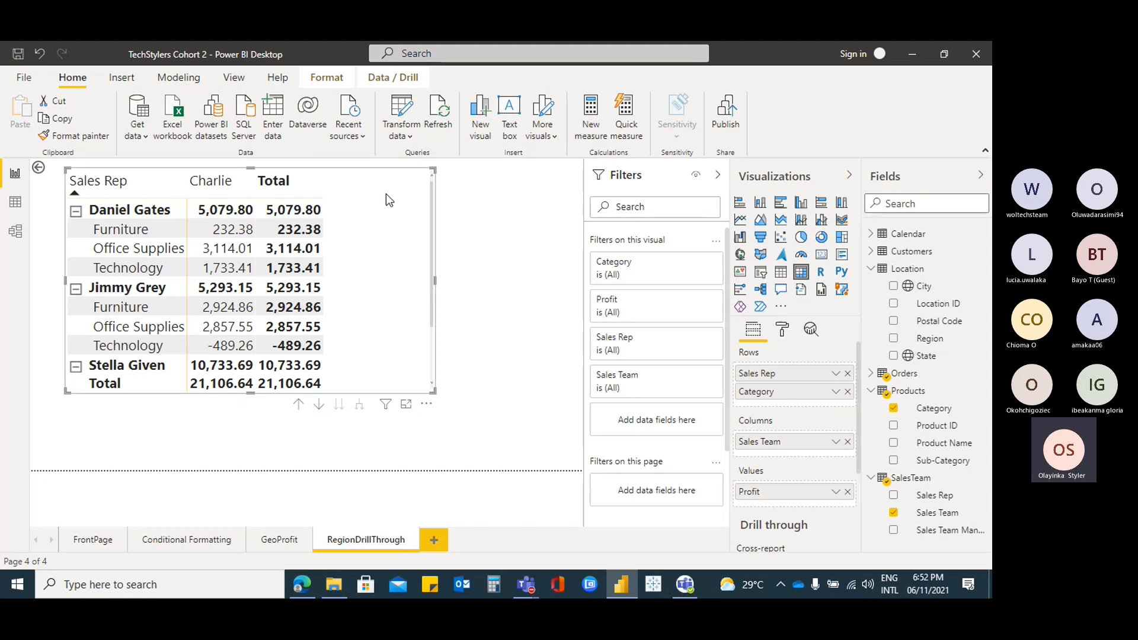
pyautogui.scroll(-2, 629, 391)
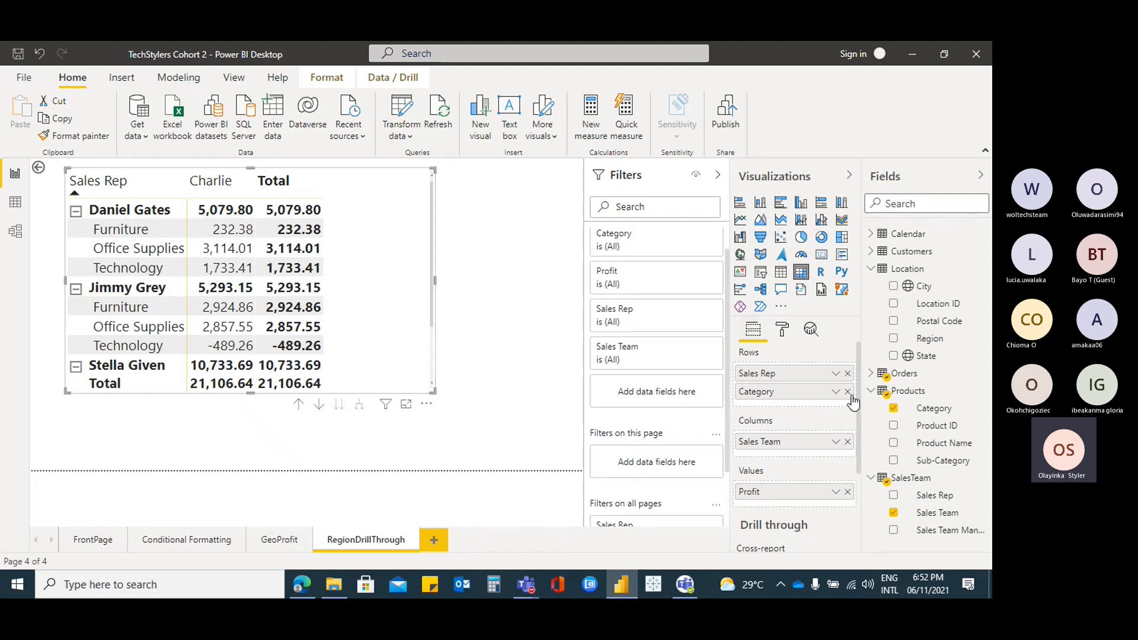
pyautogui.scroll(-1, 861, 403)
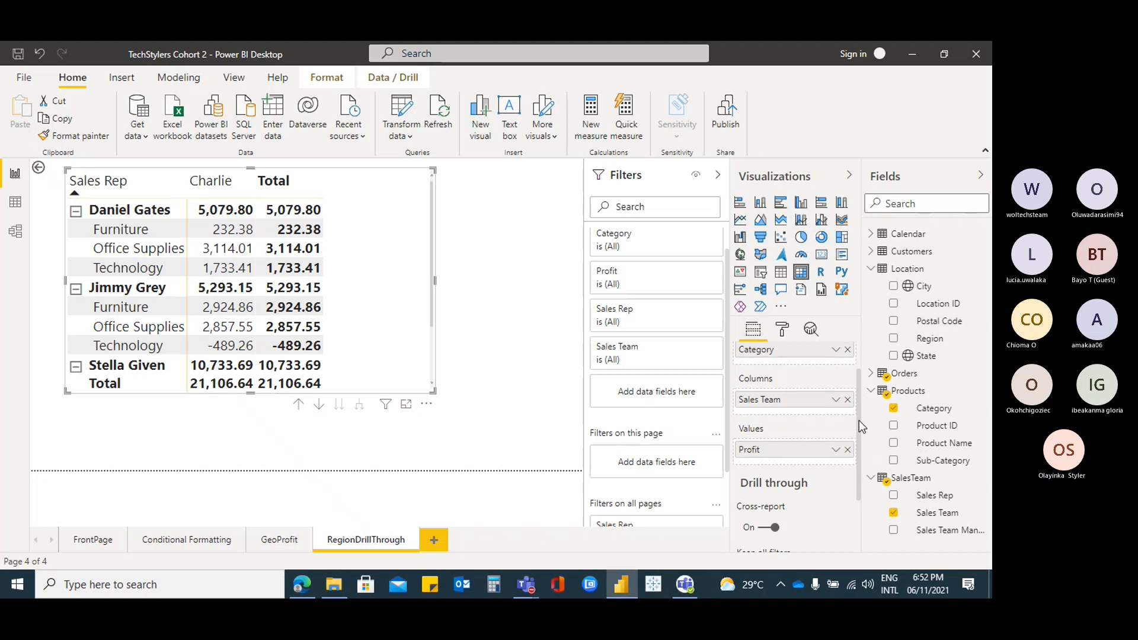
pyautogui.scroll(-2, 860, 427)
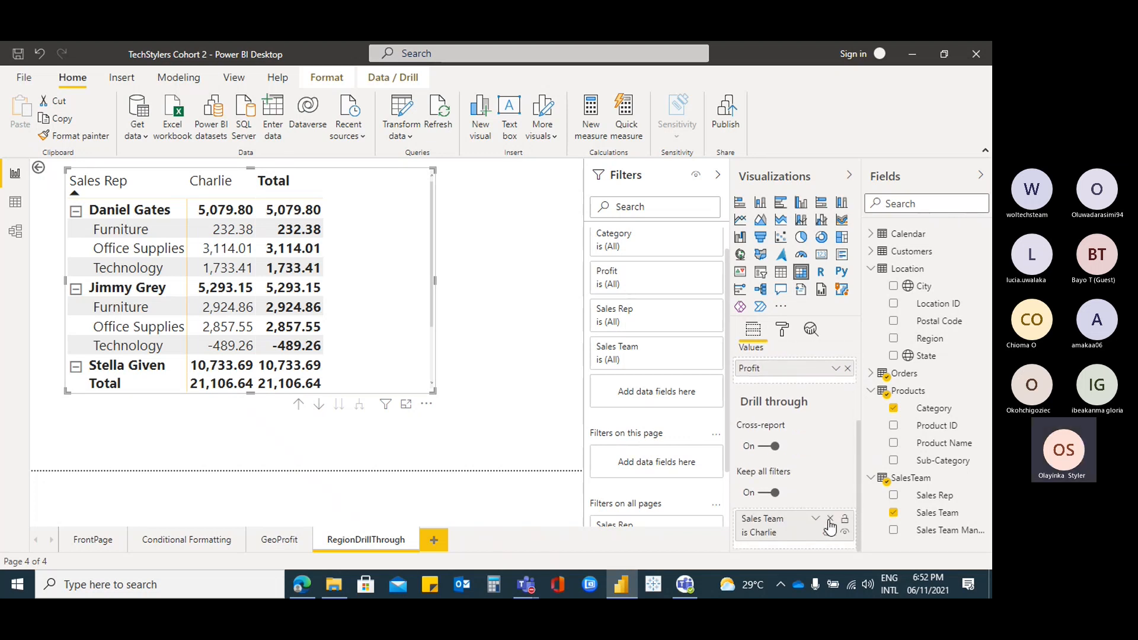
# Remove the Sales Team is Charlie drill-through filter and delete the Sales Rep matrix
pyautogui.click(830, 519)
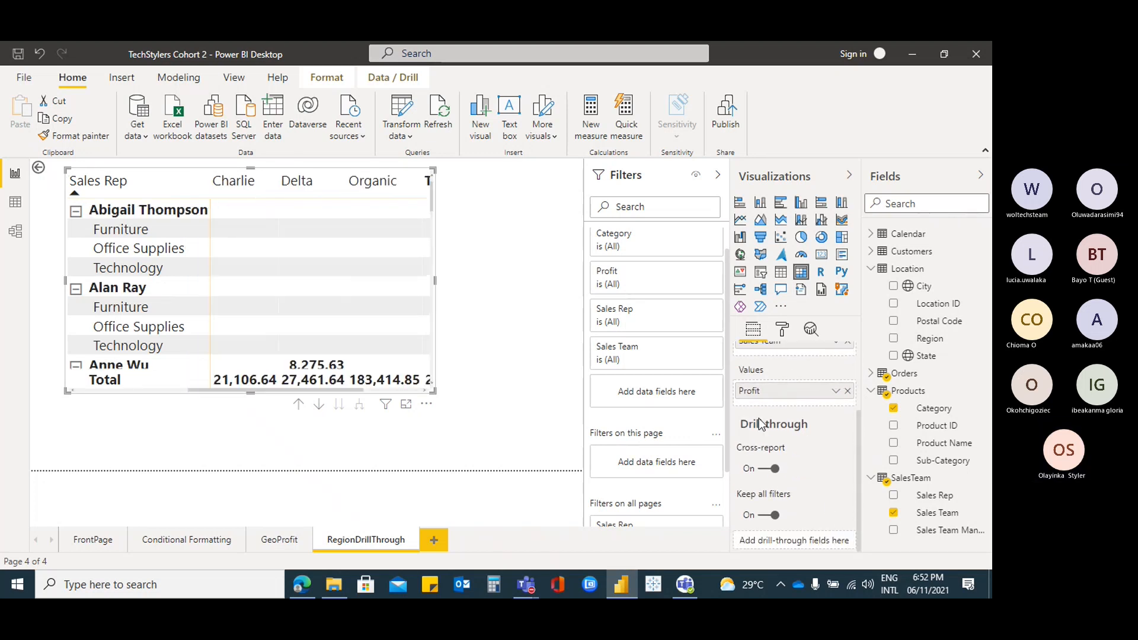
pyautogui.click(399, 181)
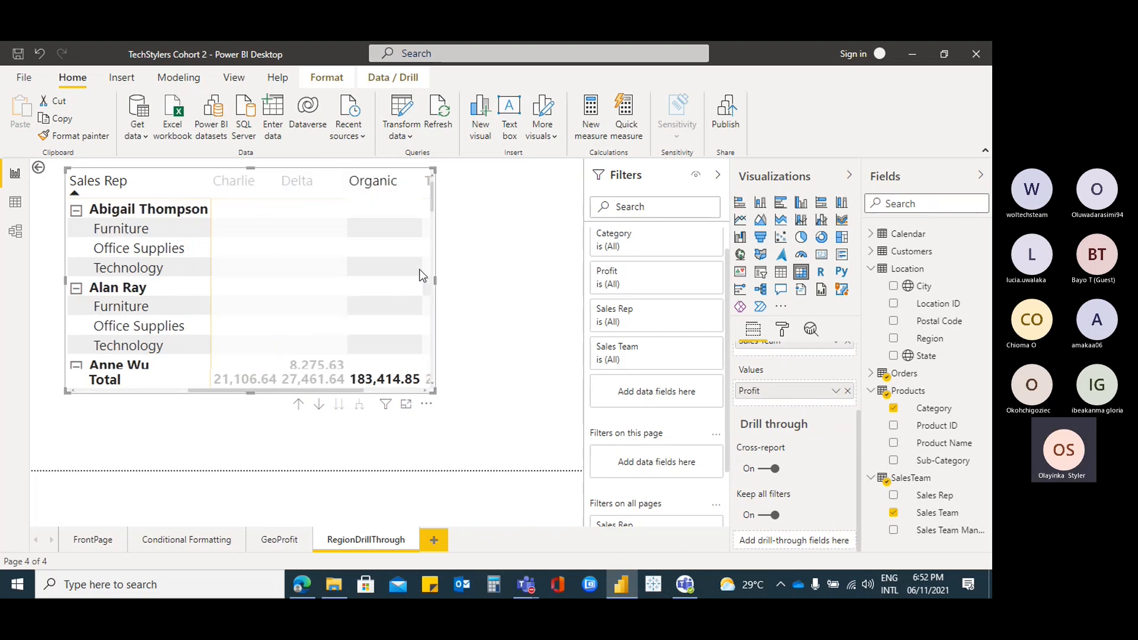
pyautogui.press('Delete')
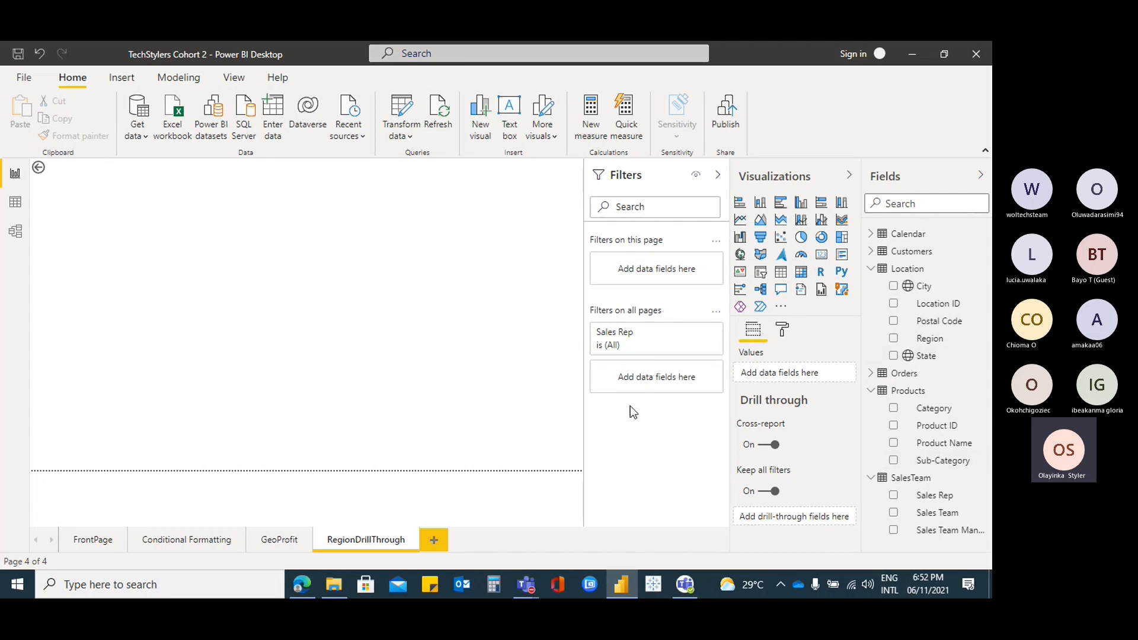
pyautogui.click(93, 540)
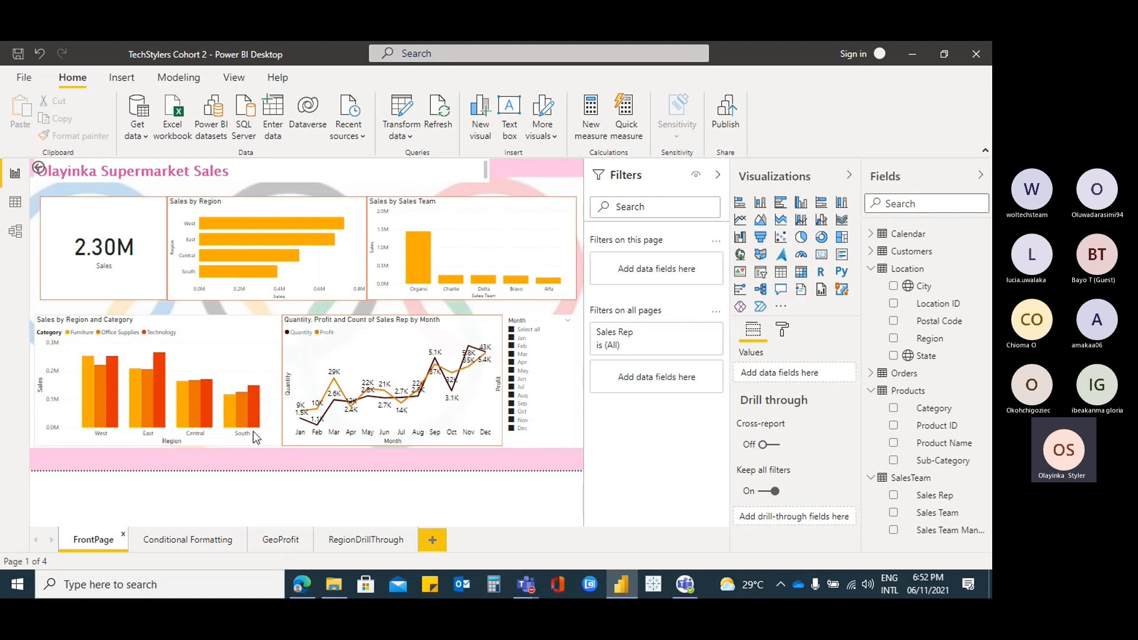
pyautogui.click(386, 545)
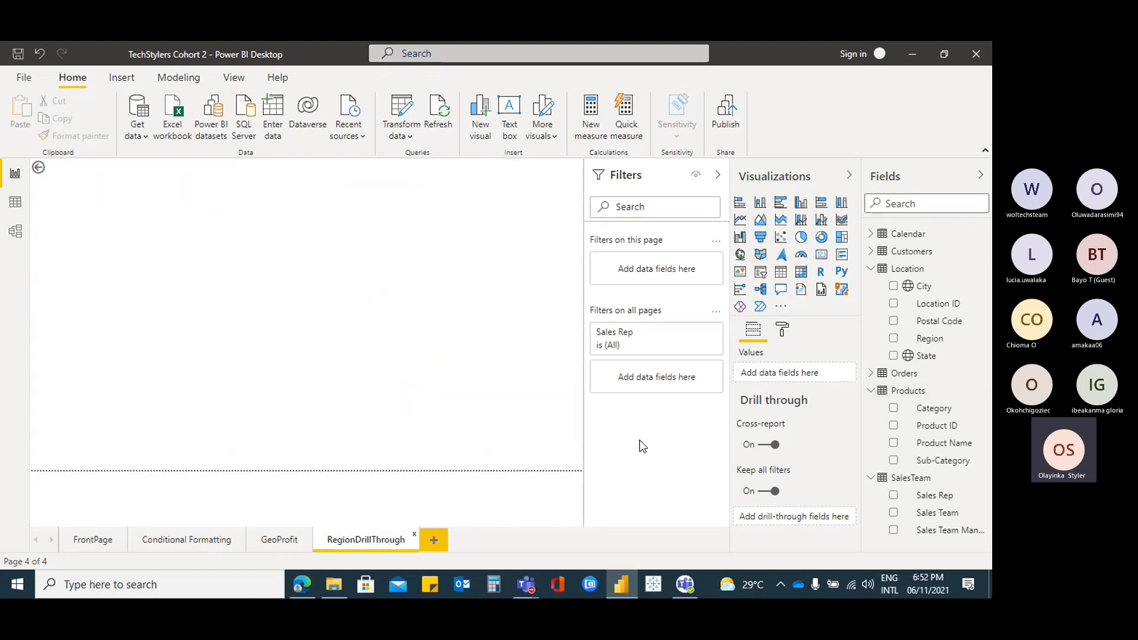
# Admit the lobby guest in Teams, minimise the meeting, and expand the Orders table's fields
pyautogui.moveTo(527, 583)
pyautogui.click(509, 502)
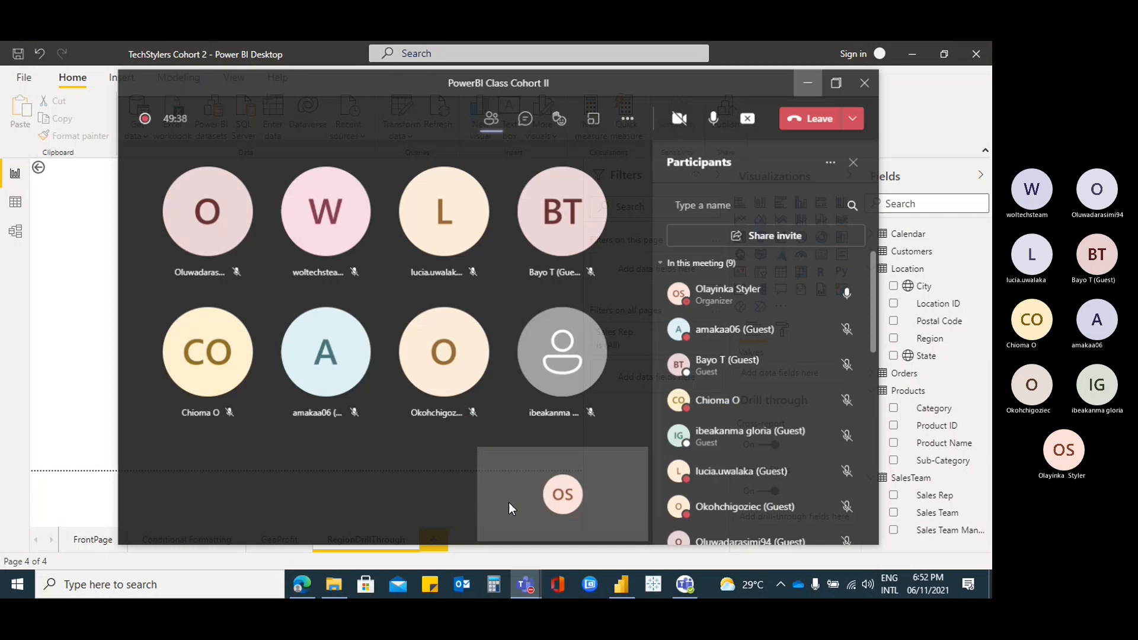
pyautogui.click(461, 371)
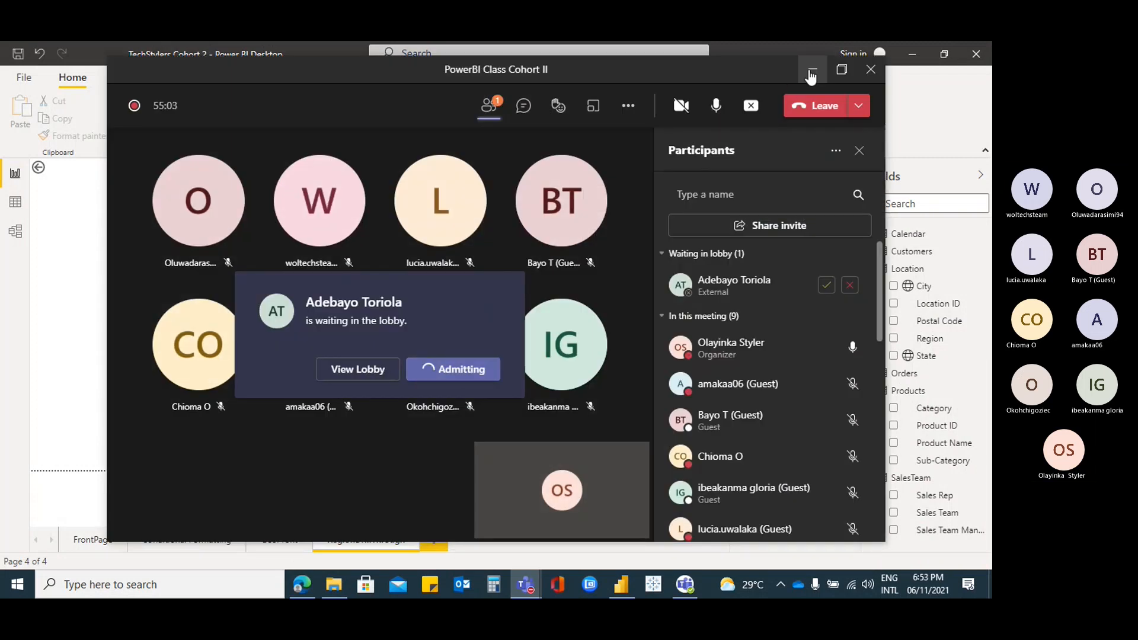
pyautogui.click(813, 70)
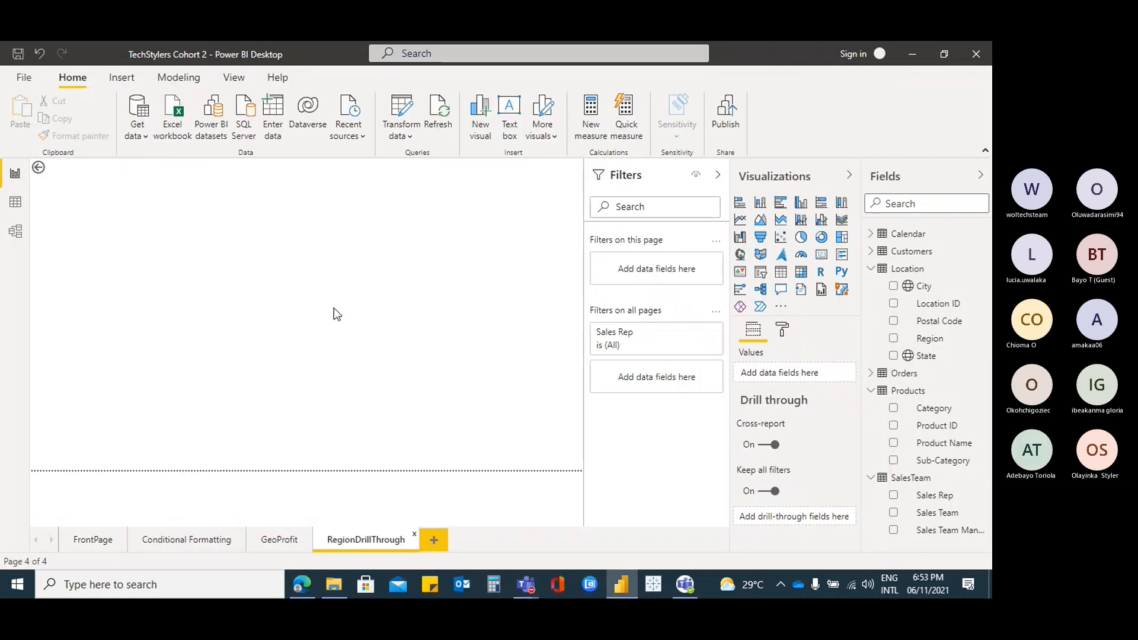
pyautogui.click(871, 375)
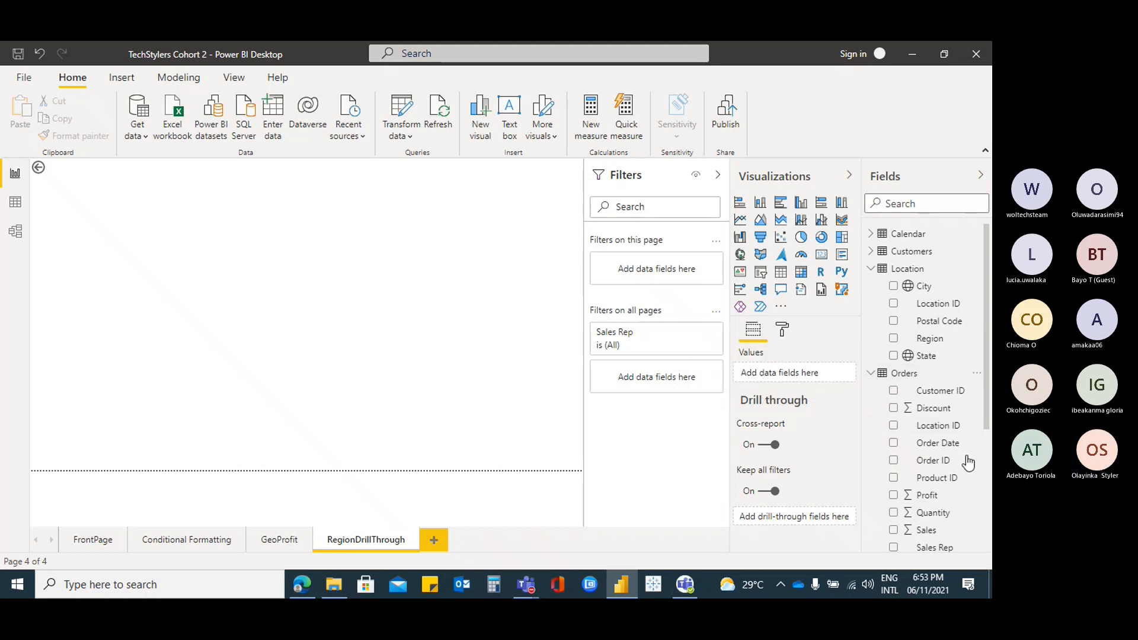
# Build a column chart of Quantity and Profit by Region
pyautogui.click(904, 514)
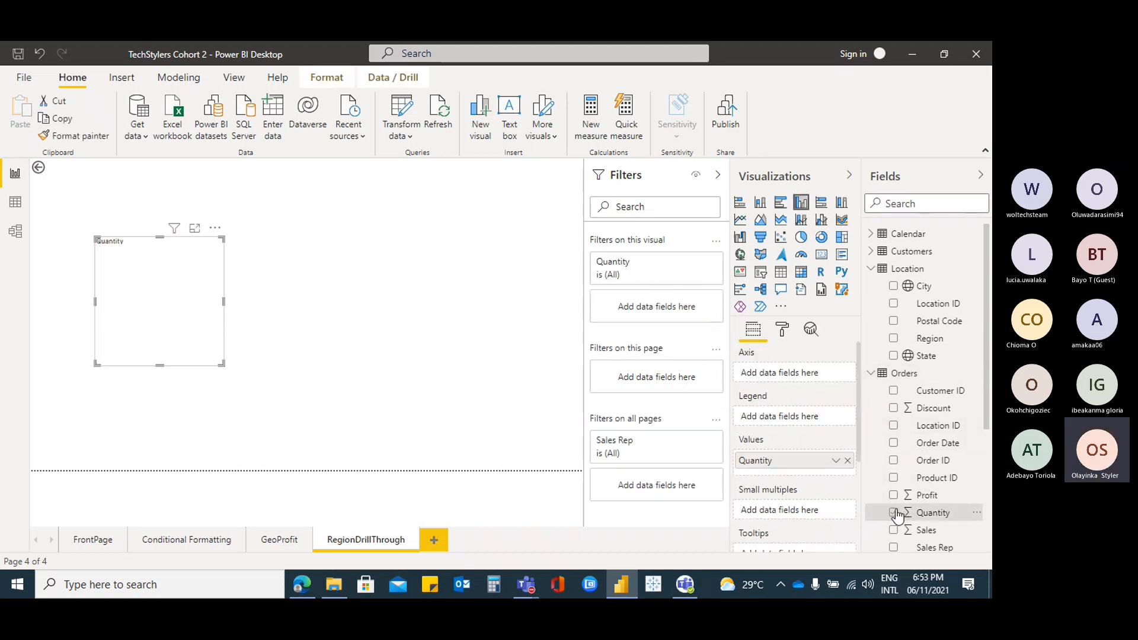
pyautogui.click(894, 496)
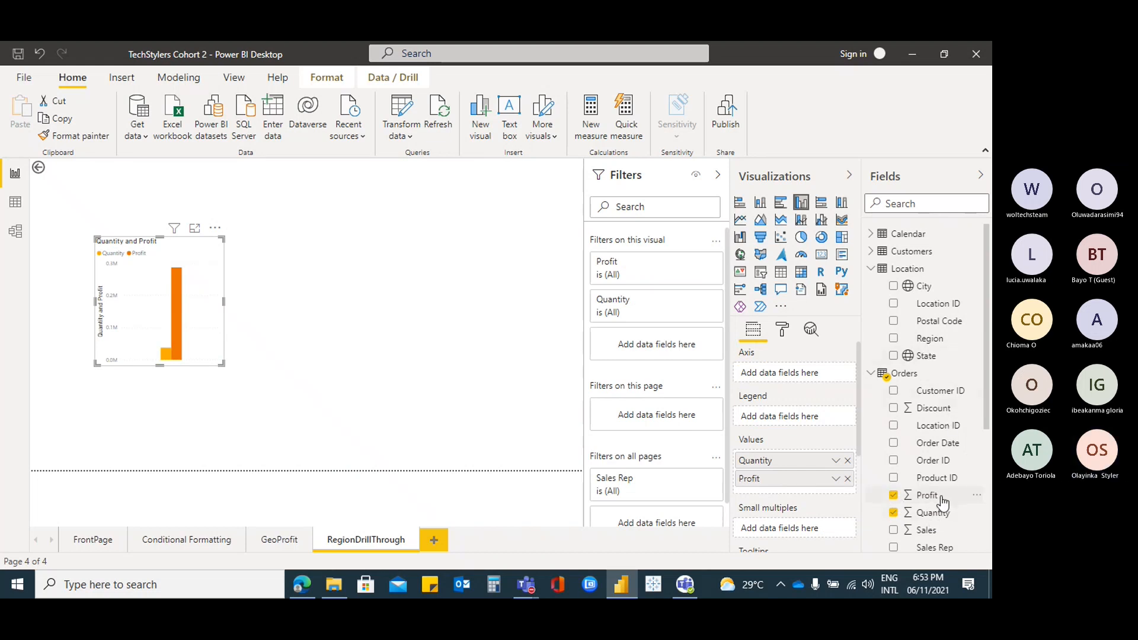
pyautogui.click(894, 338)
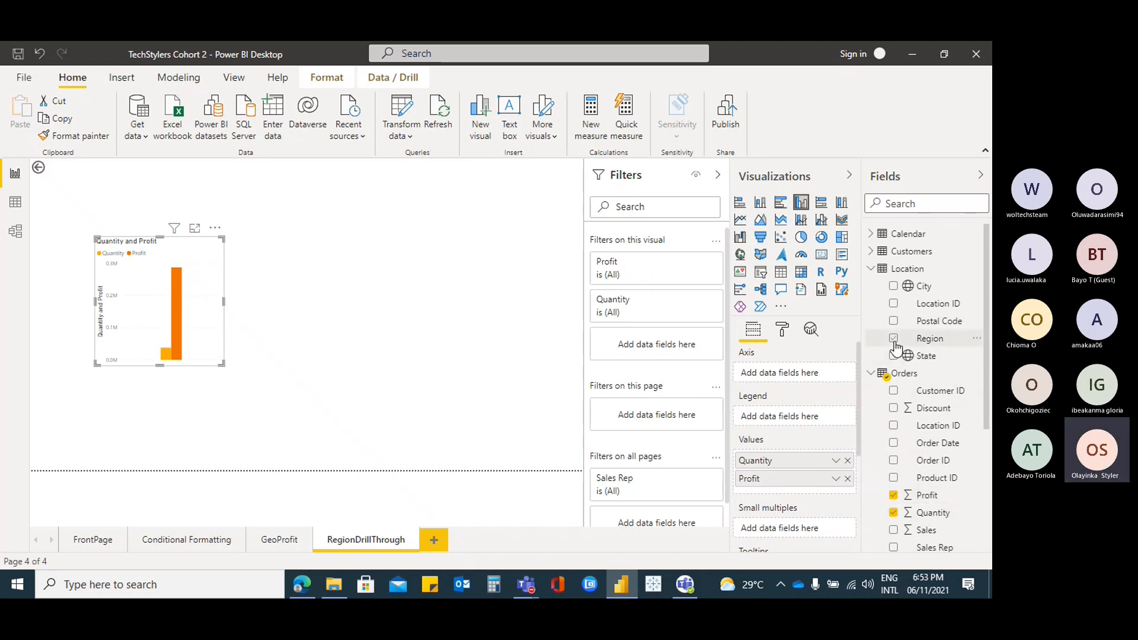
# Enlarge the chart and move it to the page's top-left corner
pyautogui.moveTo(224, 364); pyautogui.dragTo(428, 410)
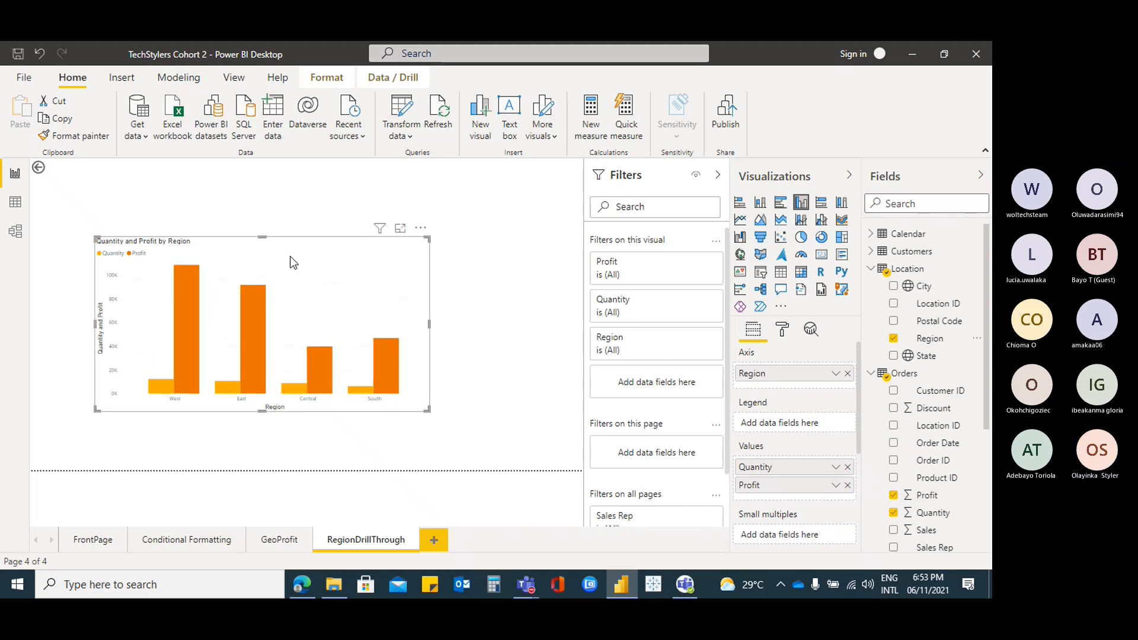
pyautogui.moveTo(305, 246); pyautogui.dragTo(254, 190)
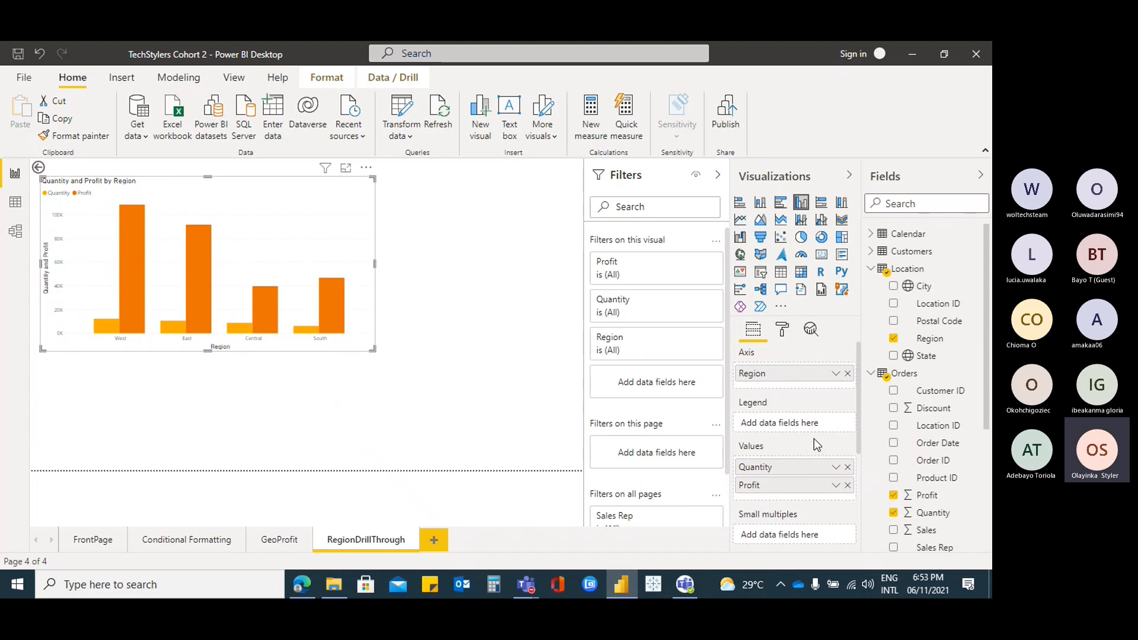
pyautogui.moveTo(857, 408); pyautogui.dragTo(853, 432)
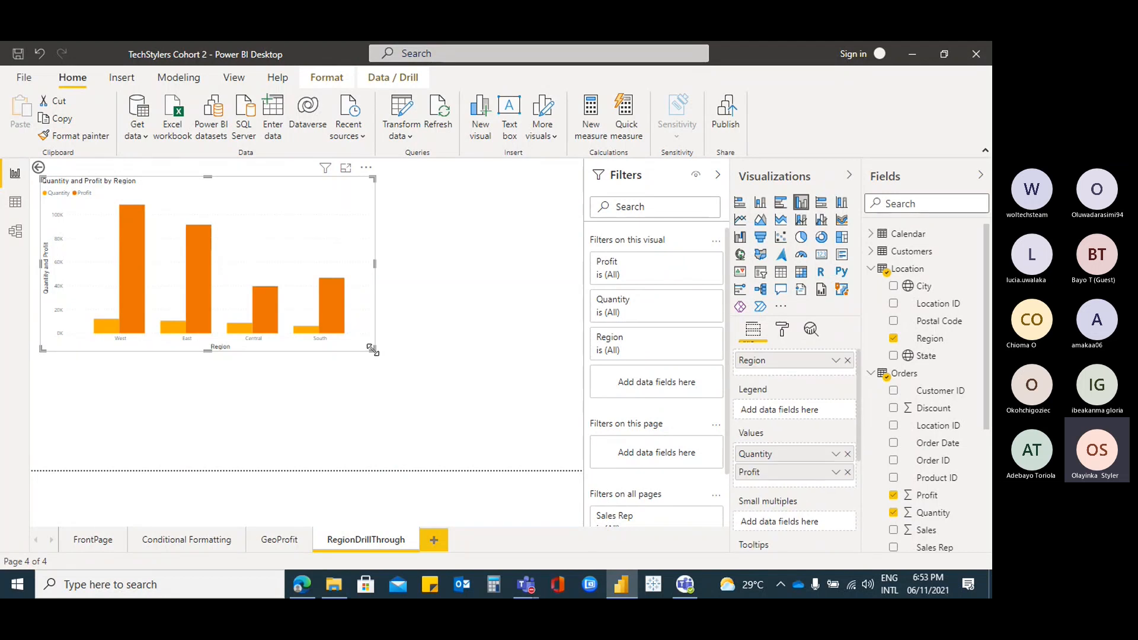
pyautogui.moveTo(373, 350); pyautogui.dragTo(398, 355)
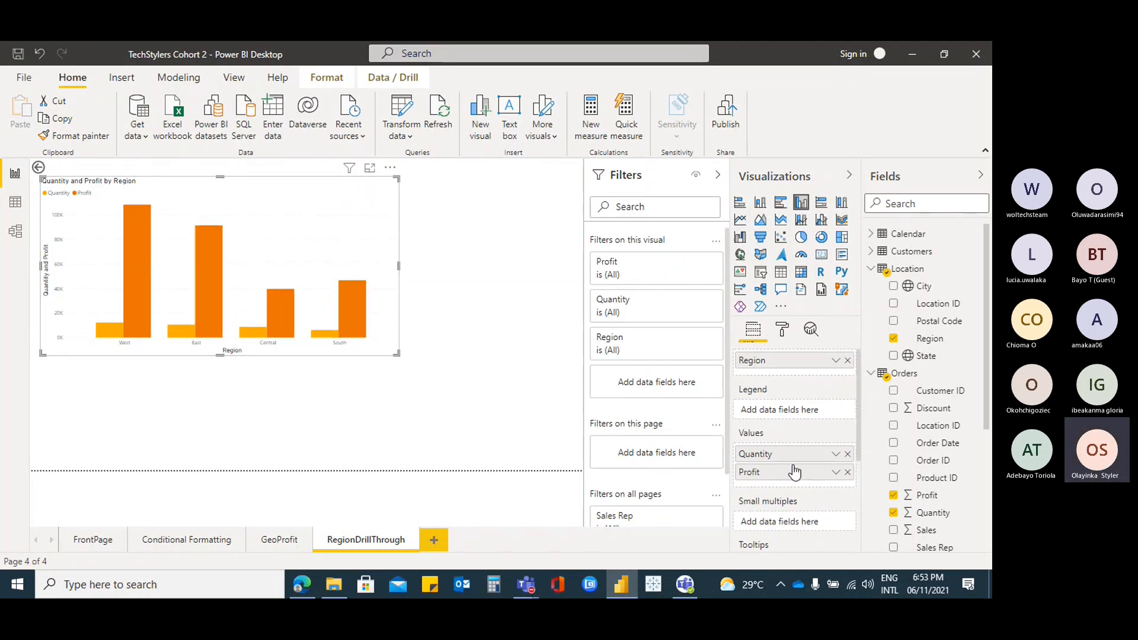
pyautogui.click(836, 472)
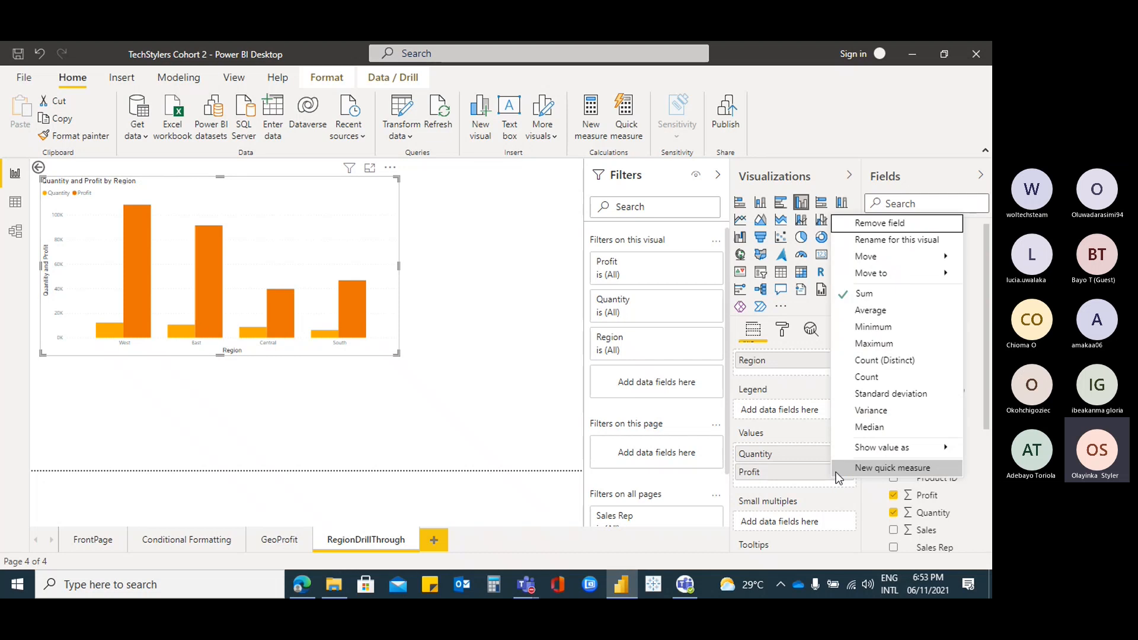
# Set the chart's X-axis region labels to 16 pt and black
pyautogui.click(336, 196)
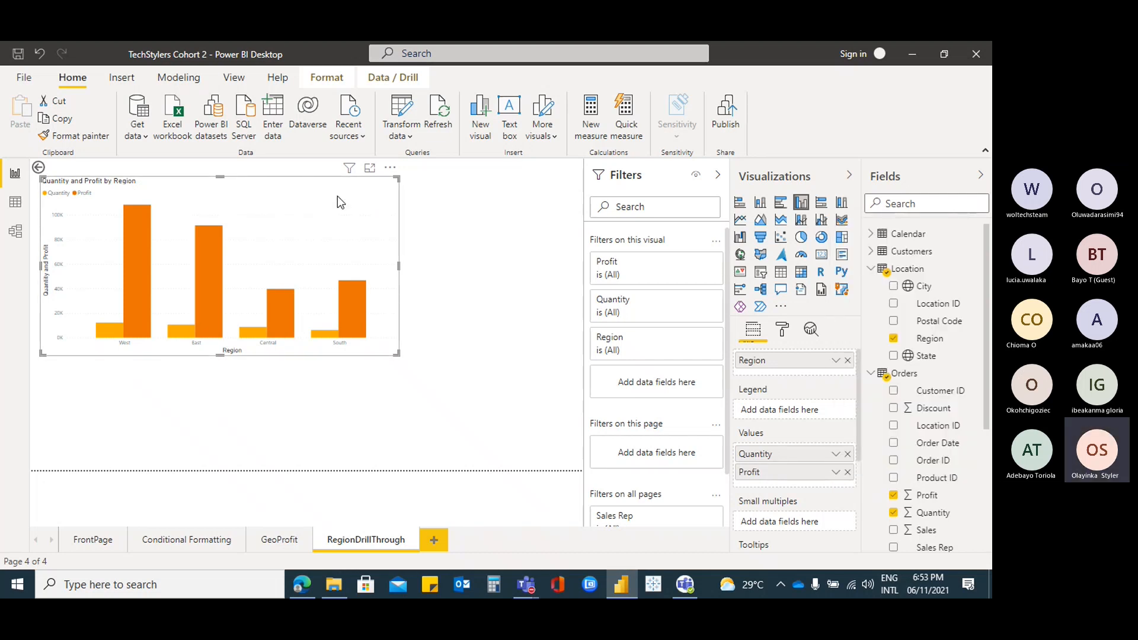
pyautogui.click(783, 330)
pyautogui.click(762, 432)
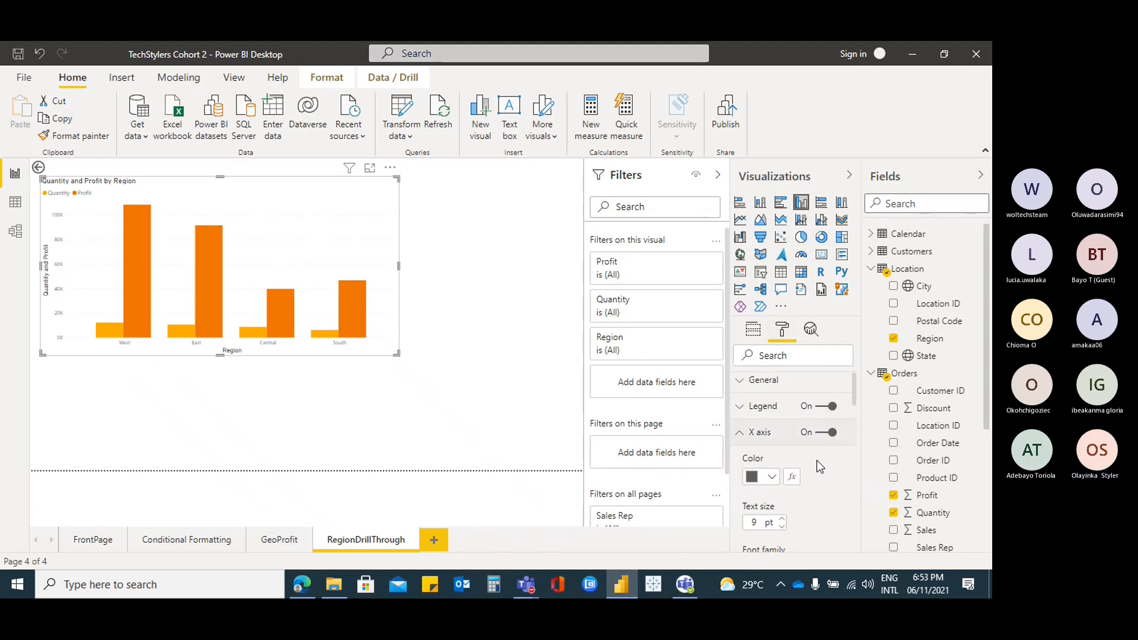
pyautogui.scroll(-1, 818, 466)
pyautogui.click(782, 452)
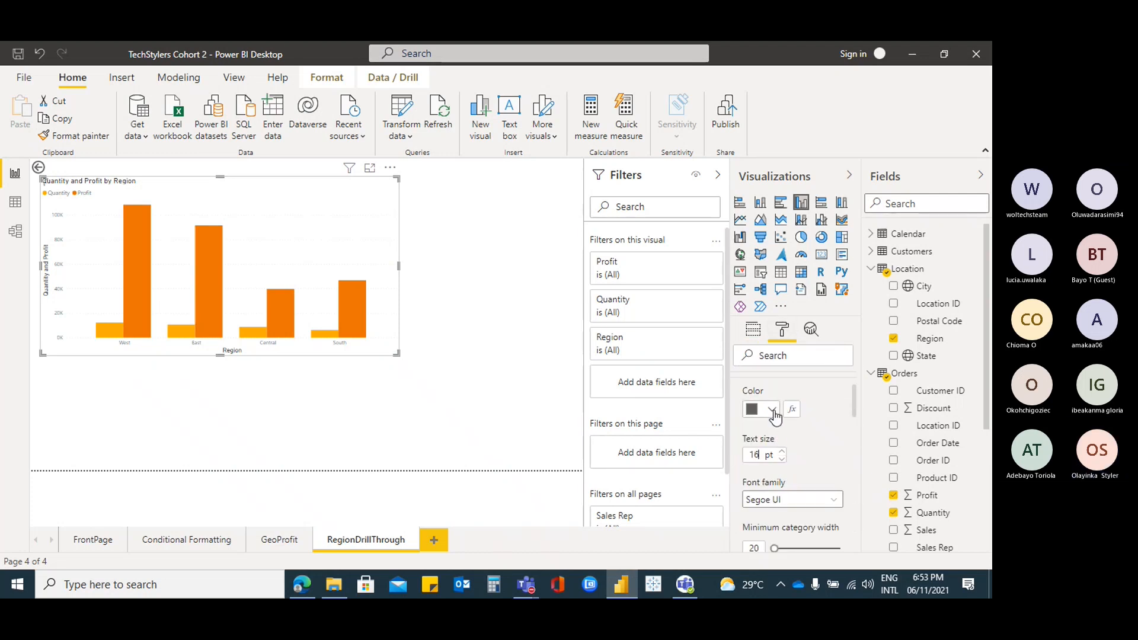
pyautogui.click(772, 409)
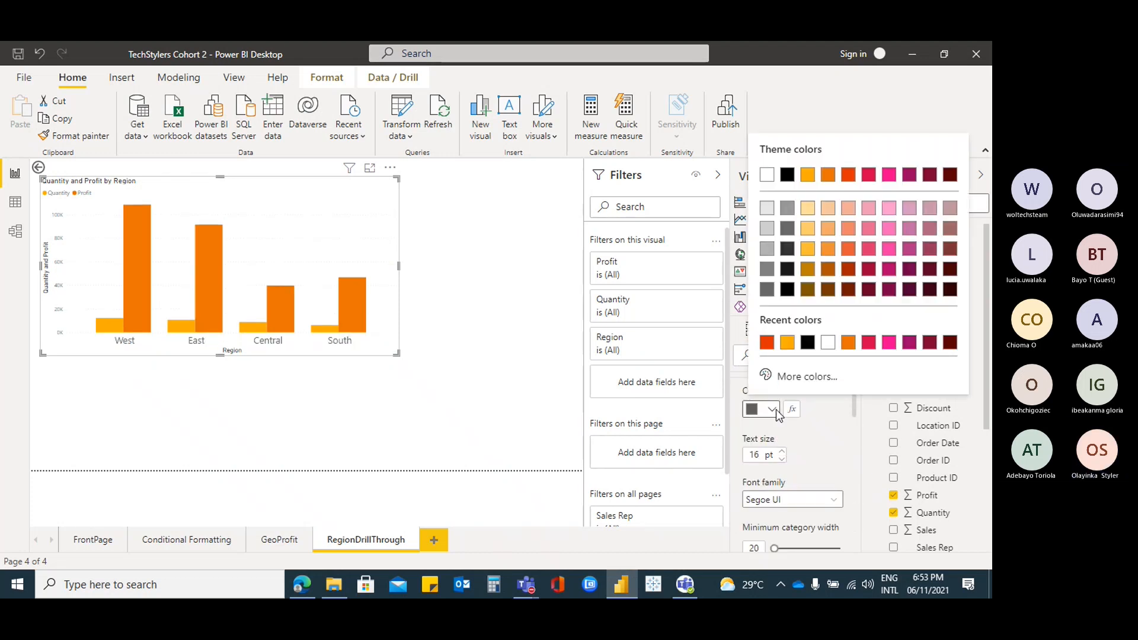
pyautogui.click(808, 343)
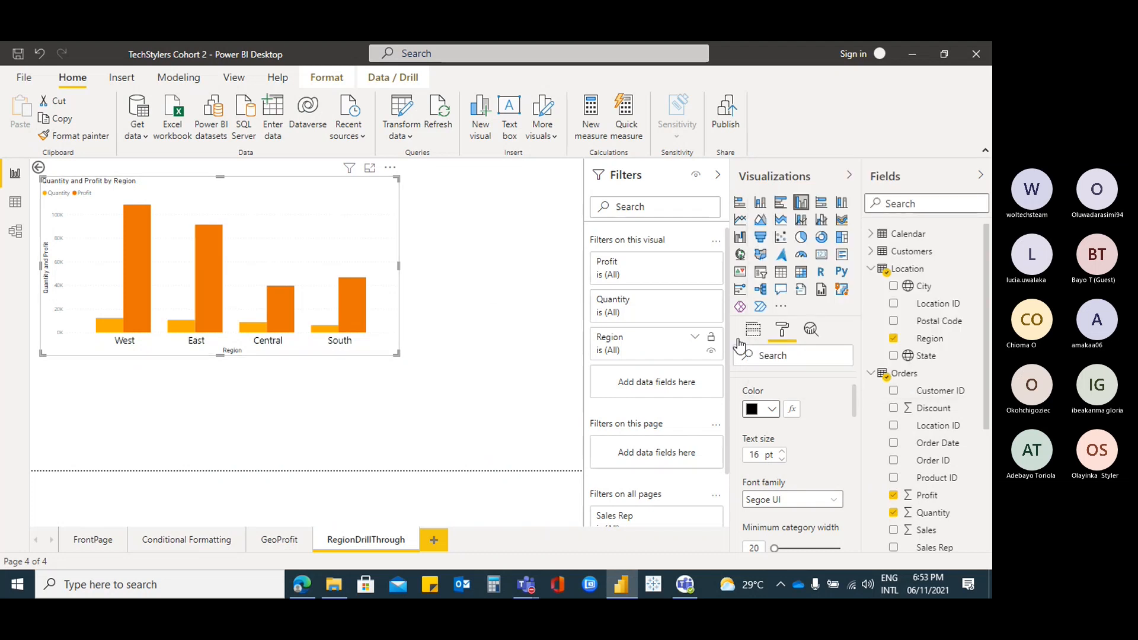
pyautogui.scroll(1, 786, 403)
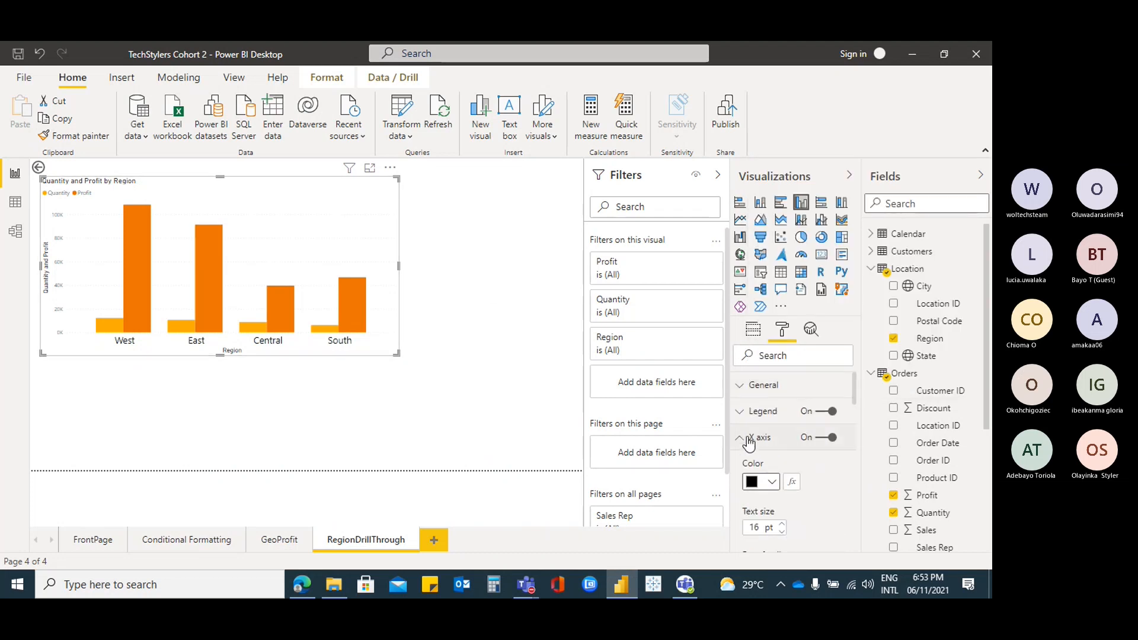
pyautogui.click(748, 440)
# Make the Y-axis value labels black at 18 pt and enlarge the chart further
pyautogui.click(741, 468)
pyautogui.scroll(-3, 812, 454)
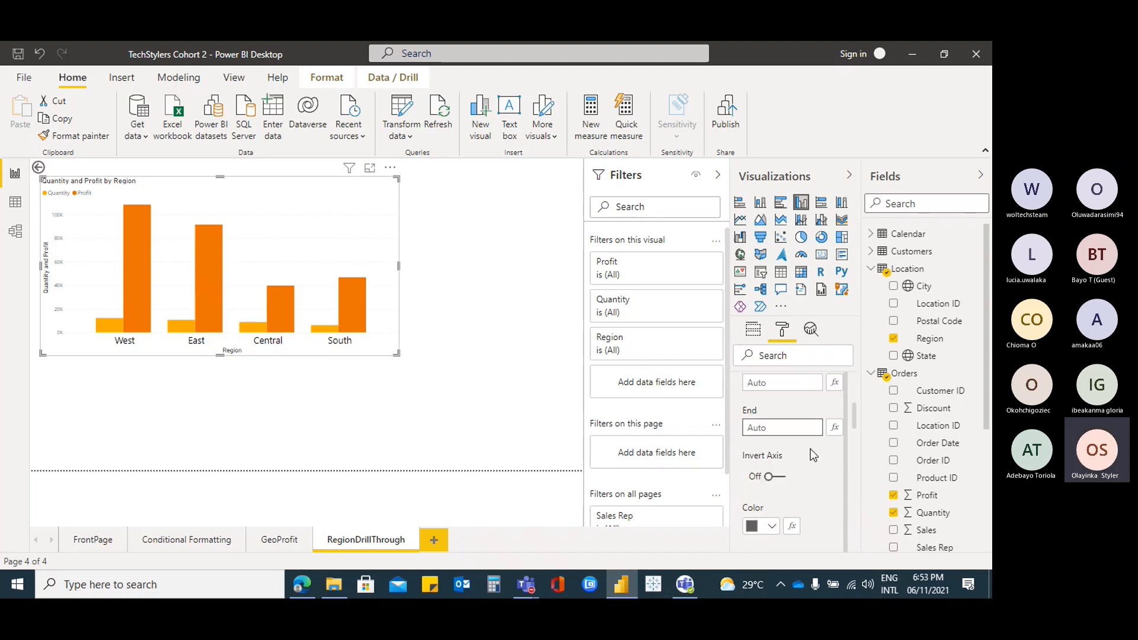
pyautogui.scroll(-2, 810, 457)
pyautogui.scroll(2, 815, 474)
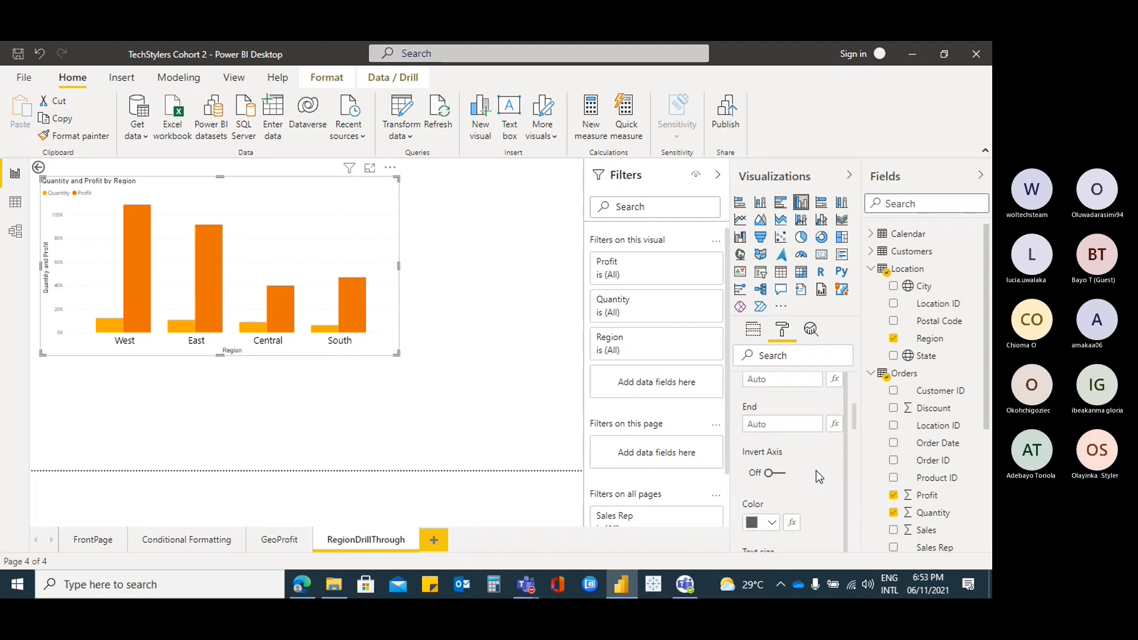
pyautogui.scroll(-1, 818, 476)
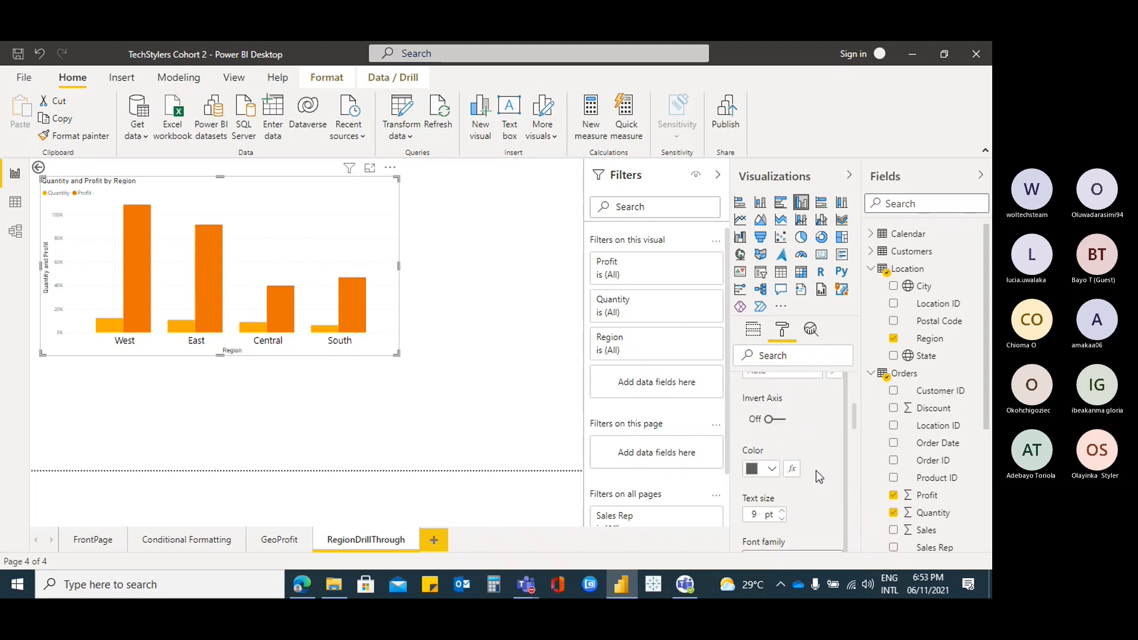
pyautogui.click(772, 471)
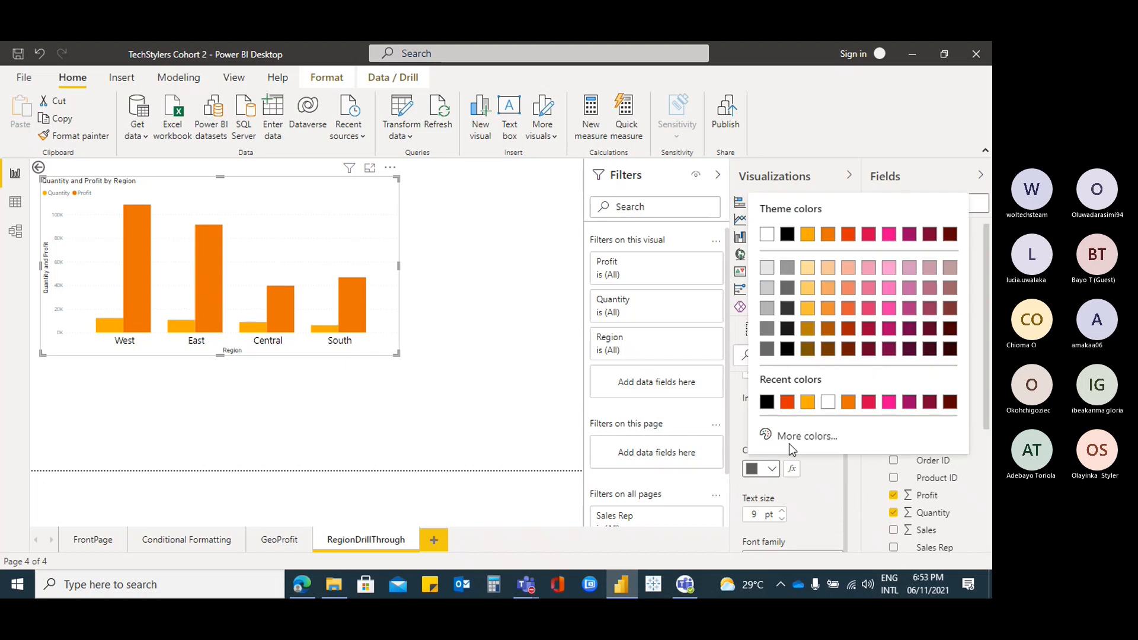
pyautogui.click(782, 511)
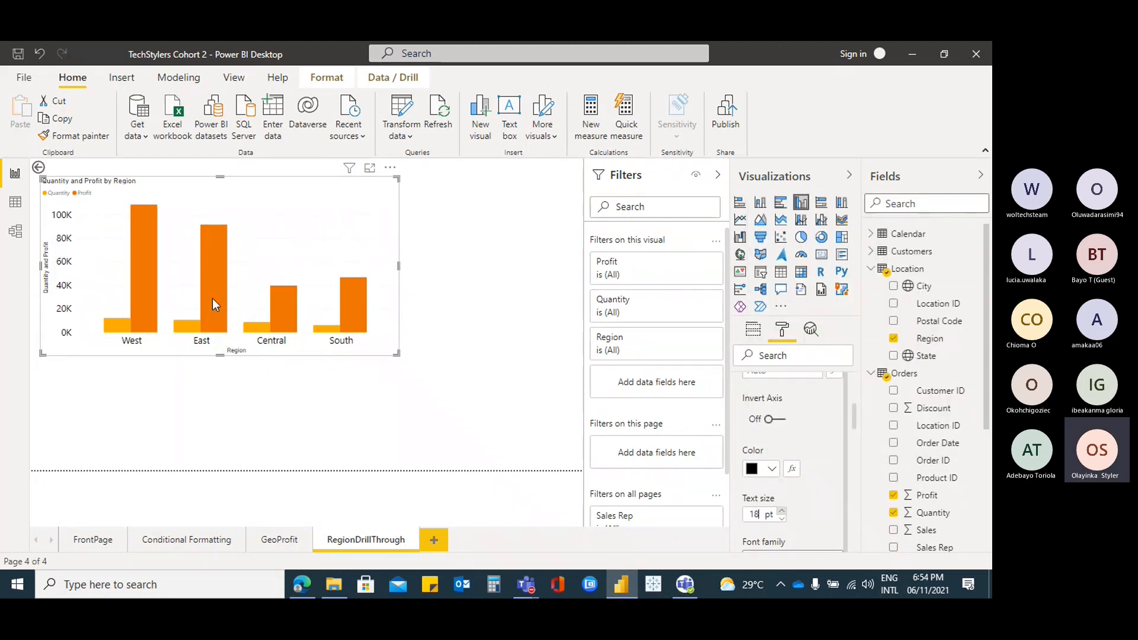
pyautogui.moveTo(394, 350); pyautogui.dragTo(441, 390)
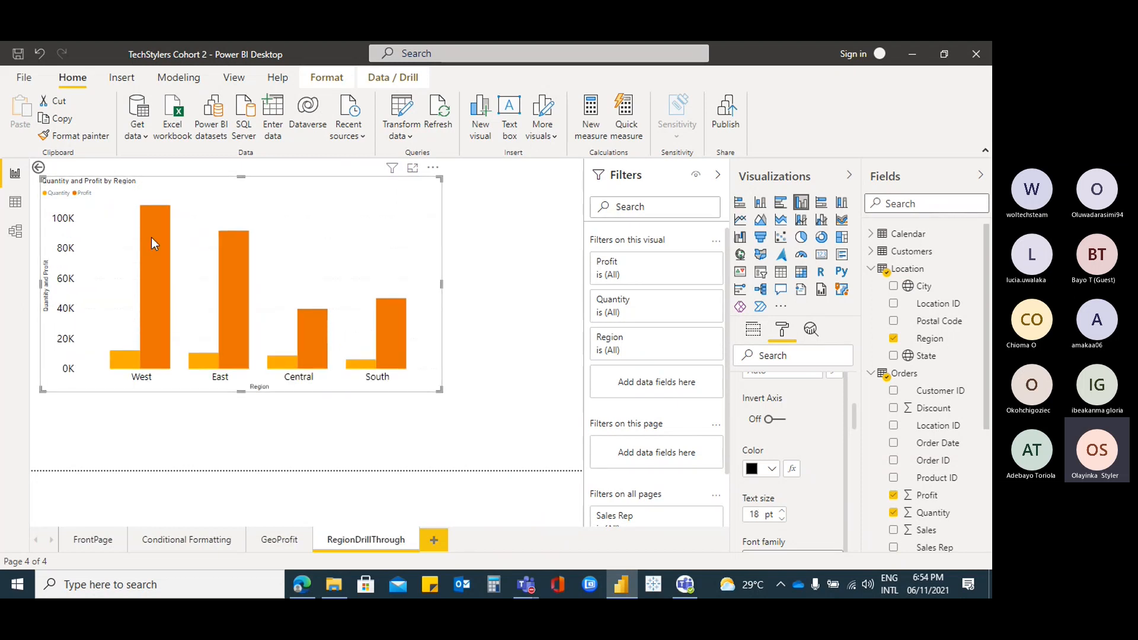
# Make Region the drill-through field of the RegionDrillThrough page
pyautogui.click(89, 541)
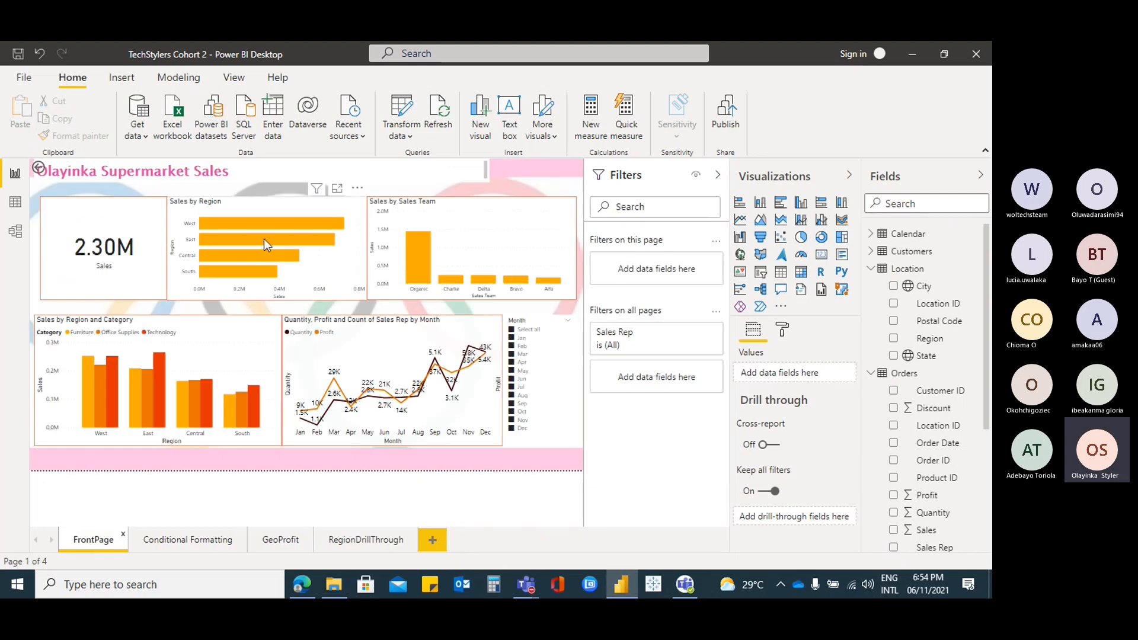
pyautogui.click(350, 534)
pyautogui.click(297, 189)
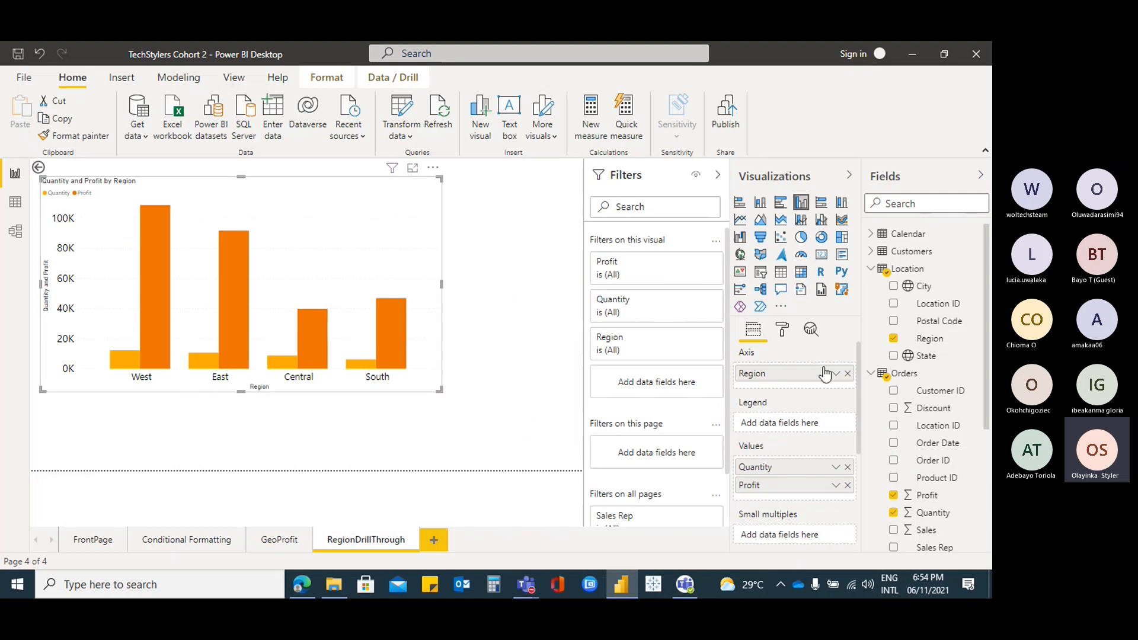
pyautogui.scroll(-3, 825, 374)
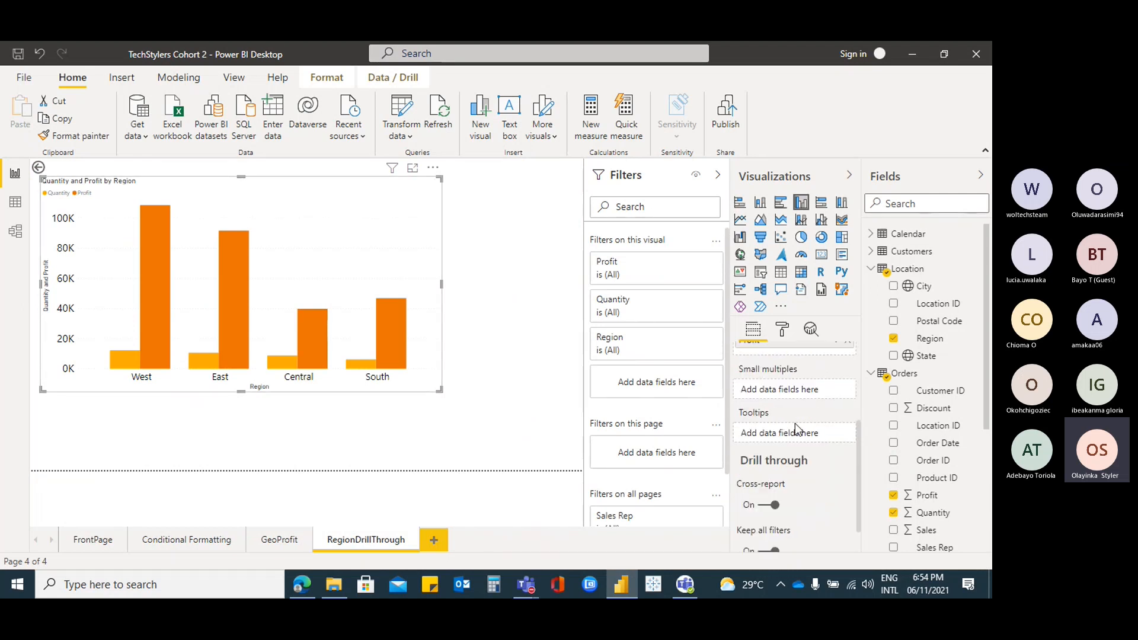
pyautogui.scroll(-2, 807, 455)
pyautogui.click(777, 469)
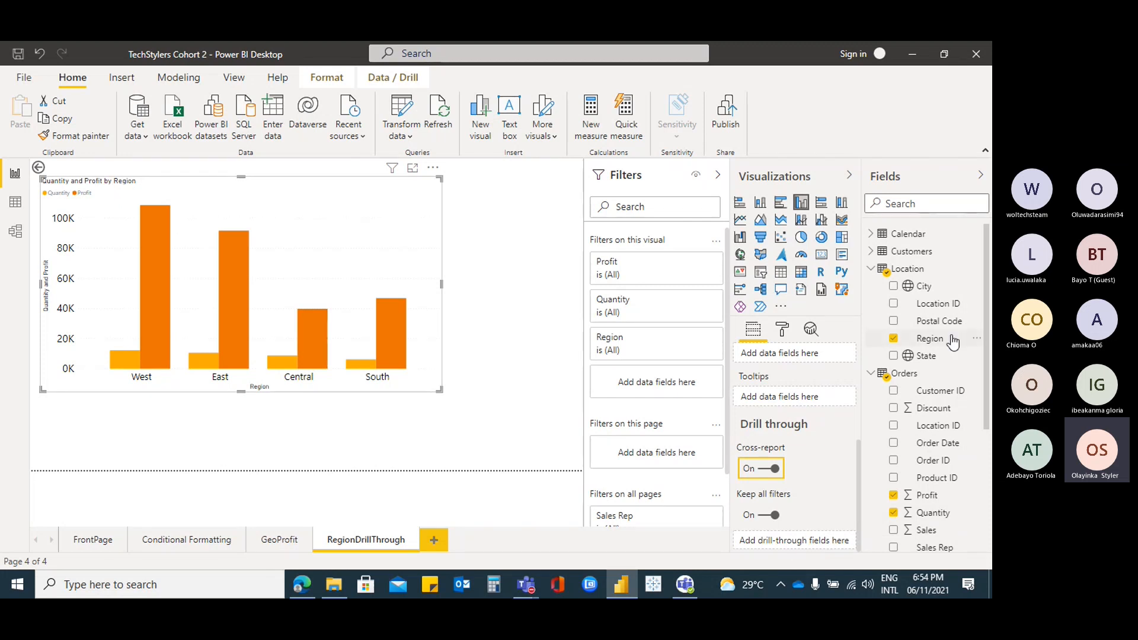
pyautogui.moveTo(953, 343); pyautogui.dragTo(832, 553)
pyautogui.moveTo(830, 551); pyautogui.dragTo(829, 546)
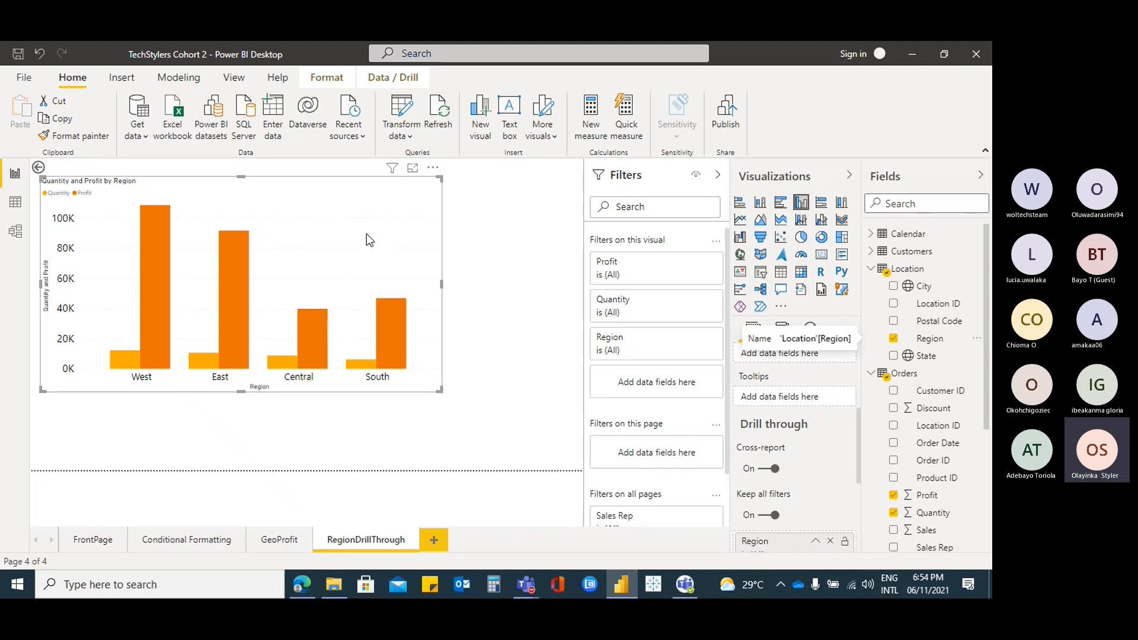
# Reposition the chart, then undo an accidental switch to a card visual
pyautogui.moveTo(351, 207); pyautogui.dragTo(358, 203)
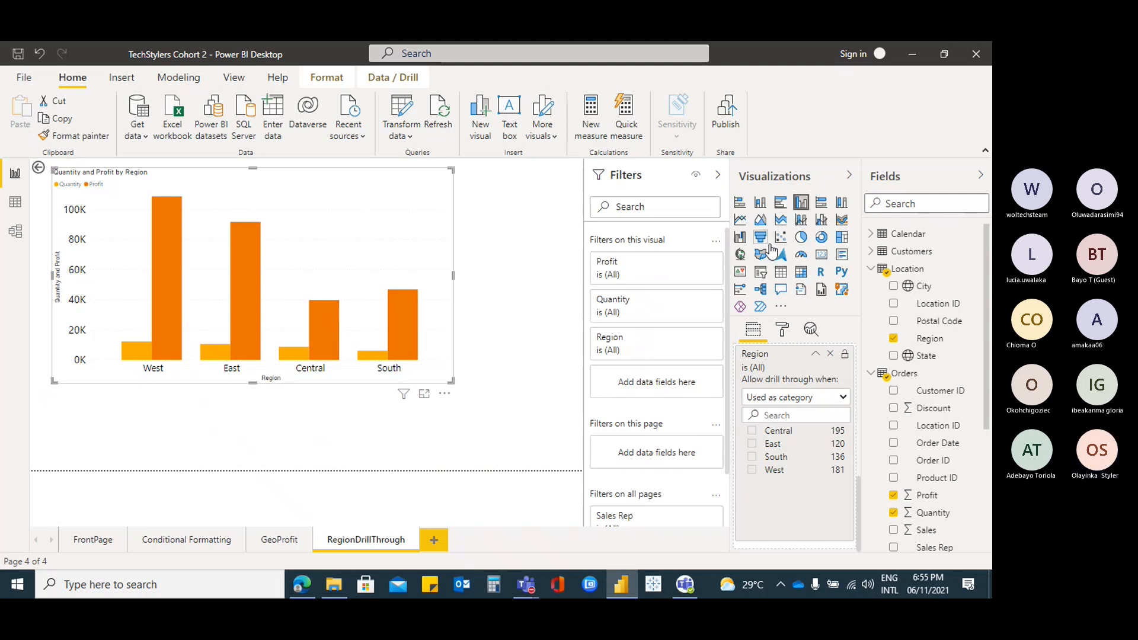
pyautogui.click(821, 256)
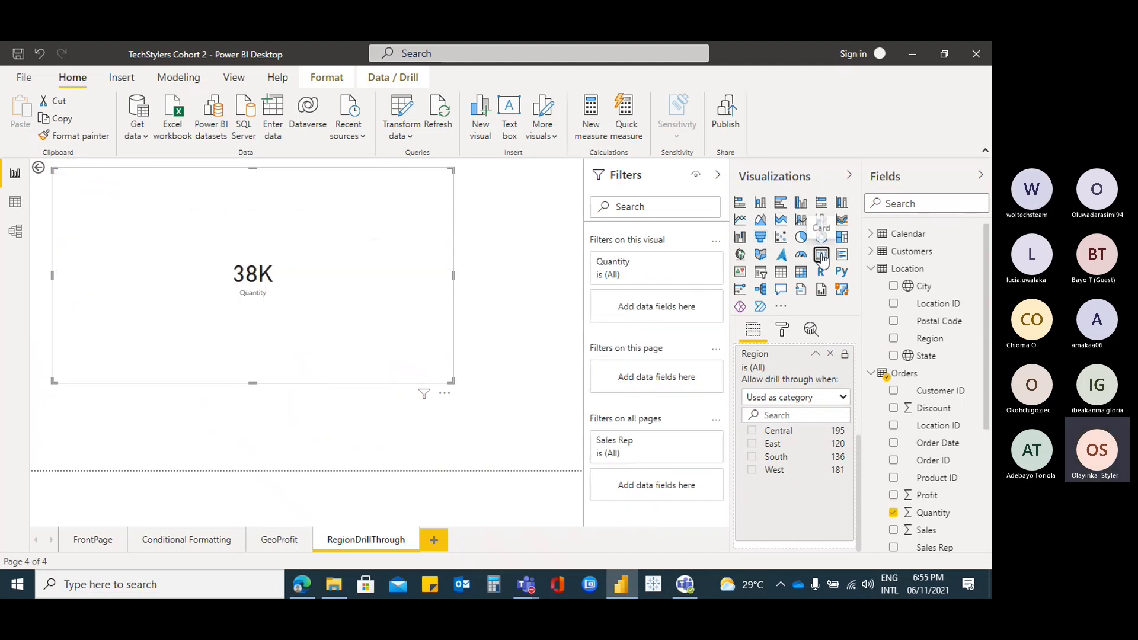
pyautogui.click(40, 53)
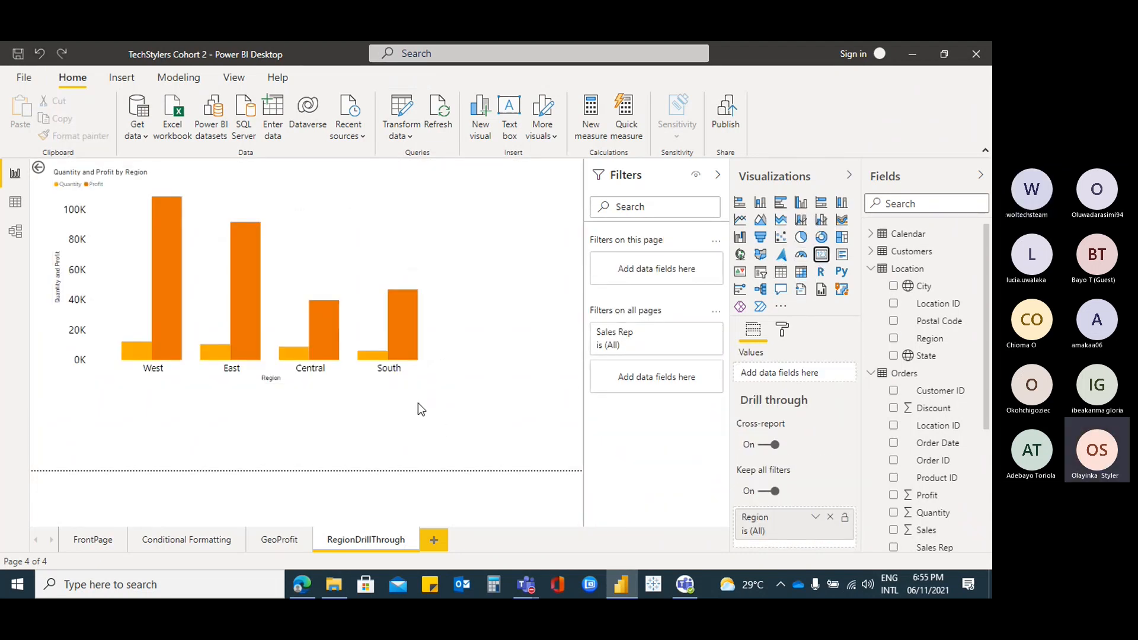
# Add a card below the chart showing the distinct count of Customer ID (793)
pyautogui.click(822, 255)
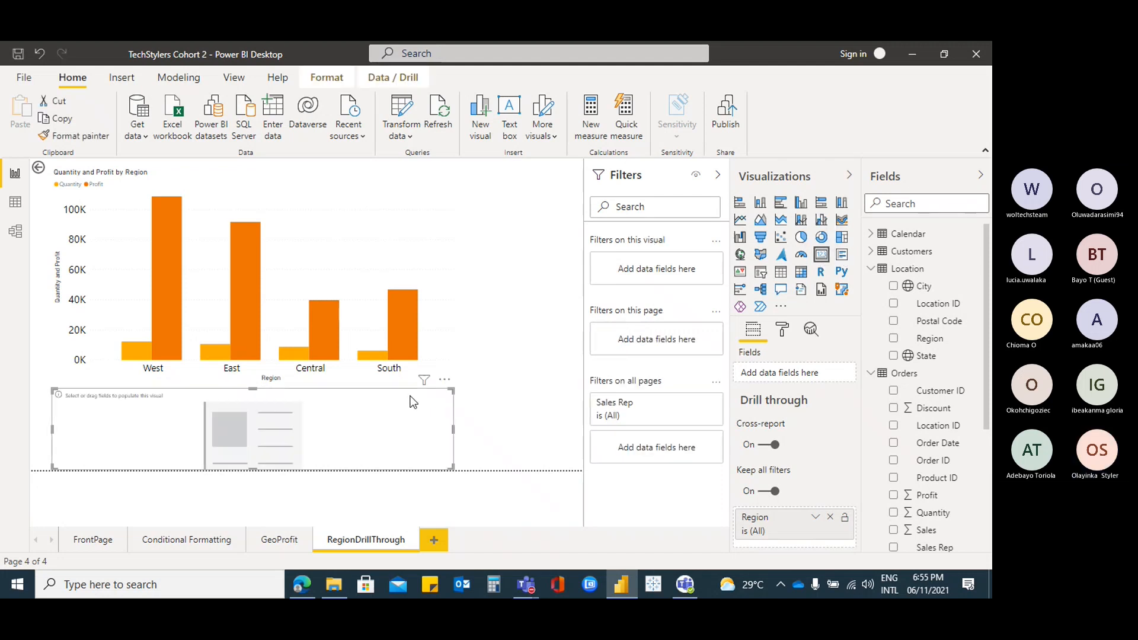
pyautogui.click(870, 268)
pyautogui.click(871, 286)
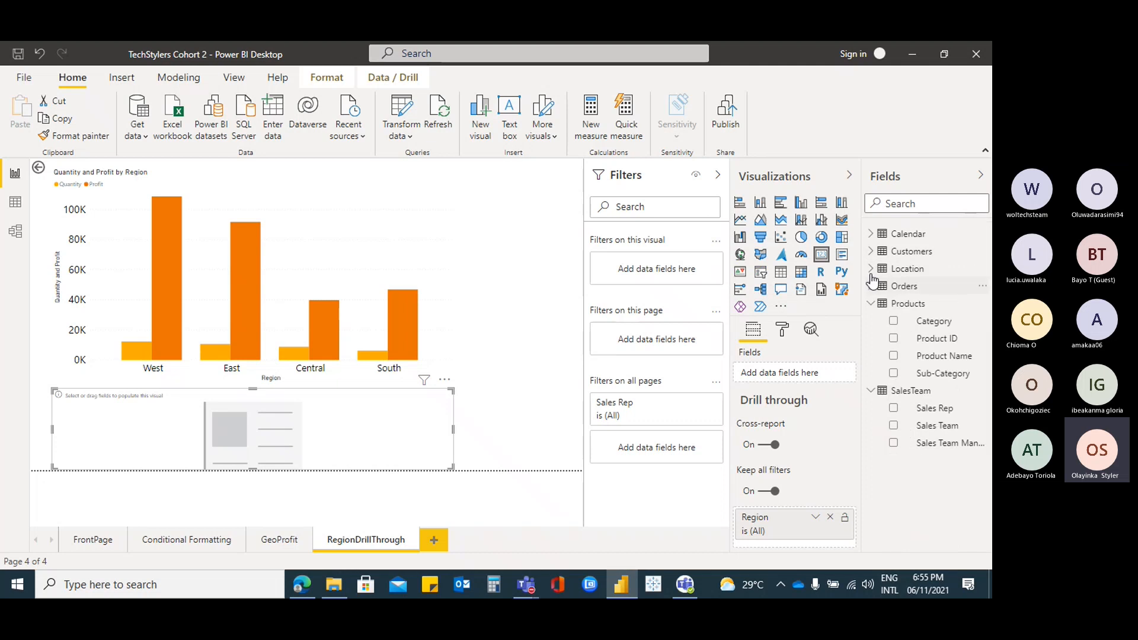
pyautogui.click(871, 253)
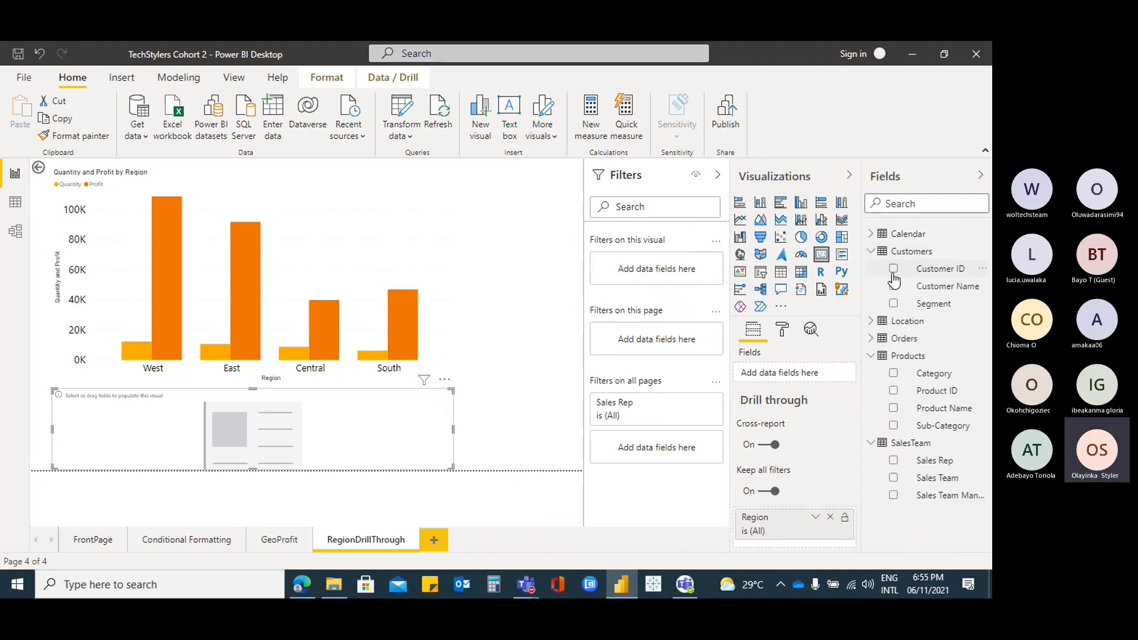
pyautogui.click(894, 270)
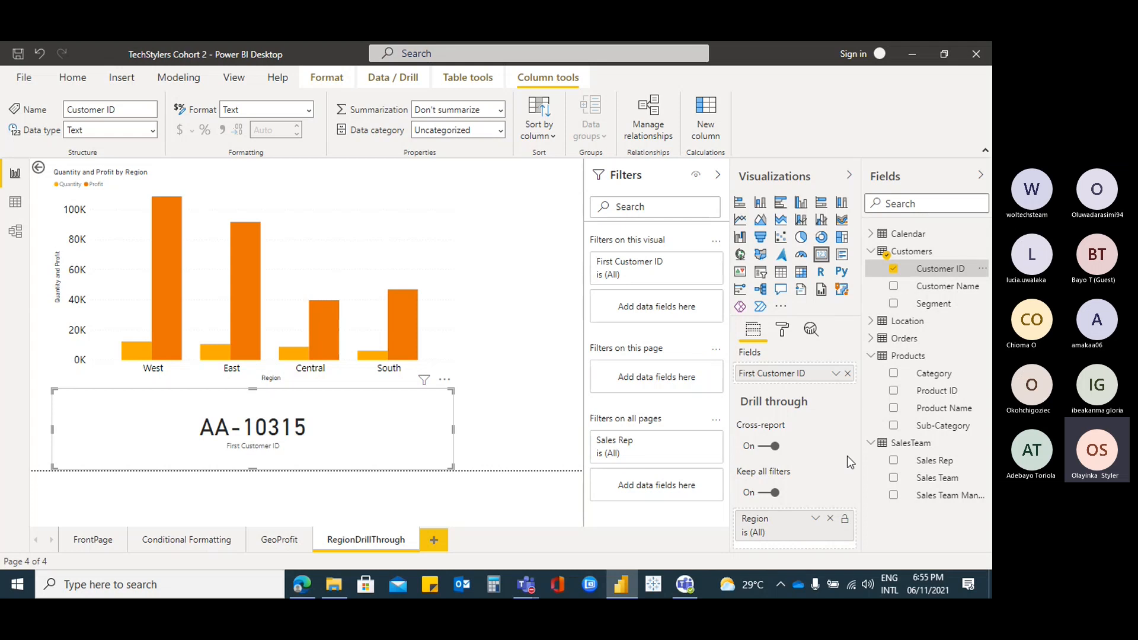
pyautogui.click(836, 373)
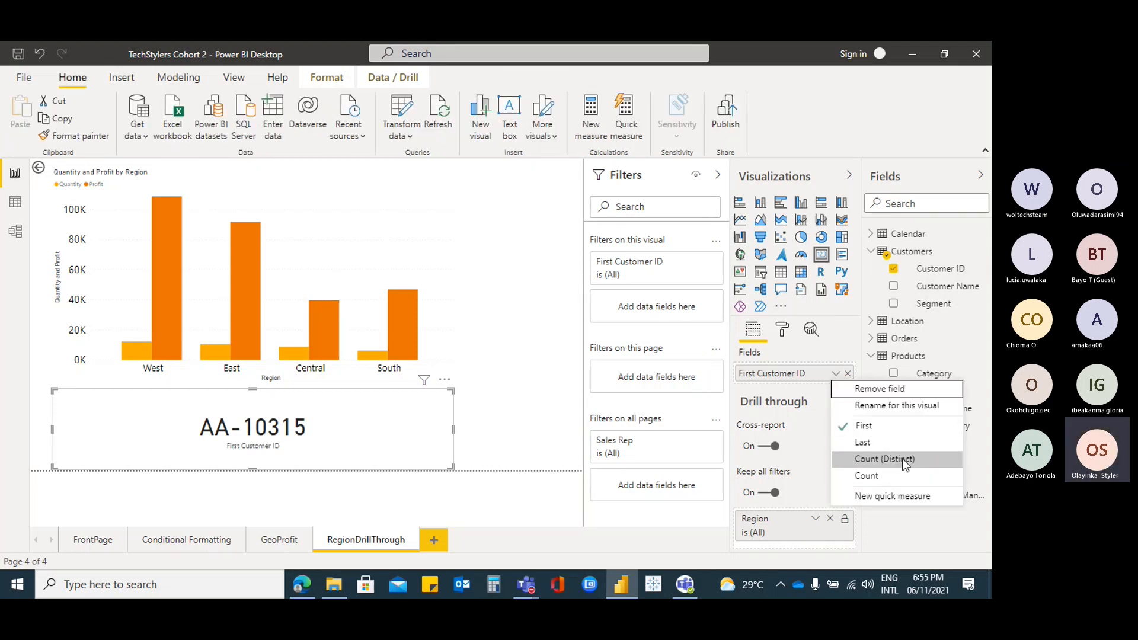
pyautogui.click(886, 460)
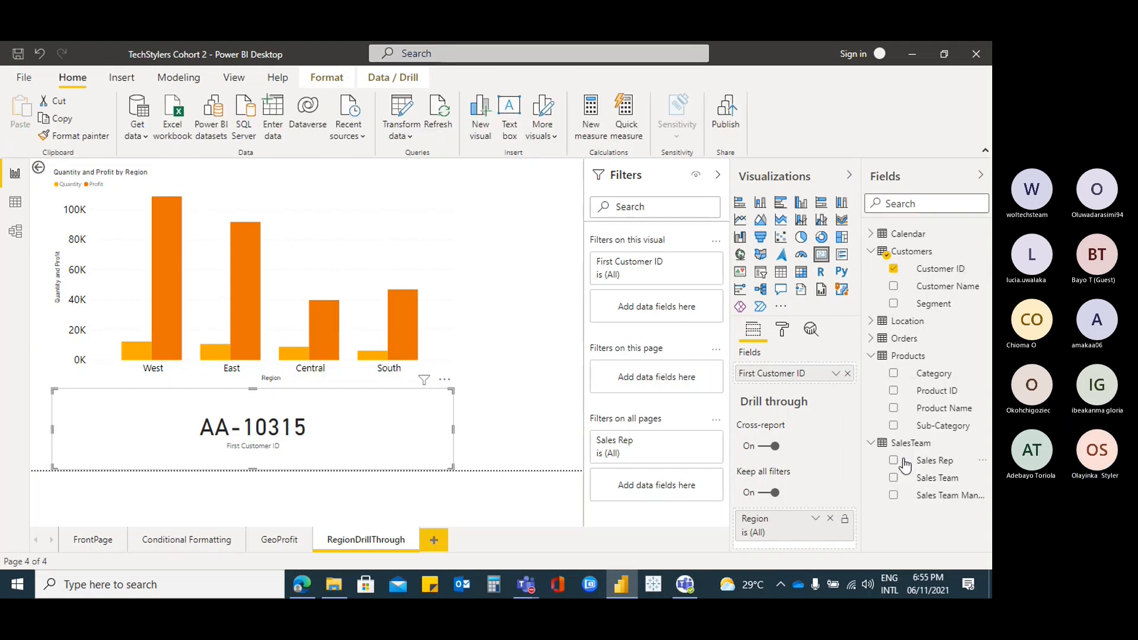
pyautogui.click(871, 251)
# Select the chart and the card in turn, and briefly toggle the Sales Rep filter
pyautogui.click(383, 219)
pyautogui.click(360, 434)
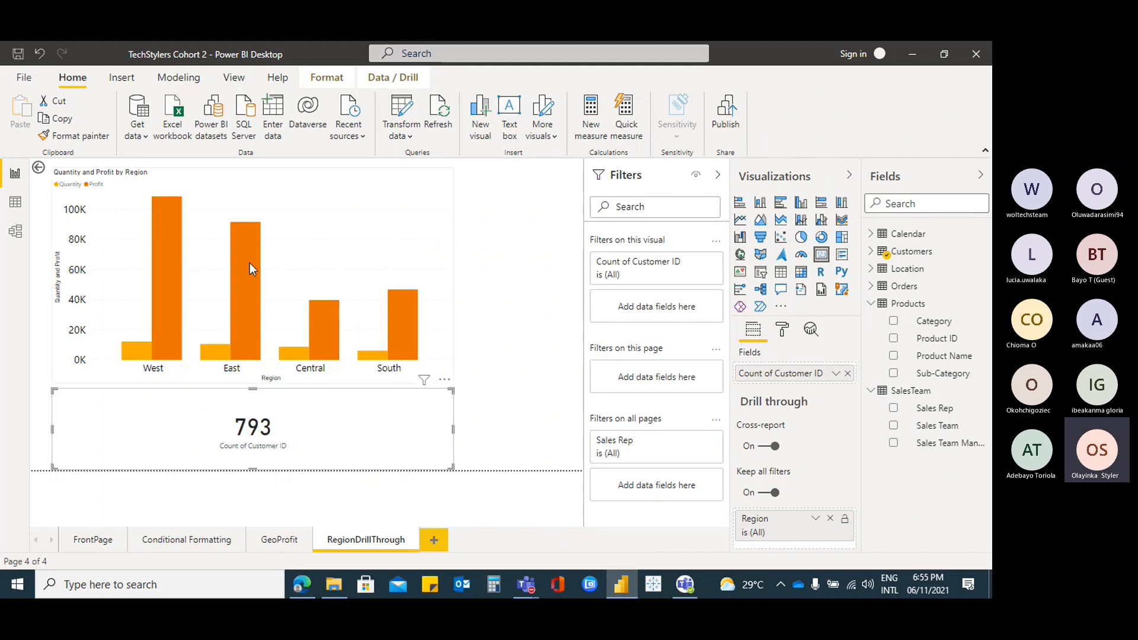
pyautogui.click(225, 214)
pyautogui.click(357, 408)
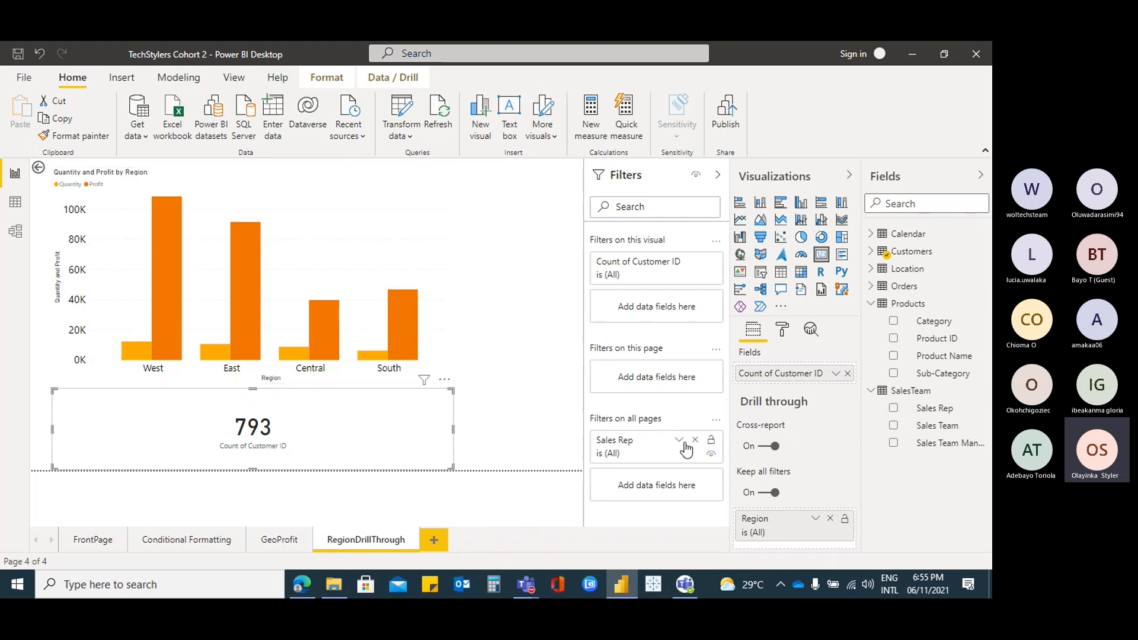
pyautogui.click(680, 441)
pyautogui.click(679, 440)
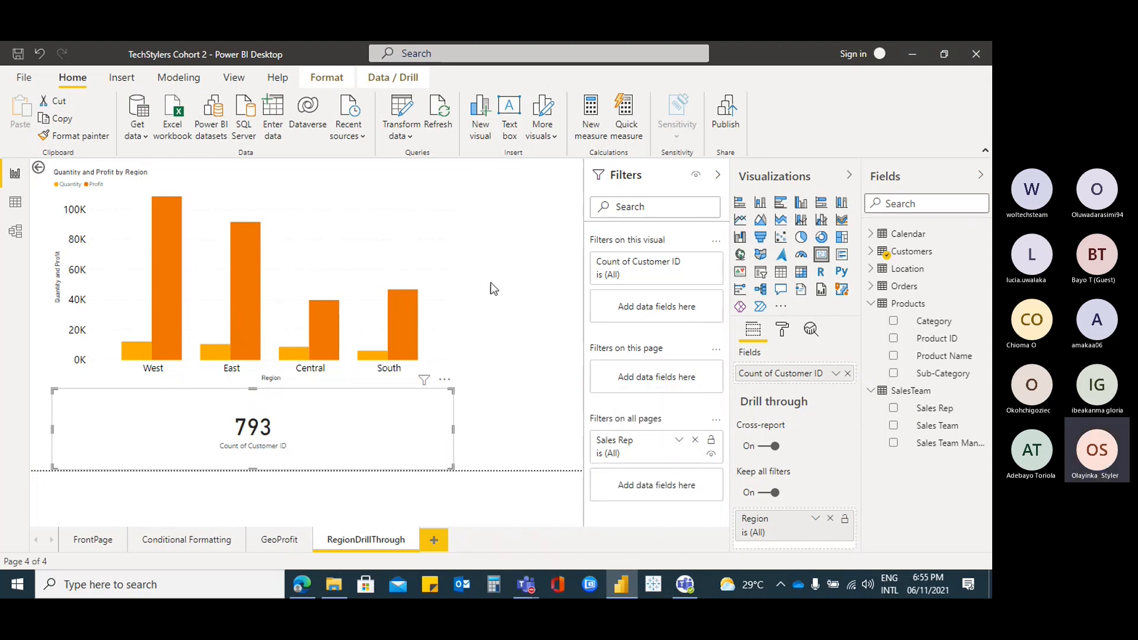
pyautogui.click(402, 240)
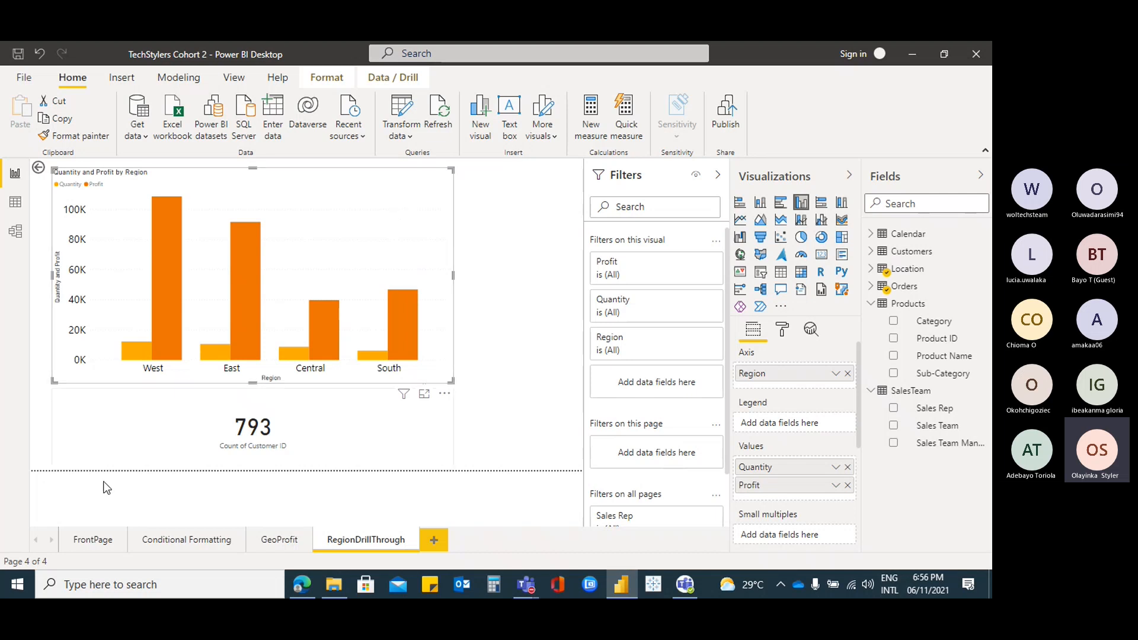
# On FrontPage, select the Sales by Region chart and try its drill-through action
pyautogui.click(82, 543)
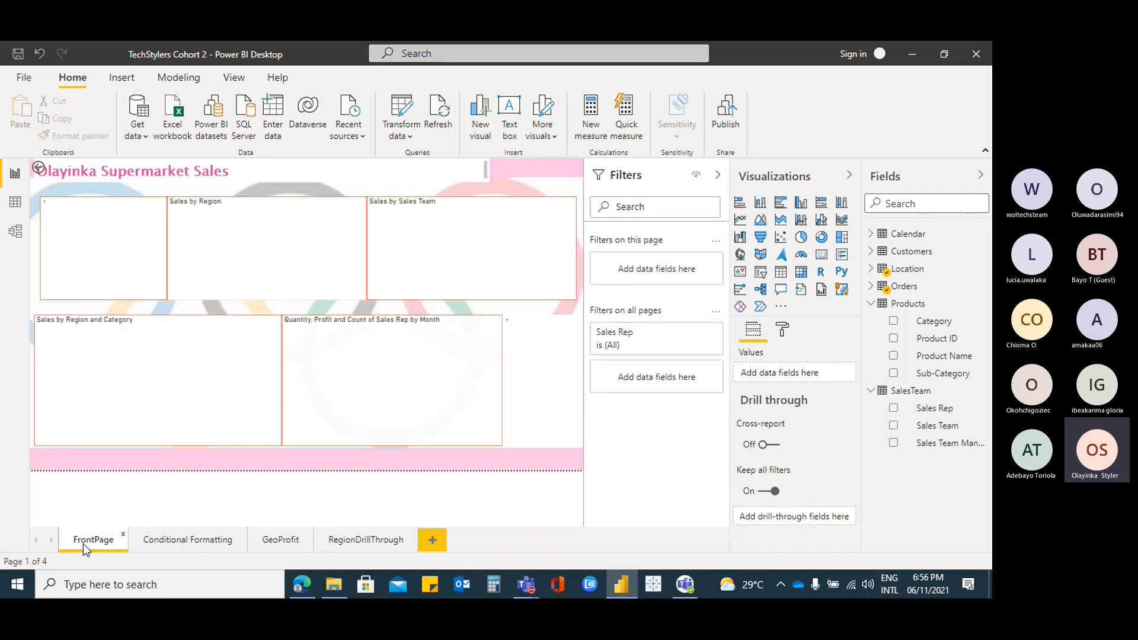
pyautogui.click(280, 207)
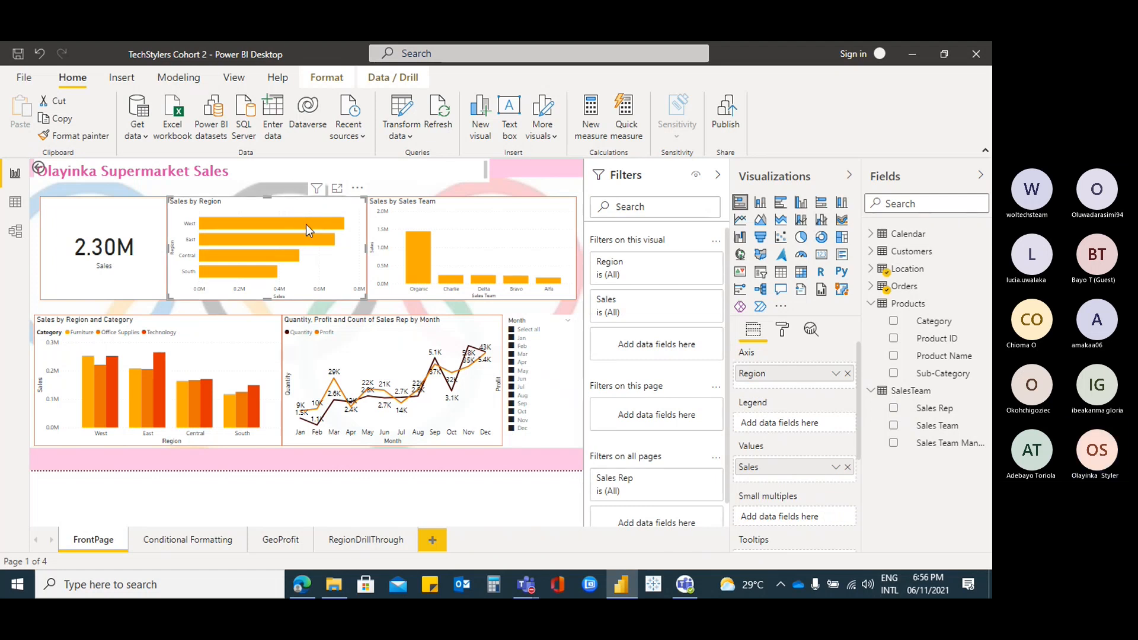
pyautogui.moveTo(288, 230)
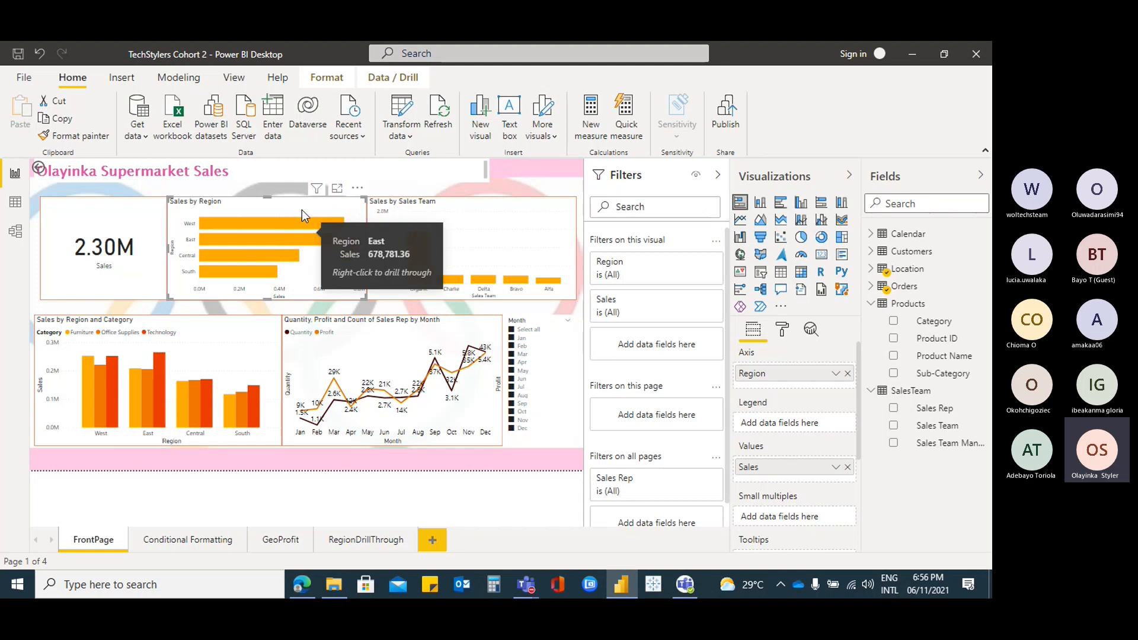
pyautogui.click(393, 78)
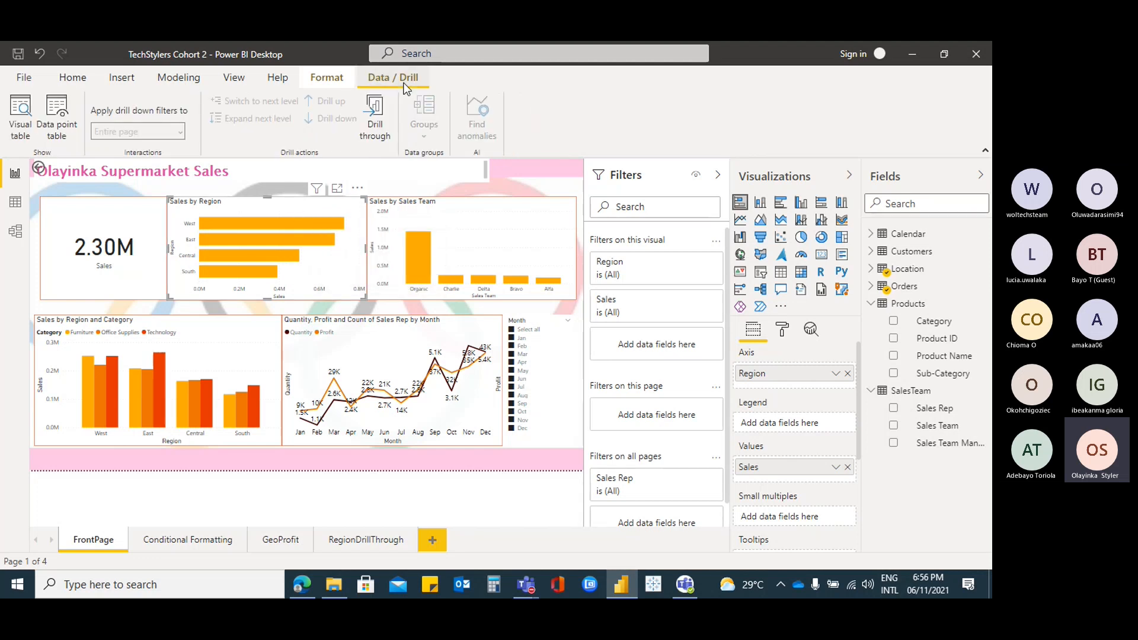
pyautogui.click(374, 125)
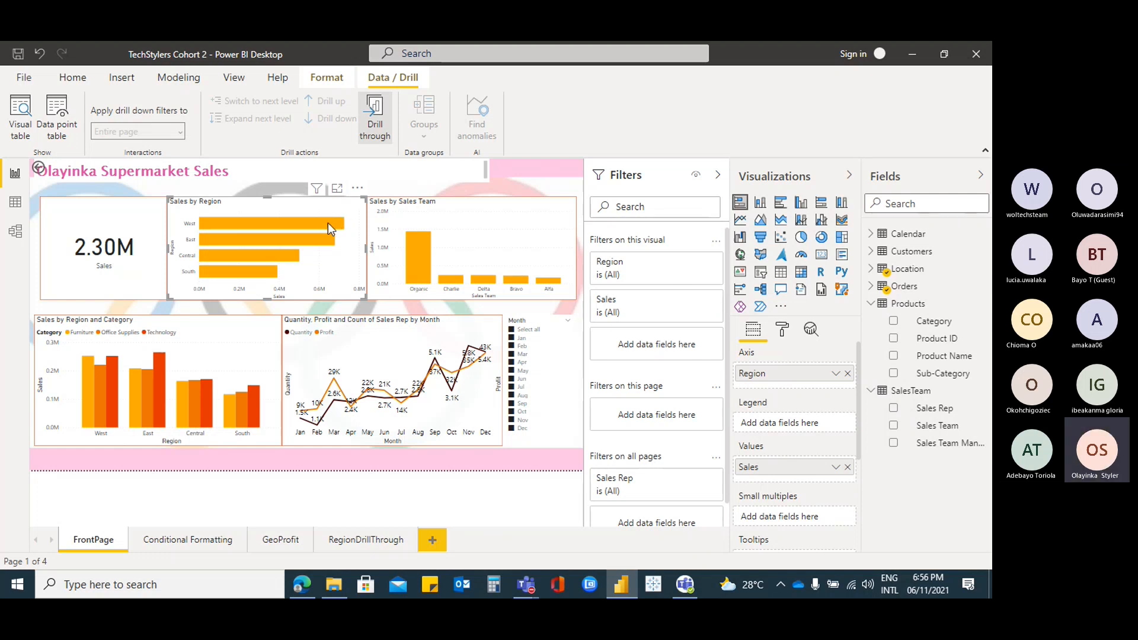
# Drill through from the West bar to the RegionDrillThrough page
pyautogui.moveTo(330, 229)
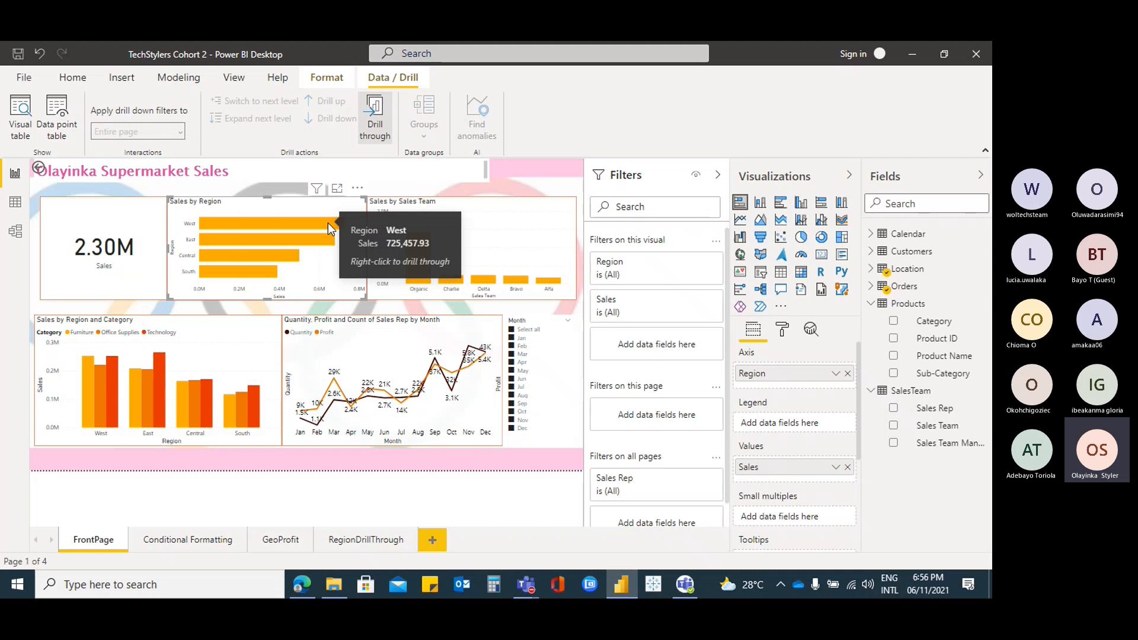
pyautogui.rightClick(330, 229)
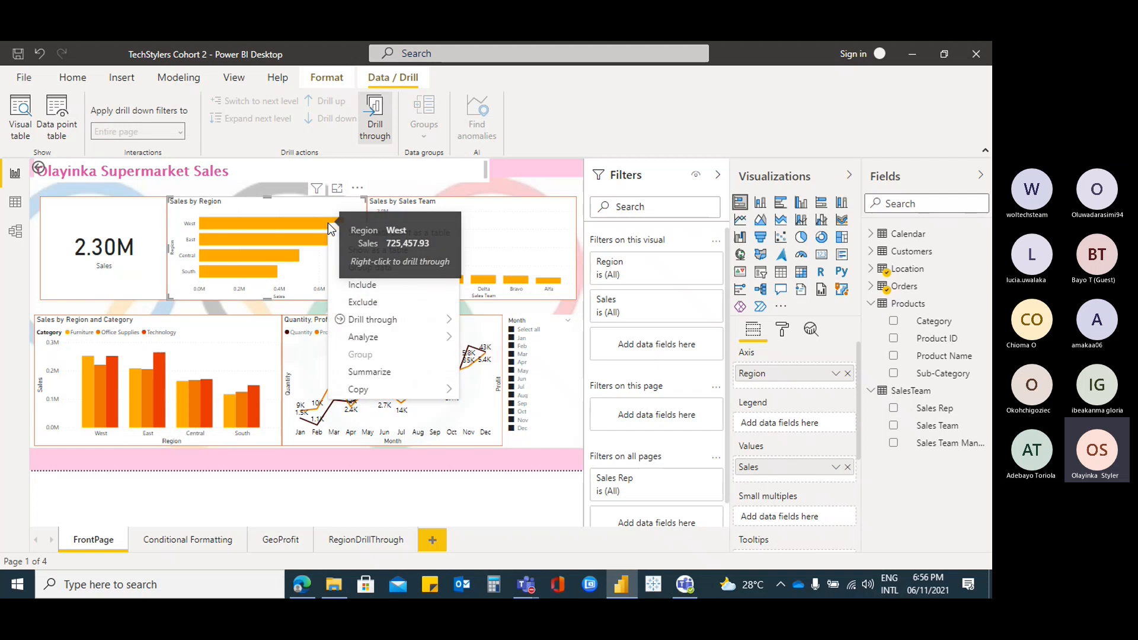
pyautogui.moveTo(418, 322)
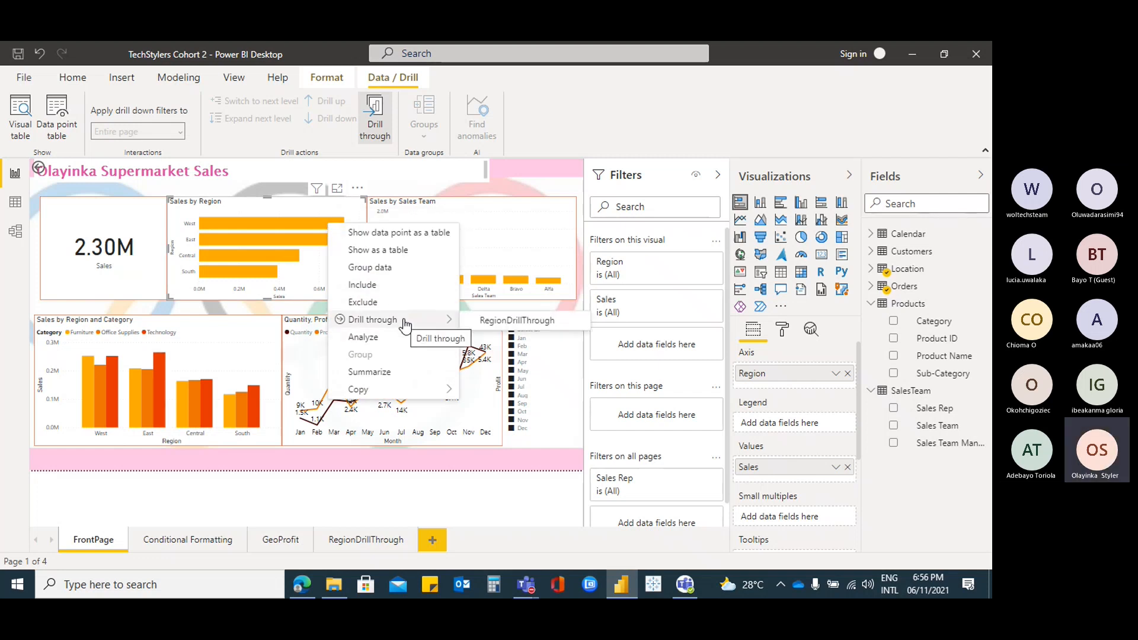
pyautogui.click(546, 323)
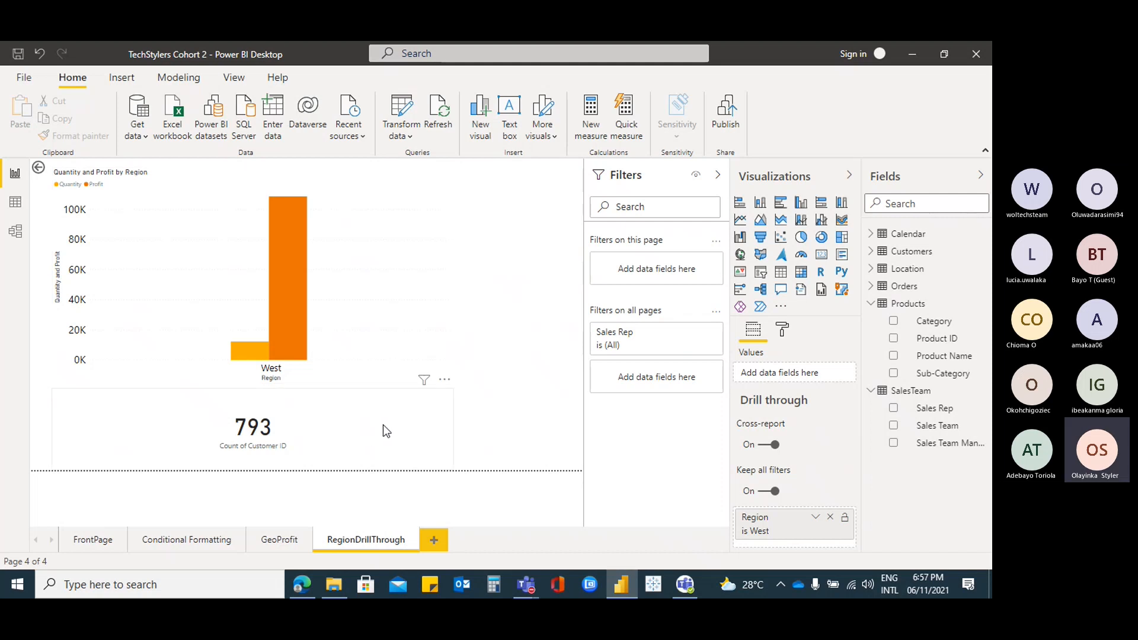
# Select the customer count card, then use the page's back button to return to FrontPage
pyautogui.click(383, 431)
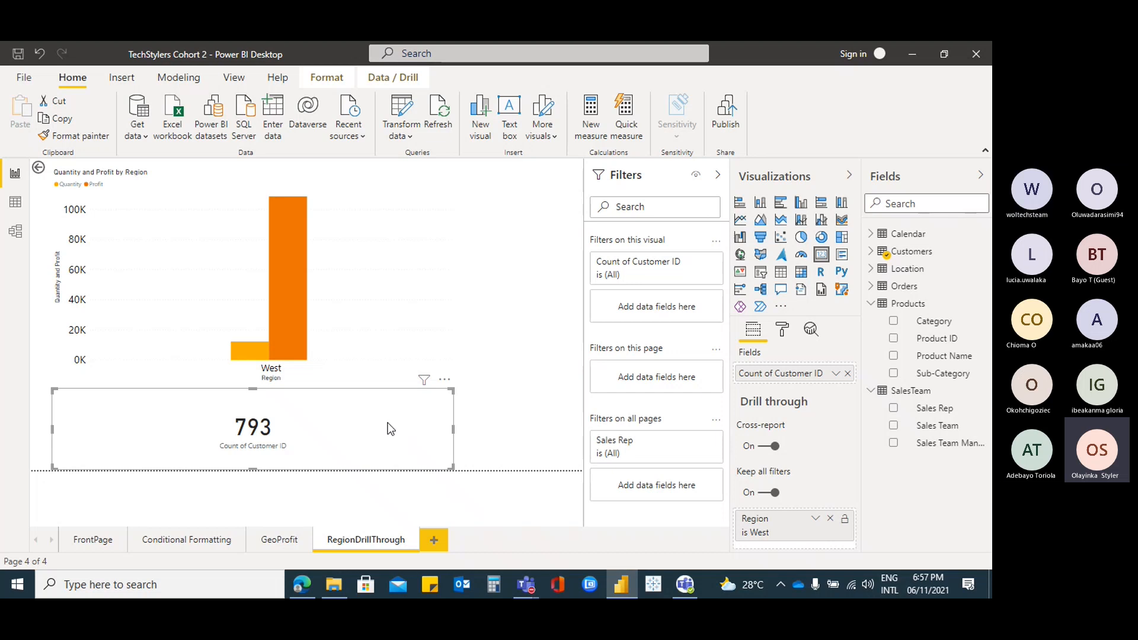
pyautogui.click(38, 171)
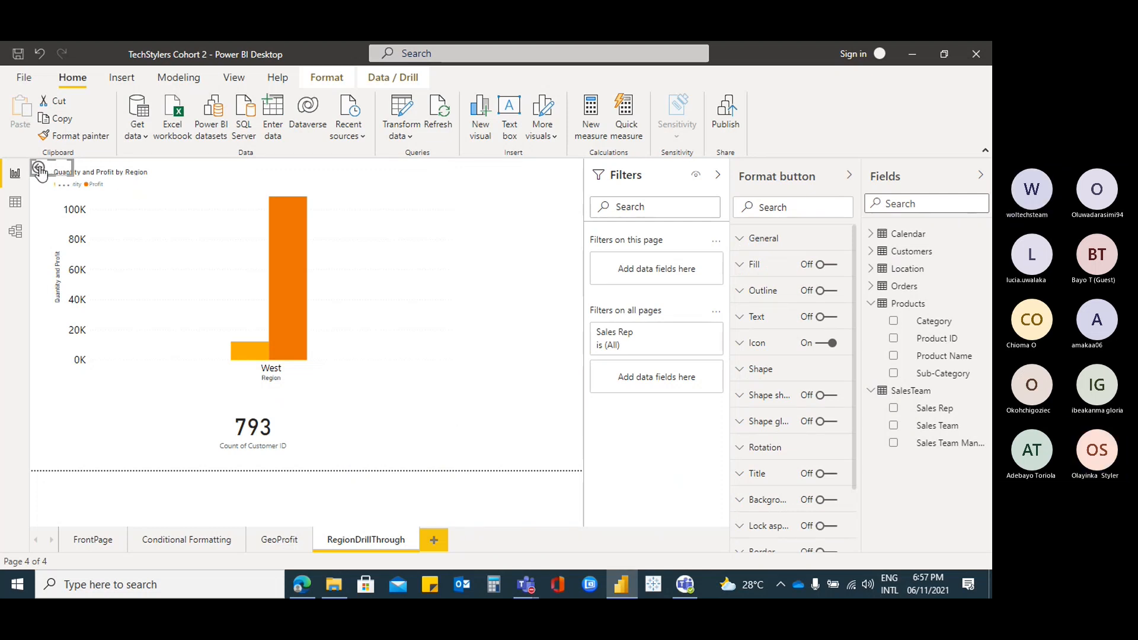
pyautogui.click(397, 228)
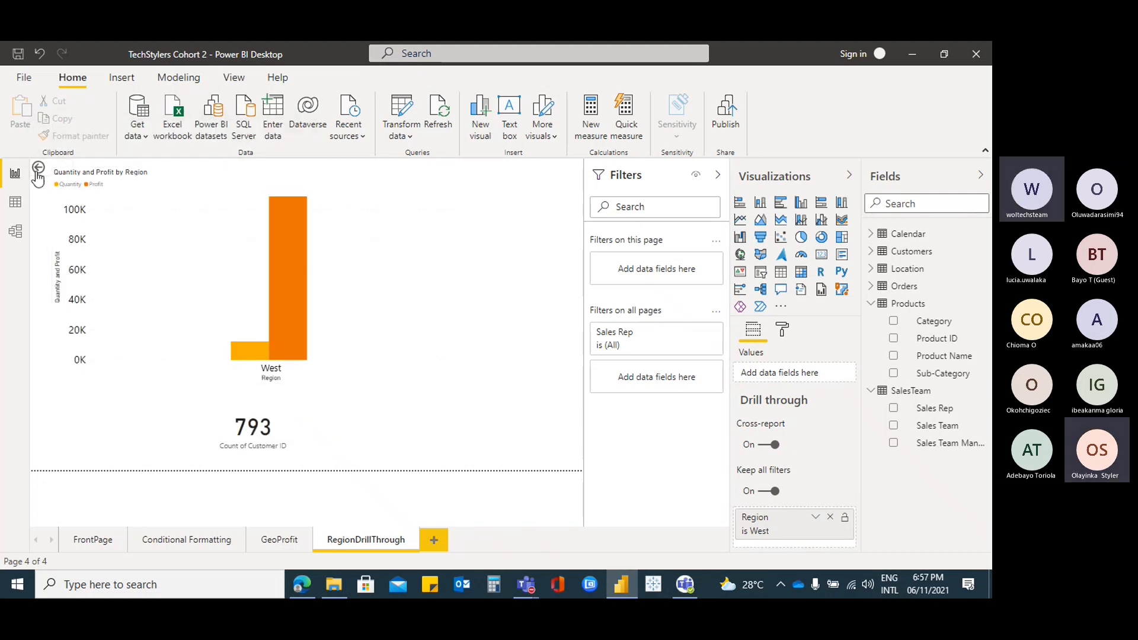
pyautogui.keyDown('ctrl'); pyautogui.click(39, 170); pyautogui.keyUp('ctrl')
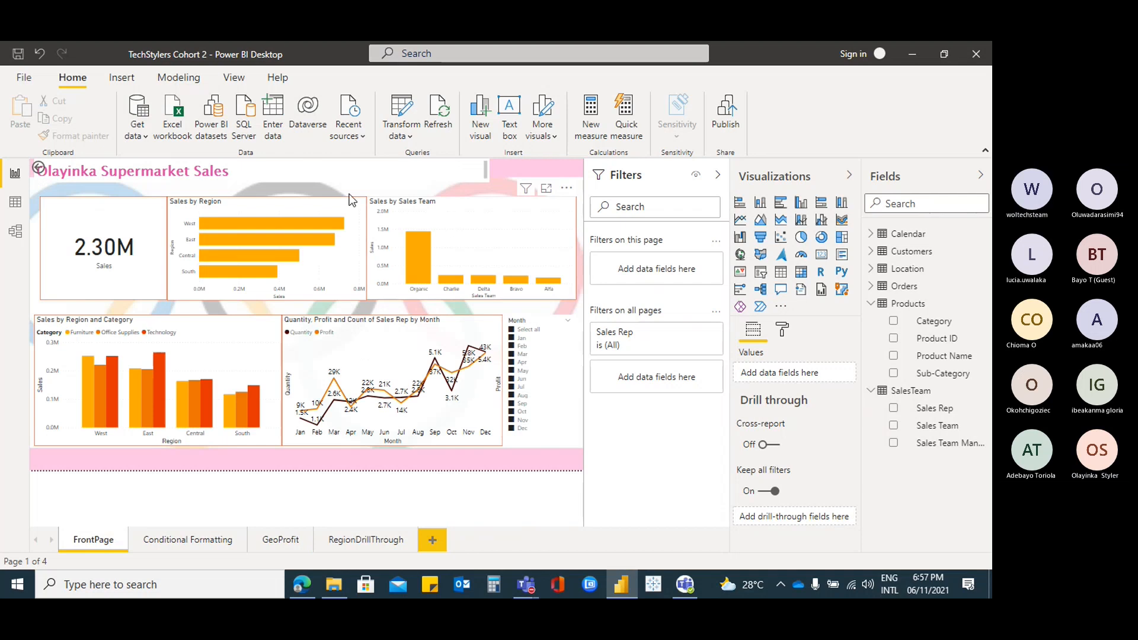
# Drill through from the East bar to the RegionDrillThrough page
pyautogui.rightClick(255, 235)
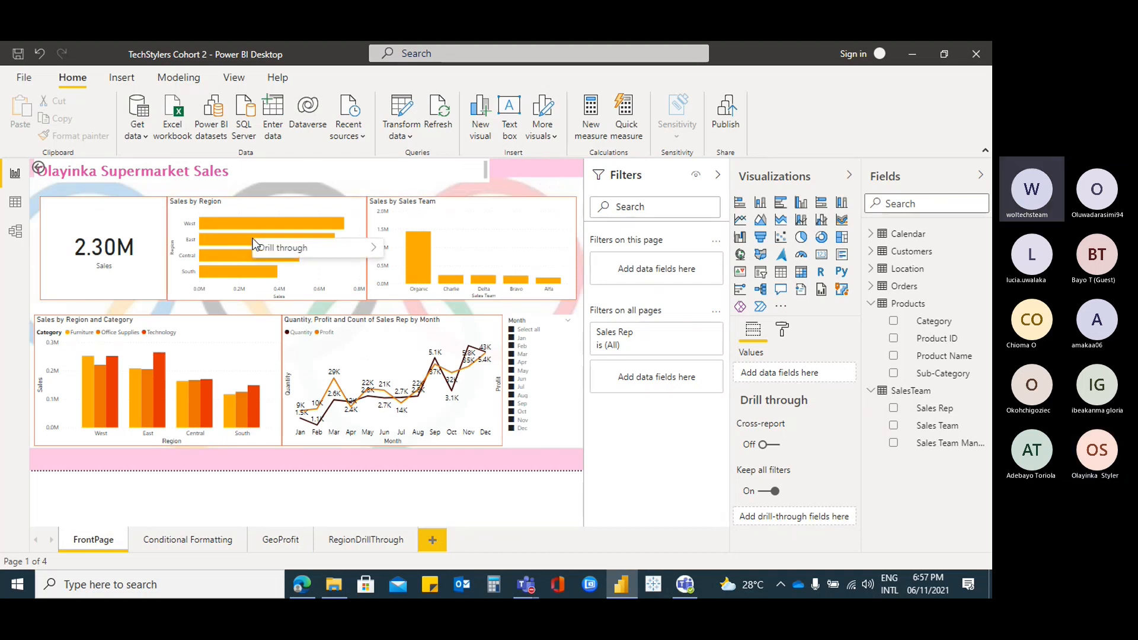
pyautogui.moveTo(348, 255)
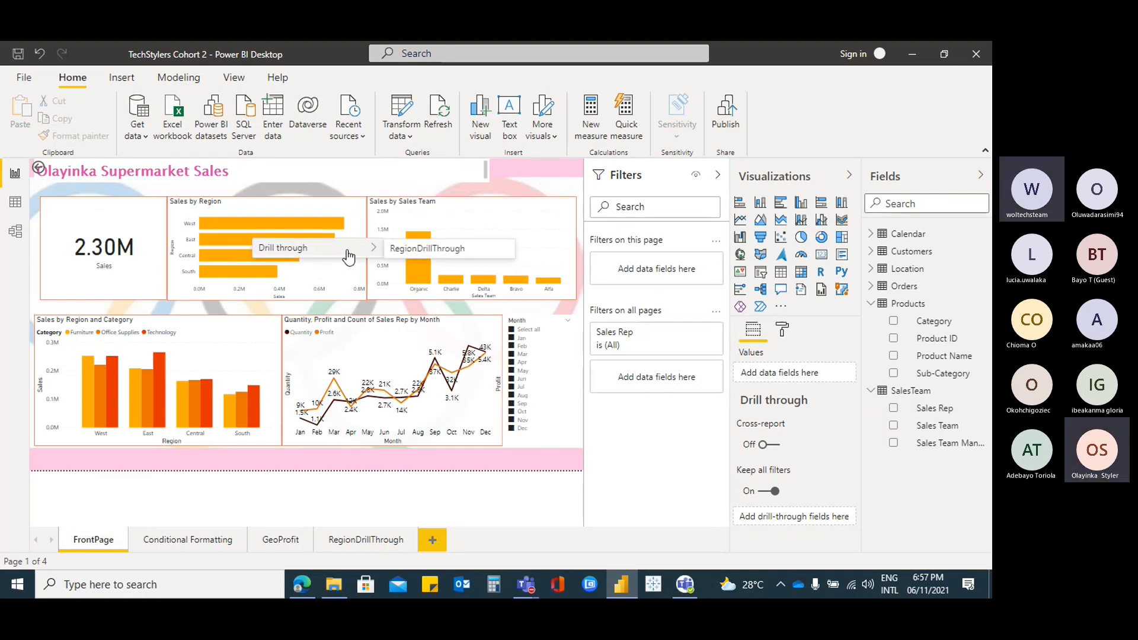
pyautogui.click(450, 250)
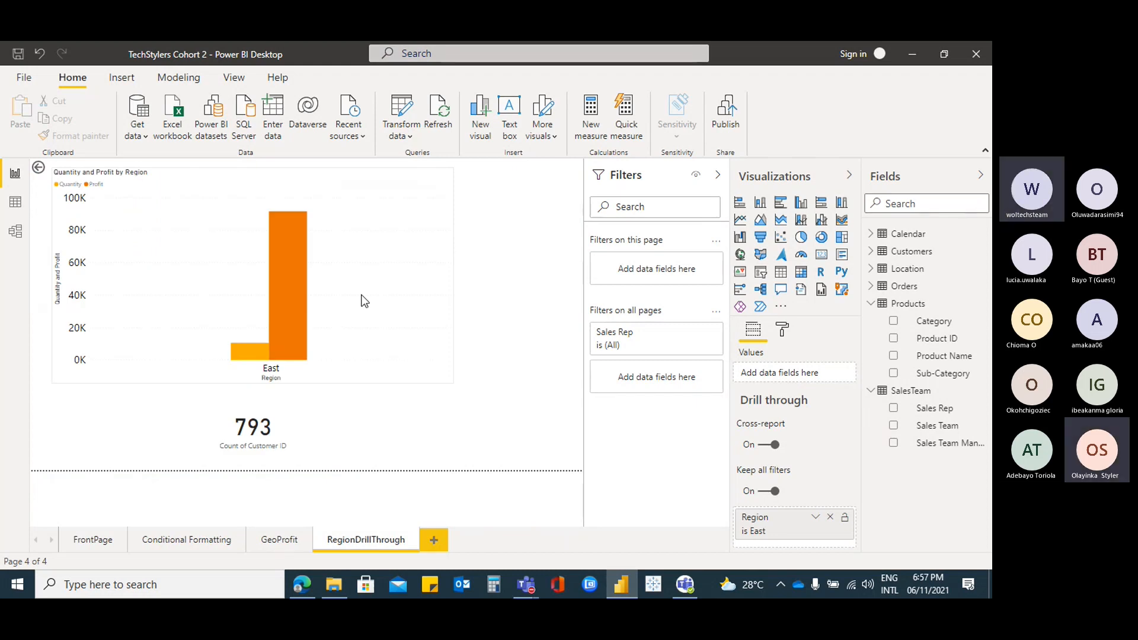
# Inspect the customer count card and chart, then go back to FrontPage
pyautogui.click(351, 418)
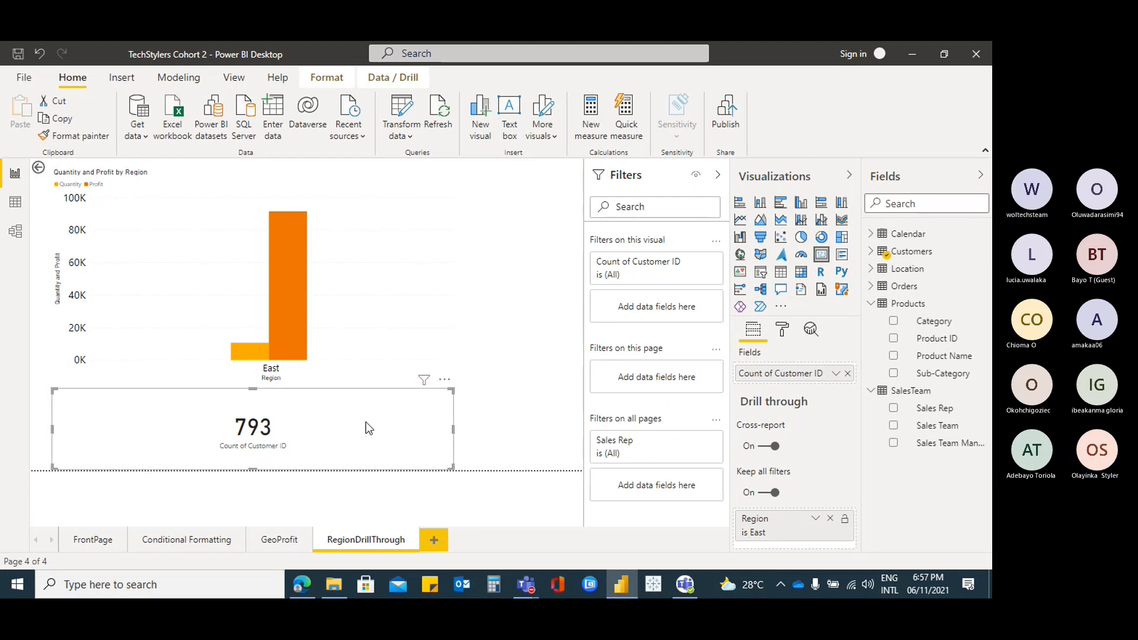
pyautogui.click(351, 230)
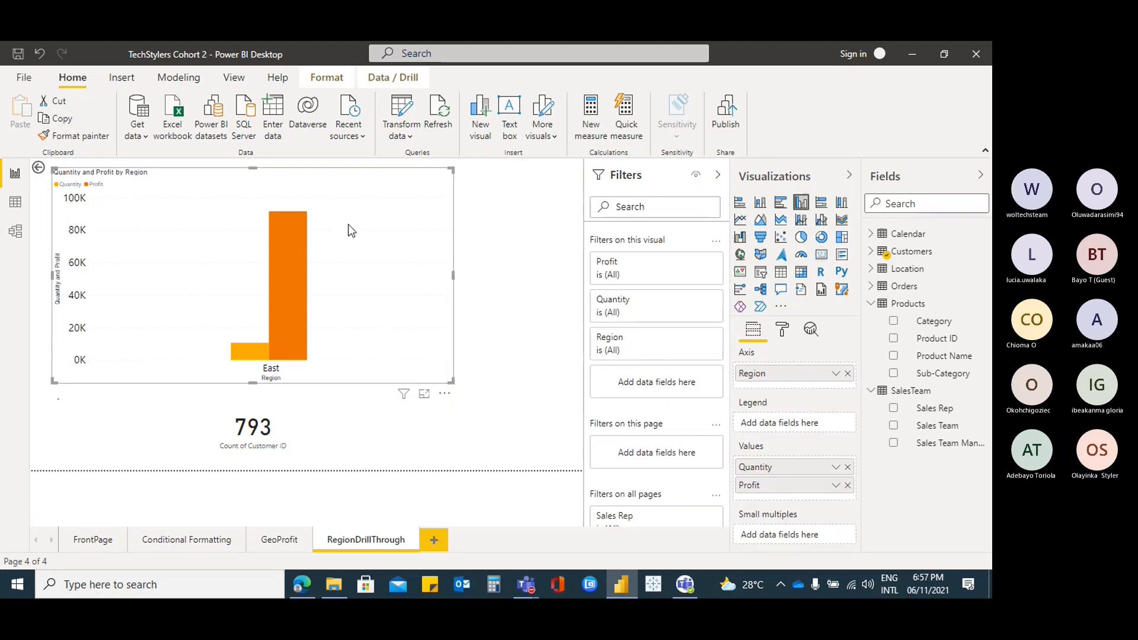
pyautogui.click(367, 414)
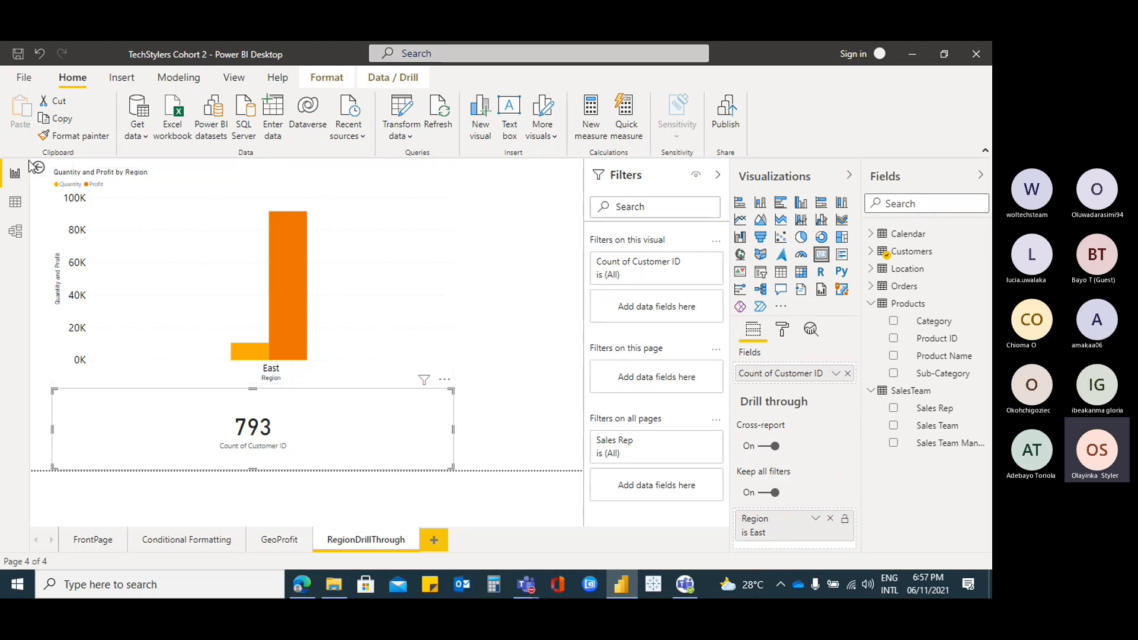
pyautogui.click(83, 540)
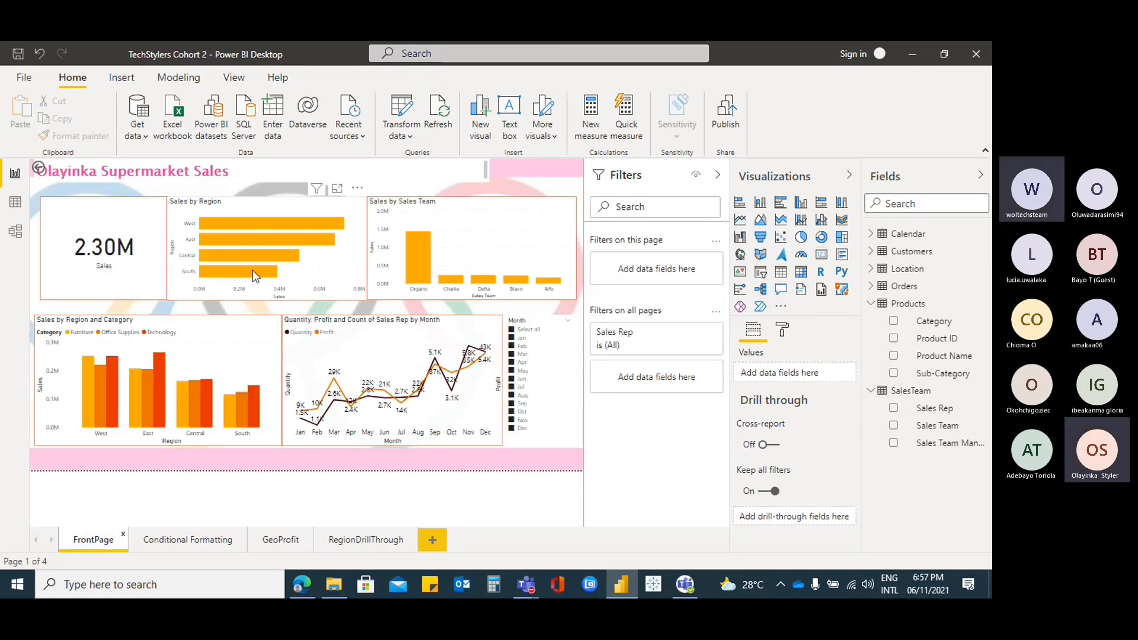
# Drill through from the South bar to the RegionDrillThrough page
pyautogui.rightClick(233, 276)
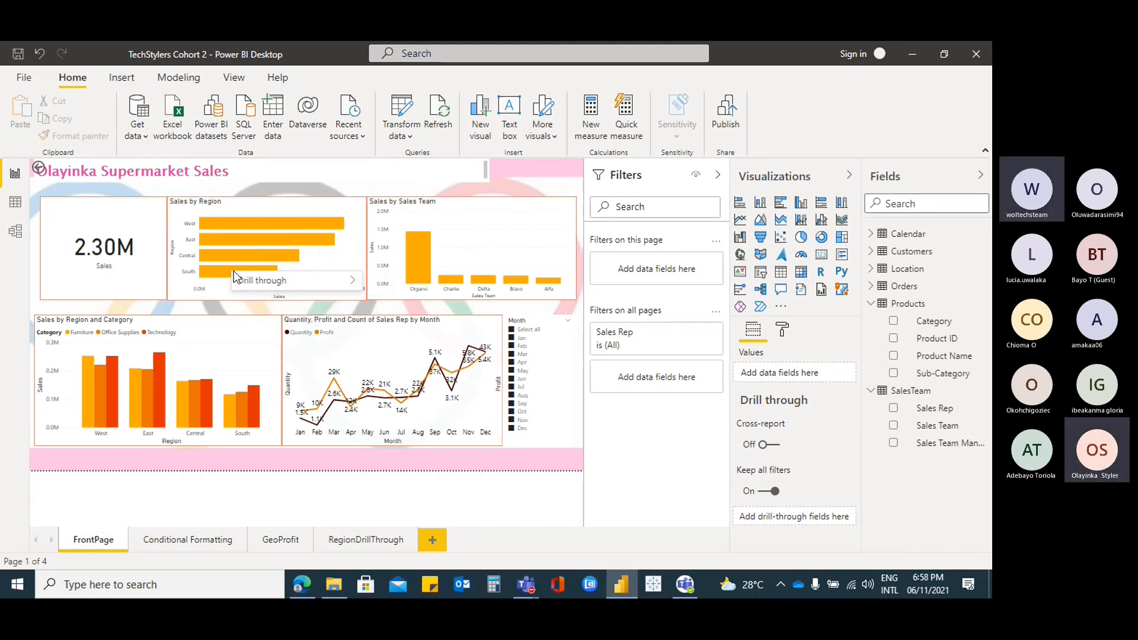
pyautogui.moveTo(311, 278)
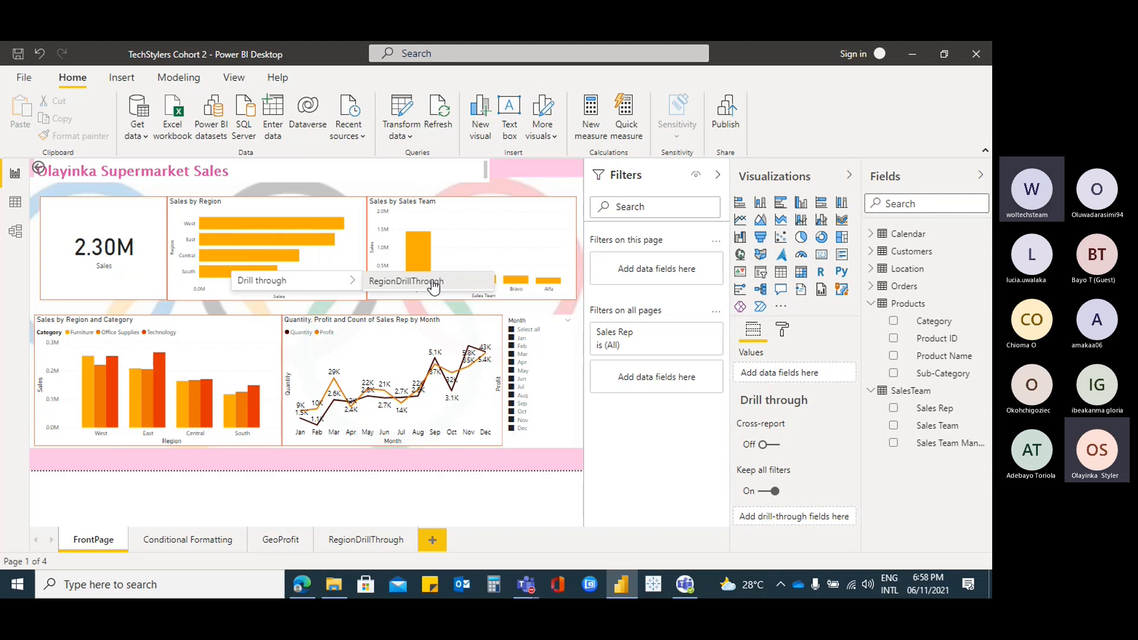
pyautogui.click(431, 280)
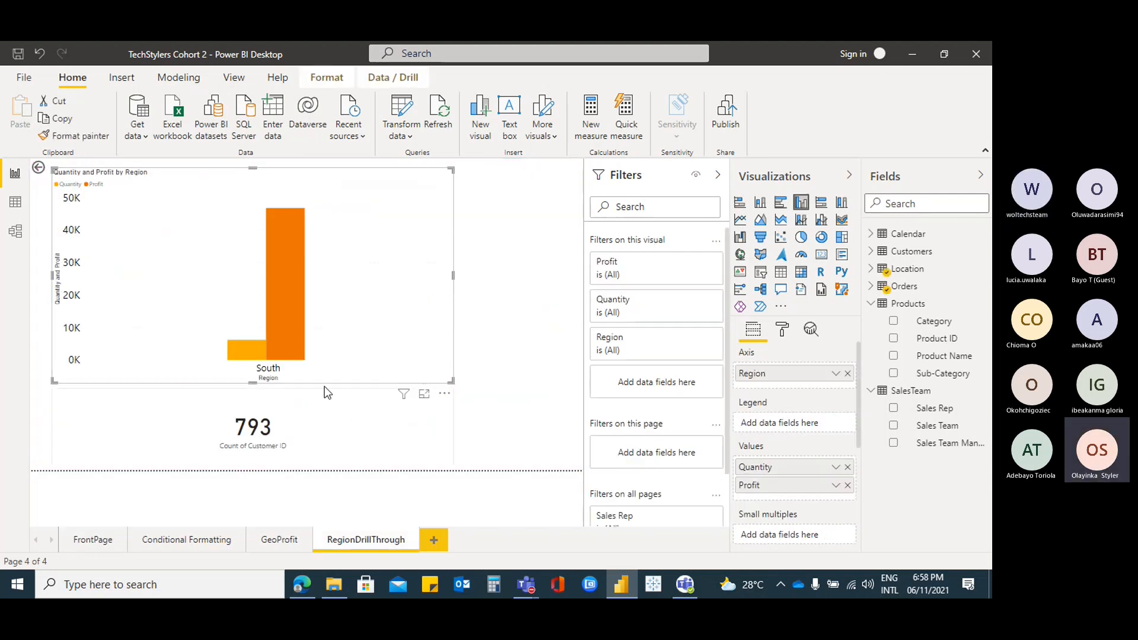
# Convert the 793 customer count card into a table visual
pyautogui.click(380, 463)
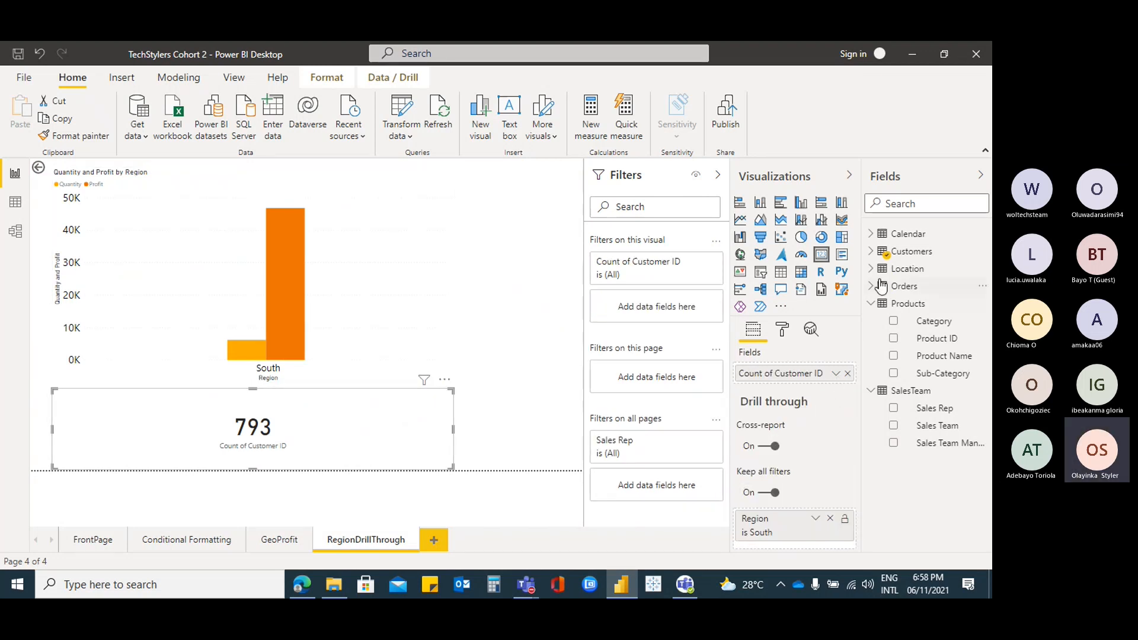
pyautogui.click(872, 252)
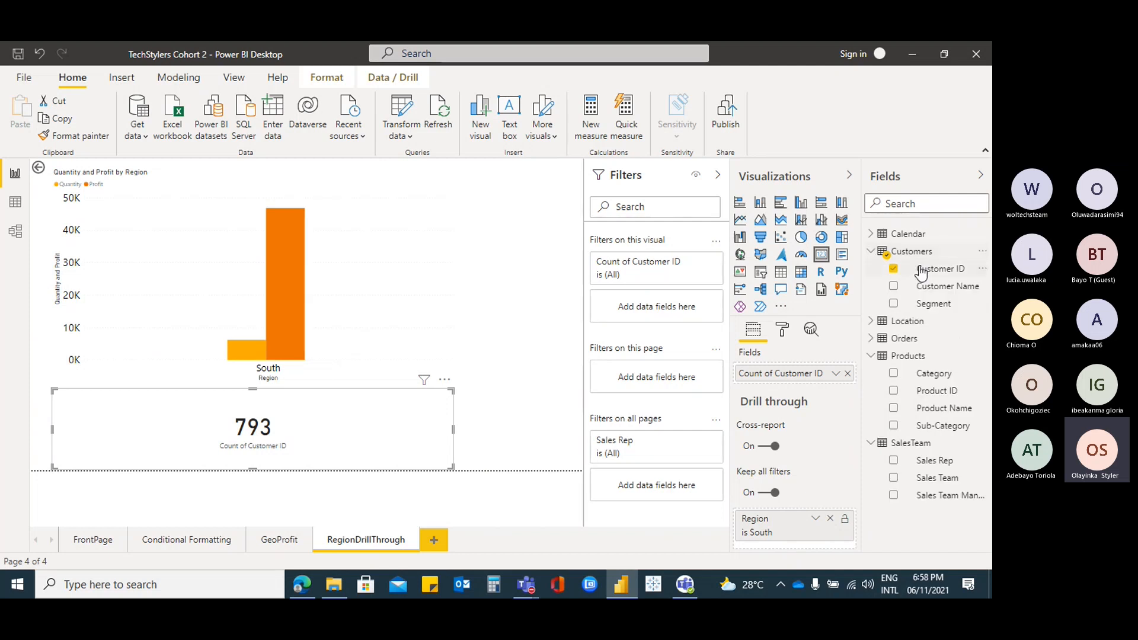
pyautogui.click(872, 253)
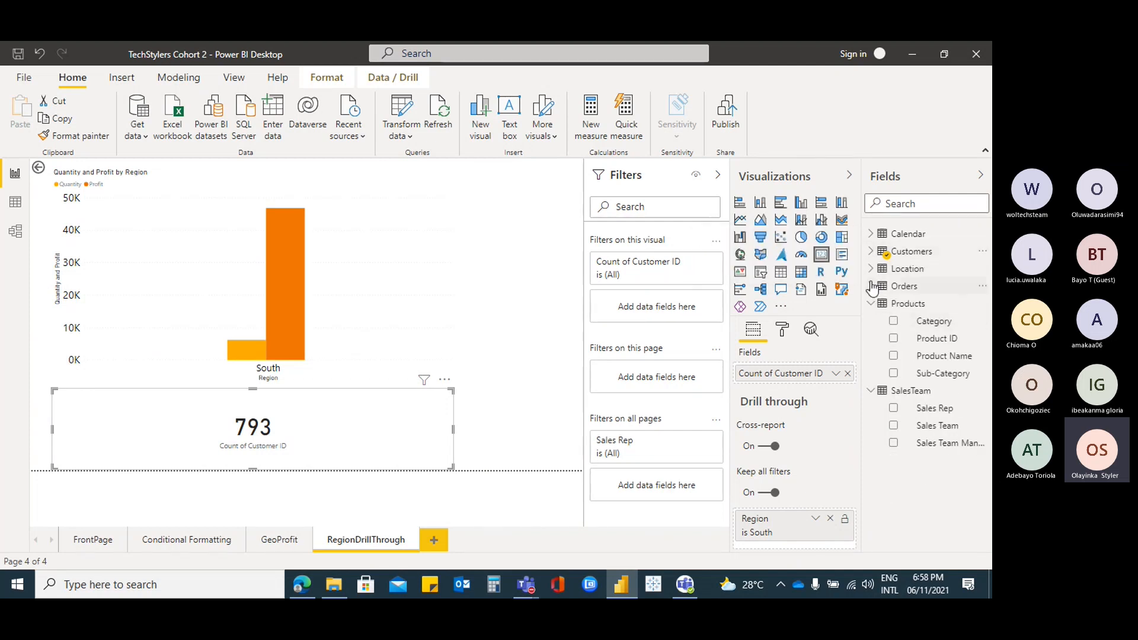
pyautogui.click(871, 287)
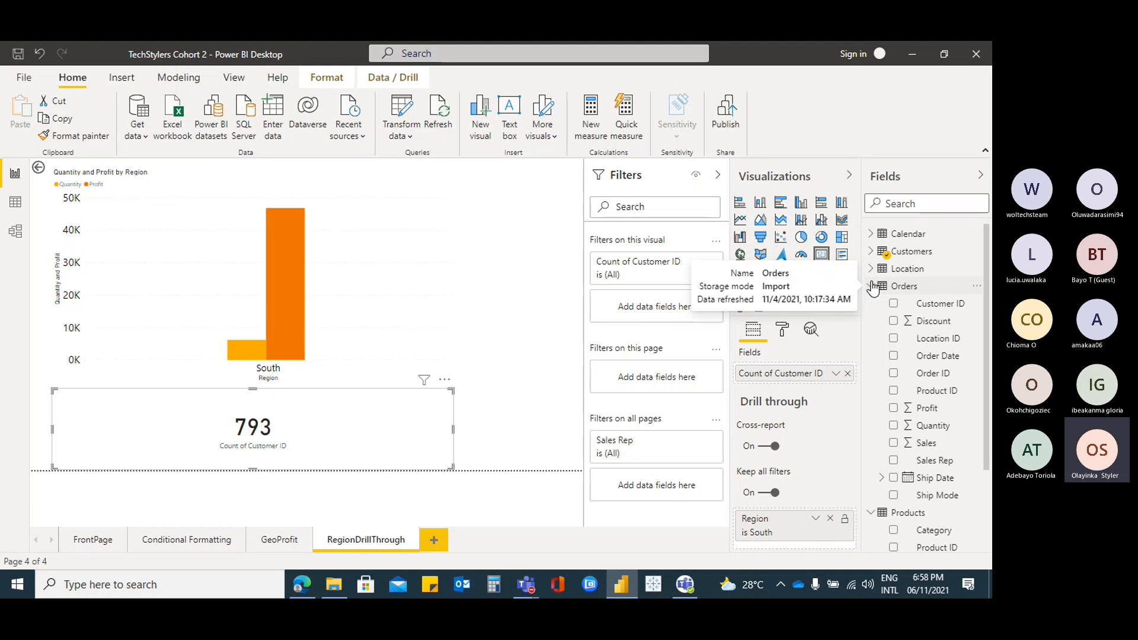
pyautogui.click(871, 286)
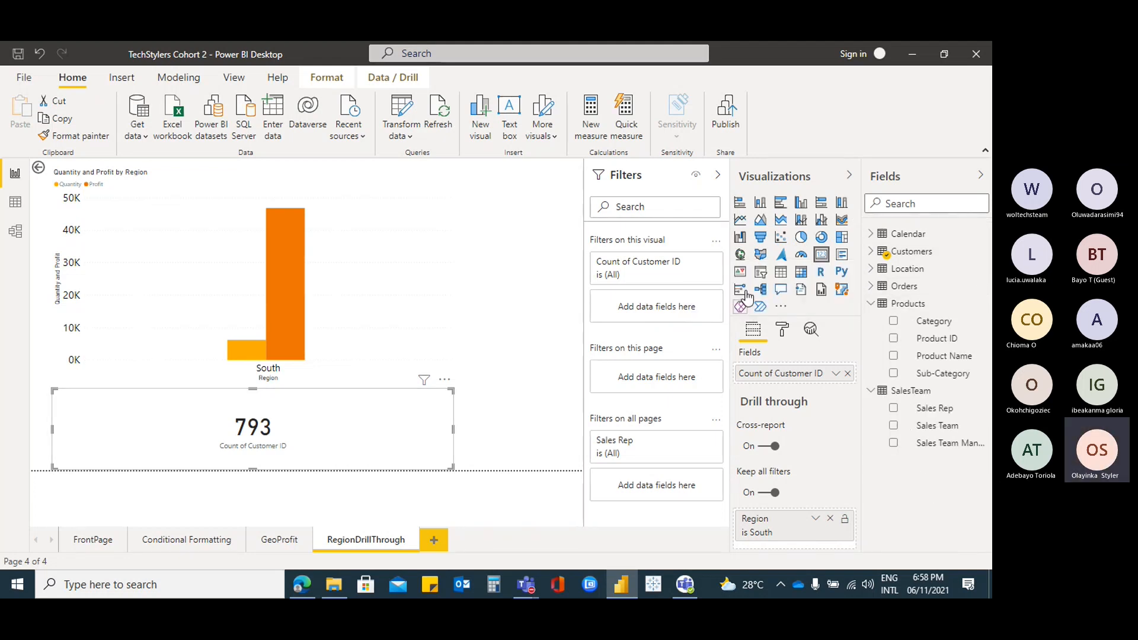
pyautogui.click(779, 270)
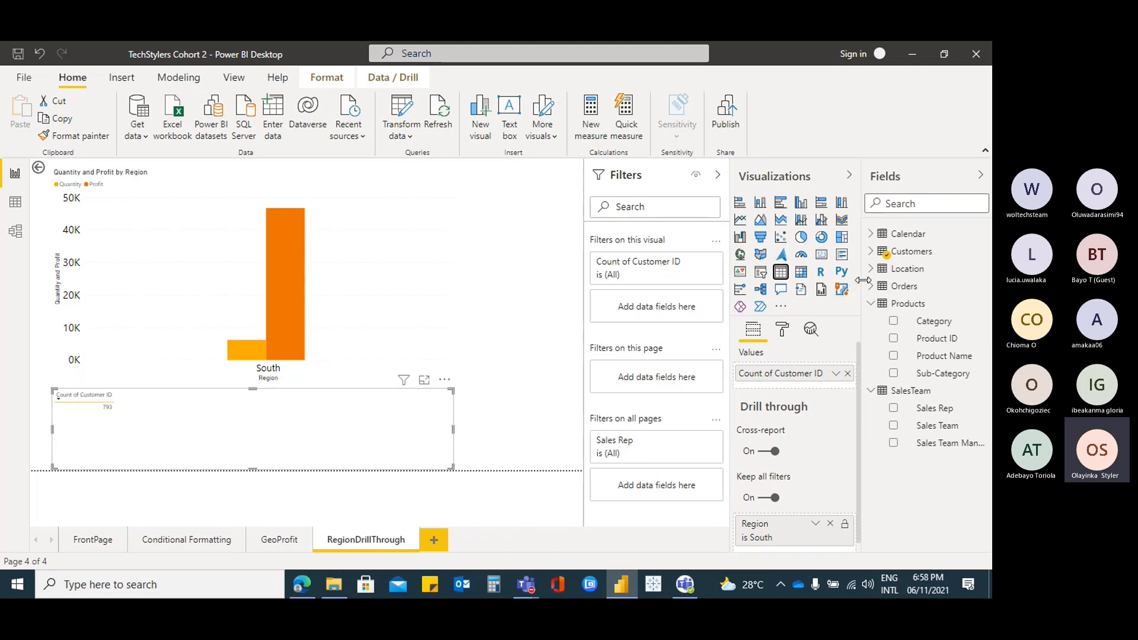
# Add Location's Region field to the customer count table
pyautogui.click(871, 303)
pyautogui.click(871, 252)
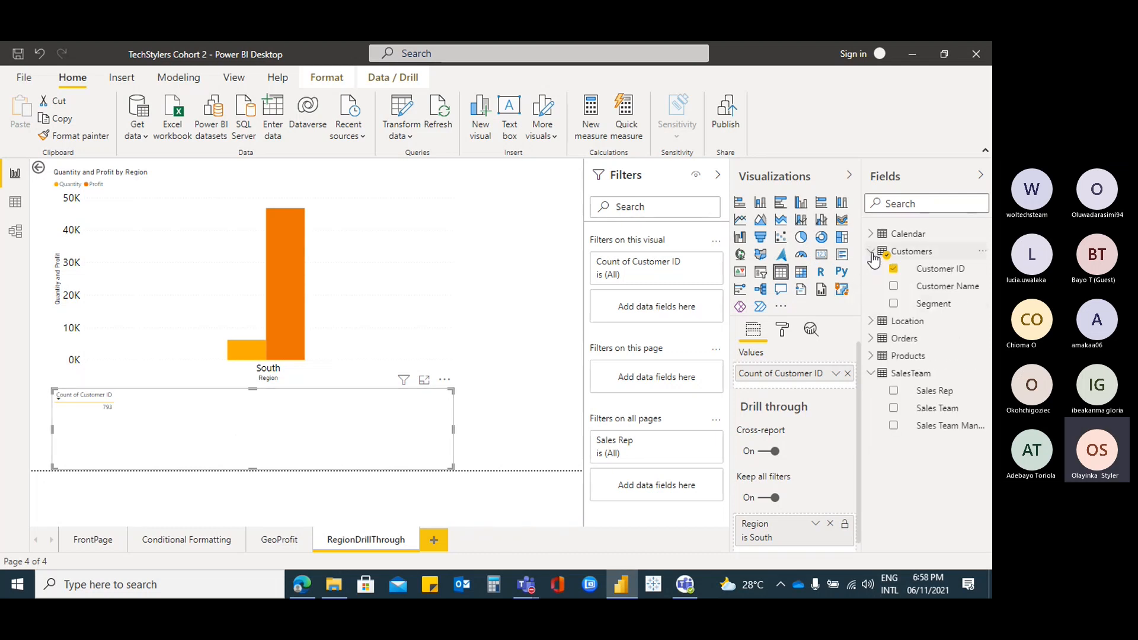
pyautogui.click(872, 251)
pyautogui.click(871, 270)
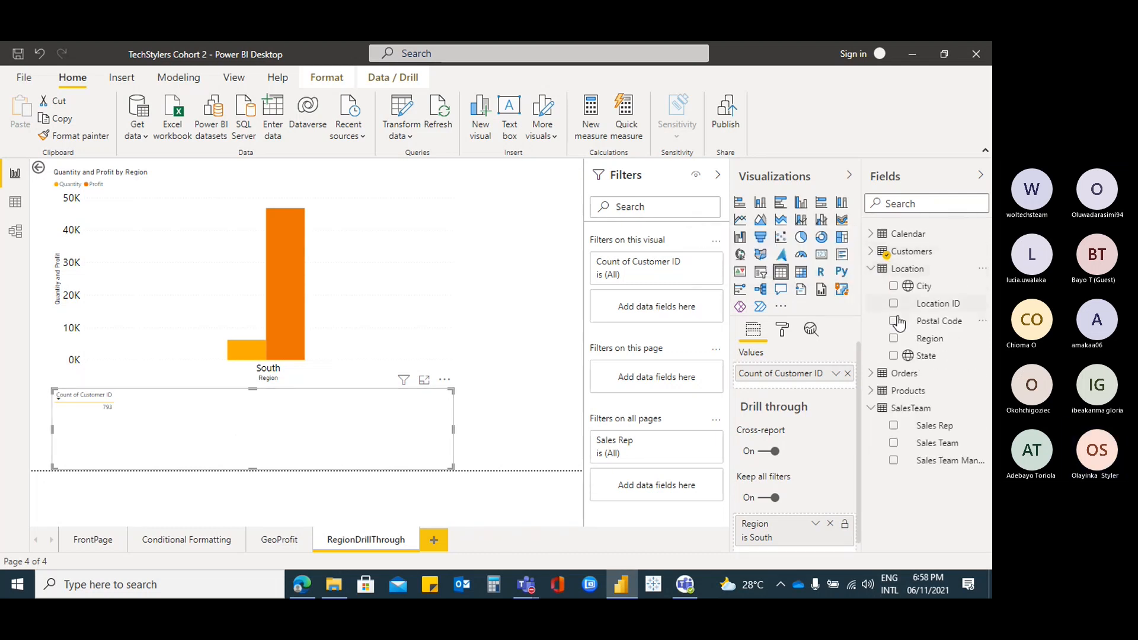
pyautogui.click(894, 339)
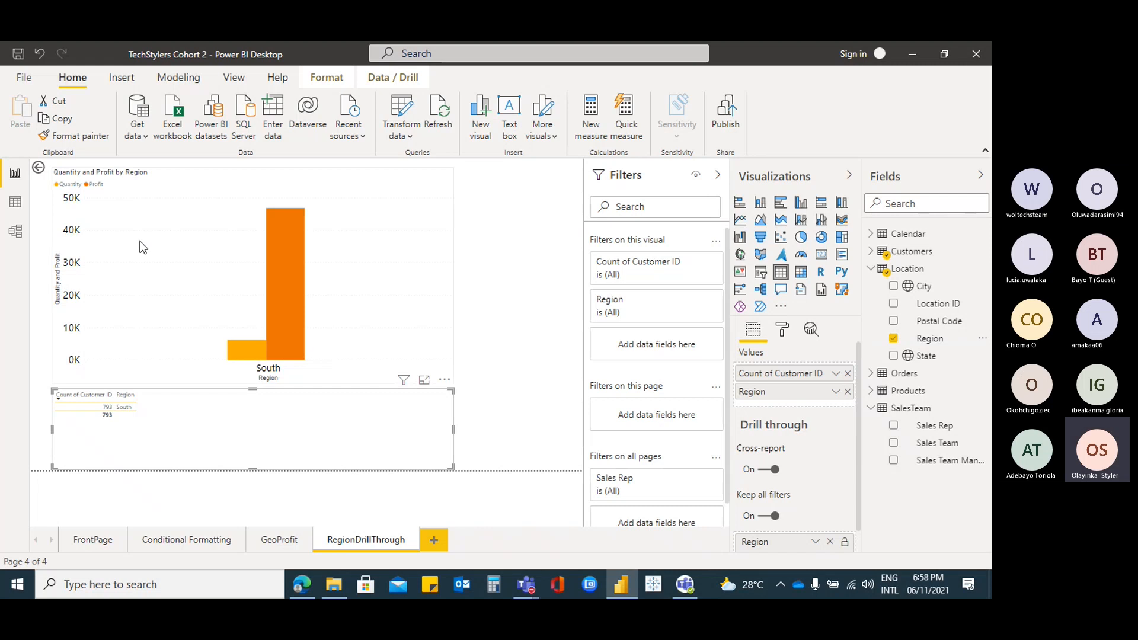
# Return to FrontPage and select the Sales by Region chart
pyautogui.click(35, 170)
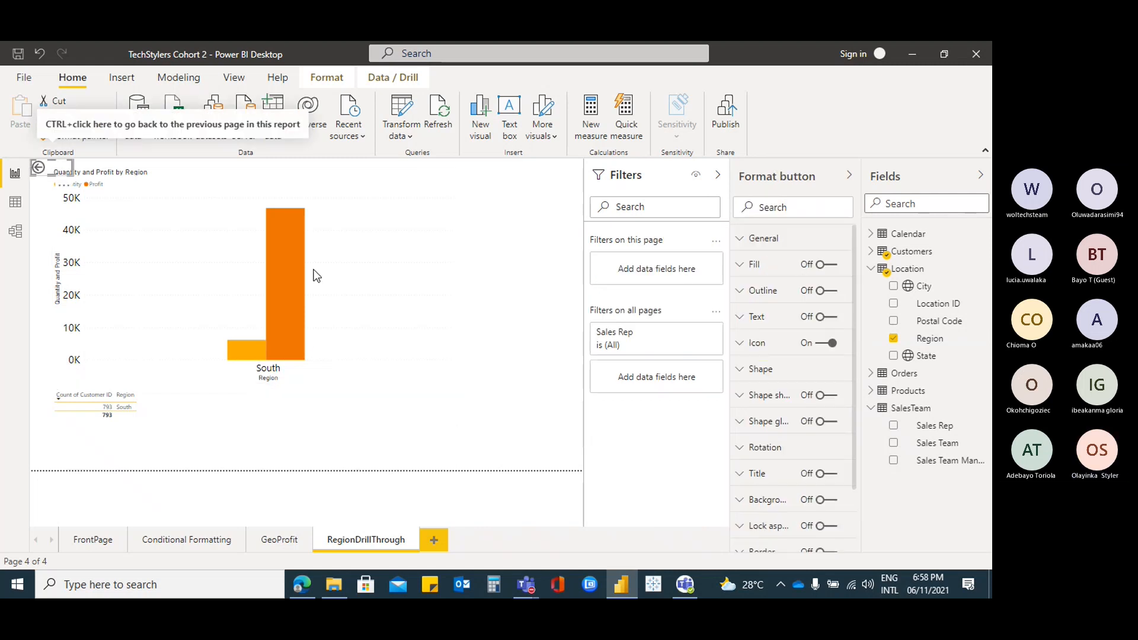
pyautogui.click(104, 539)
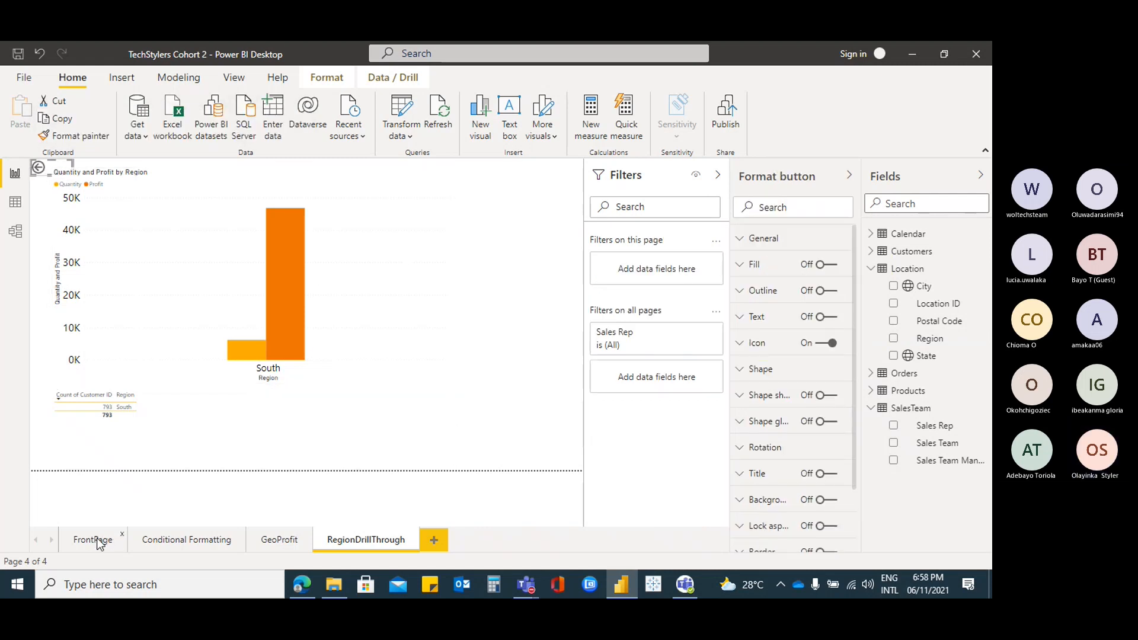
pyautogui.click(315, 208)
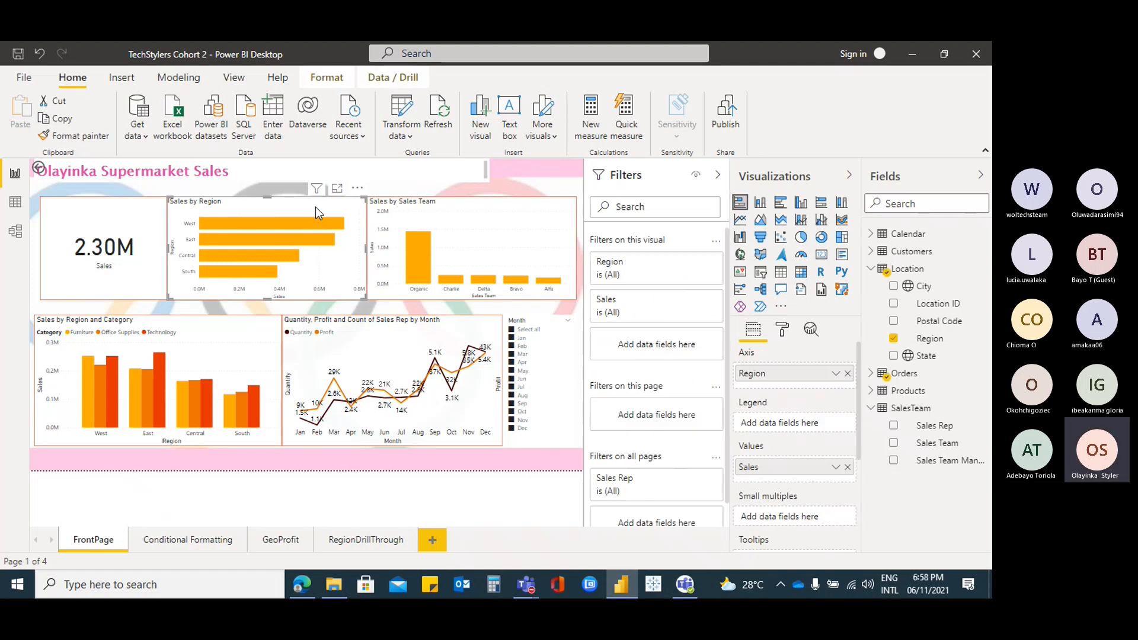
pyautogui.click(369, 540)
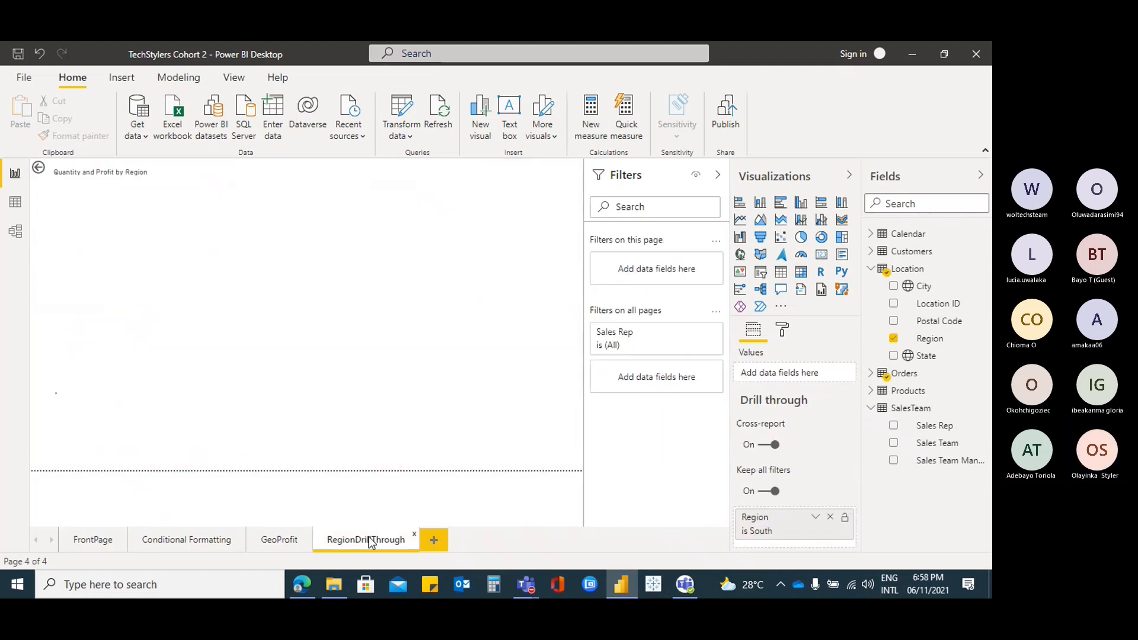
pyautogui.click(95, 546)
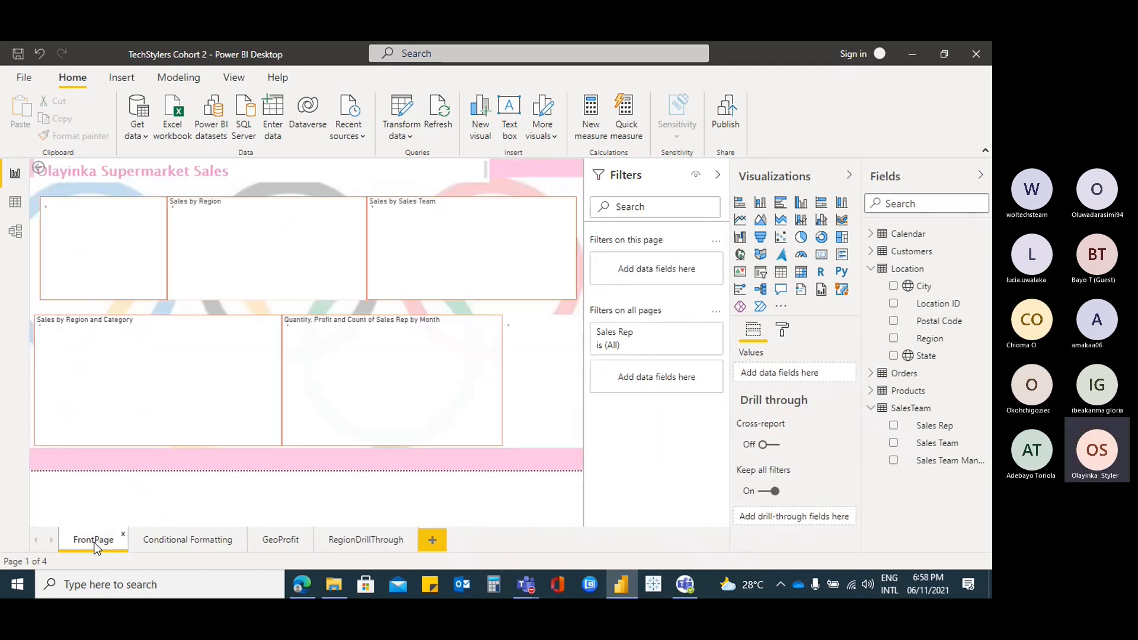
pyautogui.click(311, 213)
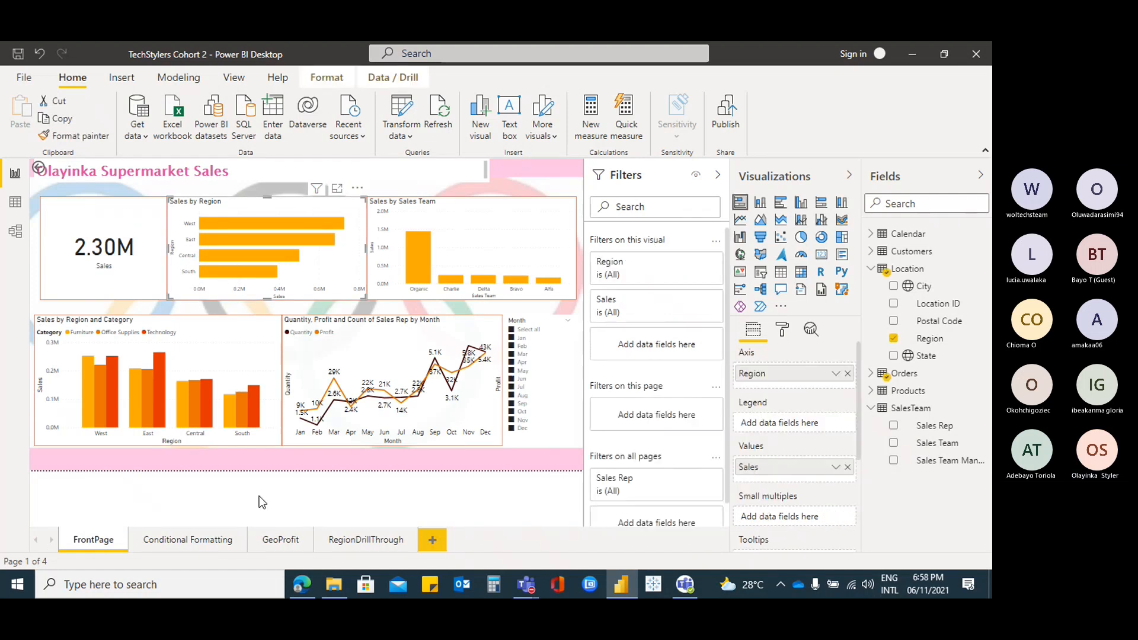
# On RegionDrillThrough, try each Region drill-through filter value: Central, East, South, West
pyautogui.click(360, 541)
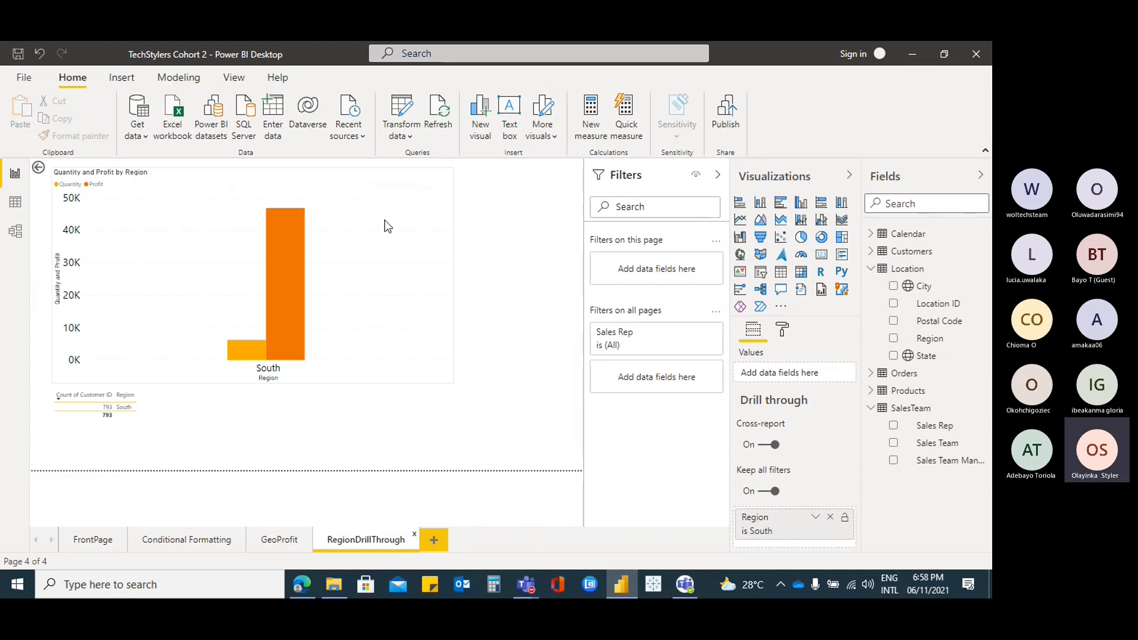
pyautogui.click(398, 211)
pyautogui.scroll(-3, 836, 482)
pyautogui.scroll(1, 835, 481)
pyautogui.scroll(2, 837, 479)
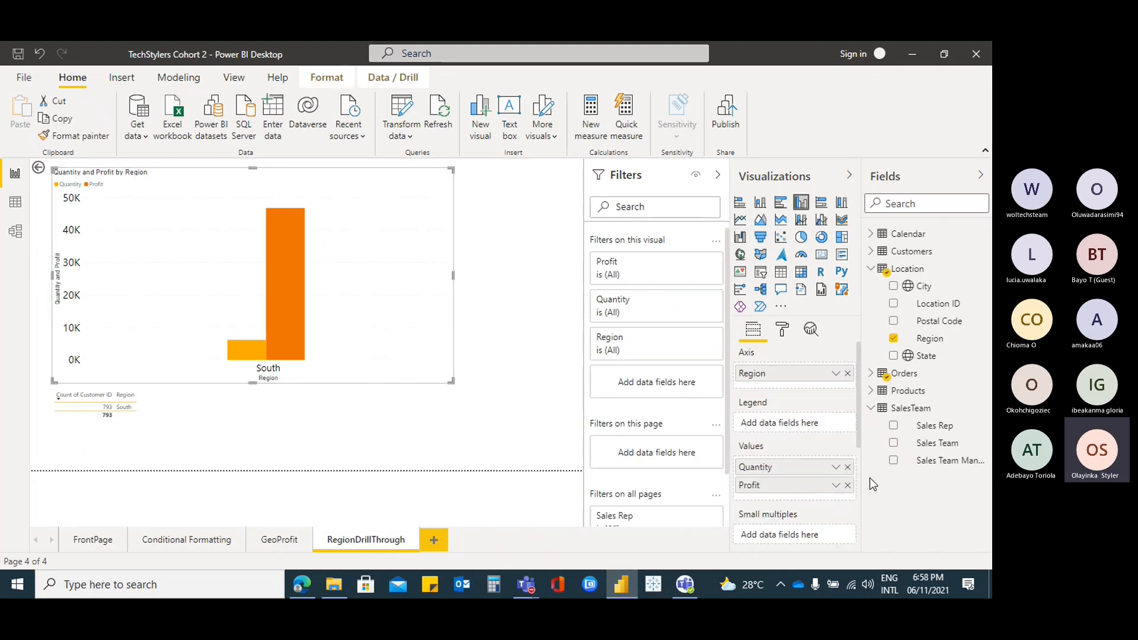
pyautogui.scroll(-3, 817, 448)
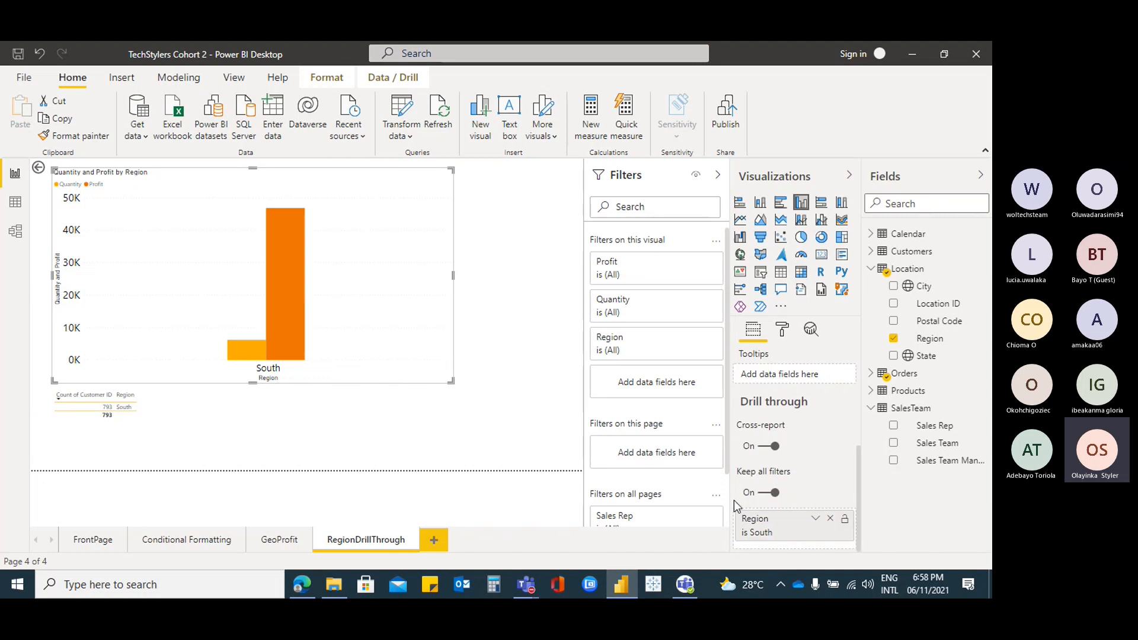
pyautogui.click(816, 519)
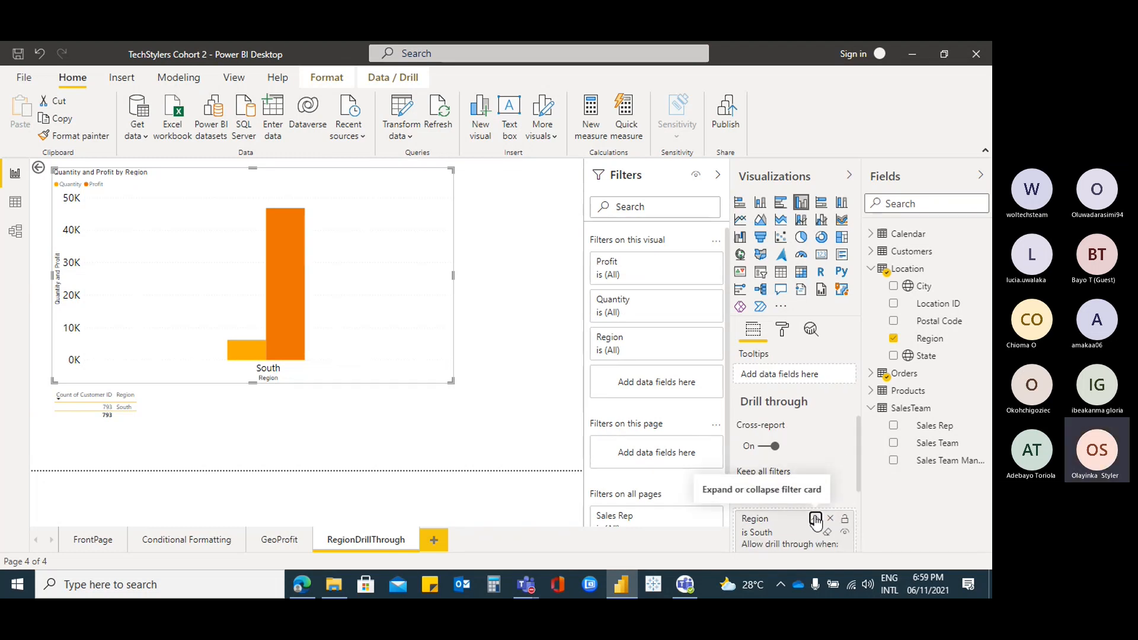
pyautogui.scroll(-2, 840, 508)
pyautogui.scroll(-1, 839, 509)
pyautogui.click(752, 431)
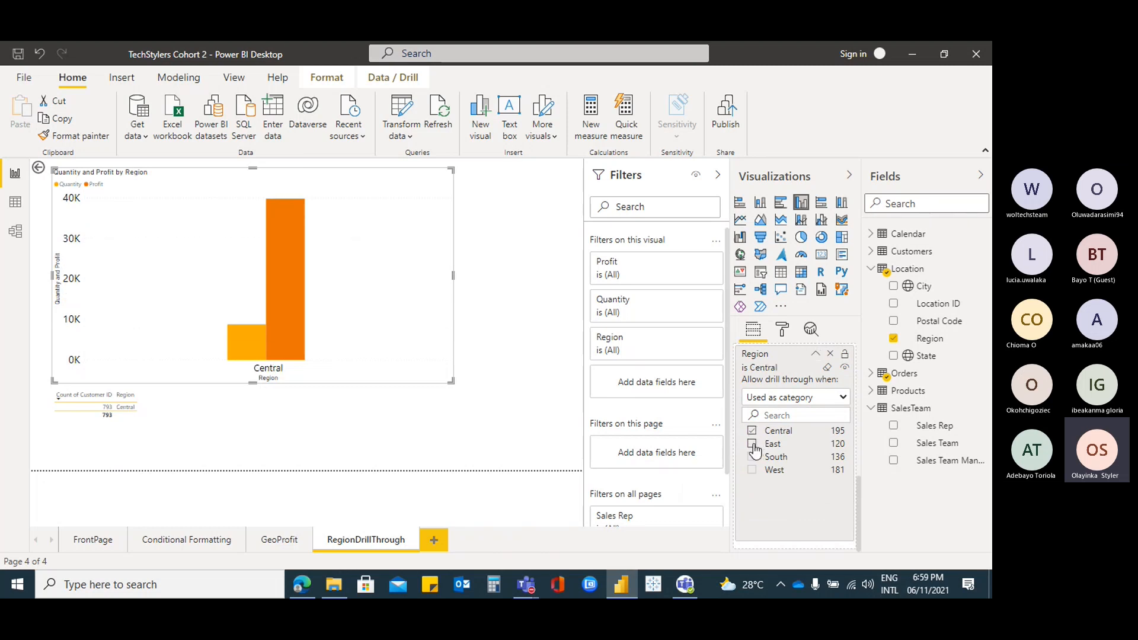
pyautogui.click(752, 444)
pyautogui.click(752, 457)
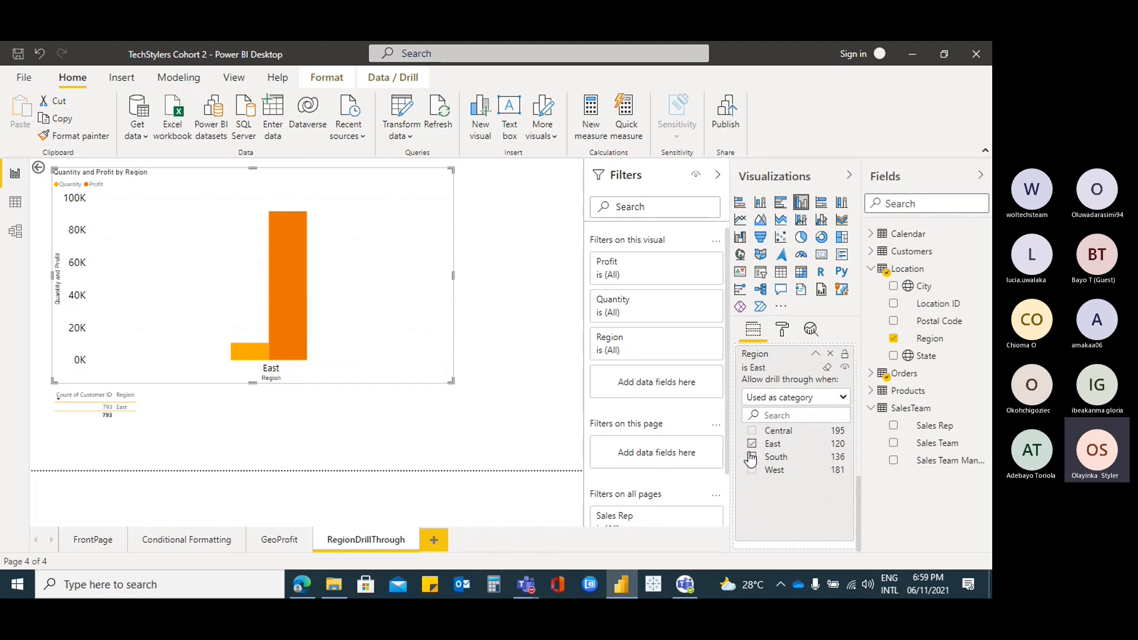
pyautogui.click(752, 470)
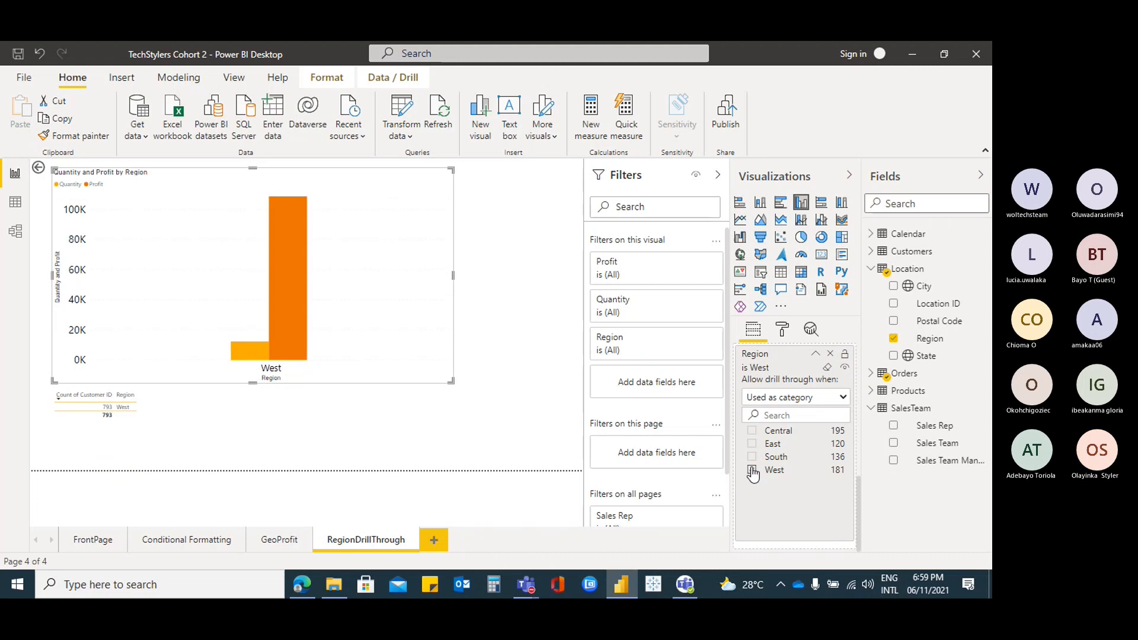
pyautogui.scroll(3, 780, 478)
pyautogui.scroll(-3, 780, 478)
pyautogui.click(816, 354)
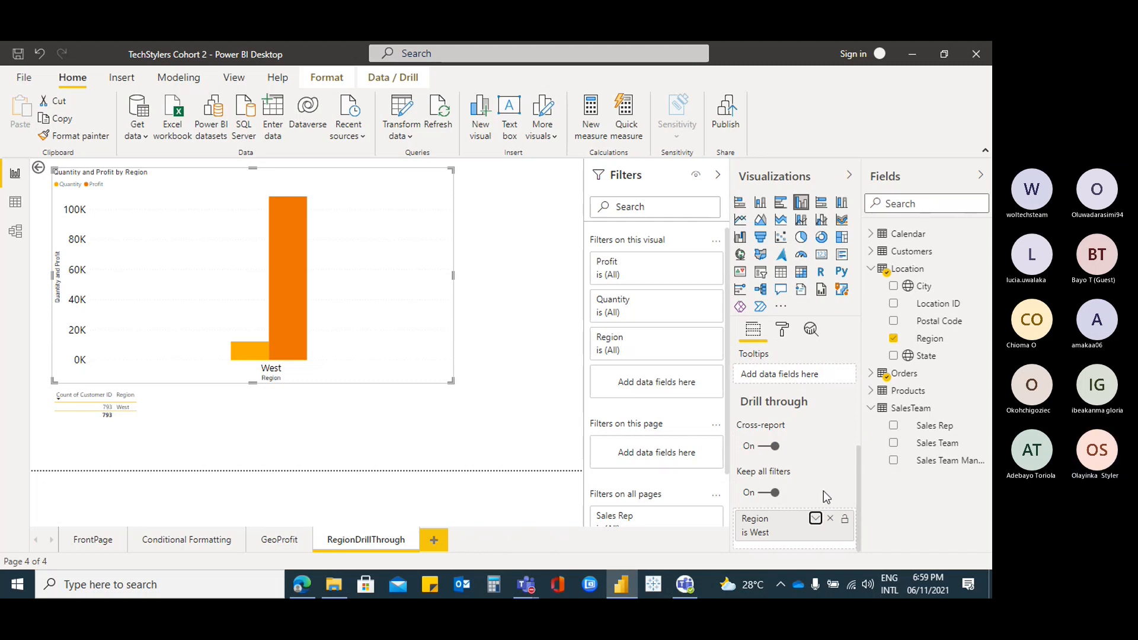
# Clear the Region drill-through filter to All so all four regions show
pyautogui.click(816, 519)
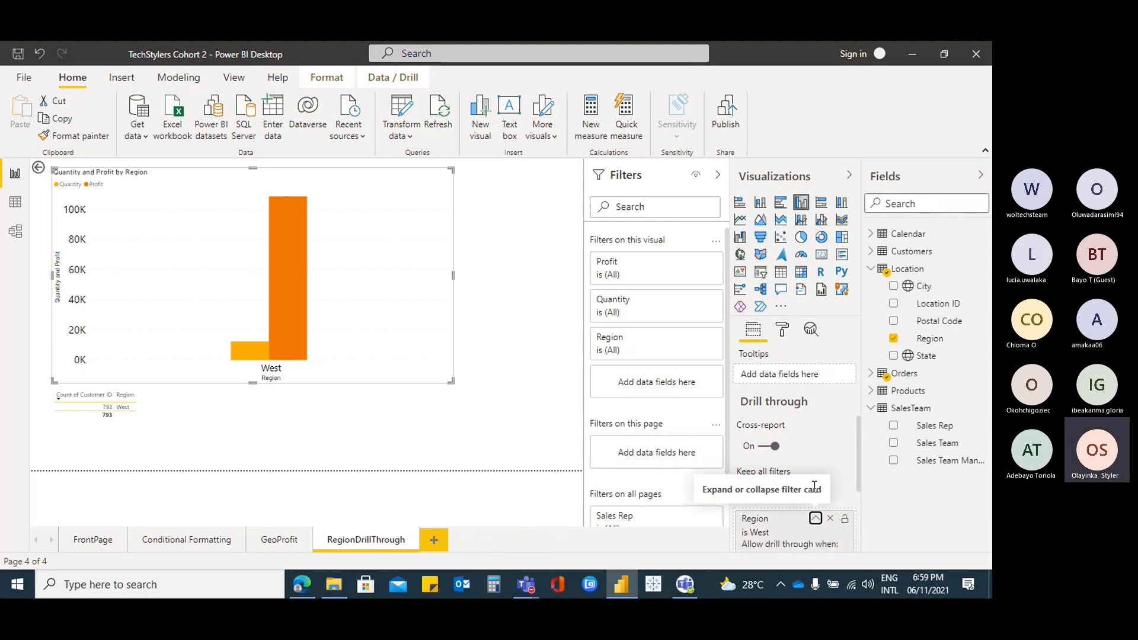
pyautogui.scroll(-1, 858, 475)
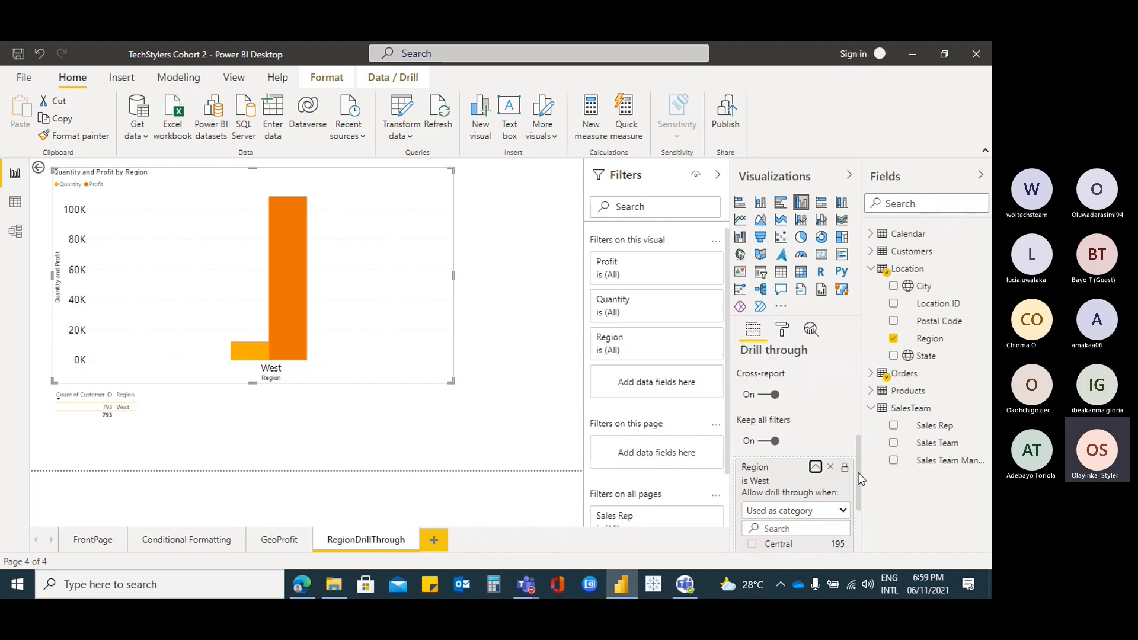
pyautogui.scroll(-2, 859, 486)
pyautogui.click(753, 464)
pyautogui.click(753, 490)
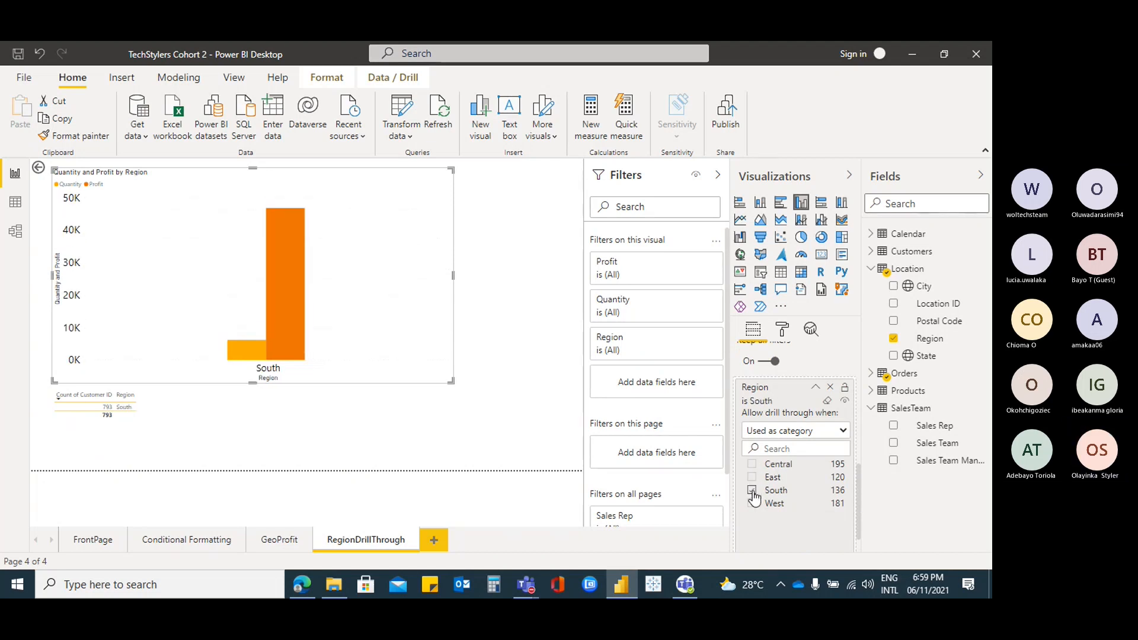
pyautogui.click(753, 490)
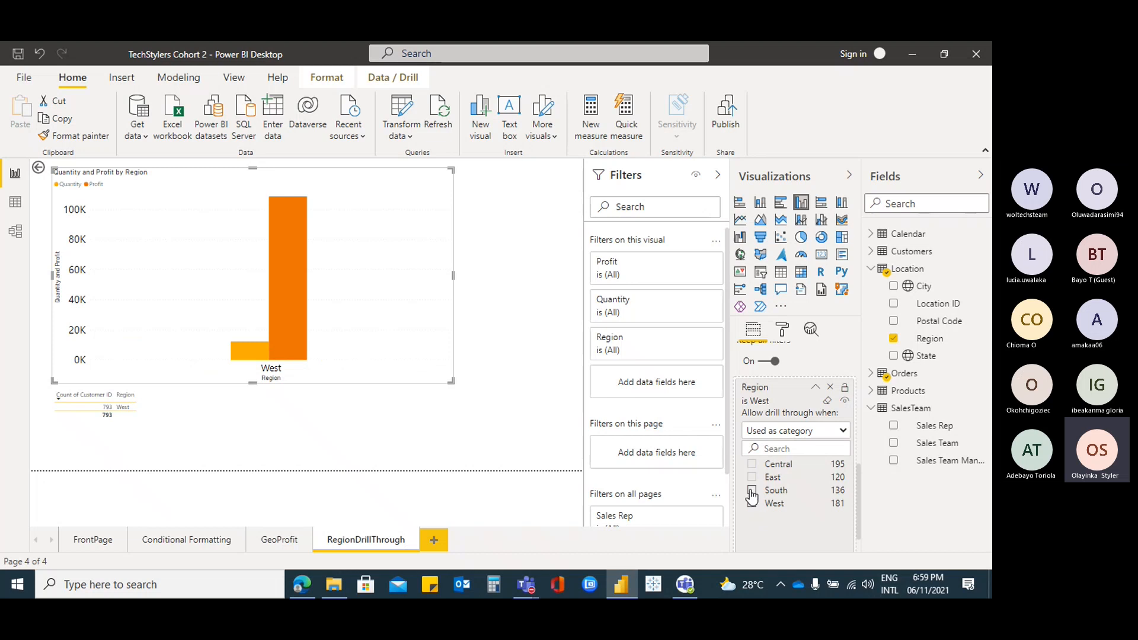
pyautogui.click(753, 490)
pyautogui.click(753, 478)
pyautogui.click(753, 464)
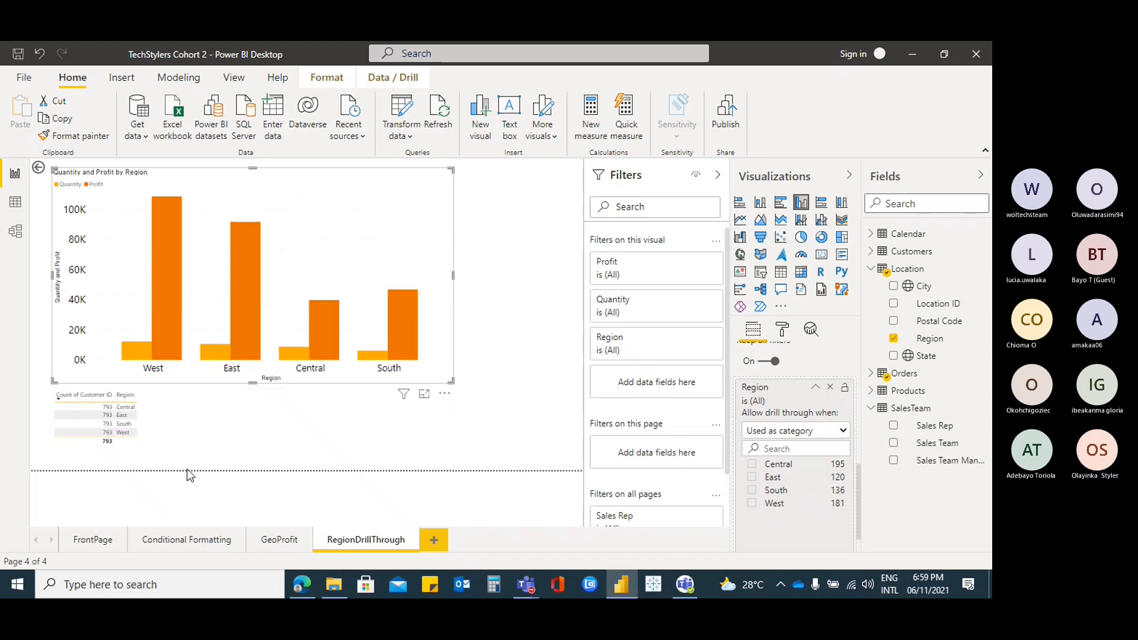
# Sort the table by Region, collapse the Region drill-through filter, and select the table below the chart
pyautogui.click(125, 395)
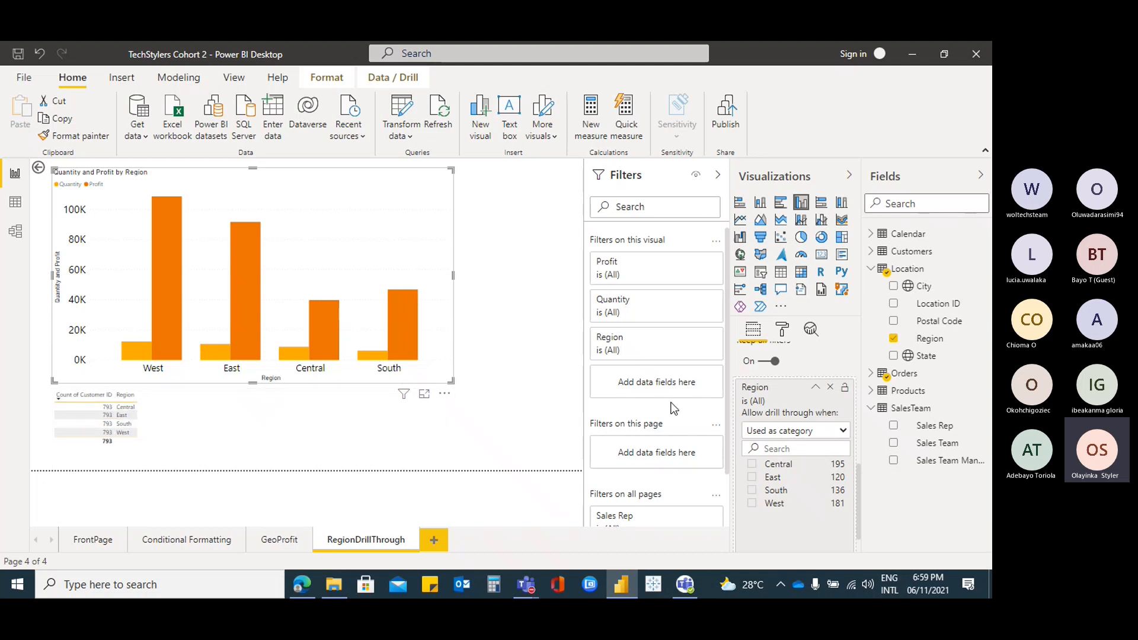
pyautogui.click(816, 390)
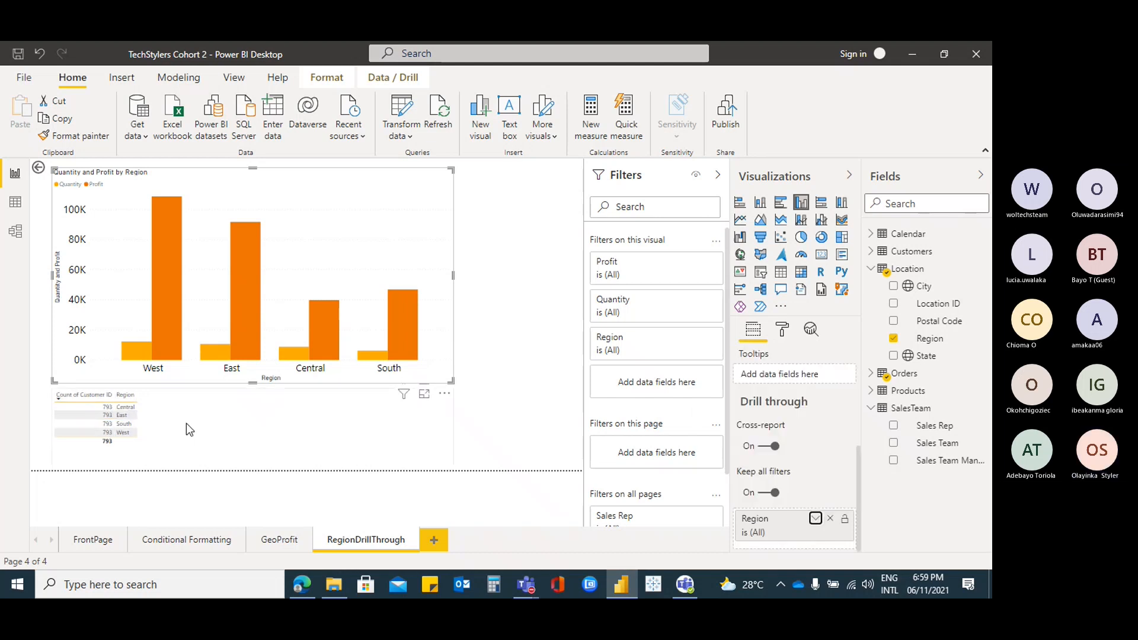
pyautogui.click(205, 412)
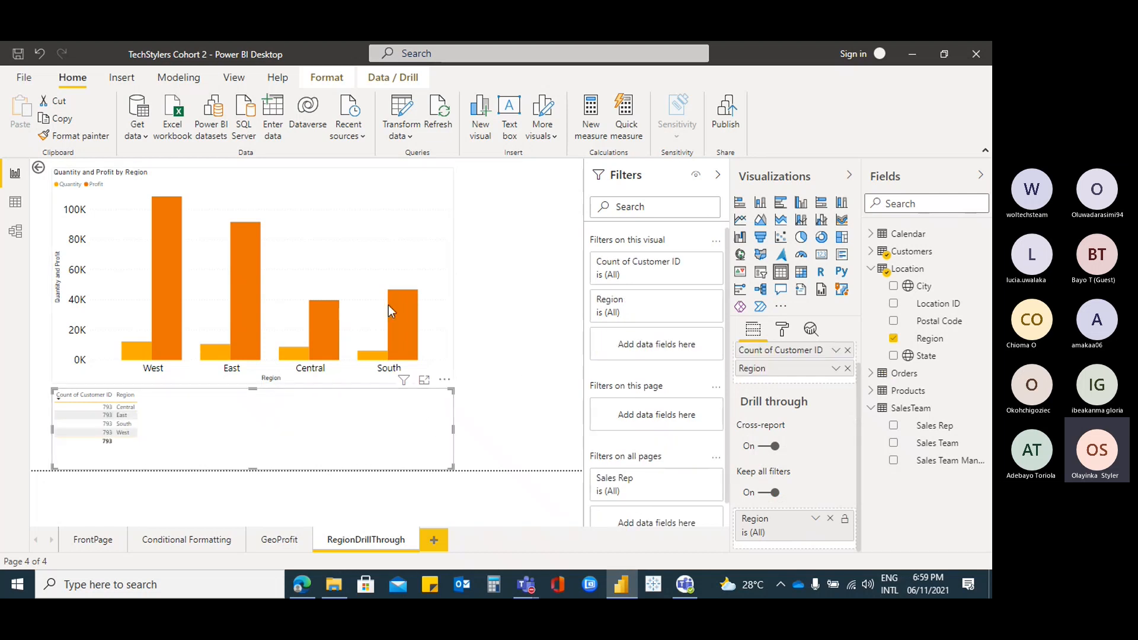
pyautogui.moveTo(418, 299)
# Add Customer ID from the Customers table to the table, then remove it again
pyautogui.click(871, 374)
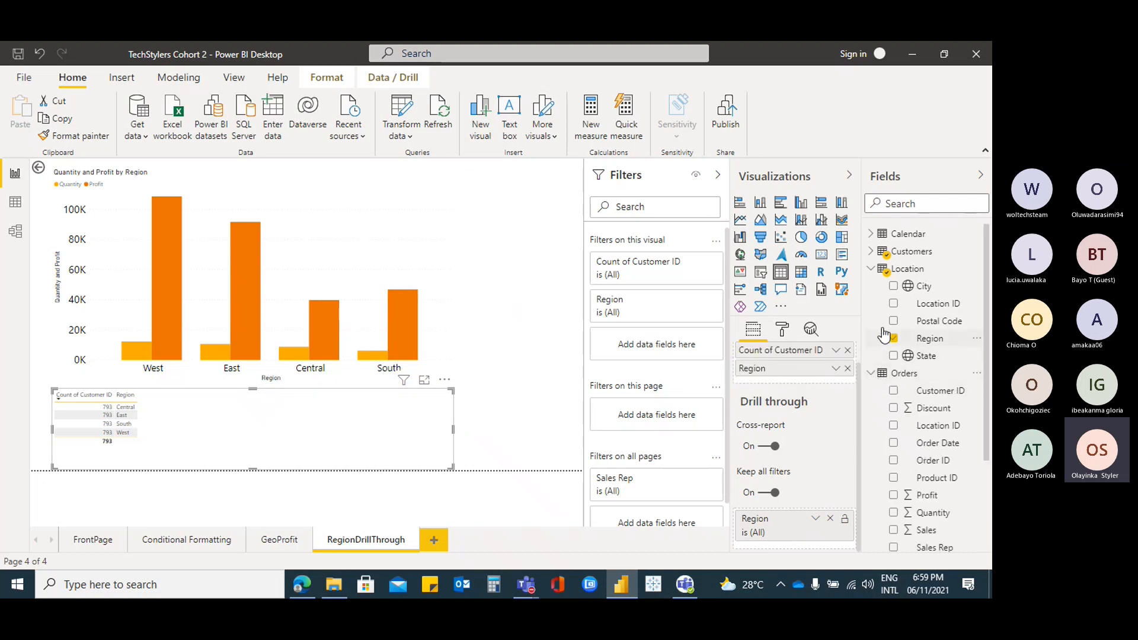
pyautogui.click(870, 269)
pyautogui.click(871, 252)
pyautogui.click(893, 269)
pyautogui.click(893, 270)
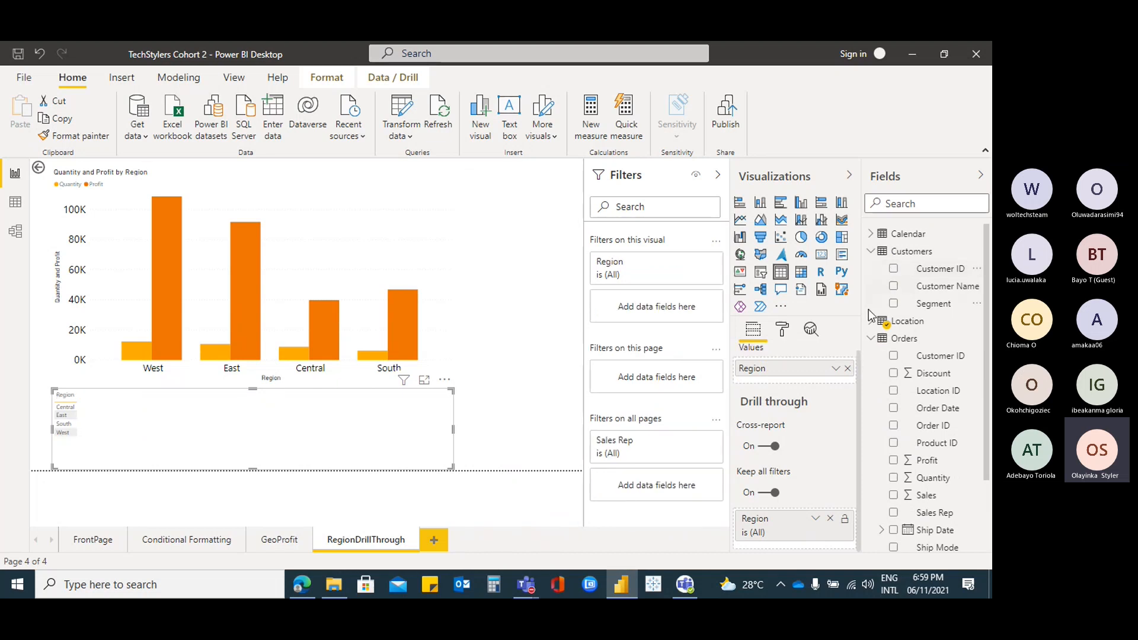
pyautogui.click(871, 252)
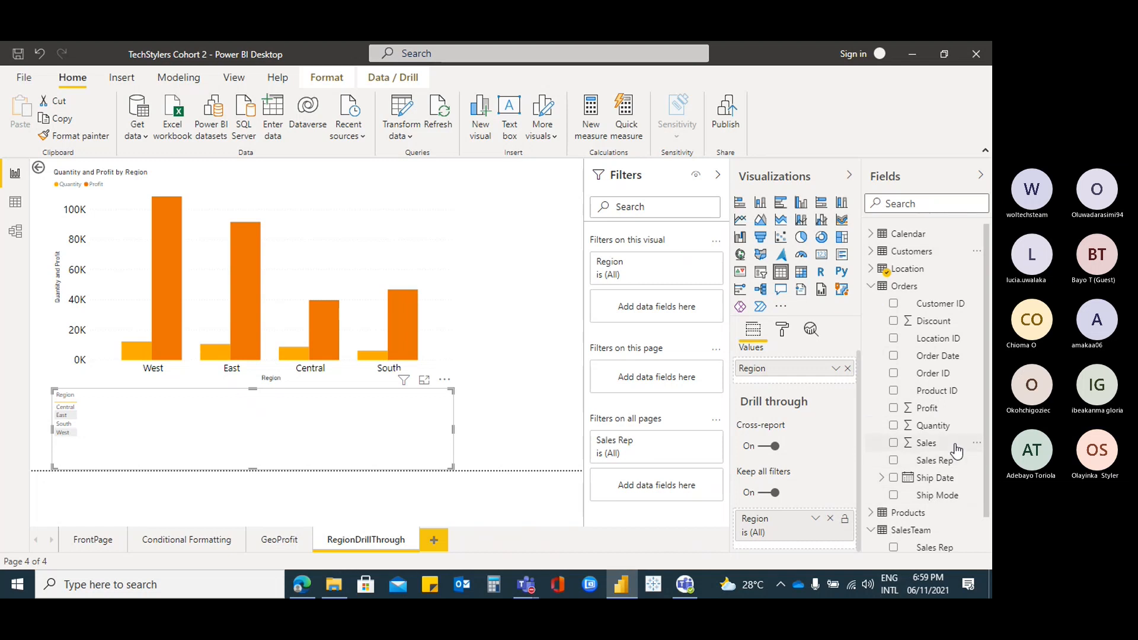
# Add Customer Name, then remove Region and Customer Name so the table has no fields
pyautogui.scroll(-1, 955, 453)
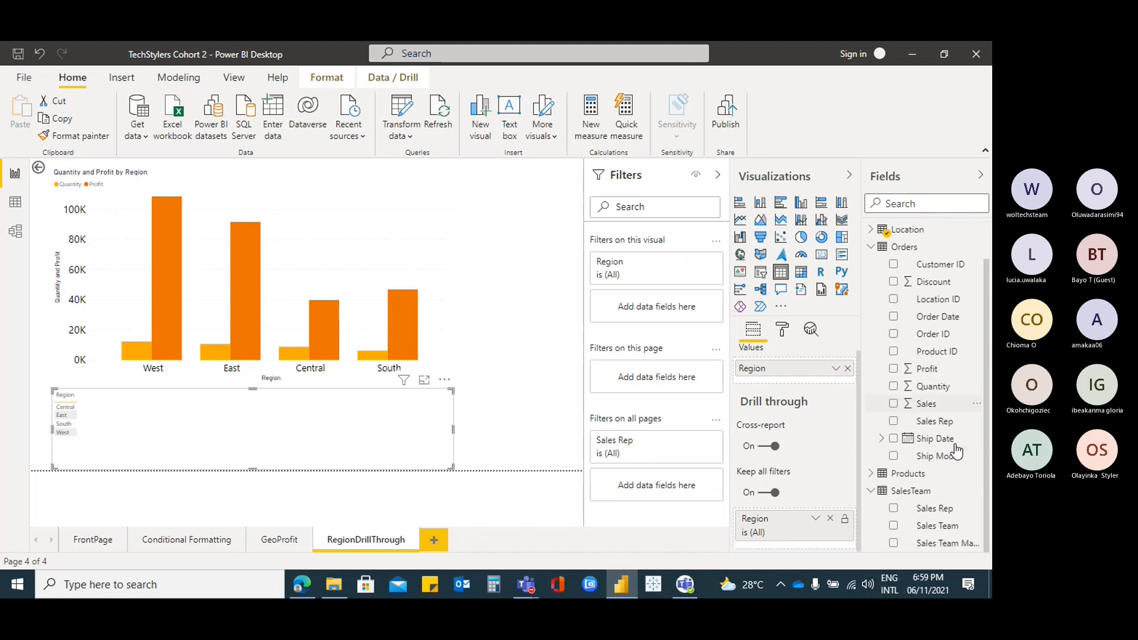
pyautogui.click(871, 247)
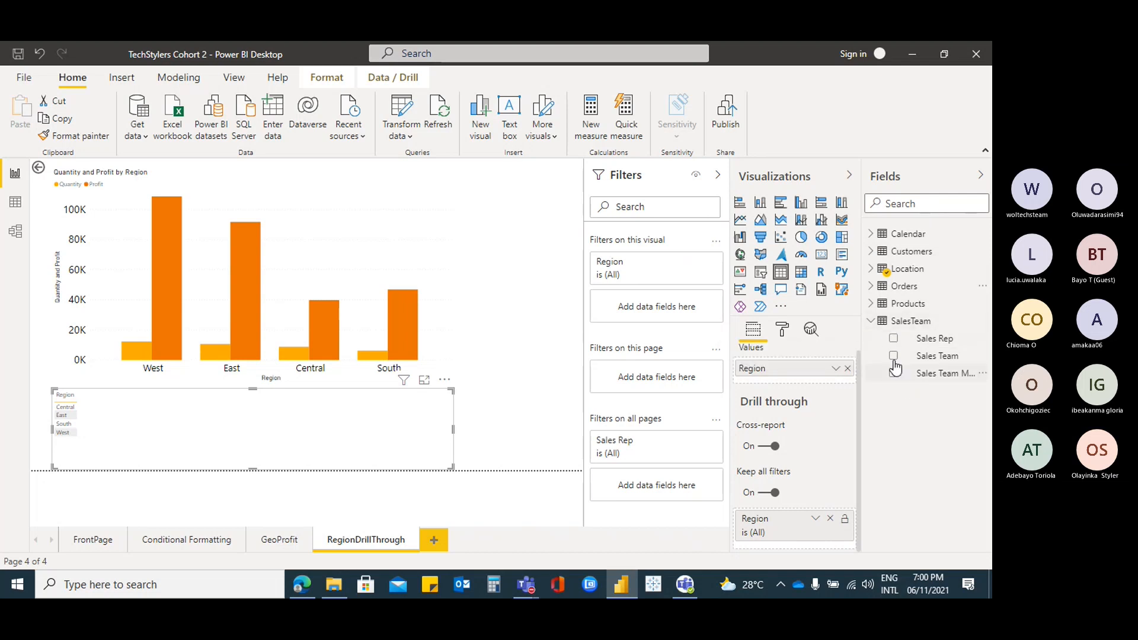
pyautogui.click(872, 322)
pyautogui.click(871, 303)
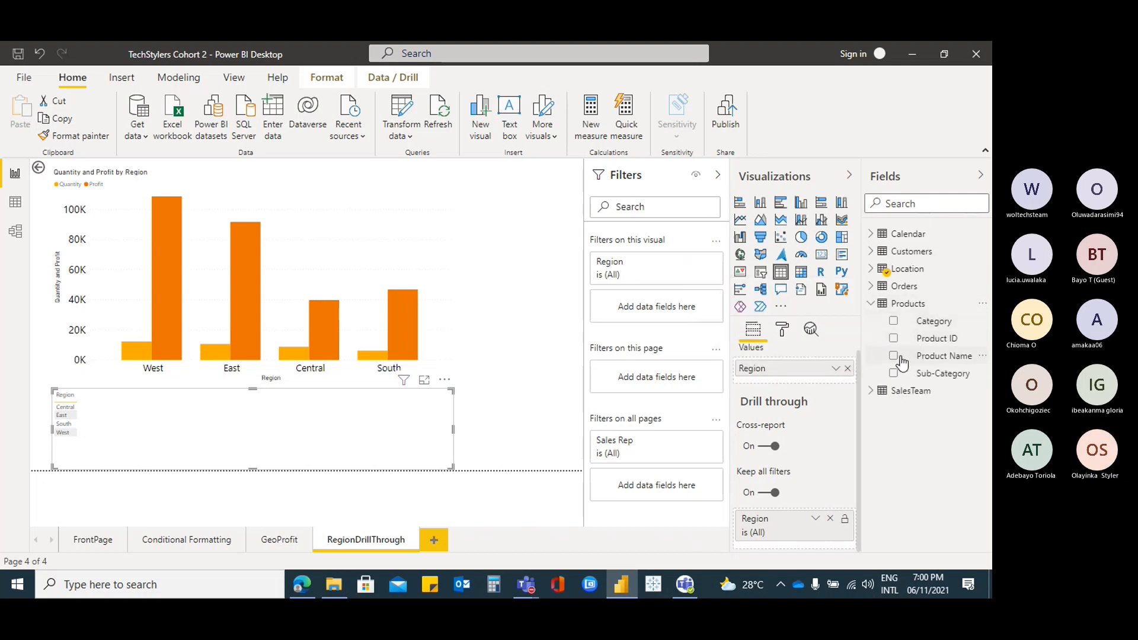
pyautogui.click(871, 252)
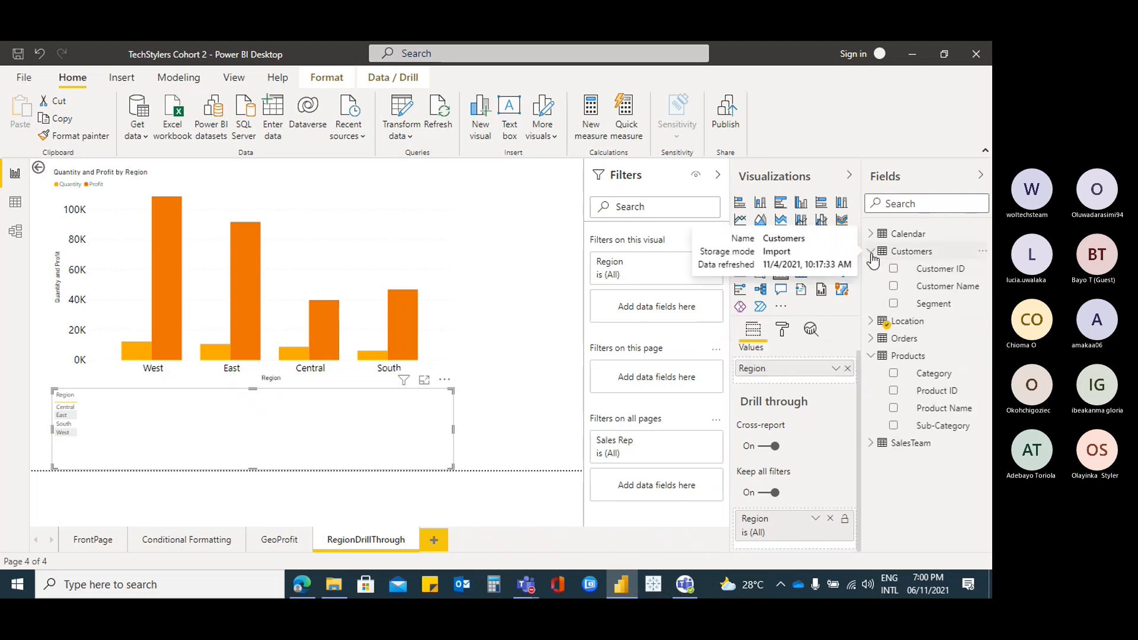
pyautogui.click(894, 287)
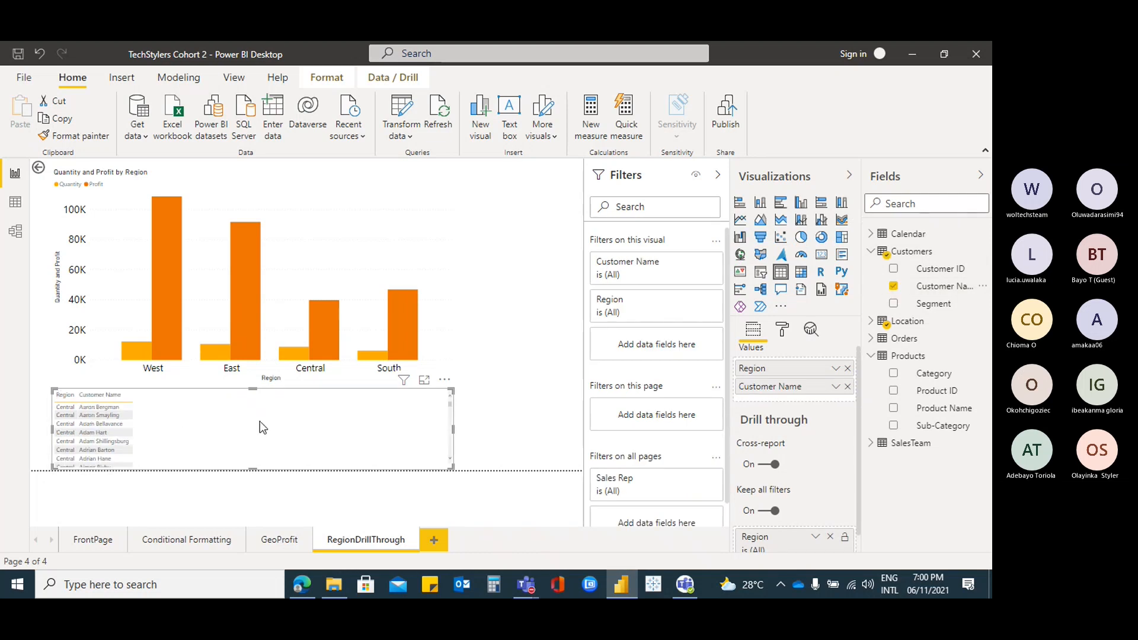
pyautogui.click(847, 368)
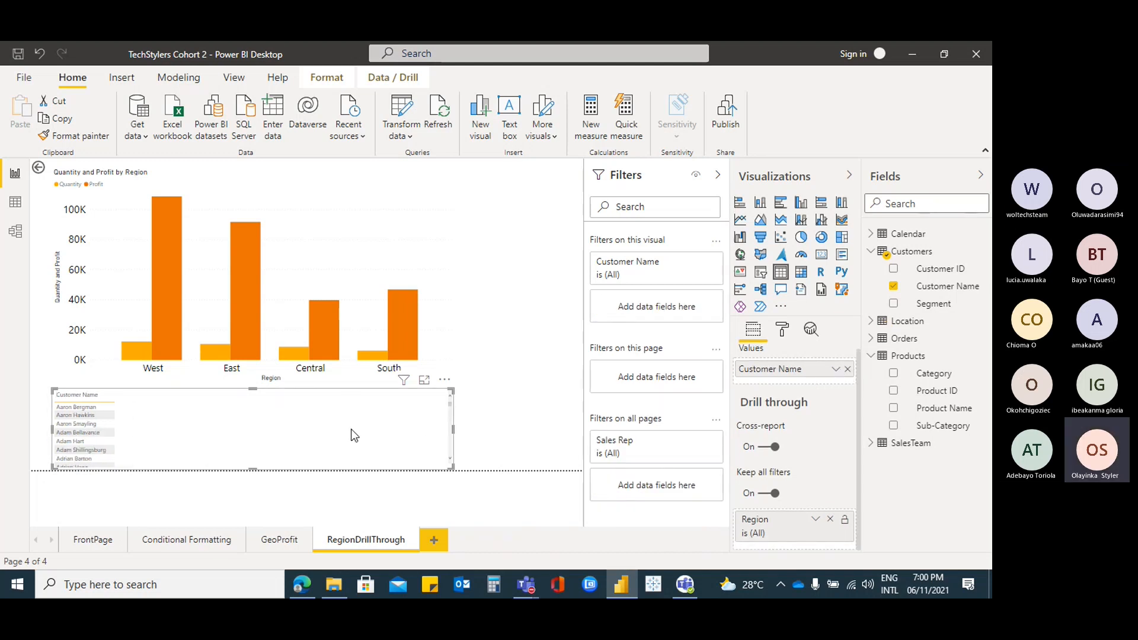
pyautogui.click(848, 369)
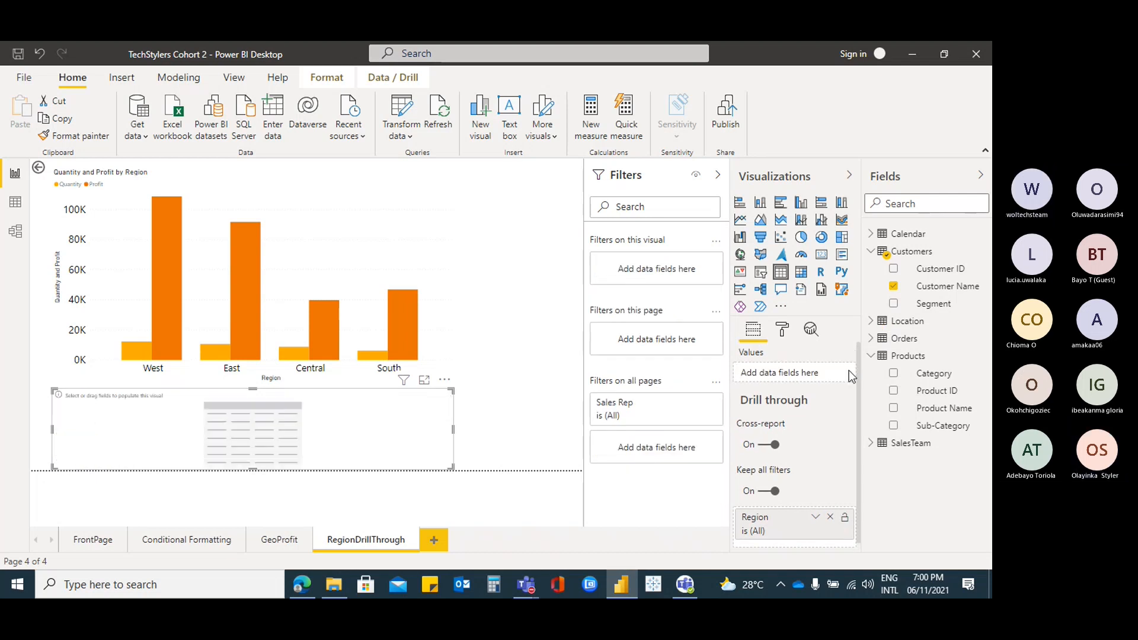
# Add Sales from the Orders table to the empty visual and turn it into a card showing 2.30M
pyautogui.click(871, 251)
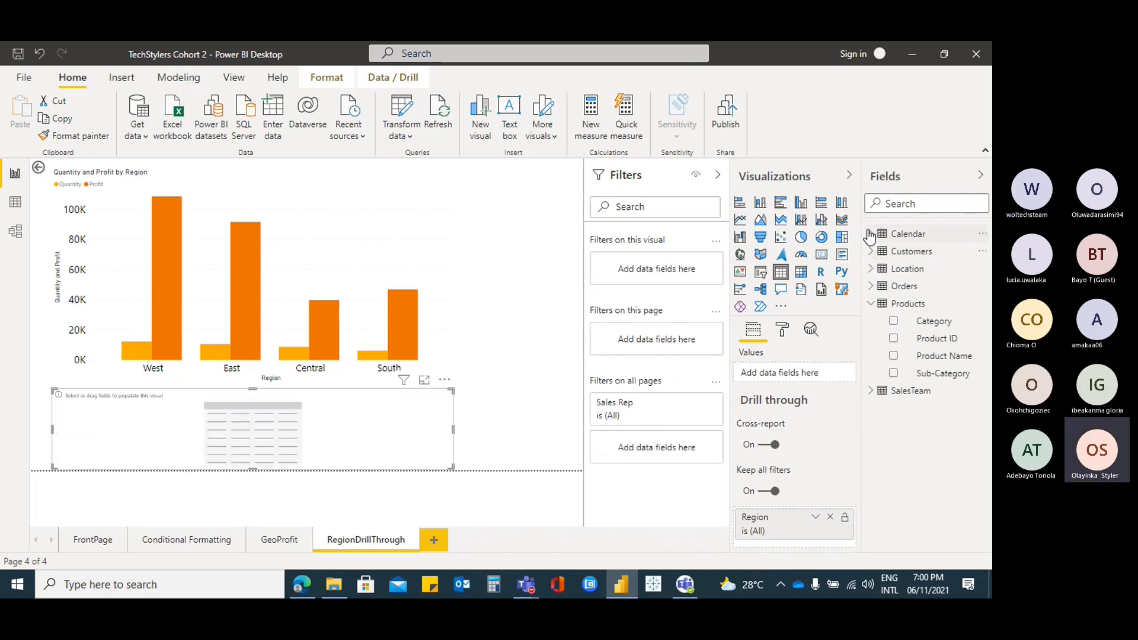
pyautogui.click(869, 234)
pyautogui.click(870, 236)
pyautogui.click(871, 268)
pyautogui.click(871, 269)
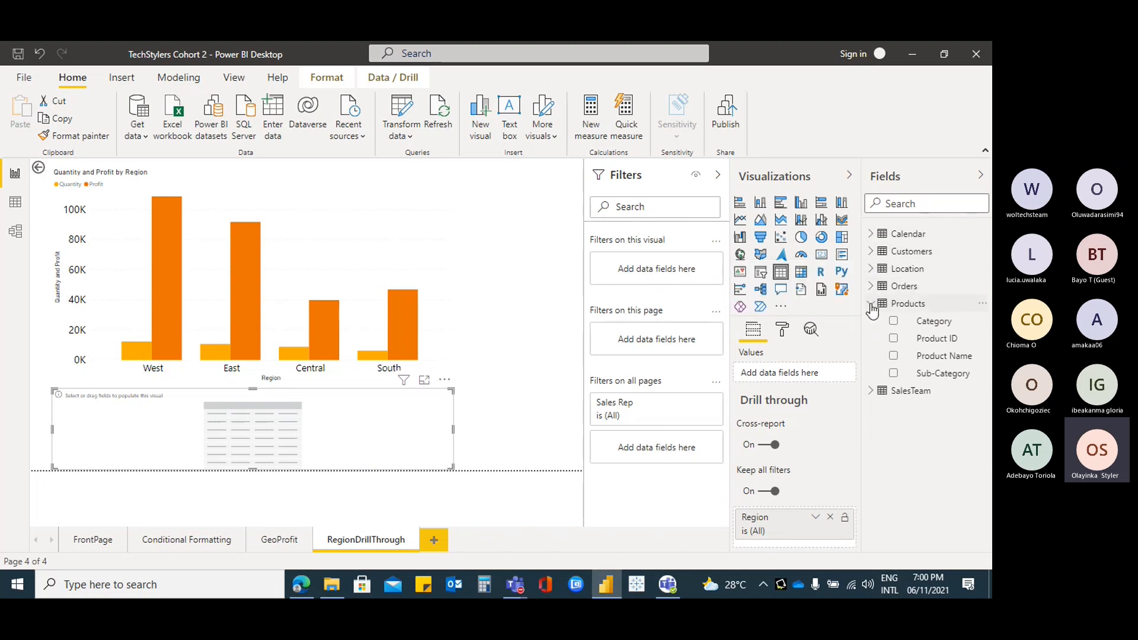
pyautogui.click(870, 304)
pyautogui.click(871, 286)
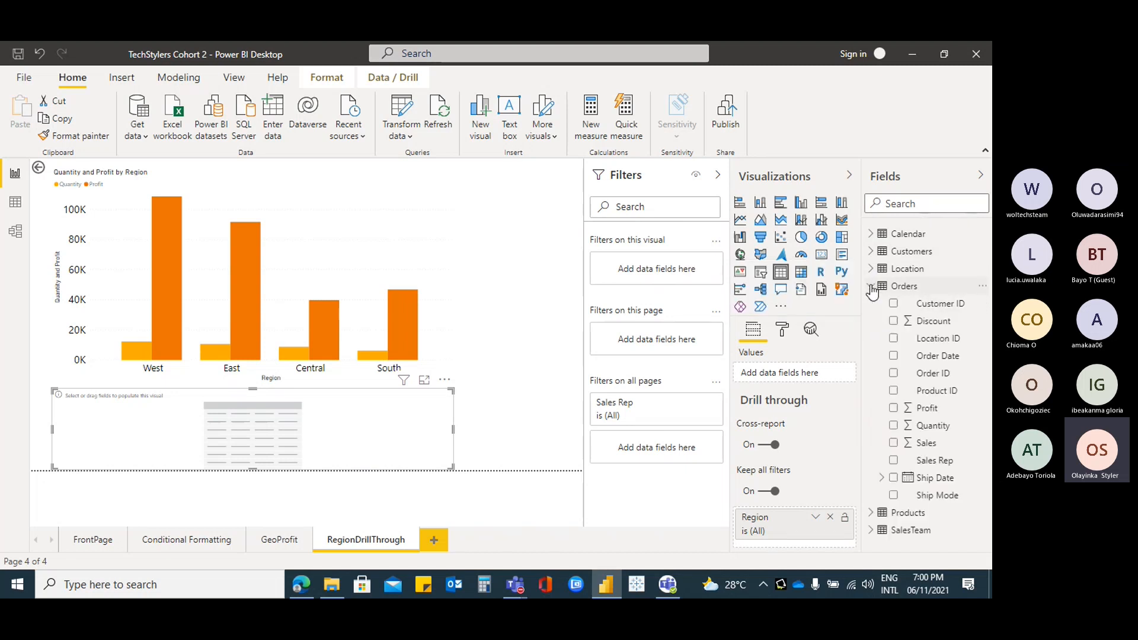
pyautogui.click(893, 444)
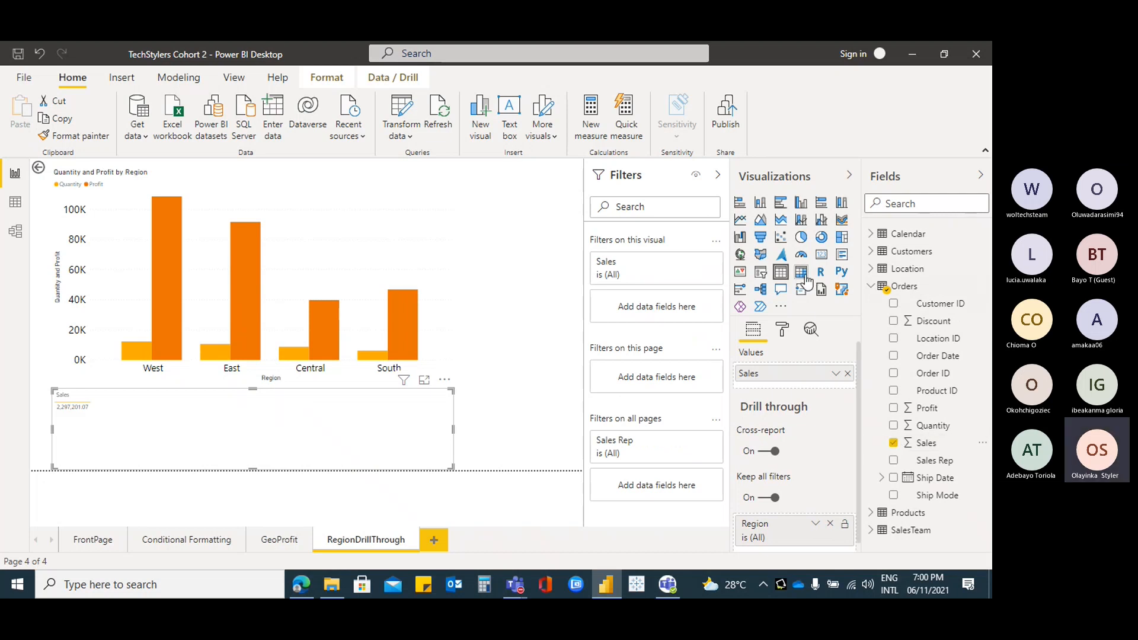
pyautogui.click(822, 254)
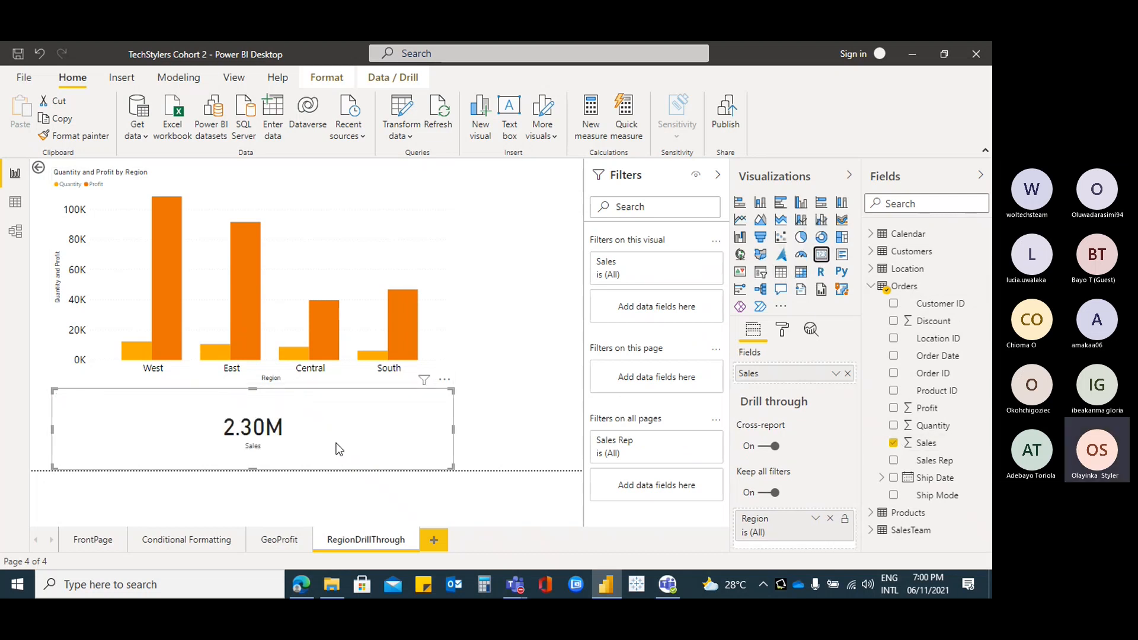
# On FrontPage, drill through from the West bar to the RegionDrillThrough page
pyautogui.click(86, 542)
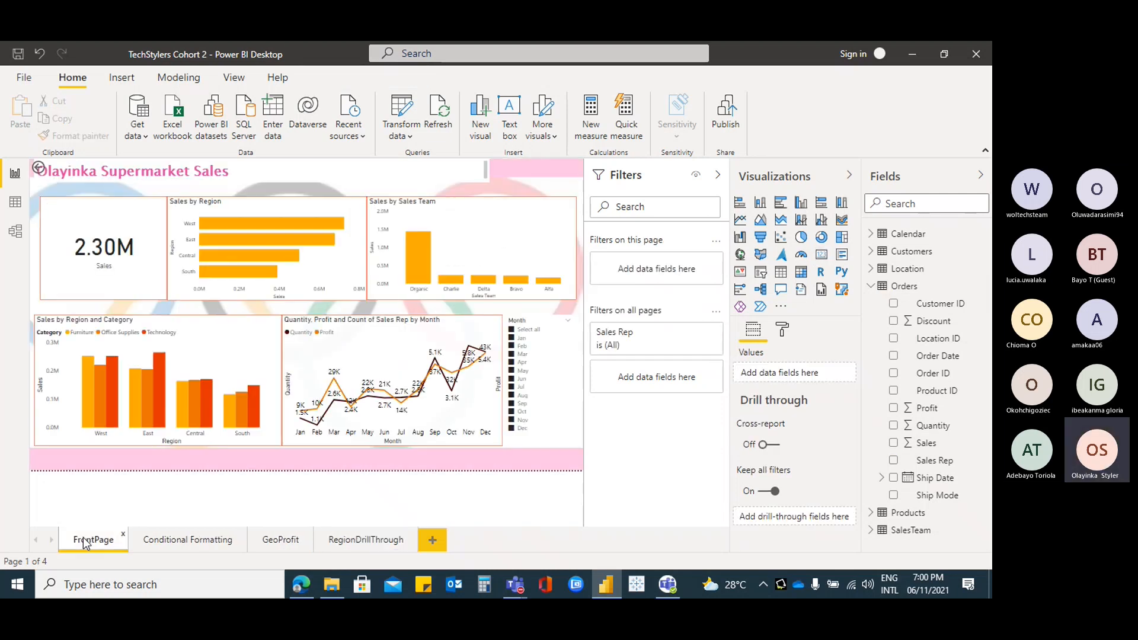
pyautogui.moveTo(290, 224)
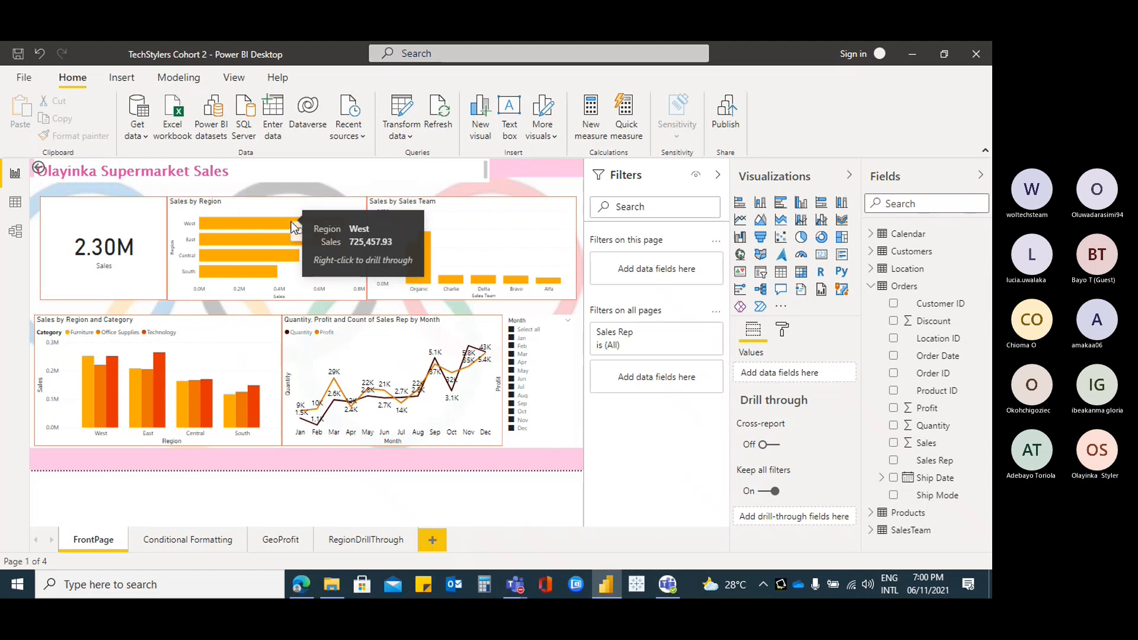
pyautogui.rightClick(290, 228)
pyautogui.moveTo(388, 232)
pyautogui.click(455, 233)
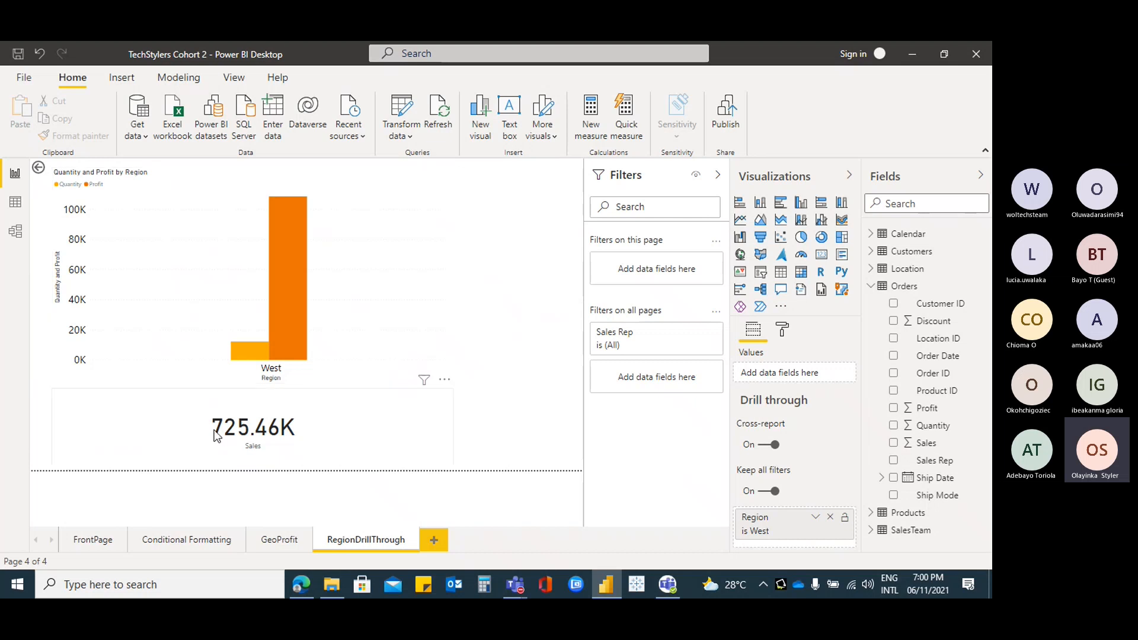
# Return to FrontPage and drill through from the East bar to RegionDrillThrough instead
pyautogui.keyDown('ctrl'); pyautogui.click(39, 171); pyautogui.keyUp('ctrl')
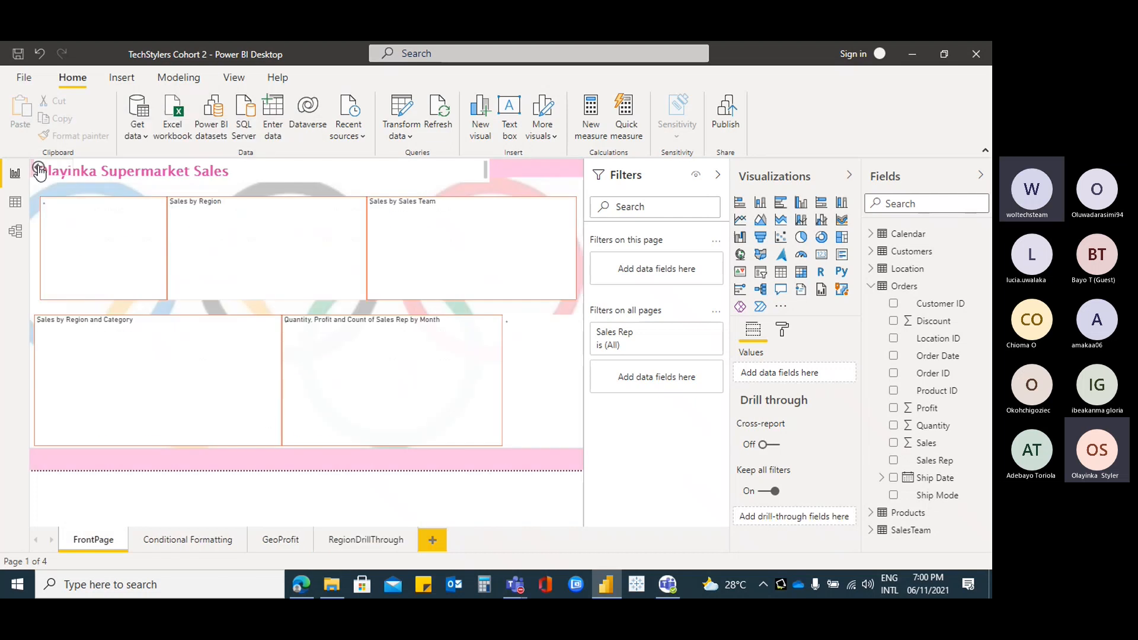
pyautogui.rightClick(268, 237)
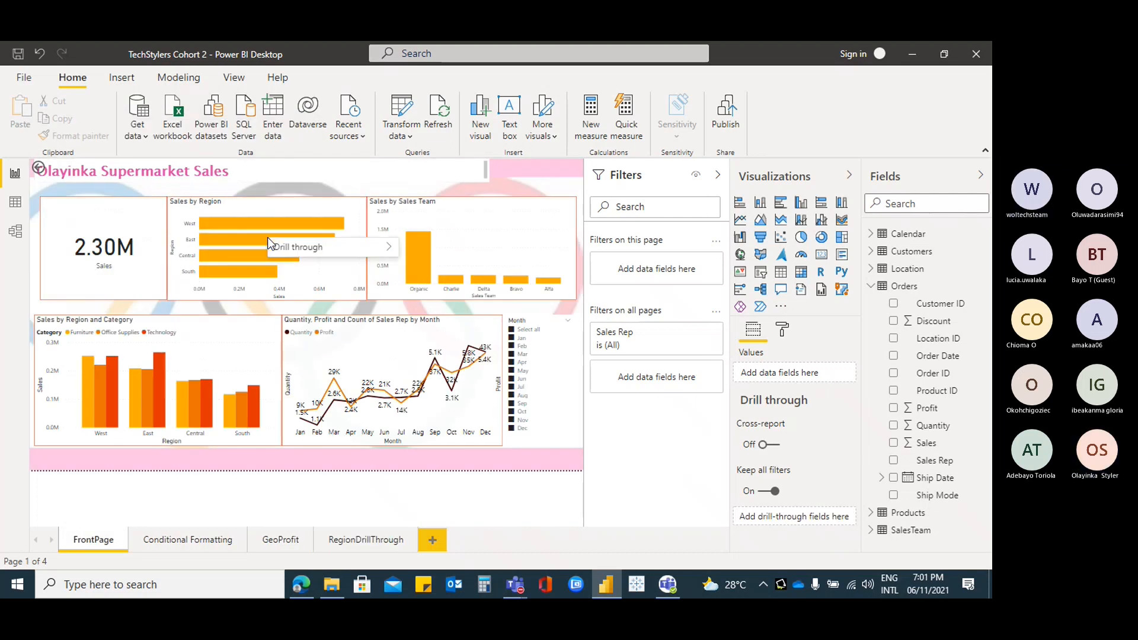
pyautogui.moveTo(345, 252)
pyautogui.click(454, 248)
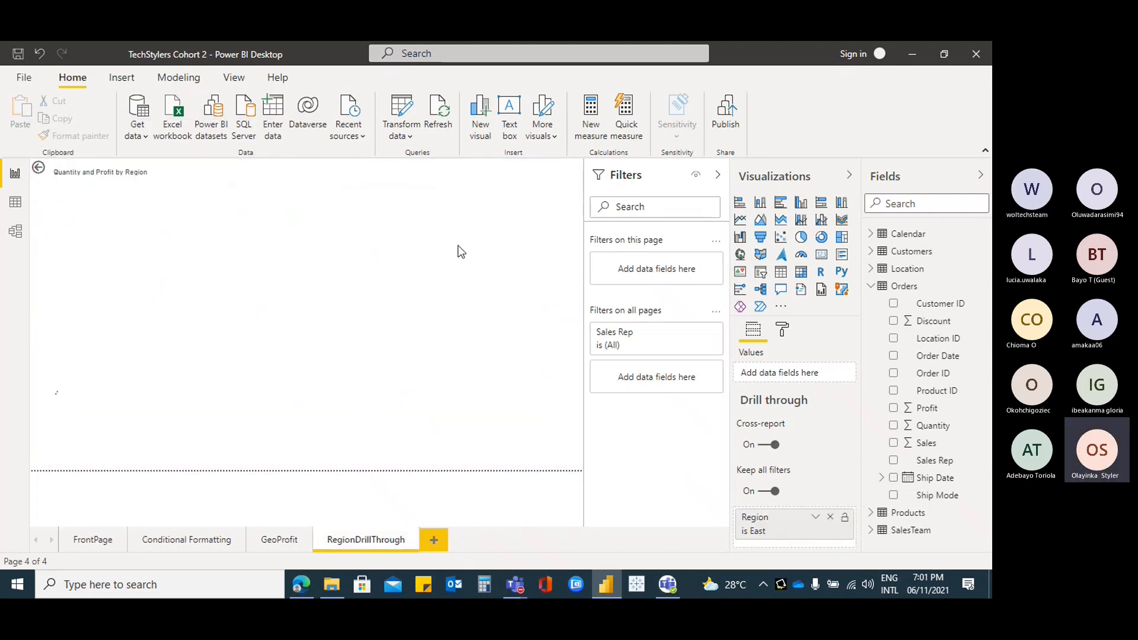
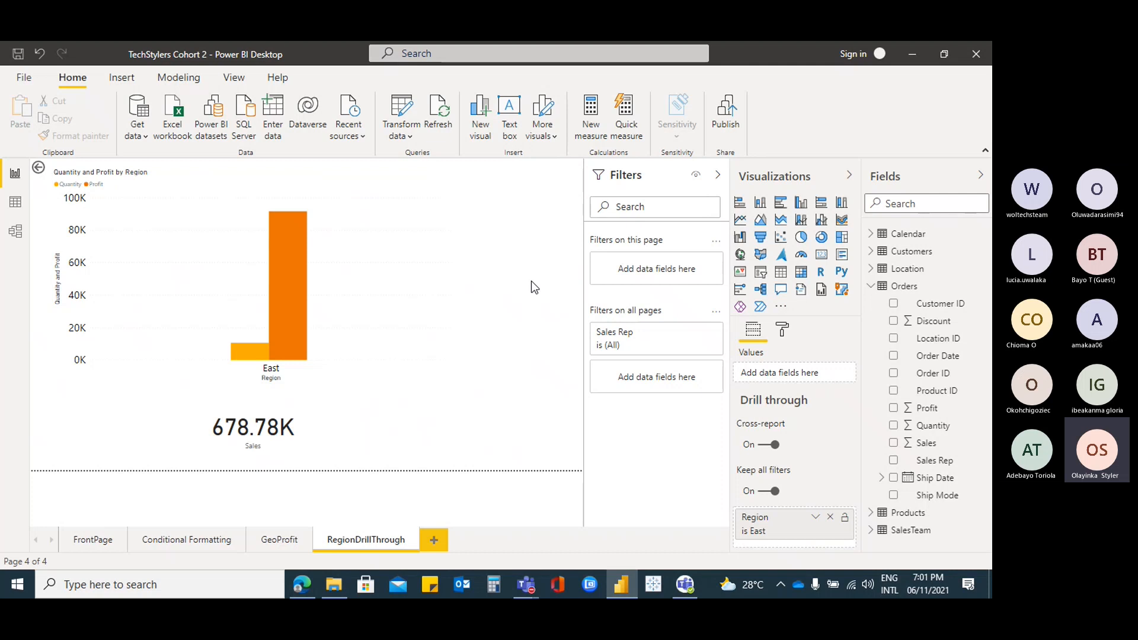
# Drill through from the South bar on FrontPage to RegionDrillThrough, showing 391.72K sales
pyautogui.click(83, 542)
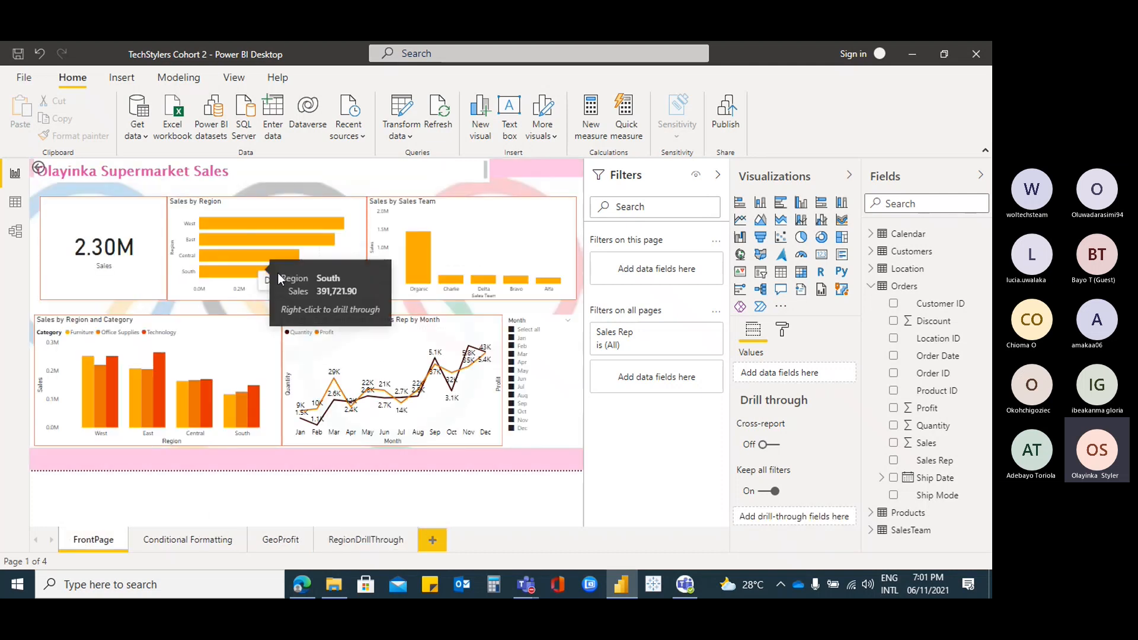
pyautogui.rightClick(260, 275)
pyautogui.moveTo(355, 281)
pyautogui.click(445, 287)
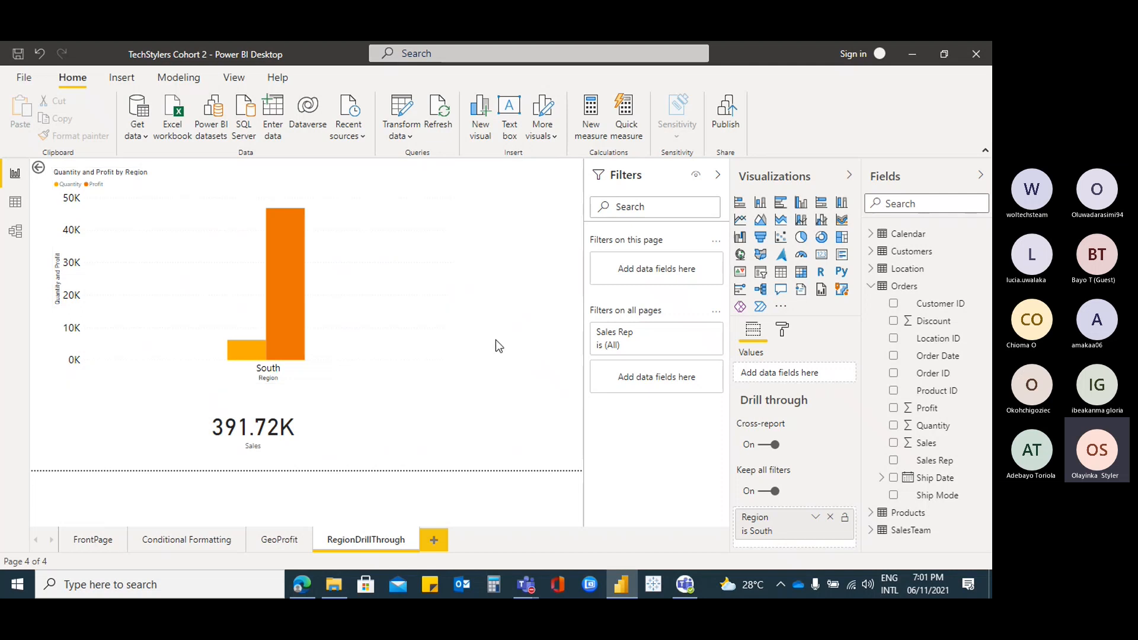
# Drill through from the South bar again, then return using the back button
pyautogui.click(92, 539)
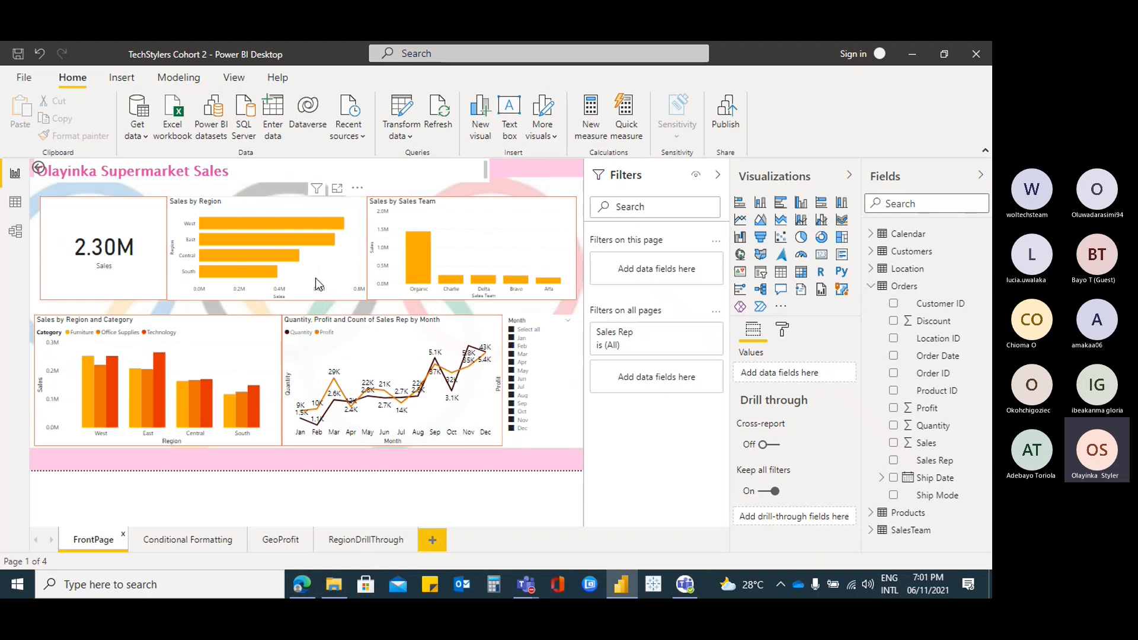
pyautogui.rightClick(264, 281)
pyautogui.moveTo(292, 285)
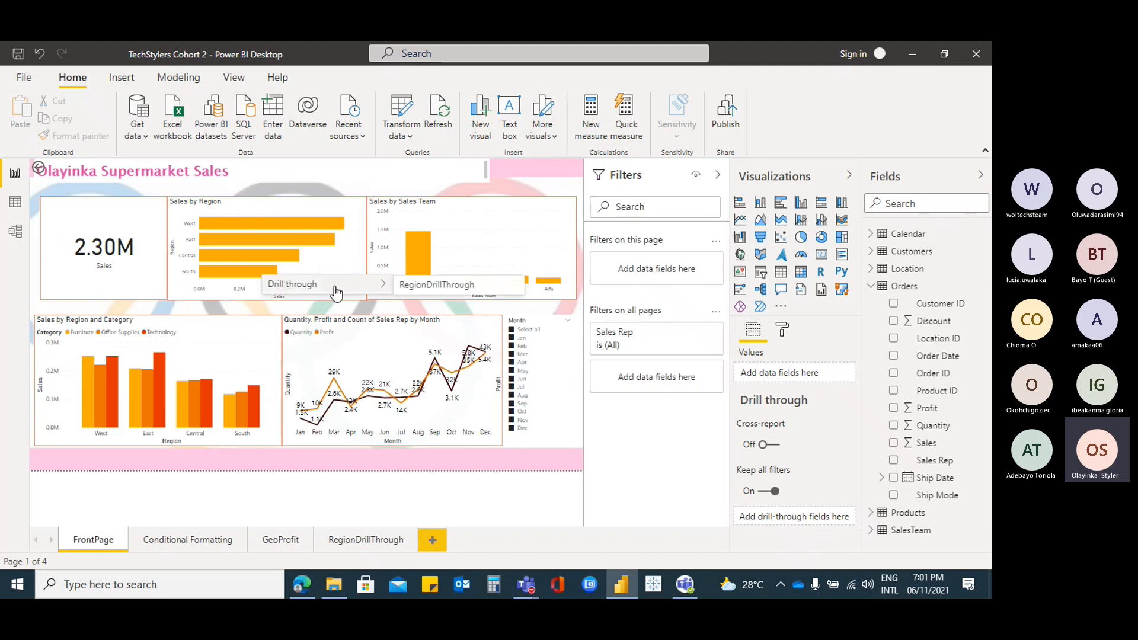
pyautogui.click(457, 286)
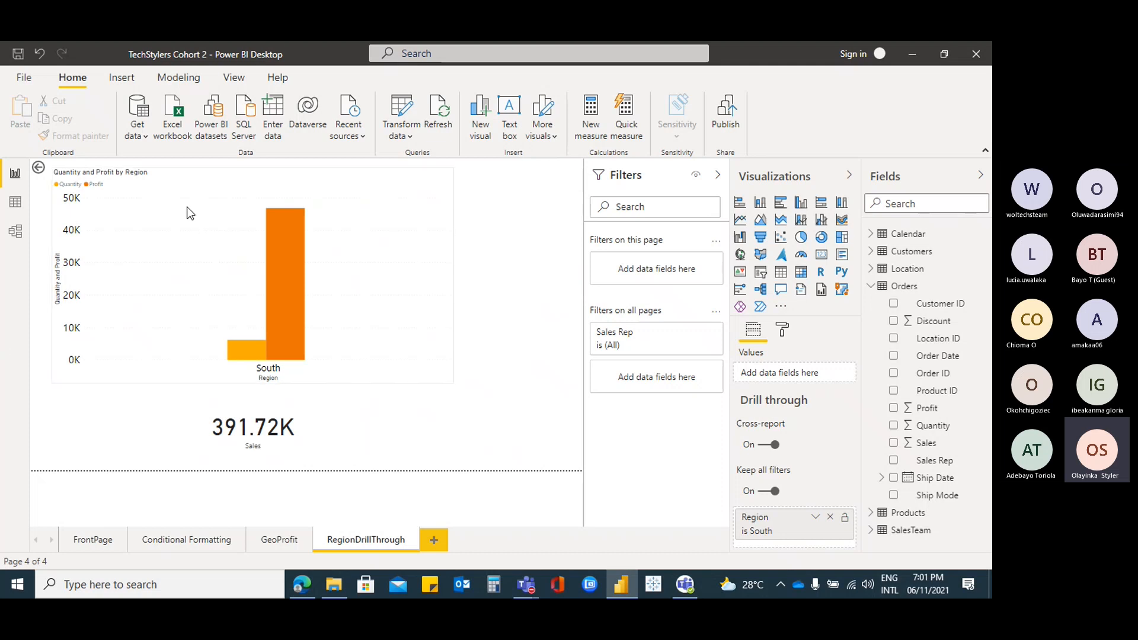
pyautogui.keyDown('ctrl'); pyautogui.click(38, 167); pyautogui.keyUp('ctrl')
# Drill through to South's details once more and test the back button again
pyautogui.rightClick(251, 271)
pyautogui.moveTo(281, 278)
pyautogui.click(417, 279)
pyautogui.click(40, 172)
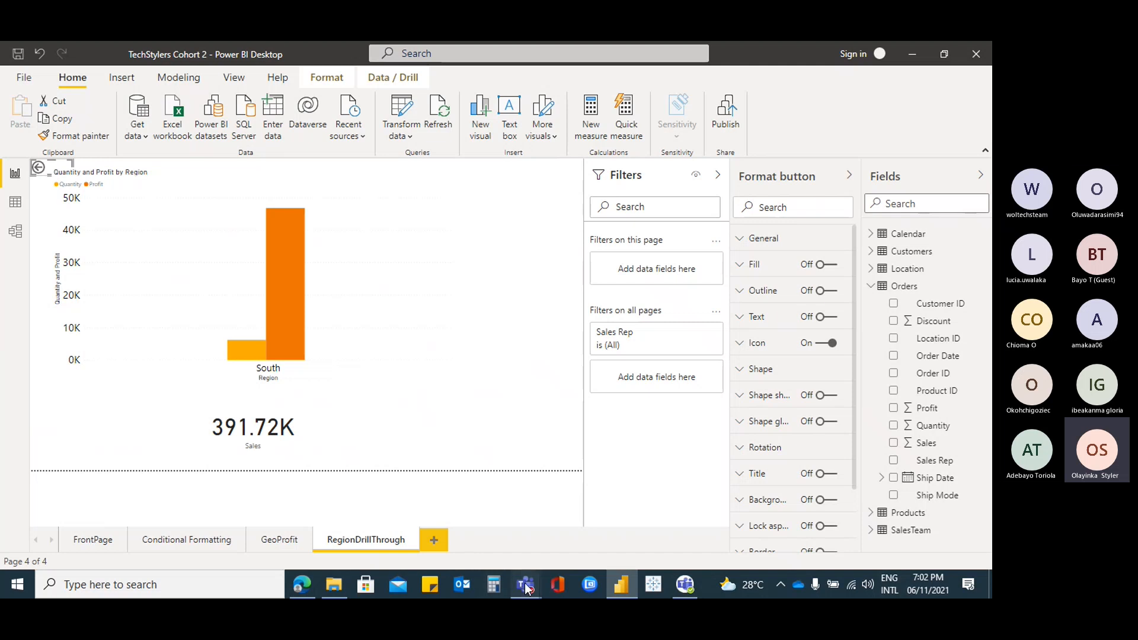
pyautogui.moveTo(526, 586)
pyautogui.click(499, 467)
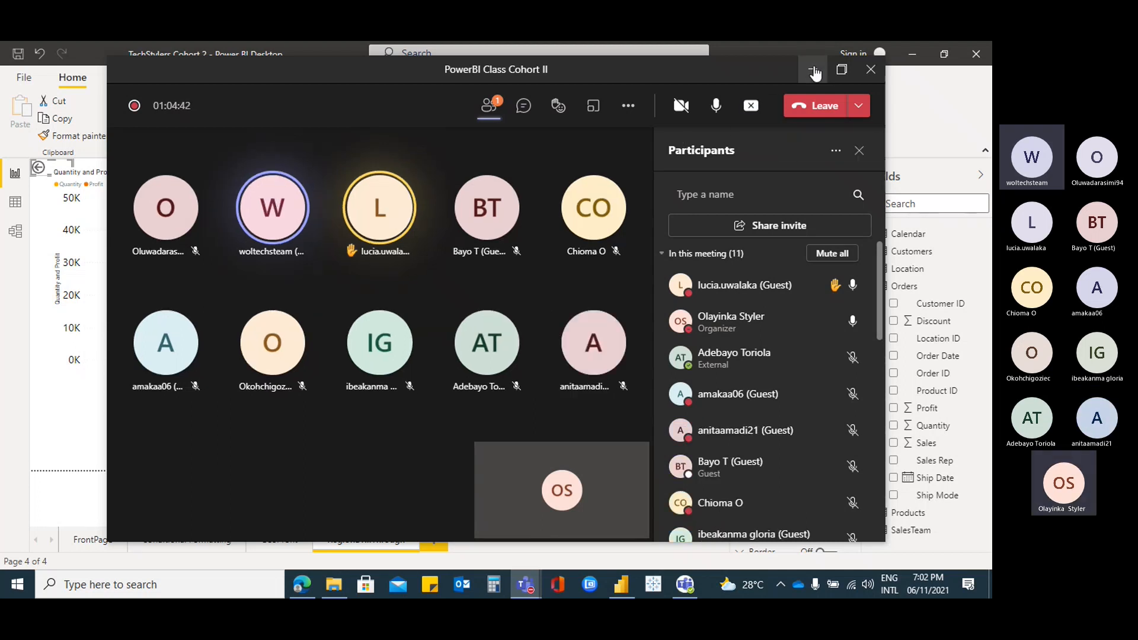
pyautogui.click(813, 68)
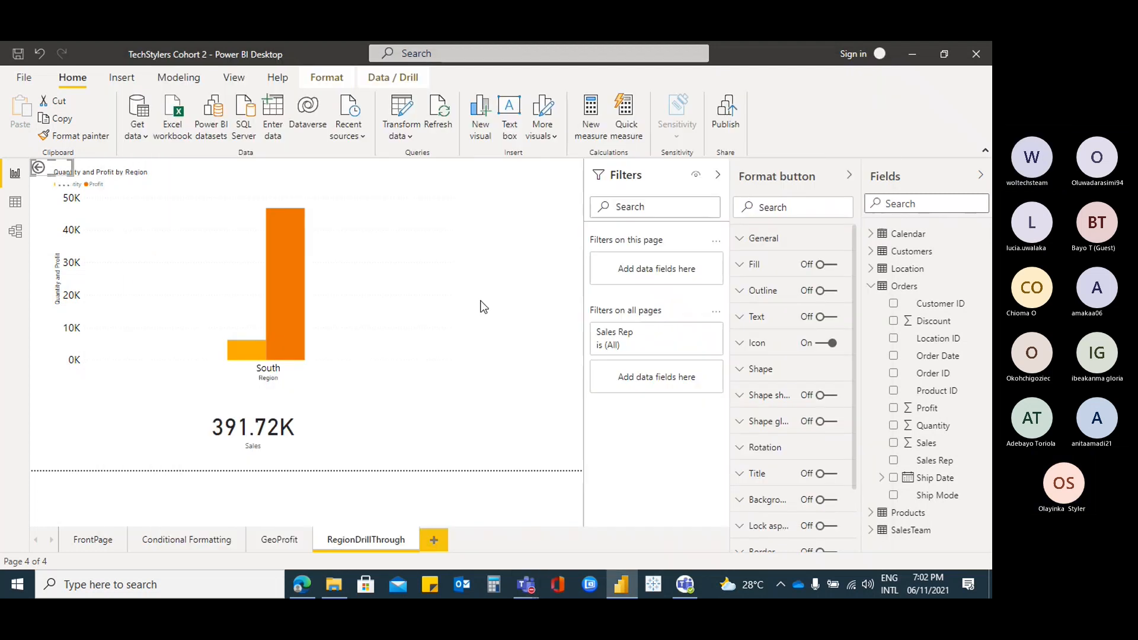
# Replace Orders Sales on the drill page's card with Customers Customer ID, showing First Customer ID
pyautogui.click(379, 439)
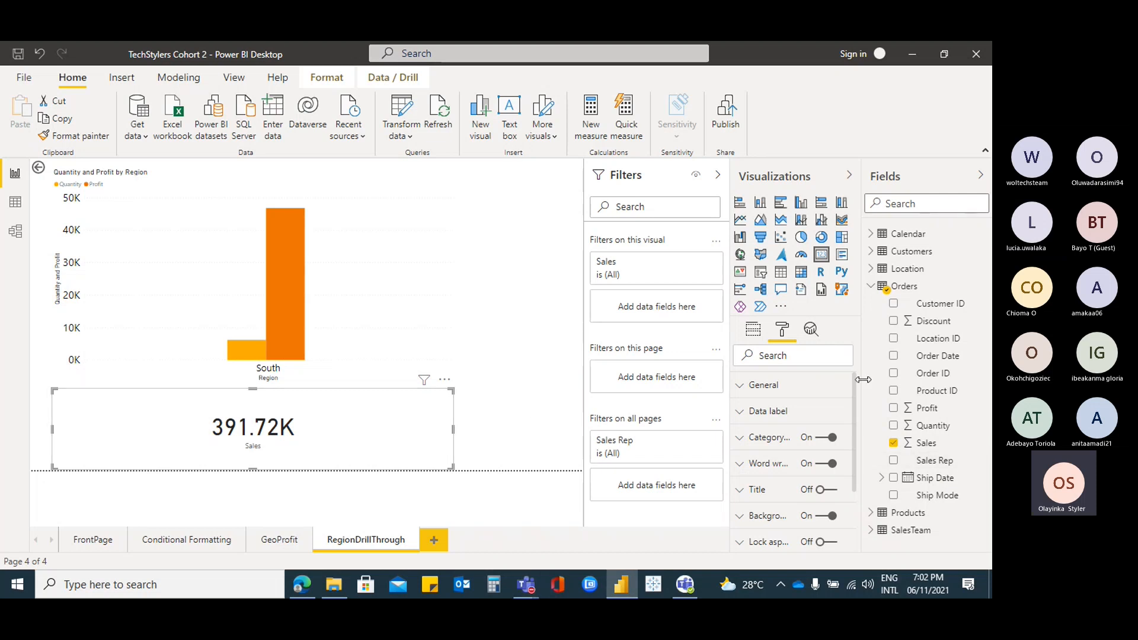
pyautogui.click(870, 286)
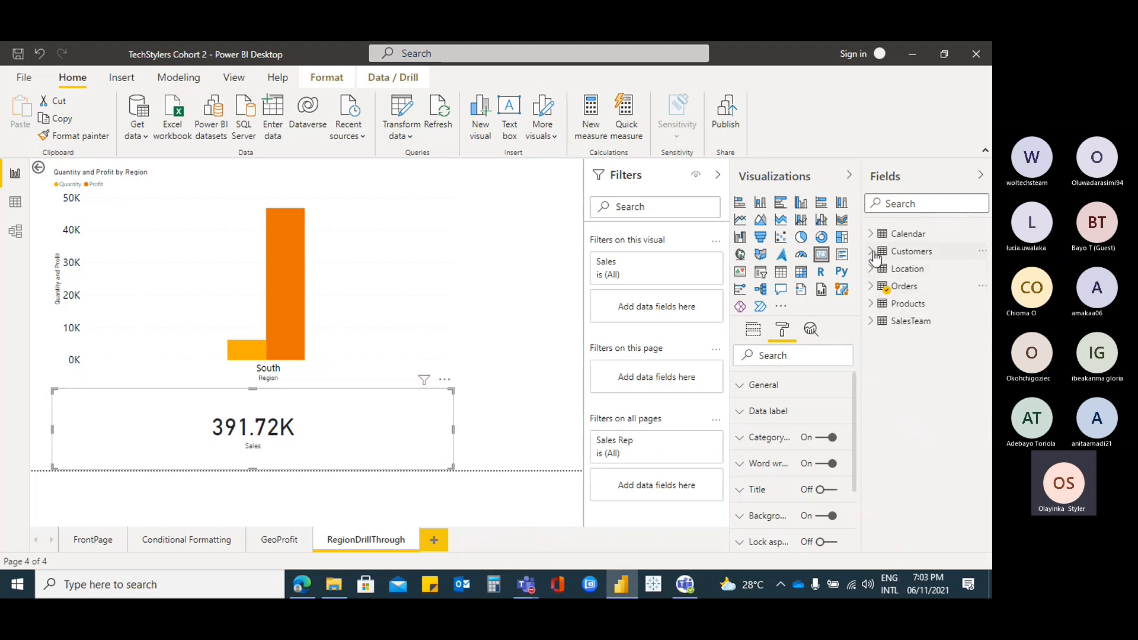
pyautogui.click(871, 251)
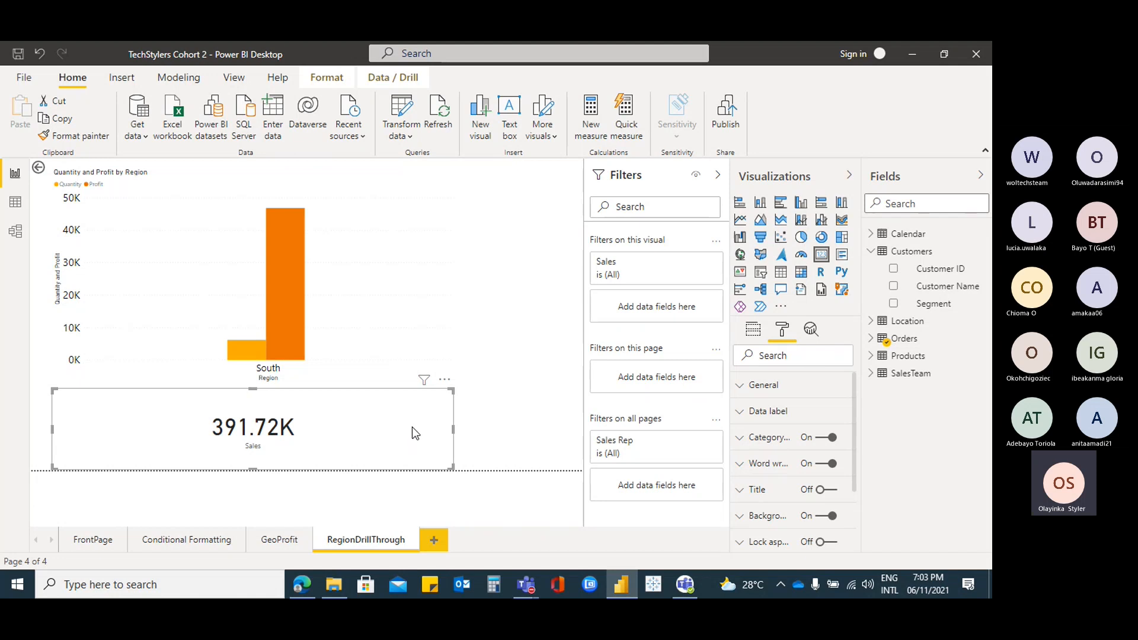
pyautogui.click(752, 337)
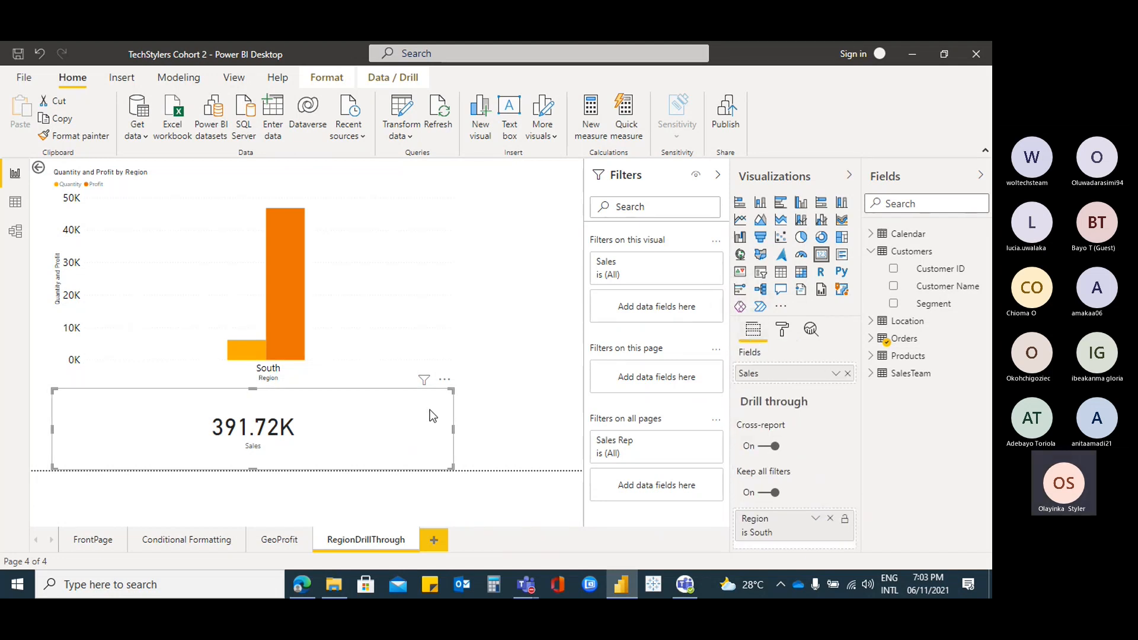
pyautogui.click(881, 342)
pyautogui.click(894, 497)
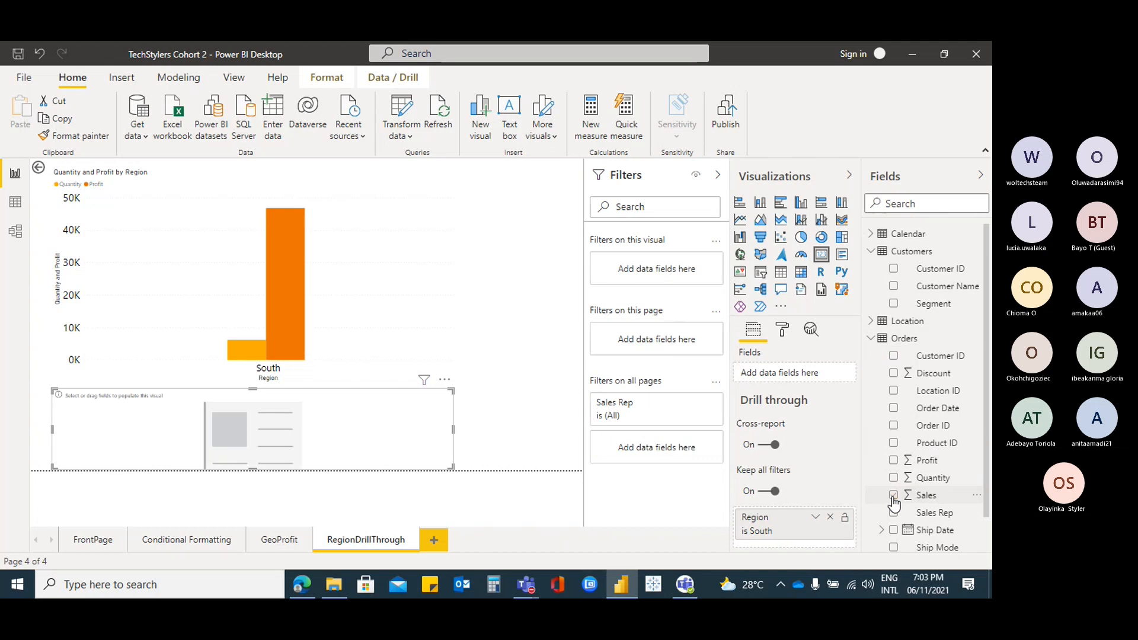
pyautogui.click(894, 270)
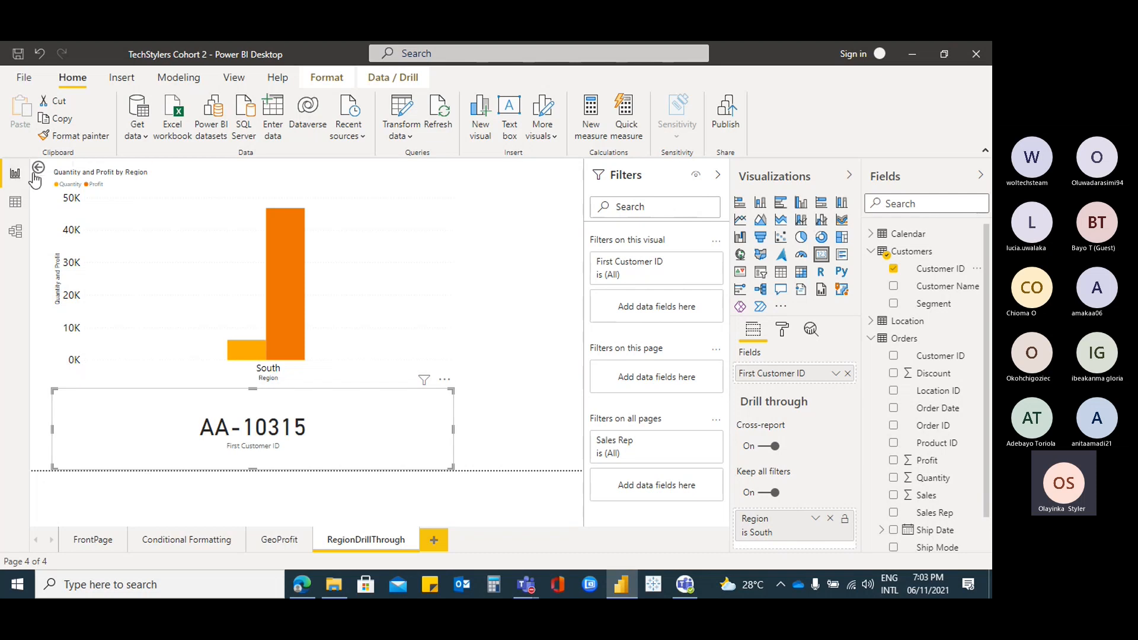
# Drill through from the East bar on FrontPage to check the Customer ID card
pyautogui.click(86, 538)
pyautogui.rightClick(277, 240)
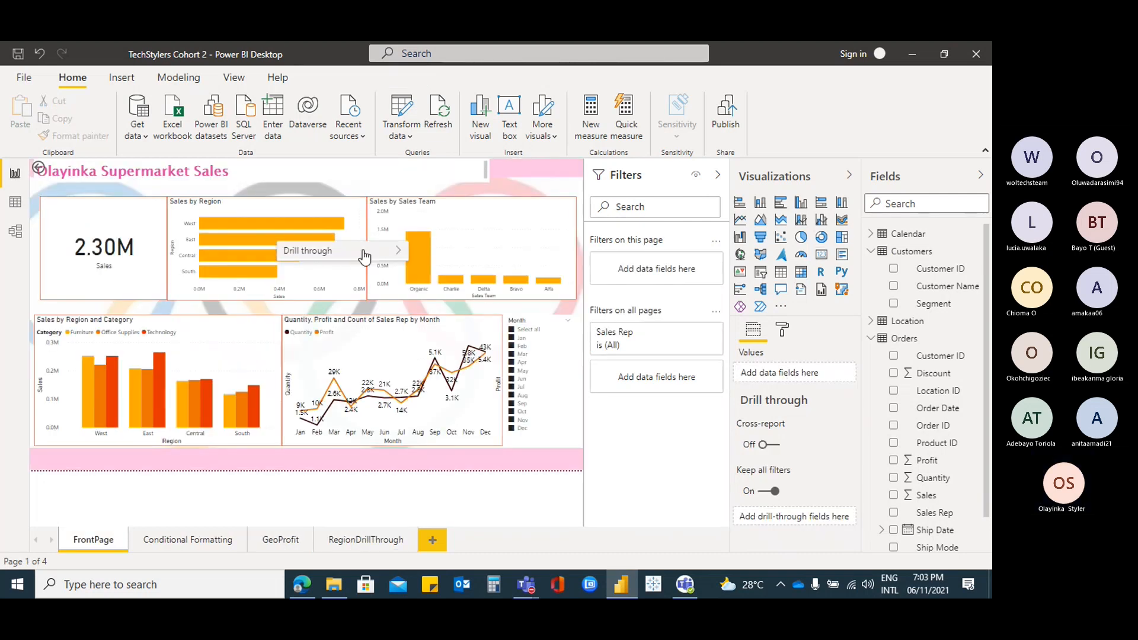
pyautogui.moveTo(364, 255)
pyautogui.click(472, 256)
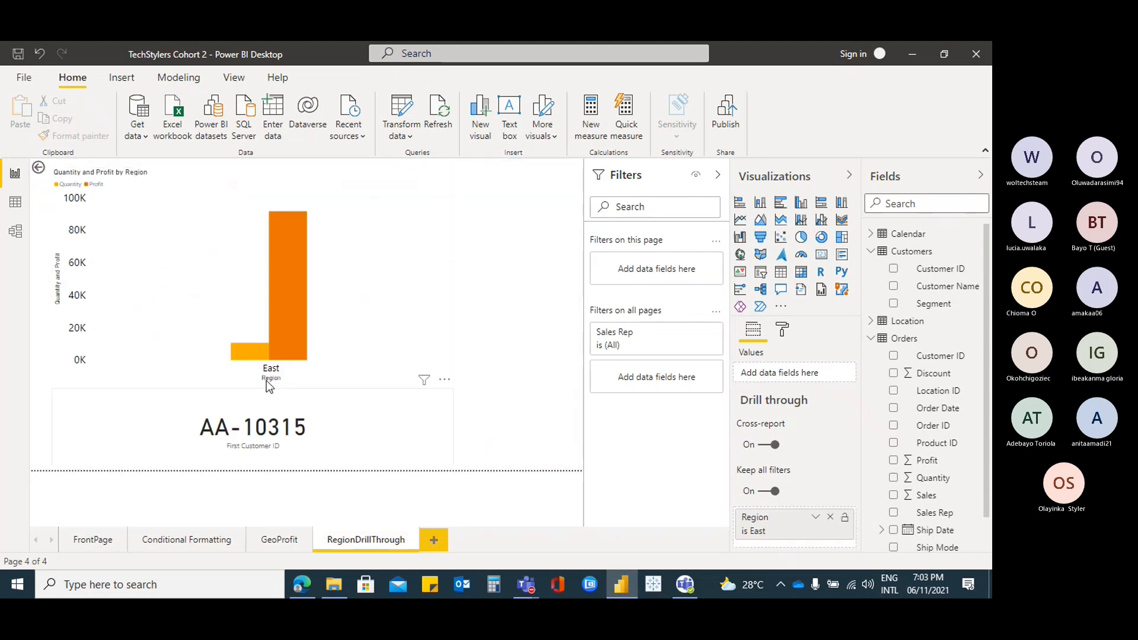
# Drill through from the South bar, select the Customer ID card, then switch to Model view
pyautogui.click(77, 542)
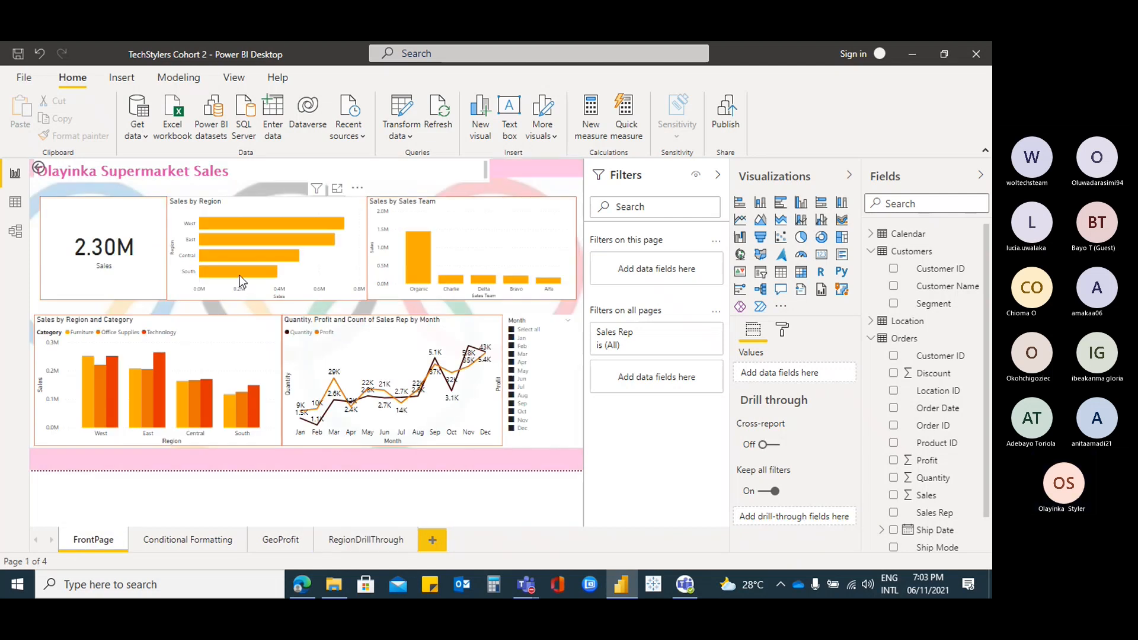
pyautogui.rightClick(240, 281)
pyautogui.moveTo(267, 286)
pyautogui.click(445, 285)
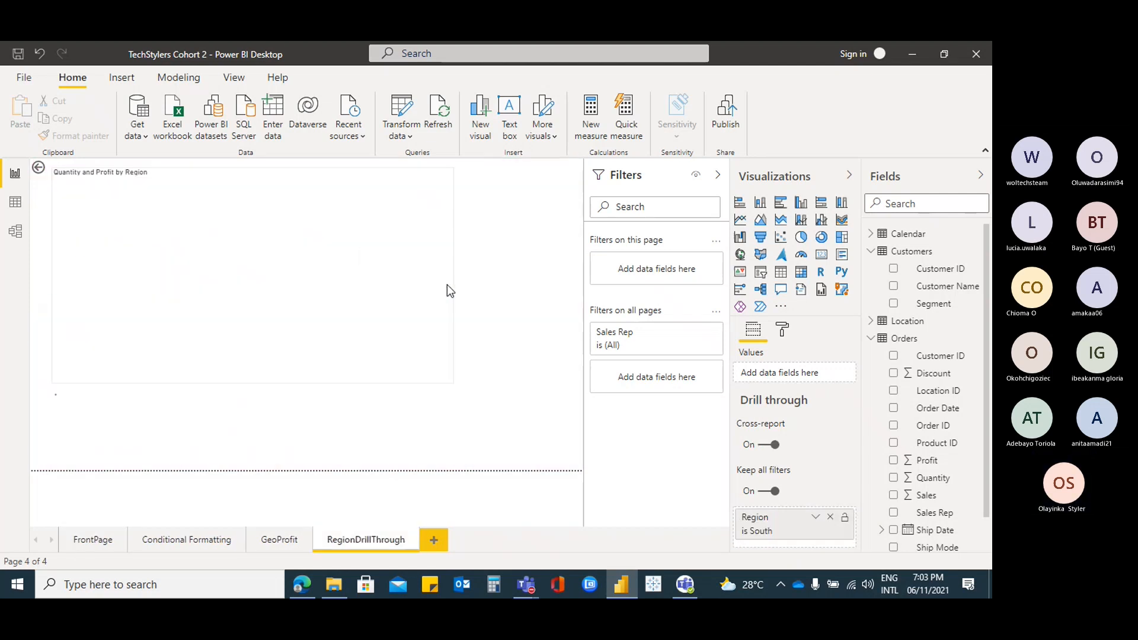
pyautogui.click(368, 427)
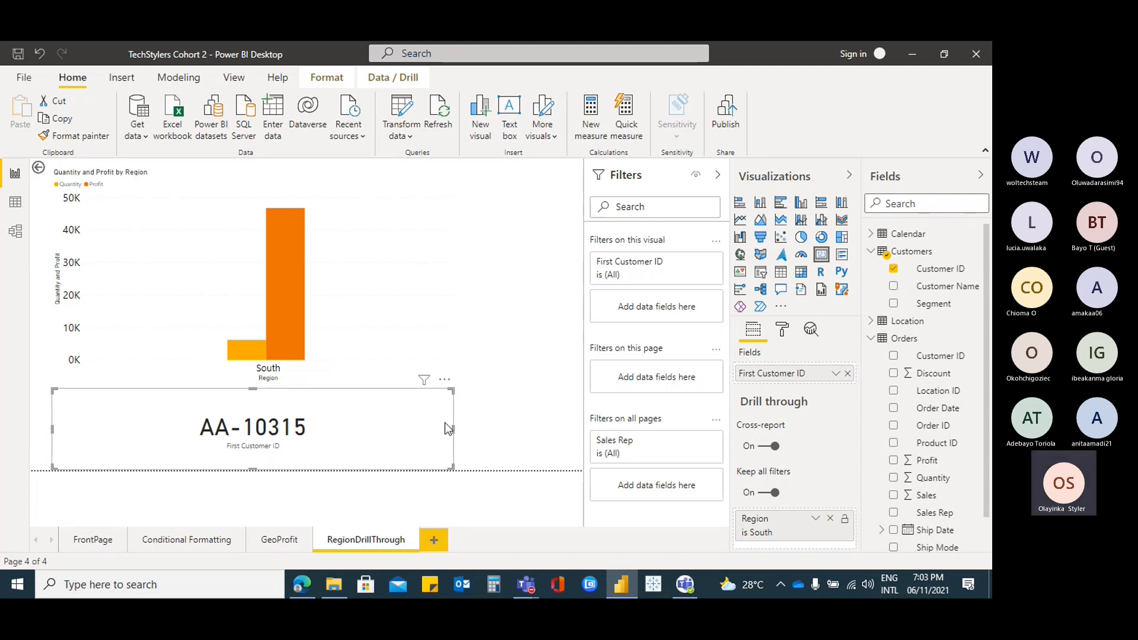
pyautogui.click(16, 234)
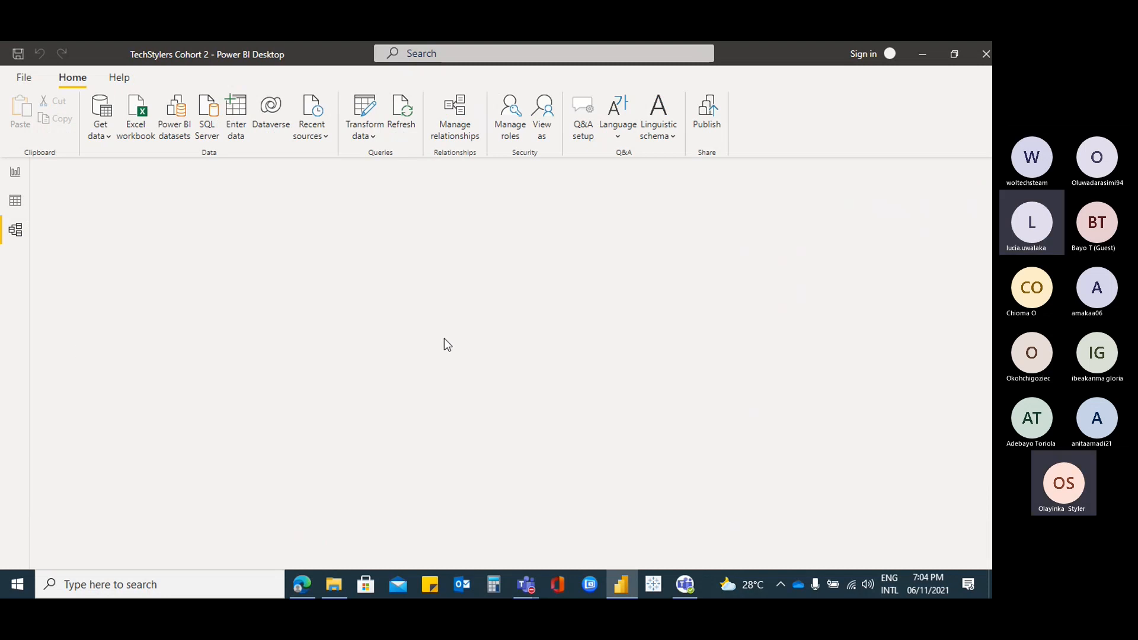
# Load the model diagram and scroll to see Calendar, Customers, Products, Orders and Location tables
pyautogui.click(16, 238)
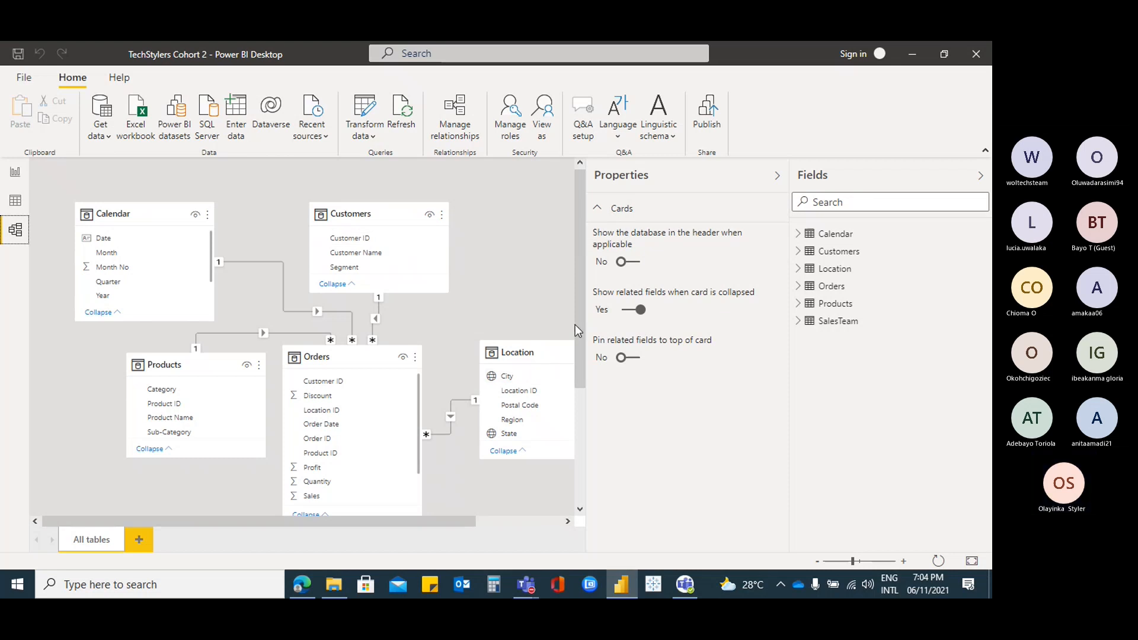
pyautogui.moveTo(581, 317); pyautogui.dragTo(581, 342)
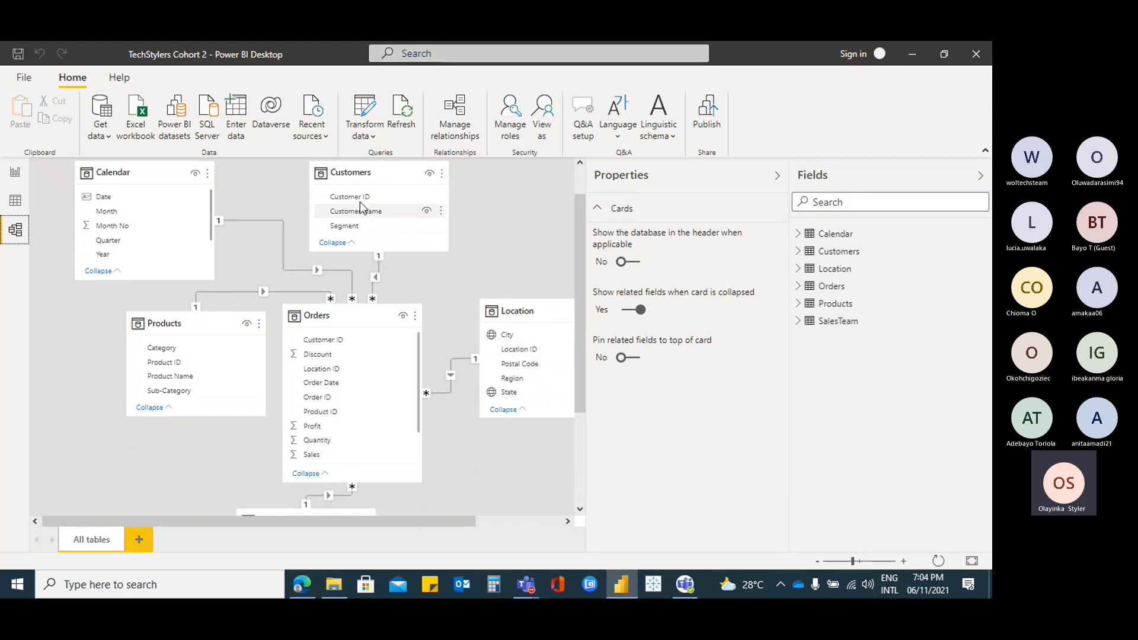
pyautogui.moveTo(364, 192)
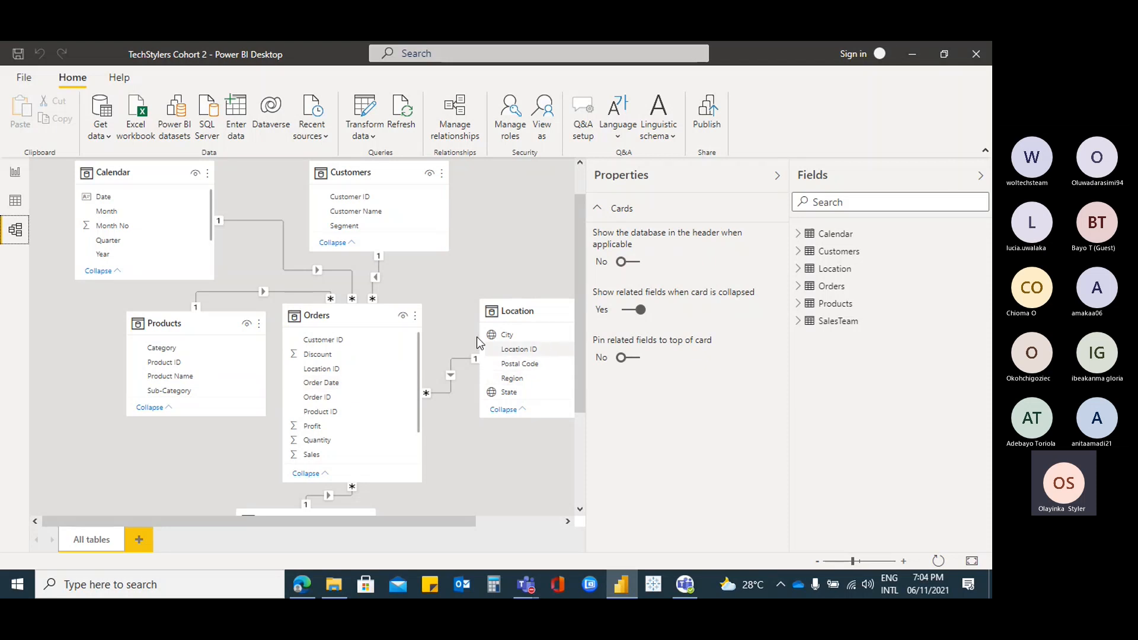
# Back in Report view, remove and re-add Customer ID on the card
pyautogui.click(12, 178)
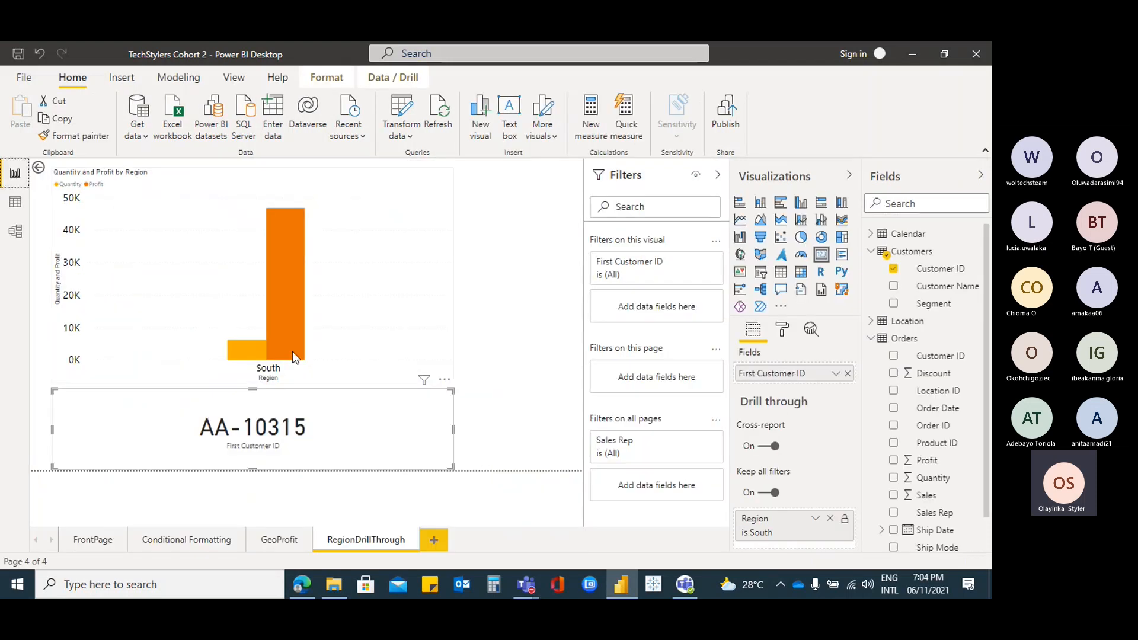
pyautogui.click(893, 269)
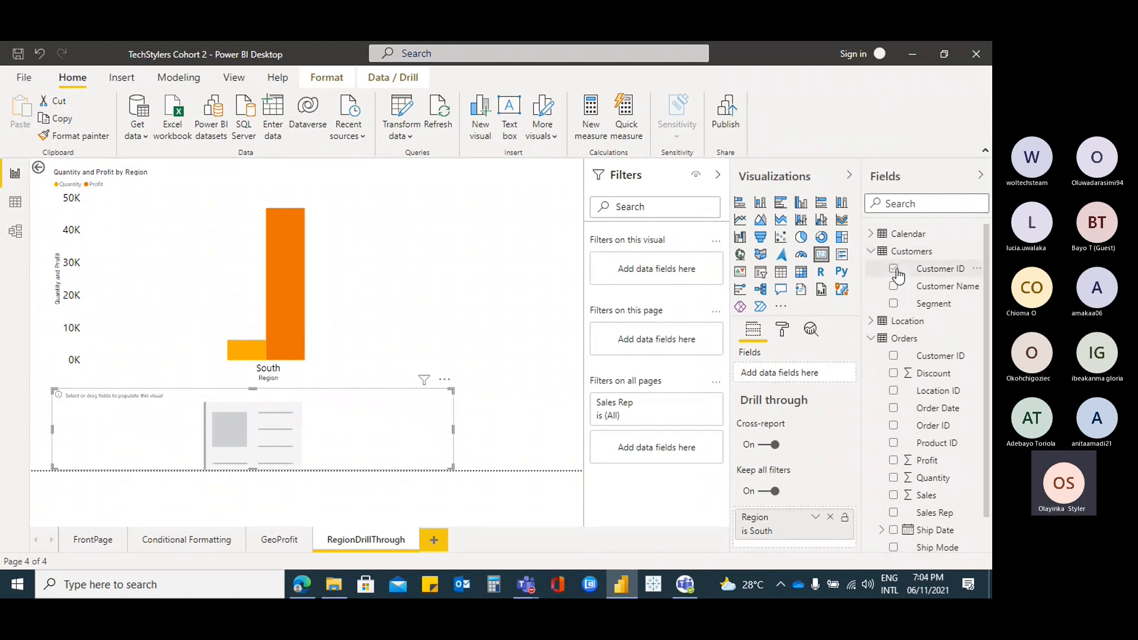
pyautogui.click(893, 268)
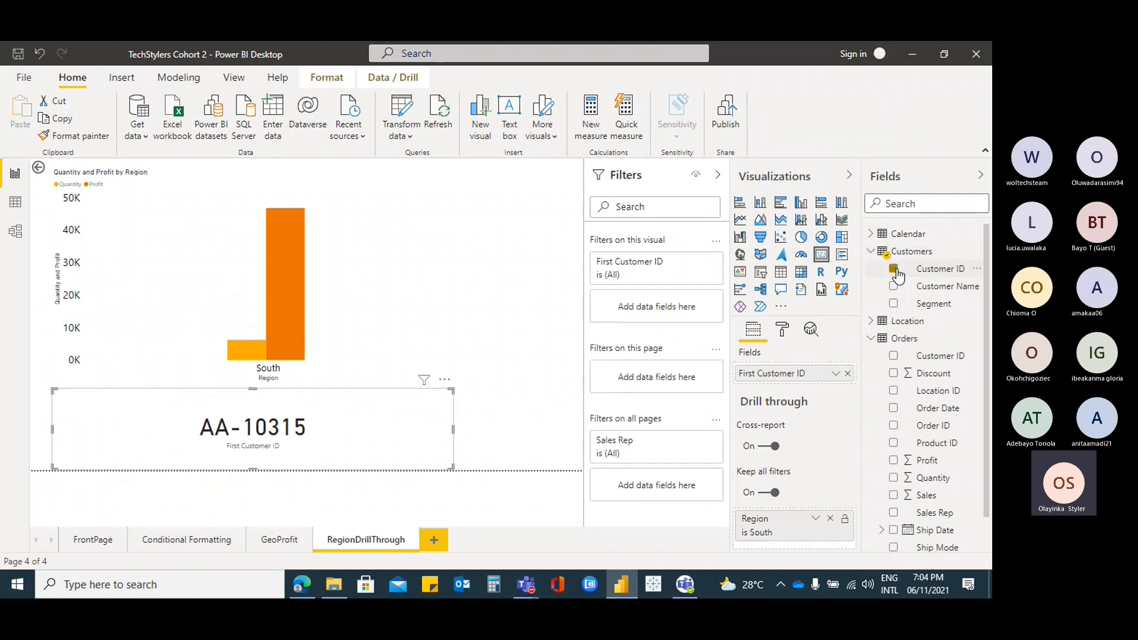
# Turn the card into a table with distinct Count of Customer ID and Region, showing 793 for South
pyautogui.click(872, 253)
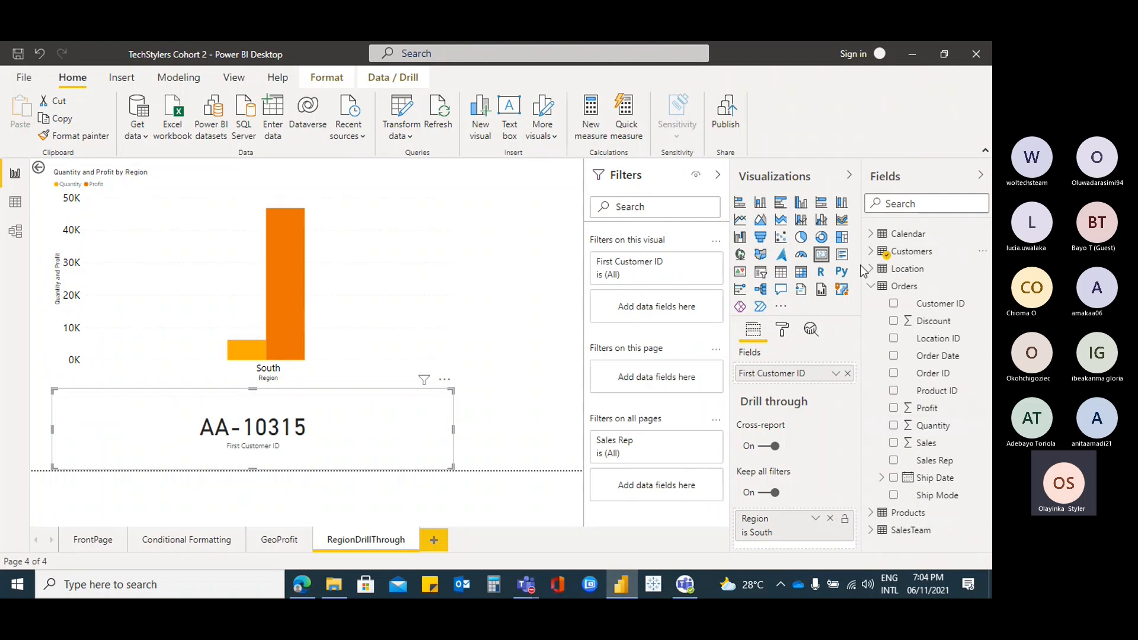
pyautogui.click(870, 270)
pyautogui.click(781, 272)
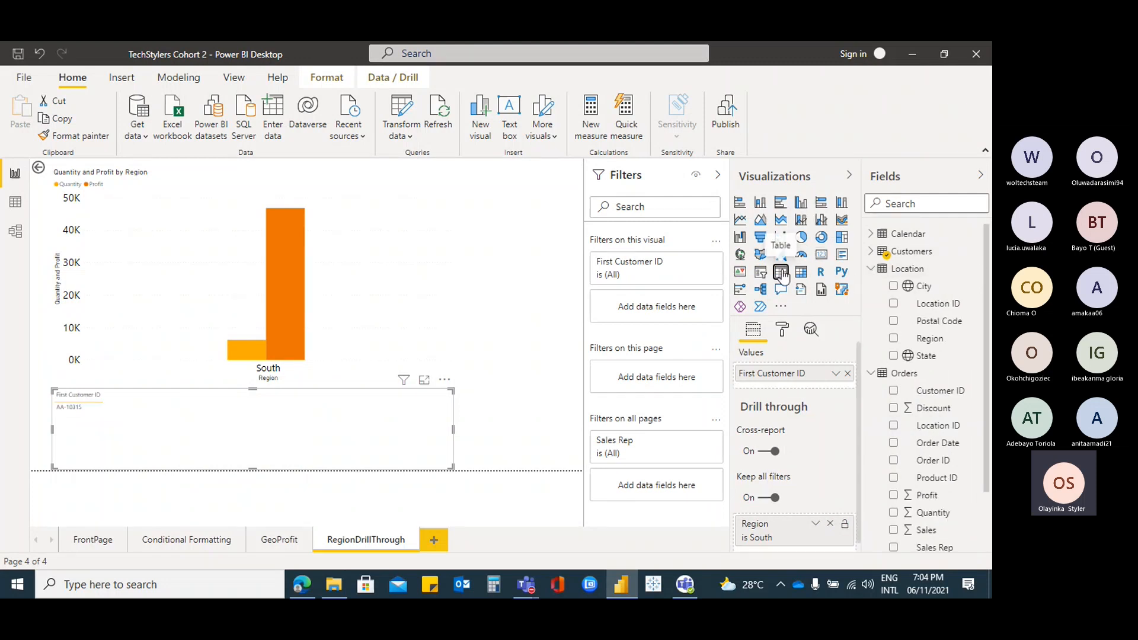
pyautogui.click(836, 373)
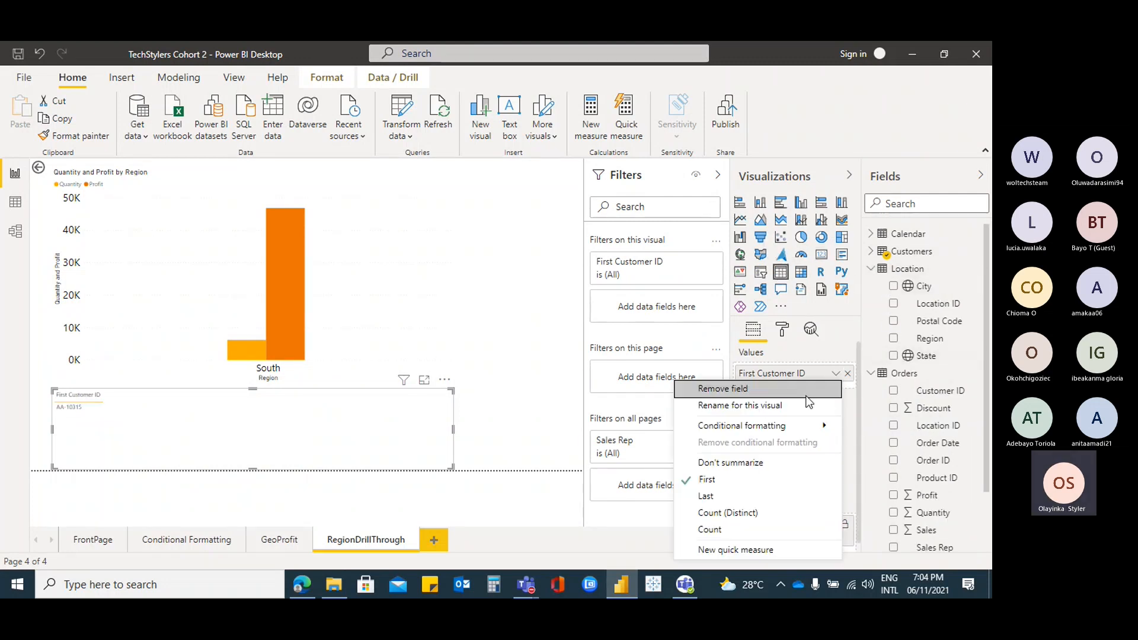
pyautogui.click(728, 514)
pyautogui.click(893, 339)
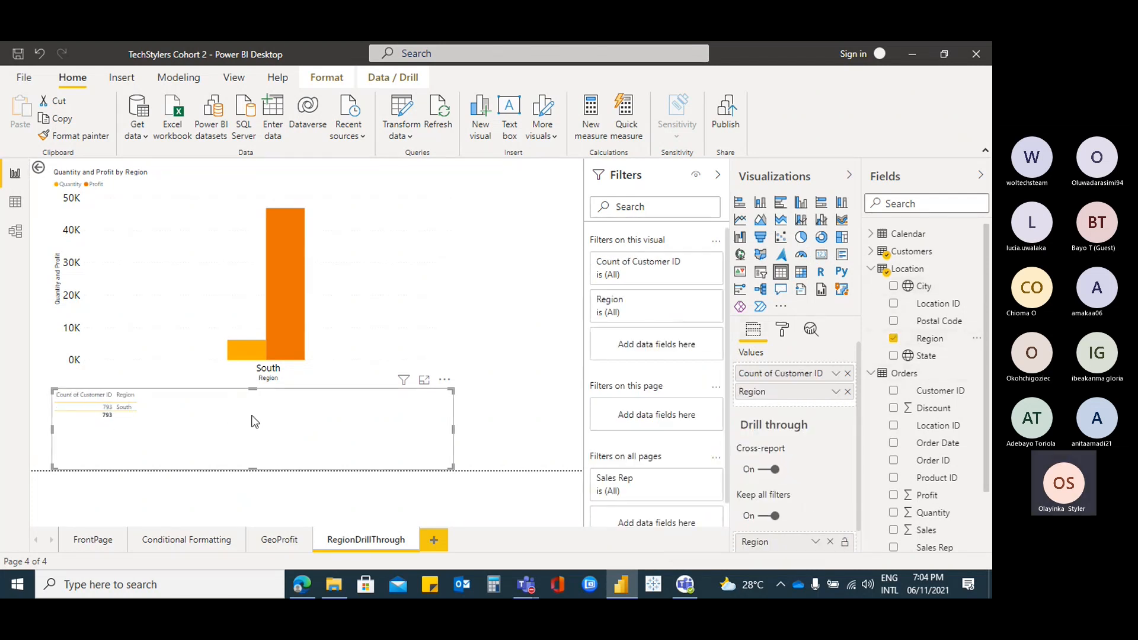
pyautogui.scroll(-2, 790, 466)
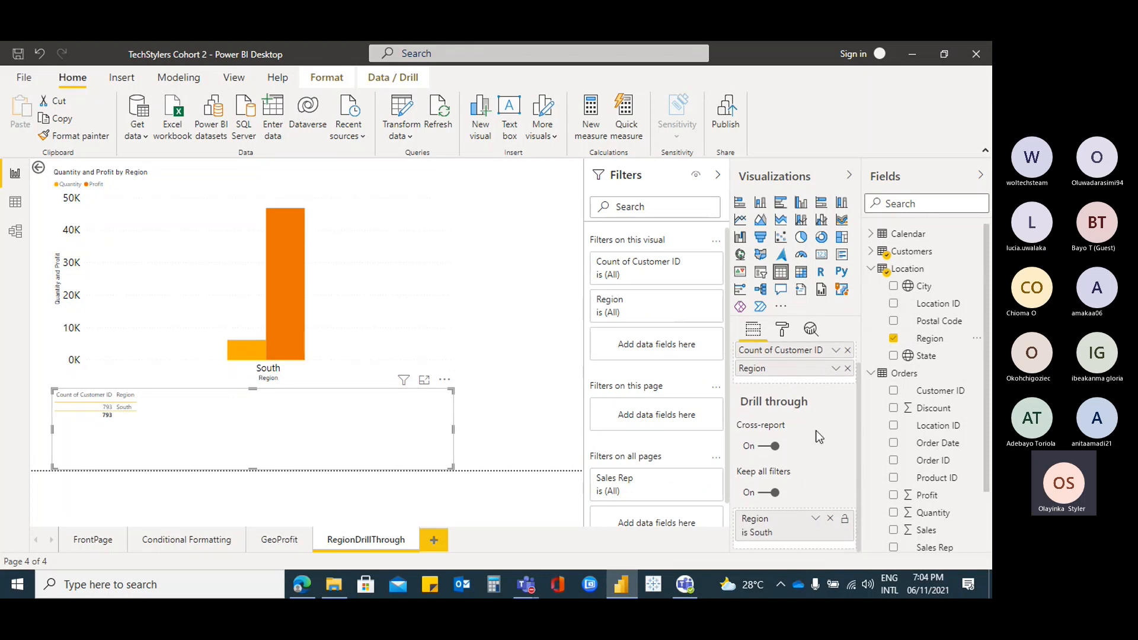
pyautogui.click(837, 367)
pyautogui.click(837, 368)
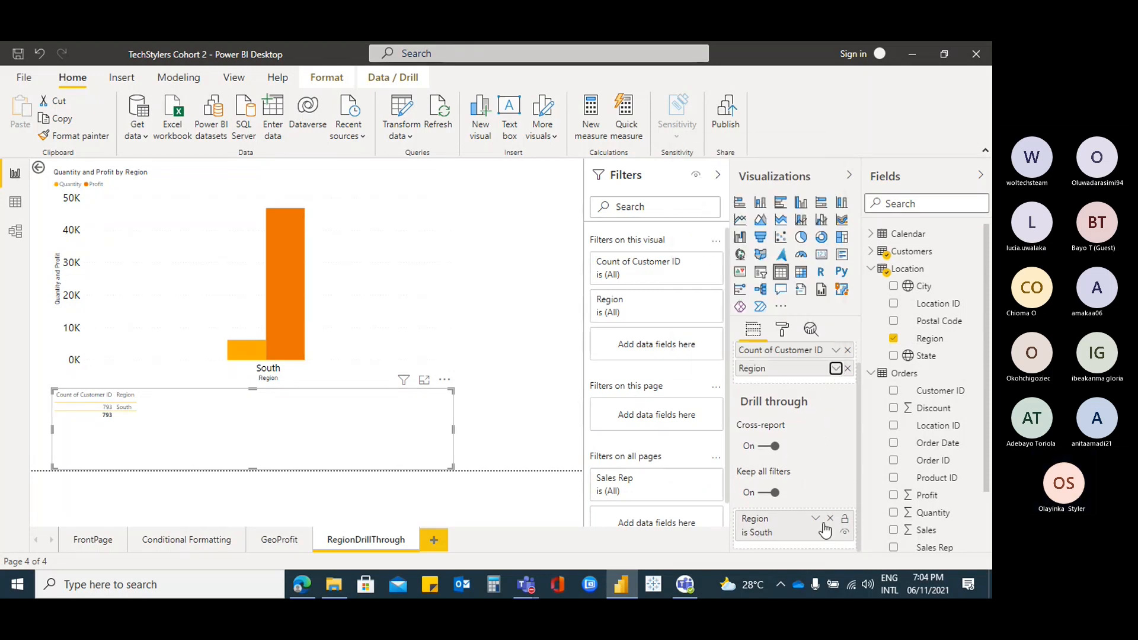
# Set the Region drill-through filter to (All) so the chart shows all four regions
pyautogui.click(817, 519)
pyautogui.scroll(-3, 821, 493)
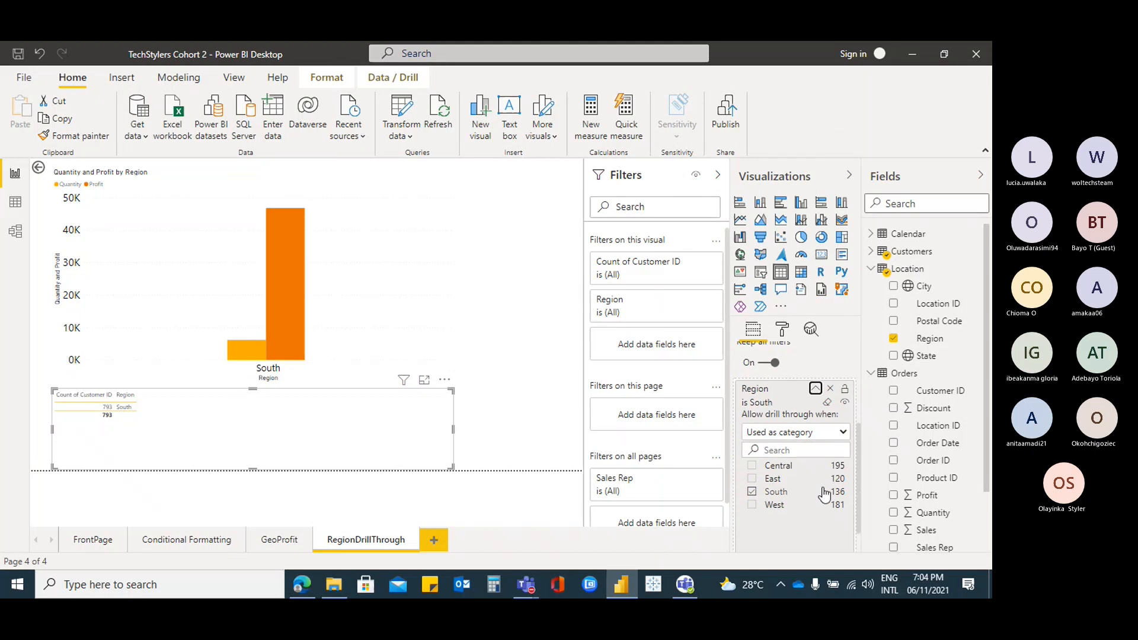
pyautogui.click(754, 467)
pyautogui.click(797, 466)
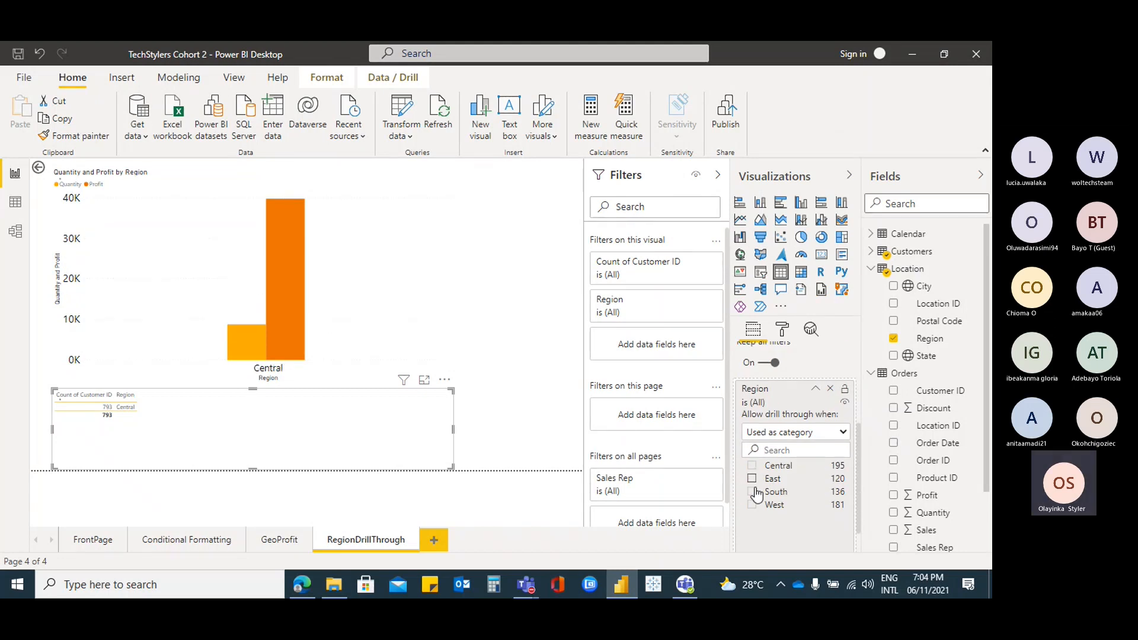
pyautogui.click(752, 465)
pyautogui.click(843, 432)
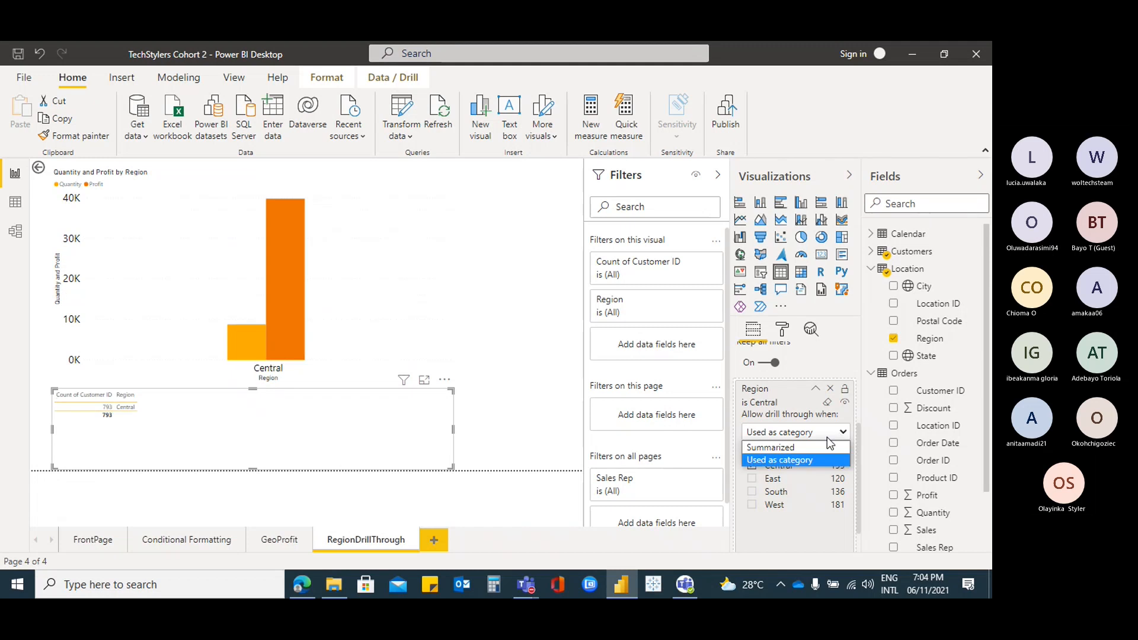
pyautogui.click(816, 392)
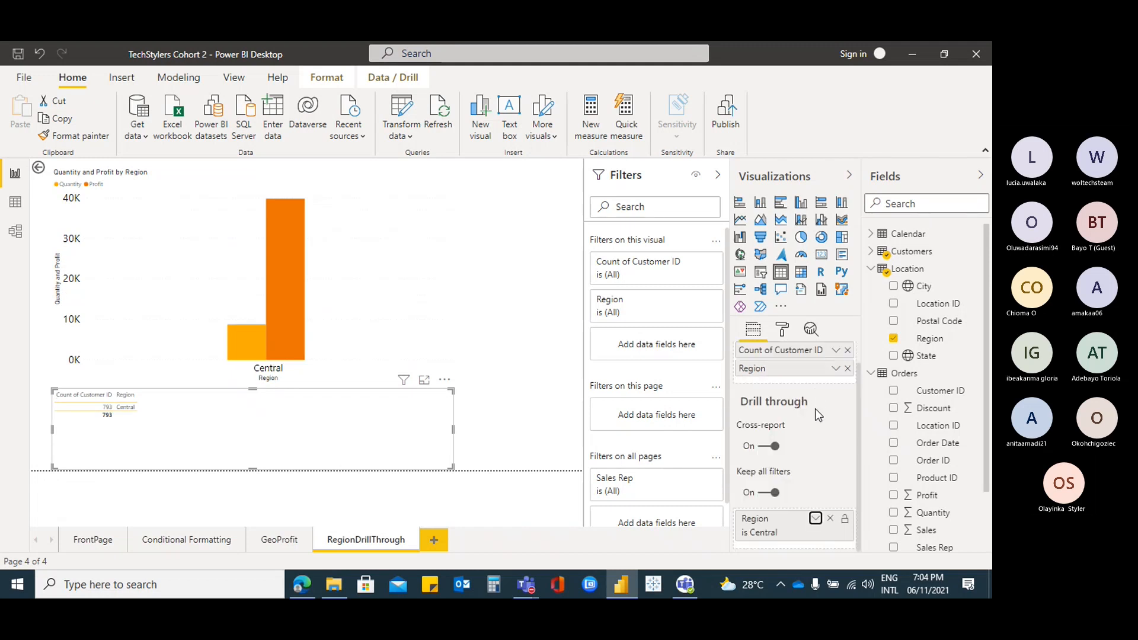
pyautogui.click(816, 518)
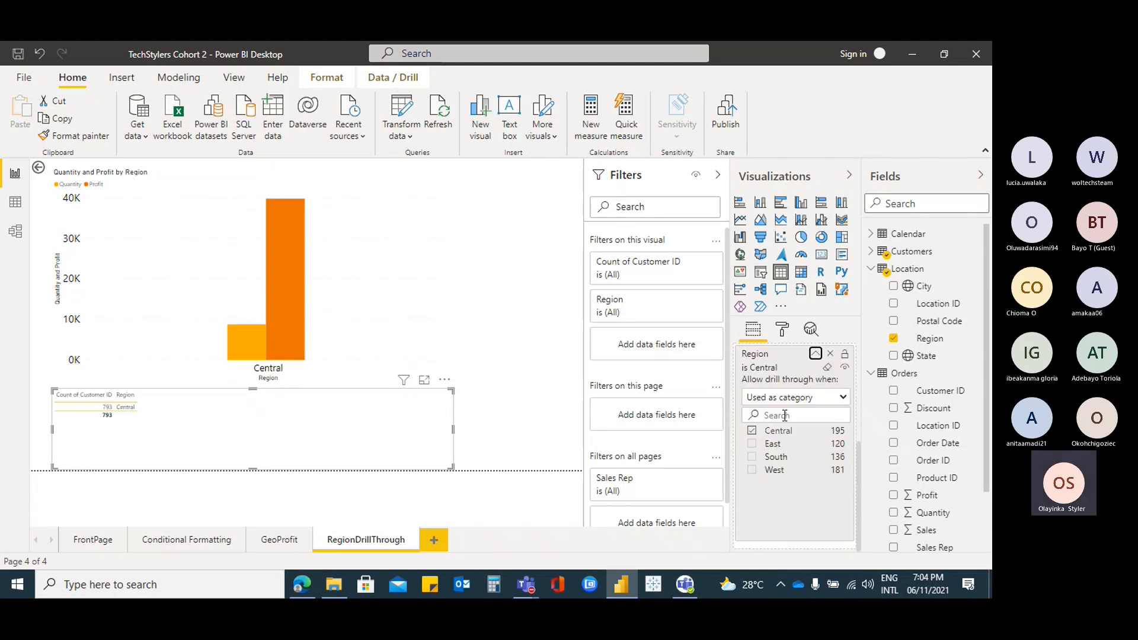
pyautogui.click(828, 367)
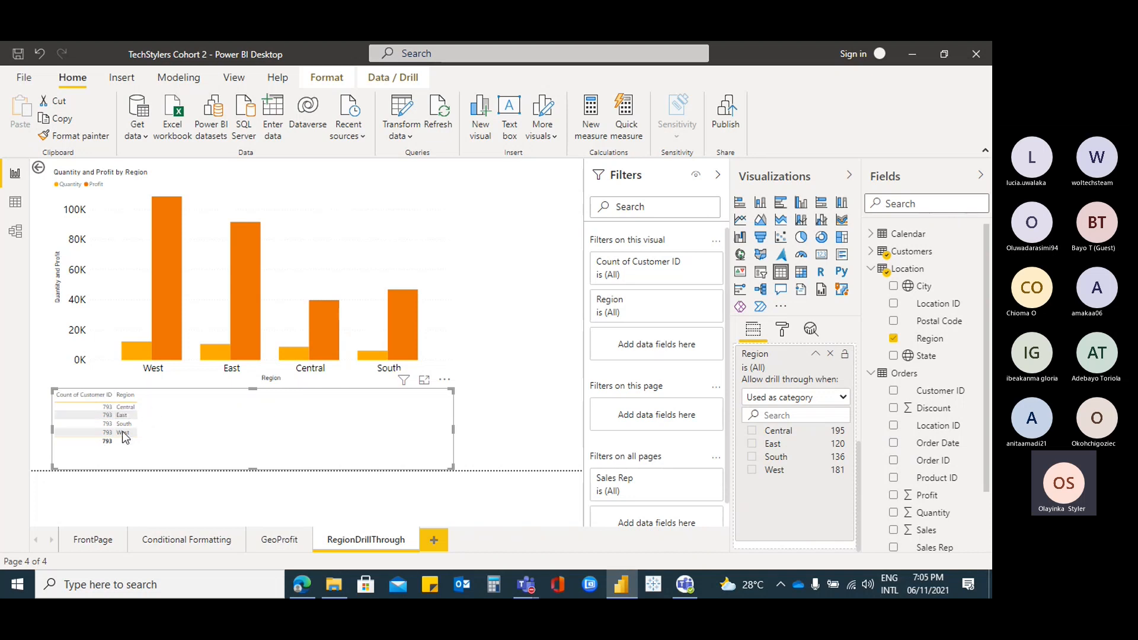
# Replace Region and Customer ID in the table with Sales, totalling 2,297,201.07
pyautogui.click(460, 424)
pyautogui.click(412, 427)
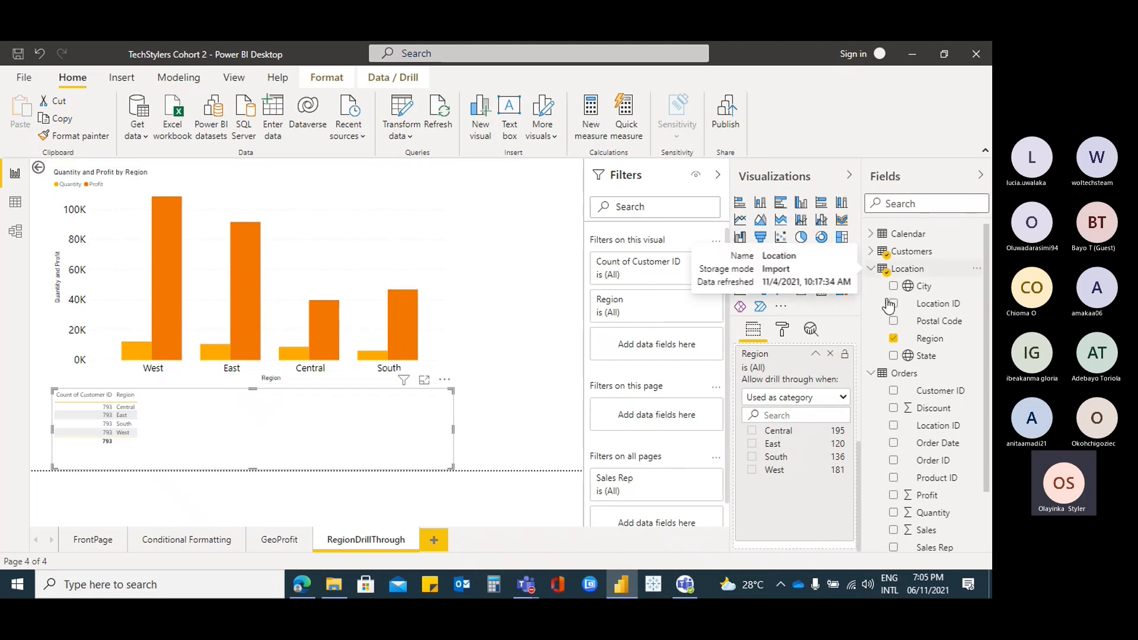
pyautogui.click(894, 339)
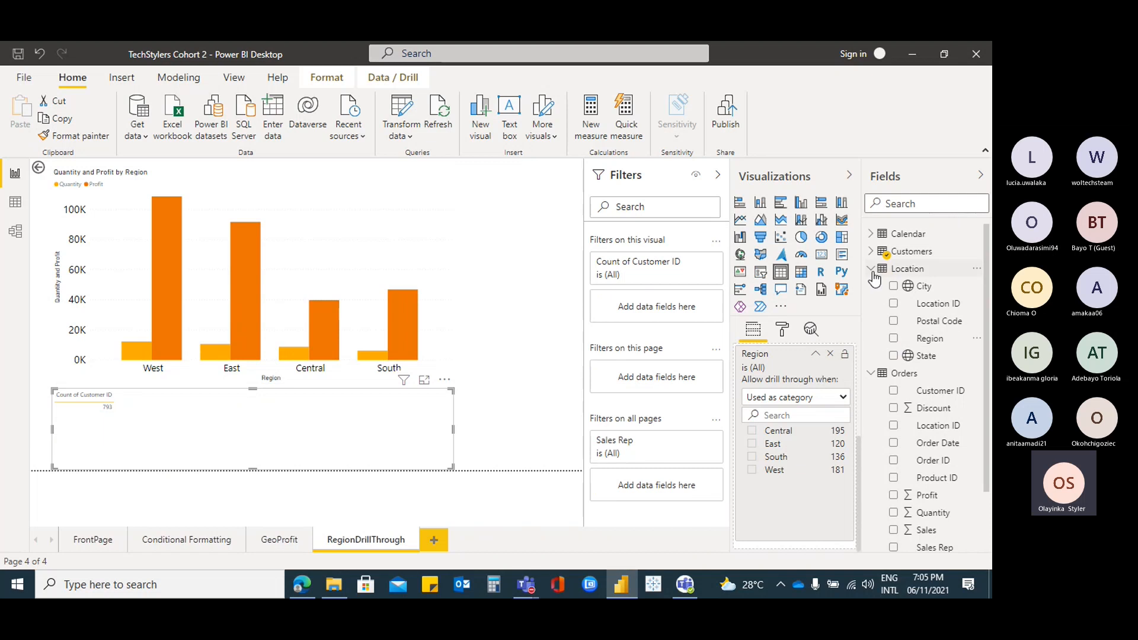
pyautogui.click(871, 269)
pyautogui.click(871, 251)
pyautogui.click(893, 269)
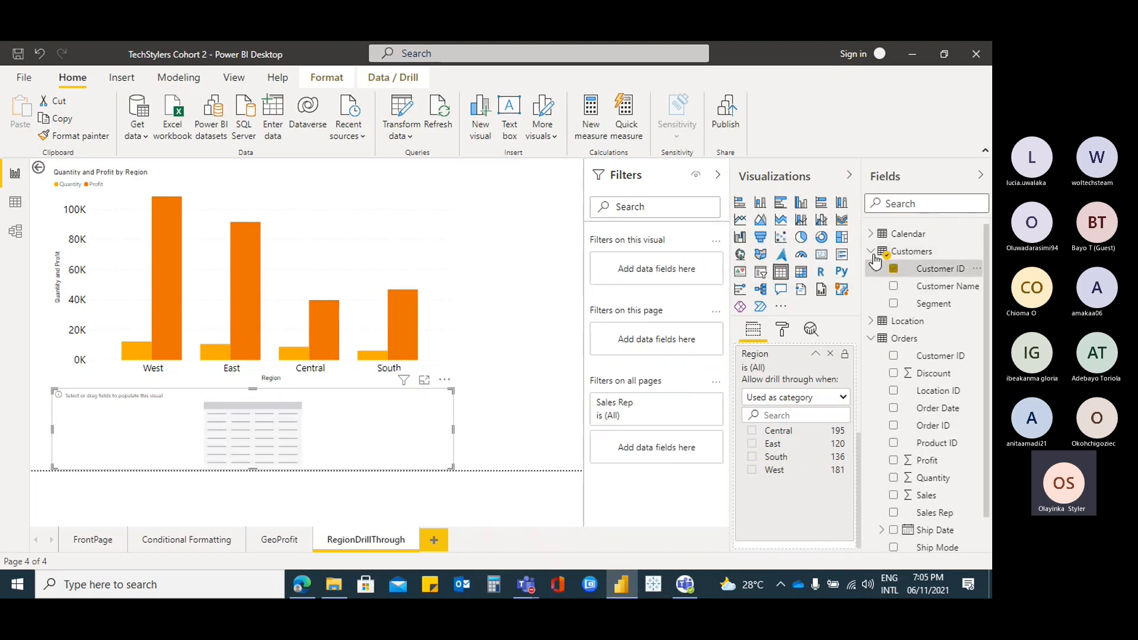
pyautogui.click(871, 251)
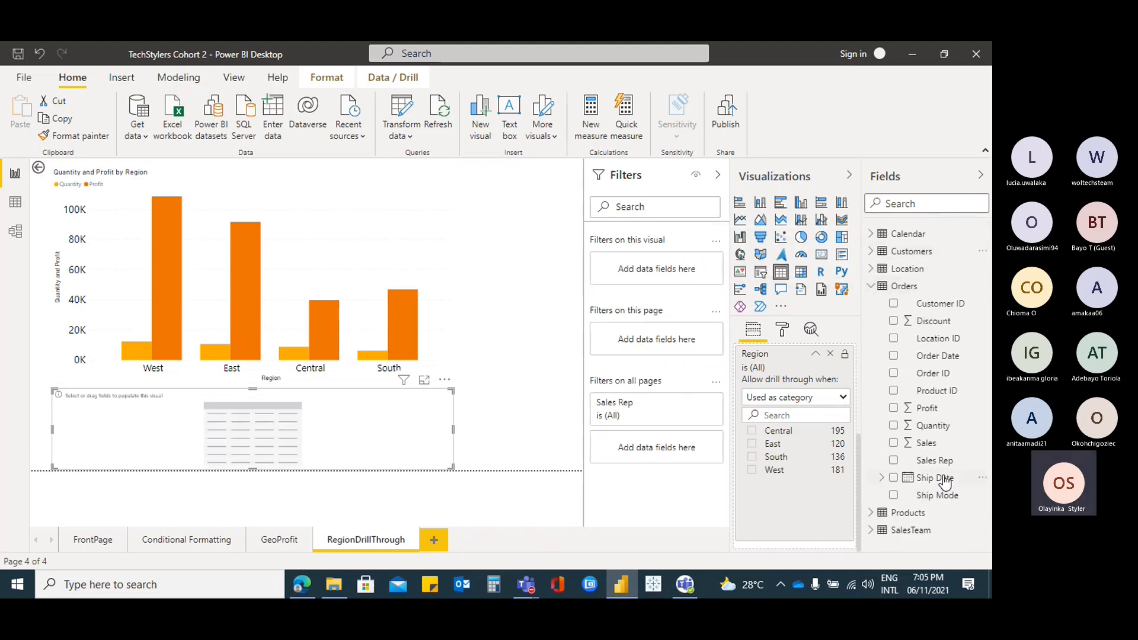
pyautogui.click(894, 443)
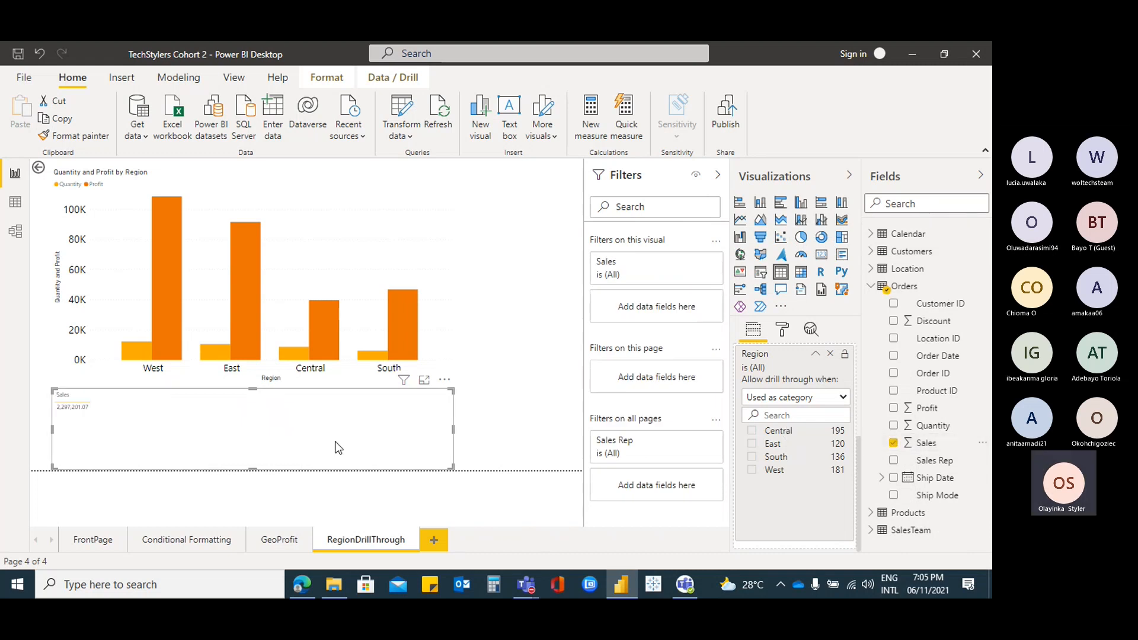
# Make the visual a Sales card, verify it reads 725.46K via West drill-through, then open Model view
pyautogui.click(822, 255)
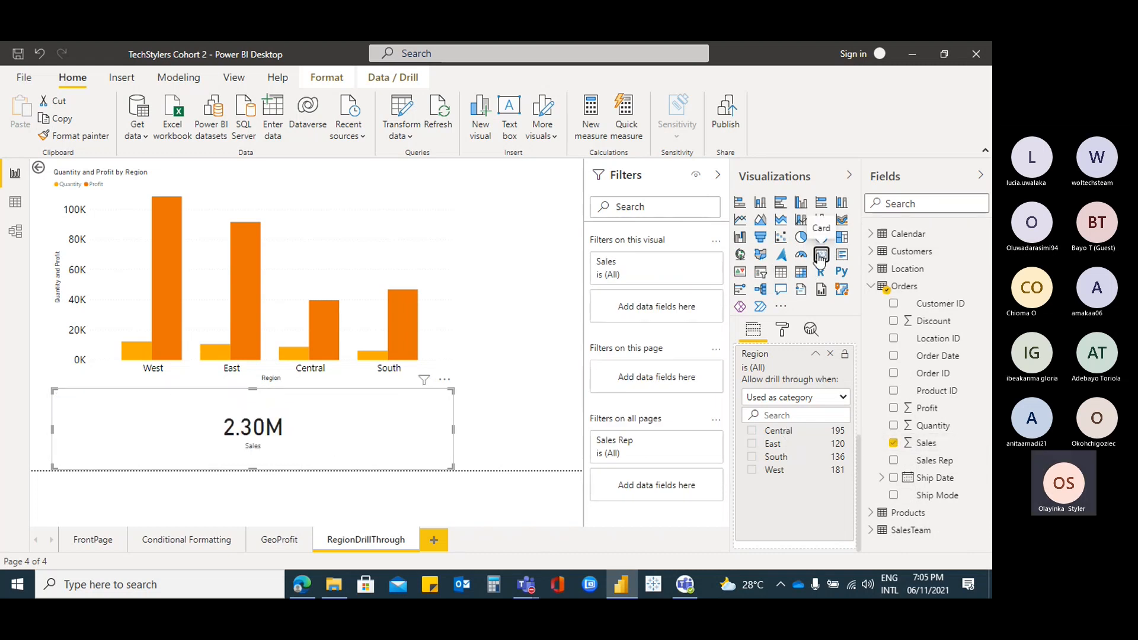
pyautogui.click(90, 536)
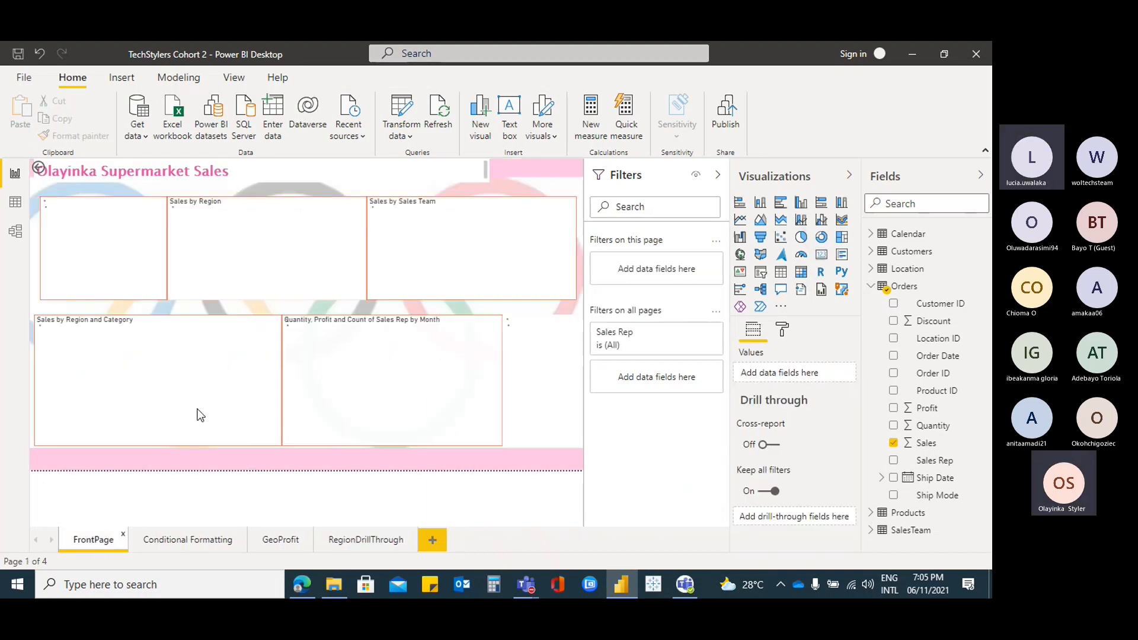
pyautogui.moveTo(285, 225)
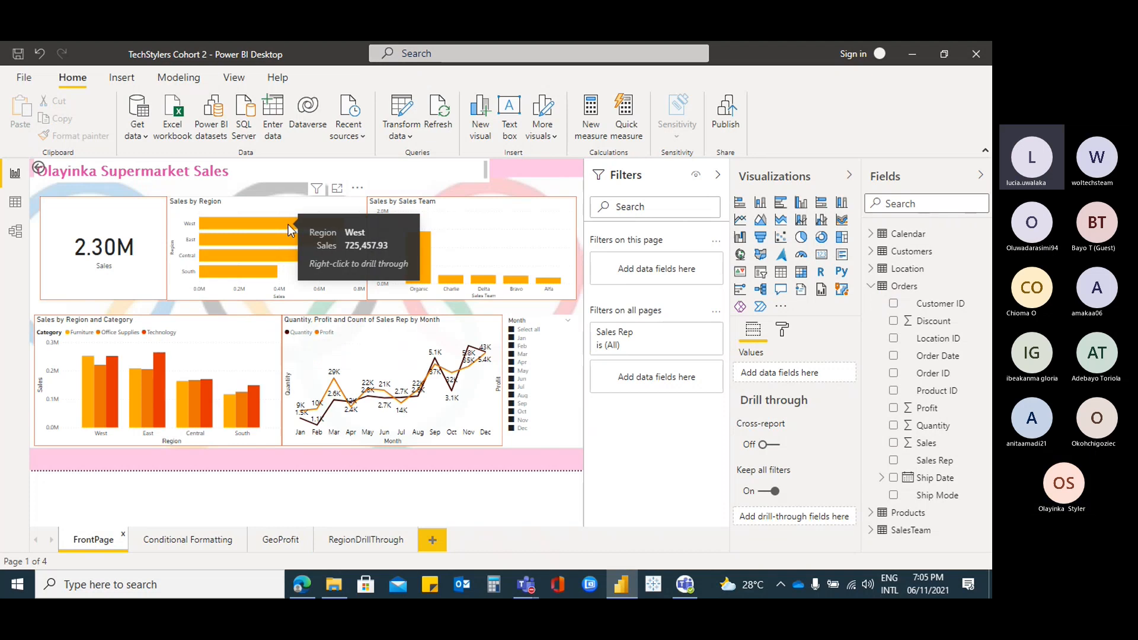
pyautogui.rightClick(289, 224)
pyautogui.moveTo(335, 236)
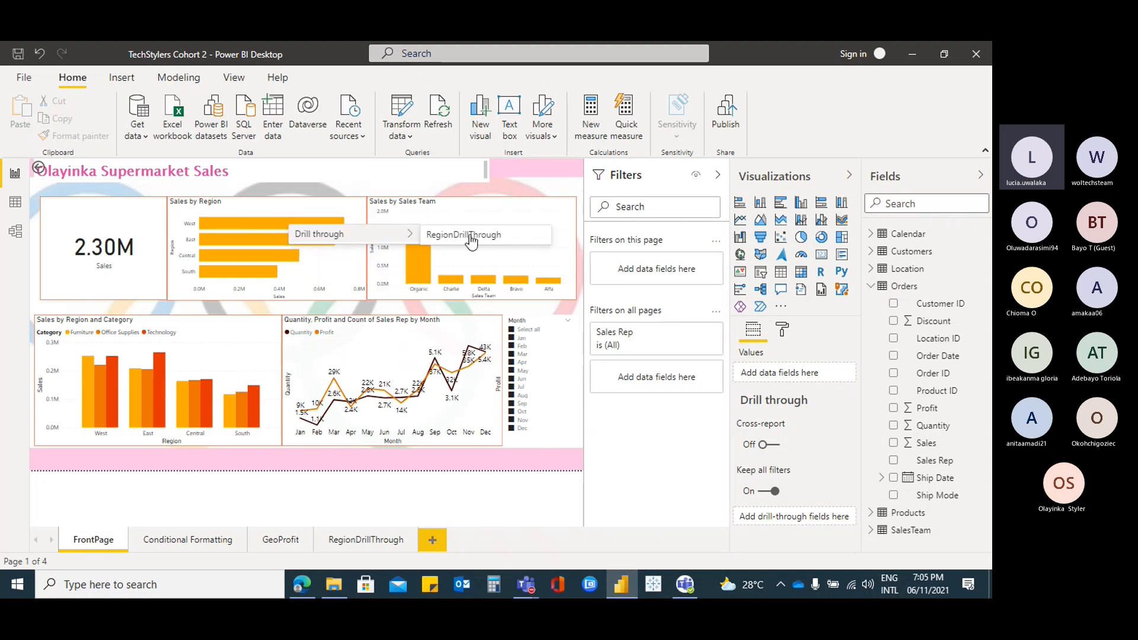
pyautogui.click(501, 234)
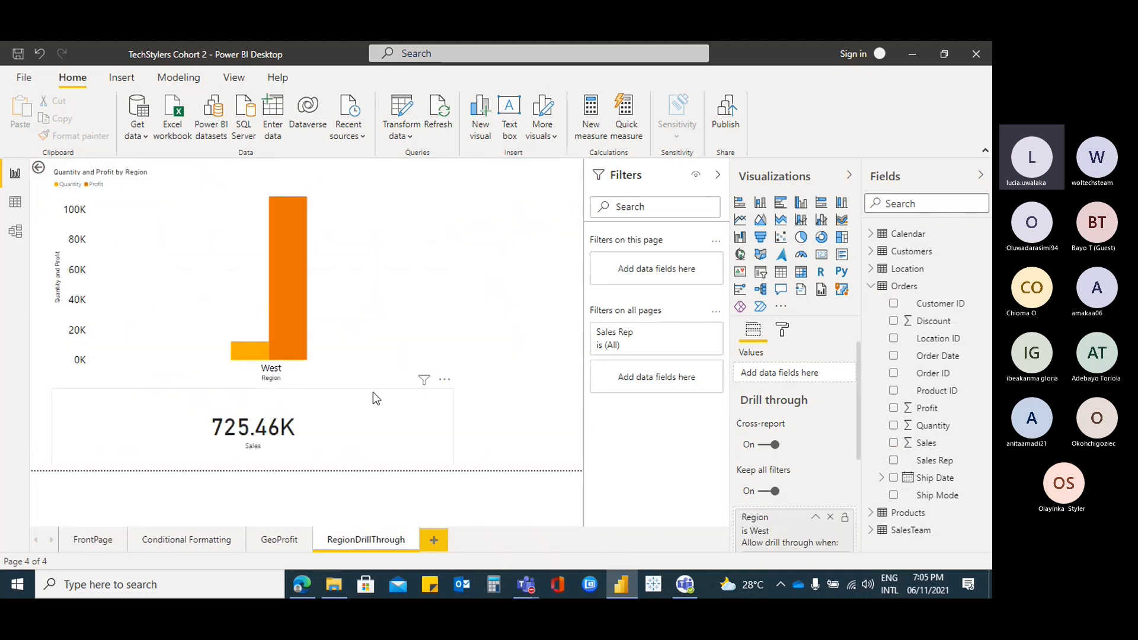
pyautogui.click(355, 428)
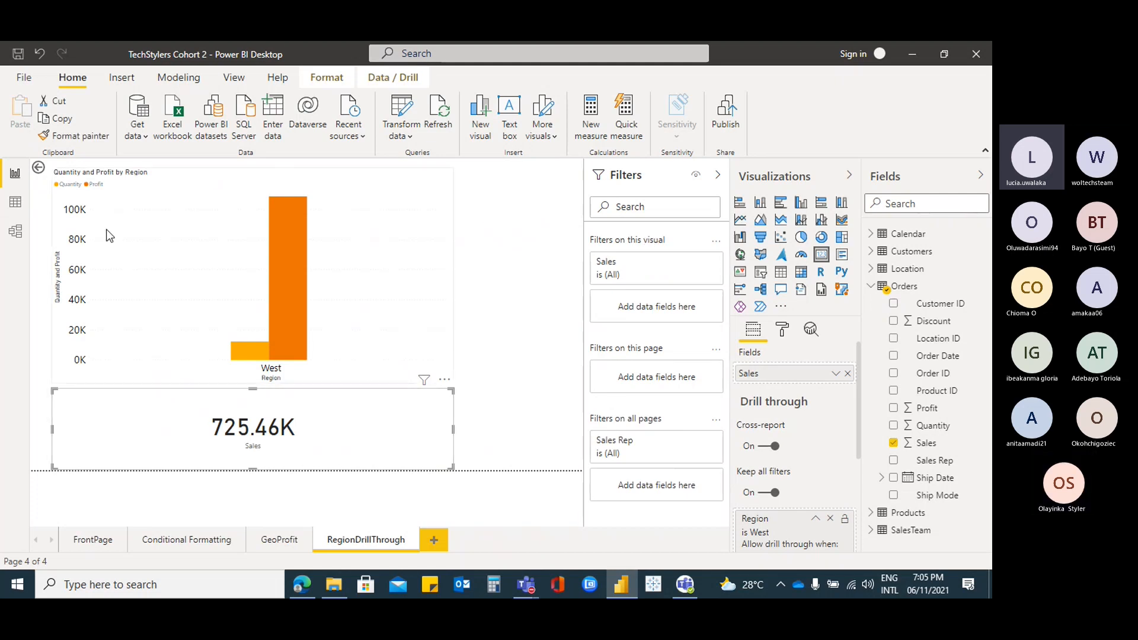
pyautogui.click(16, 231)
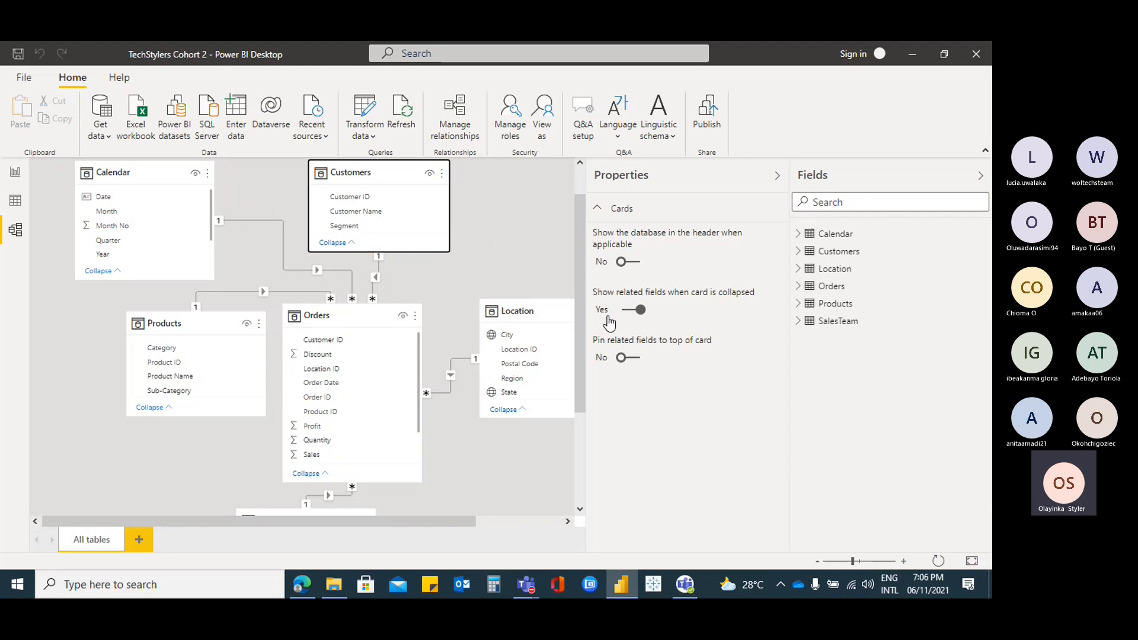
# Collapse the Properties pane and make the Customers table box taller in the diagram
pyautogui.click(777, 176)
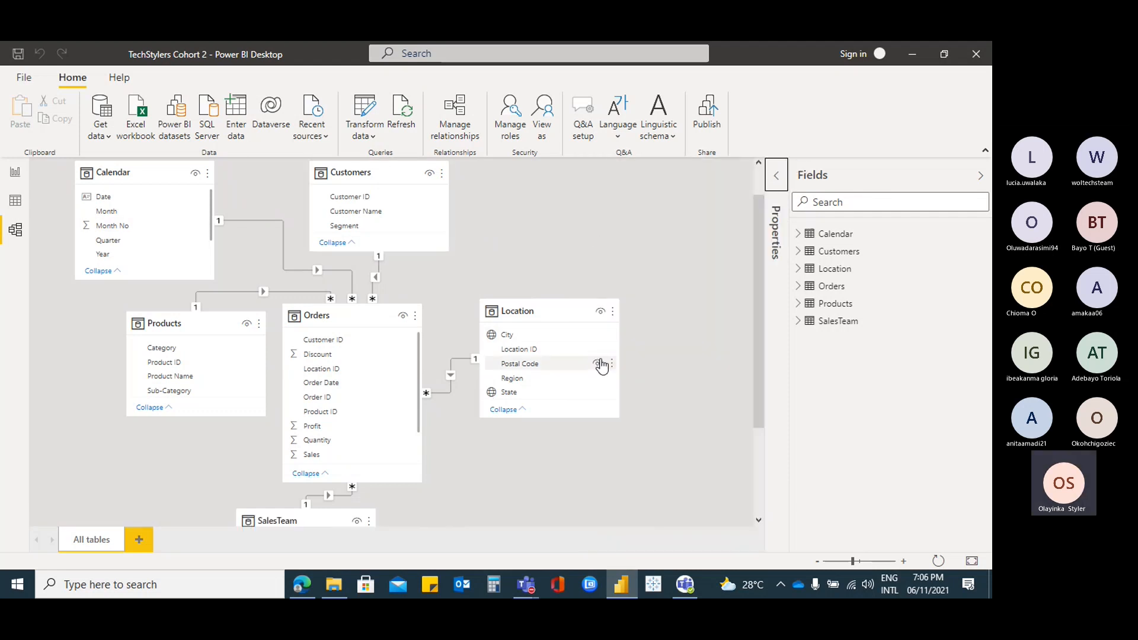
pyautogui.scroll(-2, 601, 371)
pyautogui.scroll(2, 566, 365)
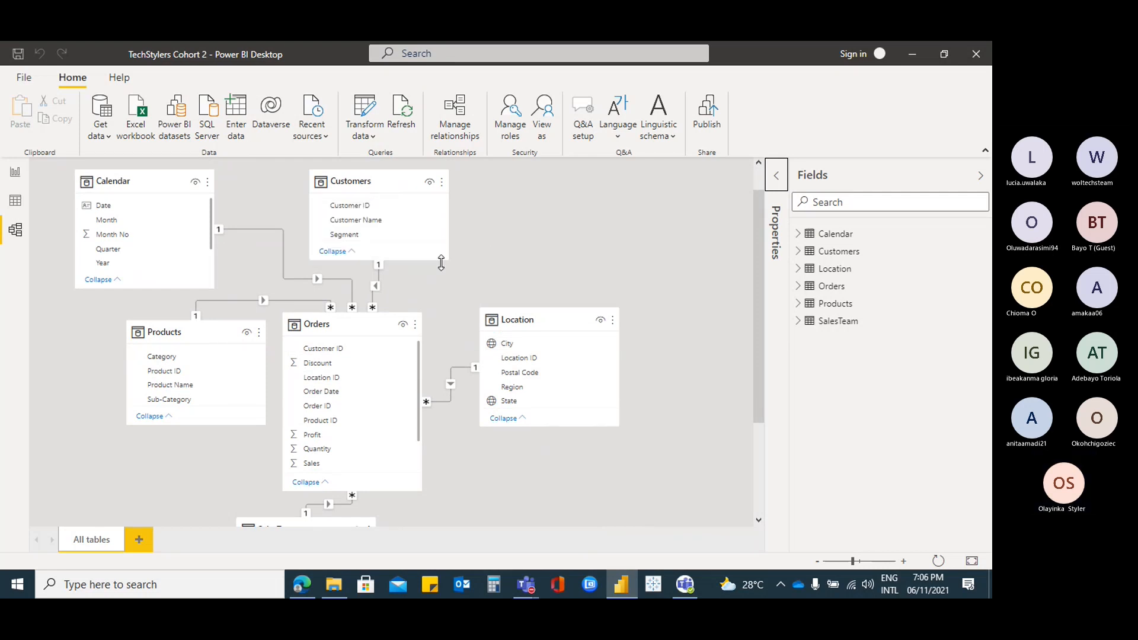
pyautogui.moveTo(445, 258); pyautogui.dragTo(448, 283)
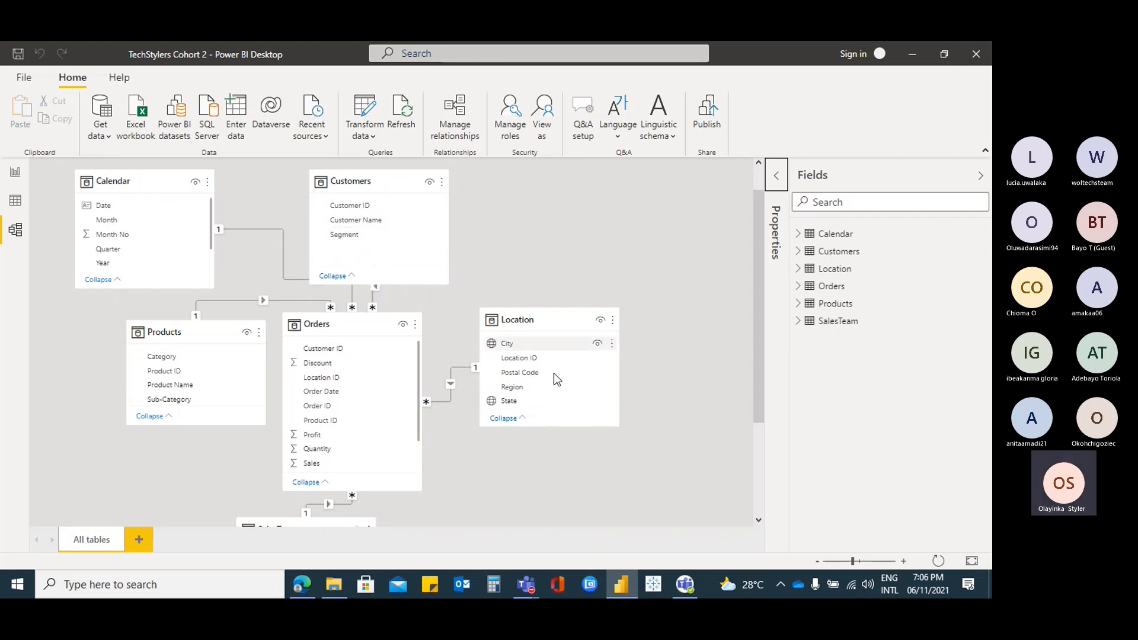
pyautogui.click(615, 425)
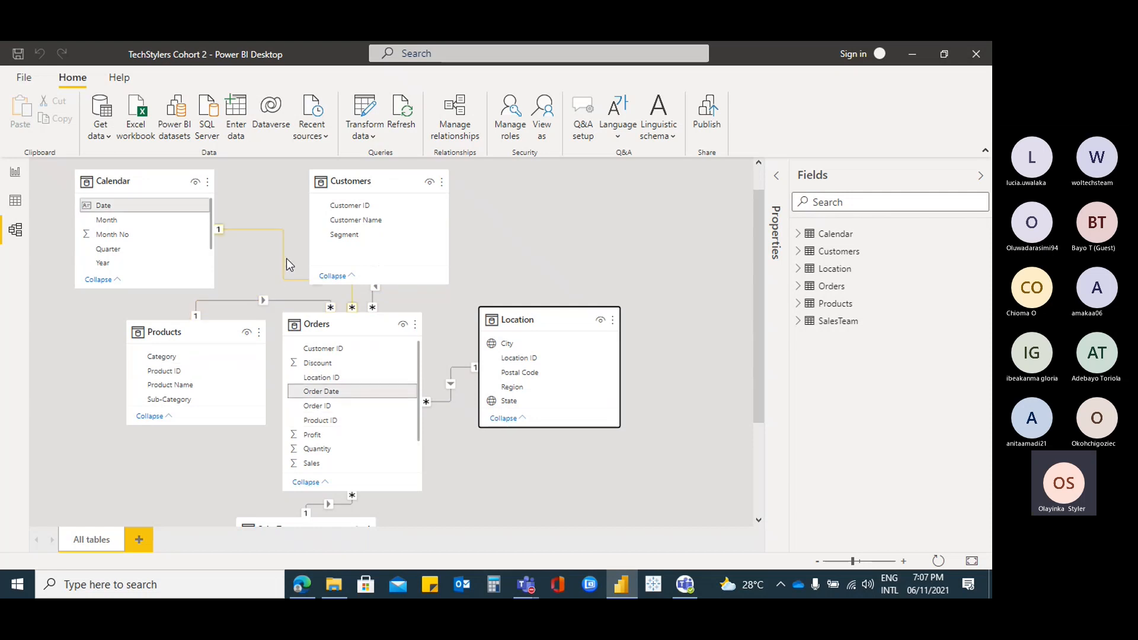
# Return to the RegionDrillThrough report page showing West's 725.46K Sales card
pyautogui.scroll(-3, 450, 386)
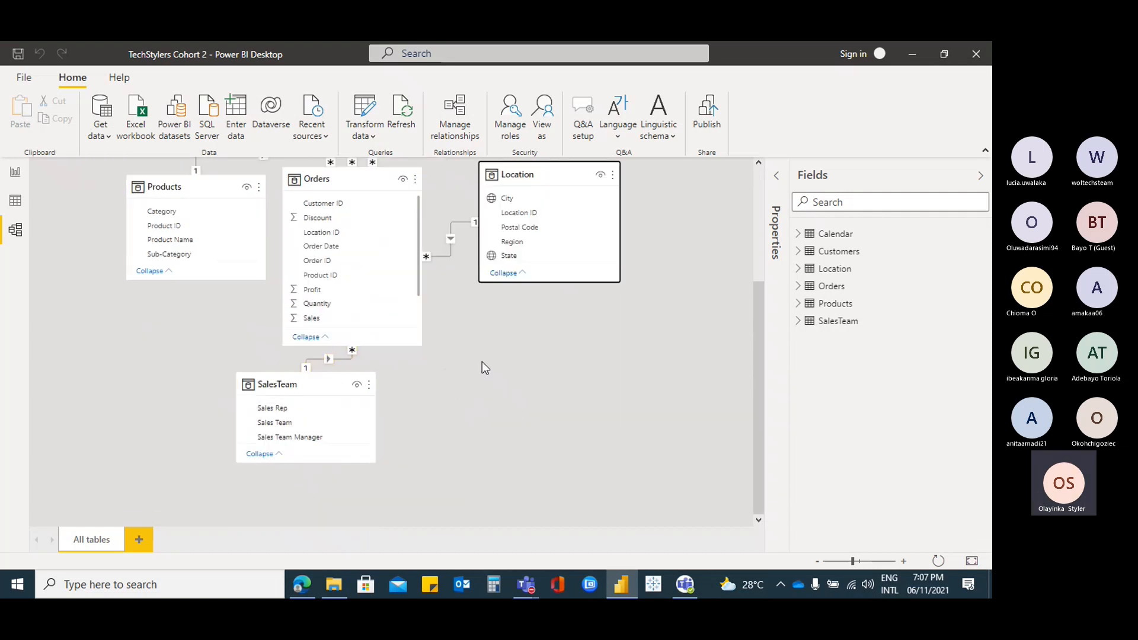
pyautogui.scroll(3, 461, 338)
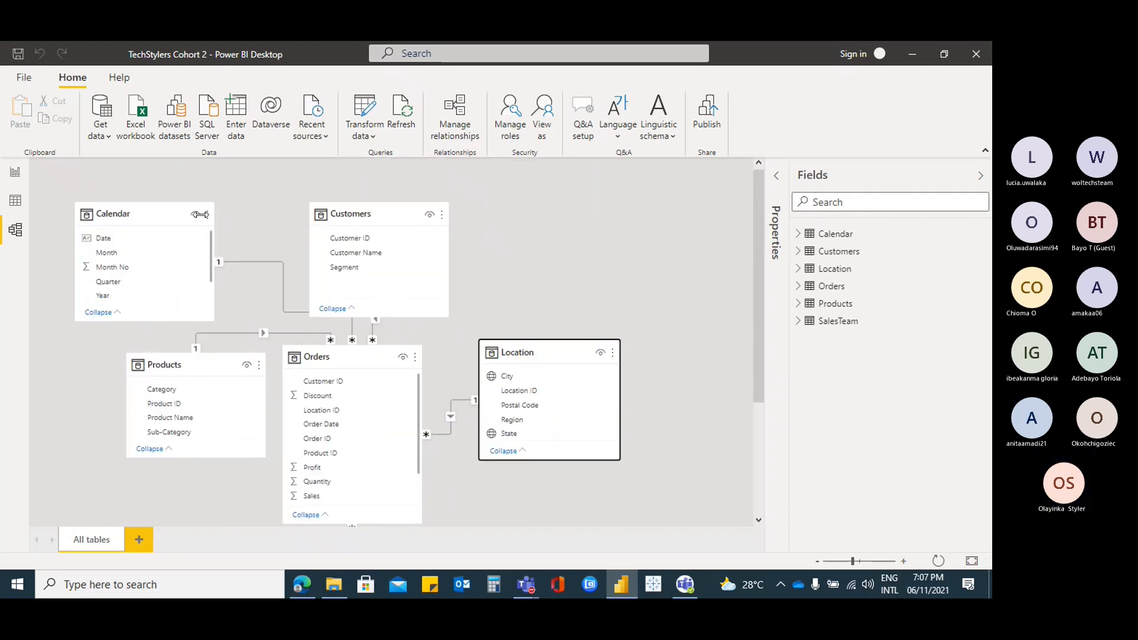
pyautogui.click(14, 174)
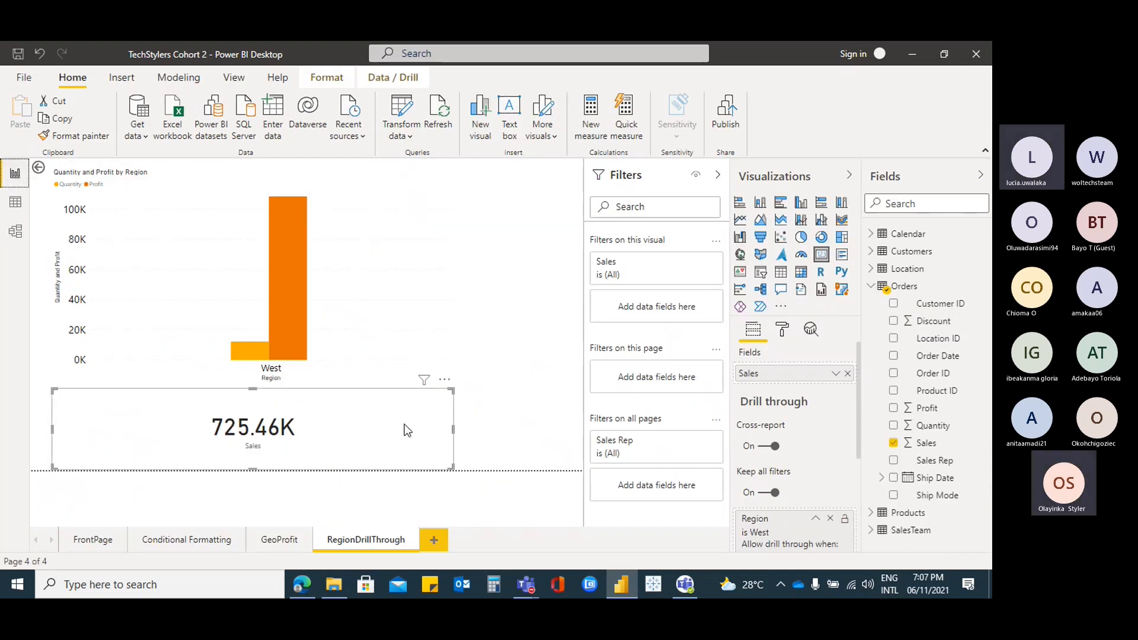
# Go to FrontPage, bring up the Teams meeting window, then minimise it
pyautogui.click(84, 539)
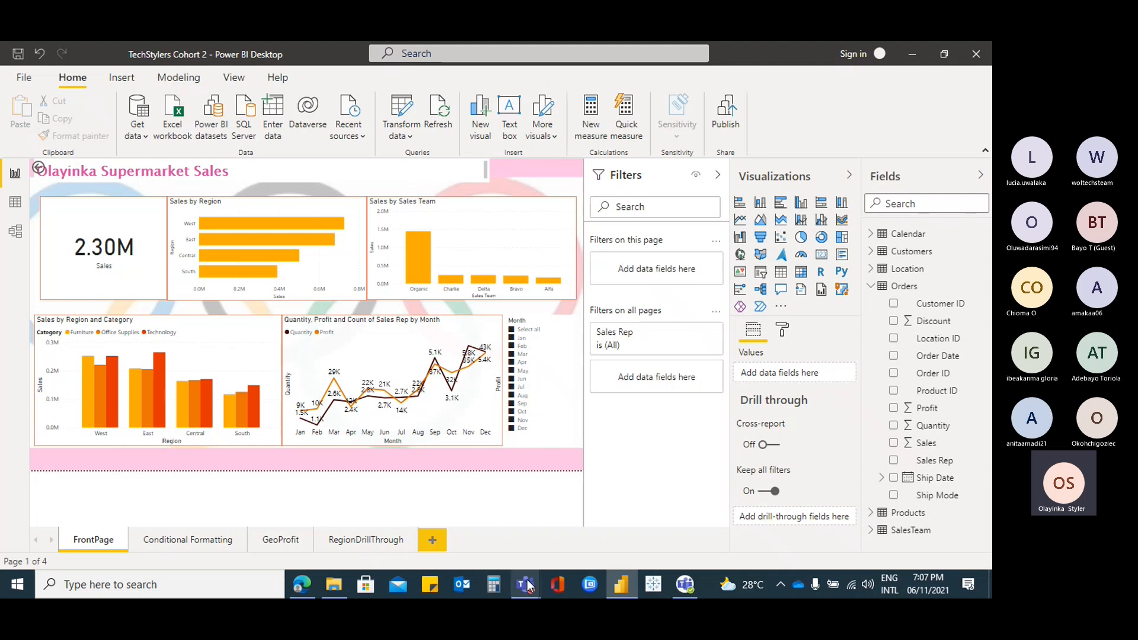
pyautogui.moveTo(527, 590)
pyautogui.click(522, 526)
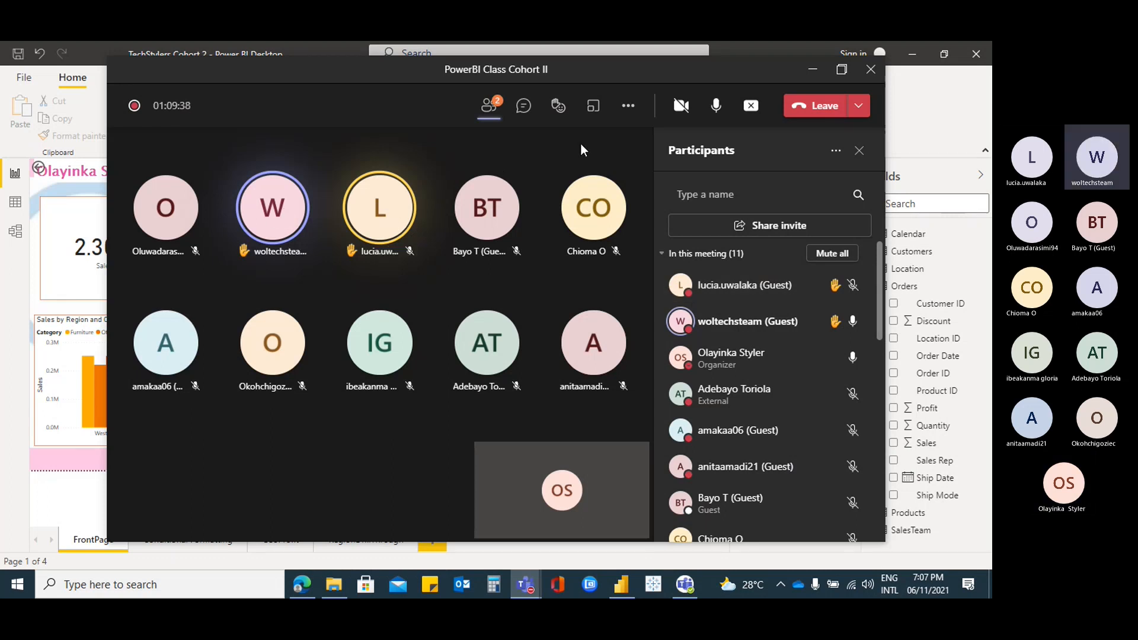
pyautogui.click(812, 72)
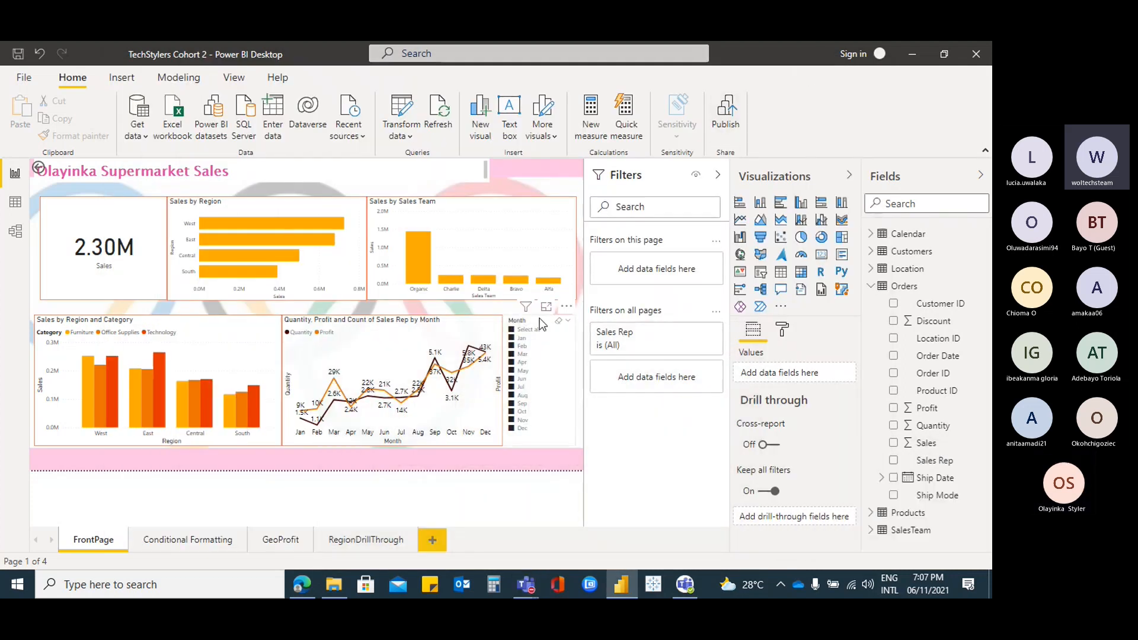
# Select the Month slicer, collapse the Filters and Visualizations panes, and open RegionDrillThrough
pyautogui.click(536, 323)
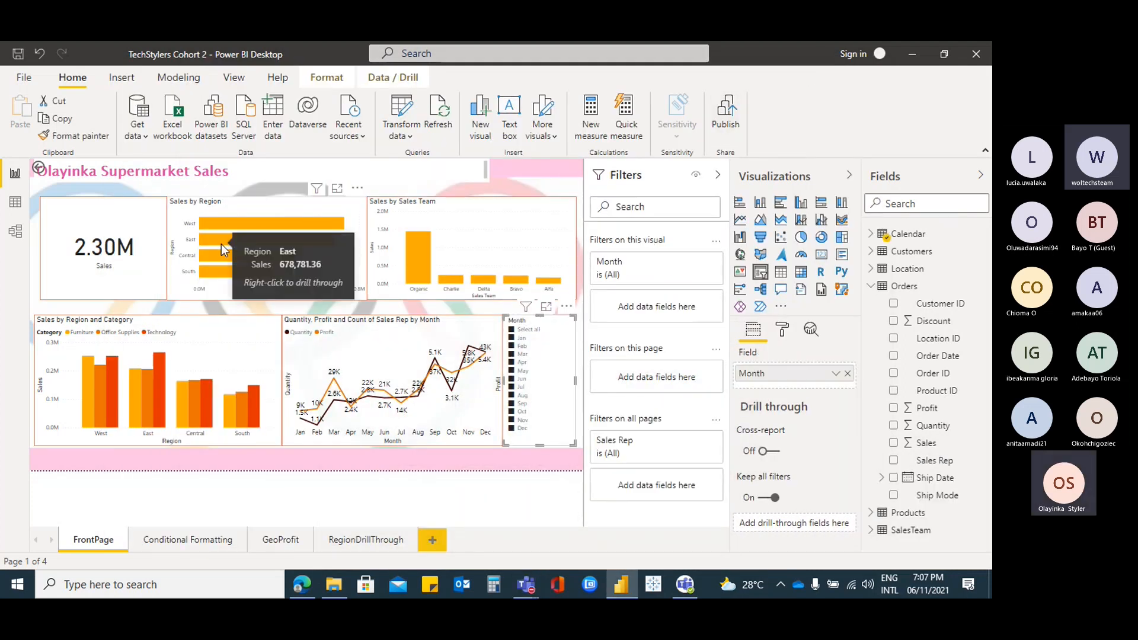
pyautogui.click(718, 175)
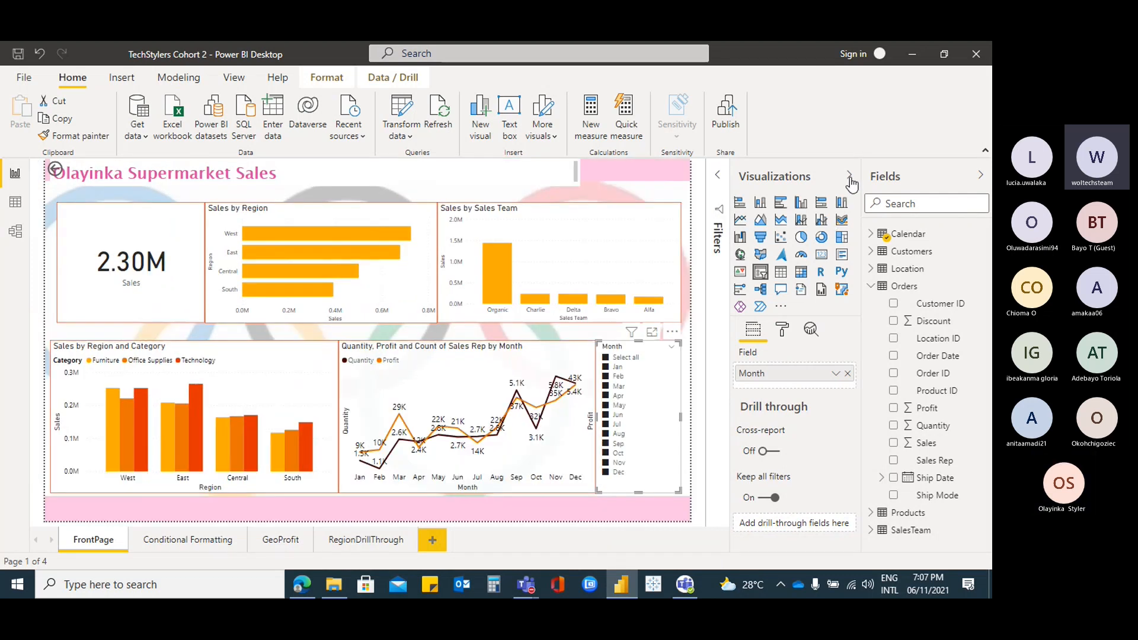
pyautogui.click(850, 178)
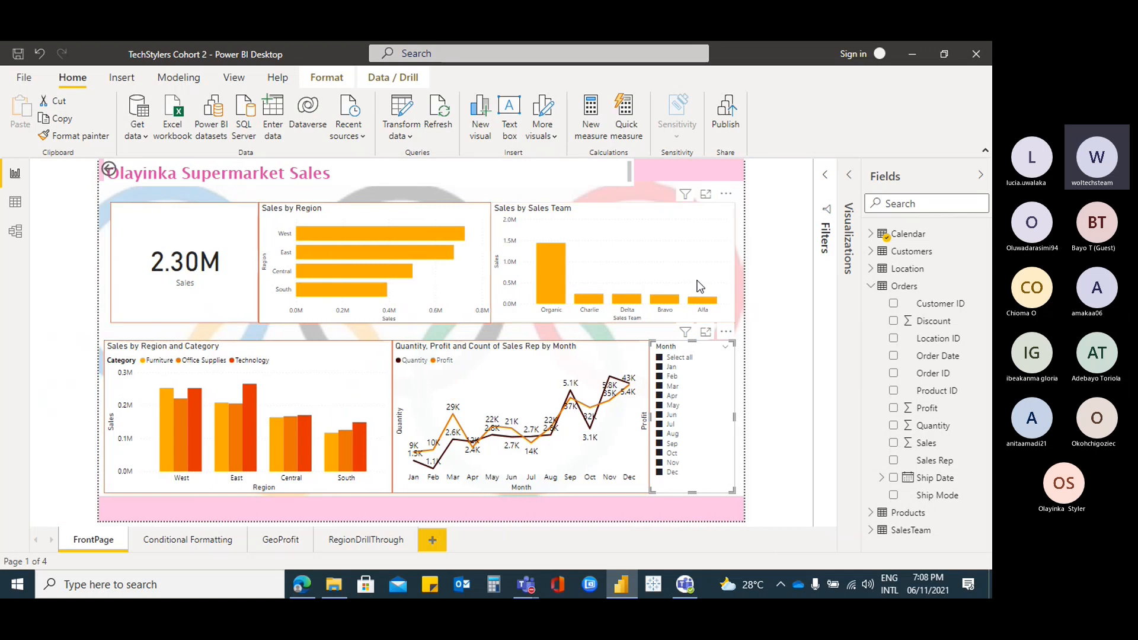
pyautogui.click(366, 539)
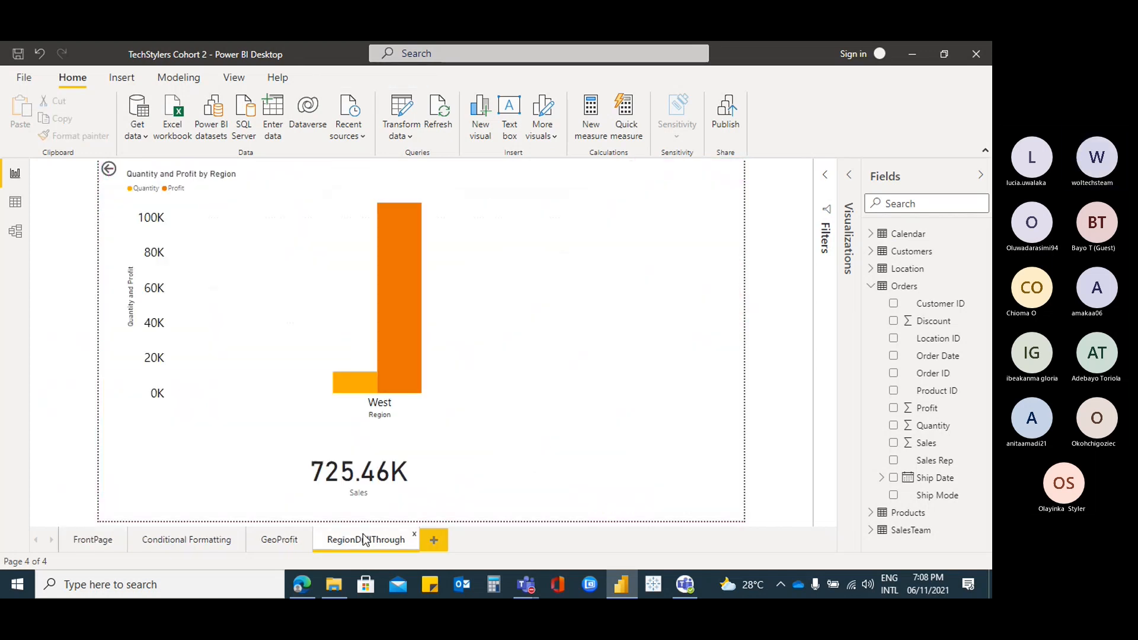
# Expand both panes and inspect the Sales card and Quantity and Profit by Region chart
pyautogui.click(848, 178)
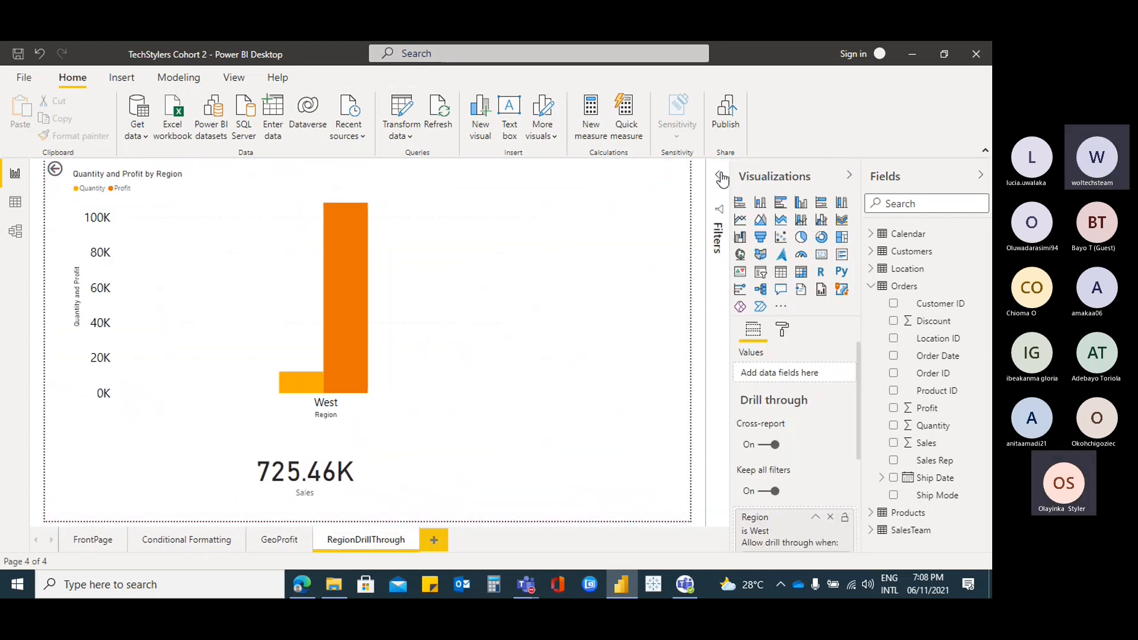
pyautogui.click(725, 177)
pyautogui.click(382, 418)
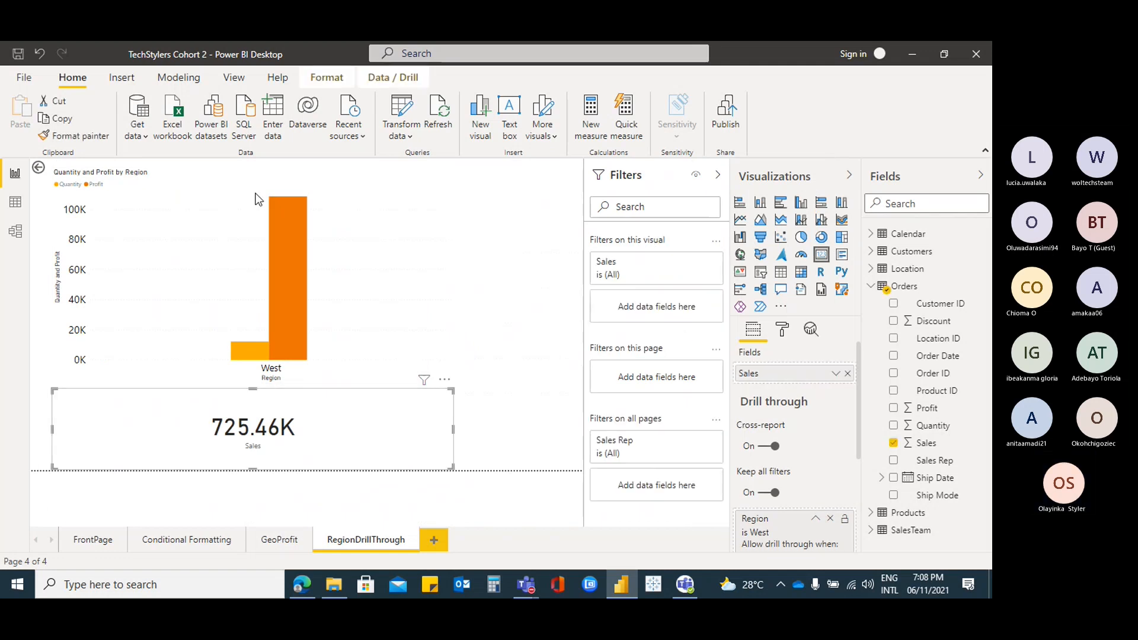
pyautogui.click(385, 186)
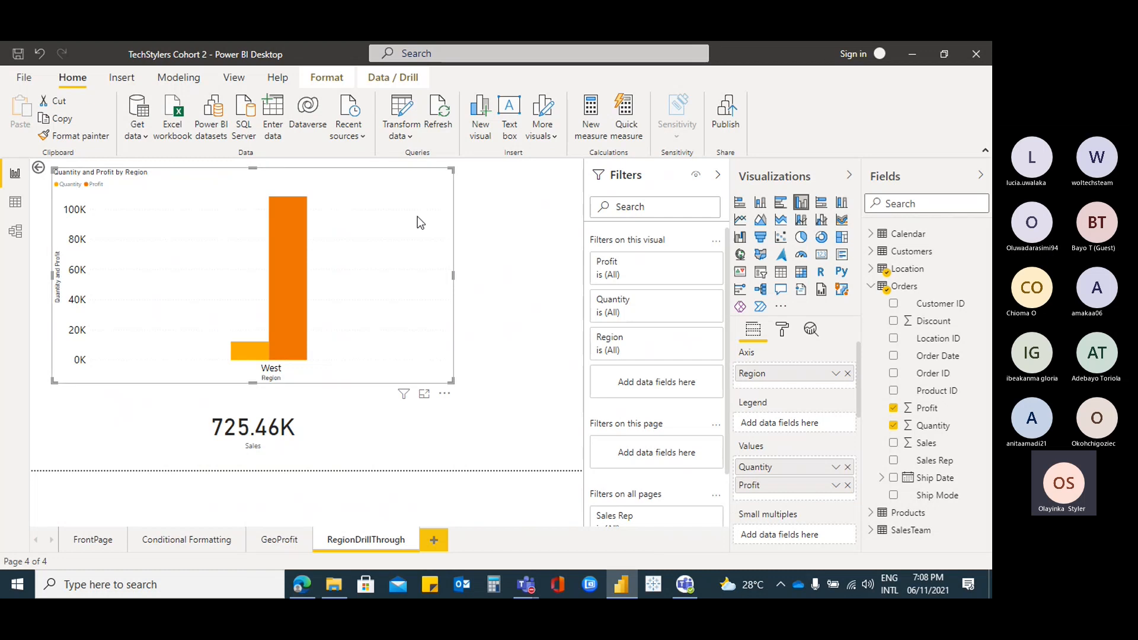
pyautogui.click(408, 434)
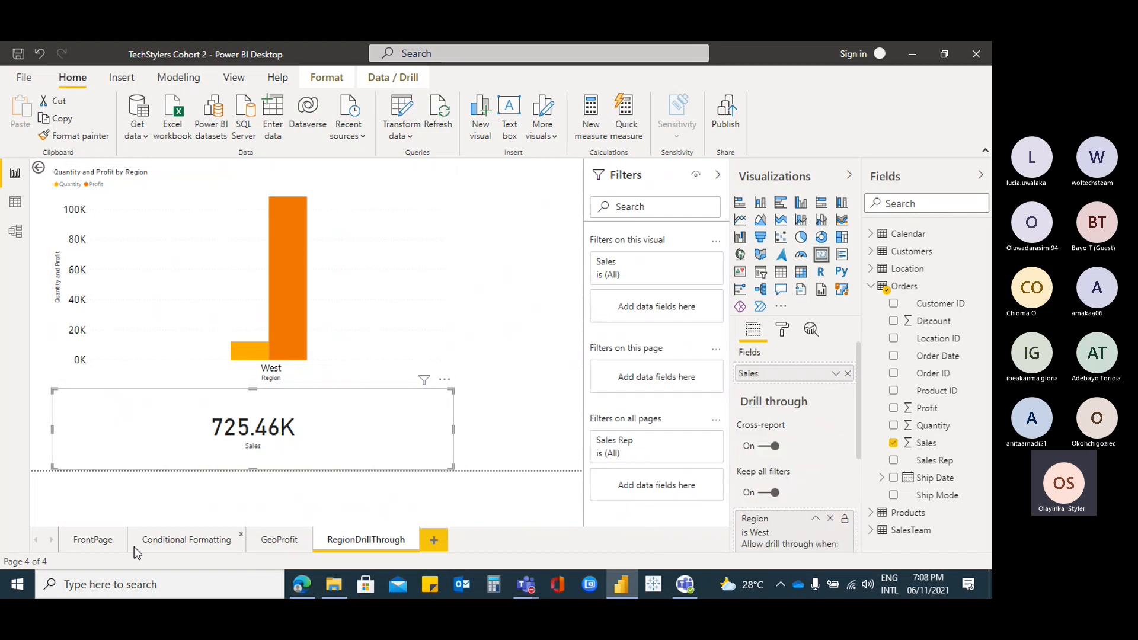
# Visit FrontPage and come back to RegionDrillThrough, still filtered to West
pyautogui.click(95, 541)
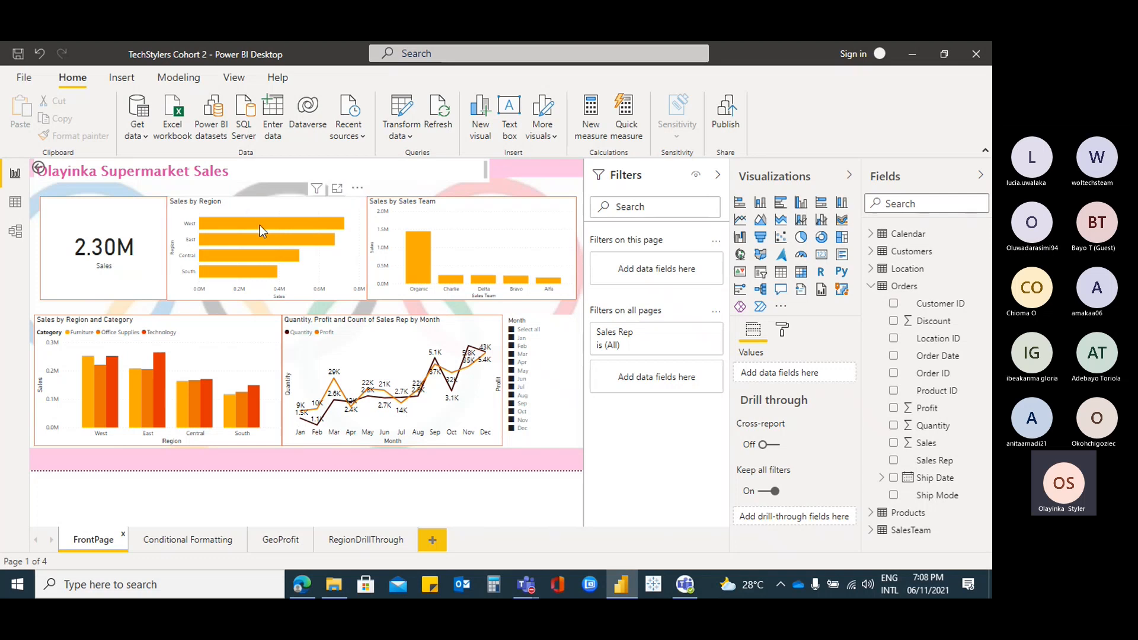
pyautogui.moveTo(259, 226)
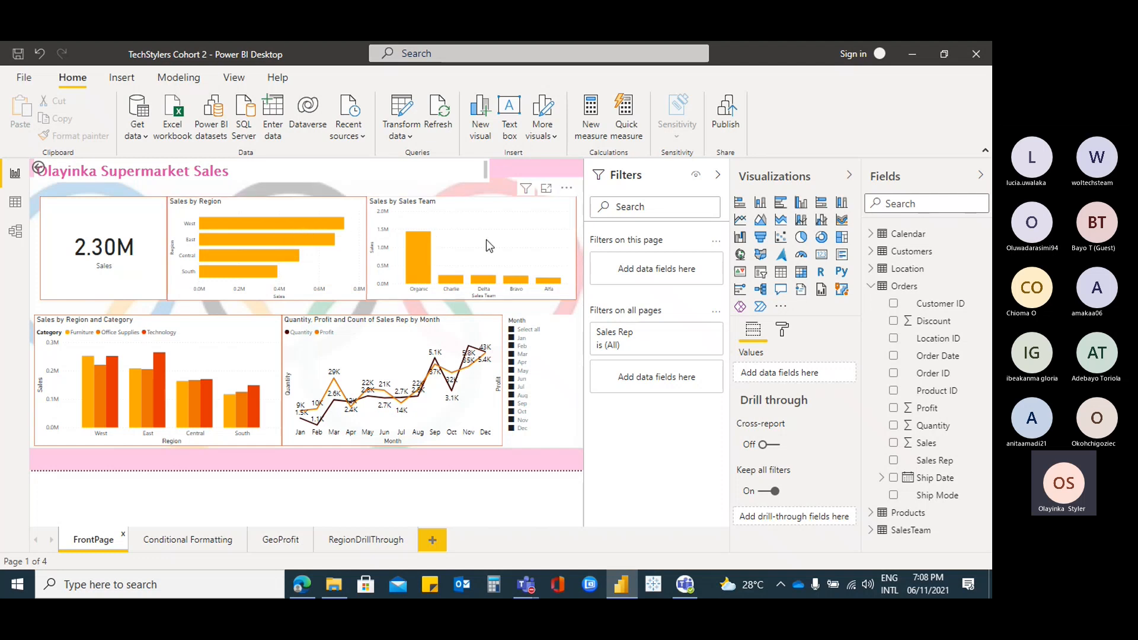
pyautogui.click(369, 541)
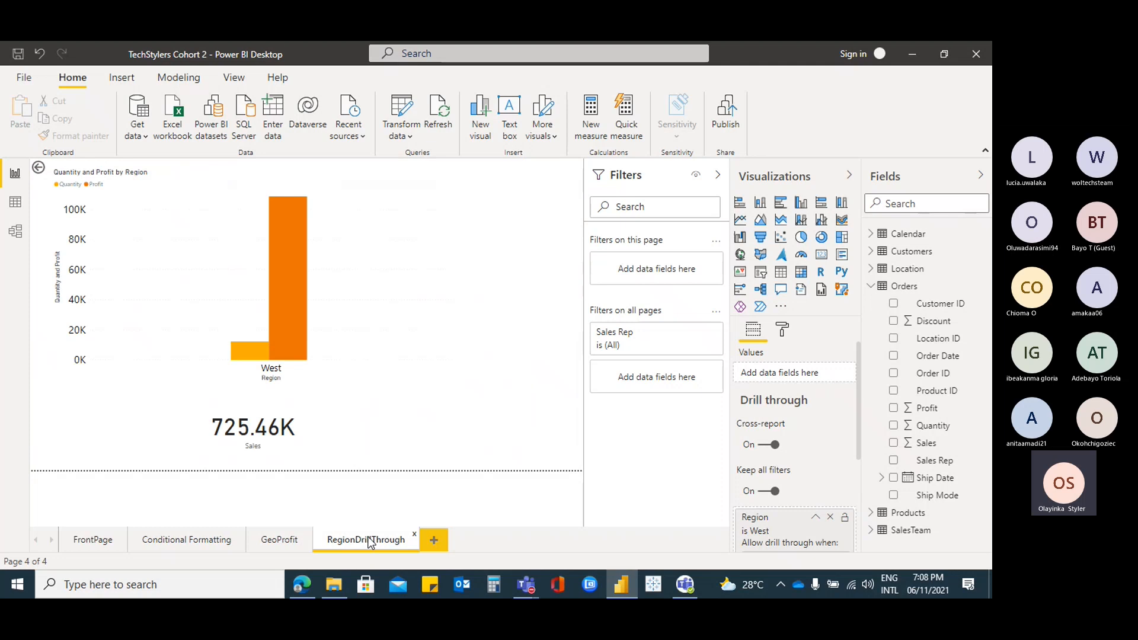
# Remove Region from RegionDrillThrough's Drill through well so the Sales card reads 2.30M
pyautogui.click(406, 296)
pyautogui.click(393, 424)
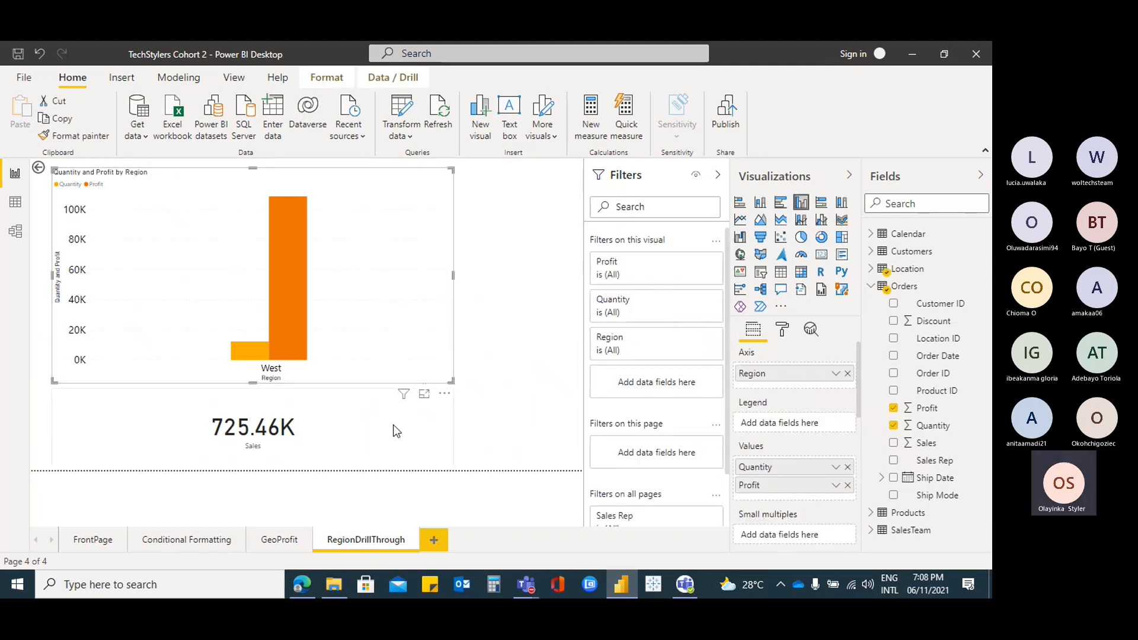
pyautogui.click(415, 286)
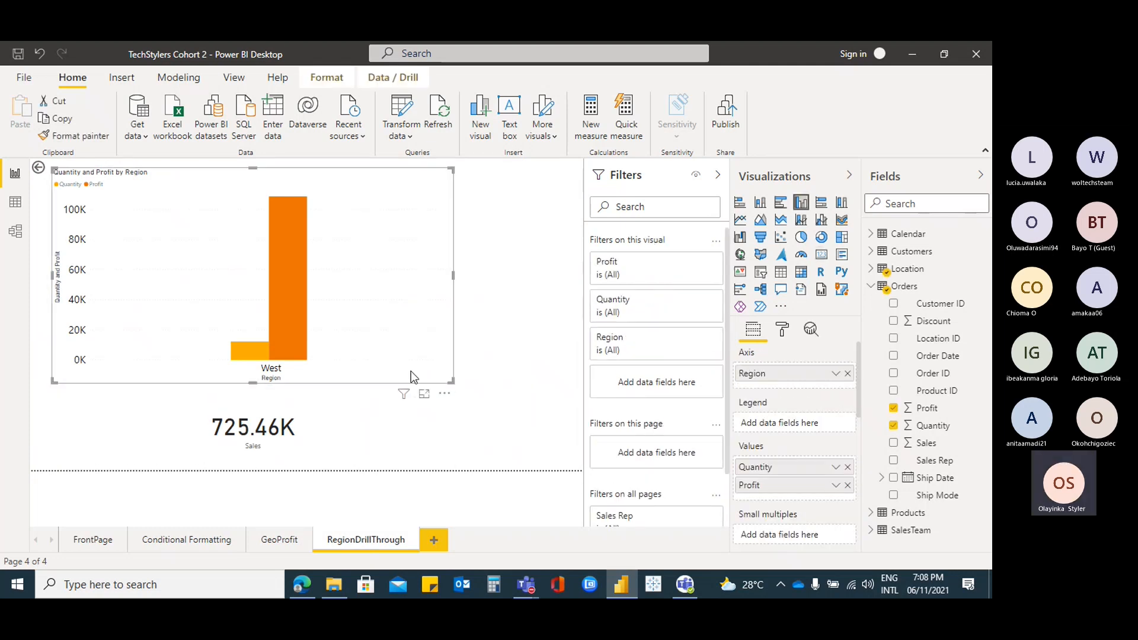
pyautogui.click(412, 435)
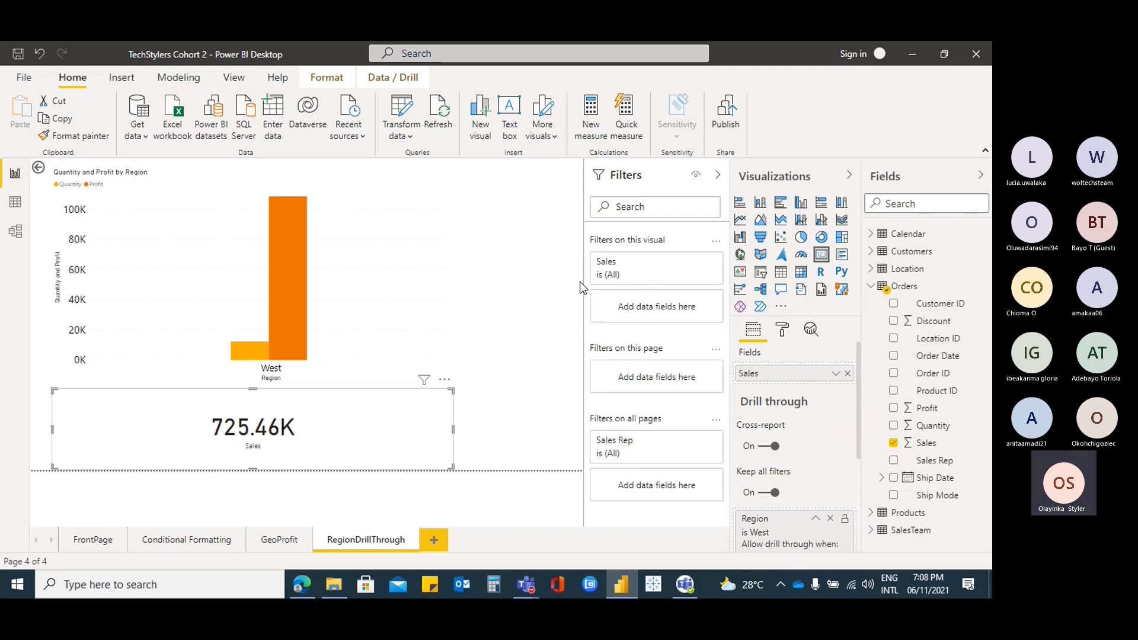
pyautogui.click(398, 205)
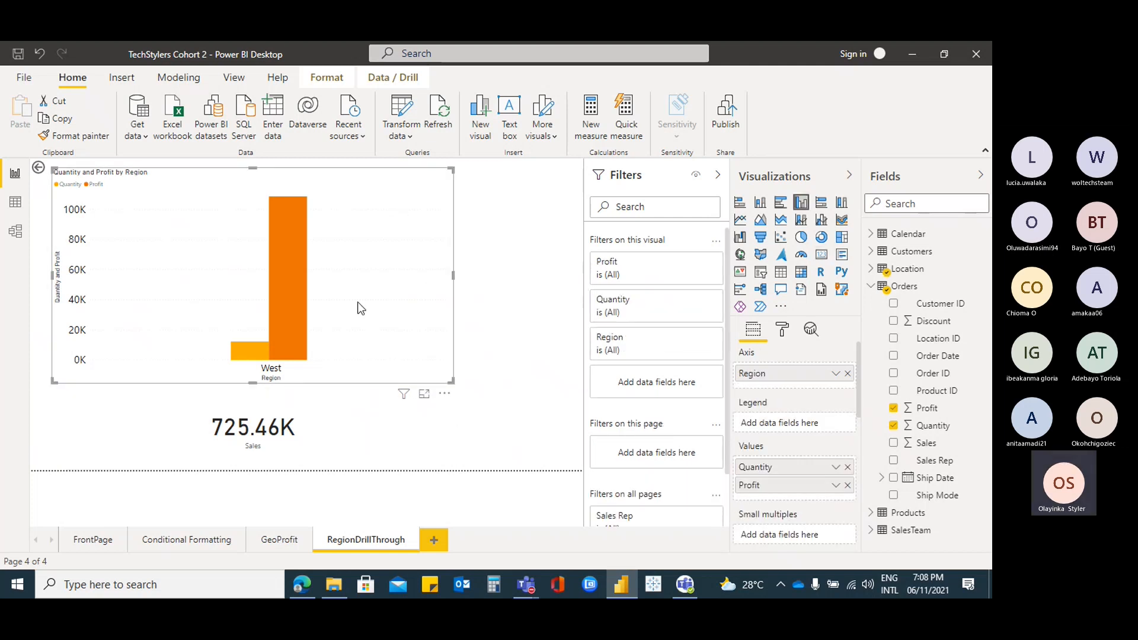
pyautogui.click(362, 430)
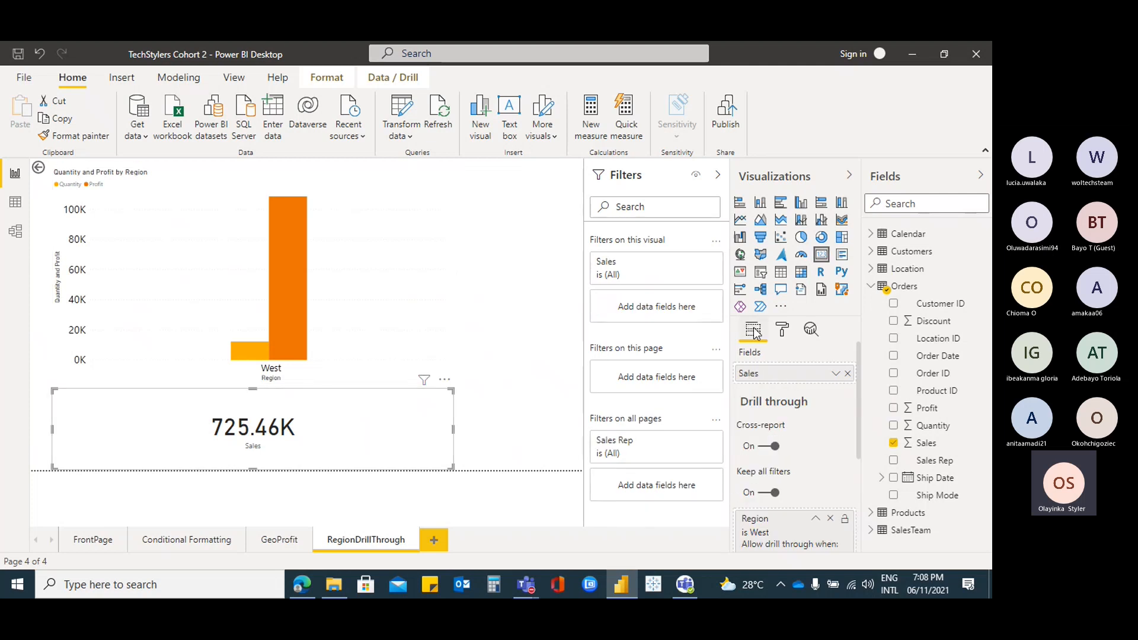
pyautogui.moveTo(860, 364); pyautogui.dragTo(859, 434)
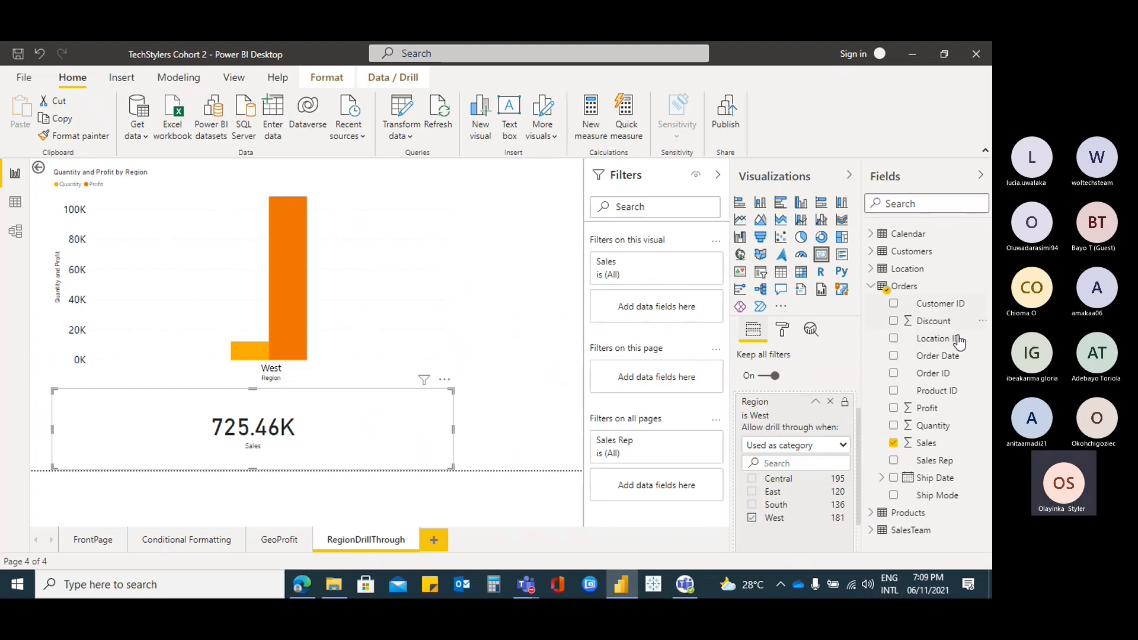
pyautogui.click(830, 402)
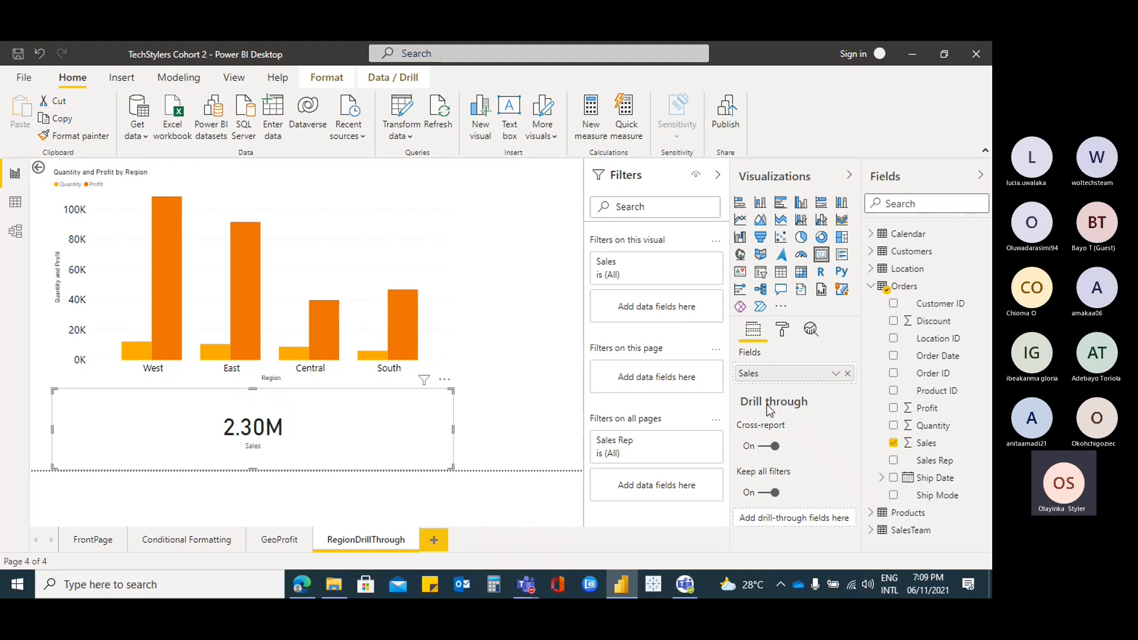
# Add Location's Region as RegionDrillThrough's drill-through field
pyautogui.click(870, 286)
pyautogui.click(871, 269)
pyautogui.moveTo(929, 338); pyautogui.dragTo(817, 518)
pyautogui.scroll(-3, 812, 440)
pyautogui.scroll(3, 814, 439)
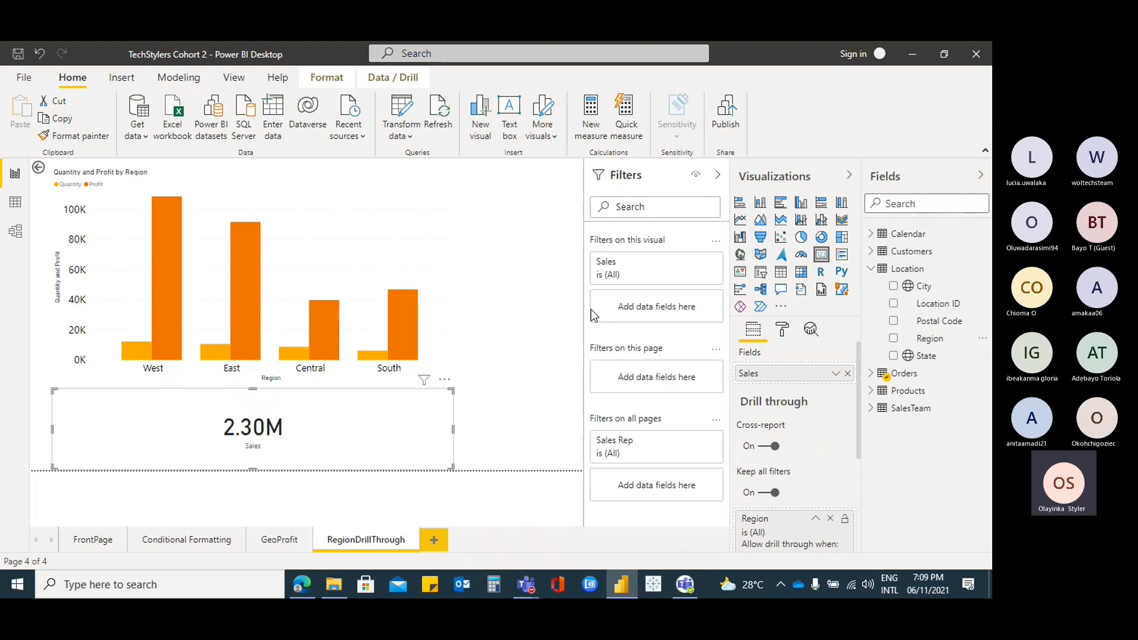
# On FrontPage, drill through from the West bar of Sales by Region to RegionDrillThrough
pyautogui.click(87, 543)
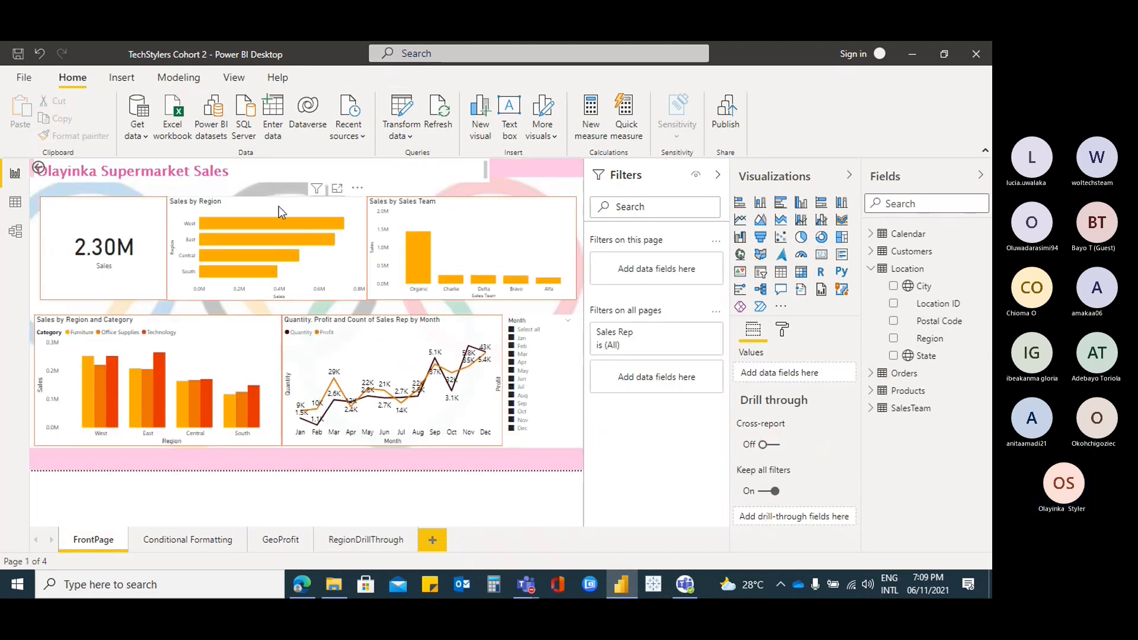
pyautogui.click(279, 211)
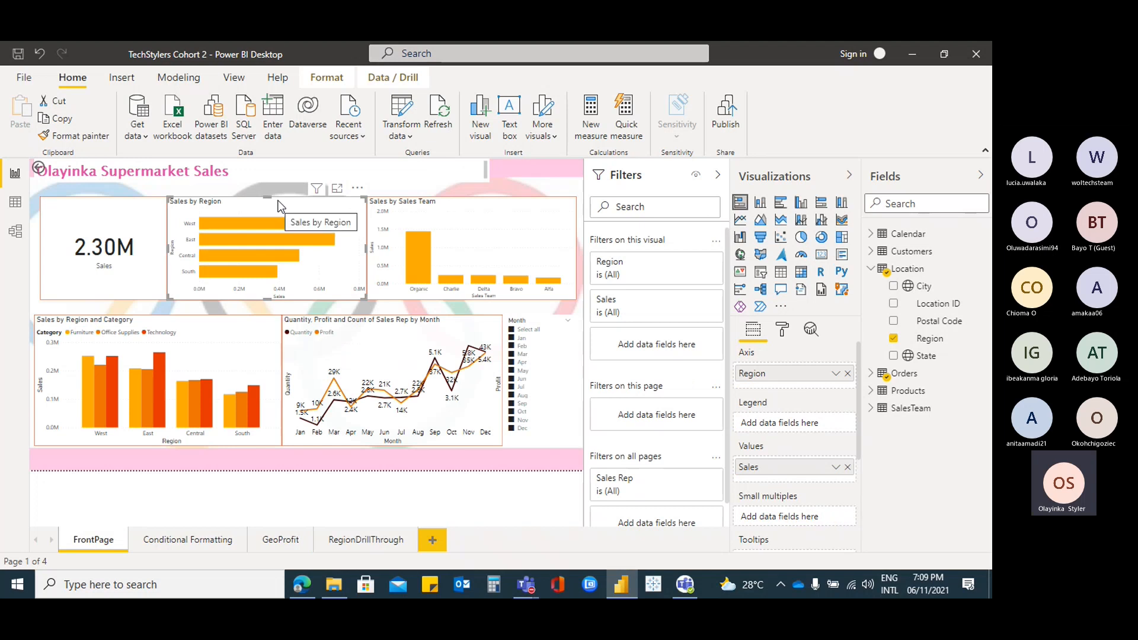
pyautogui.click(382, 79)
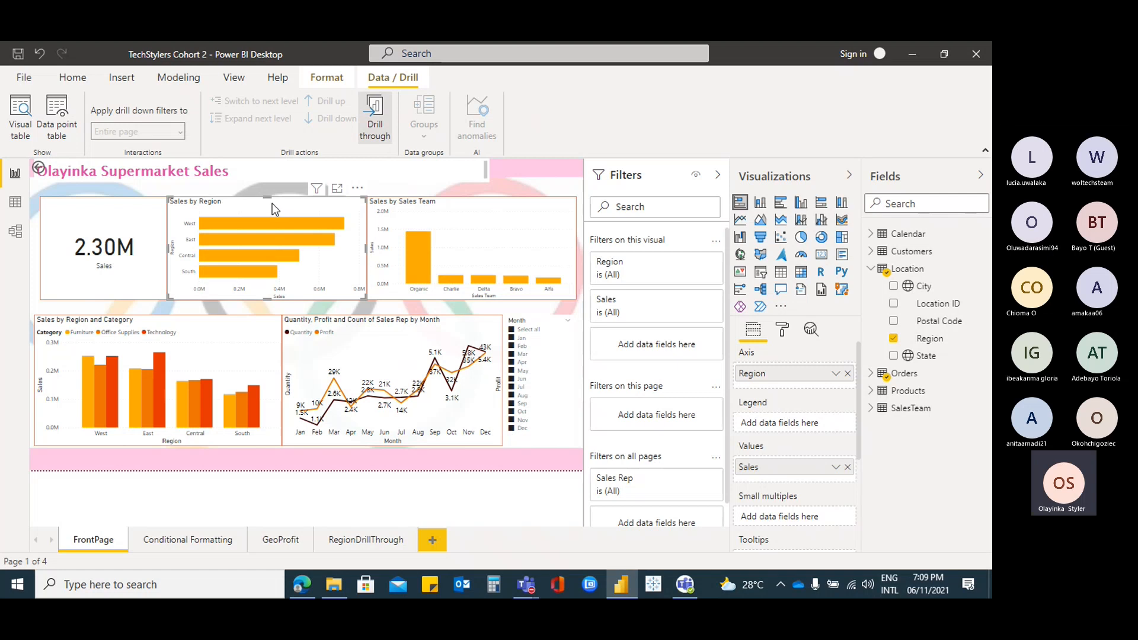
pyautogui.rightClick(304, 222)
pyautogui.moveTo(325, 239)
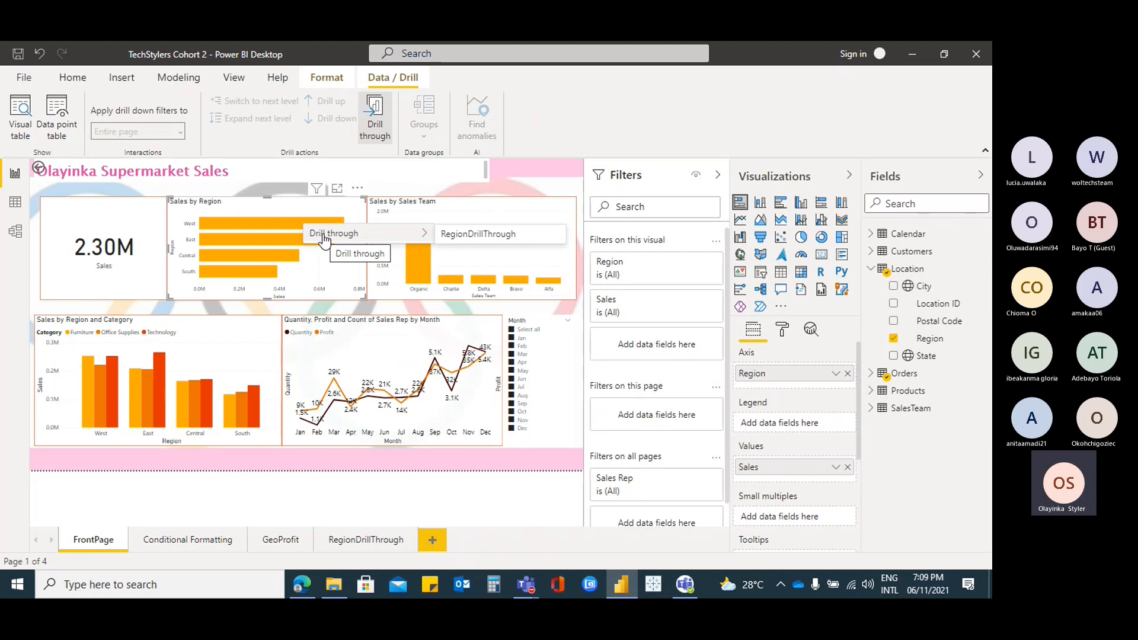
pyautogui.click(512, 241)
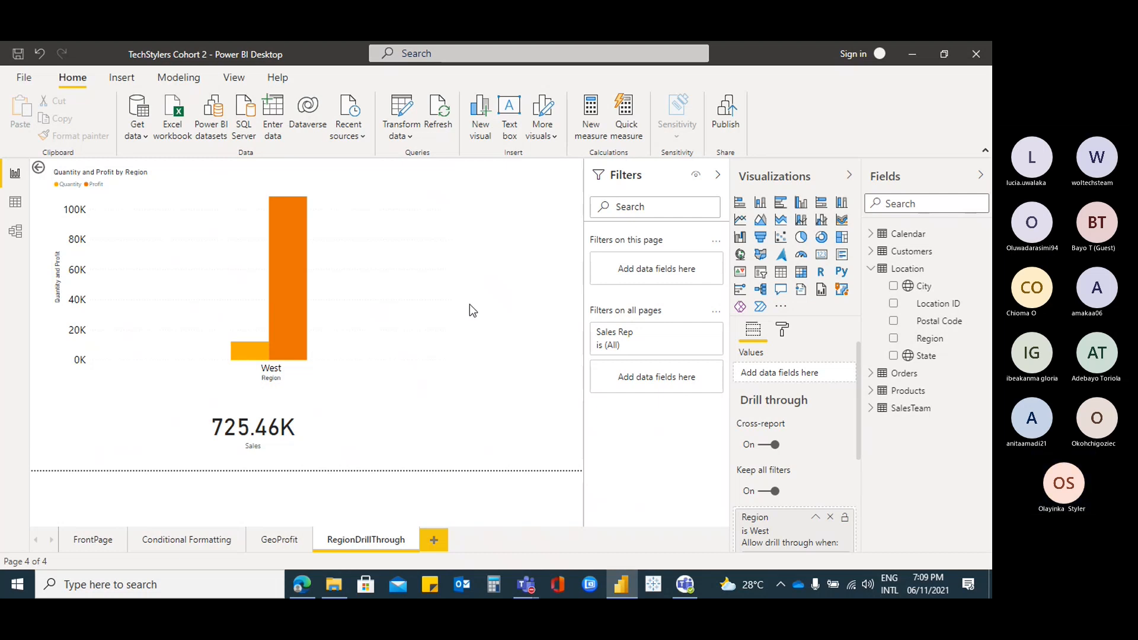
# Drill through to RegionDrillThrough for the East and South bars, returning to FrontPage
pyautogui.click(91, 540)
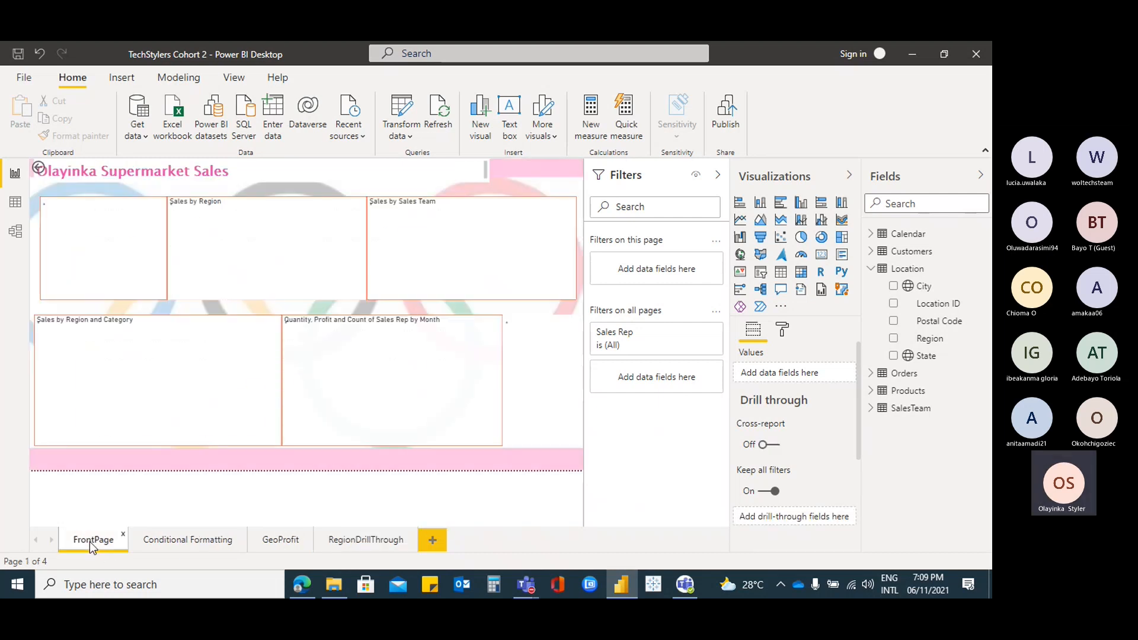
pyautogui.rightClick(265, 241)
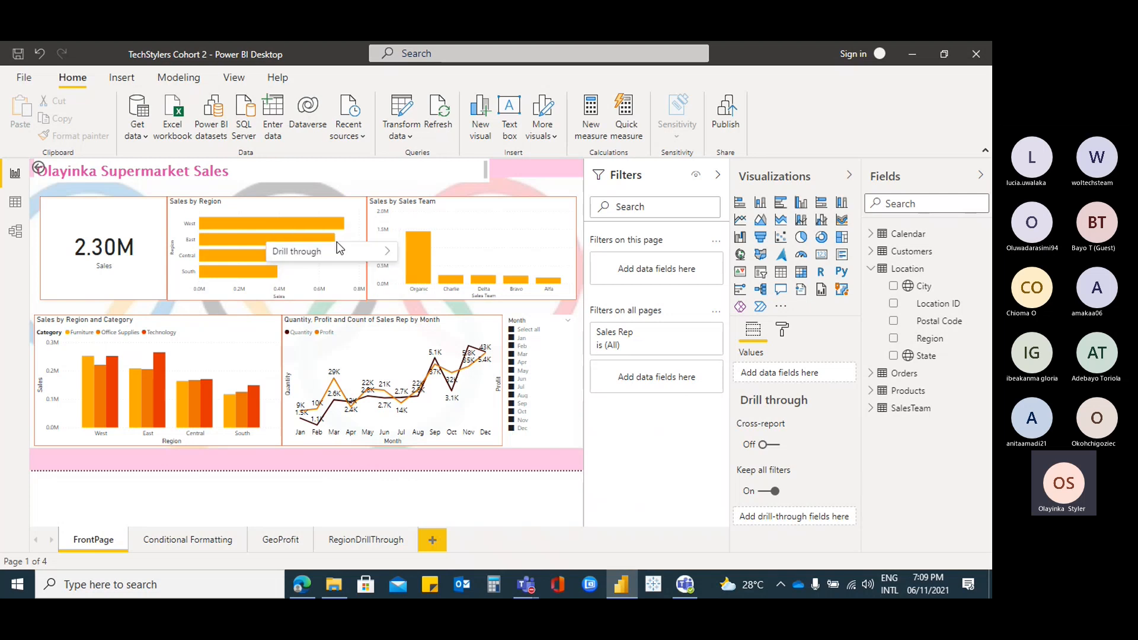
pyautogui.moveTo(348, 252)
pyautogui.click(484, 255)
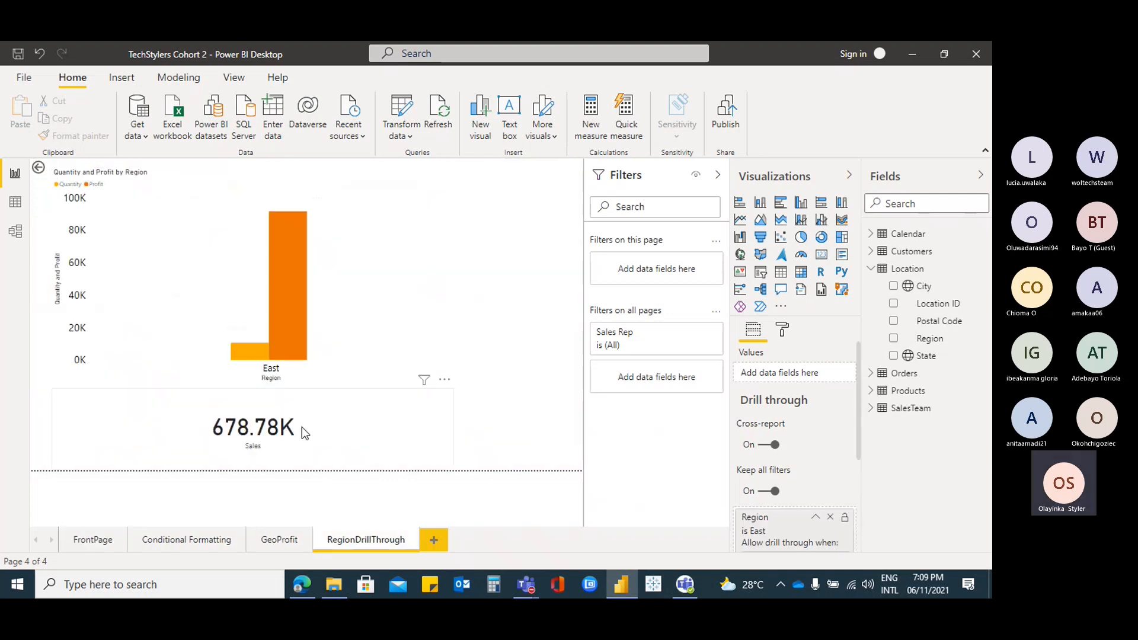
pyautogui.keyDown('ctrl'); pyautogui.click(38, 171); pyautogui.keyUp('ctrl')
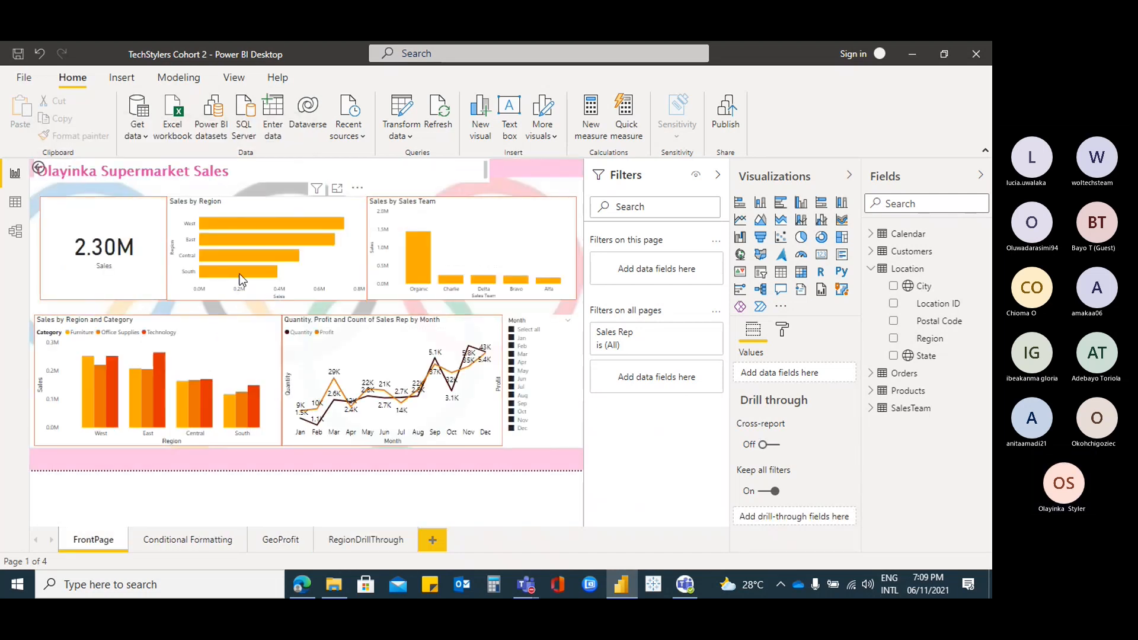
pyautogui.rightClick(240, 275)
pyautogui.moveTo(356, 284)
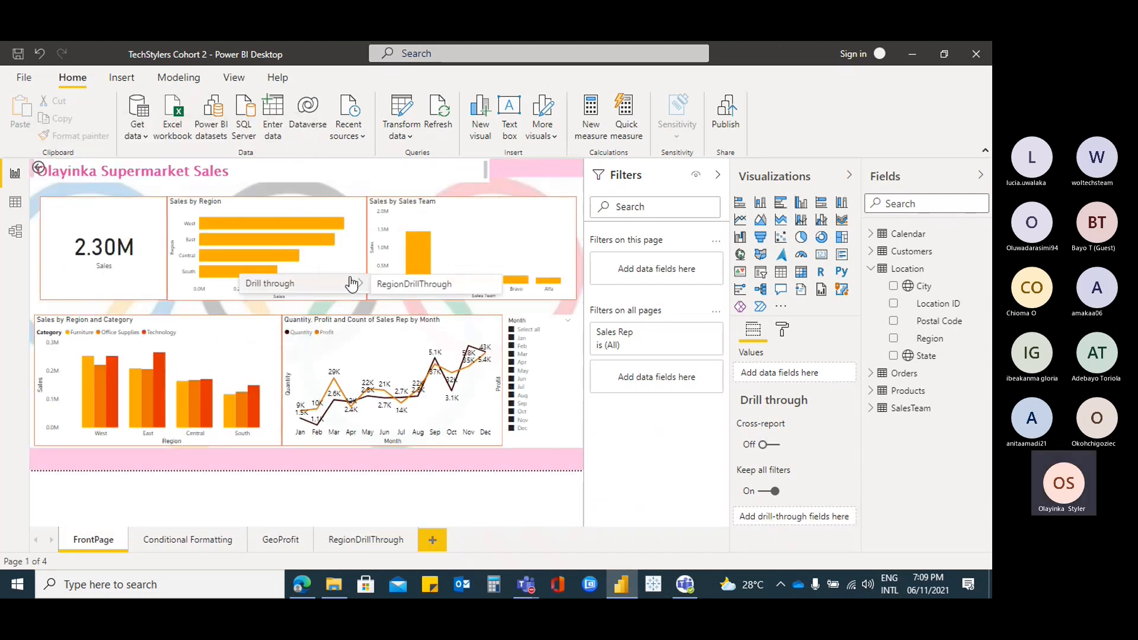
pyautogui.click(461, 287)
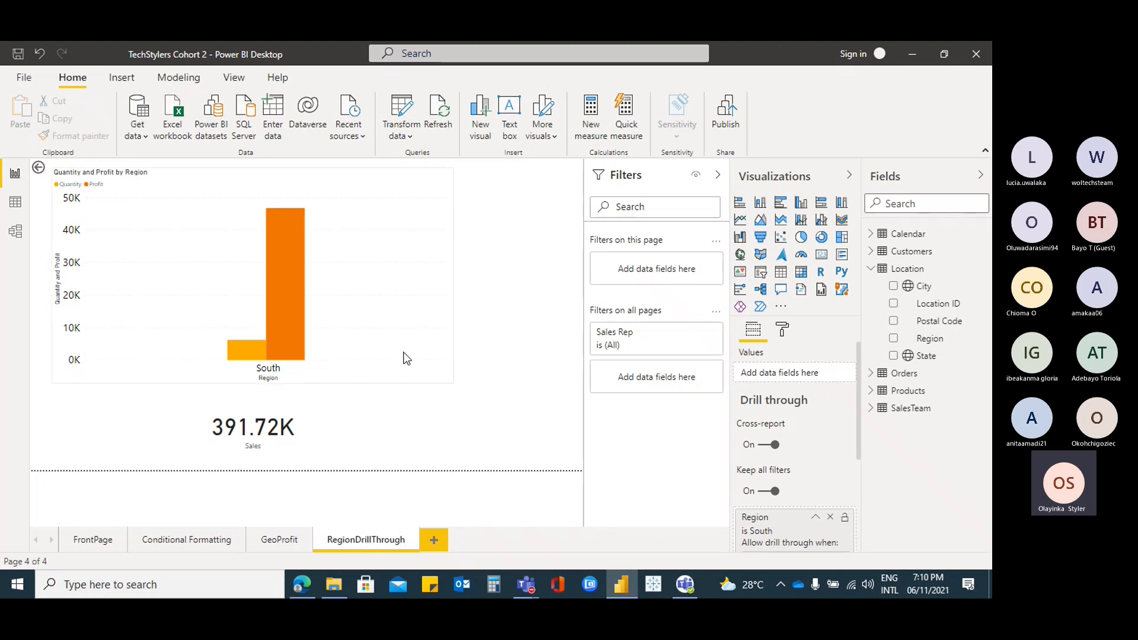
pyautogui.click(84, 541)
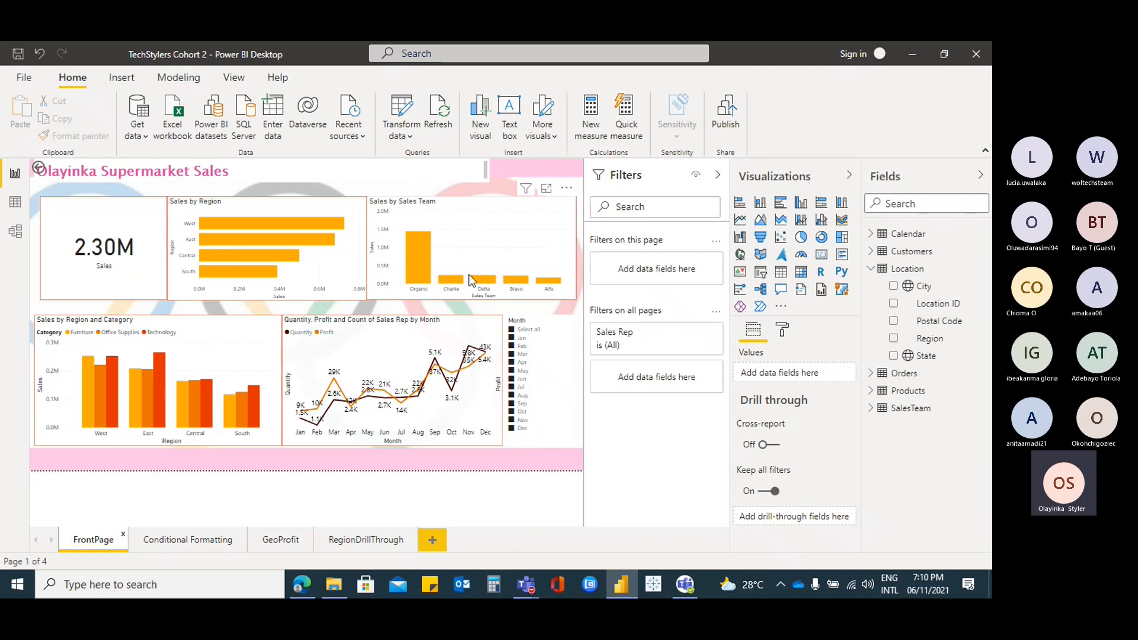
pyautogui.moveTo(482, 284)
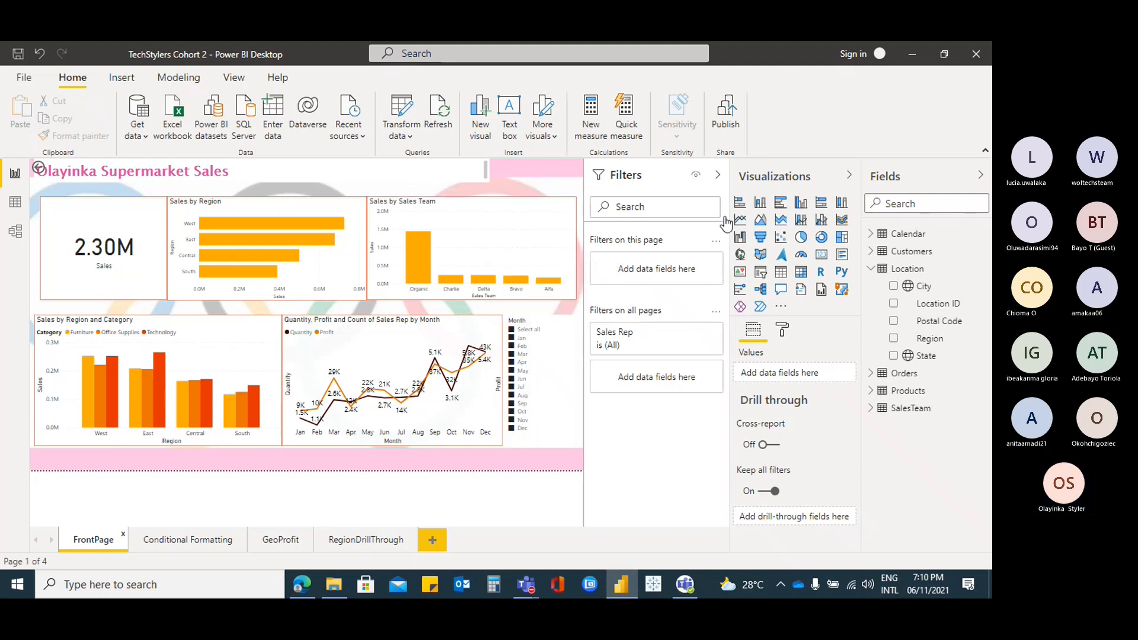
pyautogui.moveTo(289, 224)
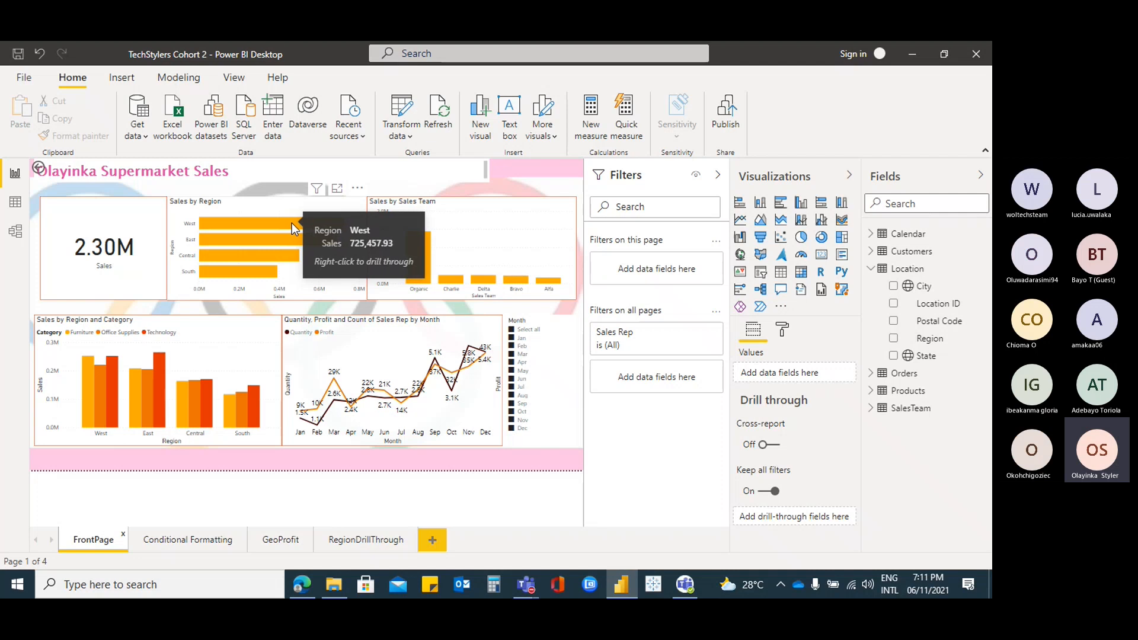
# Add a new blank Page 1 after the RegionDrillThrough page
pyautogui.click(366, 541)
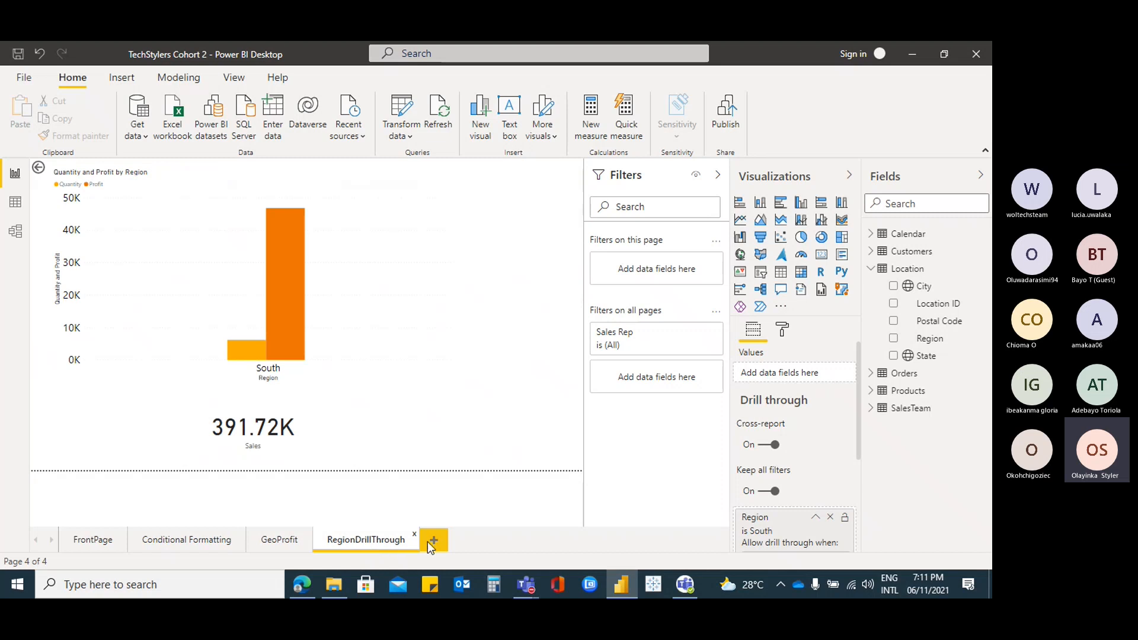
pyautogui.click(439, 542)
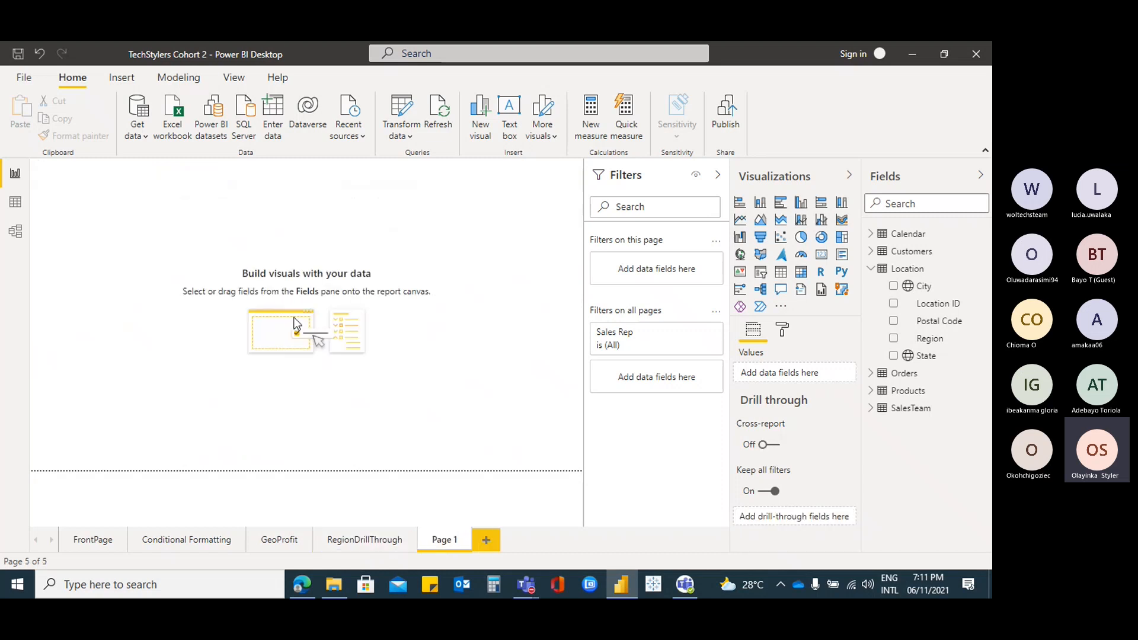
pyautogui.click(363, 541)
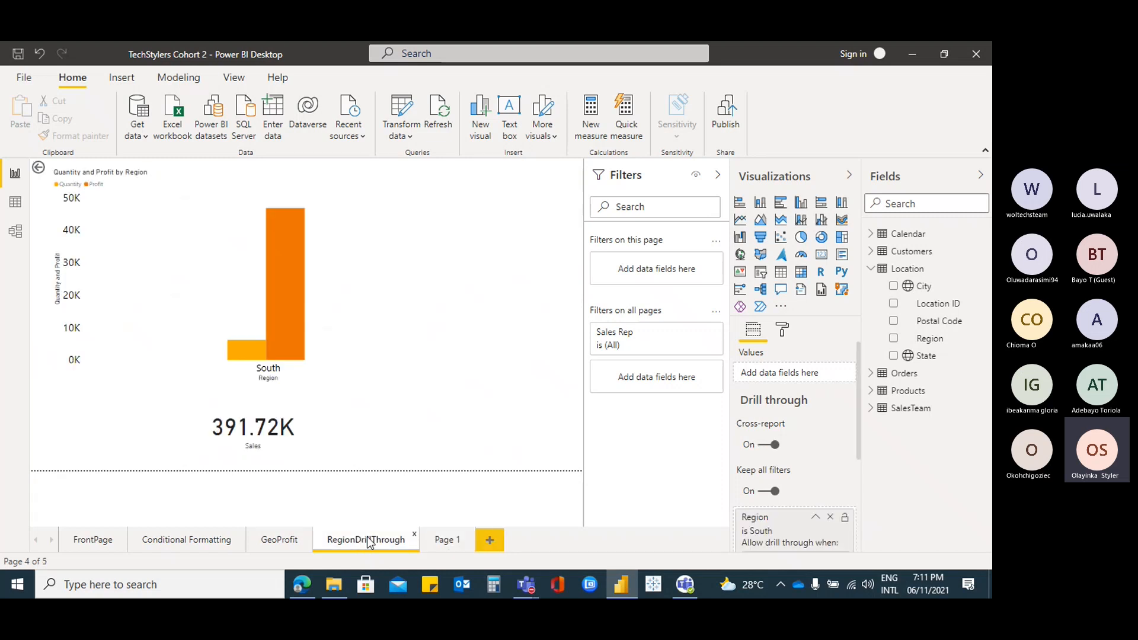
pyautogui.click(447, 541)
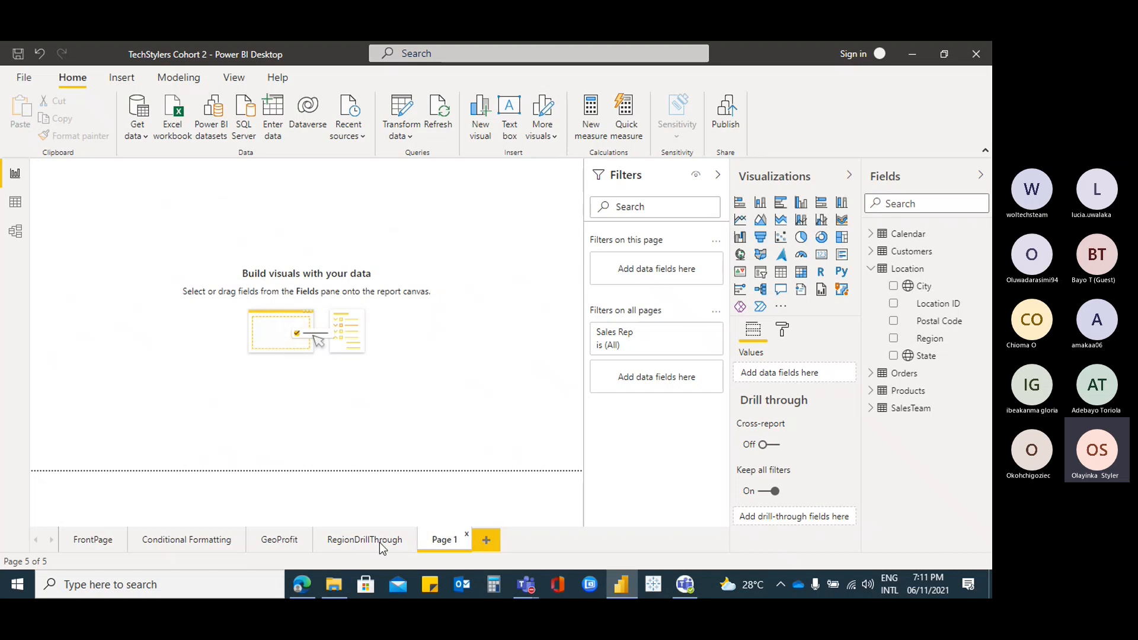
# On FrontPage, check the Sales by Sales Team chart's Organic bar for drill-through options
pyautogui.click(99, 540)
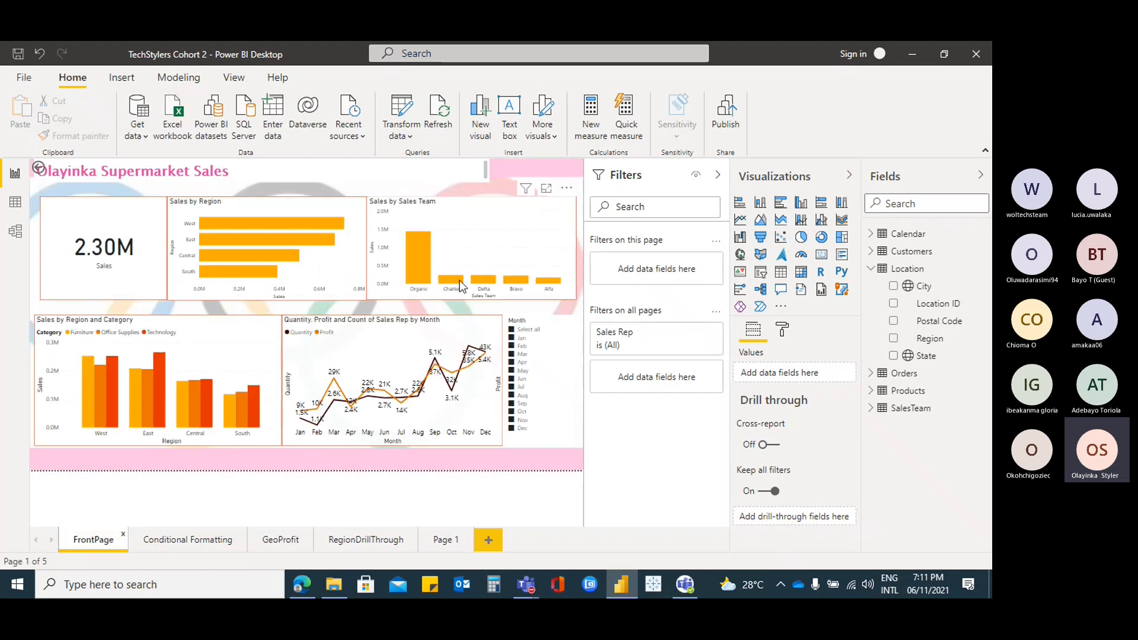
pyautogui.click(457, 221)
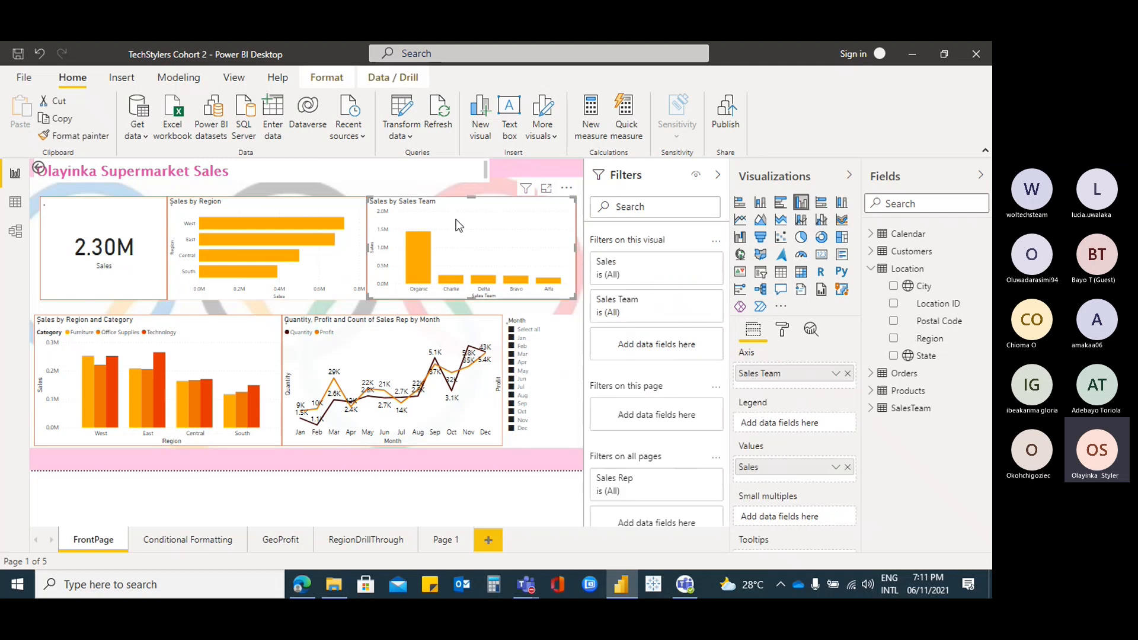
pyautogui.click(393, 78)
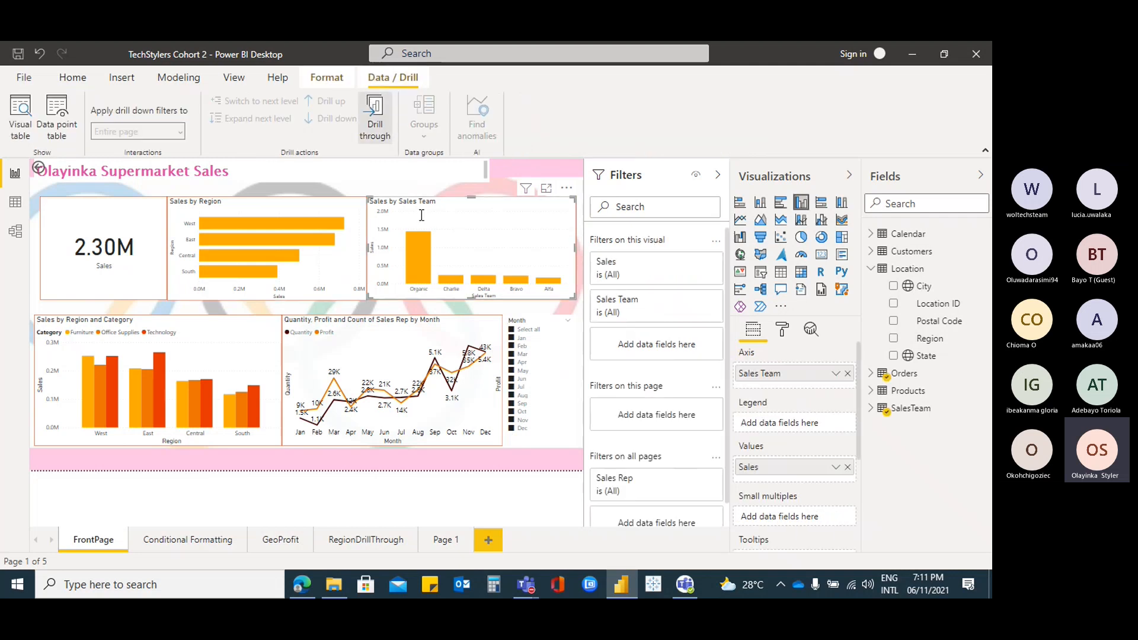
pyautogui.rightClick(418, 253)
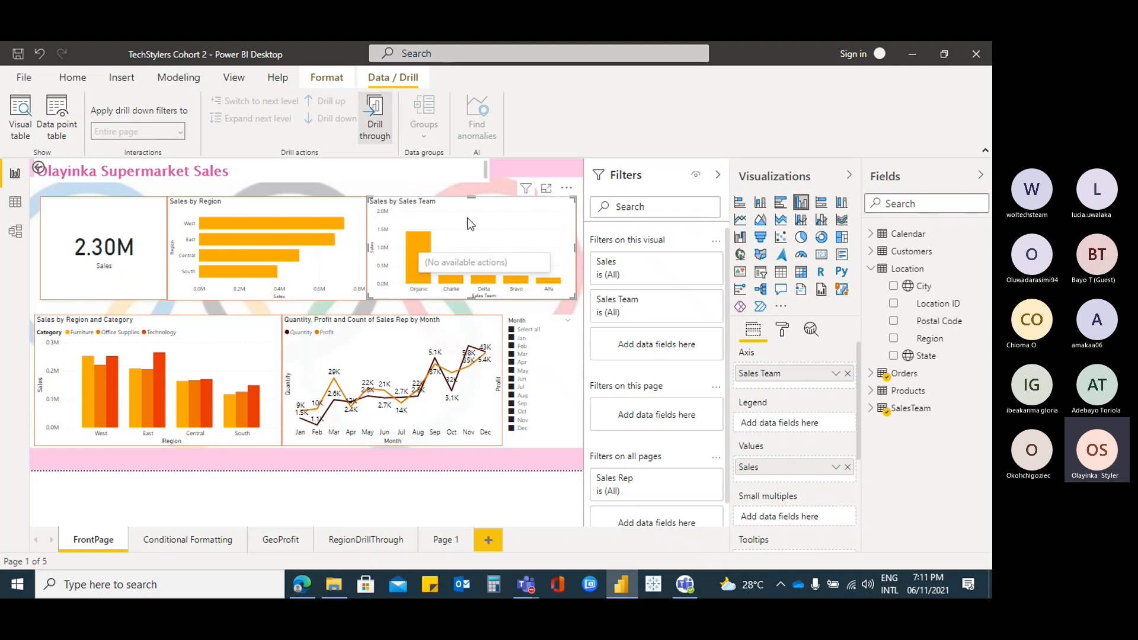
# On Page 1, build a Profit and Quantity by Sales Team column chart
pyautogui.click(444, 541)
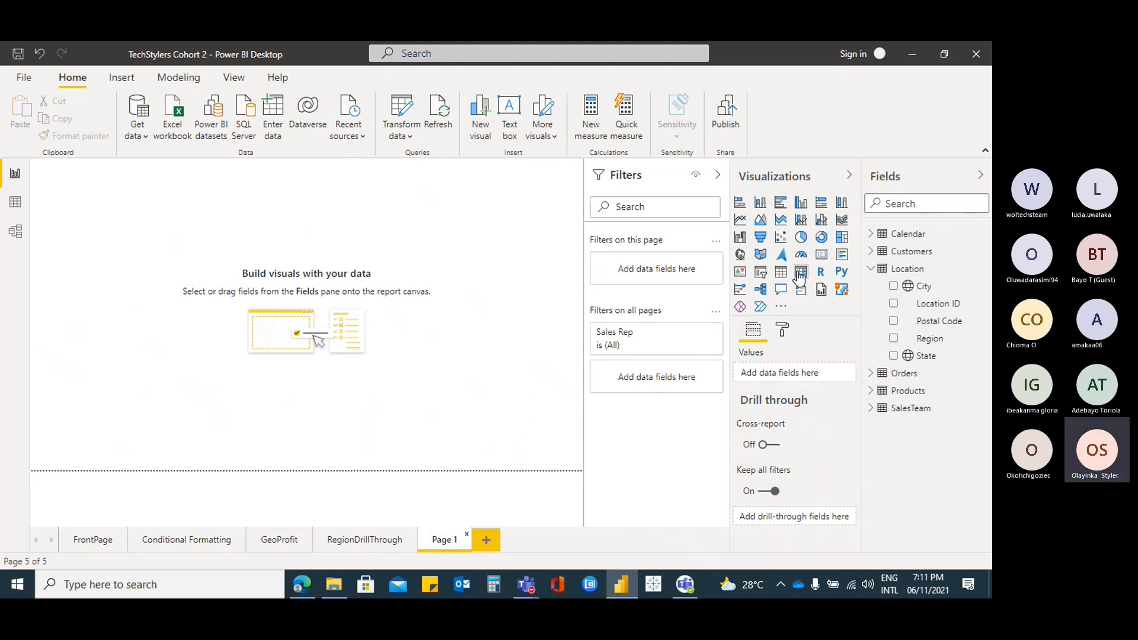
pyautogui.click(741, 221)
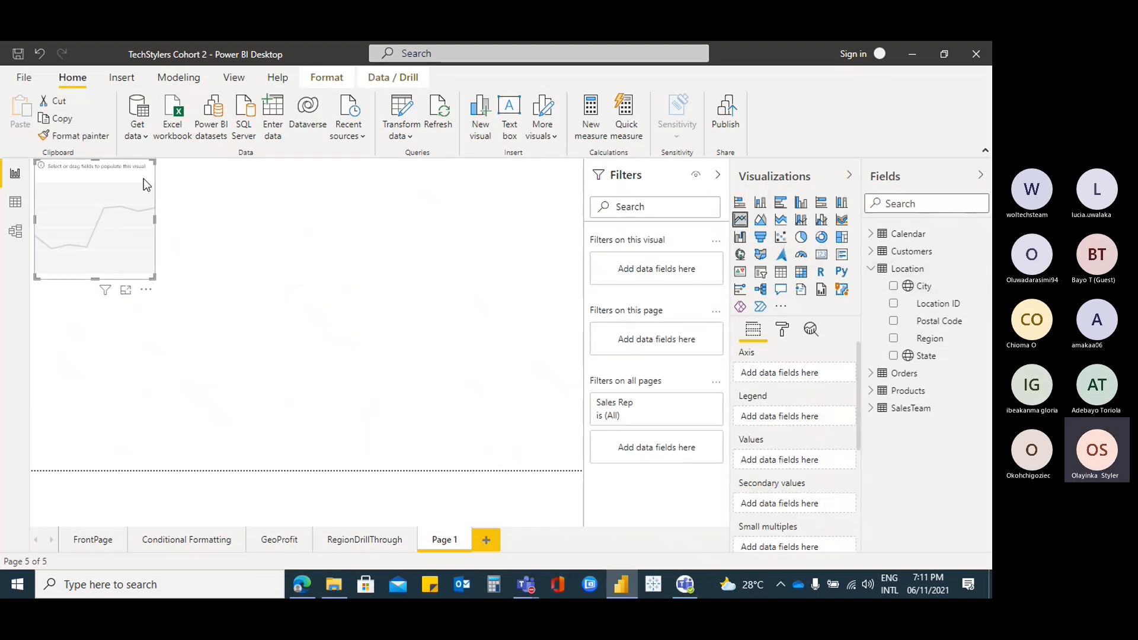
pyautogui.press('Delete')
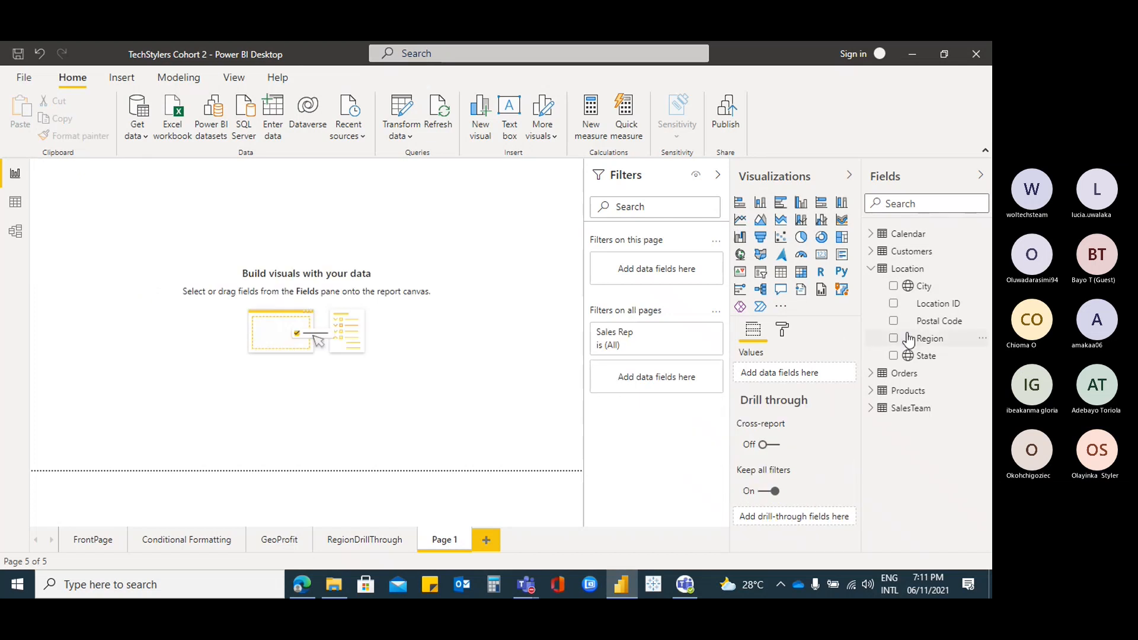
pyautogui.click(870, 269)
pyautogui.click(871, 287)
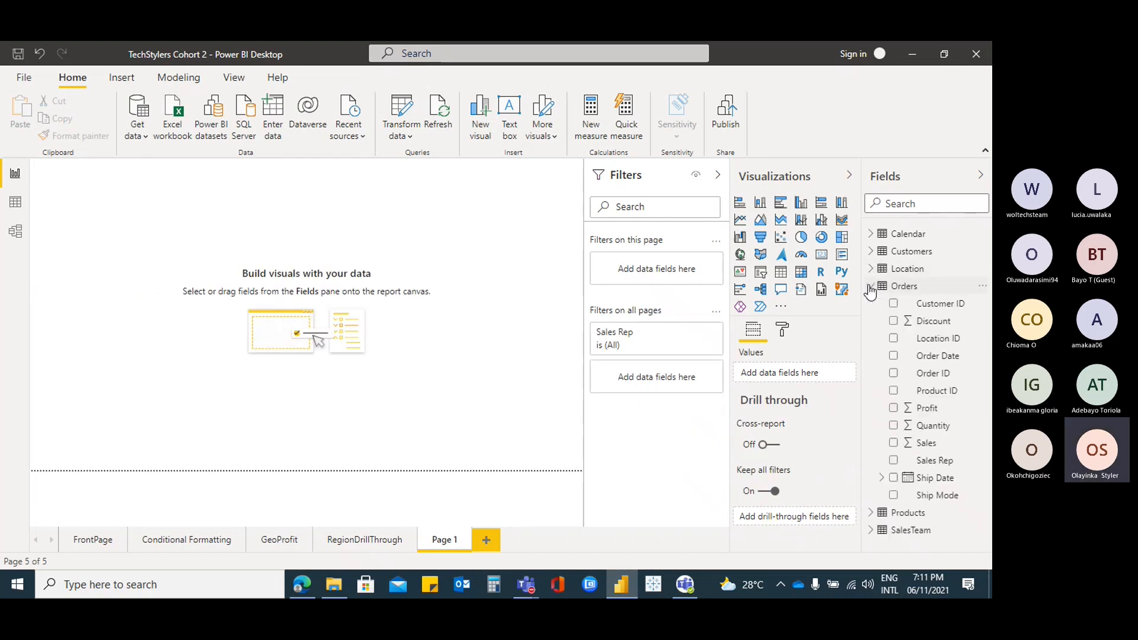
pyautogui.click(893, 409)
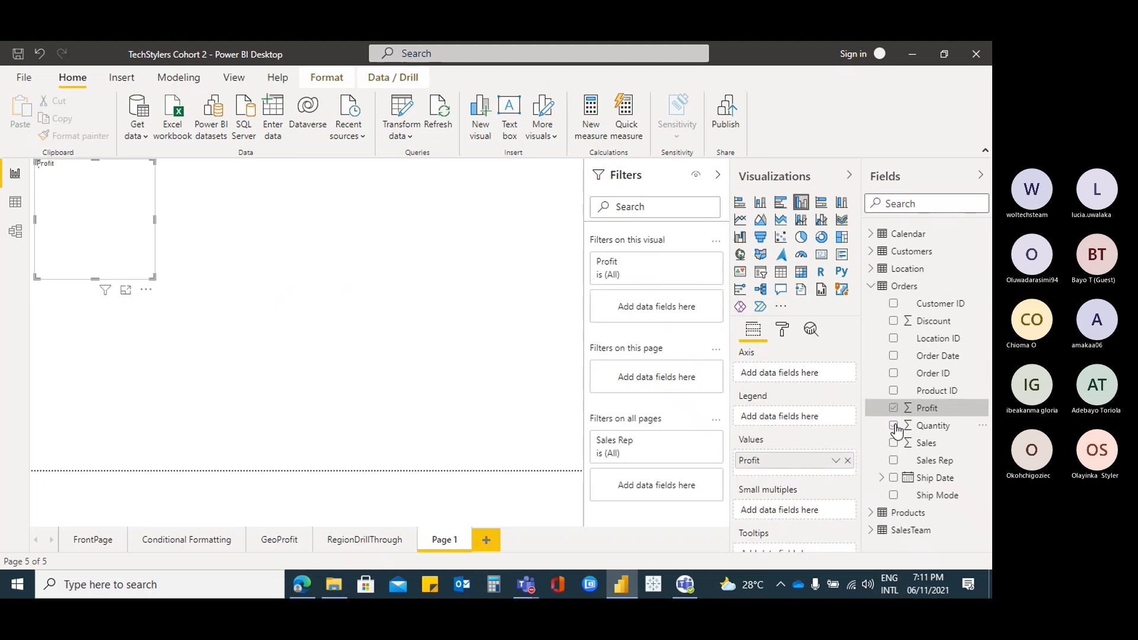
pyautogui.click(894, 426)
pyautogui.click(871, 287)
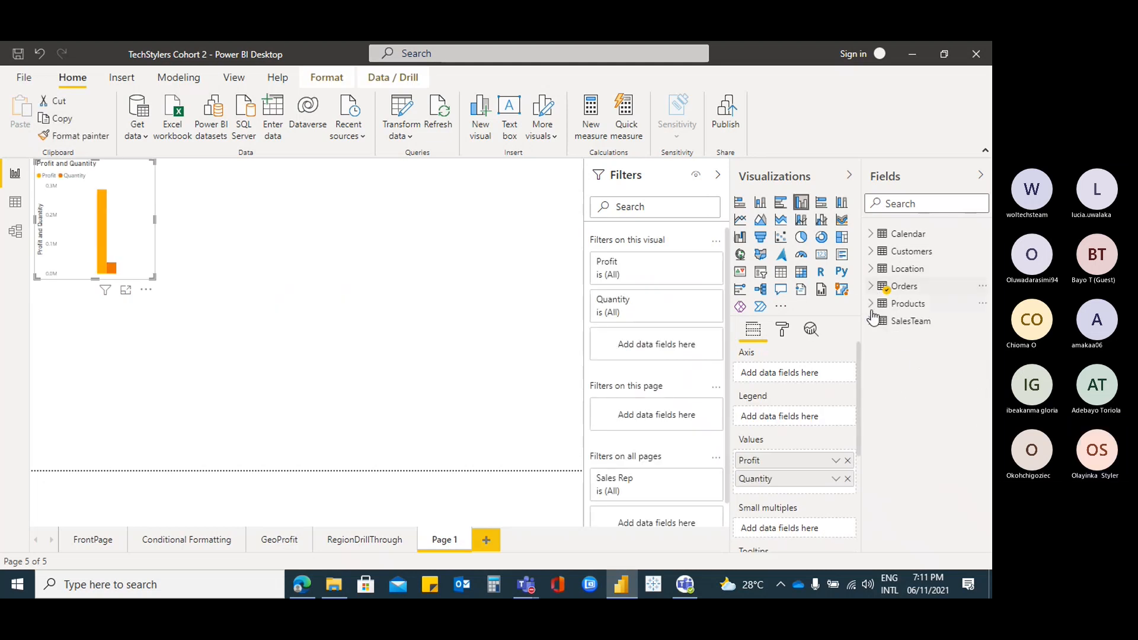
pyautogui.click(871, 321)
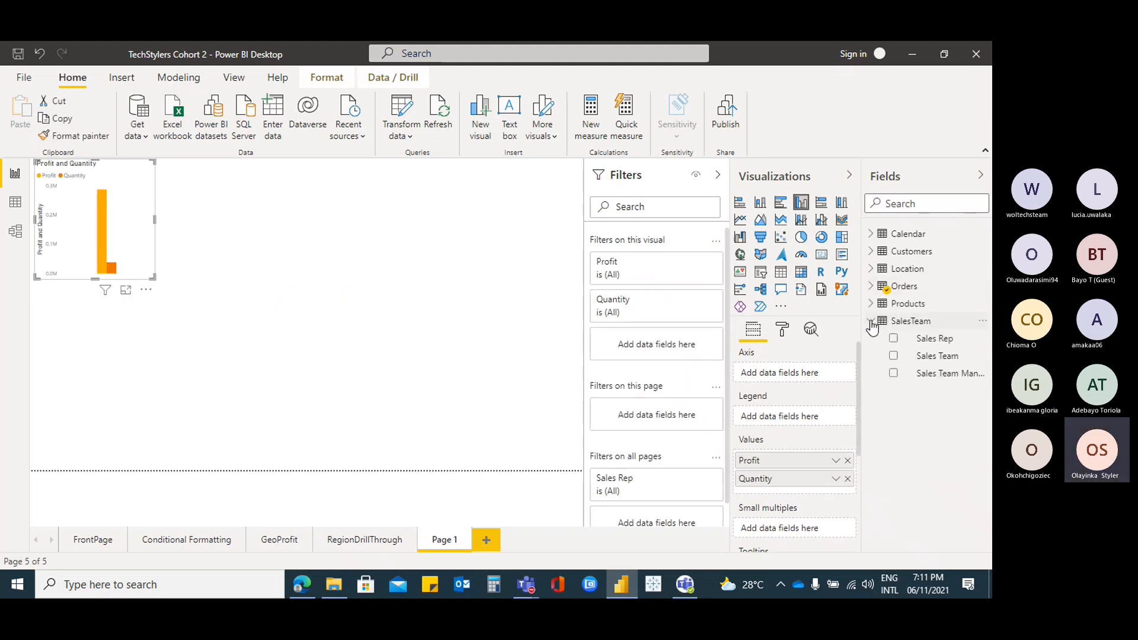
pyautogui.click(893, 357)
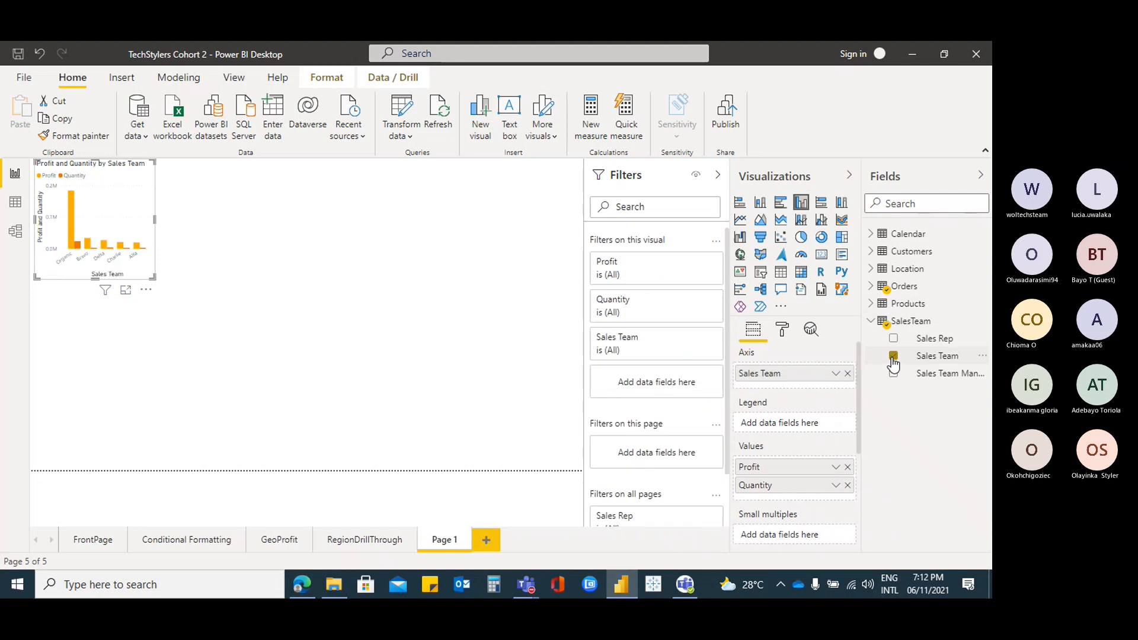
pyautogui.click(871, 321)
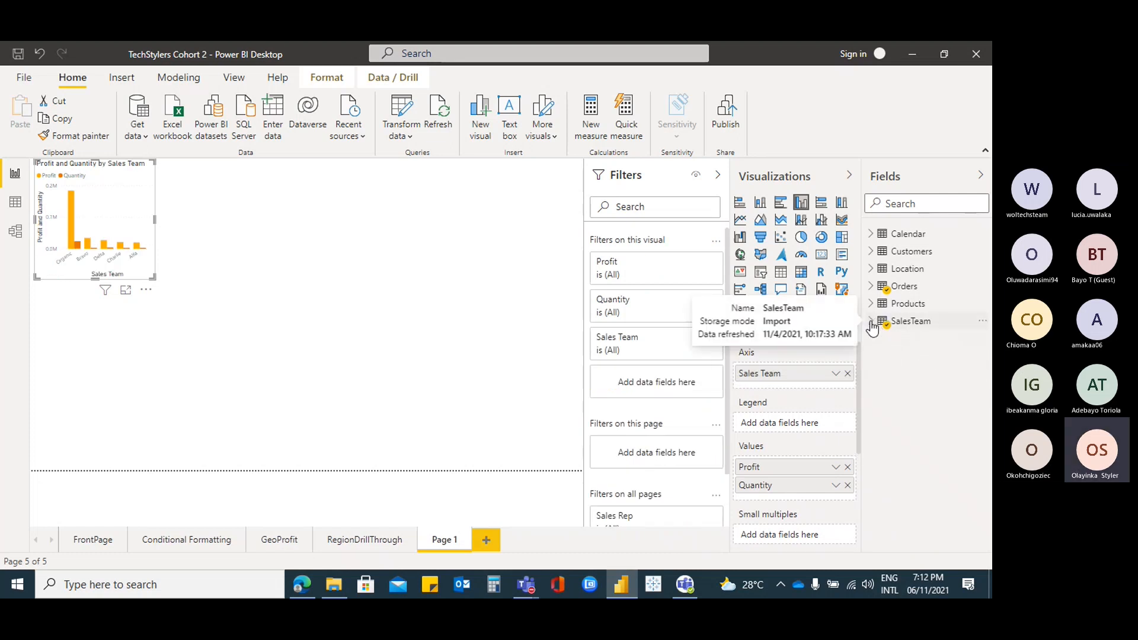
pyautogui.click(870, 286)
# Add a Sales card showing 2.30M to Page 1
pyautogui.click(181, 351)
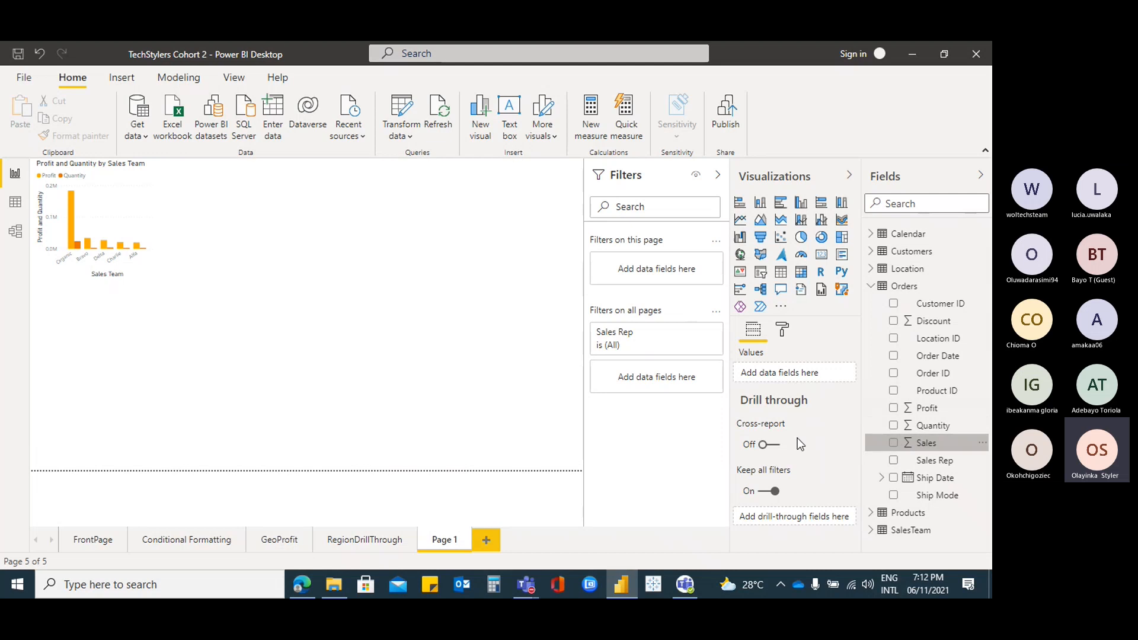
pyautogui.click(894, 444)
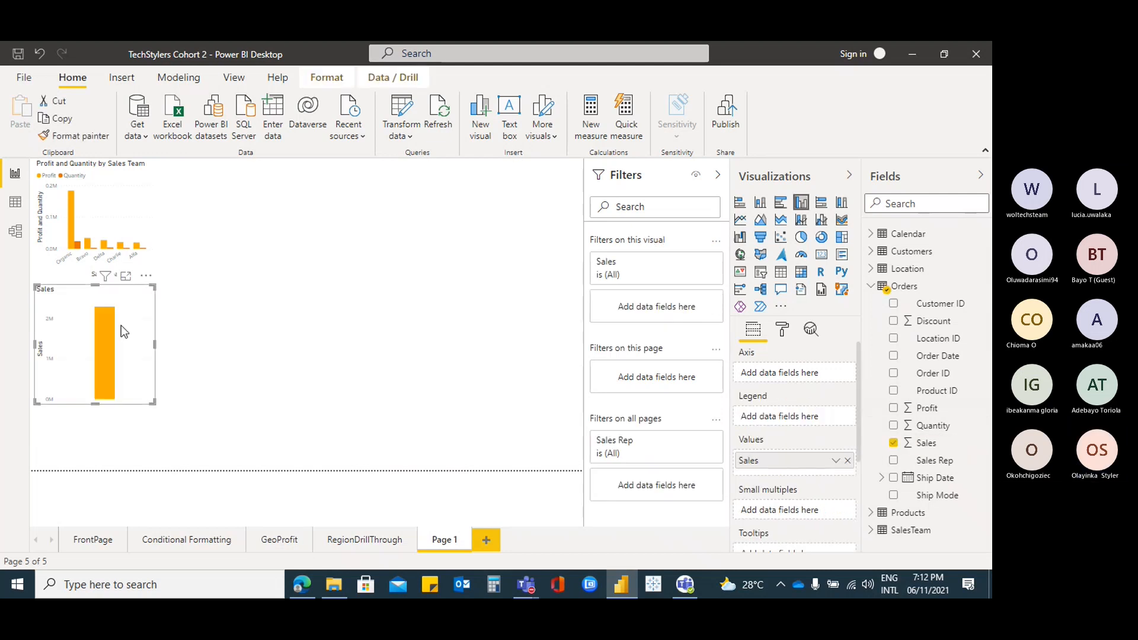
pyautogui.click(822, 255)
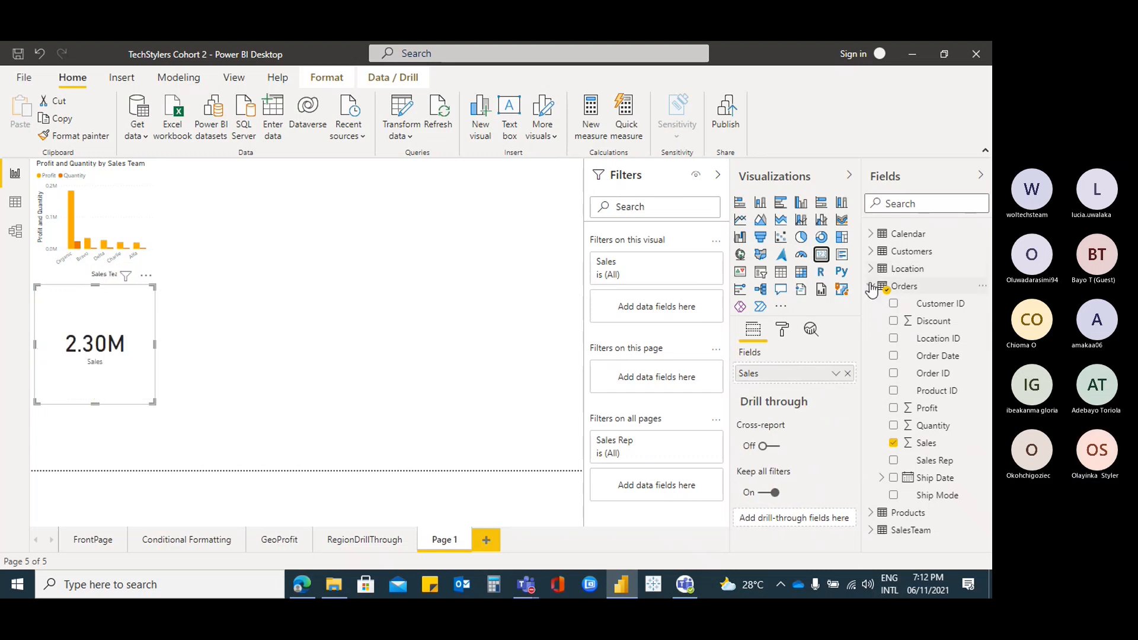
pyautogui.click(871, 287)
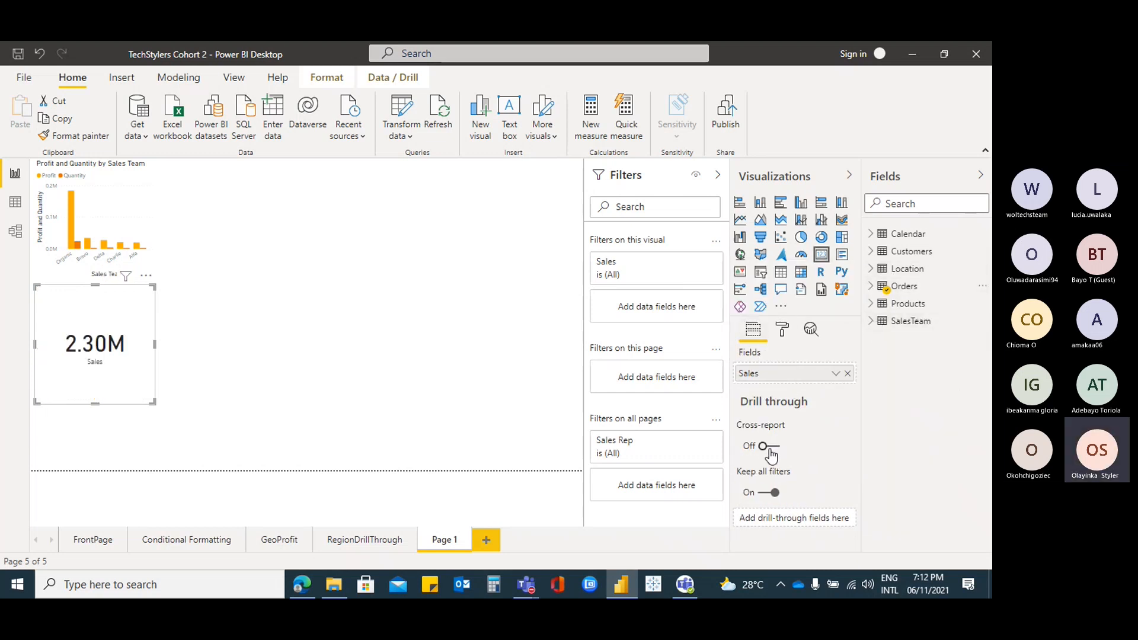
# Turn on cross-report drill through and make Sales Team the drill-through field
pyautogui.click(774, 448)
pyautogui.click(871, 320)
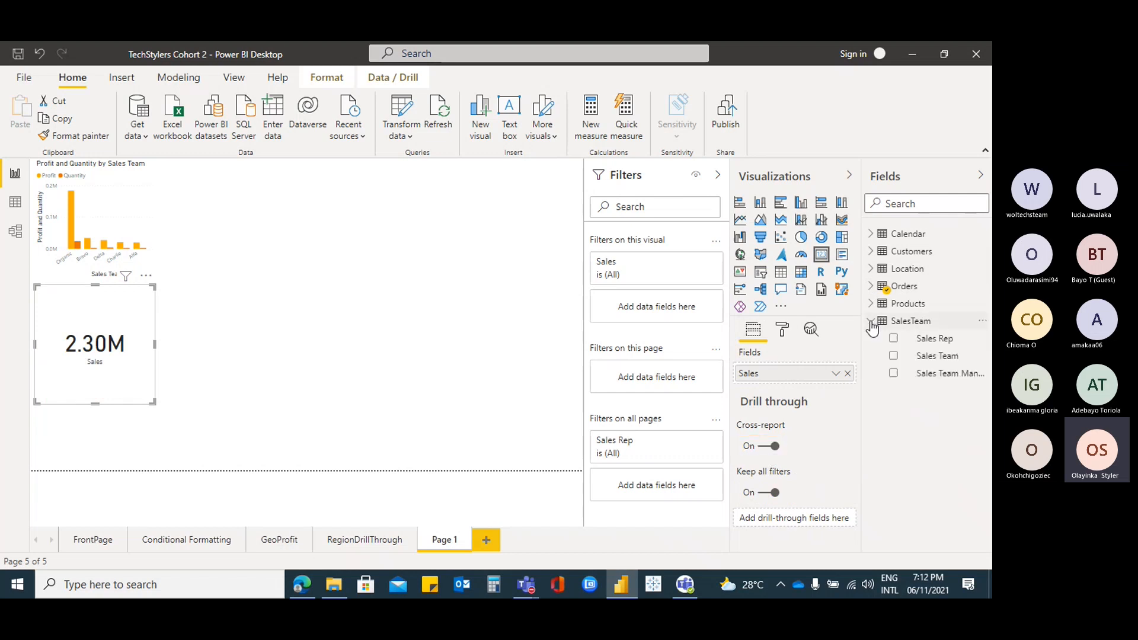
pyautogui.moveTo(951, 359); pyautogui.dragTo(821, 524)
pyautogui.click(817, 520)
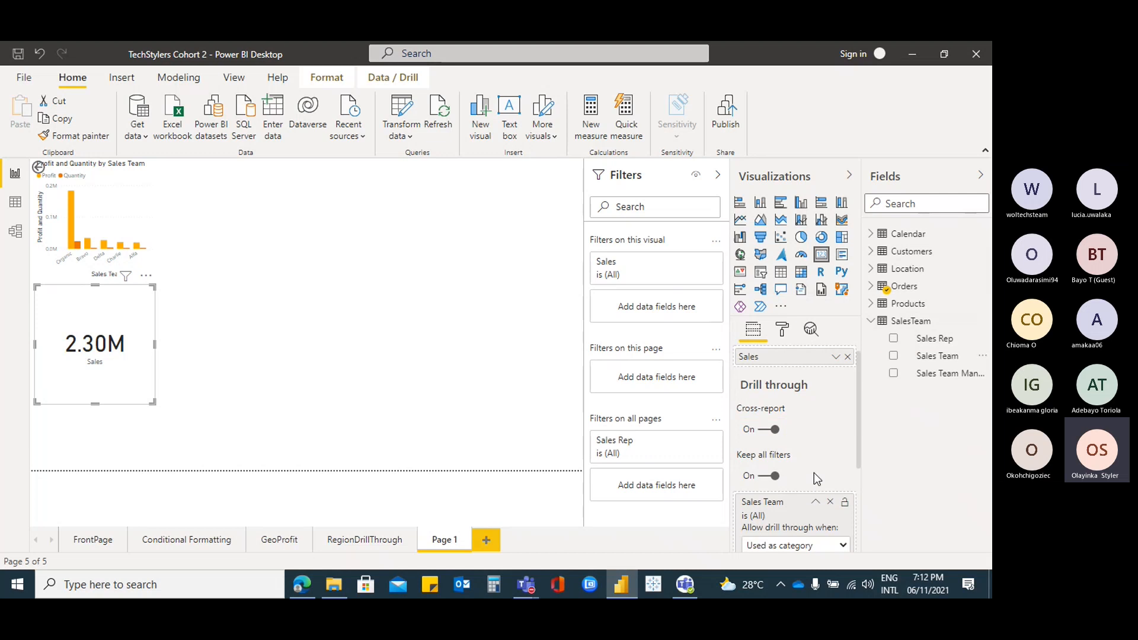
pyautogui.scroll(-1, 813, 472)
pyautogui.scroll(-4, 813, 471)
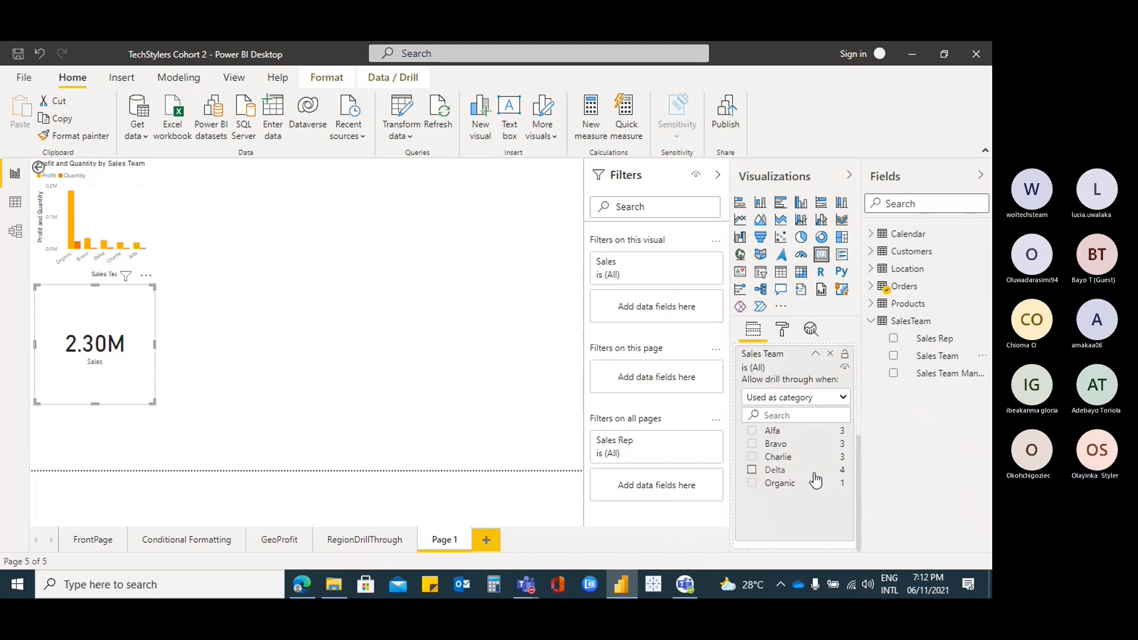
pyautogui.scroll(5, 807, 465)
# Enlarge the Profit and Quantity chart and move the Sales card lower
pyautogui.click(144, 205)
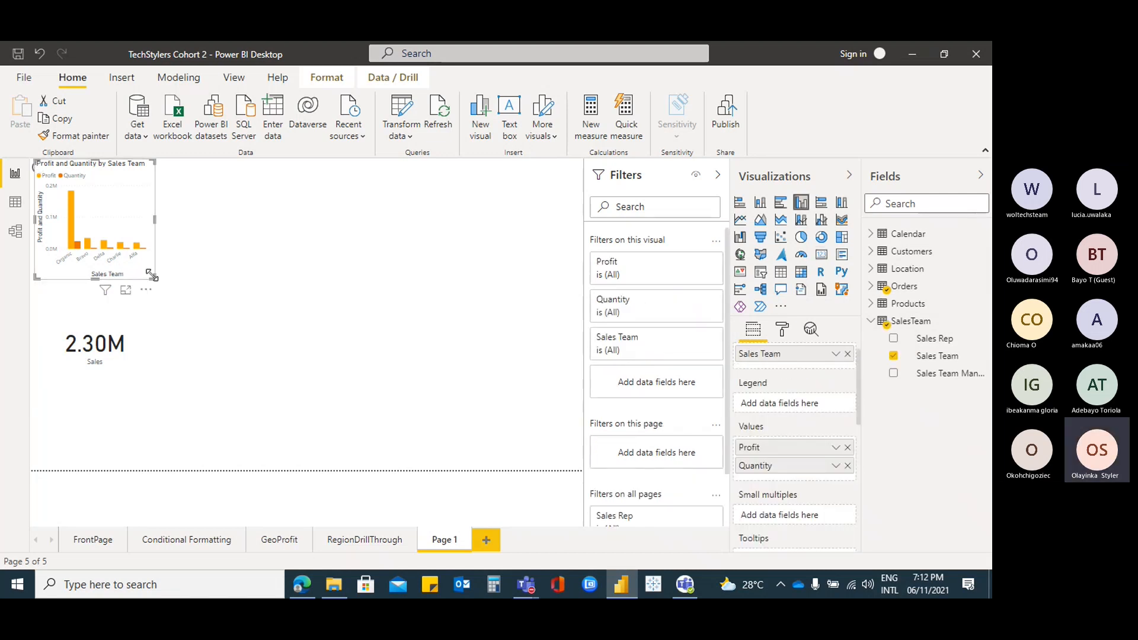
pyautogui.moveTo(156, 280); pyautogui.dragTo(357, 312)
pyautogui.click(144, 370)
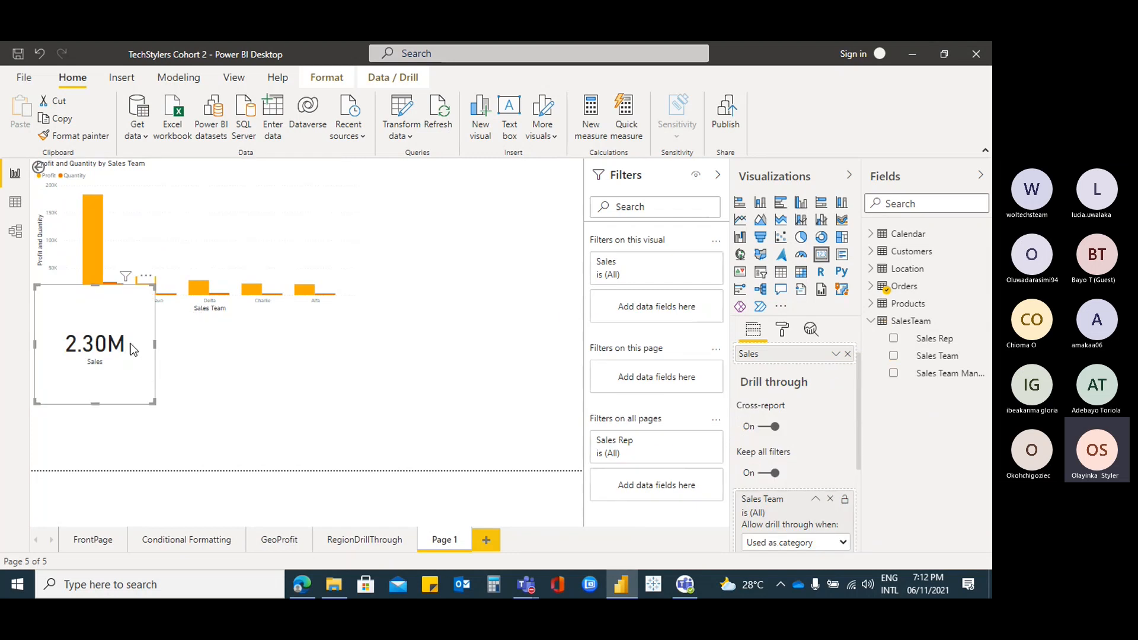
pyautogui.moveTo(134, 353); pyautogui.dragTo(149, 415)
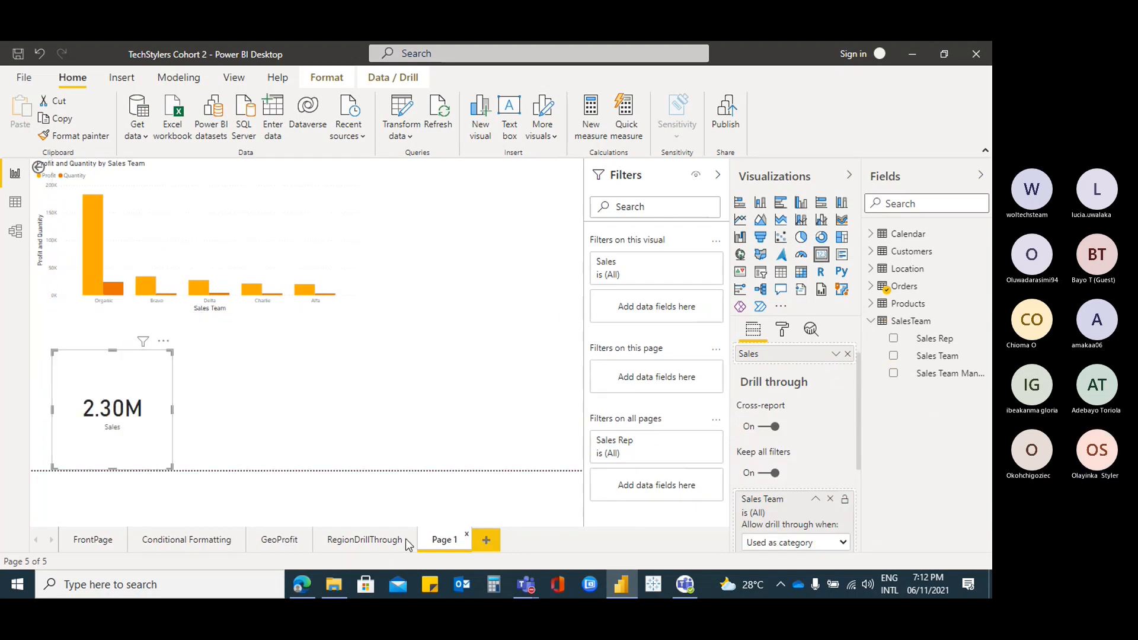
# From FrontPage's Sales by Sales Team chart, drill through to Page 1 for Charlie
pyautogui.click(96, 541)
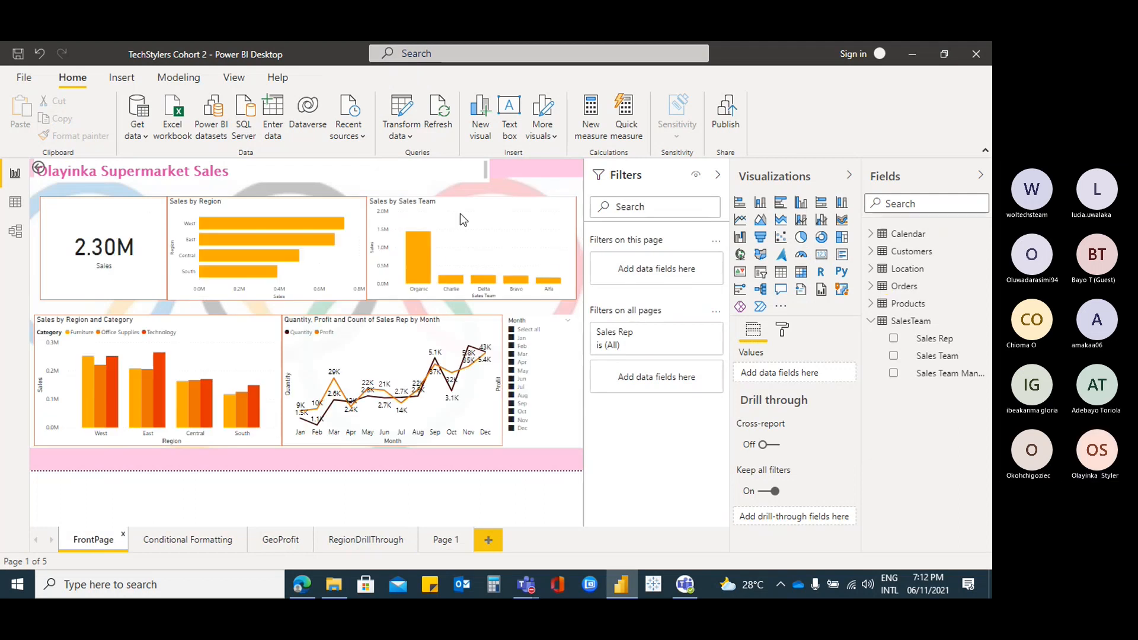
pyautogui.click(473, 225)
pyautogui.click(393, 78)
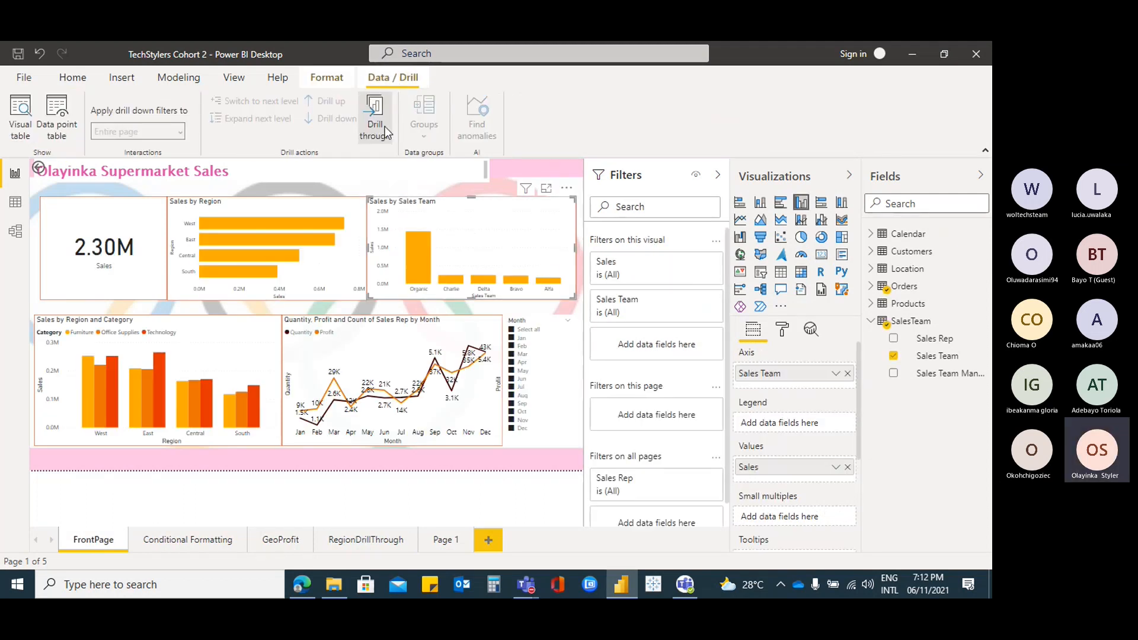
pyautogui.rightClick(451, 288)
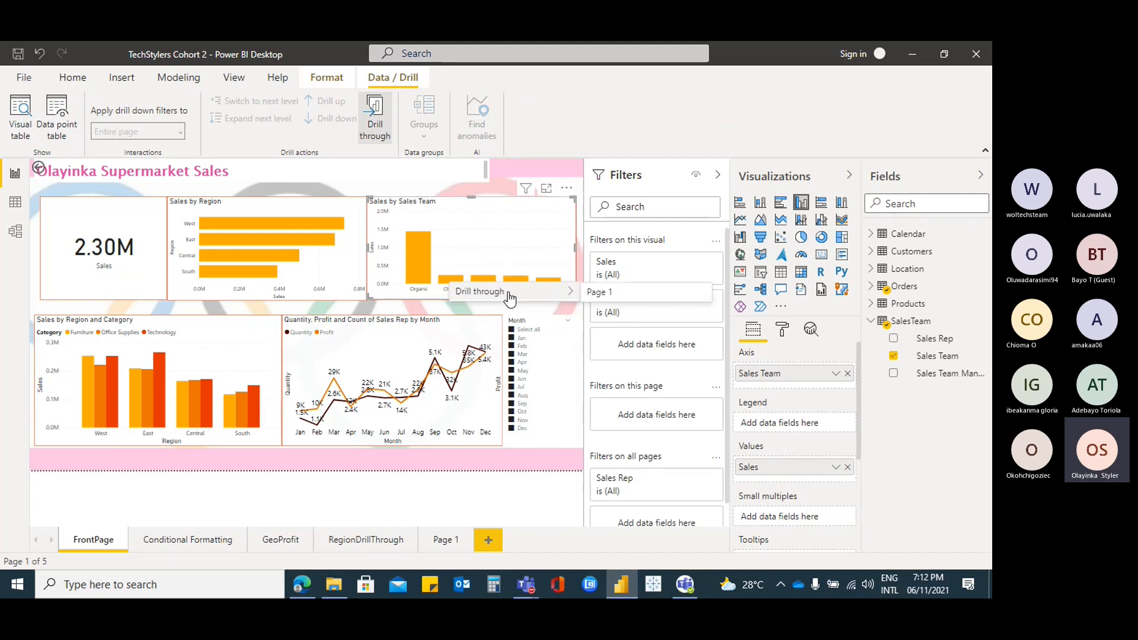
pyautogui.moveTo(510, 292)
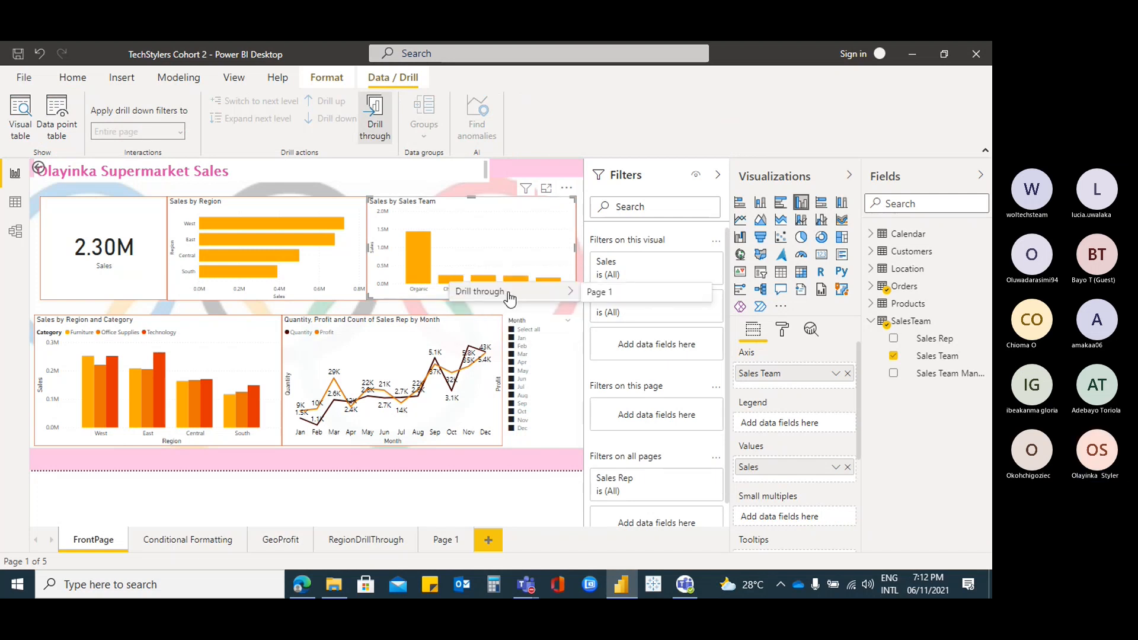
pyautogui.click(621, 295)
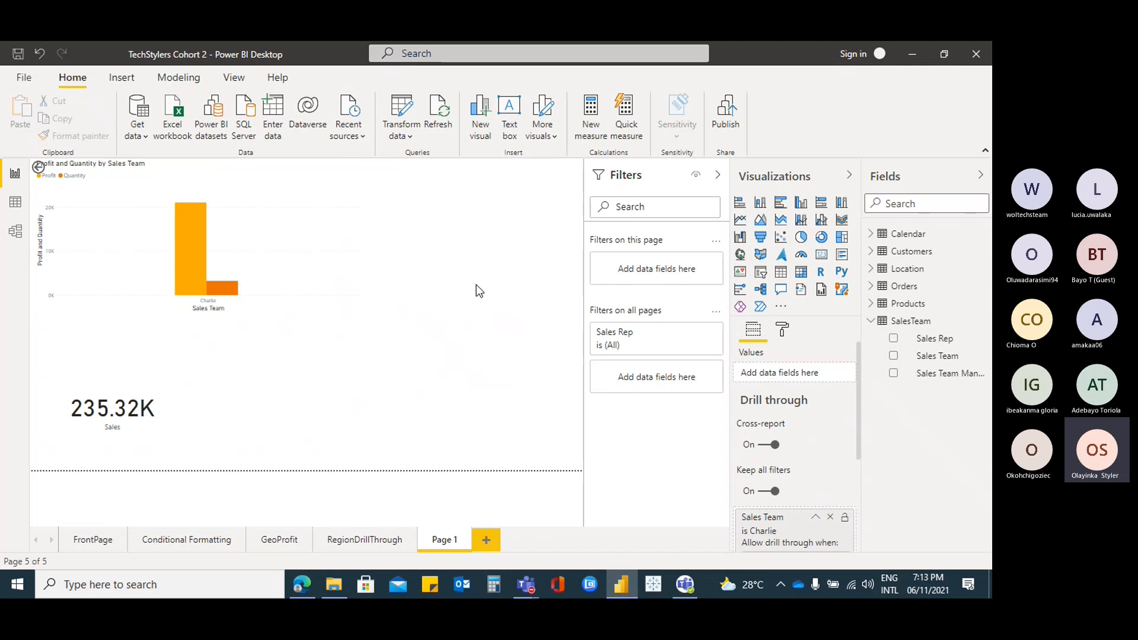
# Drill through to Page 1 for the Delta bar, then return to FrontPage
pyautogui.click(93, 541)
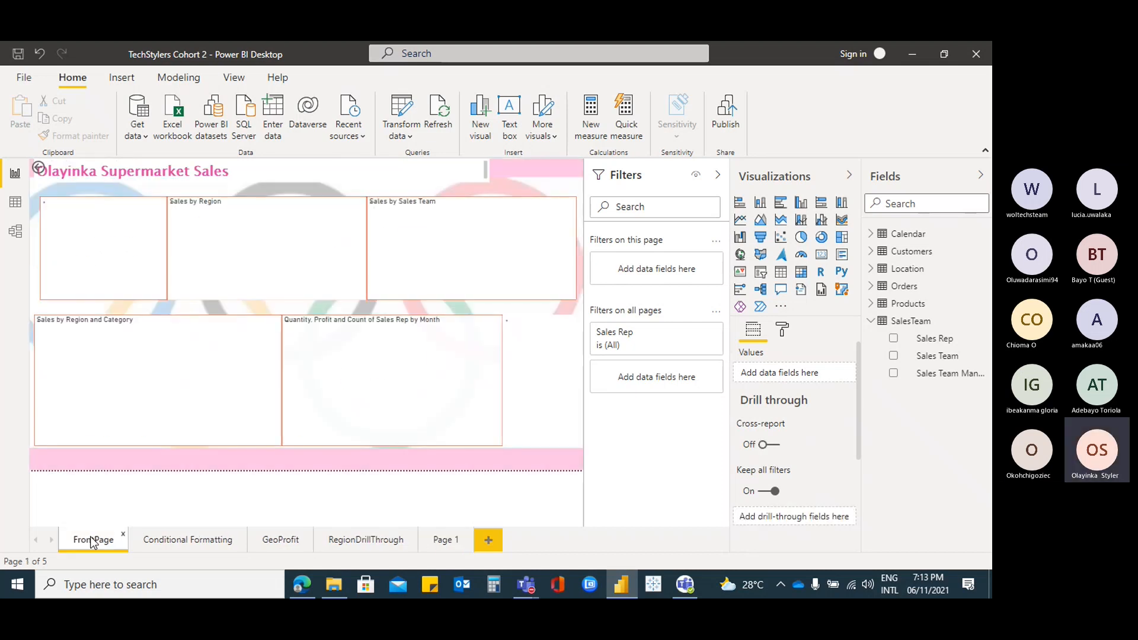
pyautogui.rightClick(486, 285)
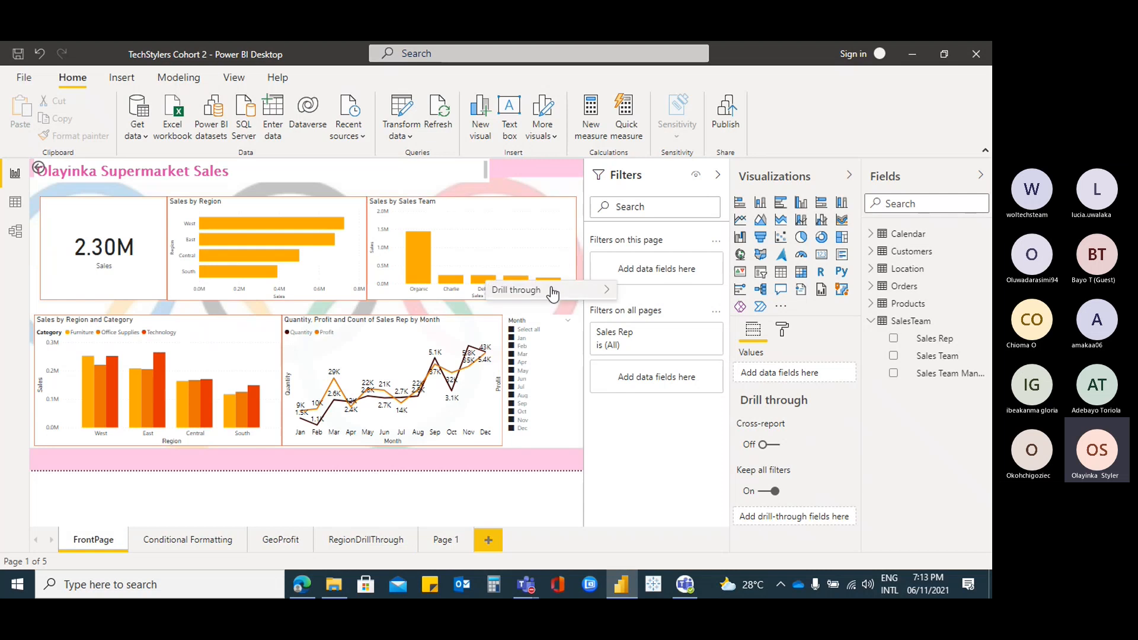
pyautogui.moveTo(599, 290)
pyautogui.click(668, 292)
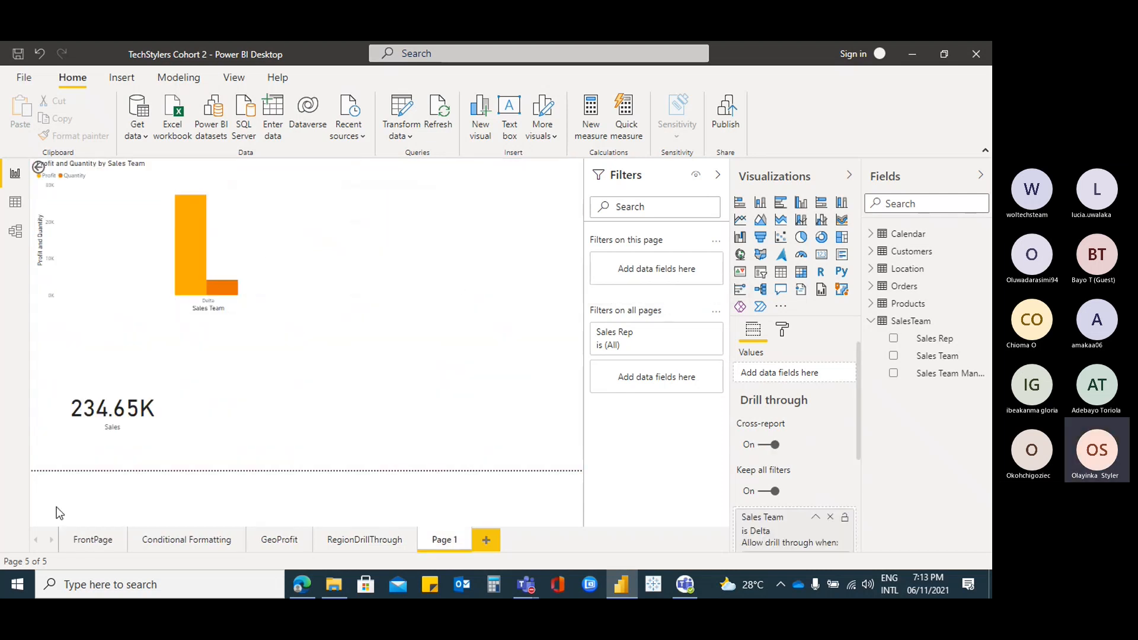
pyautogui.click(89, 541)
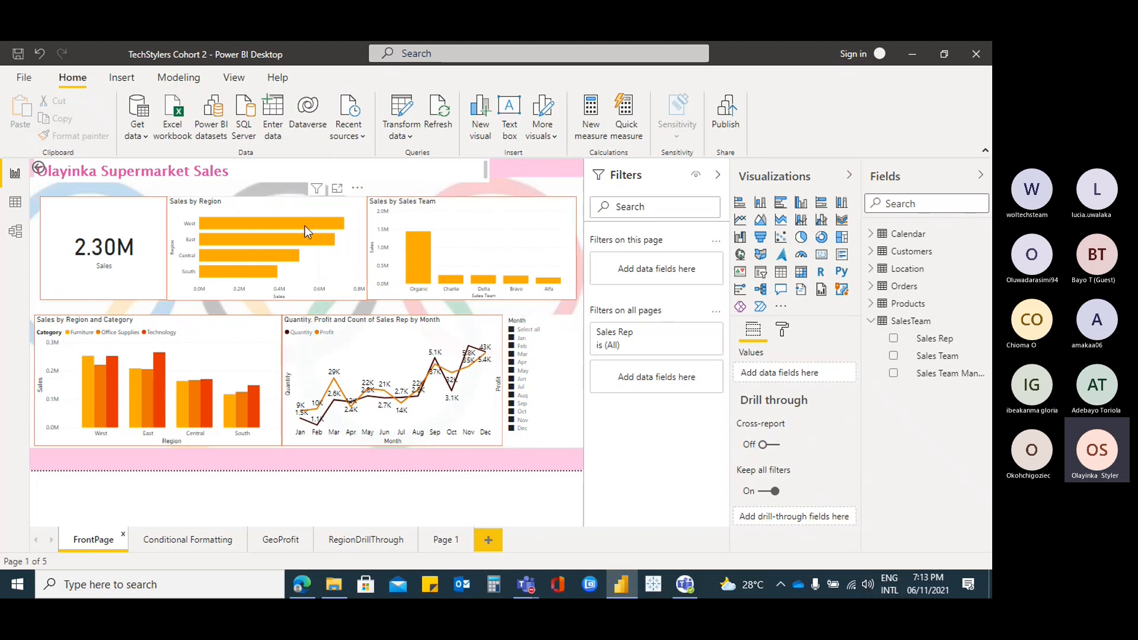
# Browse Page 1 and FrontPage, ending on the Conditional Formatting page
pyautogui.moveTo(306, 223)
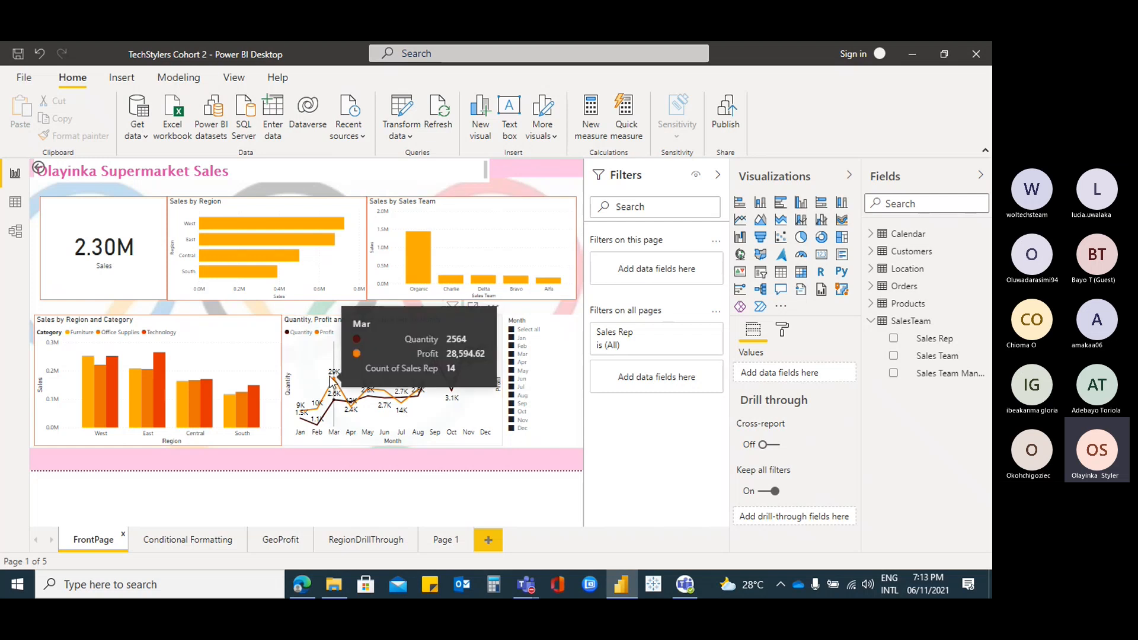
pyautogui.click(445, 541)
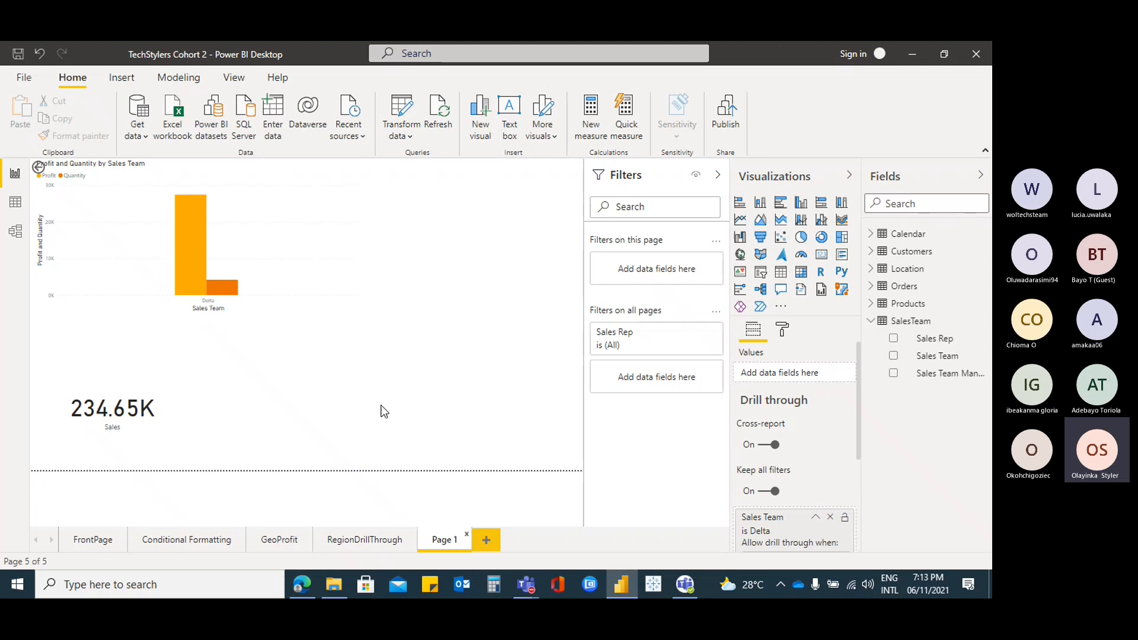
pyautogui.click(172, 543)
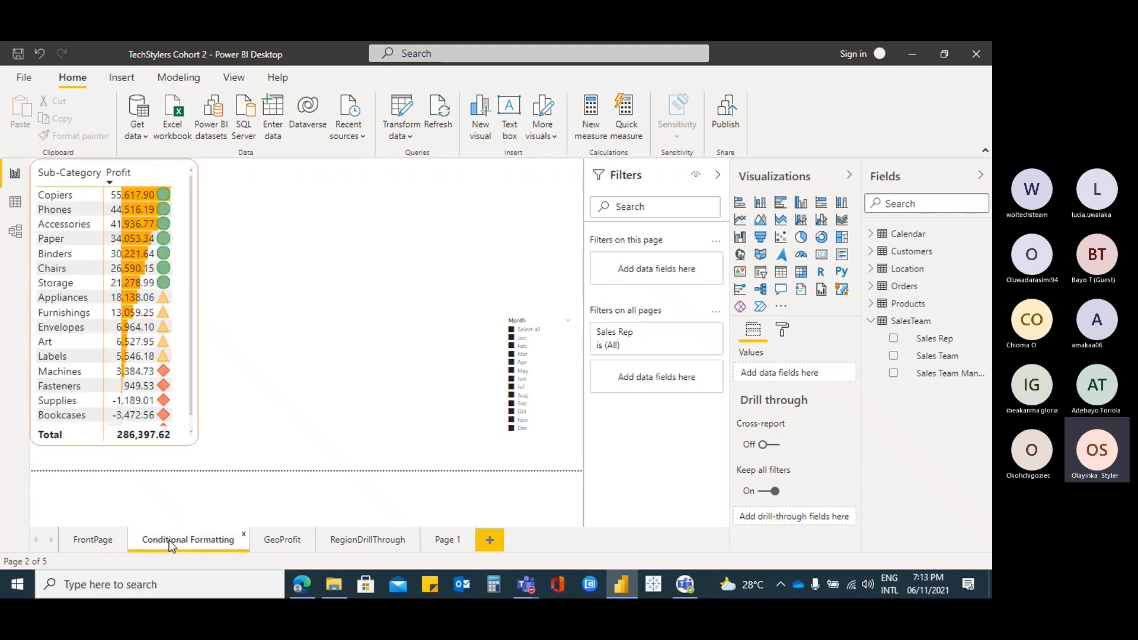
pyautogui.click(94, 545)
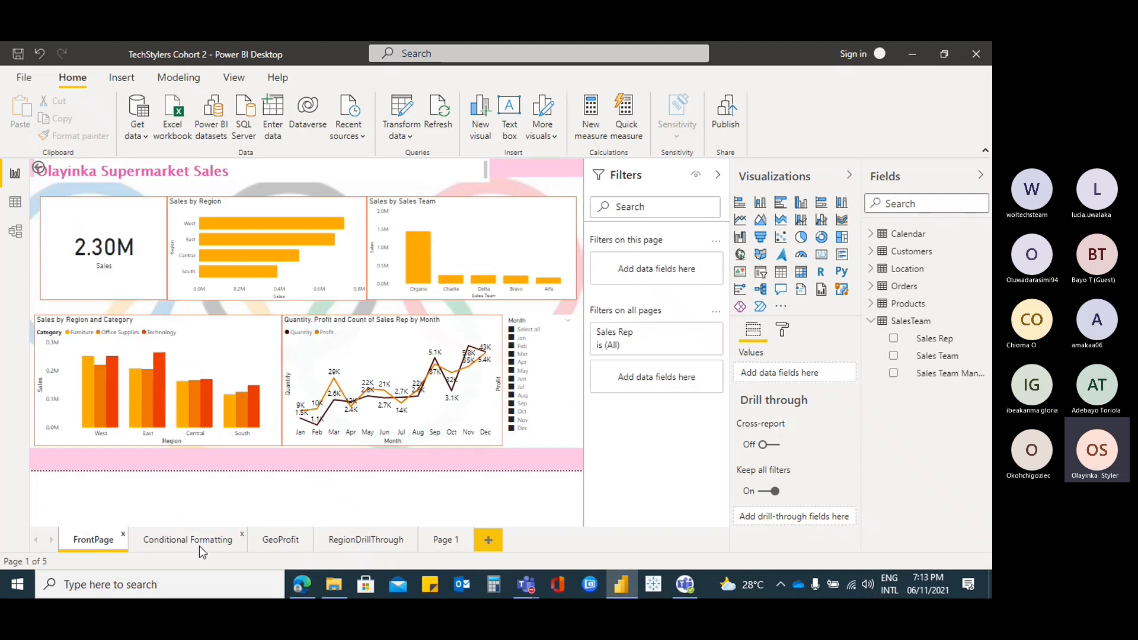
pyautogui.click(199, 546)
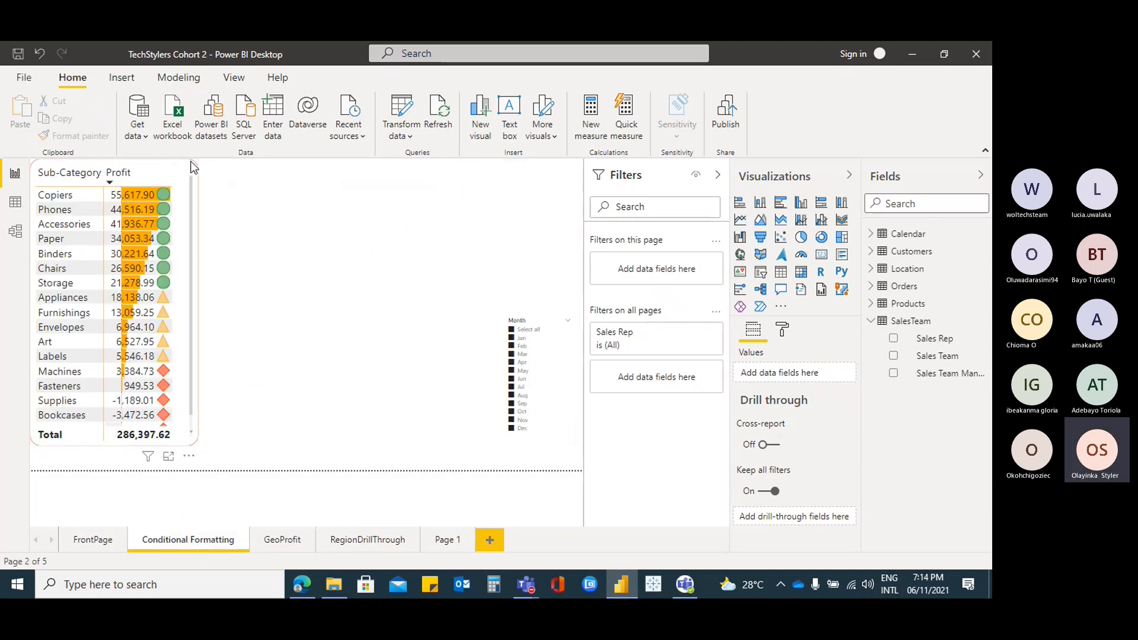
# Add Products' Category as columns to the Sub-Category profit table
pyautogui.click(190, 162)
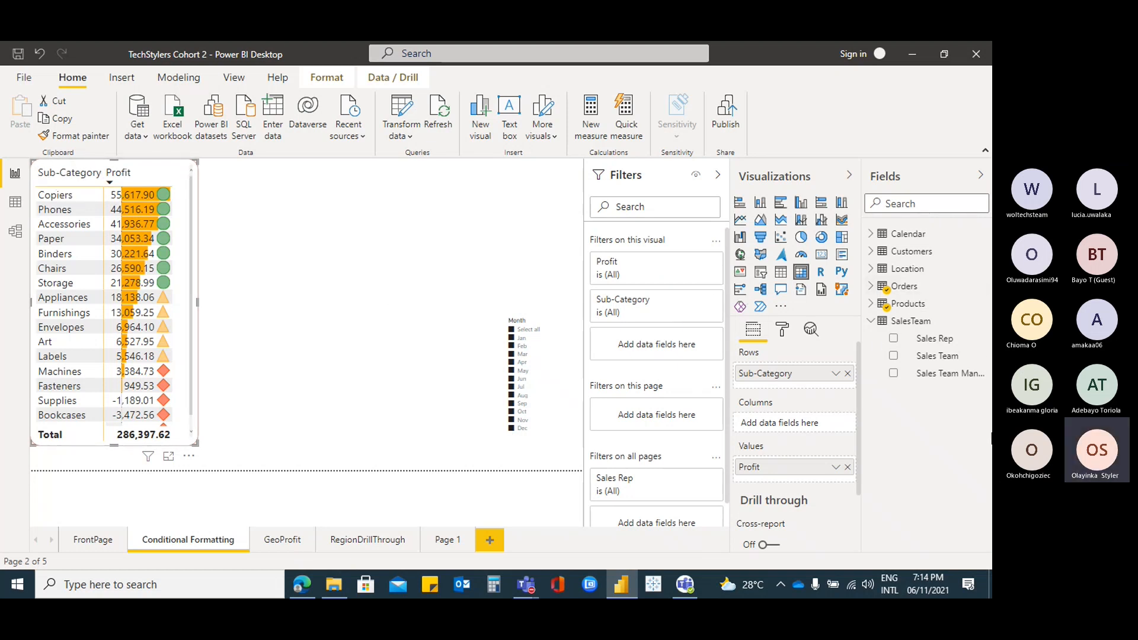
pyautogui.click(871, 287)
pyautogui.click(871, 287)
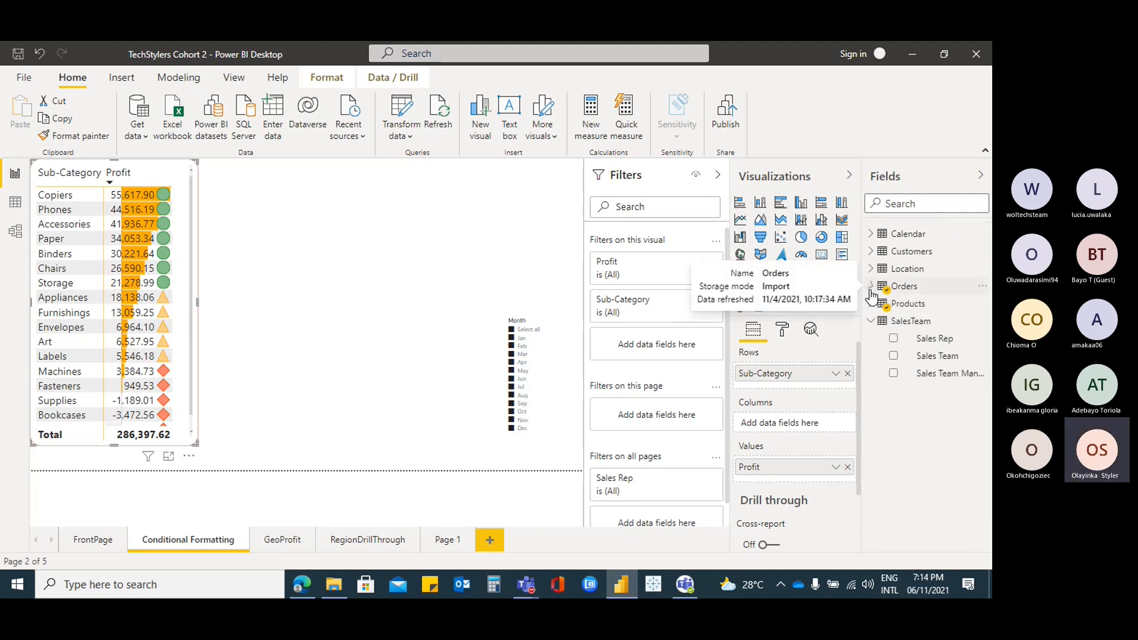
pyautogui.click(871, 303)
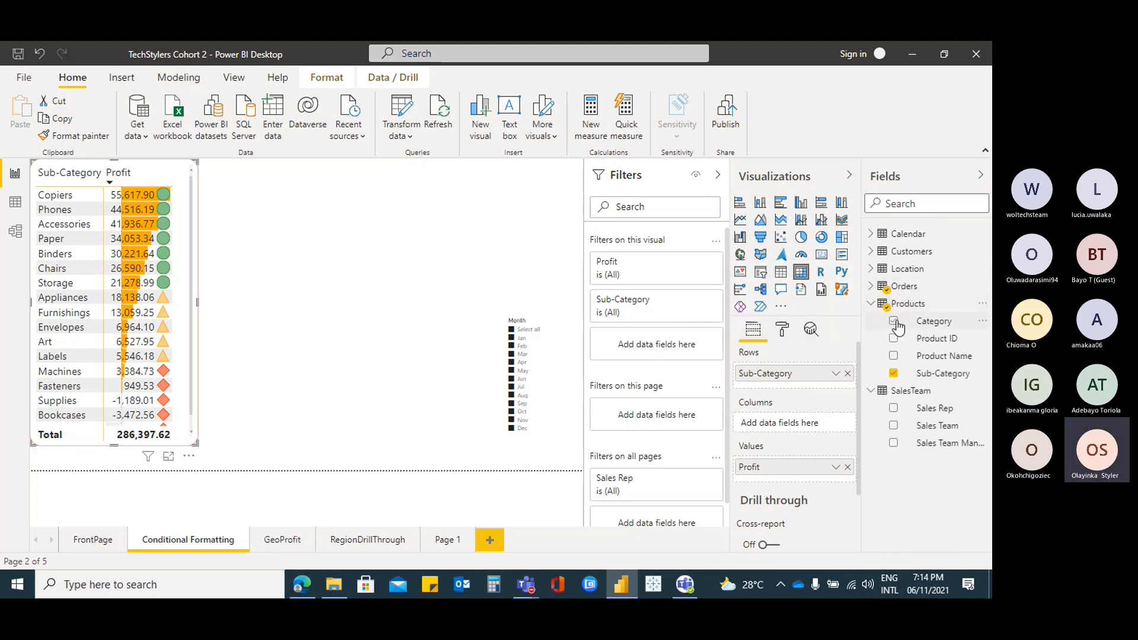
pyautogui.click(895, 321)
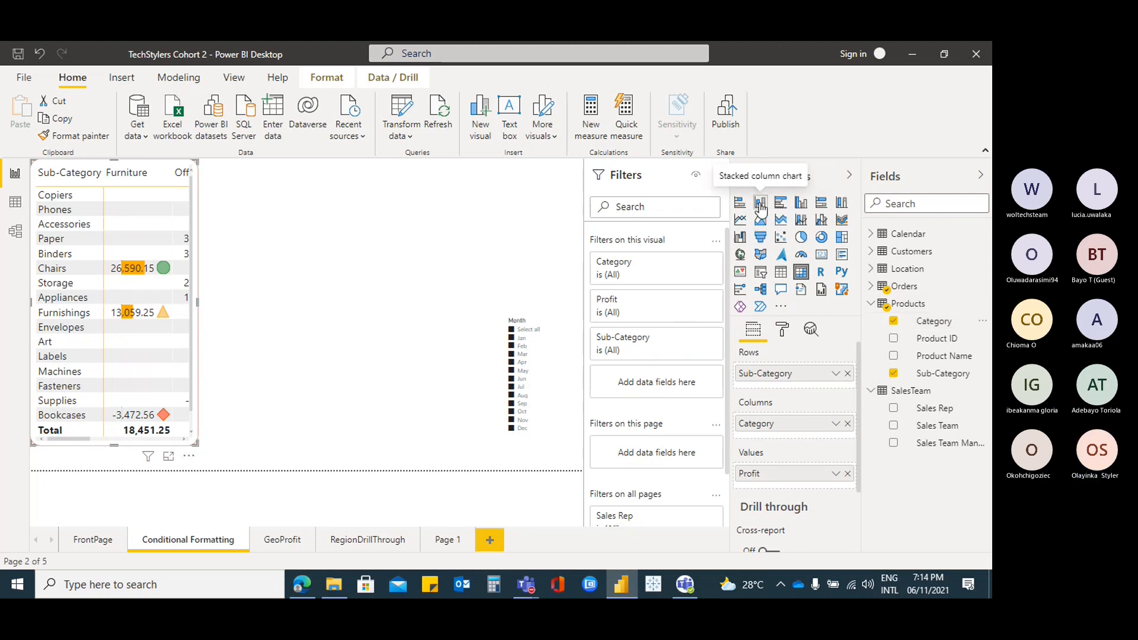
# Convert the table to a widened clustered bar chart with Category above Sub-Category on the axis
pyautogui.click(780, 205)
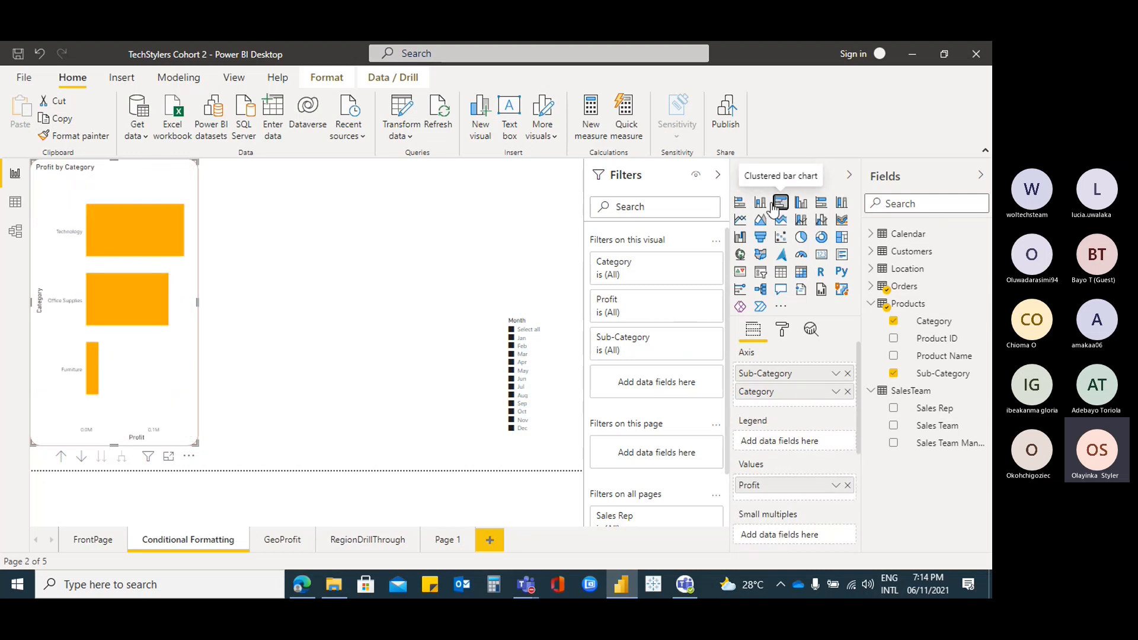
pyautogui.moveTo(189, 443); pyautogui.dragTo(415, 444)
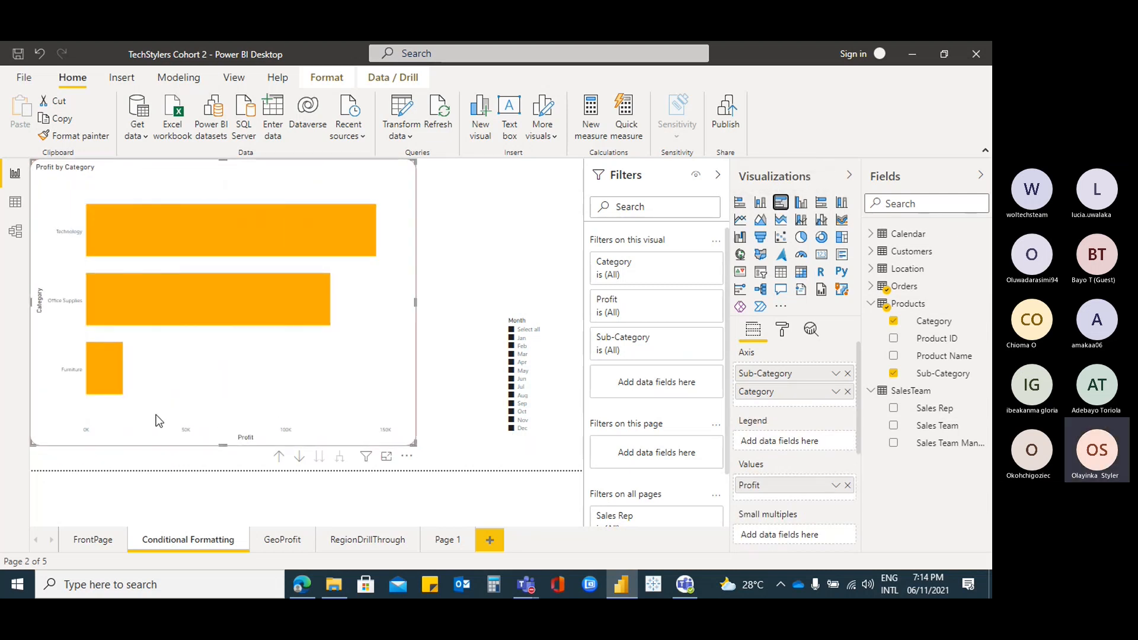
pyautogui.moveTo(799, 386); pyautogui.dragTo(801, 374)
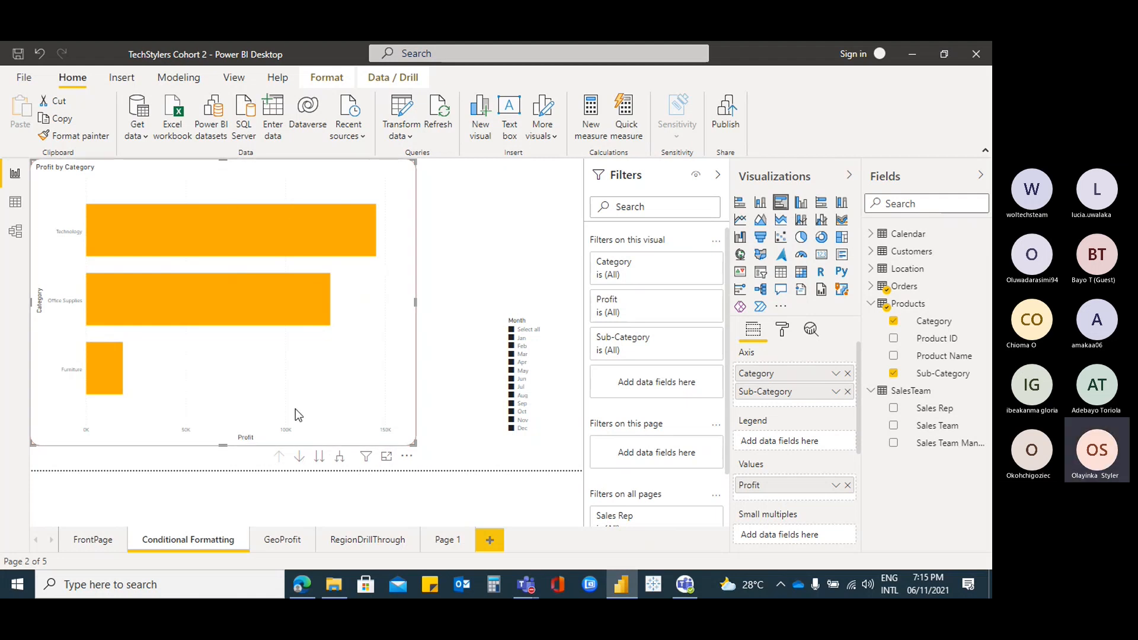
# Enable drill down, go to Sub-Category, drill up to Category, then back to Sub-Category
pyautogui.click(299, 458)
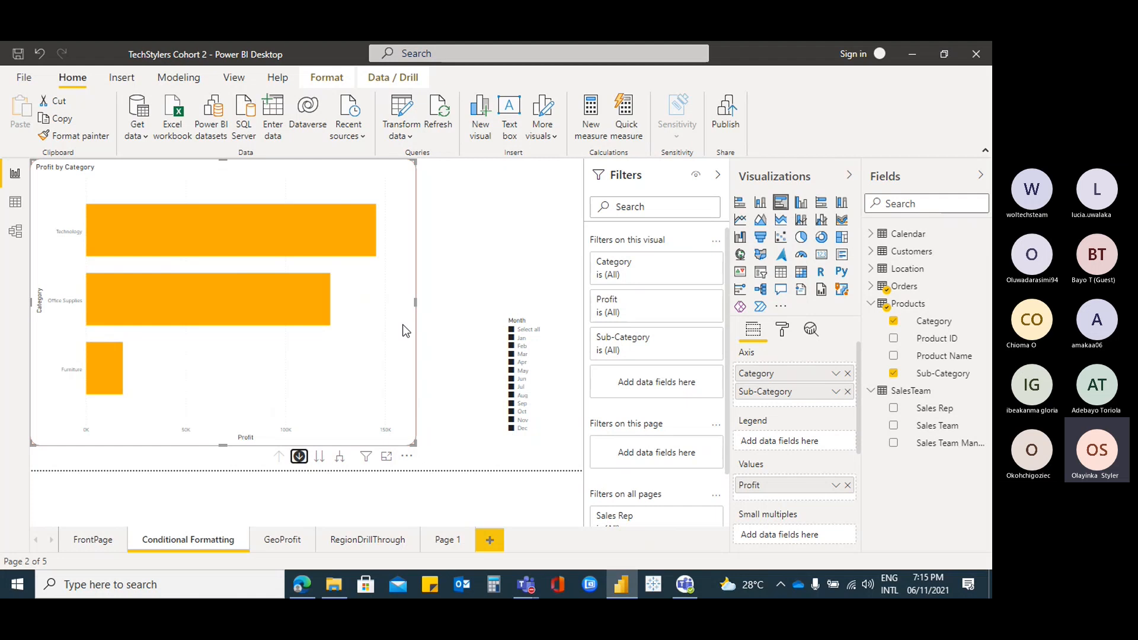
pyautogui.click(320, 460)
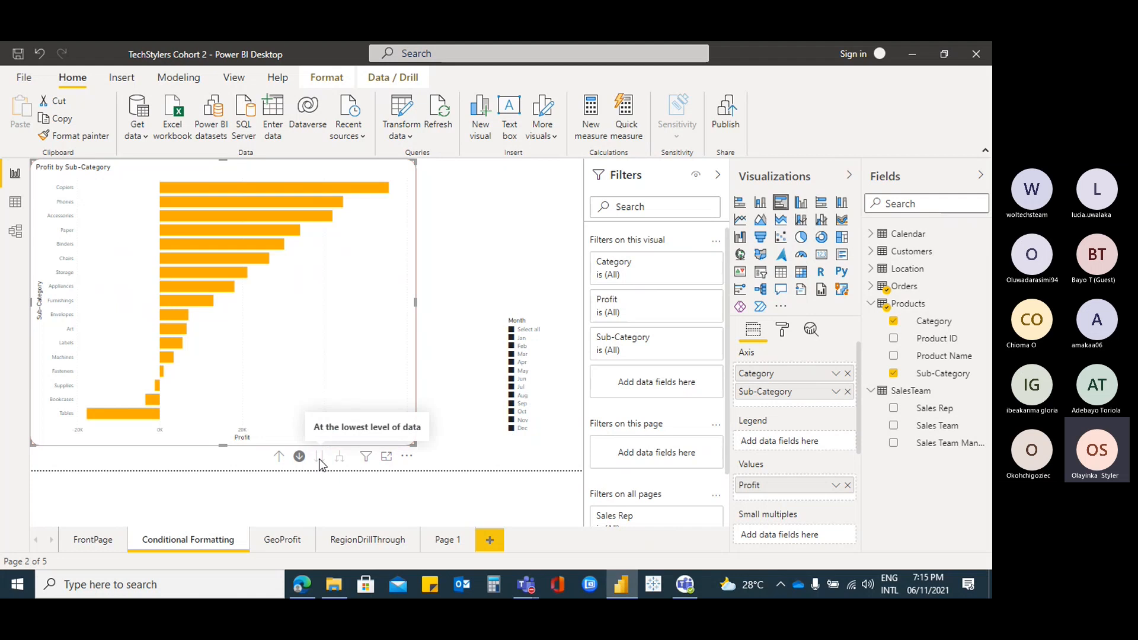
pyautogui.click(278, 459)
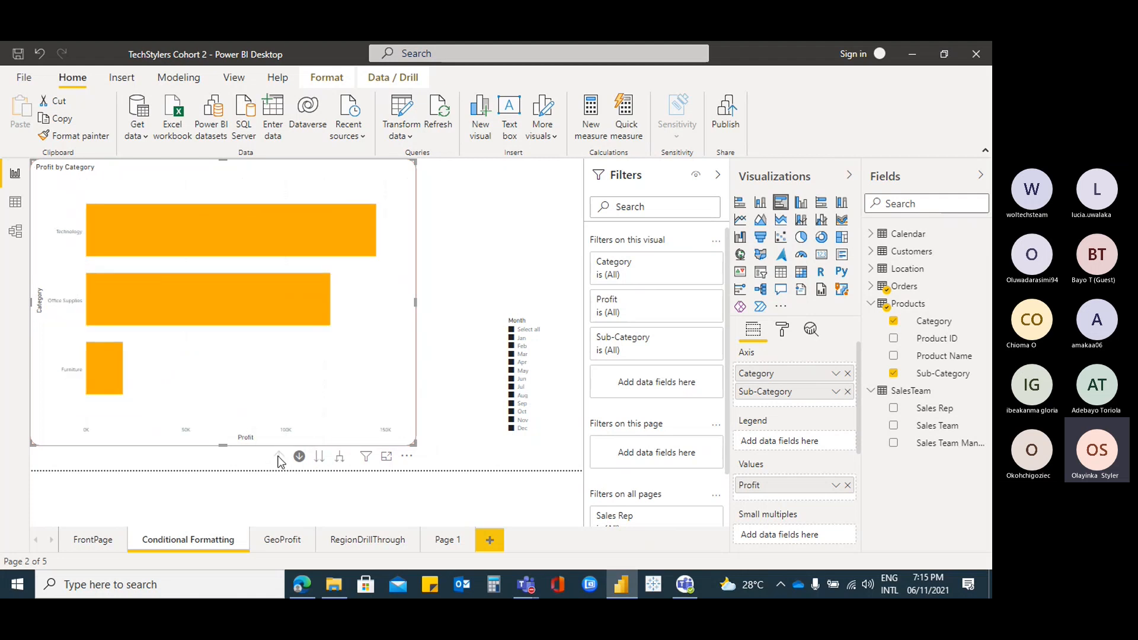
pyautogui.click(320, 457)
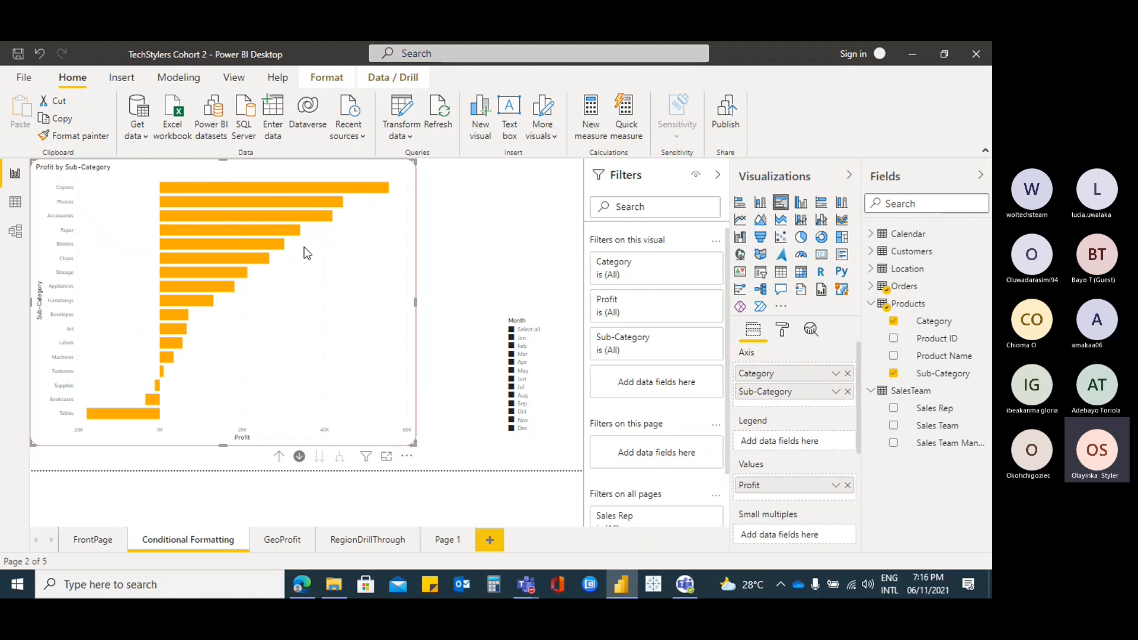
# Place Product ID below Sub-Category in the bar chart's Axis hierarchy
pyautogui.rightClick(938, 345)
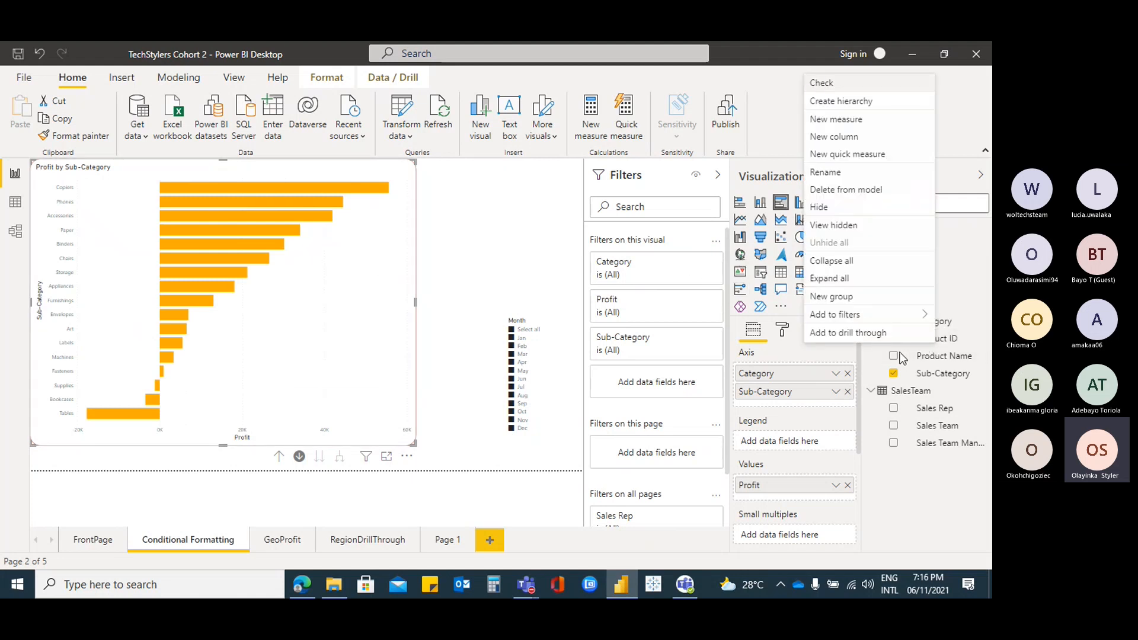
pyautogui.click(951, 346)
pyautogui.moveTo(951, 345); pyautogui.dragTo(822, 412)
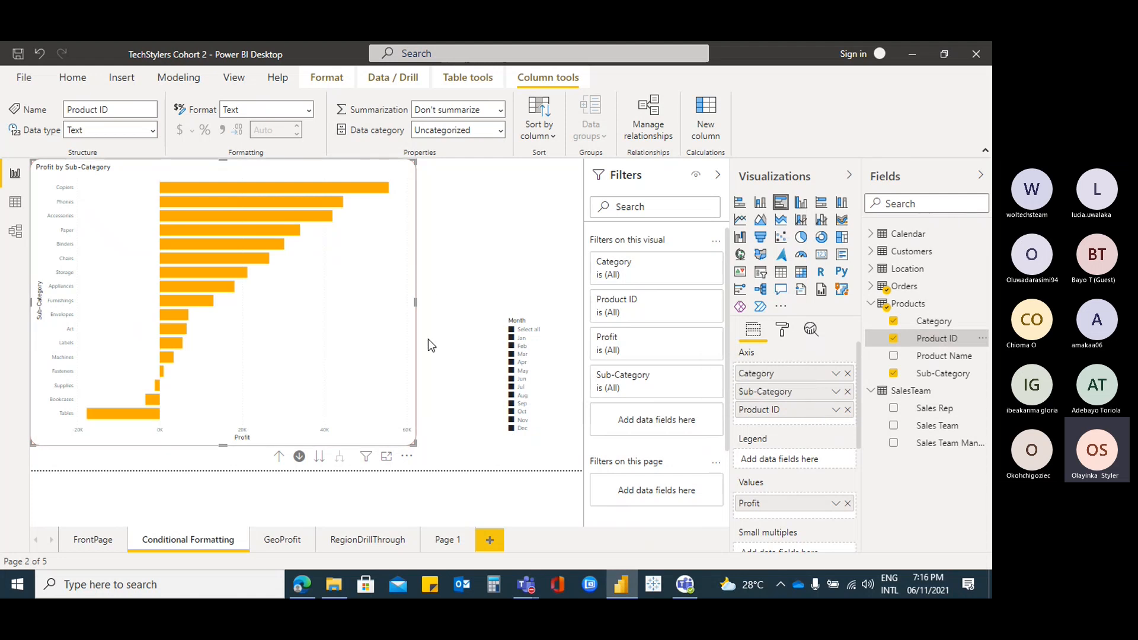
pyautogui.click(847, 409)
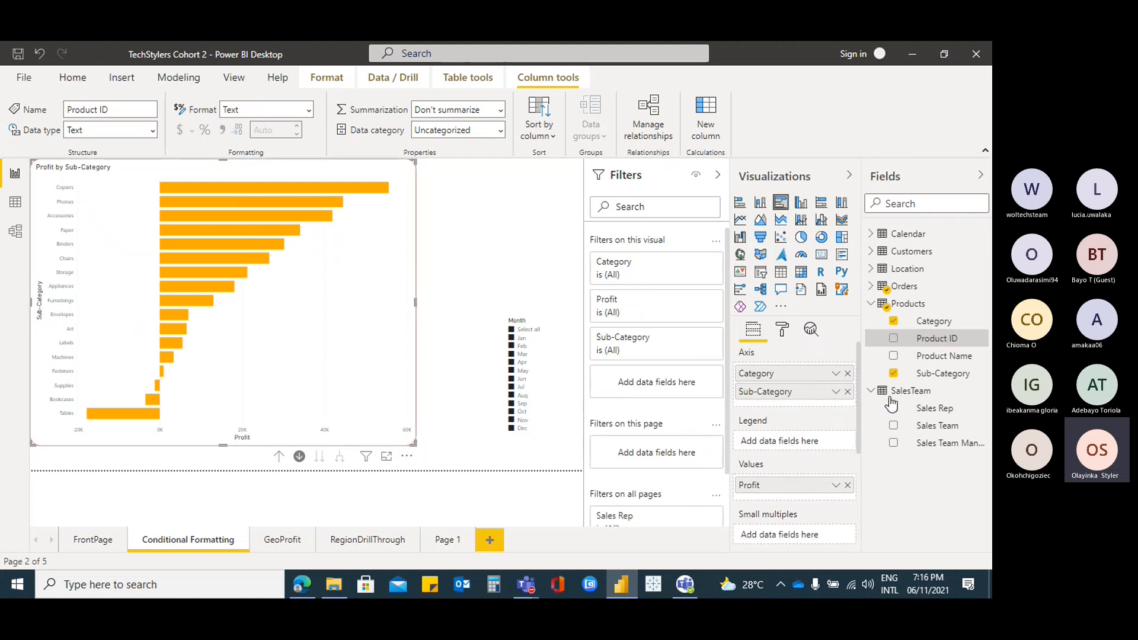
pyautogui.moveTo(948, 339); pyautogui.dragTo(937, 344)
pyautogui.moveTo(939, 344); pyautogui.dragTo(811, 405)
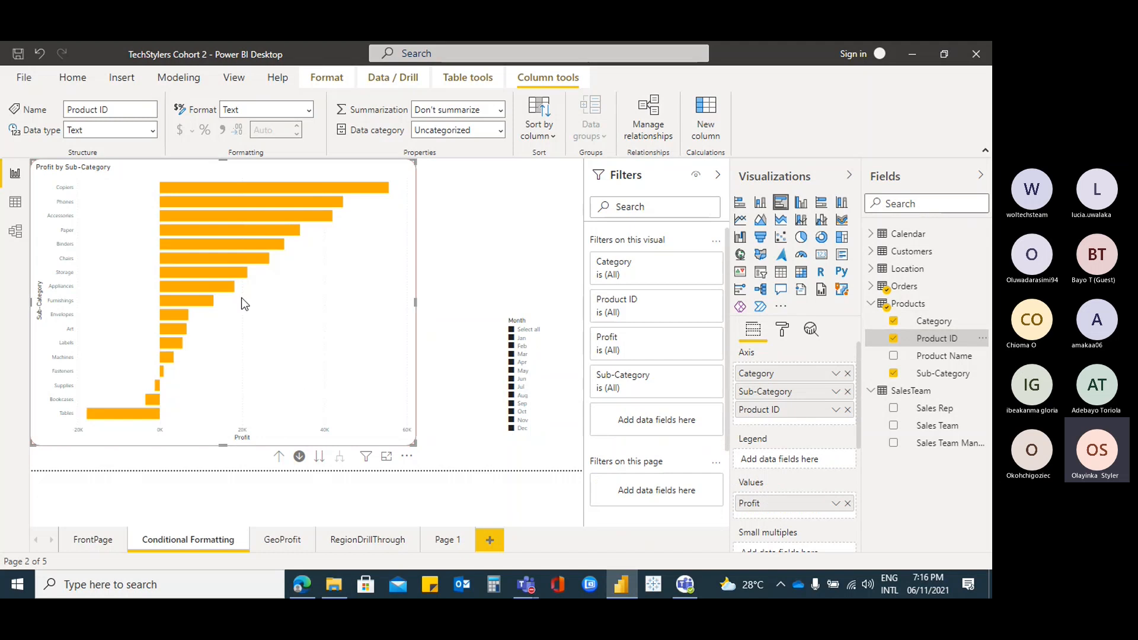
# Drill down to Product ID, then drill up twice back to Category
pyautogui.click(320, 460)
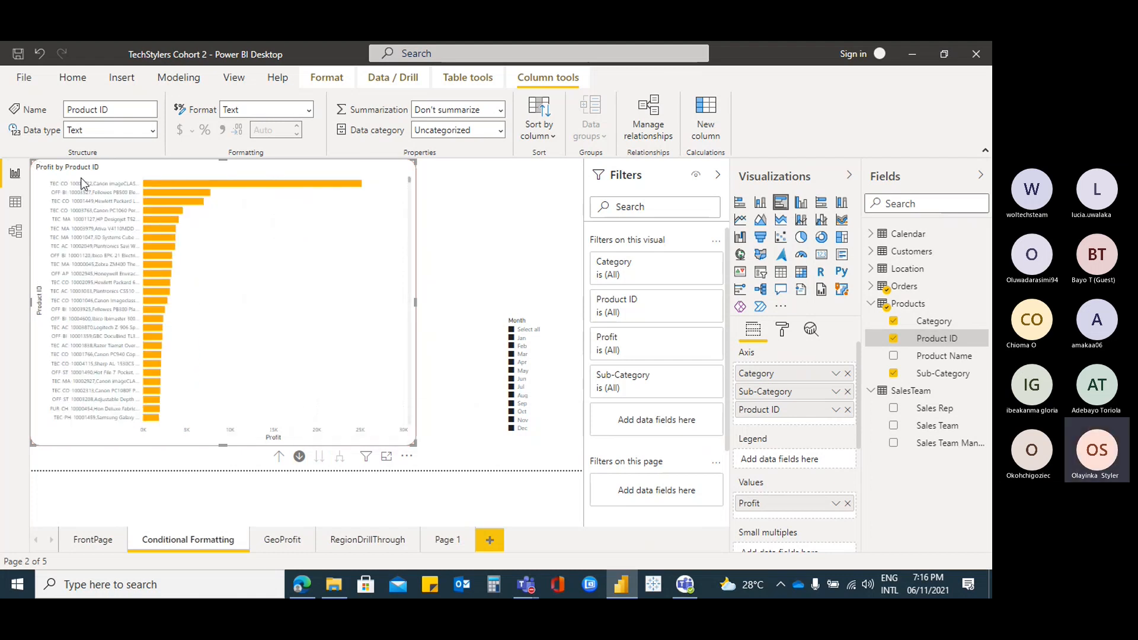
pyautogui.click(279, 457)
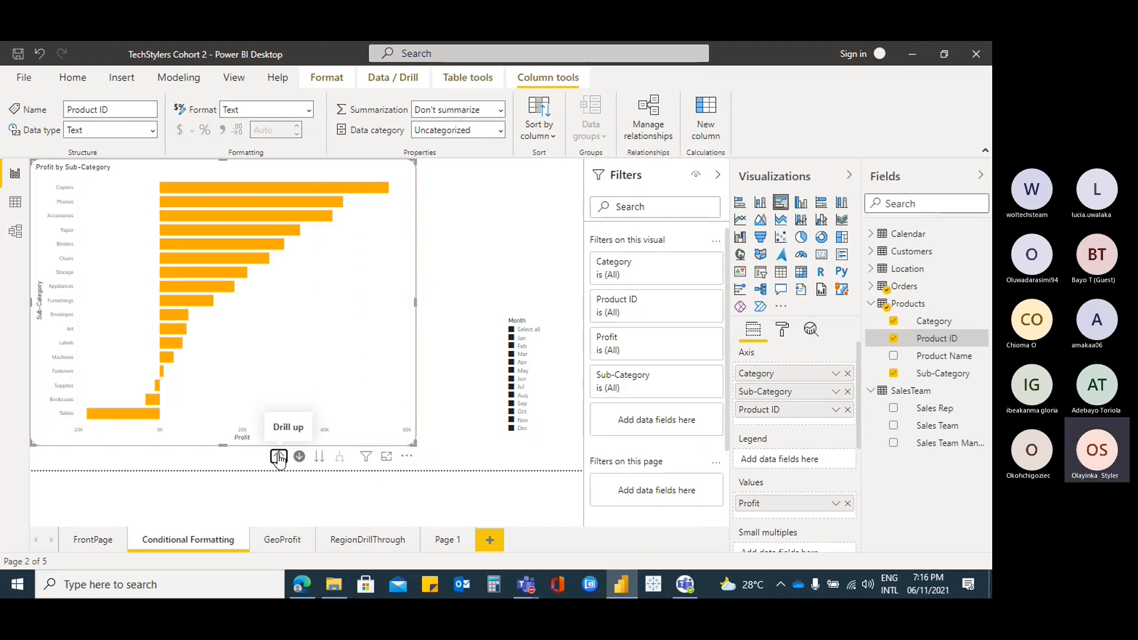
pyautogui.click(279, 458)
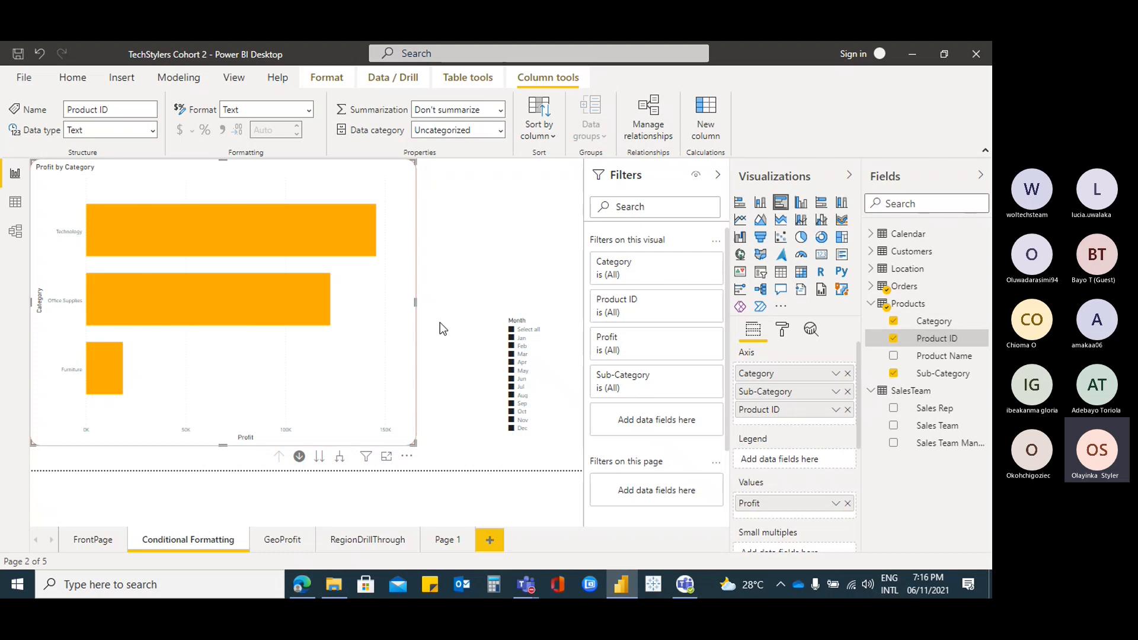
# Collapse the Products, Calendar and SalesTeam field lists in the Fields pane
pyautogui.click(871, 304)
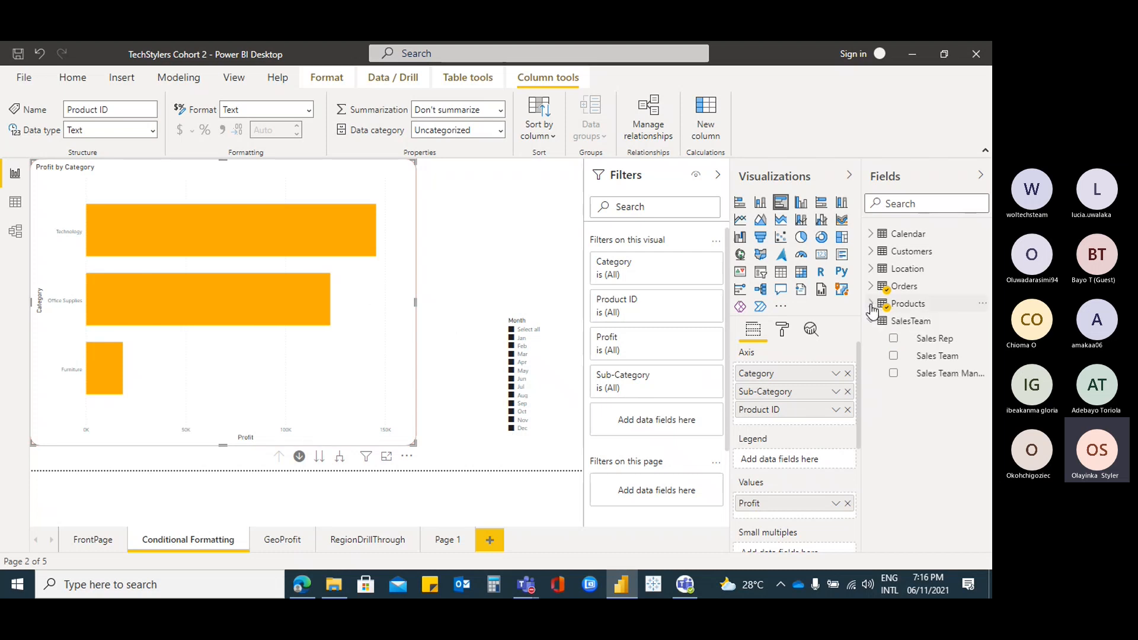
pyautogui.click(871, 234)
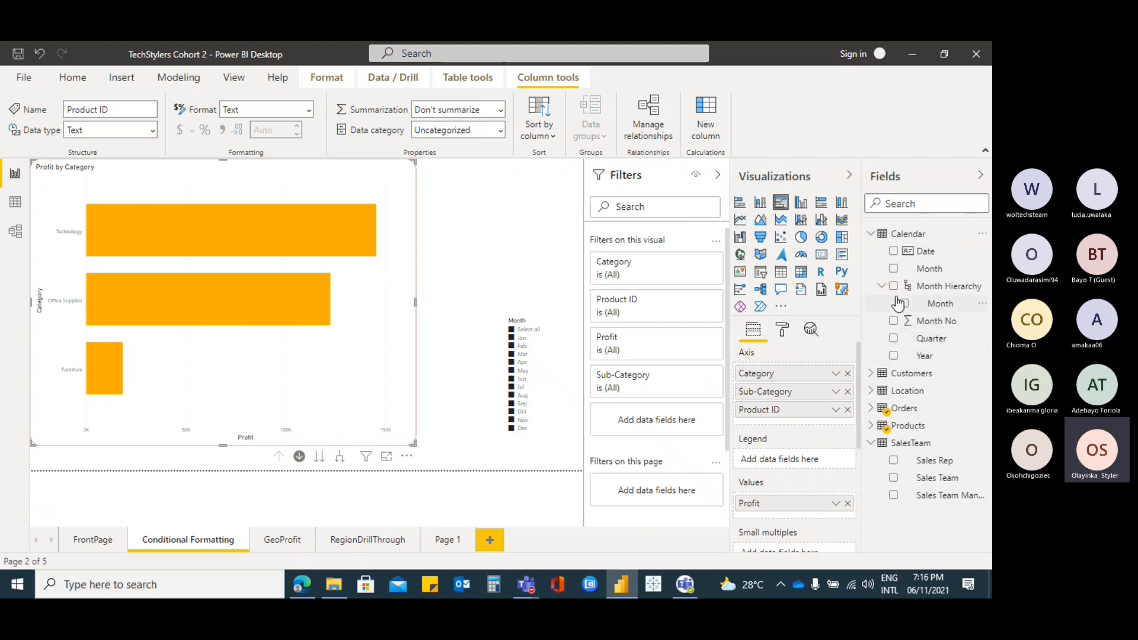
pyautogui.click(871, 235)
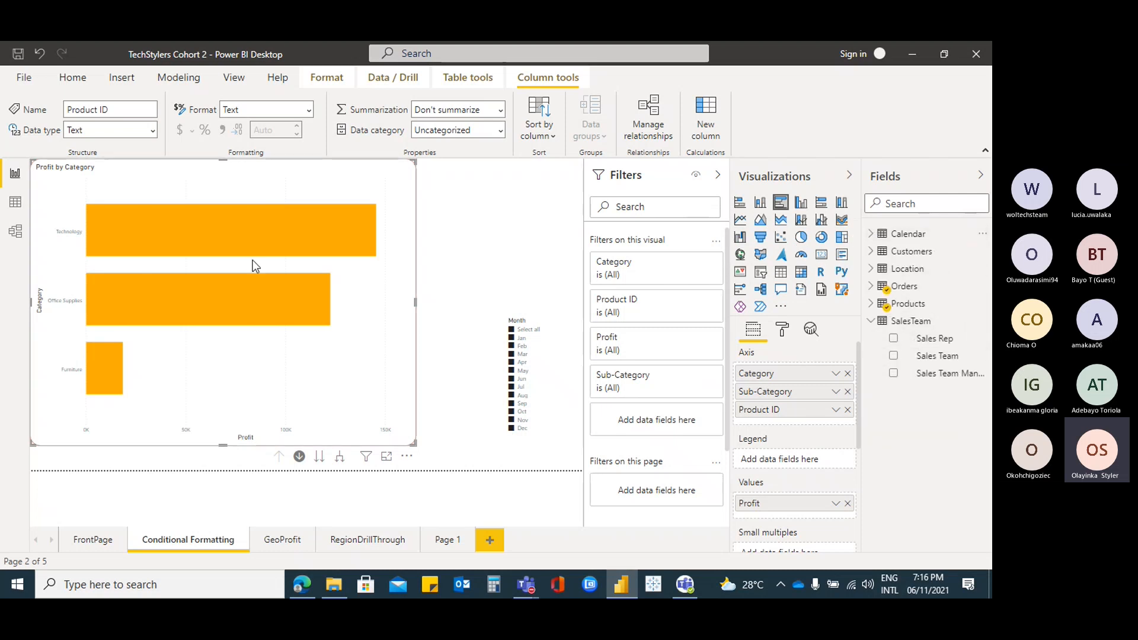
pyautogui.moveTo(300, 296)
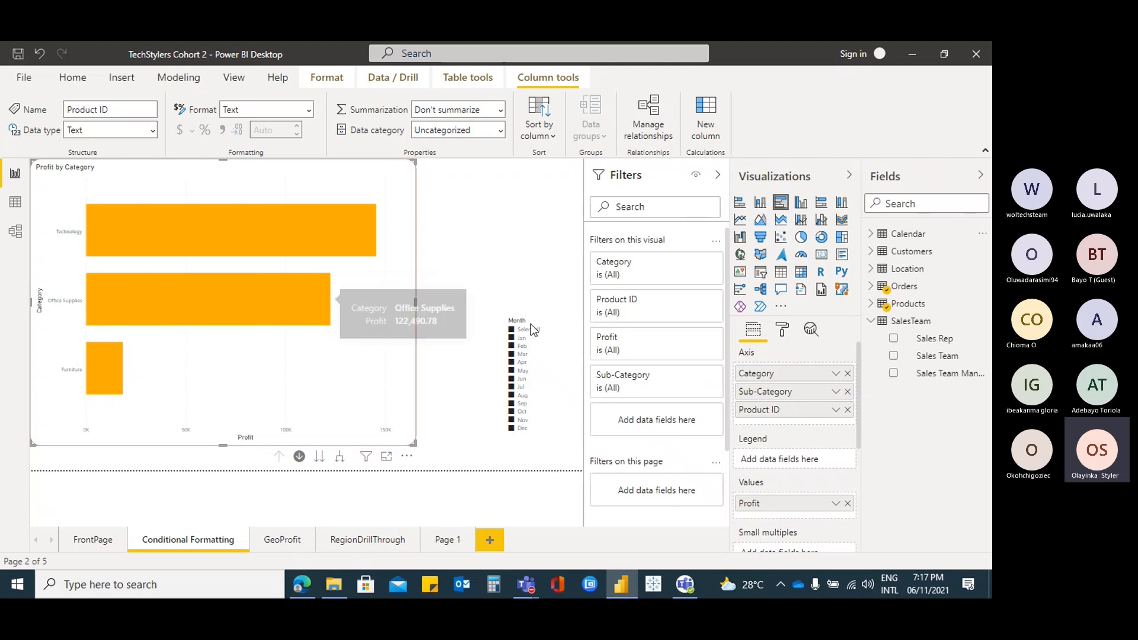
pyautogui.click(870, 321)
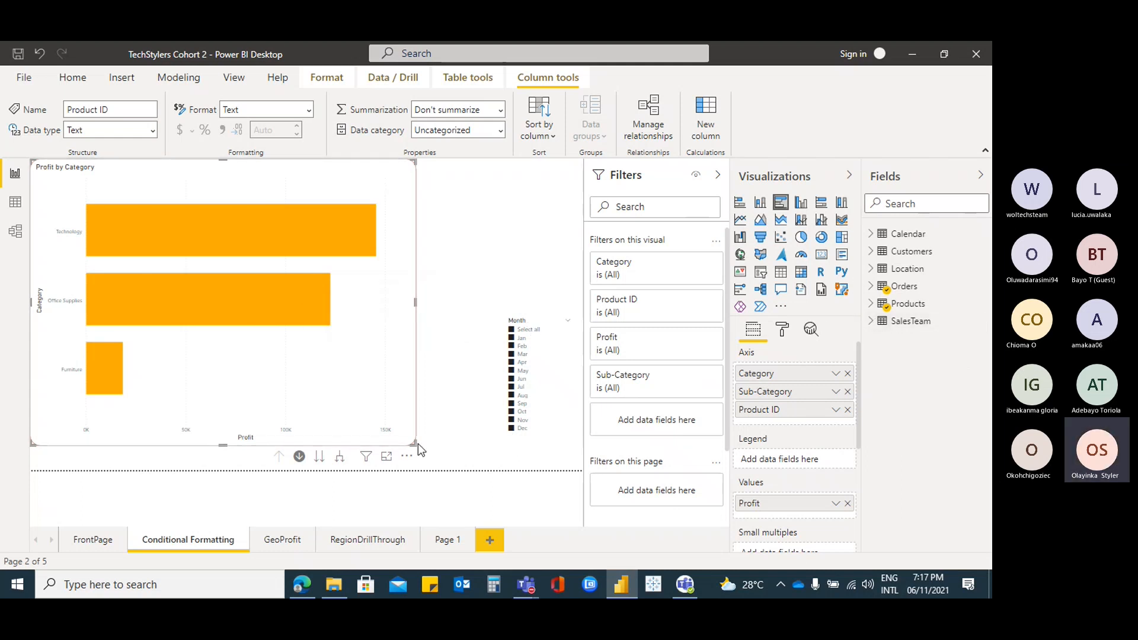
# Shrink the Profit by Category chart, move it right, and paste a copy with Ctrl+V
pyautogui.moveTo(417, 443); pyautogui.dragTo(204, 290)
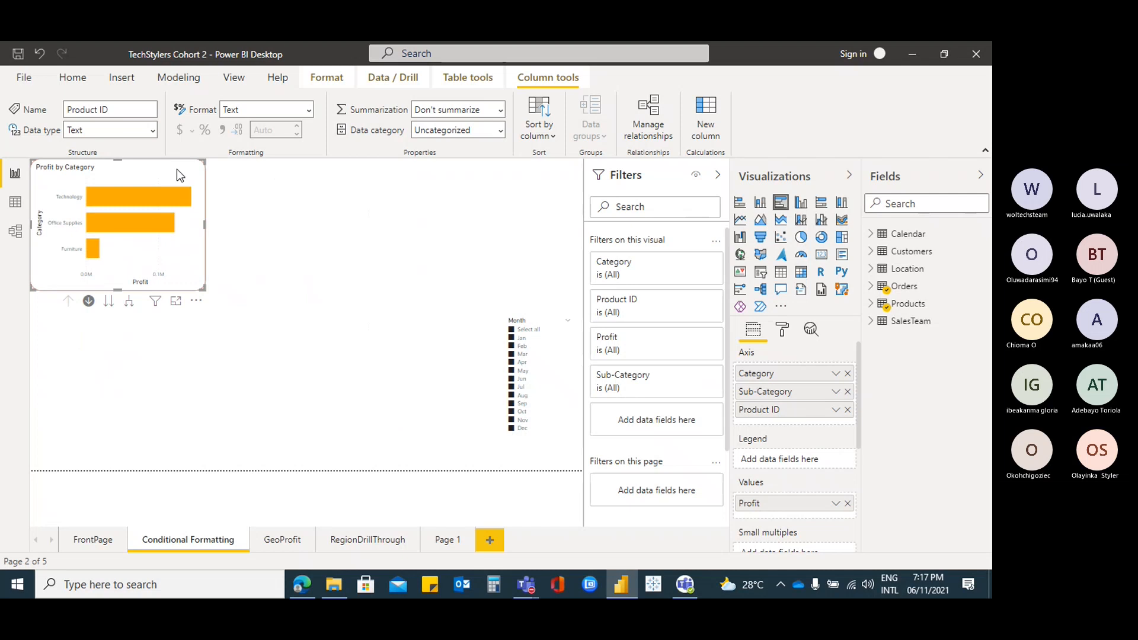
pyautogui.moveTo(176, 169); pyautogui.dragTo(339, 191)
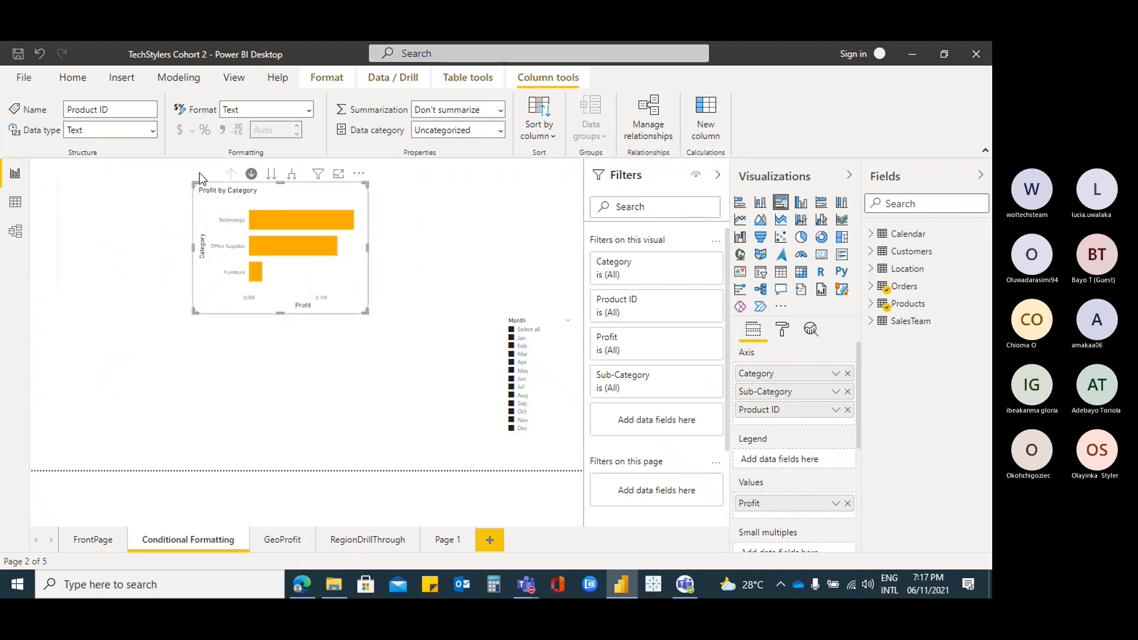
pyautogui.moveTo(316, 194); pyautogui.dragTo(456, 187)
pyautogui.hotkey('ctrl', 'v')
# Remove Category, Sub-Category and Product ID from the right-hand chart's axis
pyautogui.click(457, 190)
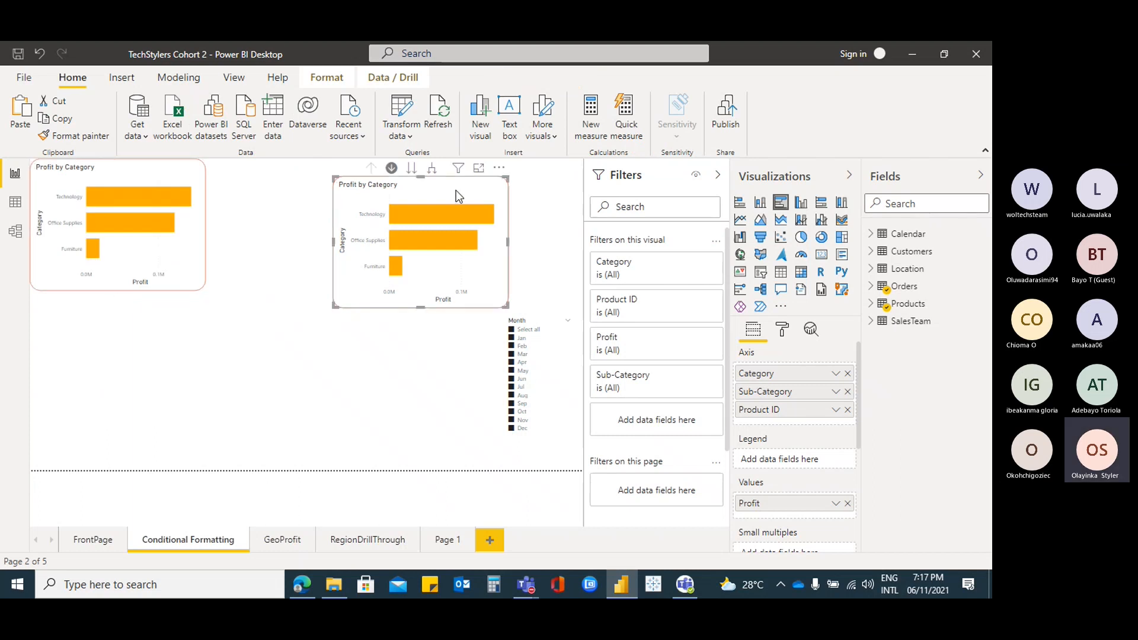
pyautogui.click(871, 270)
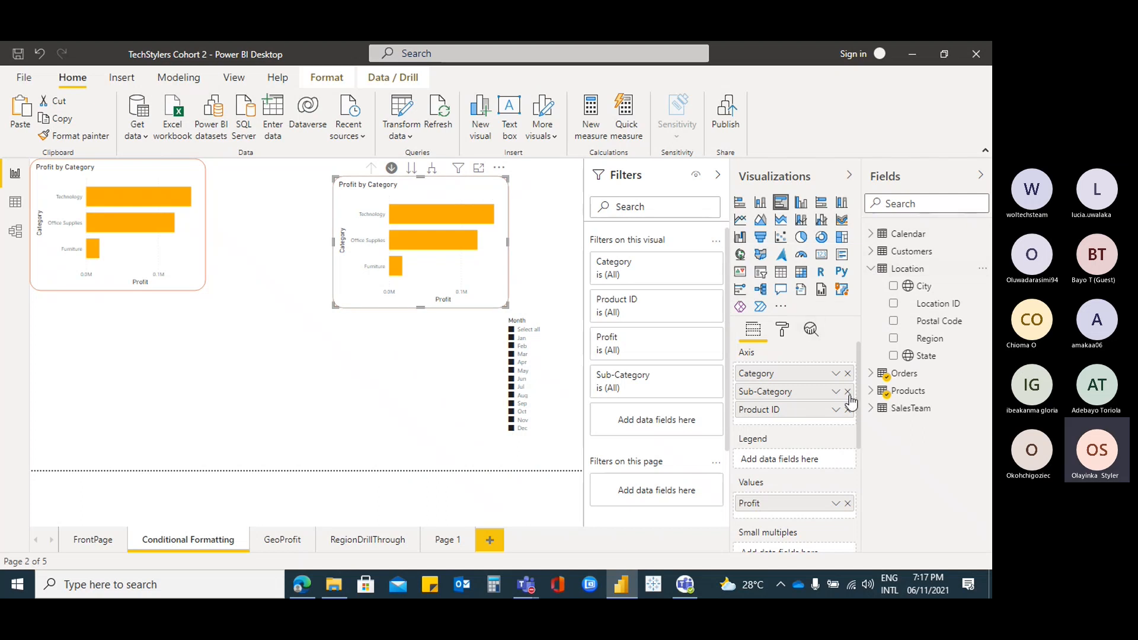
pyautogui.click(848, 374)
pyautogui.click(848, 374)
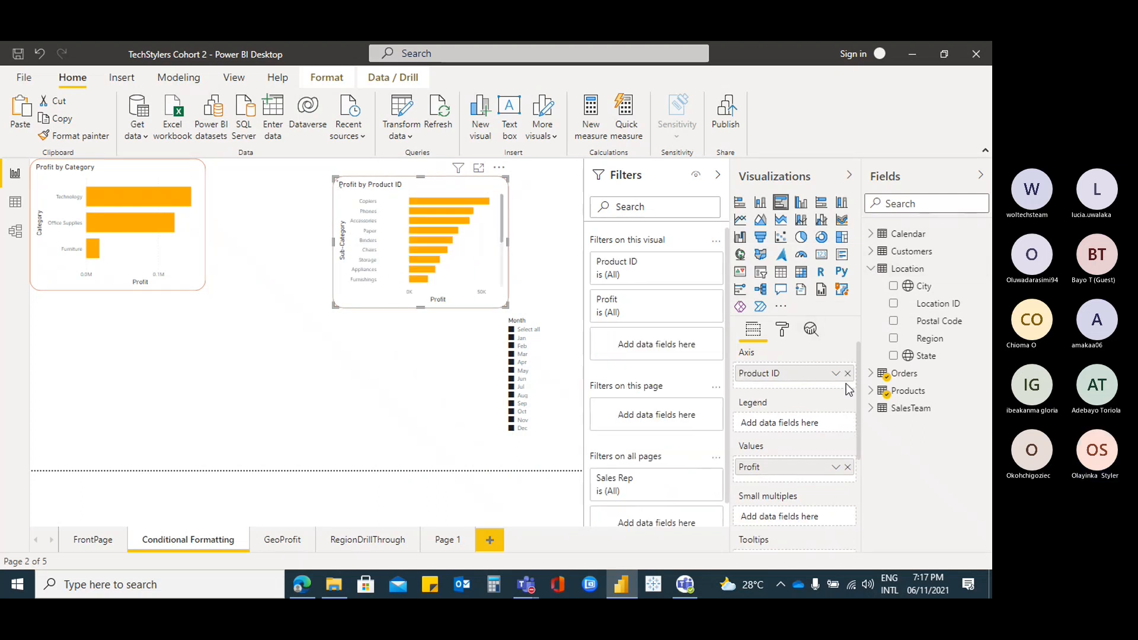
pyautogui.click(848, 374)
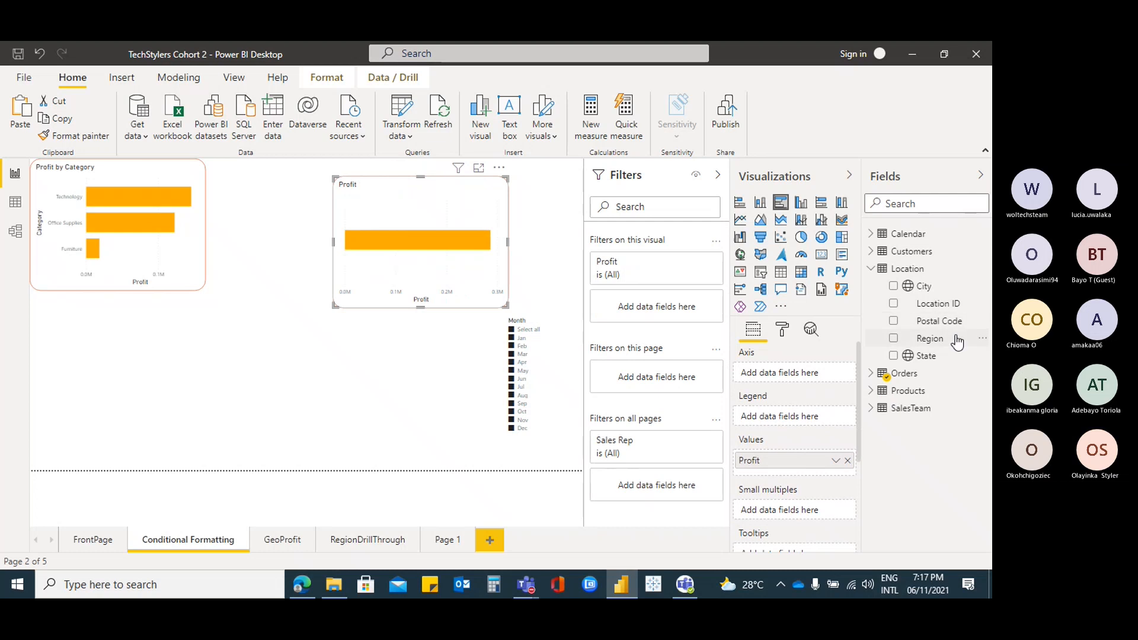
# Add Region as the chart's legend and State as its small multiples
pyautogui.click(894, 356)
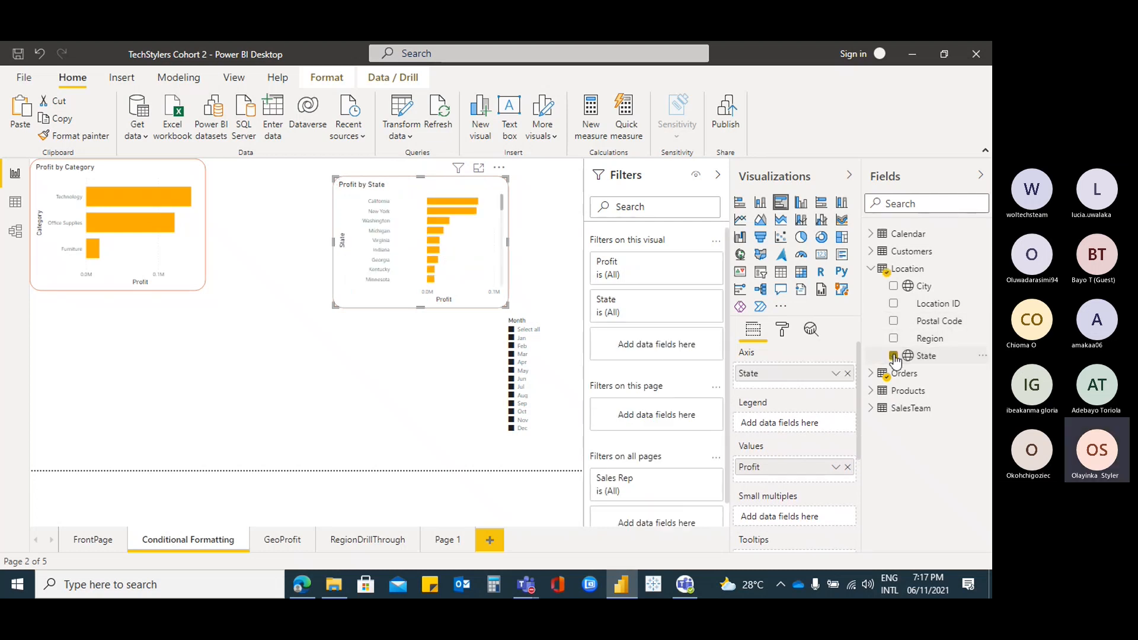
pyautogui.click(894, 356)
pyautogui.click(895, 339)
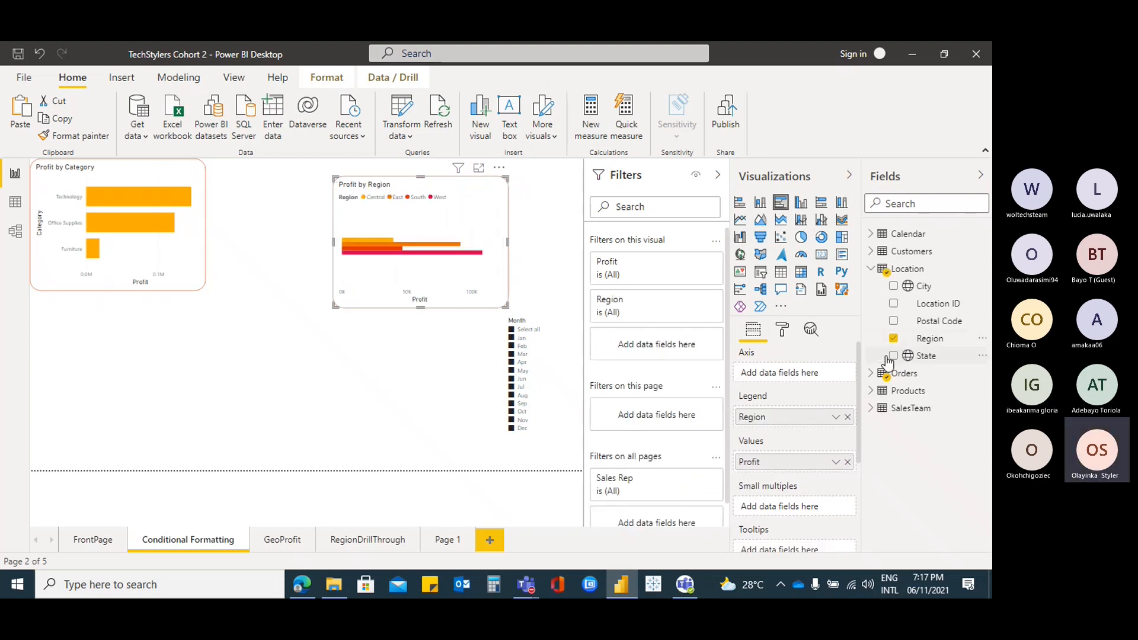
pyautogui.click(894, 358)
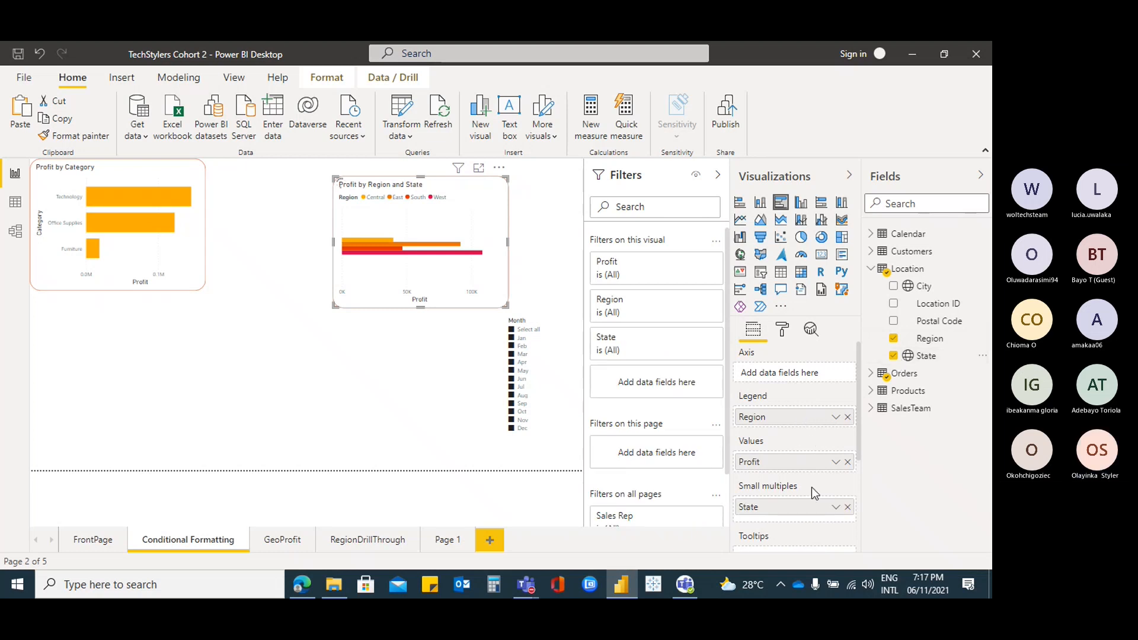
# Move State out of small multiples and Region out of the legend onto the chart's axis
pyautogui.moveTo(805, 508); pyautogui.dragTo(800, 427)
pyautogui.moveTo(816, 508); pyautogui.dragTo(813, 425)
pyautogui.moveTo(807, 380); pyautogui.dragTo(824, 377)
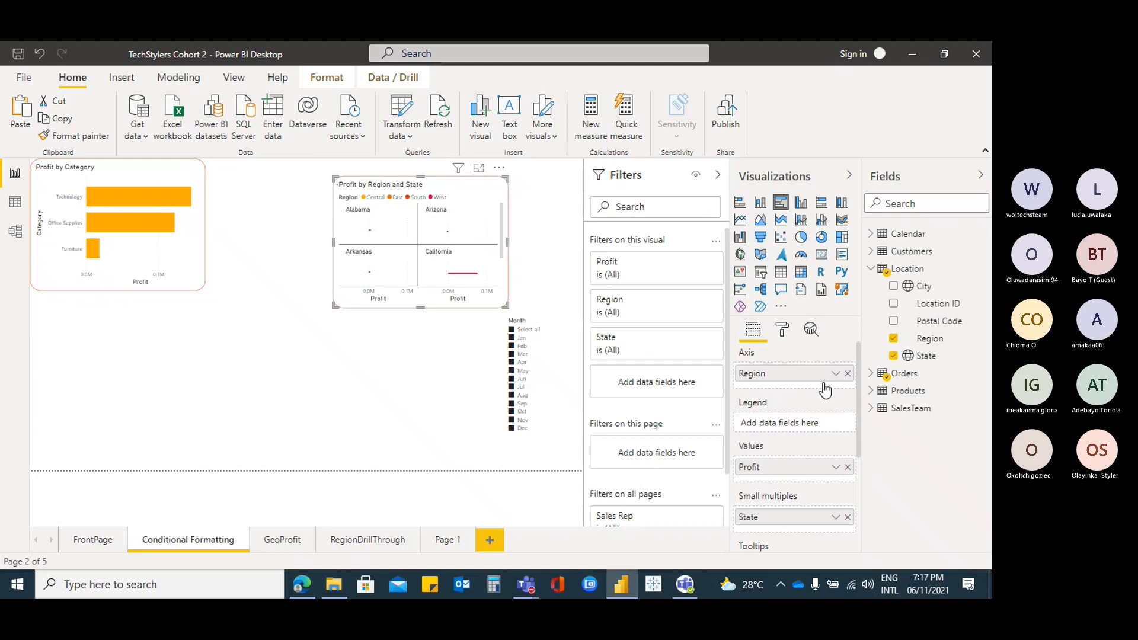
pyautogui.moveTo(782, 516); pyautogui.dragTo(775, 377)
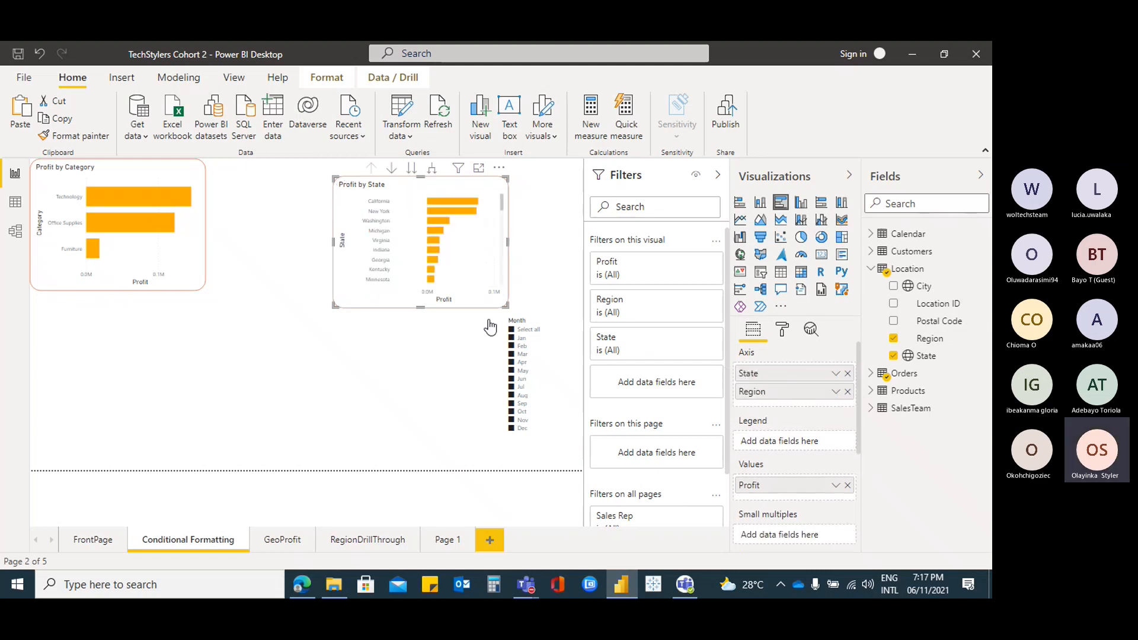
# Widen the chart to both sides and order the axis with Region above State
pyautogui.moveTo(334, 306); pyautogui.dragTo(247, 307)
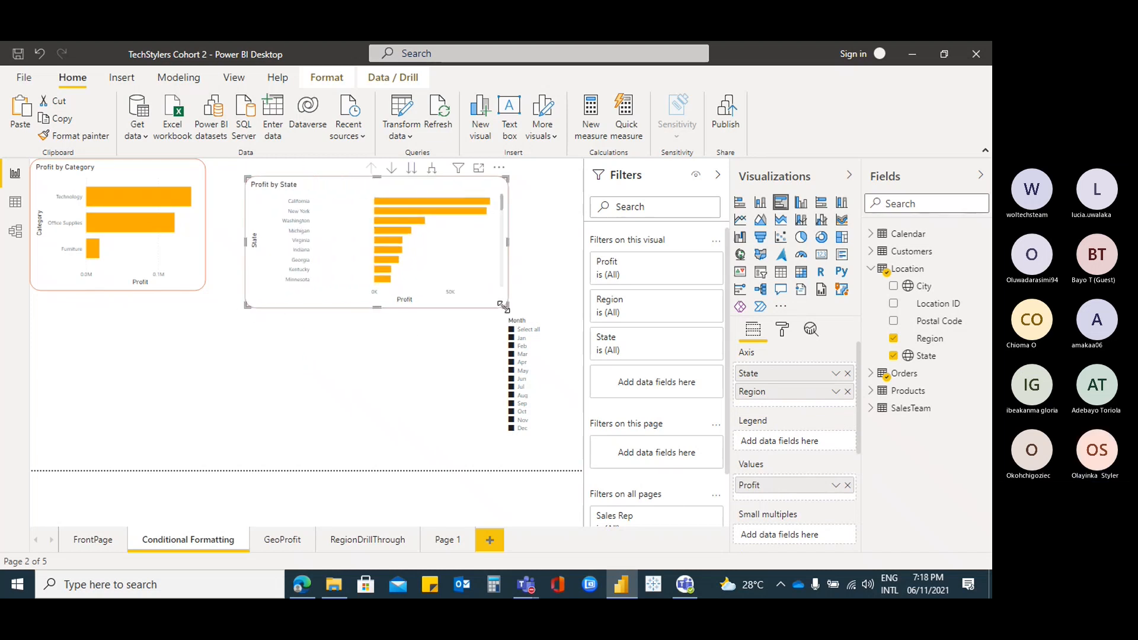
pyautogui.moveTo(503, 306); pyautogui.dragTo(549, 307)
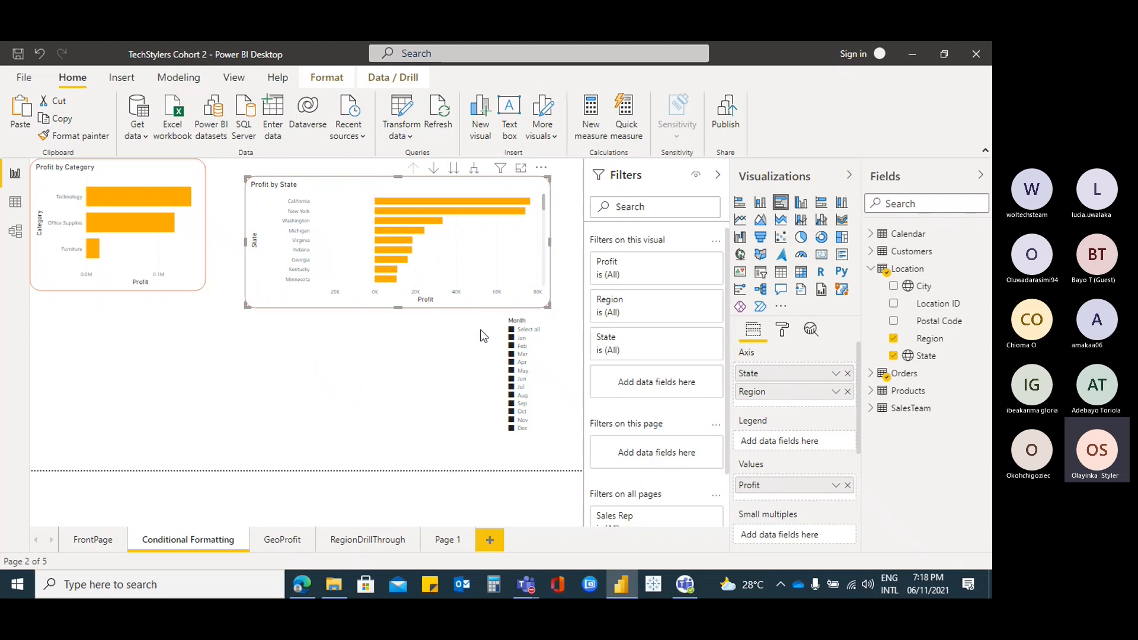
pyautogui.moveTo(798, 394); pyautogui.dragTo(799, 377)
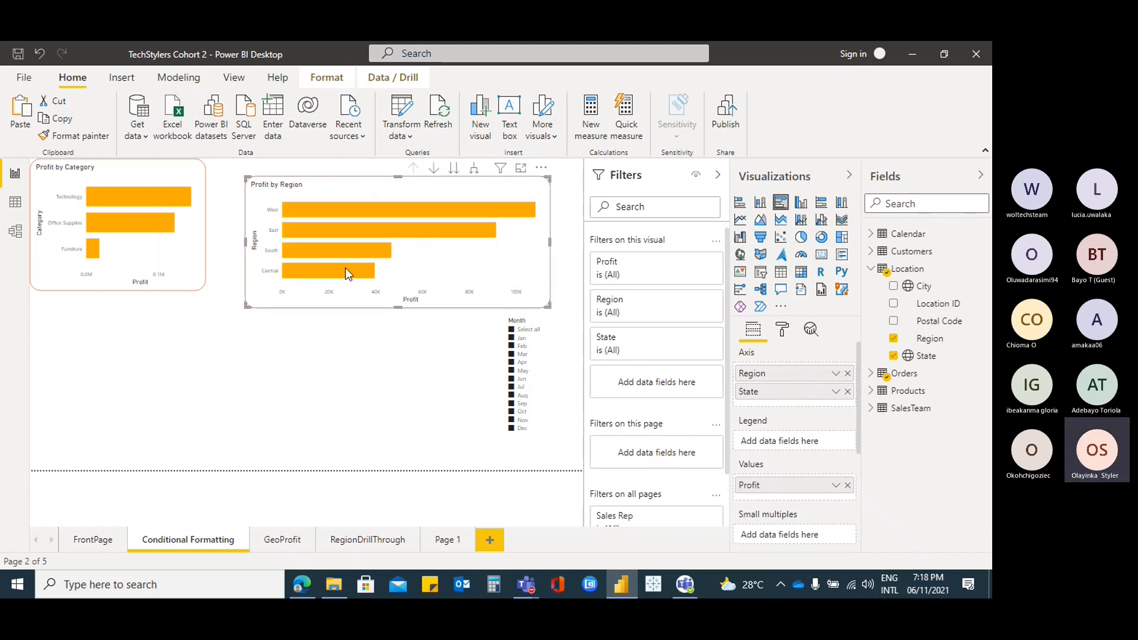
pyautogui.moveTo(900, 287); pyautogui.dragTo(856, 377)
# Add City below State on the axis and test drilling down to cities and back up to regions
pyautogui.moveTo(820, 408); pyautogui.dragTo(820, 409)
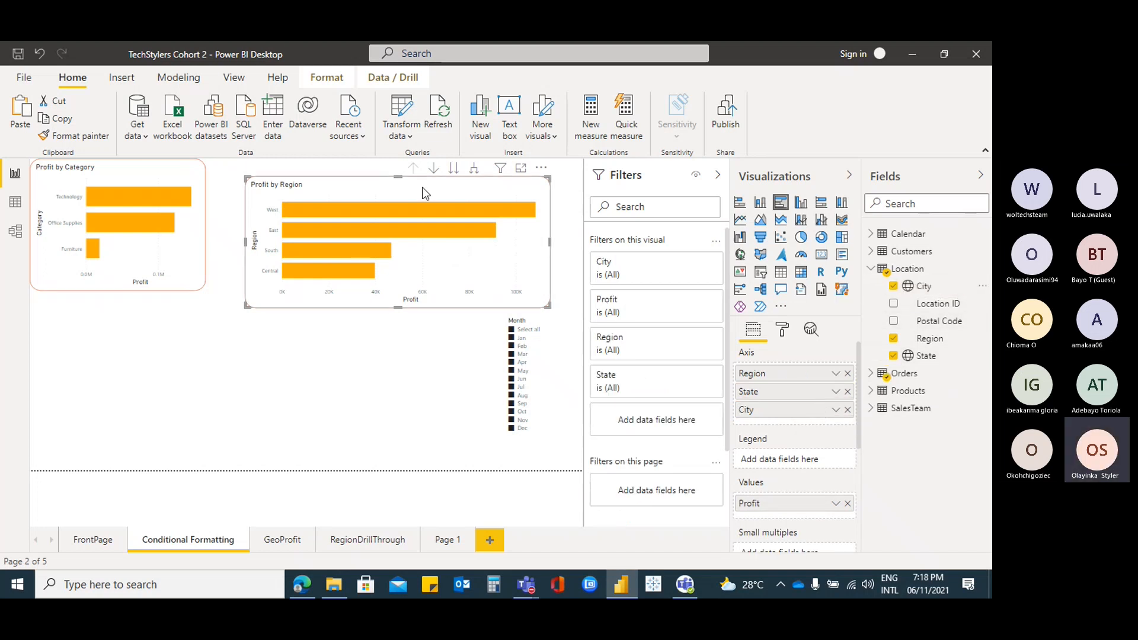
pyautogui.click(434, 169)
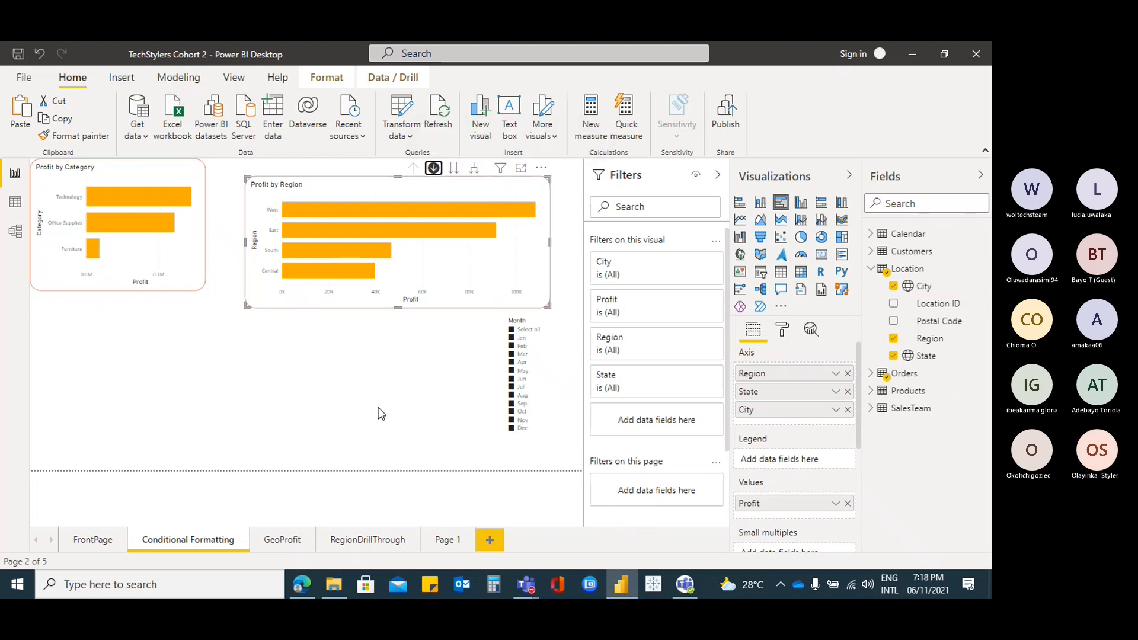
pyautogui.click(454, 170)
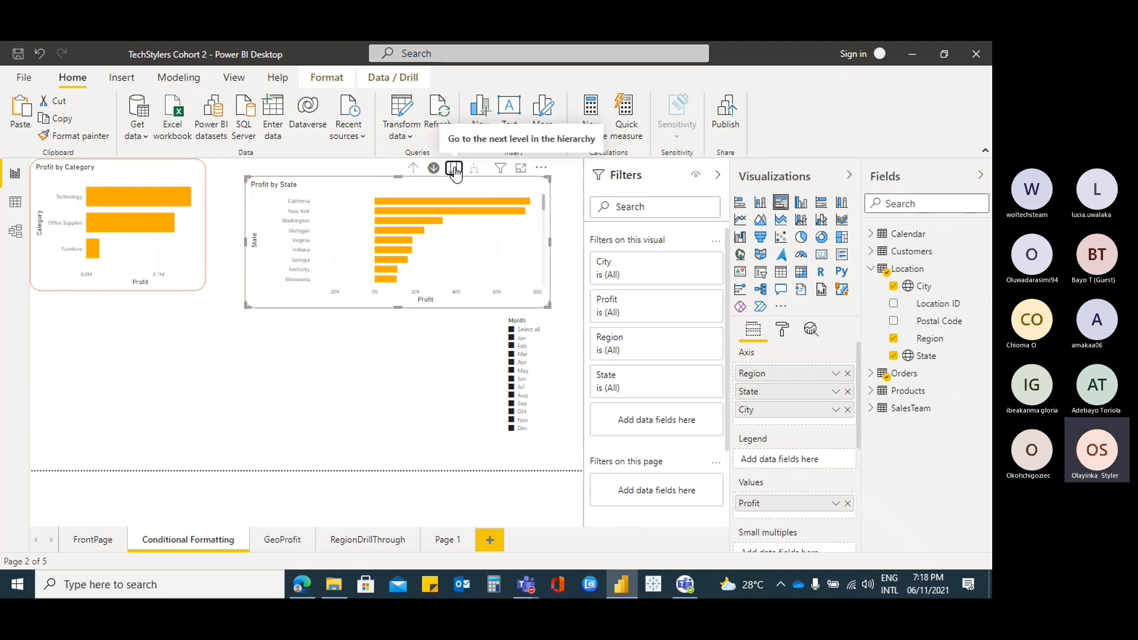
pyautogui.click(454, 169)
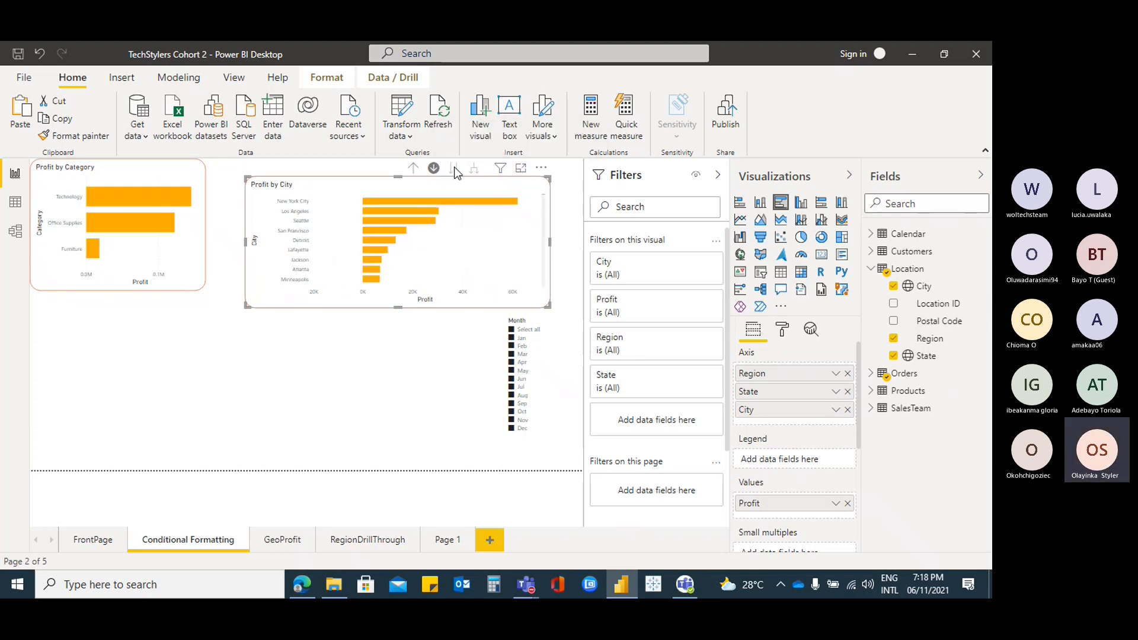
pyautogui.click(414, 169)
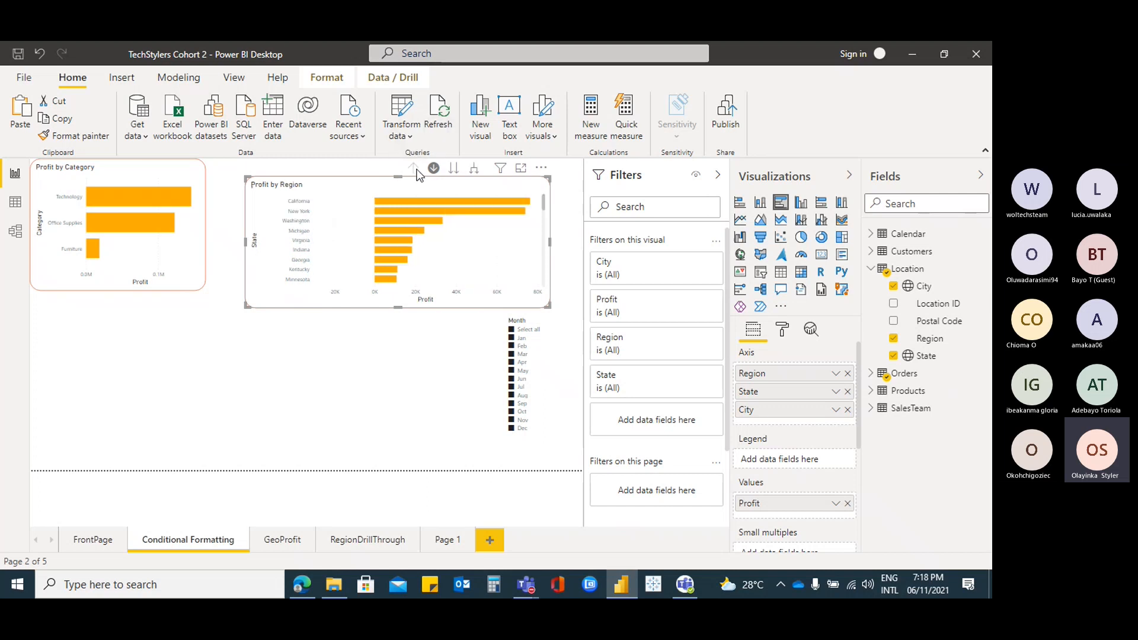
pyautogui.click(417, 171)
# Place the Profit by Region chart beneath the Profit by Category chart on the left
pyautogui.moveTo(366, 180); pyautogui.dragTo(154, 317)
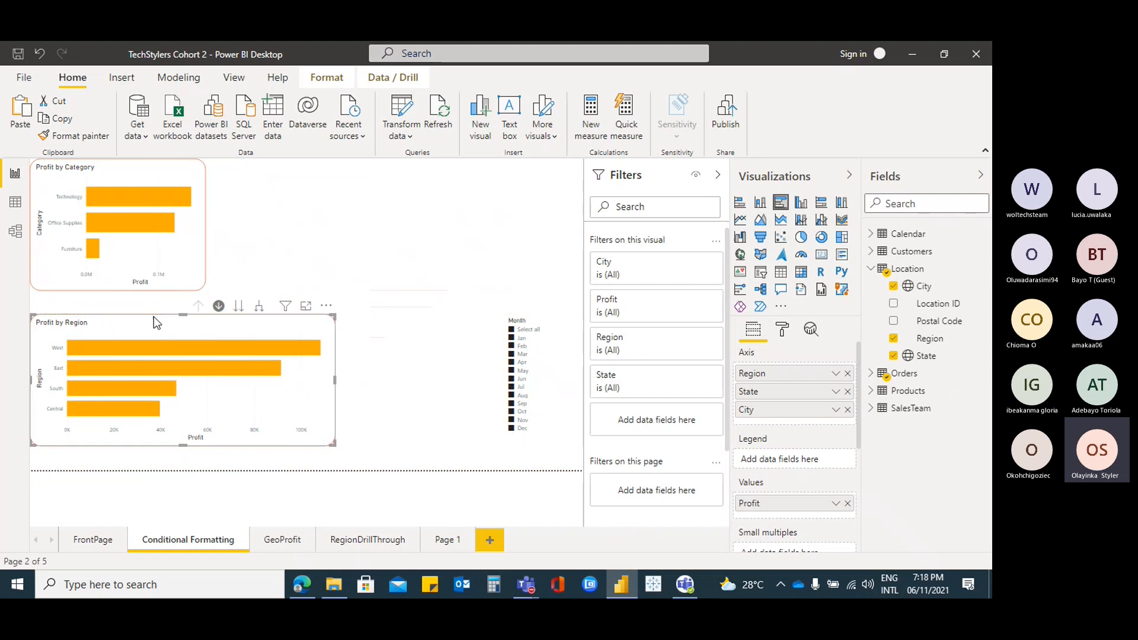
pyautogui.click(154, 172)
pyautogui.moveTo(154, 173); pyautogui.dragTo(160, 181)
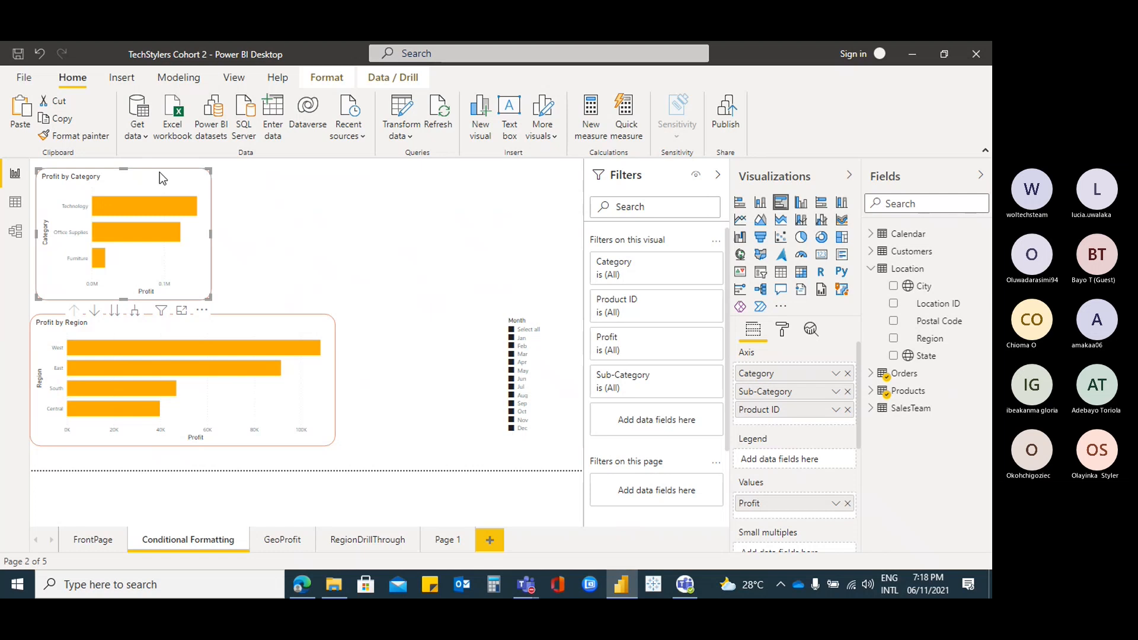
pyautogui.moveTo(160, 172); pyautogui.dragTo(155, 169)
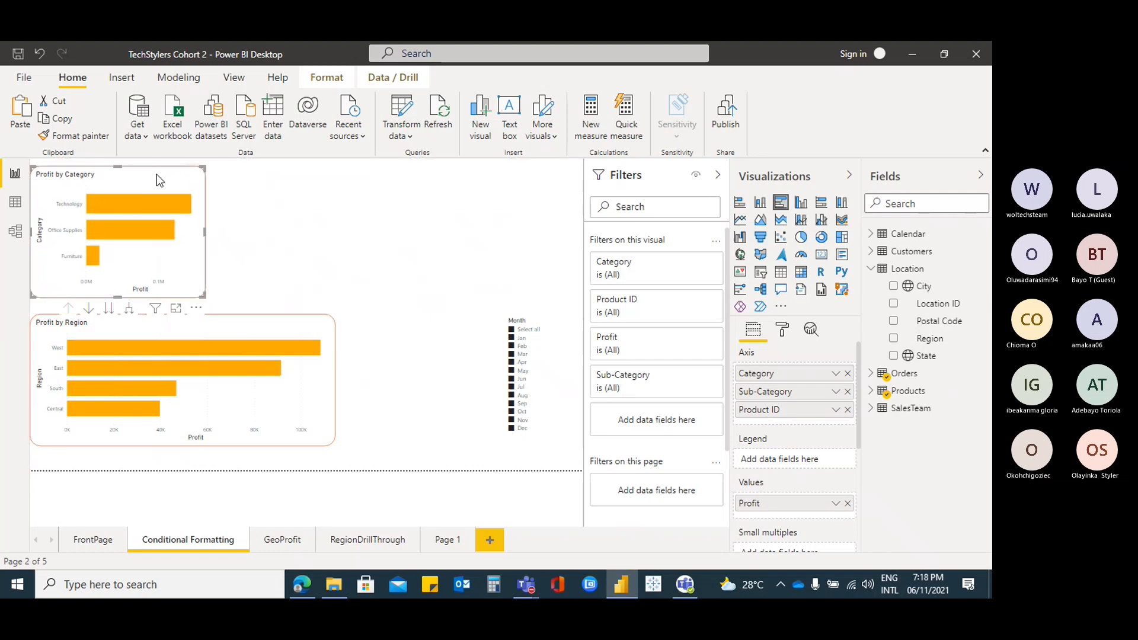
pyautogui.click(542, 326)
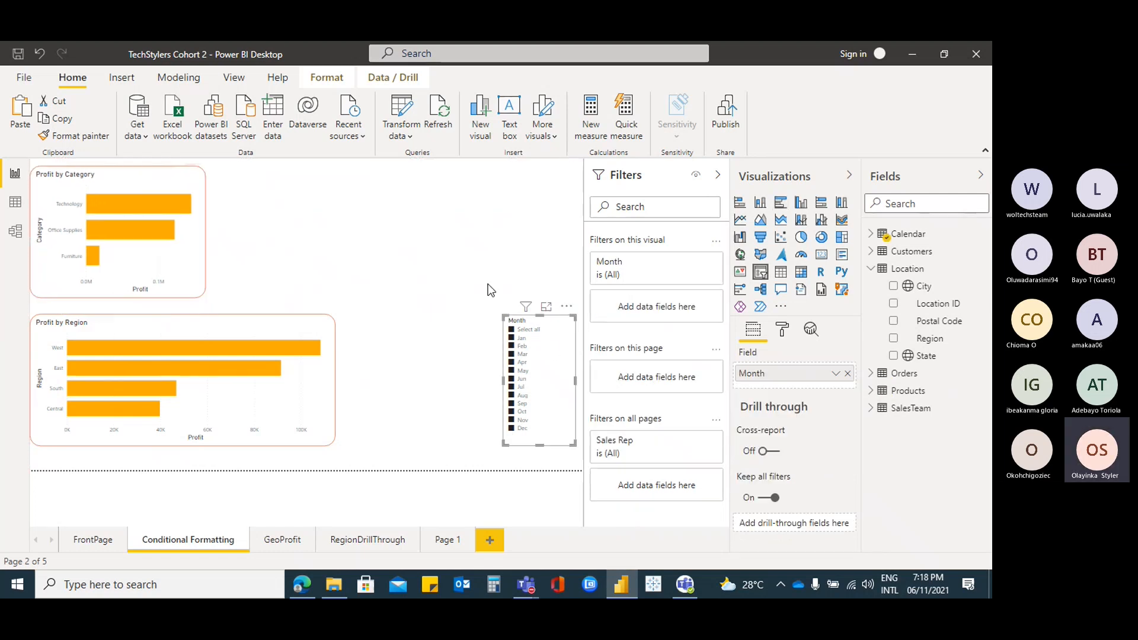
pyautogui.click(871, 268)
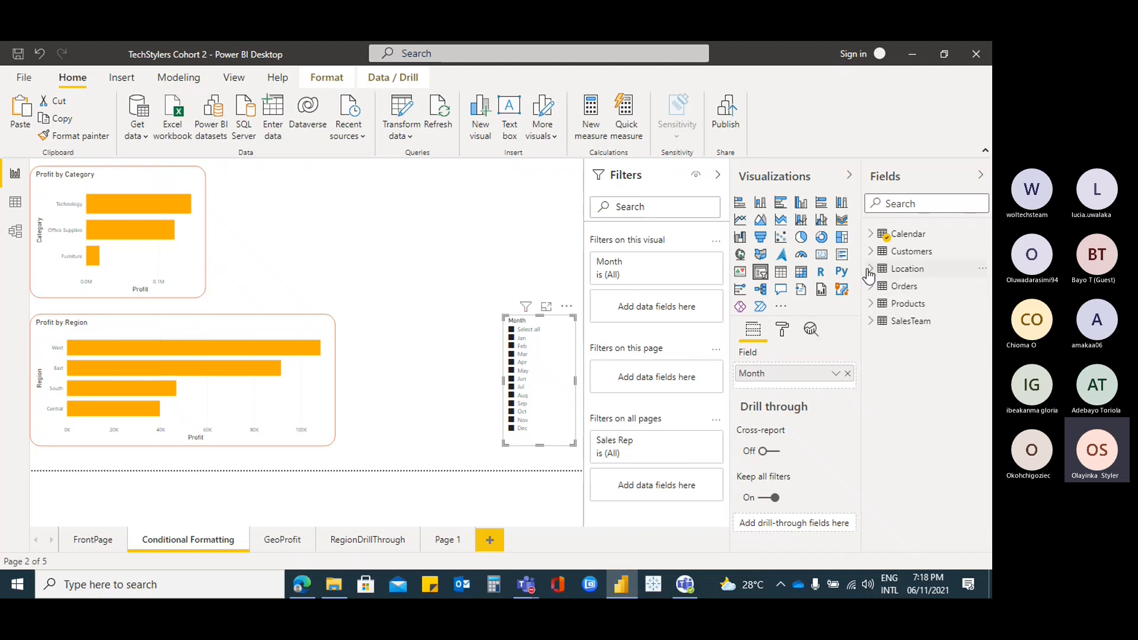
pyautogui.click(291, 329)
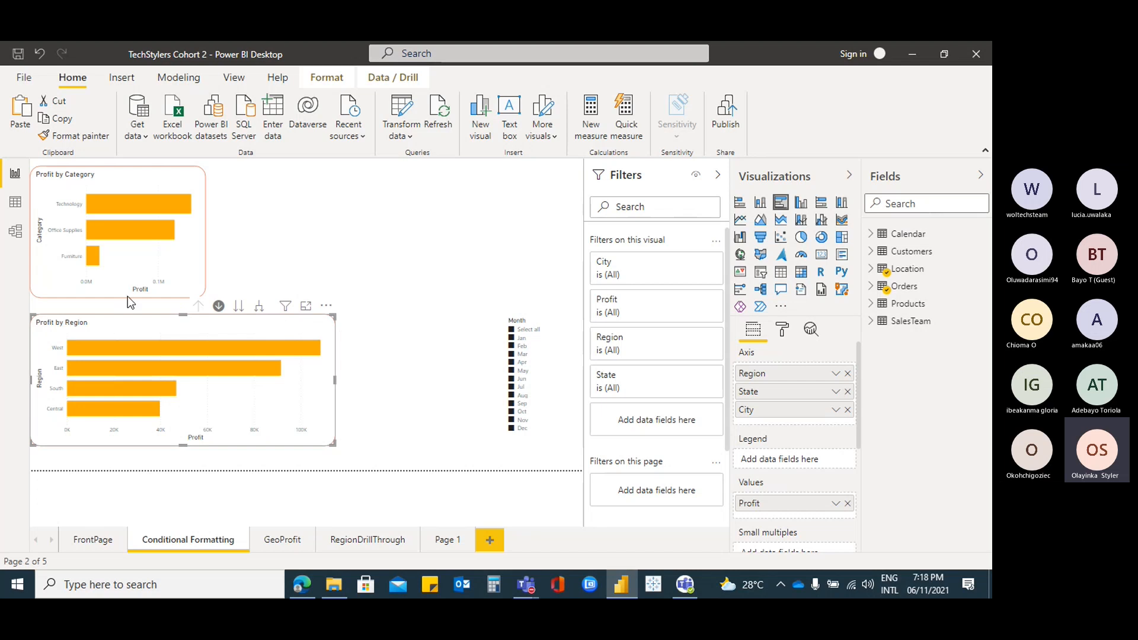
# In the chart's Format settings, expand Data colors and open conditional formatting for Default color
pyautogui.click(784, 331)
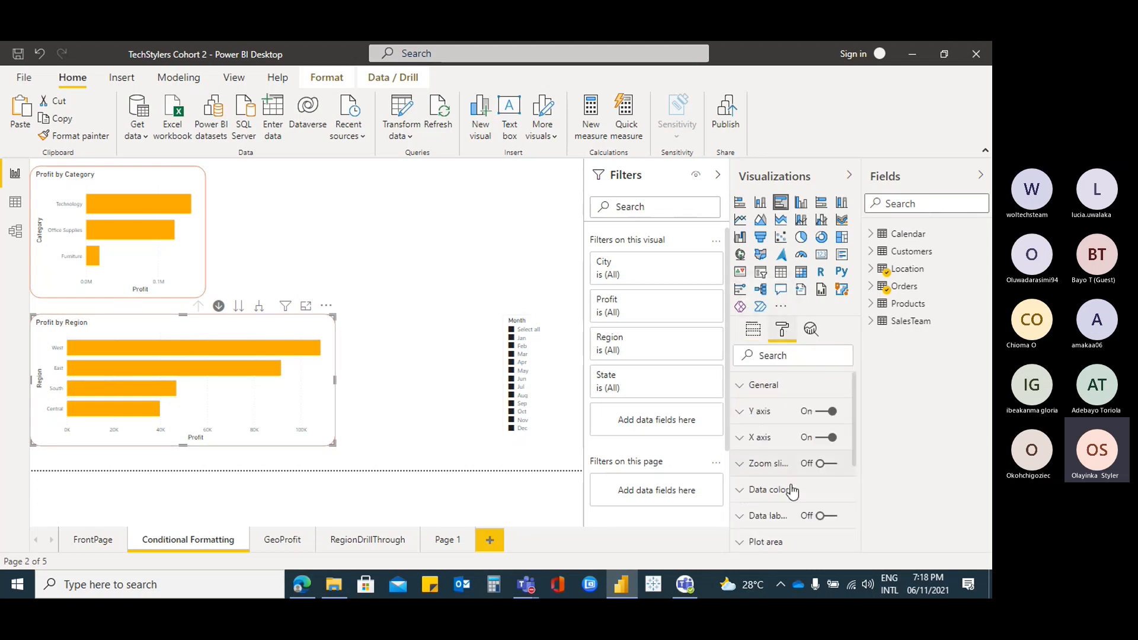
pyautogui.scroll(-5, 796, 492)
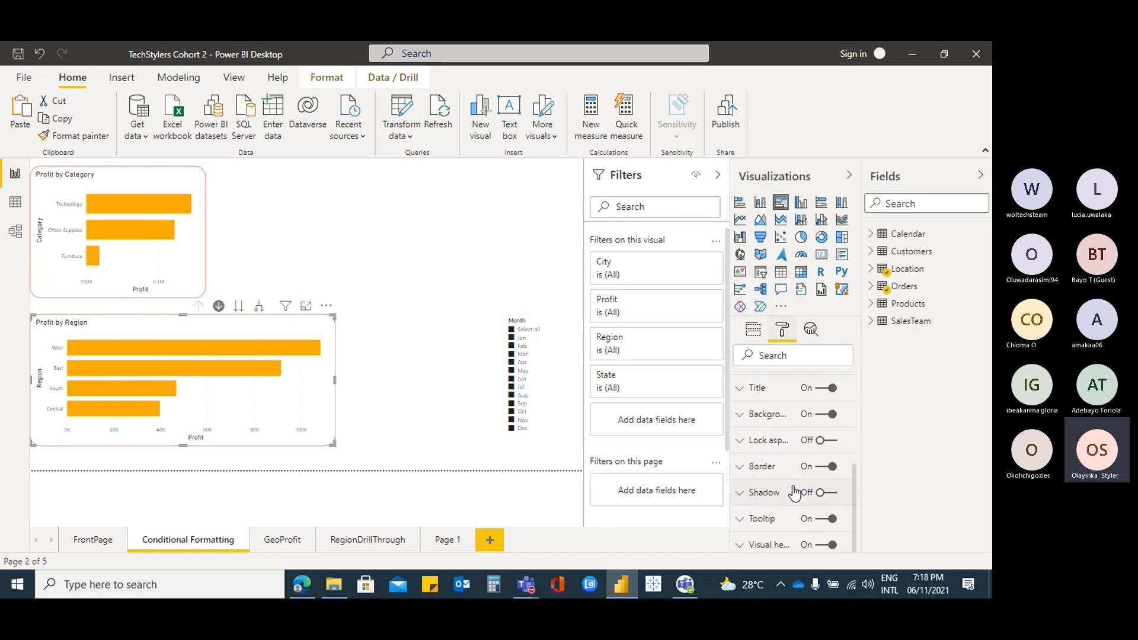
pyautogui.scroll(5, 795, 493)
pyautogui.click(794, 491)
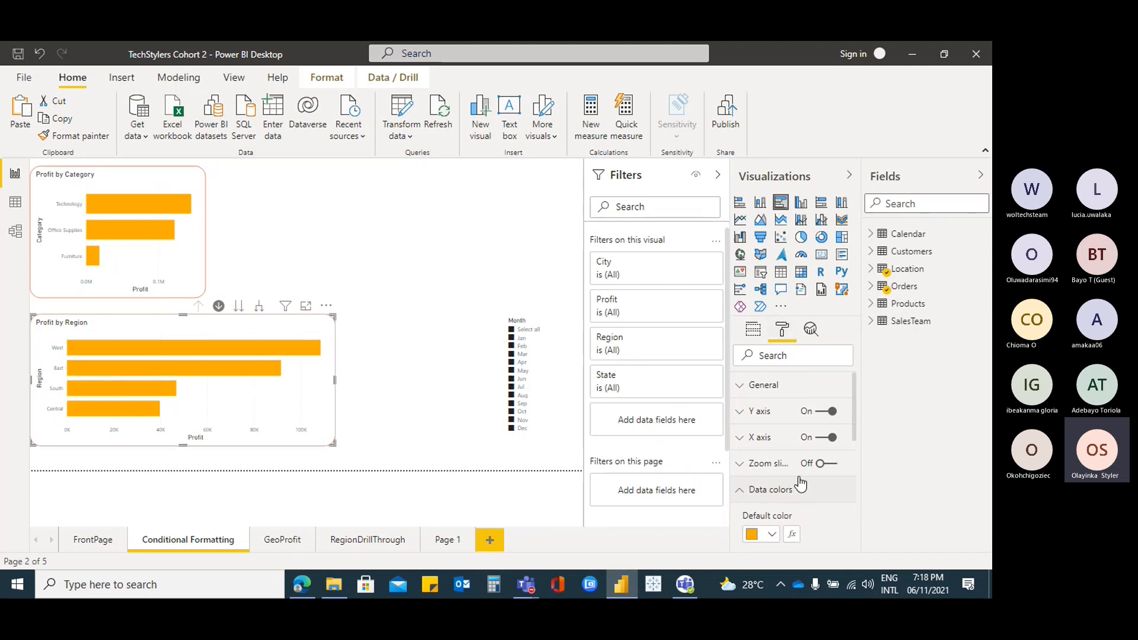
pyautogui.scroll(-3, 801, 483)
pyautogui.scroll(1, 800, 483)
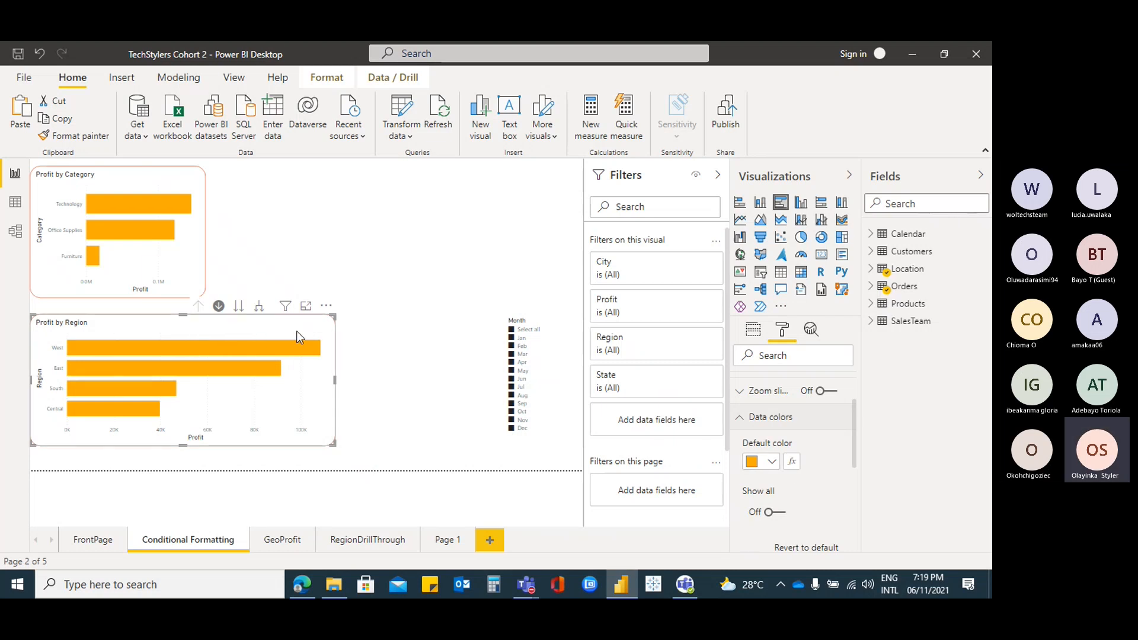
pyautogui.click(793, 463)
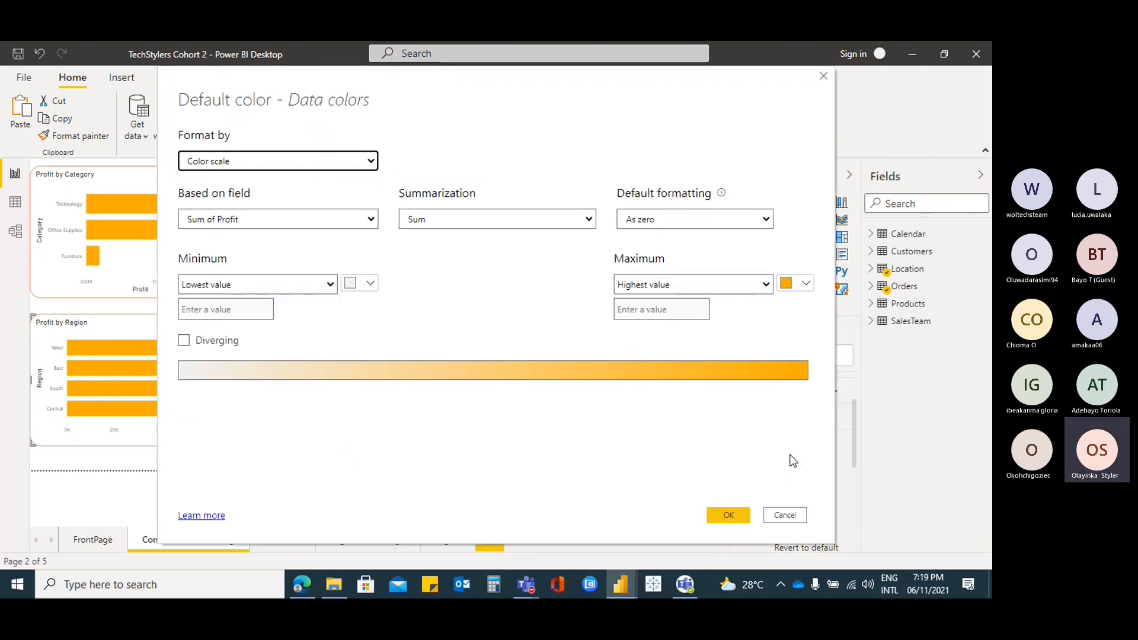
pyautogui.moveTo(526, 585)
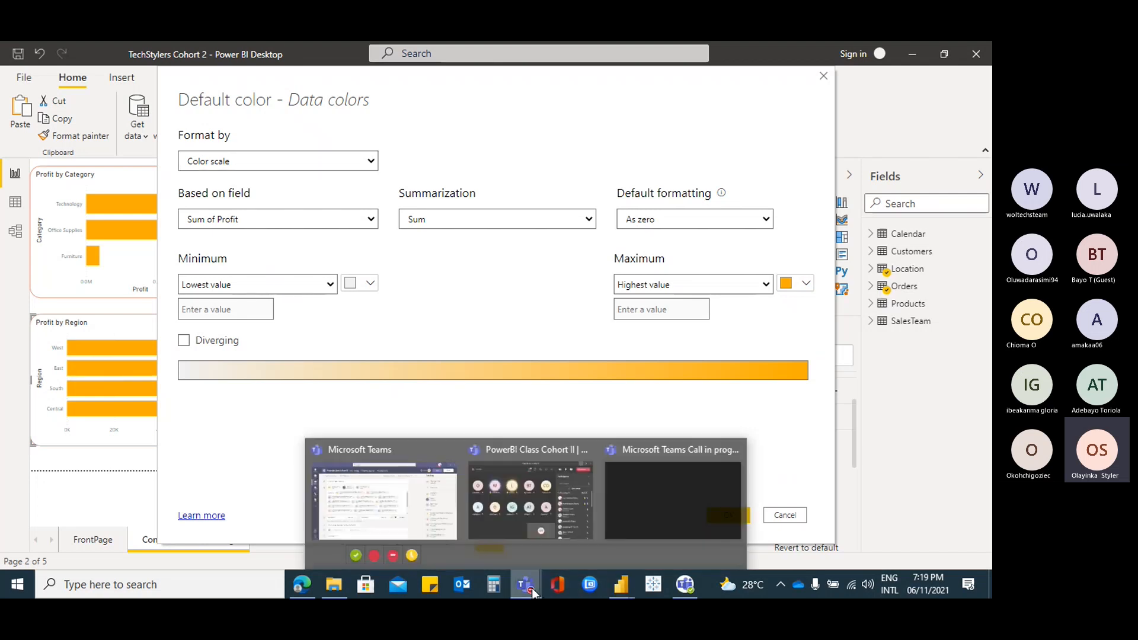
pyautogui.click(527, 504)
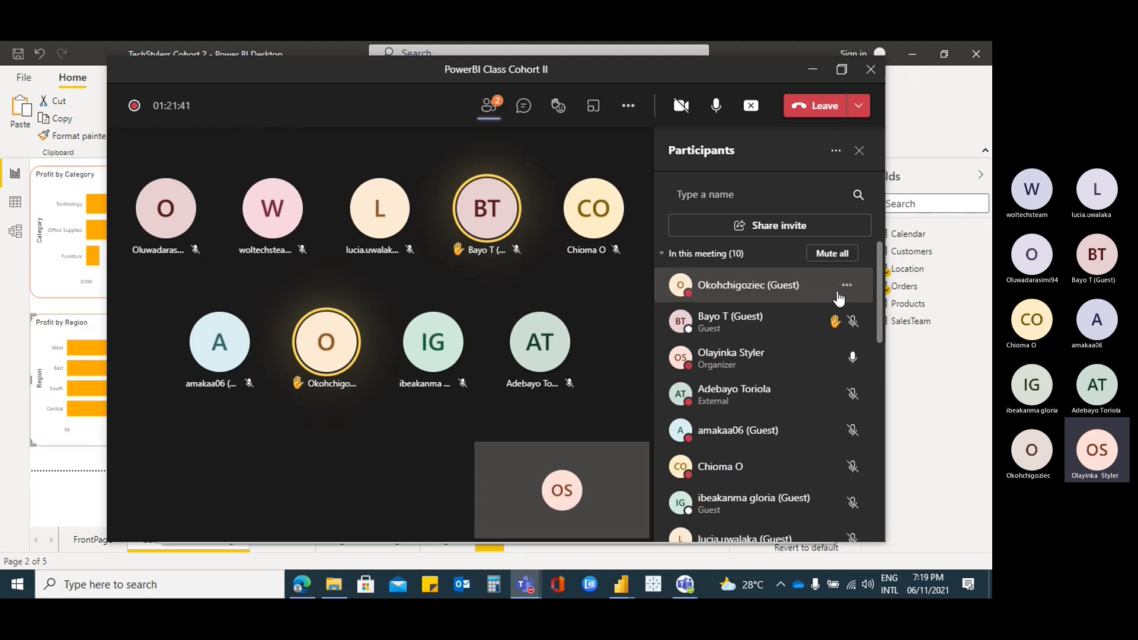
pyautogui.click(810, 69)
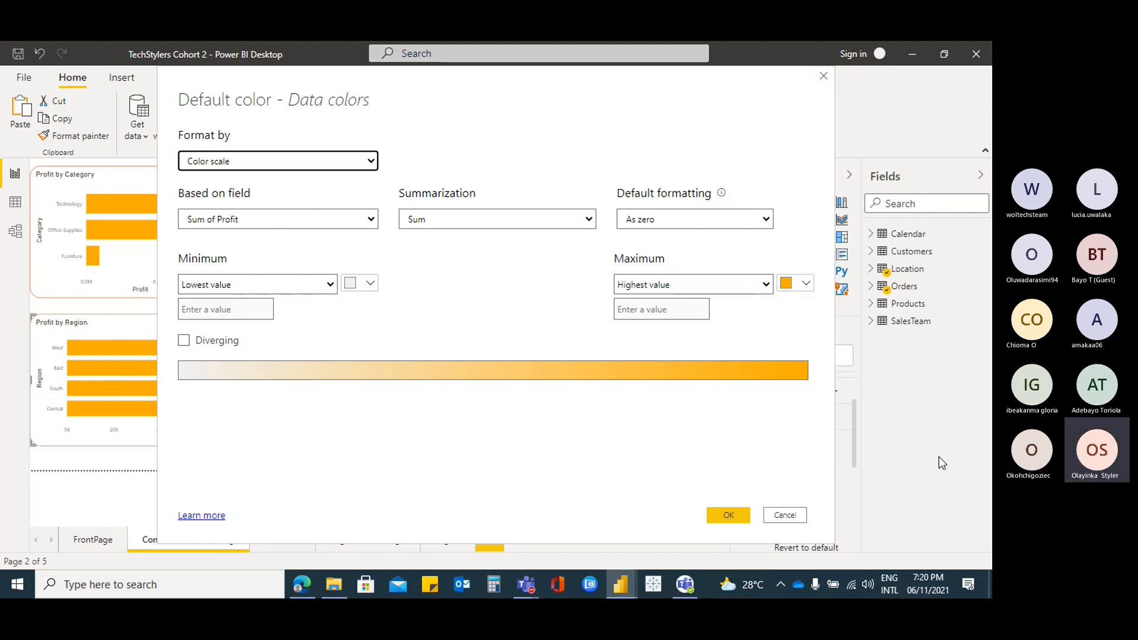
# Close the Data colors dialog, go to the FrontPage page and show the Data / Drill ribbon
pyautogui.click(792, 518)
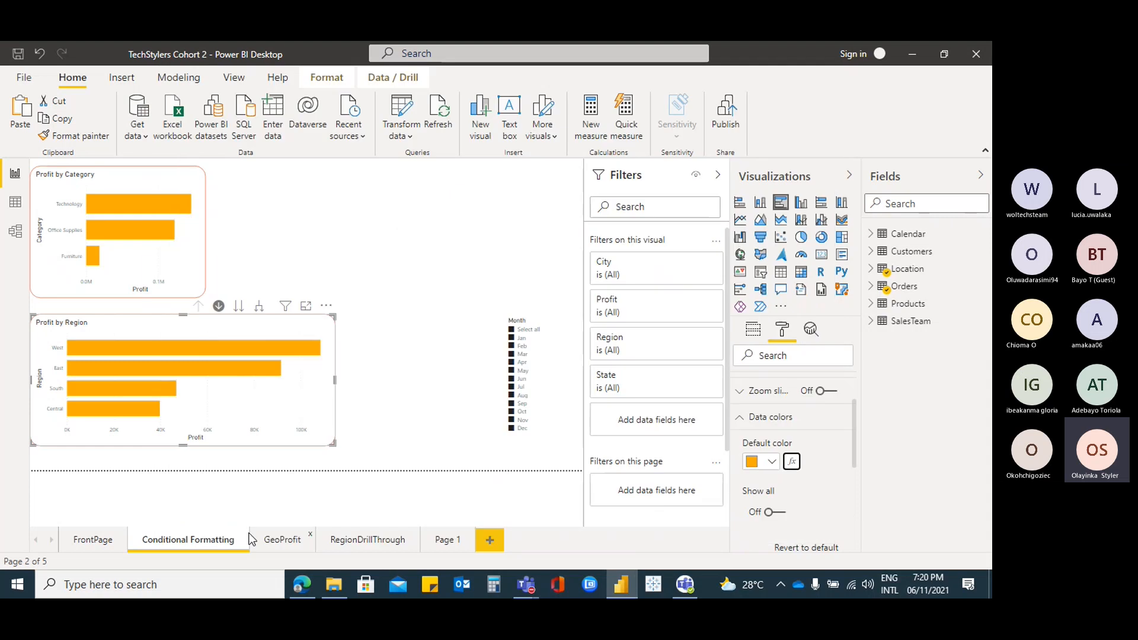
pyautogui.click(93, 540)
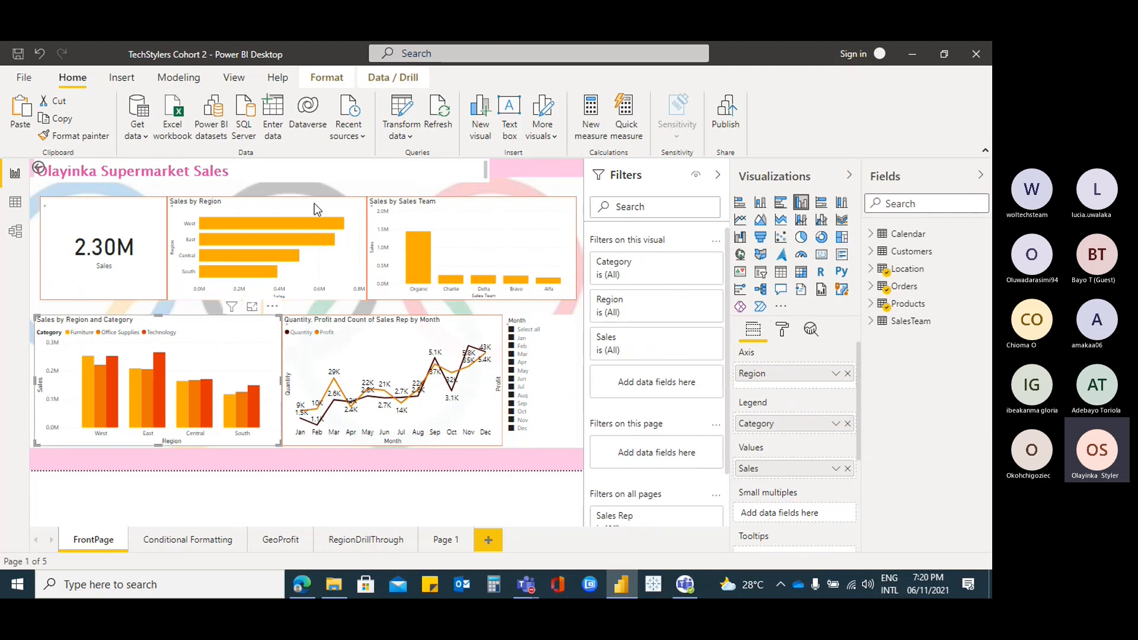
pyautogui.click(393, 77)
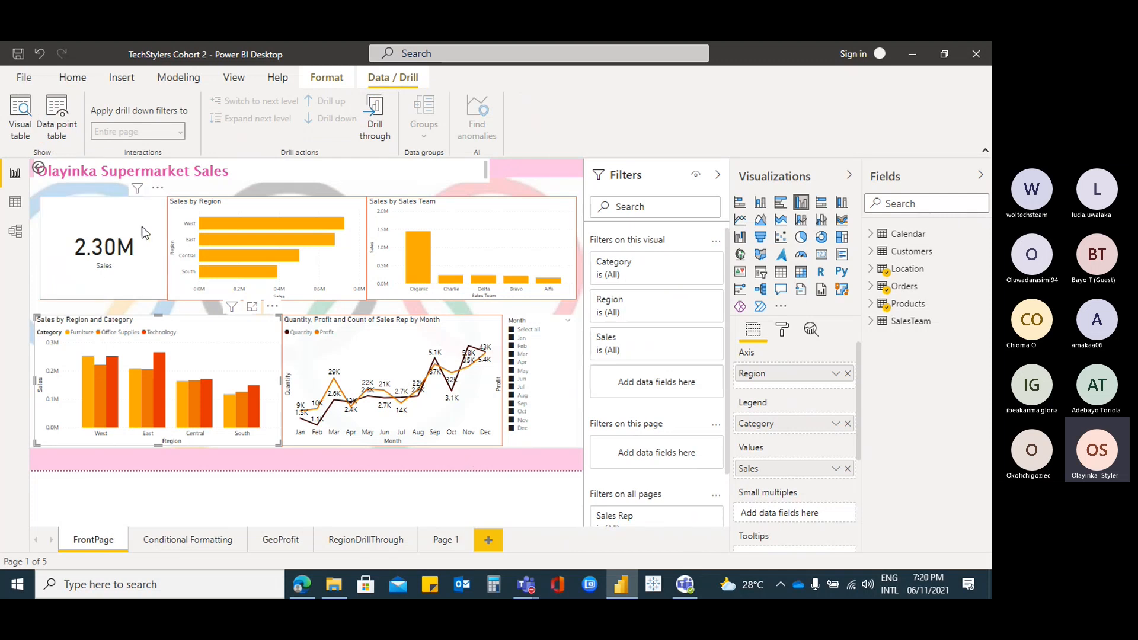
# Select the 2.30M Sales card and the Sales Team, Region and Month charts to inspect them
pyautogui.click(123, 221)
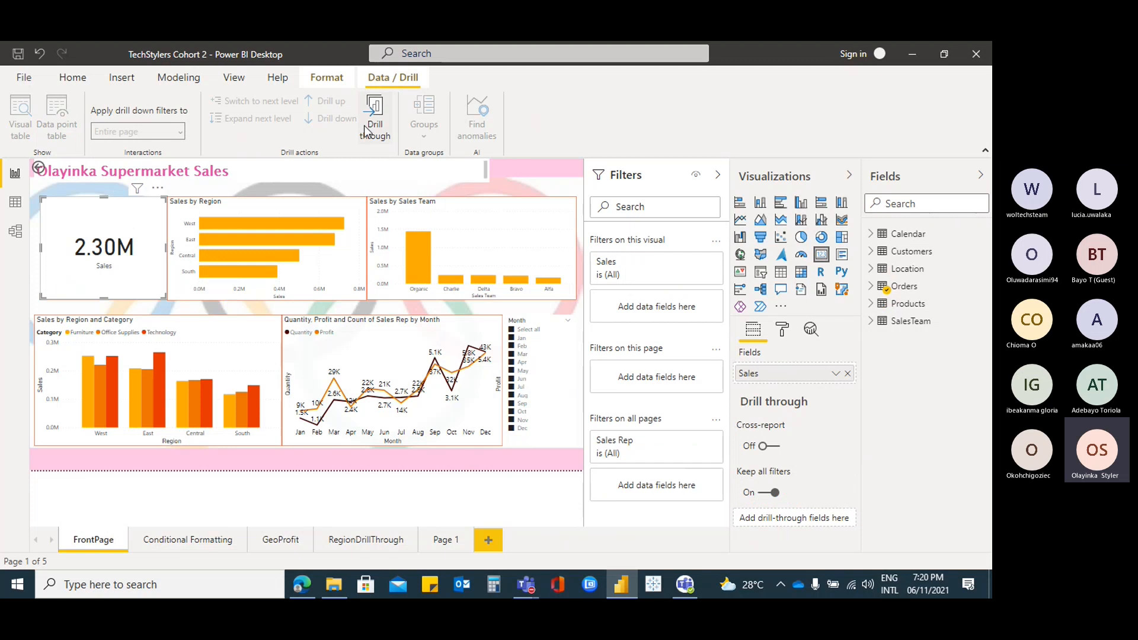
pyautogui.click(219, 331)
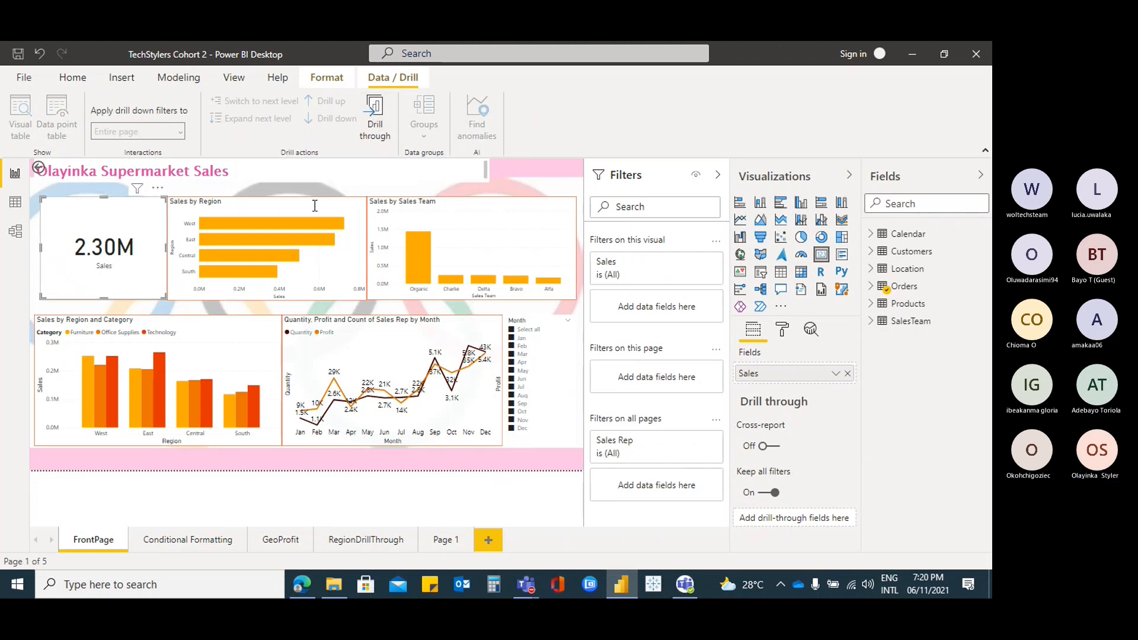
pyautogui.click(485, 237)
pyautogui.click(224, 330)
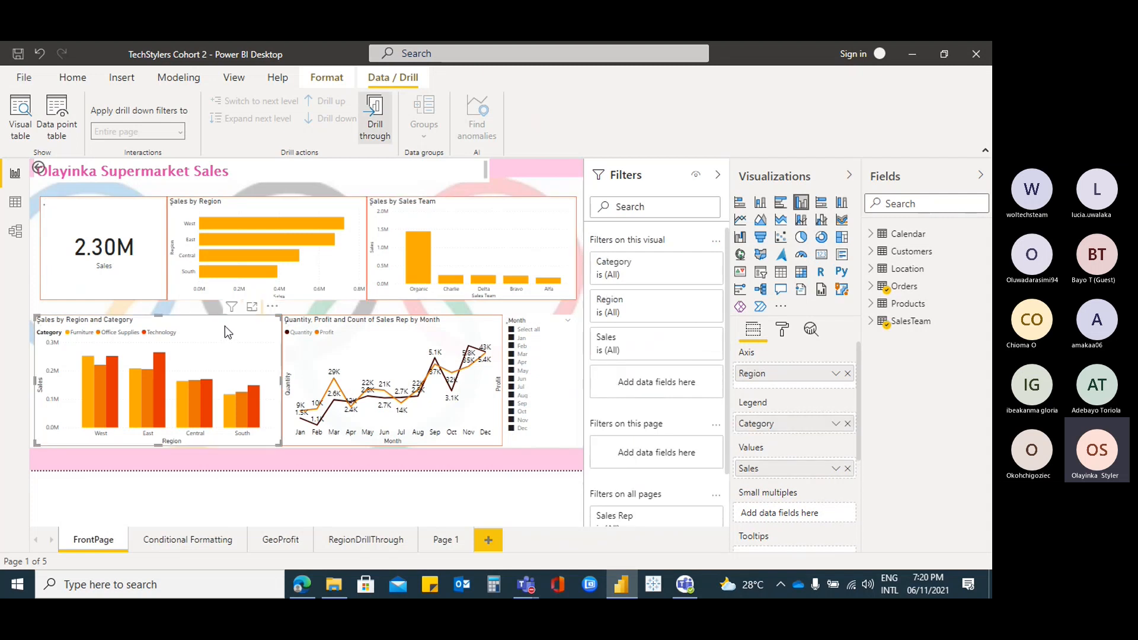
pyautogui.click(404, 333)
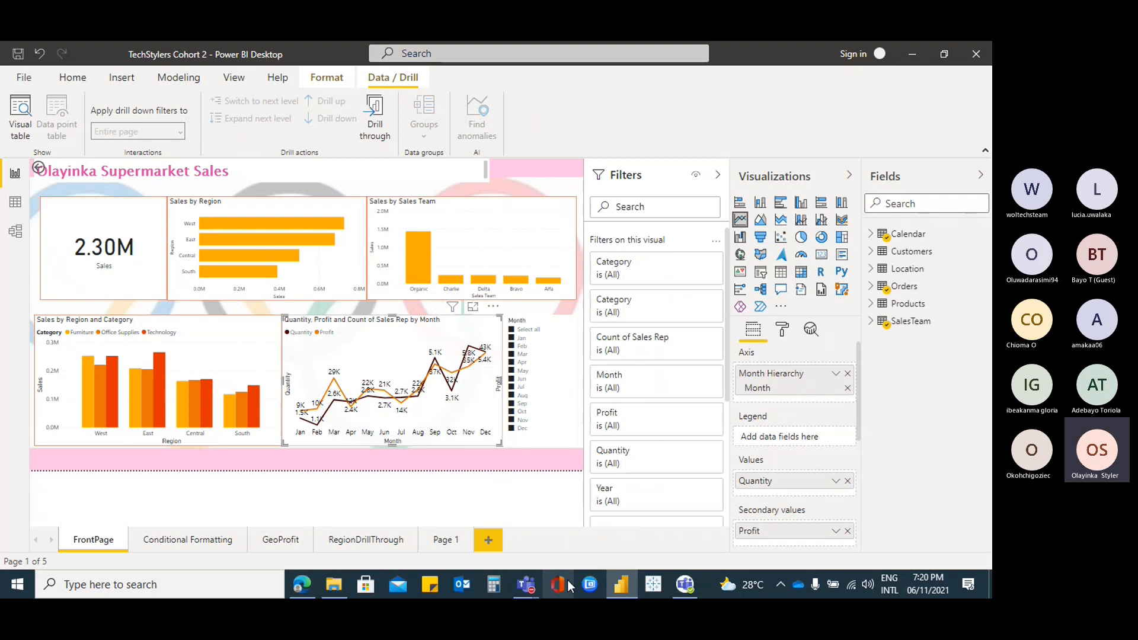
# Minimize the Teams meeting window and select the Month slicer on FrontPage
pyautogui.moveTo(527, 591)
pyautogui.click(518, 508)
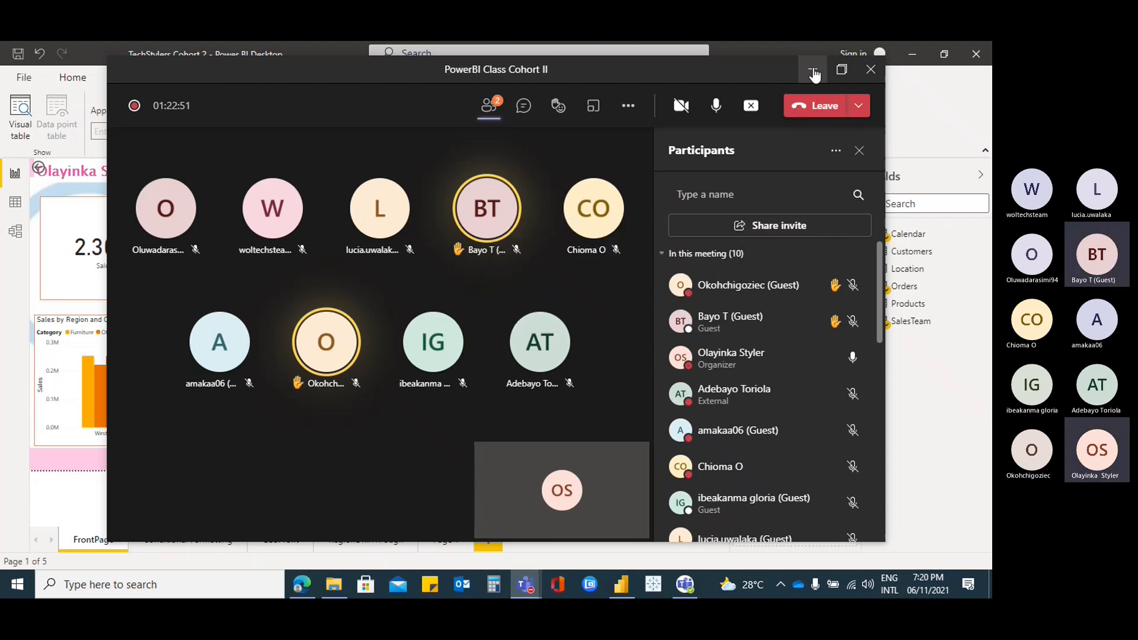
pyautogui.click(813, 70)
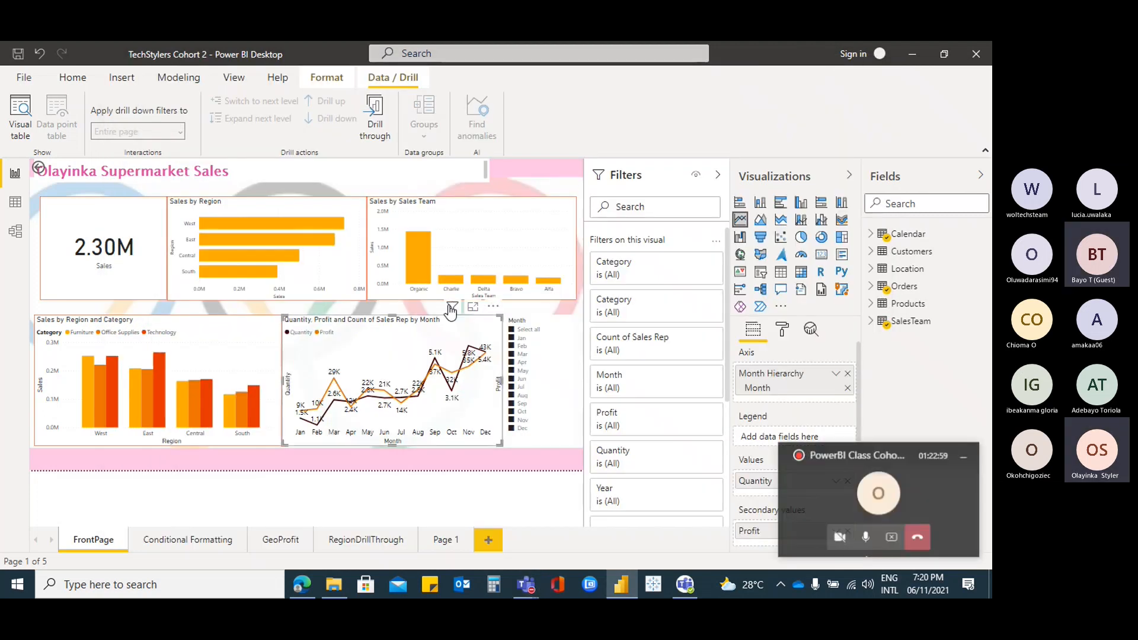
pyautogui.moveTo(448, 308)
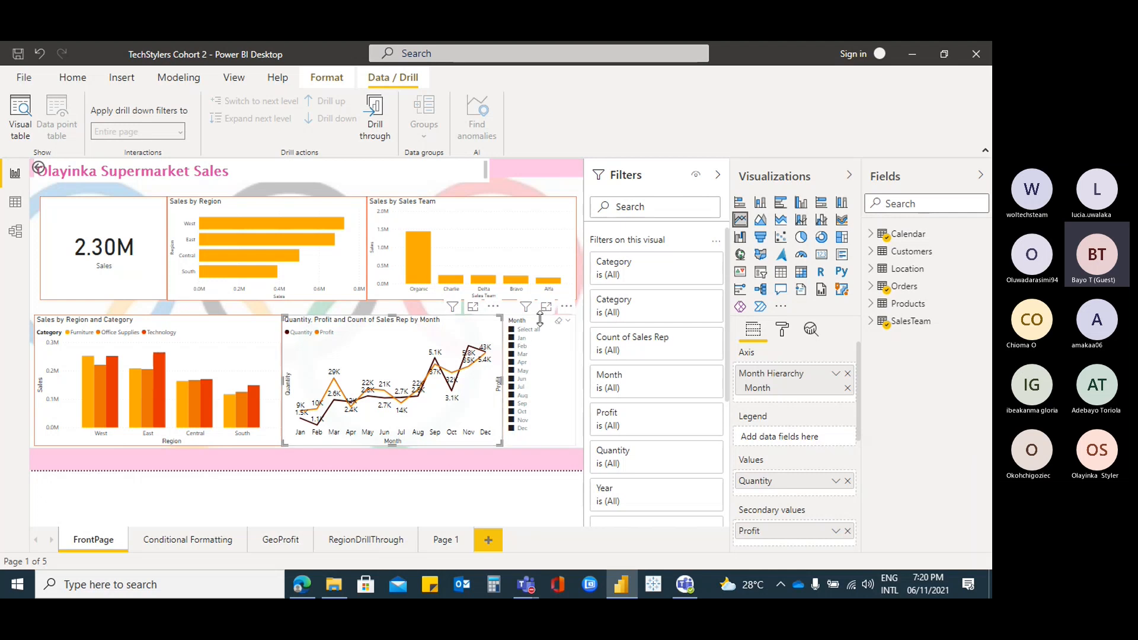
pyautogui.click(540, 318)
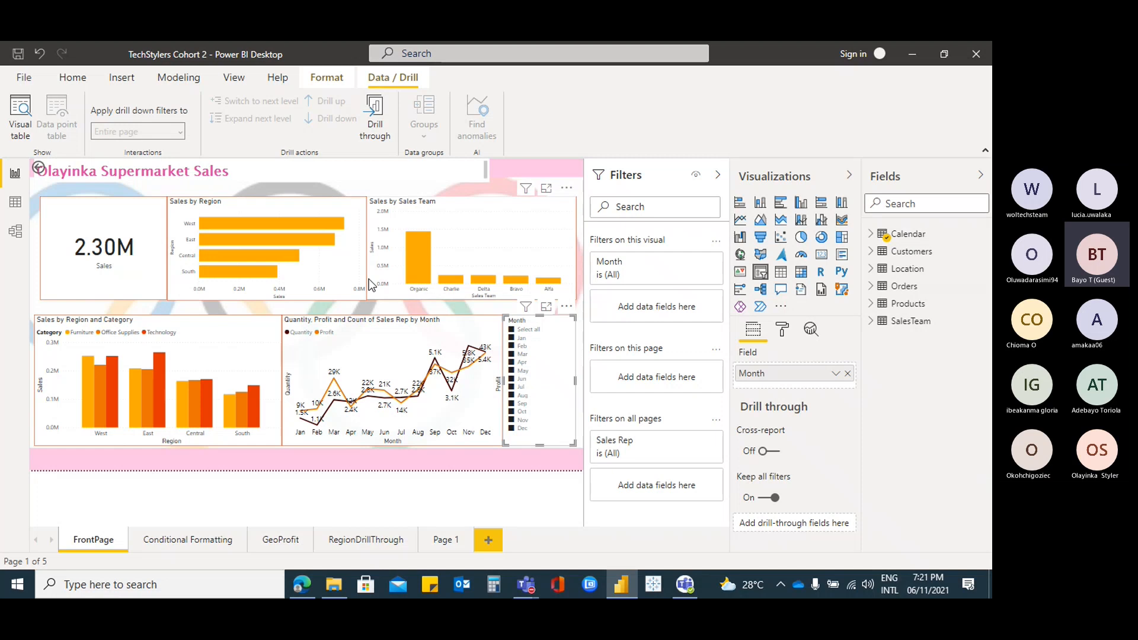
pyautogui.moveTo(535, 590)
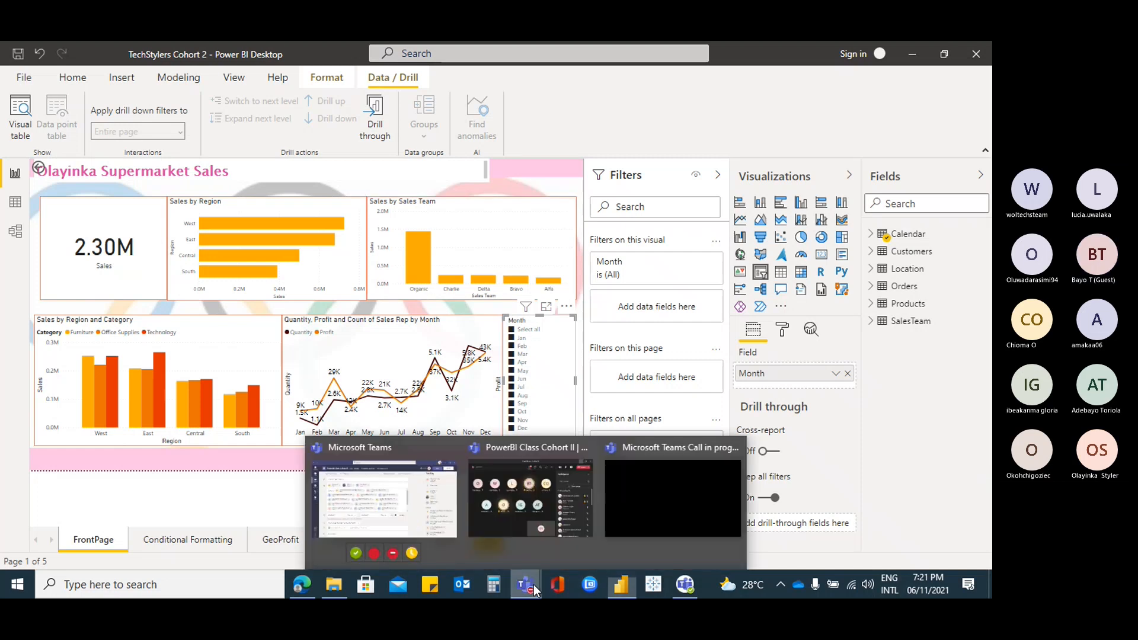
pyautogui.click(521, 506)
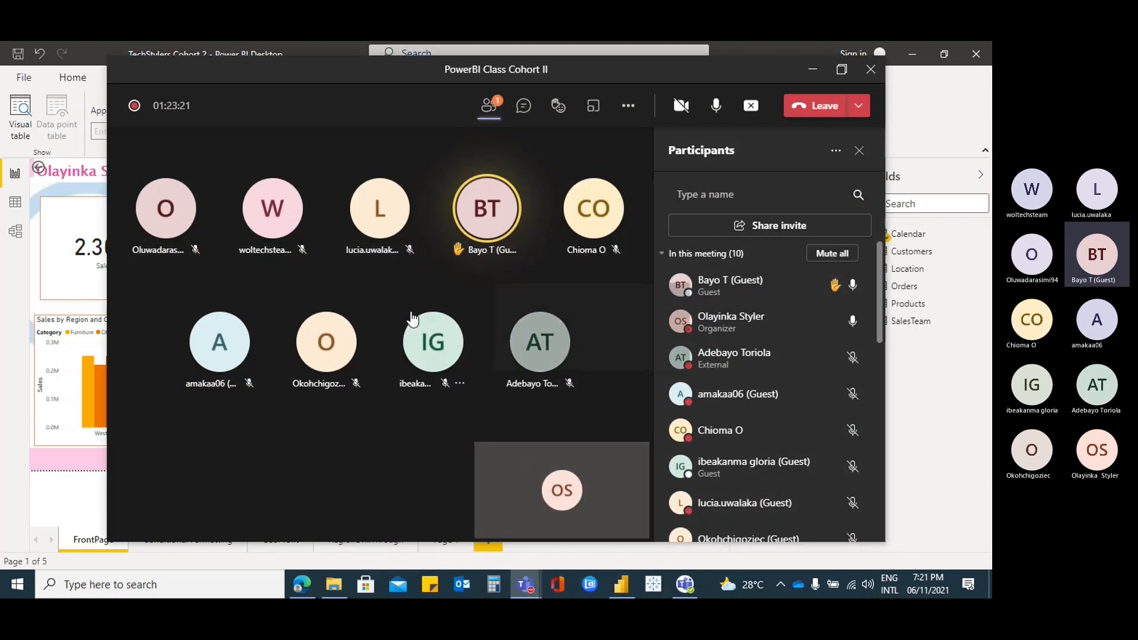
pyautogui.click(844, 71)
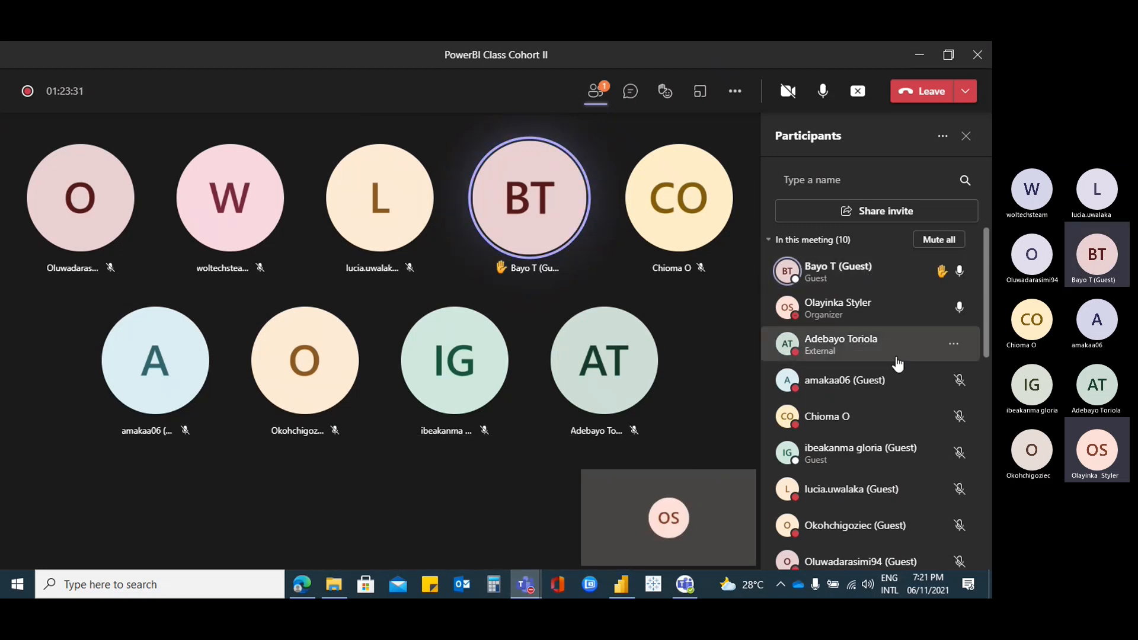
pyautogui.click(636, 98)
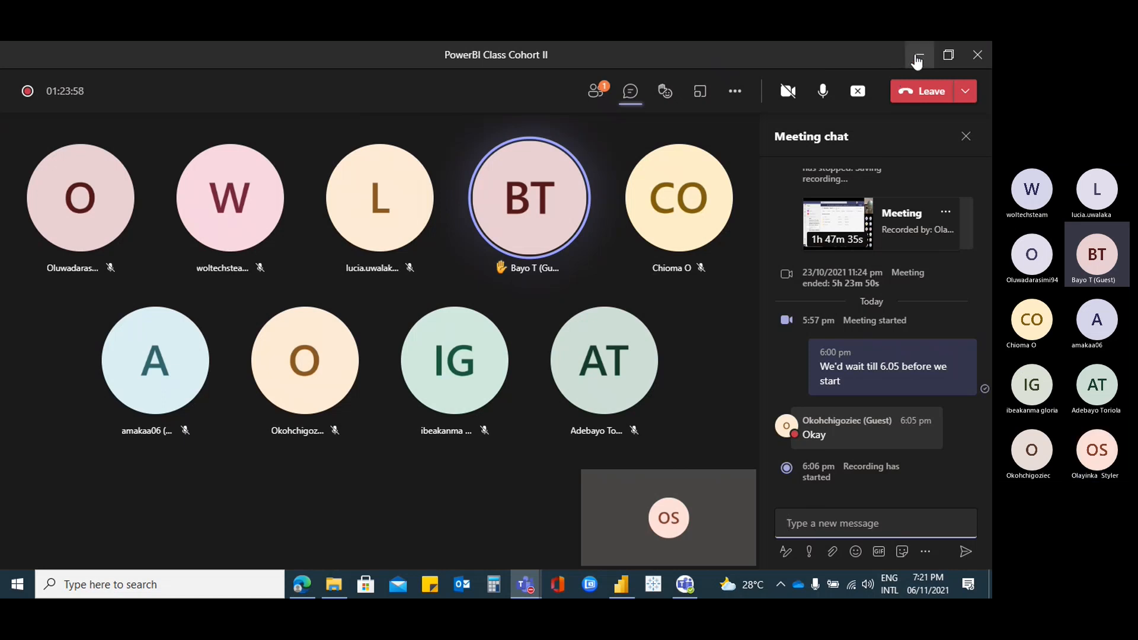
pyautogui.click(596, 90)
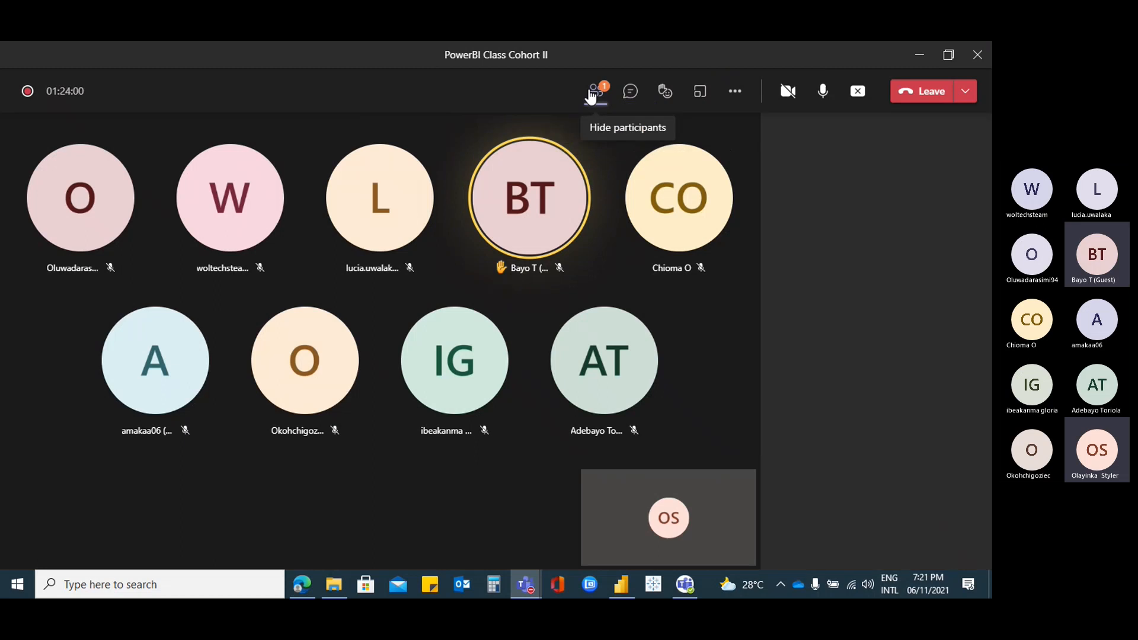
pyautogui.click(920, 56)
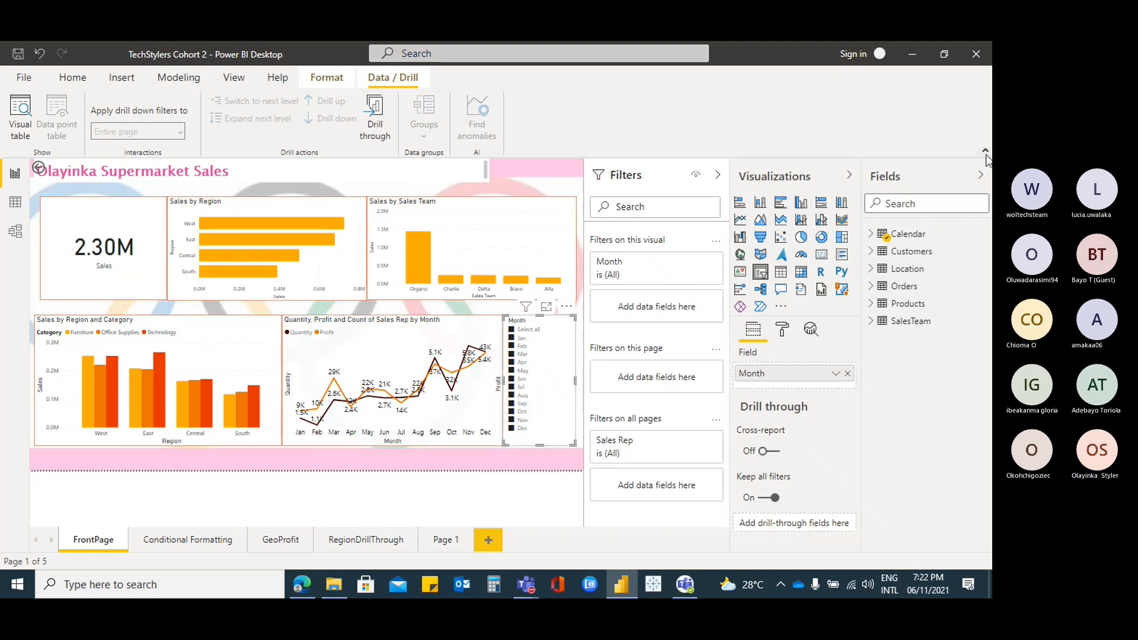
# Collapse the Filters and Visualizations panes, then switch the ribbon to Home and View
pyautogui.click(718, 177)
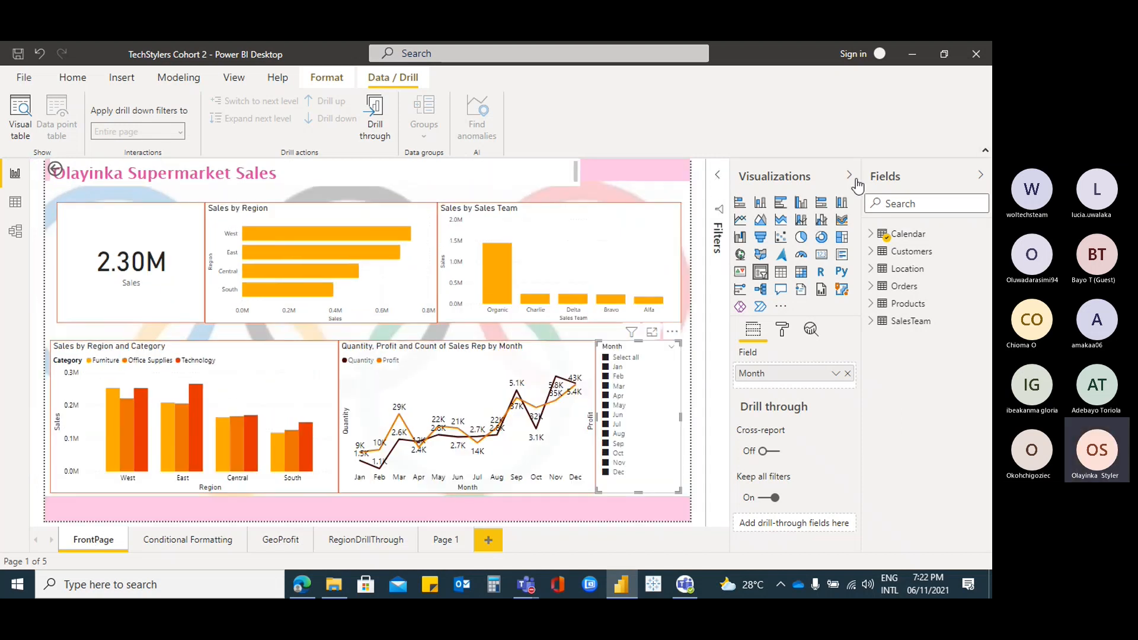
pyautogui.click(854, 178)
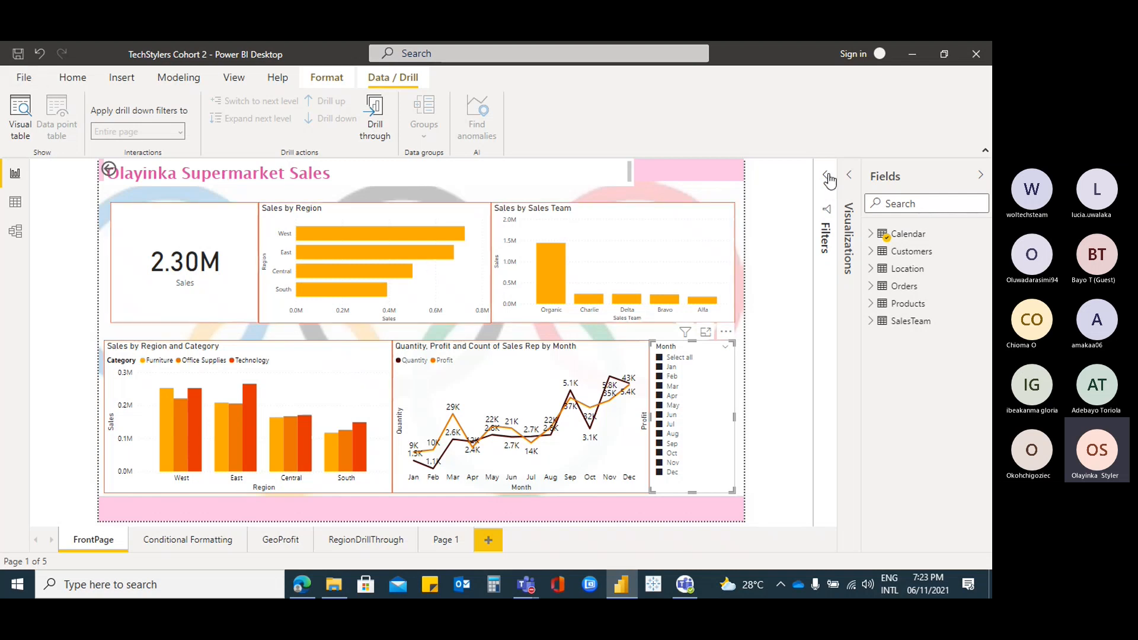
pyautogui.click(83, 77)
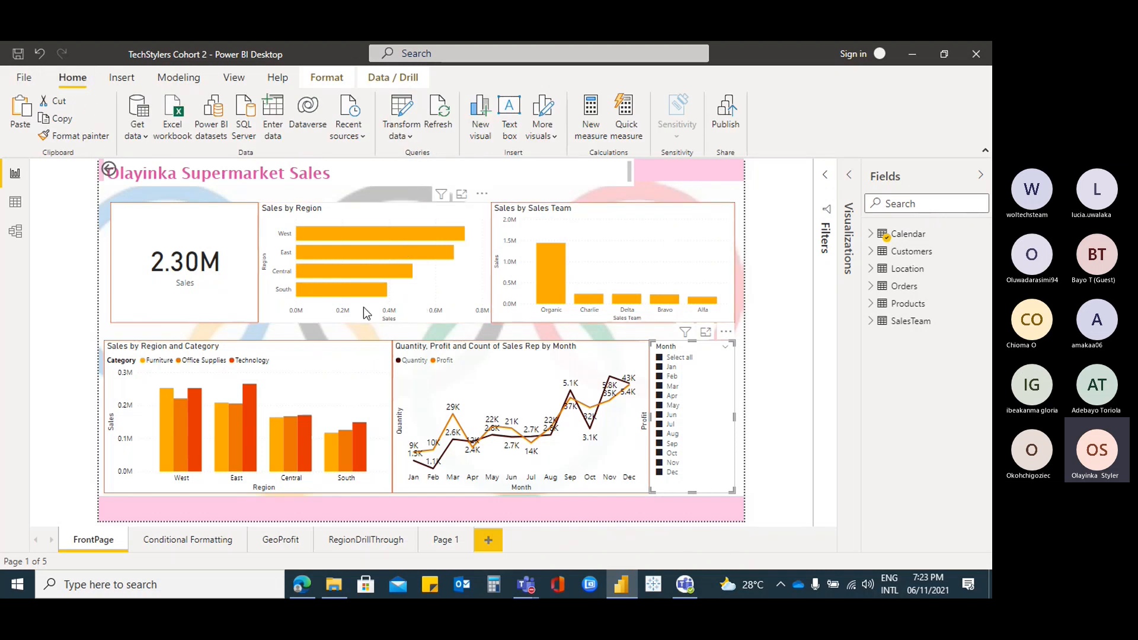
pyautogui.click(232, 78)
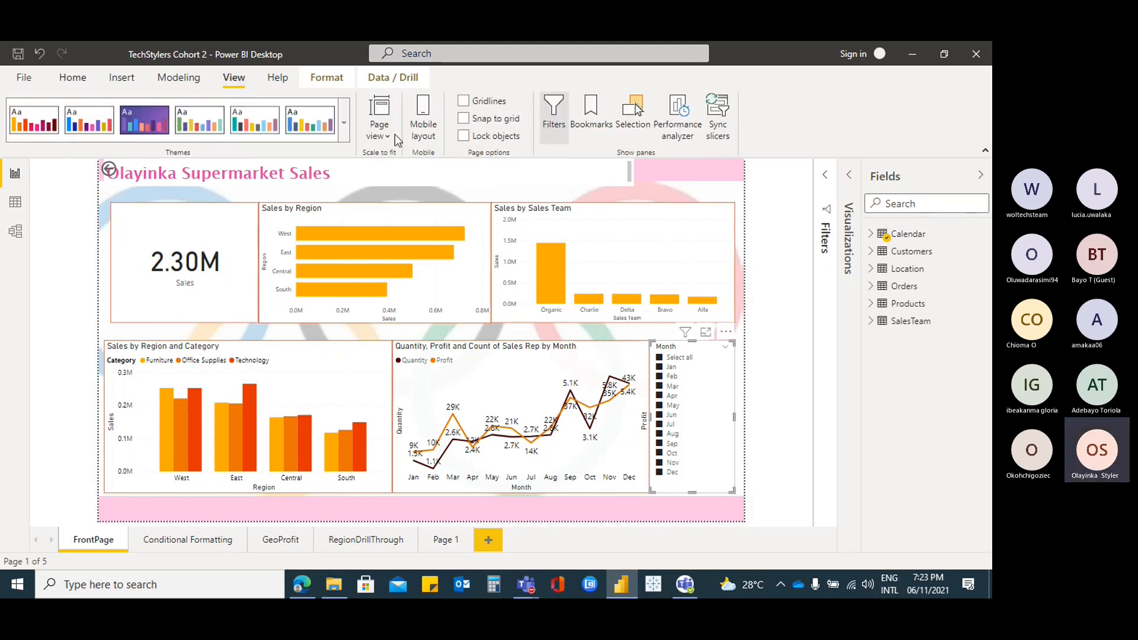
# Switch the FrontPage report to the phone-shaped mobile layout
pyautogui.click(425, 129)
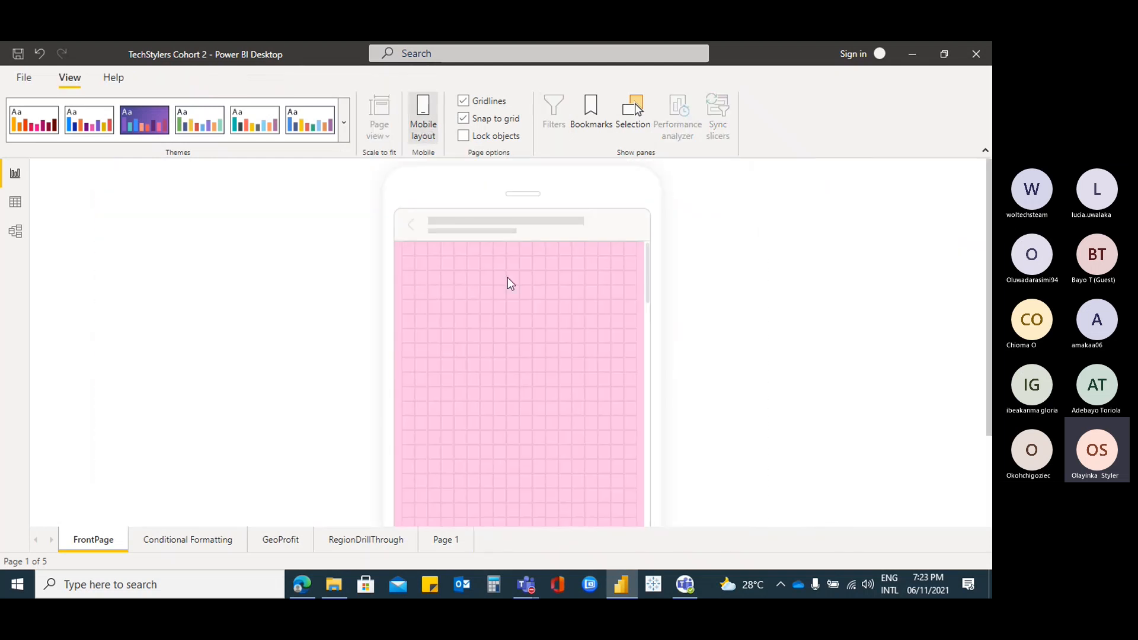
pyautogui.scroll(-5, 376, 243)
pyautogui.scroll(-2, 376, 245)
pyautogui.scroll(5, 376, 244)
pyautogui.scroll(3, 376, 245)
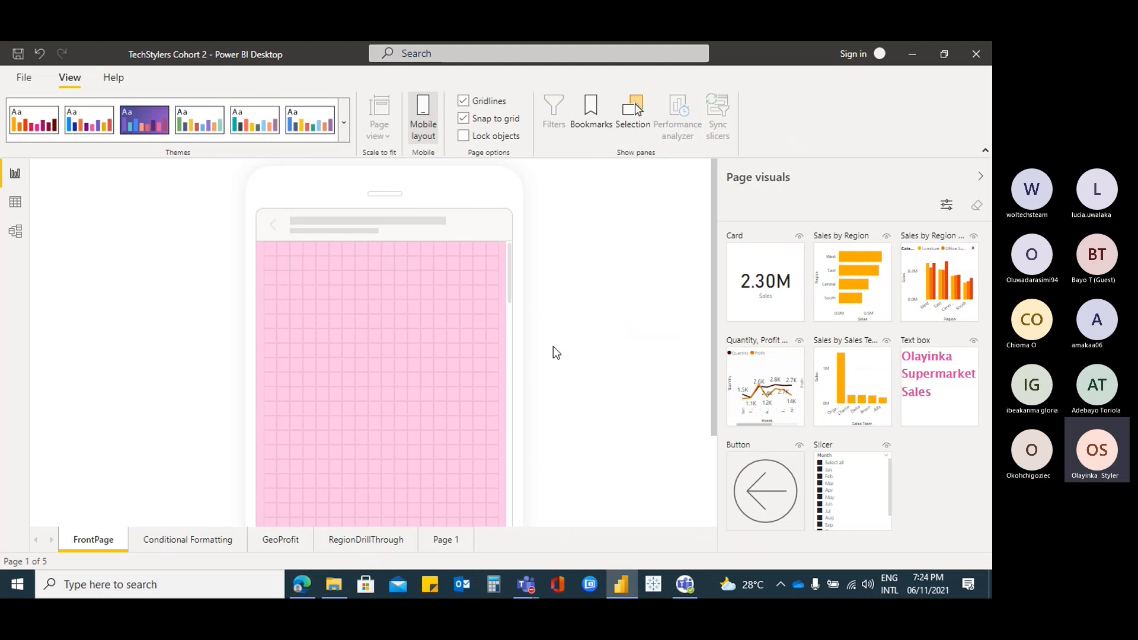
# Place the title text box across the phone canvas top and the enlarged 2.30M Sales card beneath it
pyautogui.moveTo(962, 359); pyautogui.dragTo(320, 255)
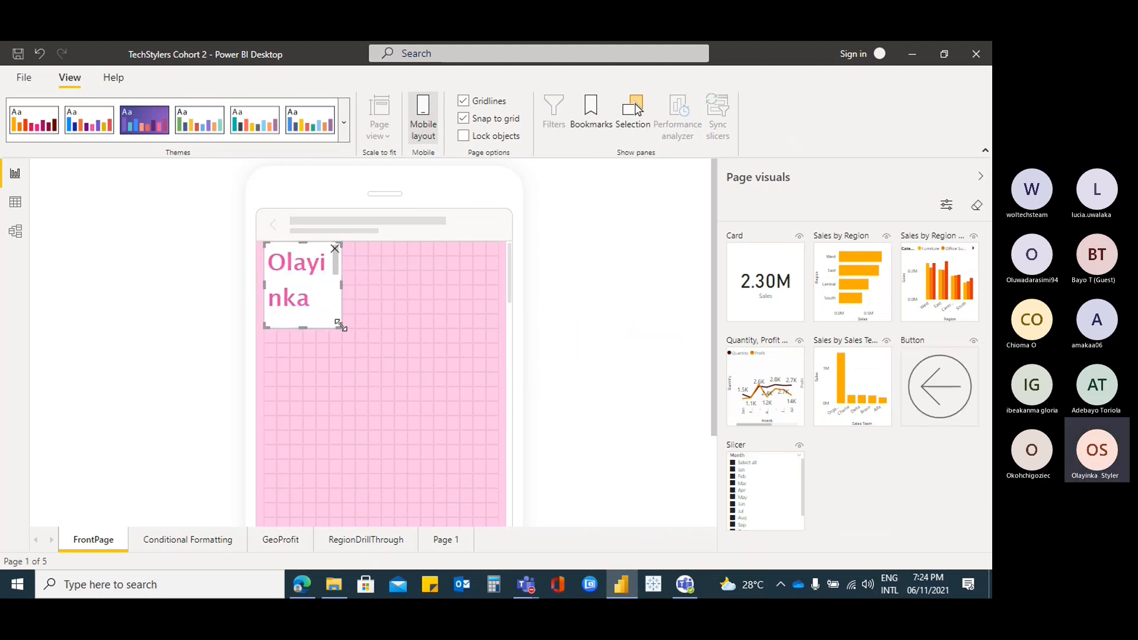
pyautogui.moveTo(321, 244); pyautogui.dragTo(274, 249)
pyautogui.moveTo(341, 282); pyautogui.dragTo(505, 271)
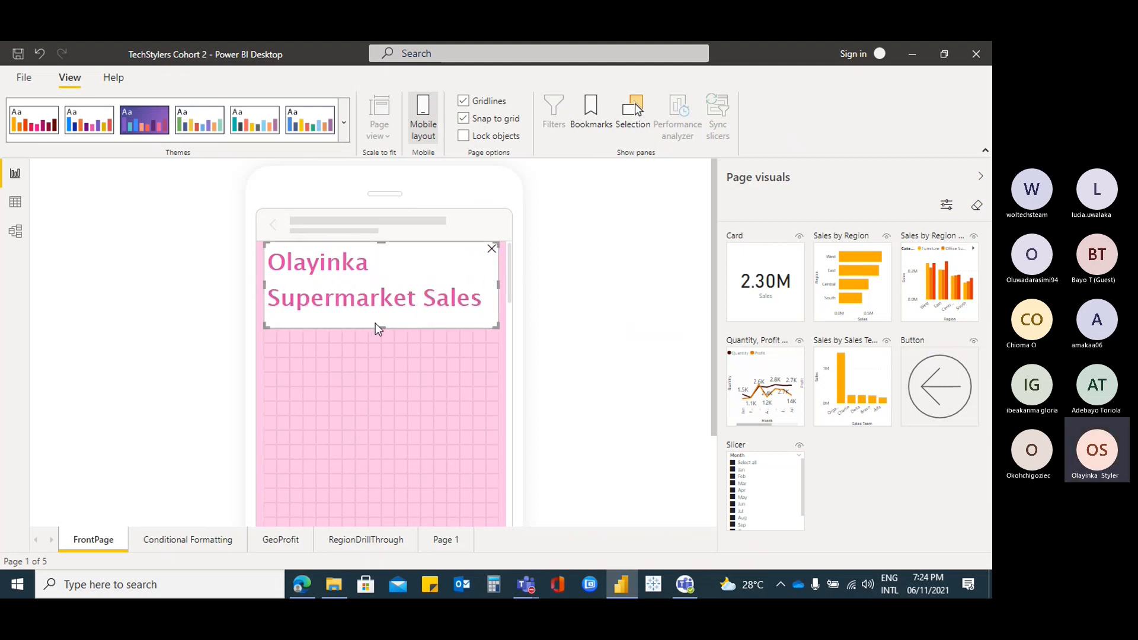
pyautogui.moveTo(379, 319)
pyautogui.mouseDown()
pyautogui.moveTo(375, 293)
pyautogui.moveTo(375, 307)
pyautogui.mouseUp()
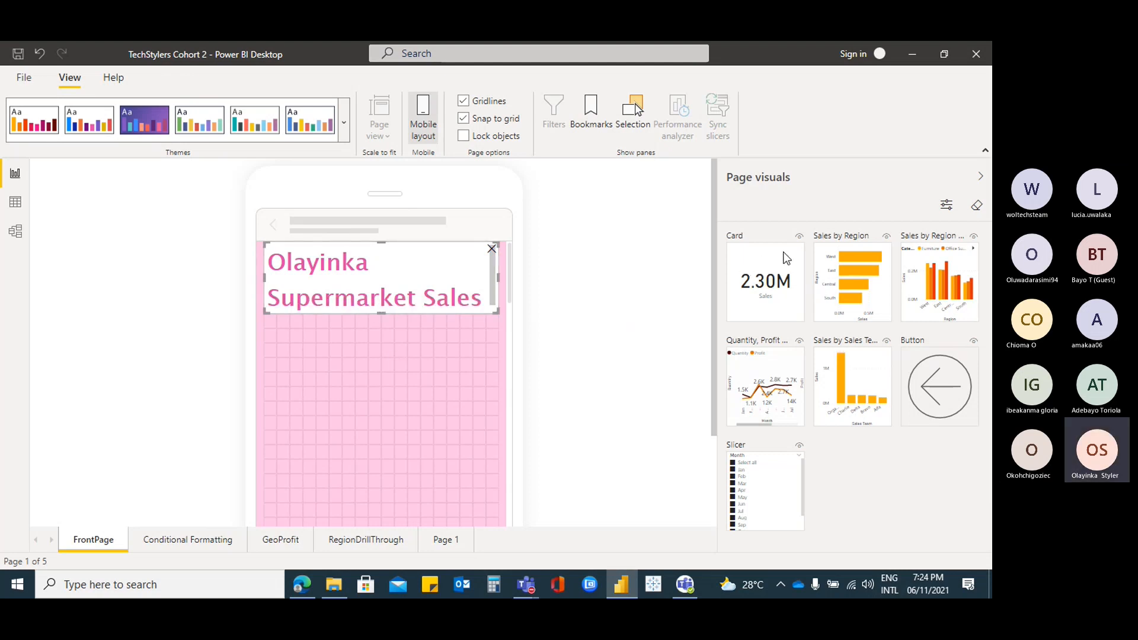
pyautogui.moveTo(770, 265); pyautogui.dragTo(449, 320)
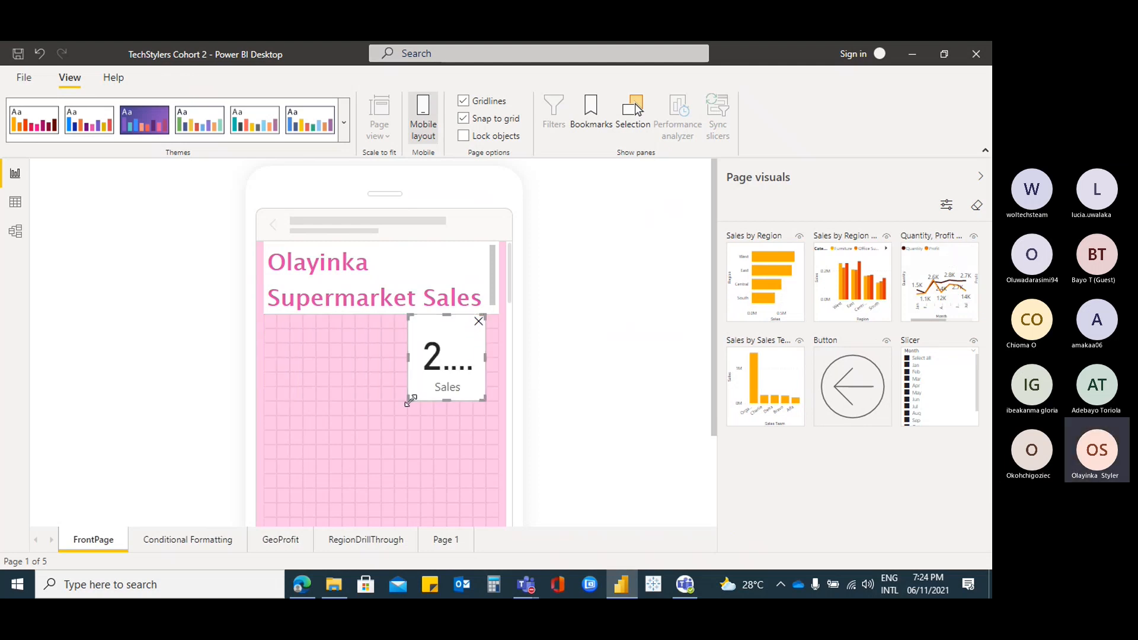
pyautogui.moveTo(408, 401); pyautogui.dragTo(340, 417)
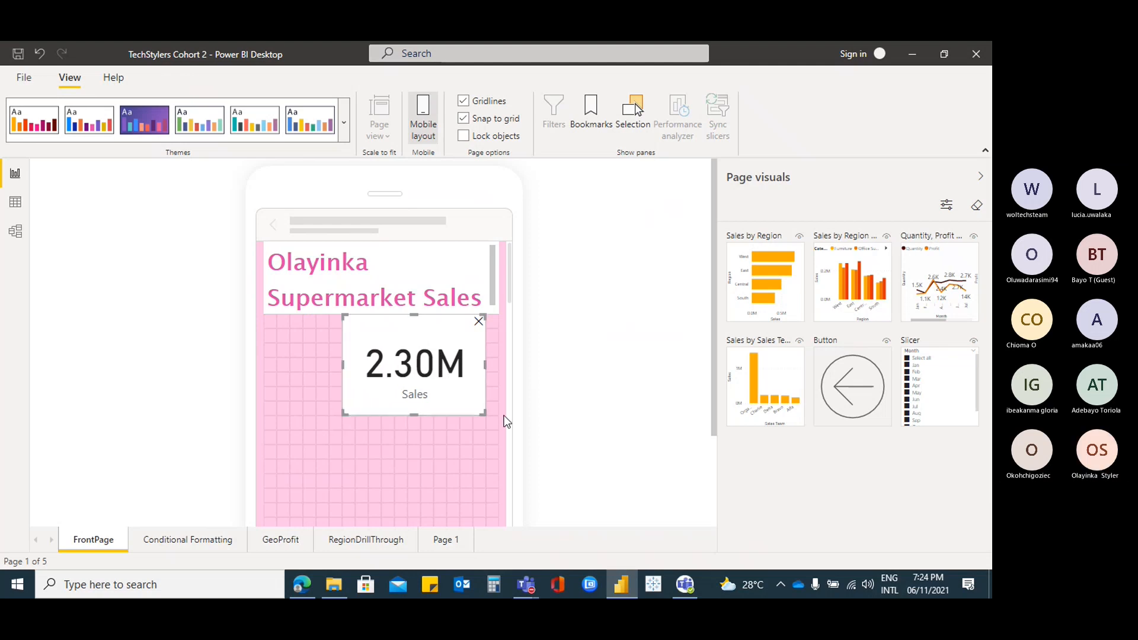
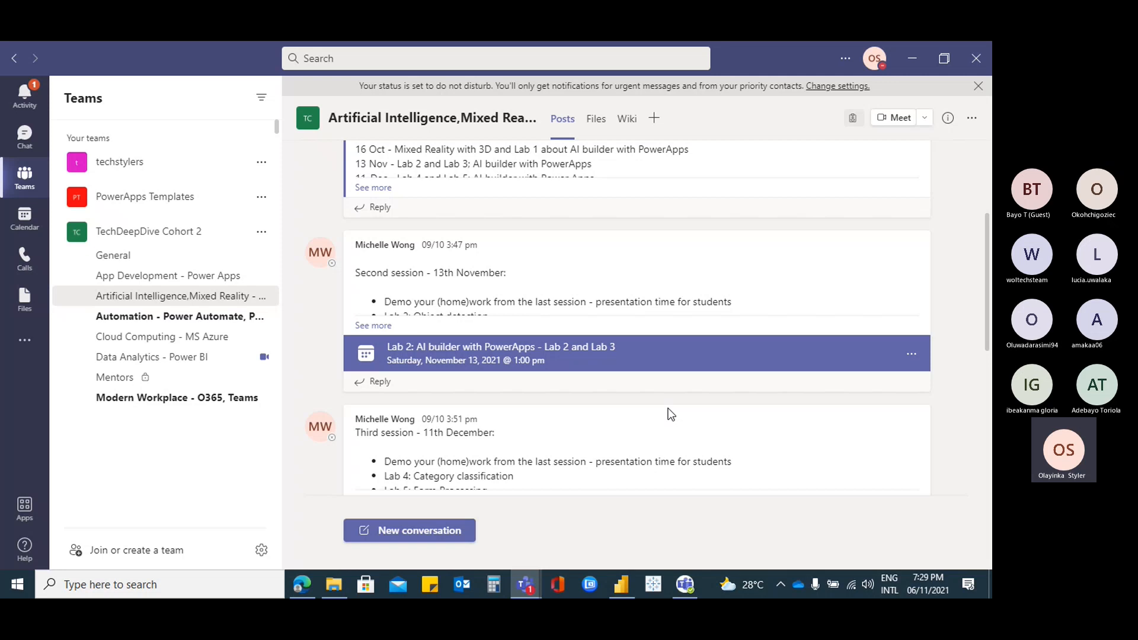
# Find the Microsoft 365 developer program message in the Lab 1 replies and open its link
pyautogui.scroll(-8, 671, 414)
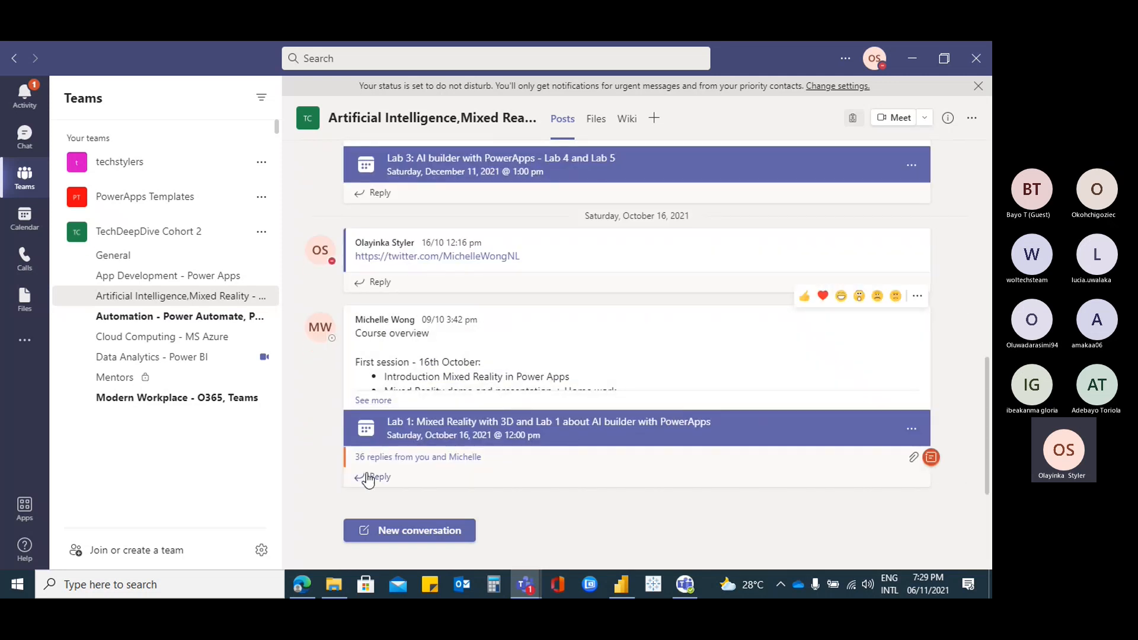
pyautogui.click(425, 458)
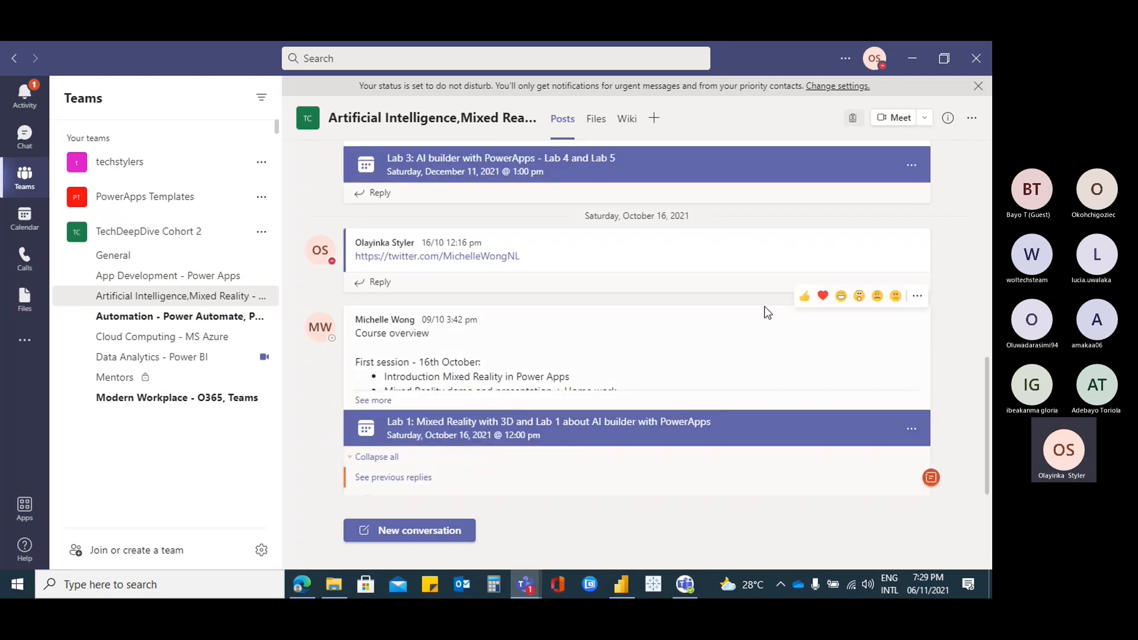
pyautogui.scroll(-5, 768, 313)
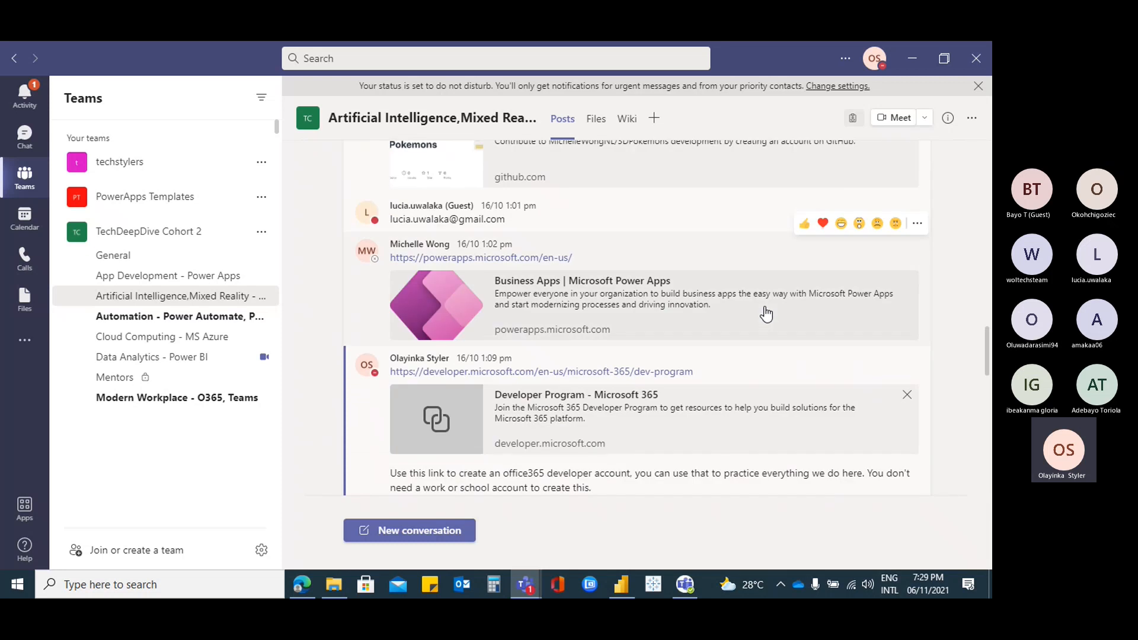
pyautogui.scroll(-1, 766, 315)
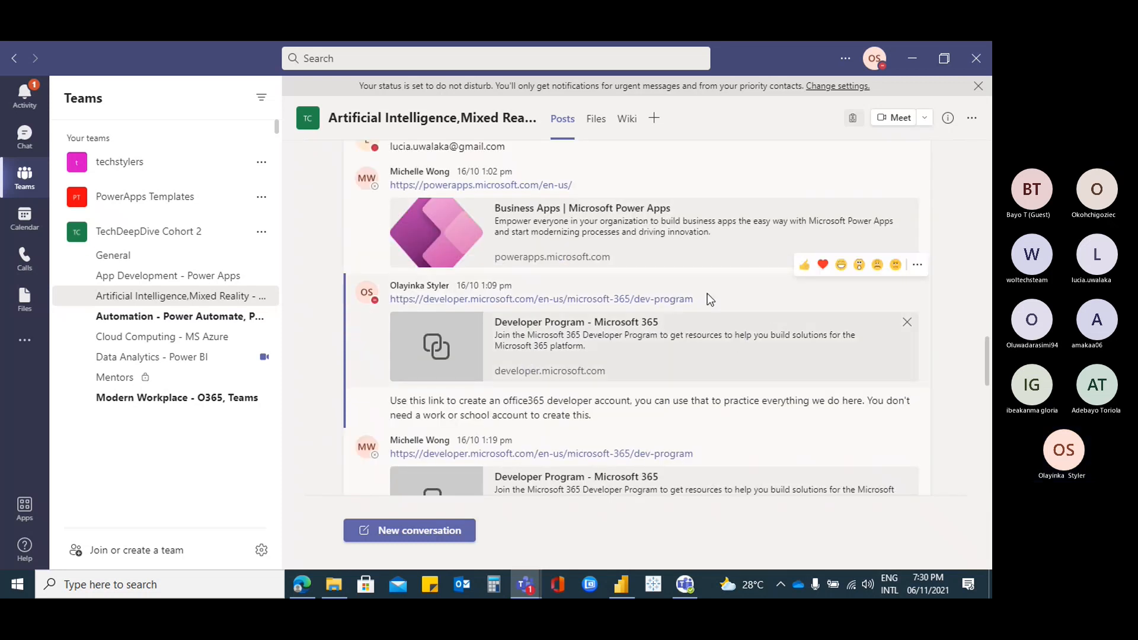
pyautogui.moveTo(694, 299); pyautogui.dragTo(355, 298)
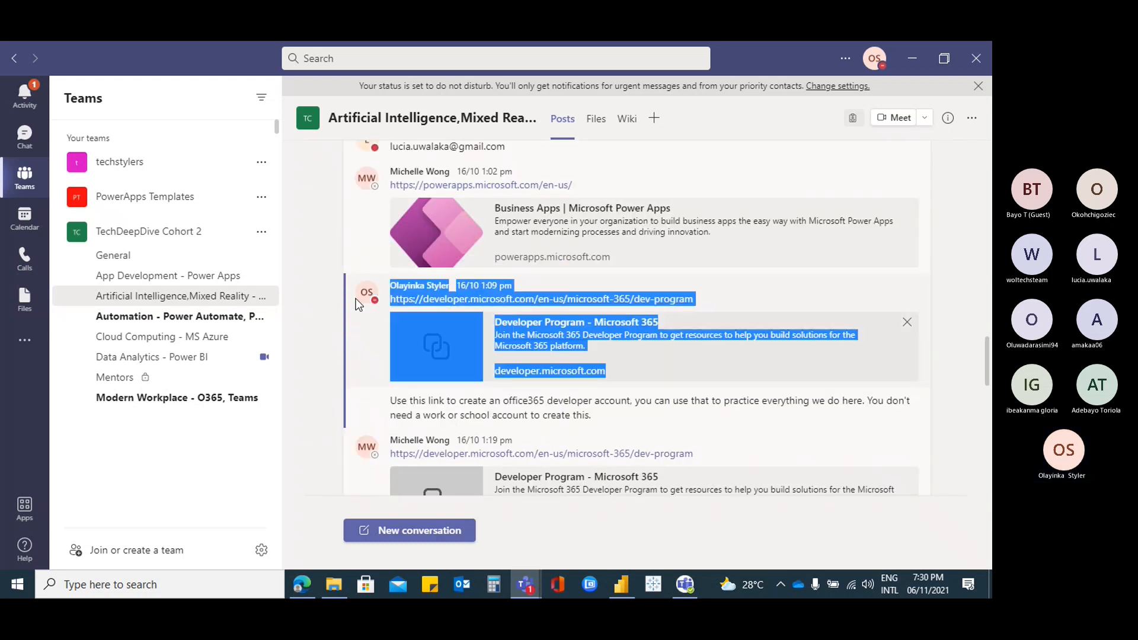
pyautogui.click(735, 308)
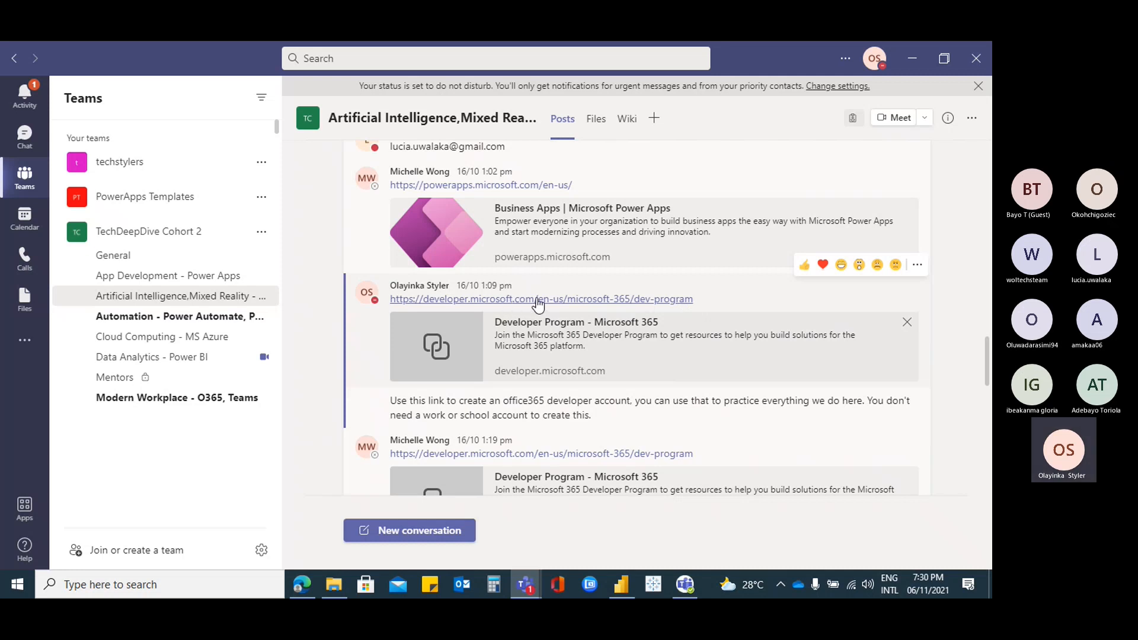
pyautogui.click(538, 301)
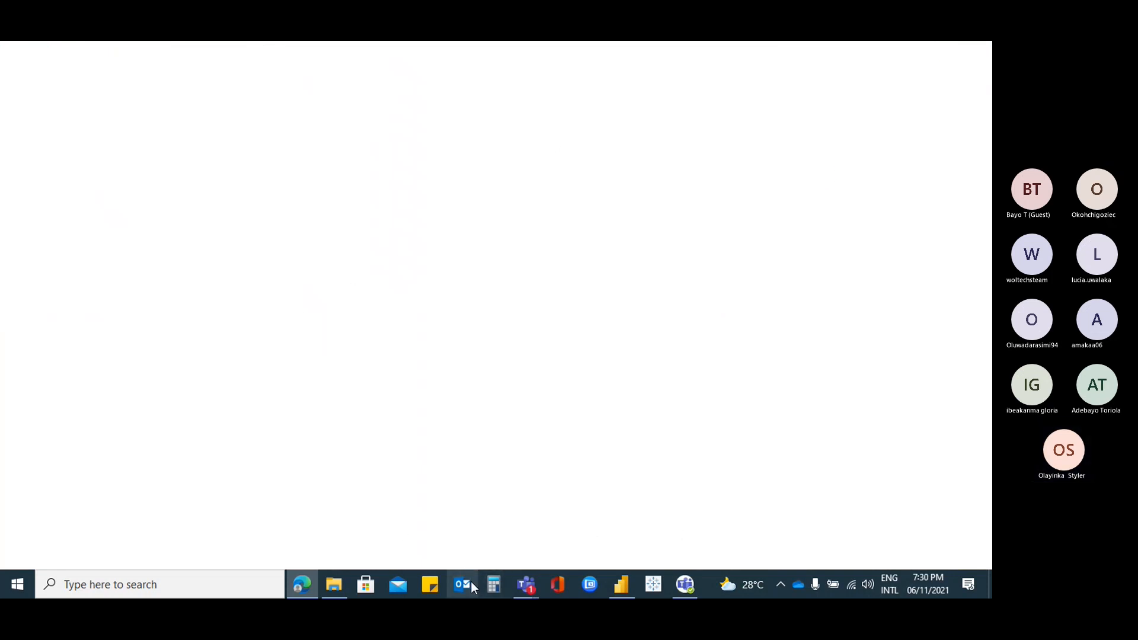
# Switch from the class meeting window back to the main Teams channel view
pyautogui.click(525, 586)
pyautogui.click(589, 500)
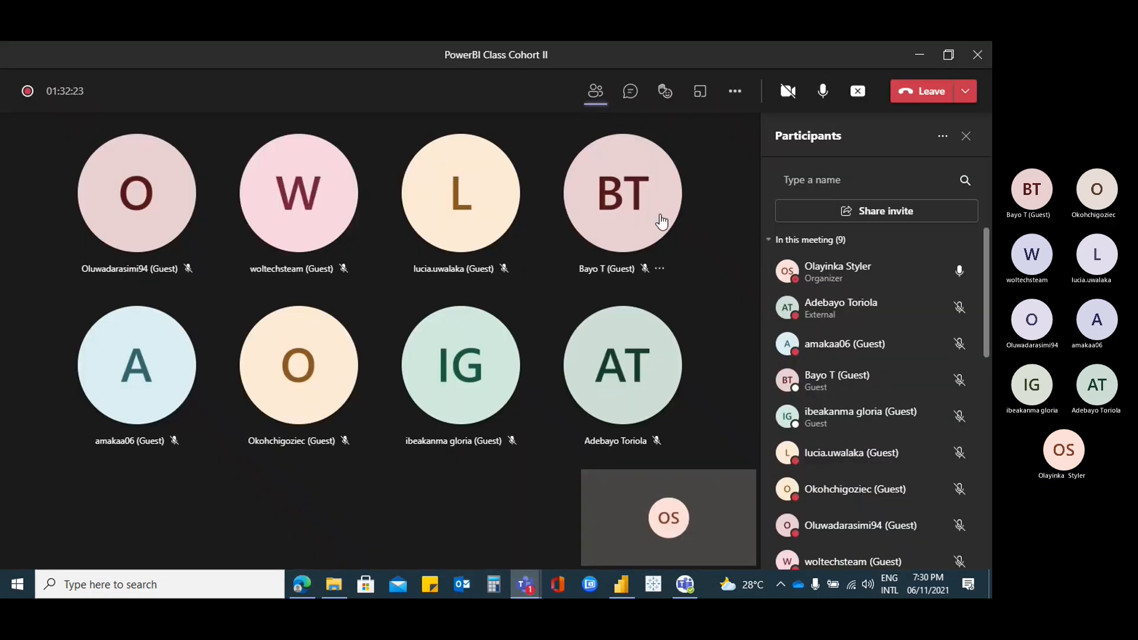
pyautogui.click(525, 586)
pyautogui.click(458, 516)
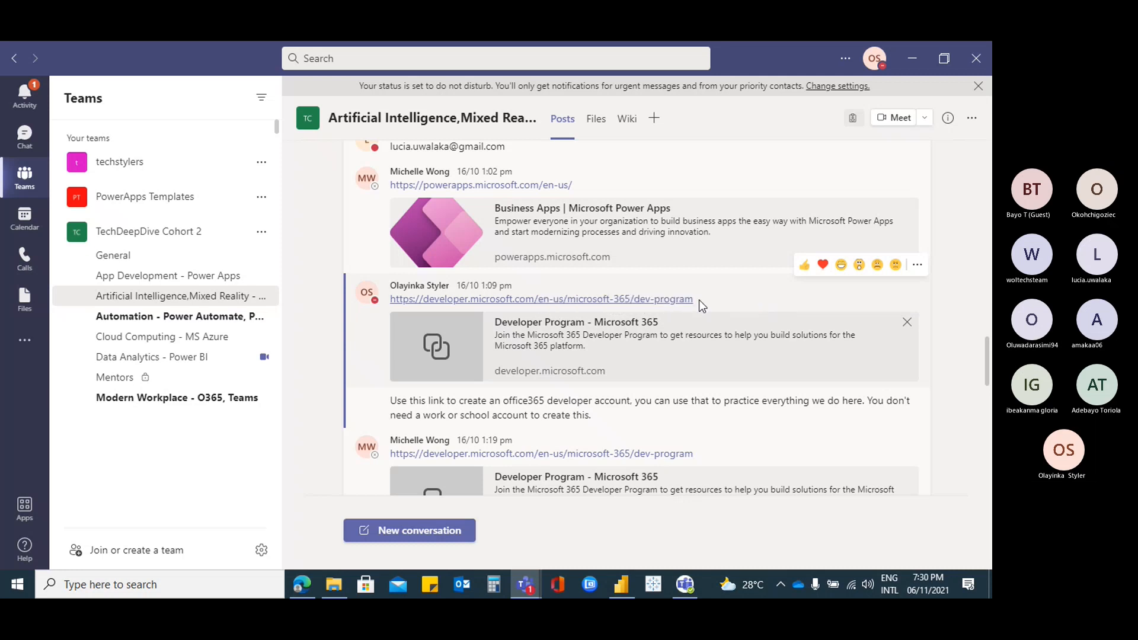
# Post the developer program link in the Data Analytics - Power BI channel, then return to Power BI
pyautogui.moveTo(695, 300); pyautogui.dragTo(394, 302)
pyautogui.hotkey('ctrl', 'c')
pyautogui.click(395, 302)
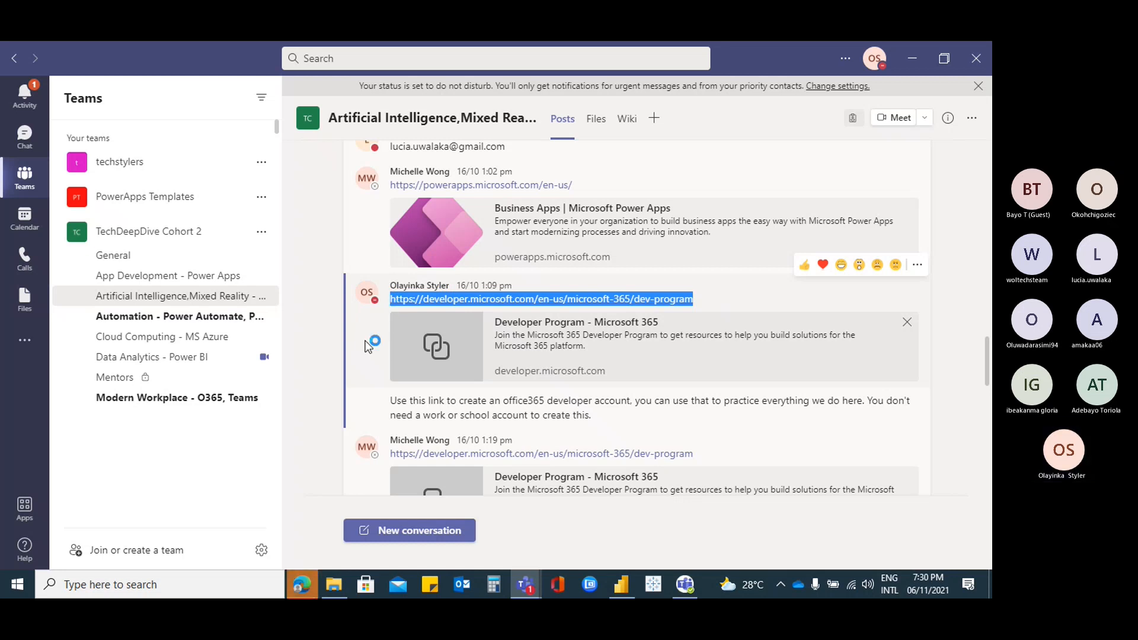
pyautogui.click(195, 357)
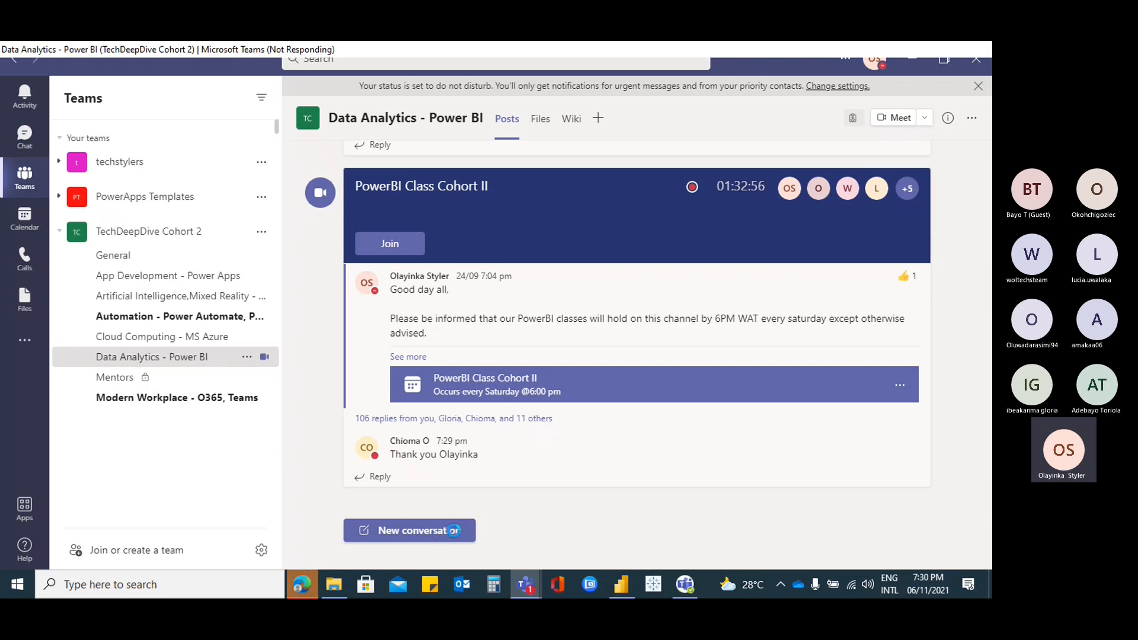
pyautogui.click(438, 533)
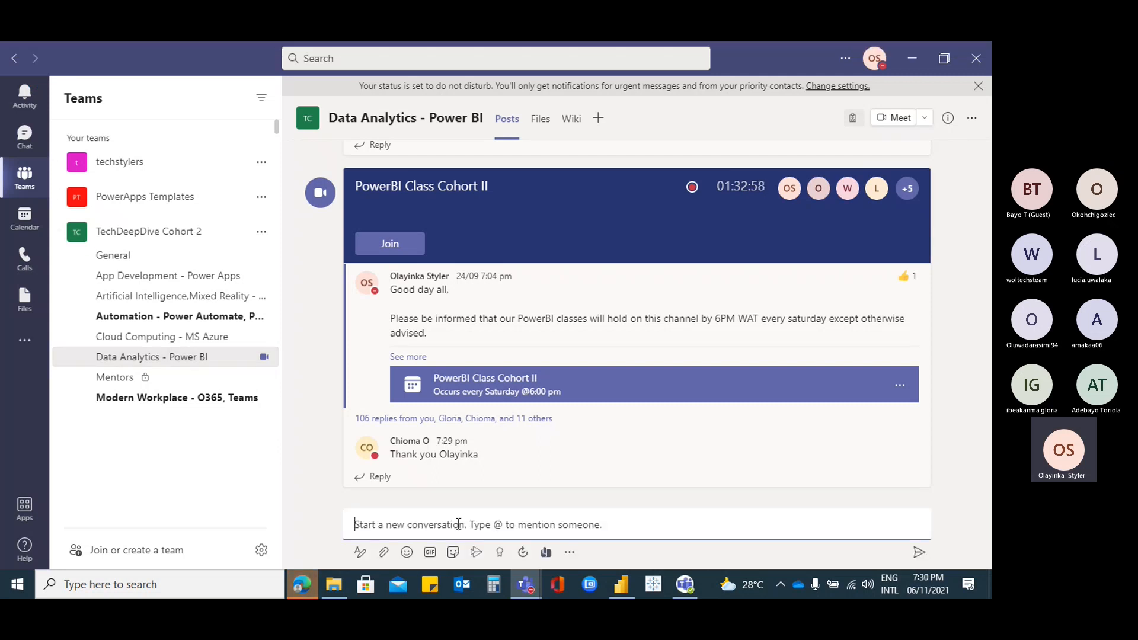
pyautogui.hotkey('ctrl', 'v')
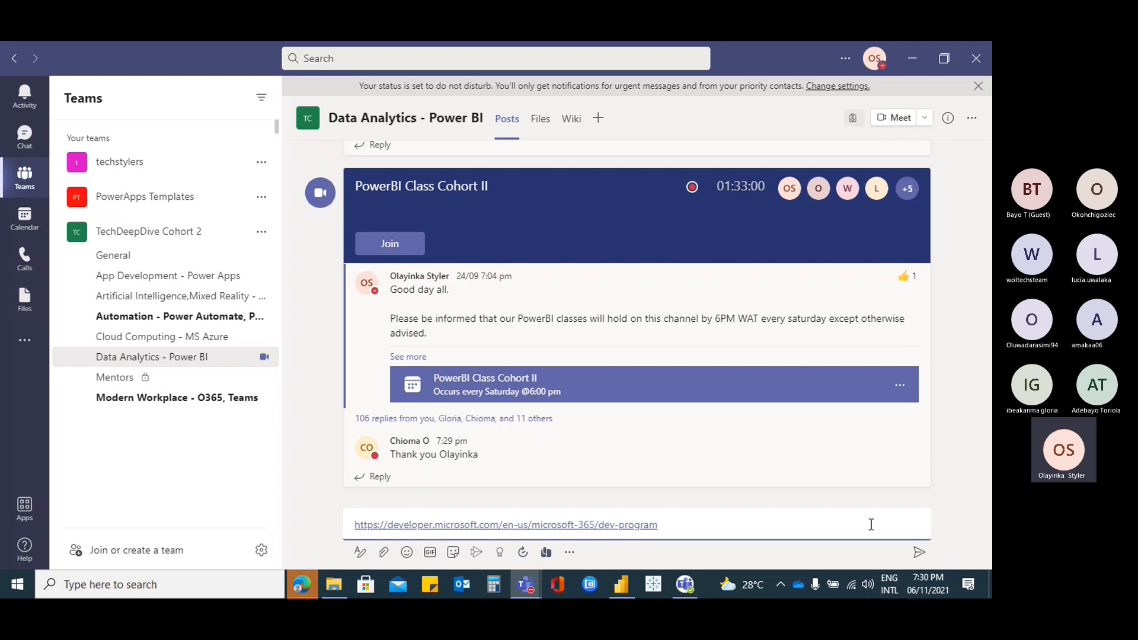
pyautogui.click(919, 553)
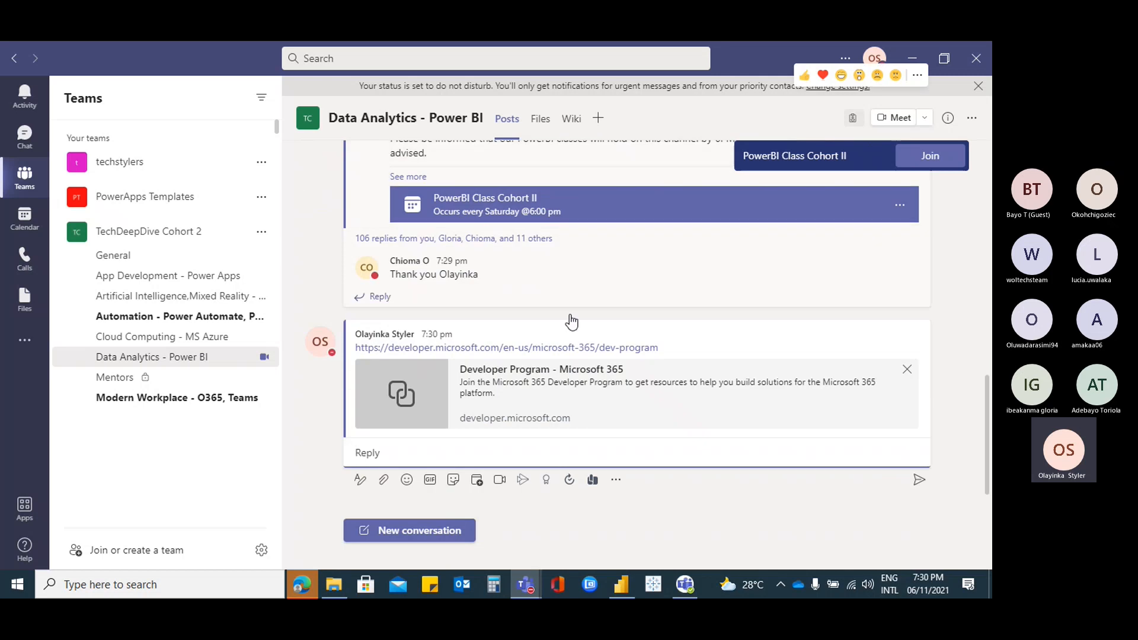
pyautogui.click(912, 62)
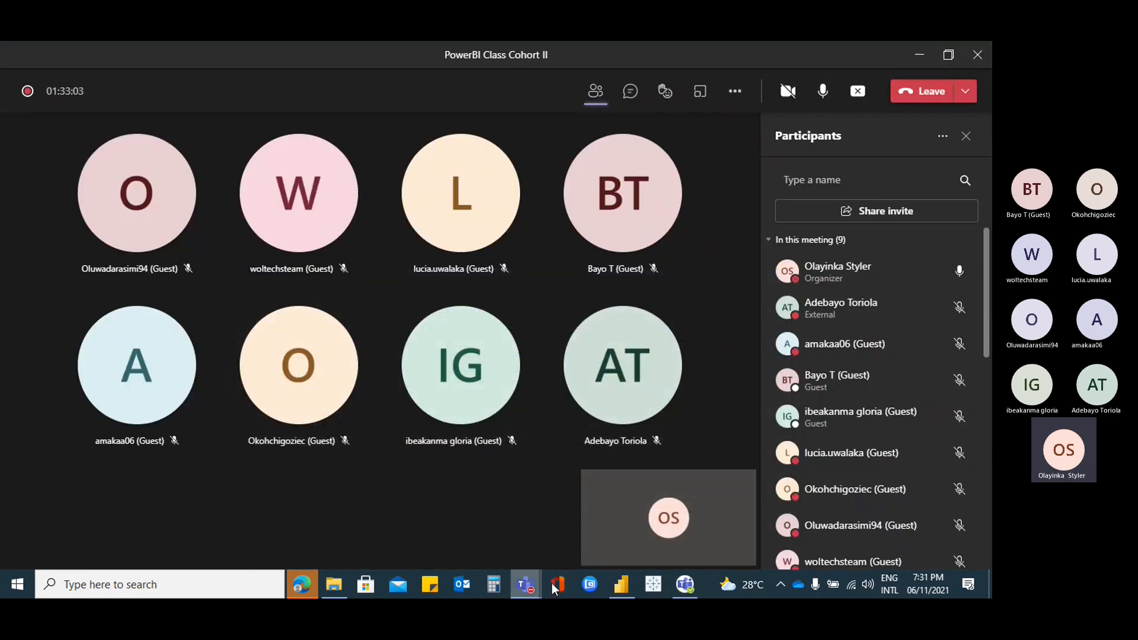
pyautogui.click(619, 587)
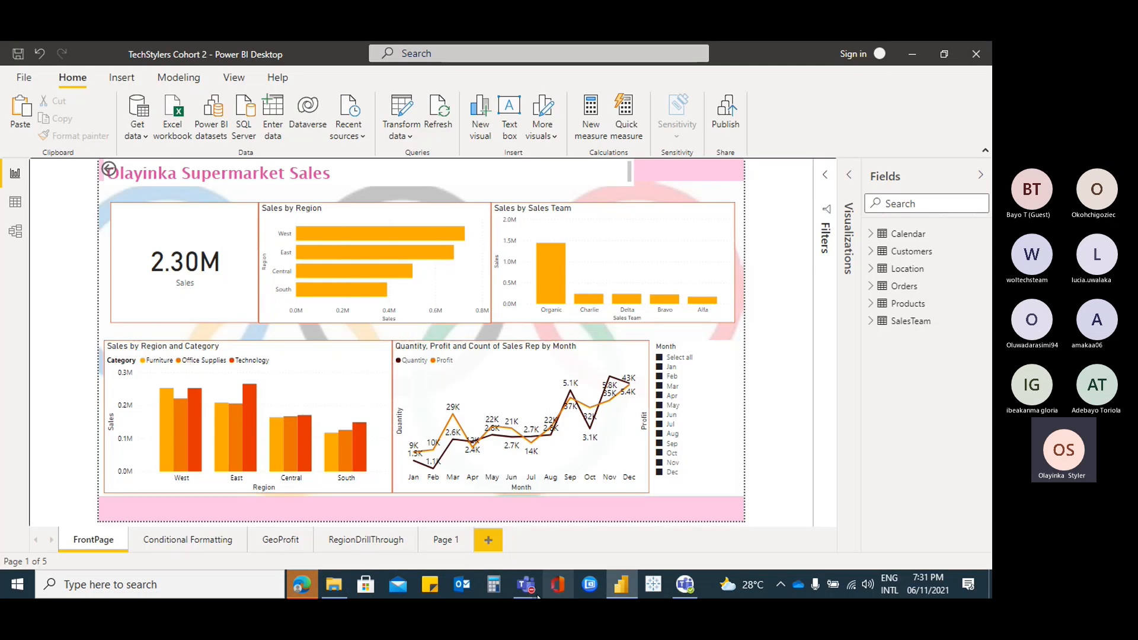
# Minimize the meeting window, remove Mar from the Month slicer, and publish the report
pyautogui.moveTo(533, 593)
pyautogui.click(535, 553)
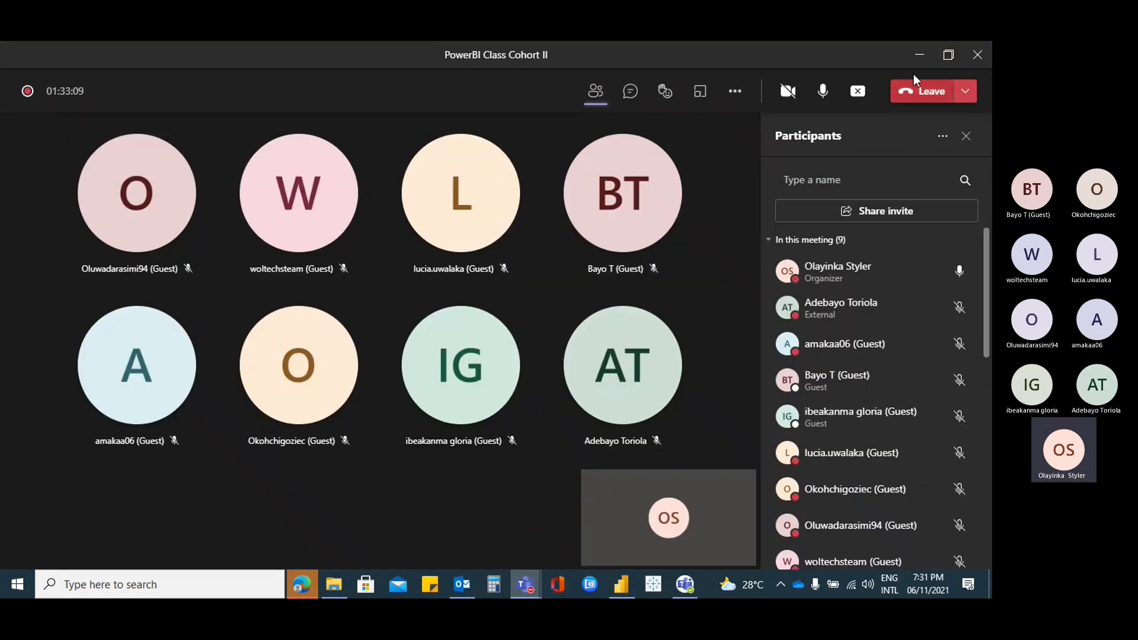
pyautogui.click(919, 56)
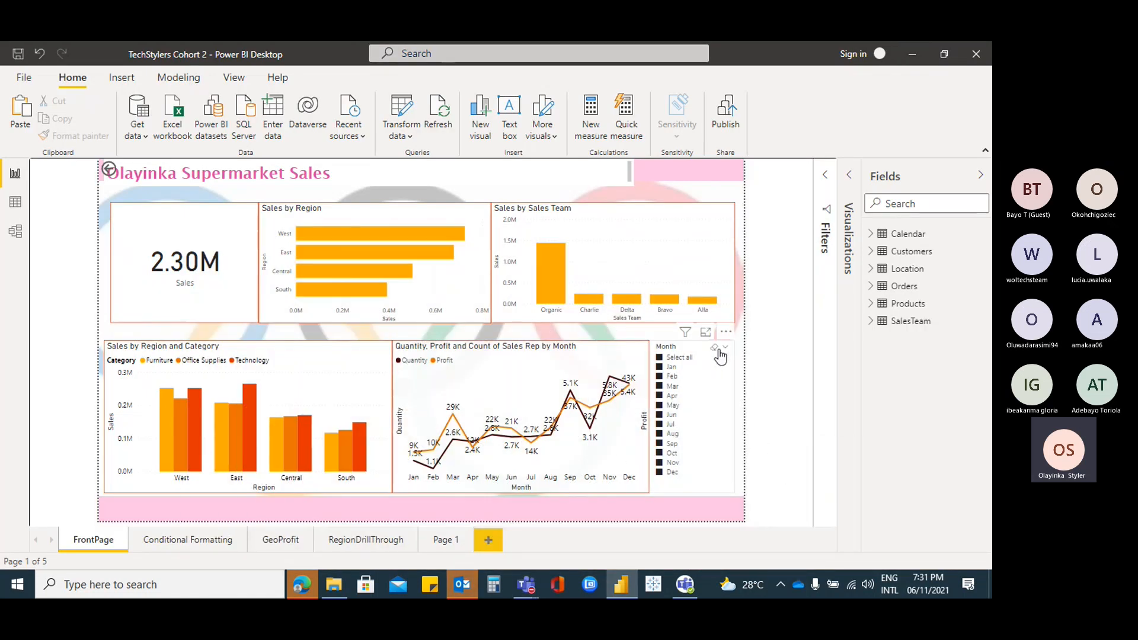
pyautogui.click(701, 390)
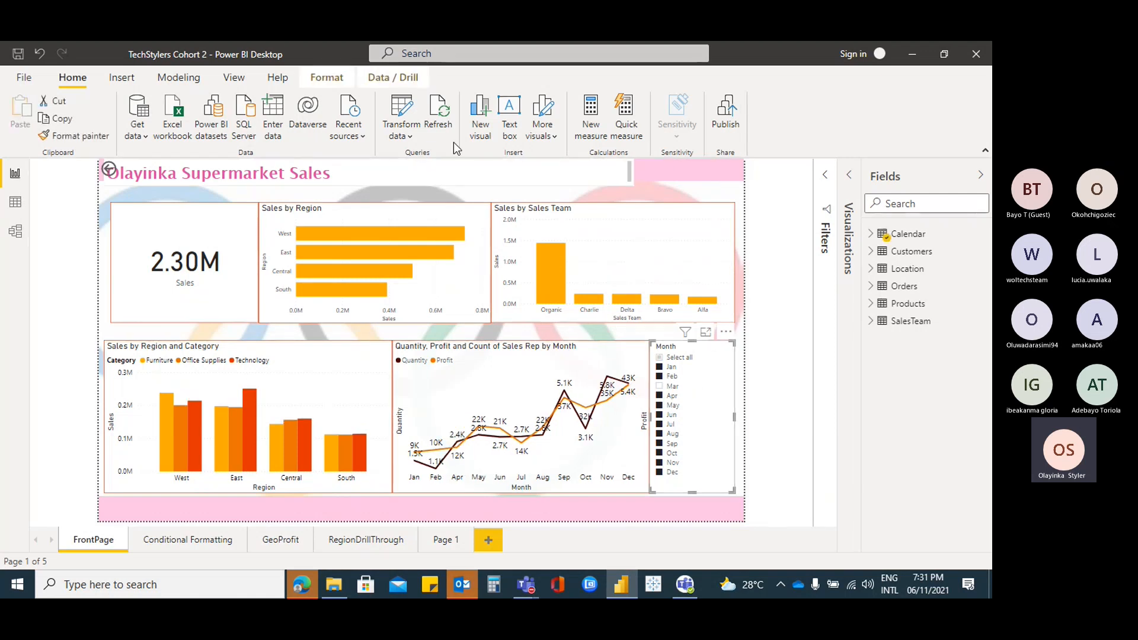
pyautogui.click(731, 113)
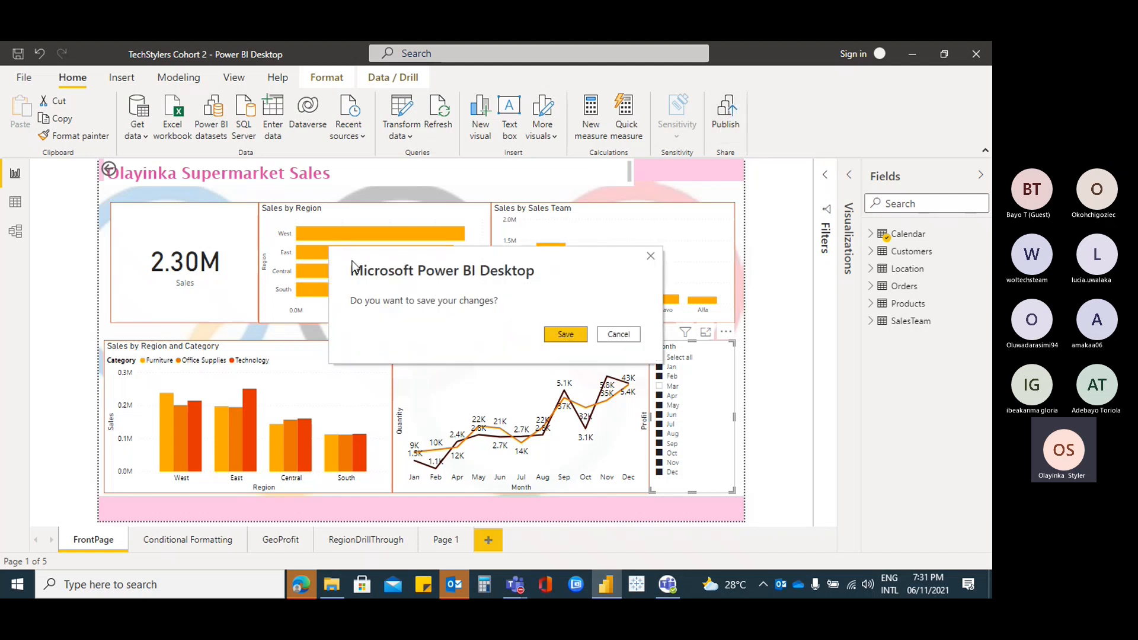
# Save the report changes when prompted before publishing
pyautogui.click(563, 337)
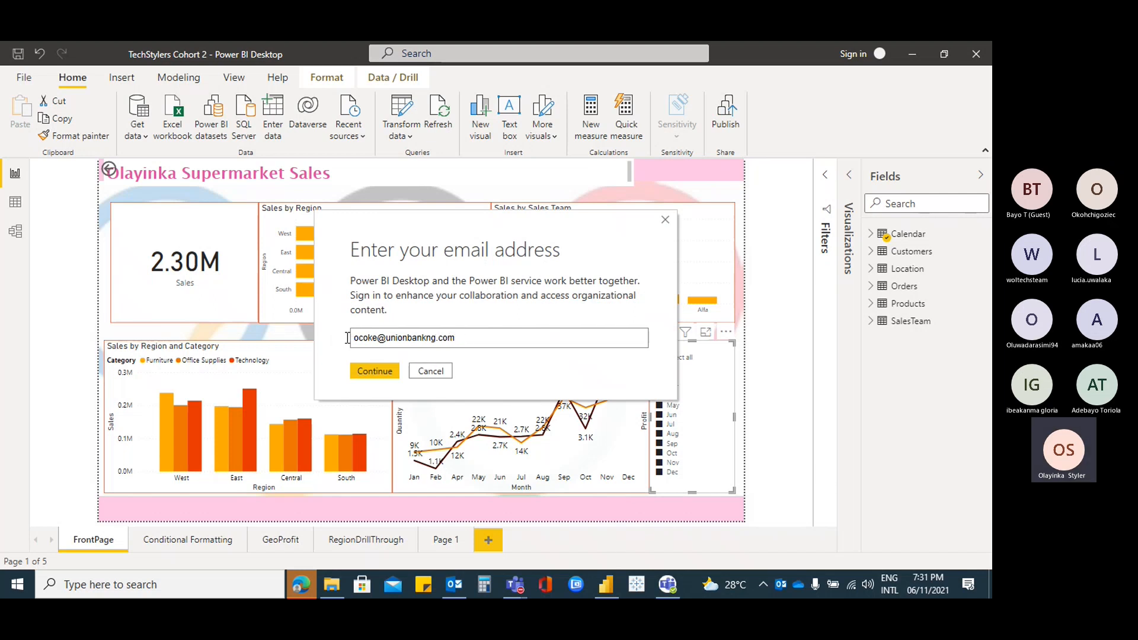
# Replace the prefilled sign-in e-mail with the user's work address and submit it
pyautogui.moveTo(348, 338); pyautogui.dragTo(443, 353)
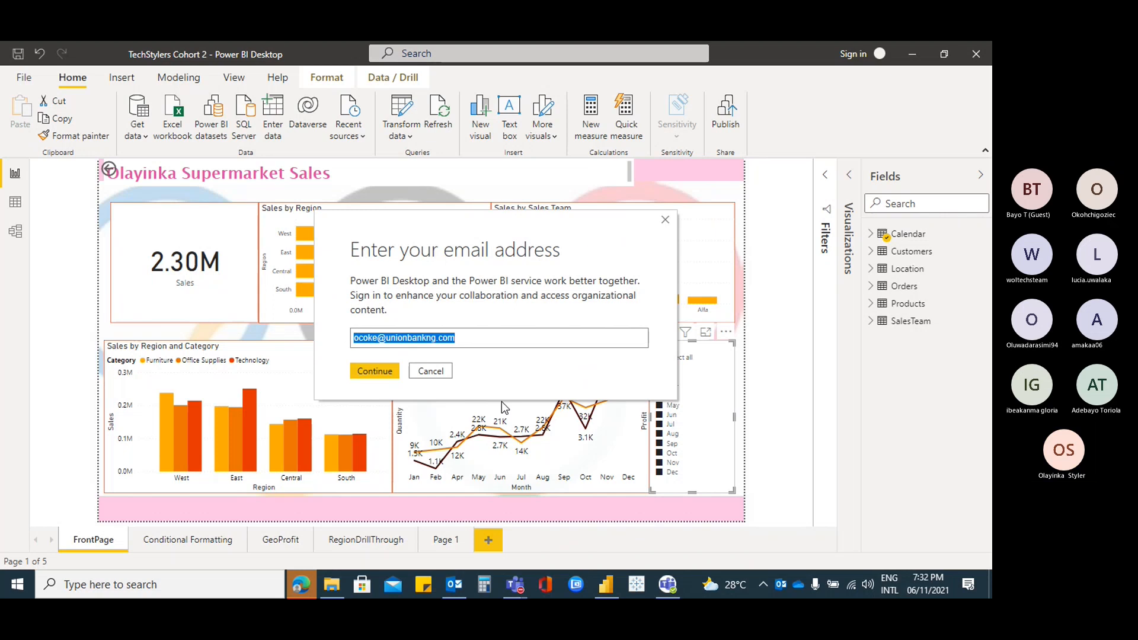
pyautogui.press('BackSpace')
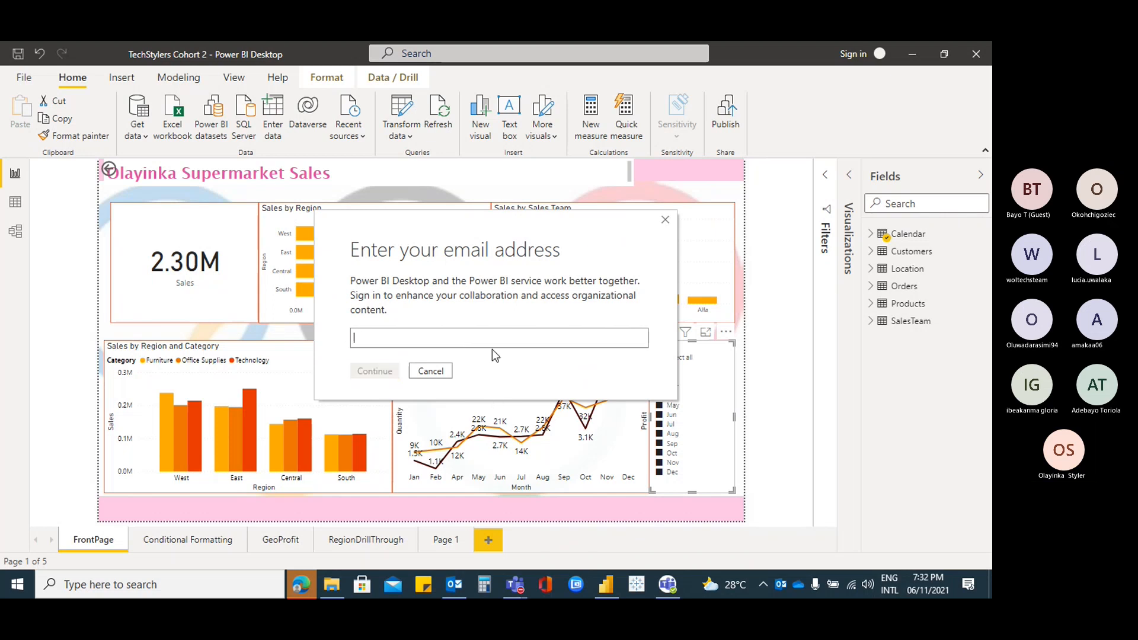
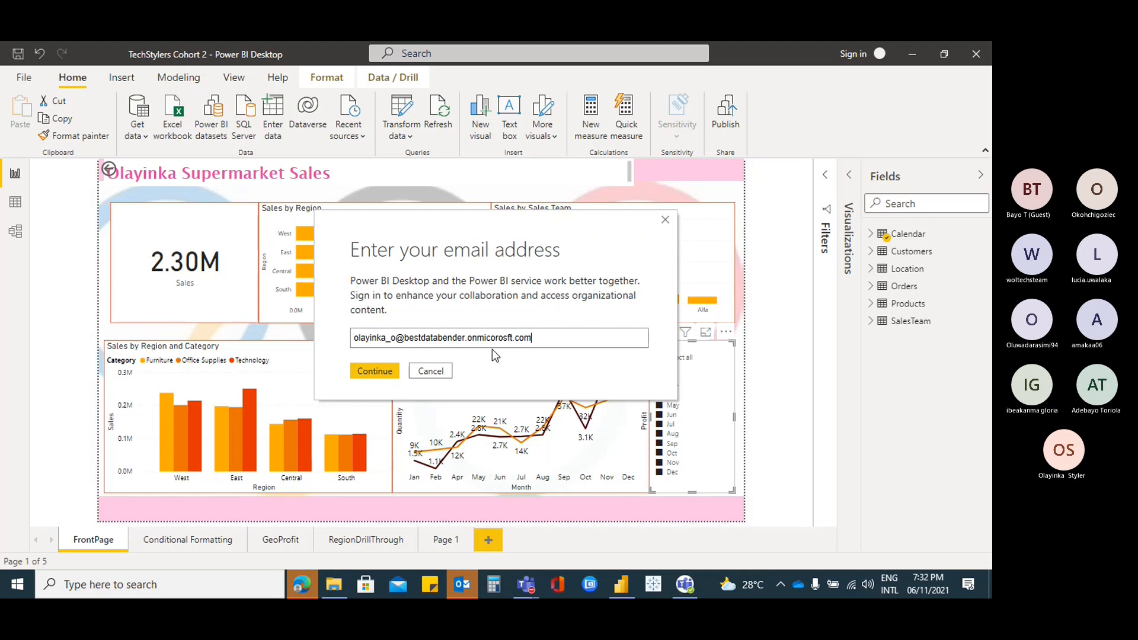
pyautogui.click(394, 370)
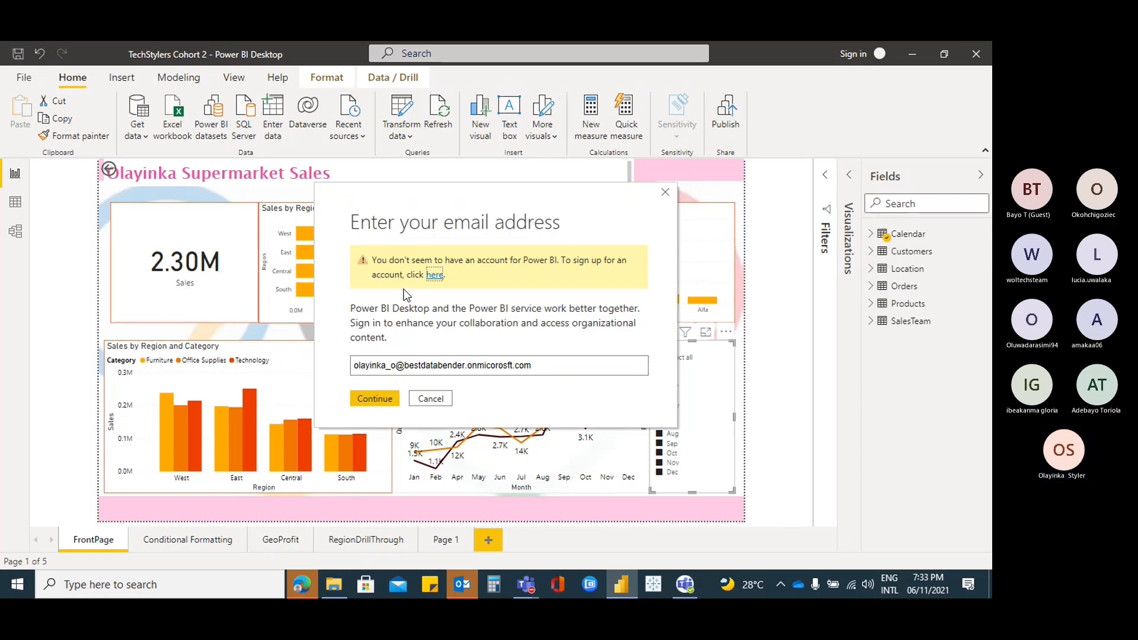
# Follow the 'here' link to open the Power BI account sign-up page
pyautogui.click(436, 276)
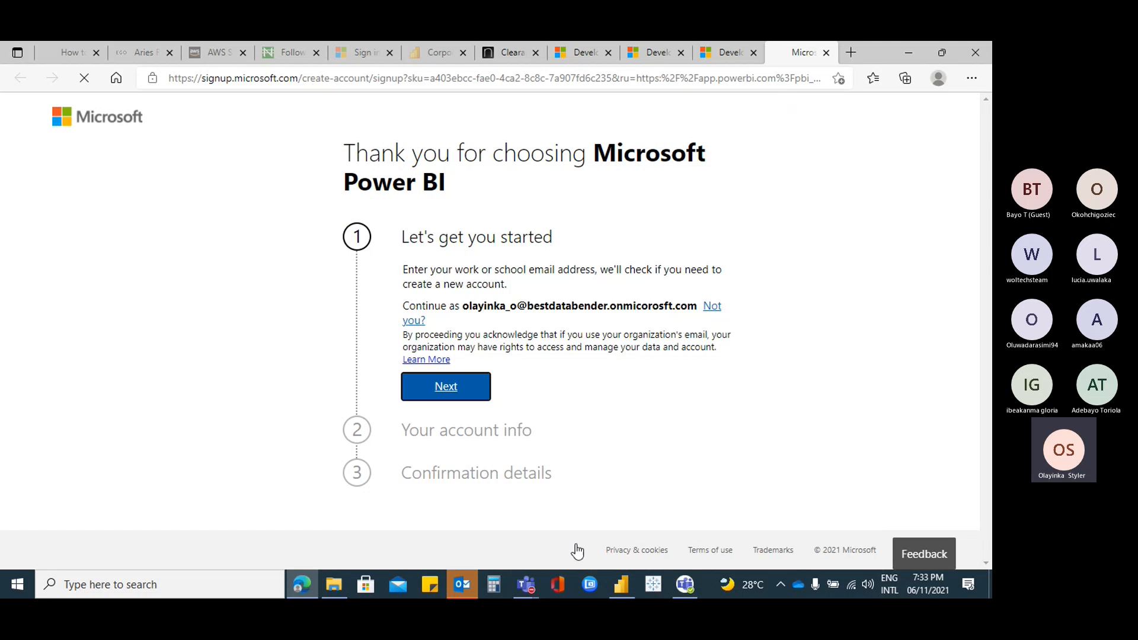
# Back in Power BI Desktop, retry Publish and dismiss the sign-in prompt both times
pyautogui.click(620, 592)
pyautogui.click(437, 404)
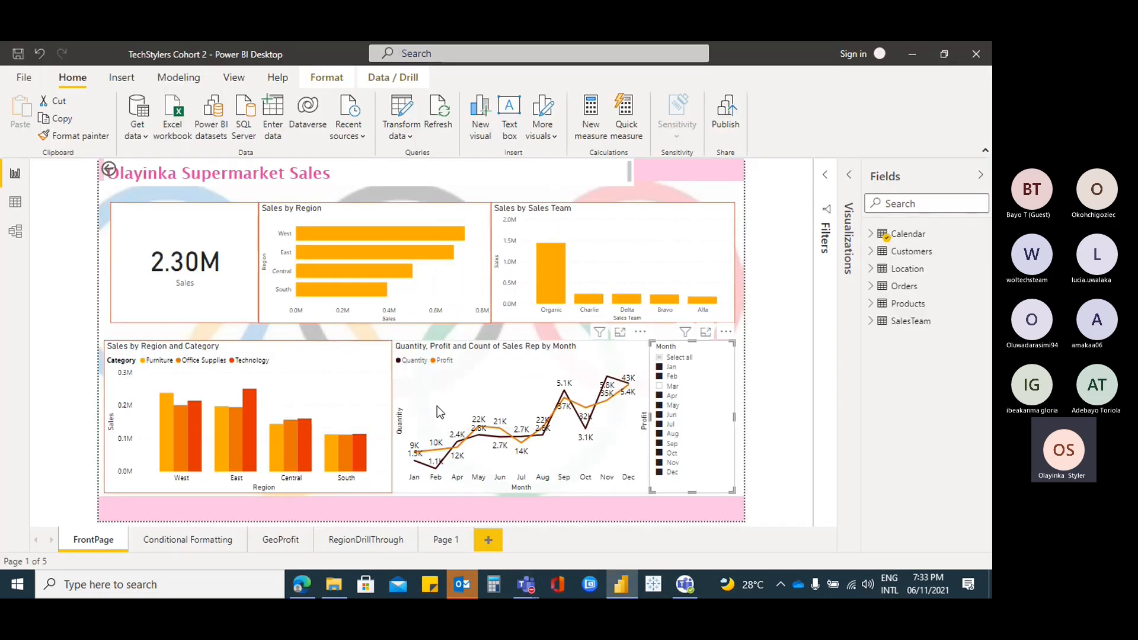
pyautogui.click(727, 116)
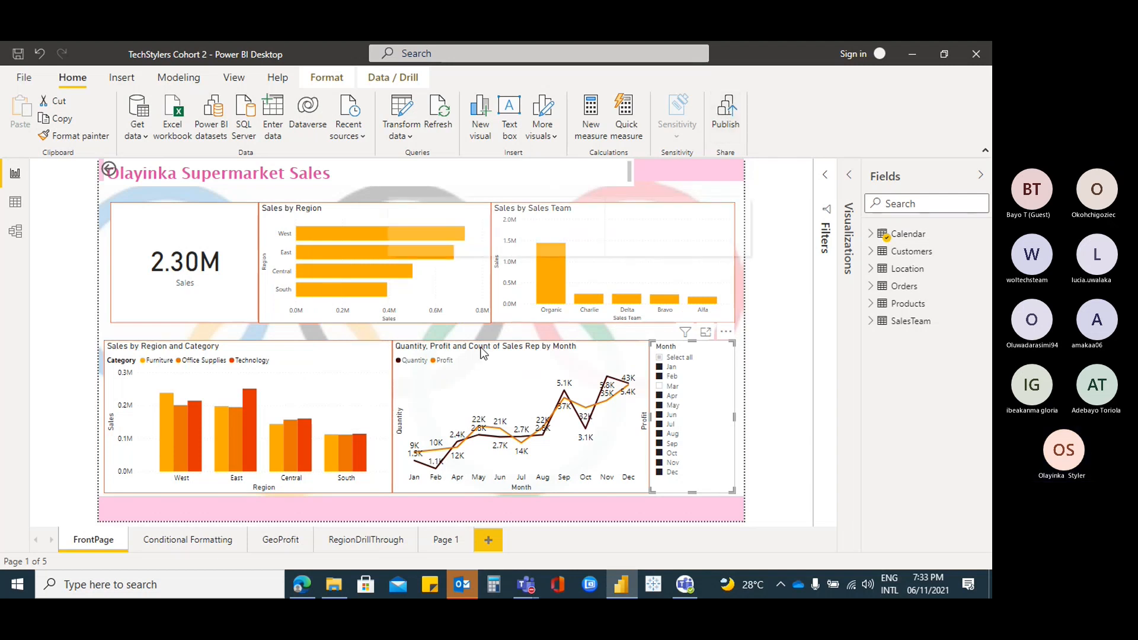
pyautogui.click(389, 373)
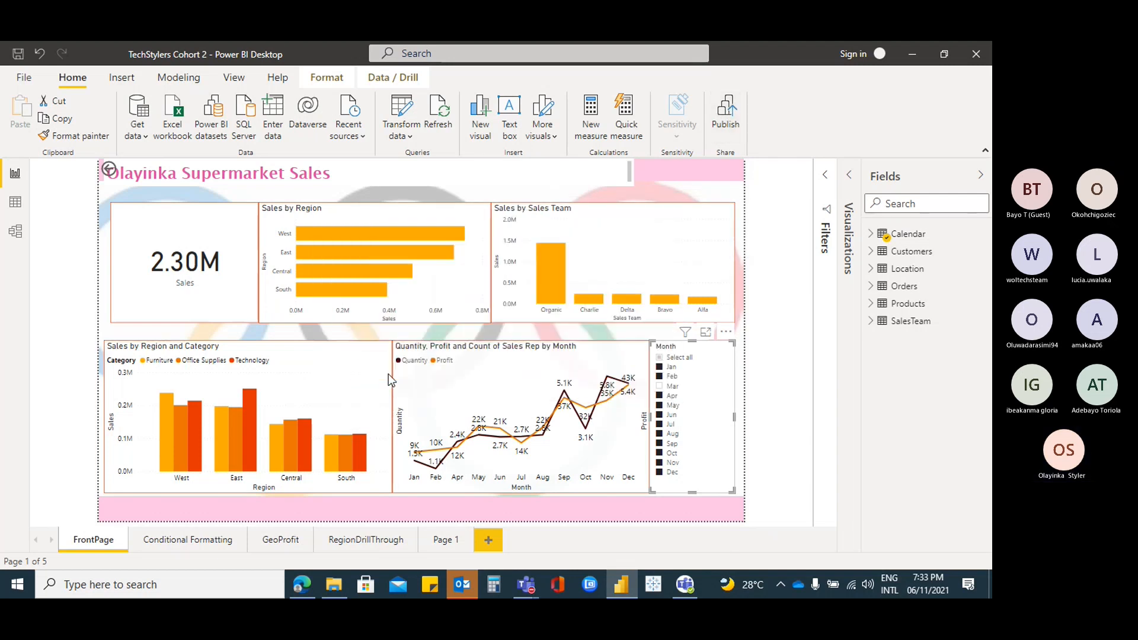
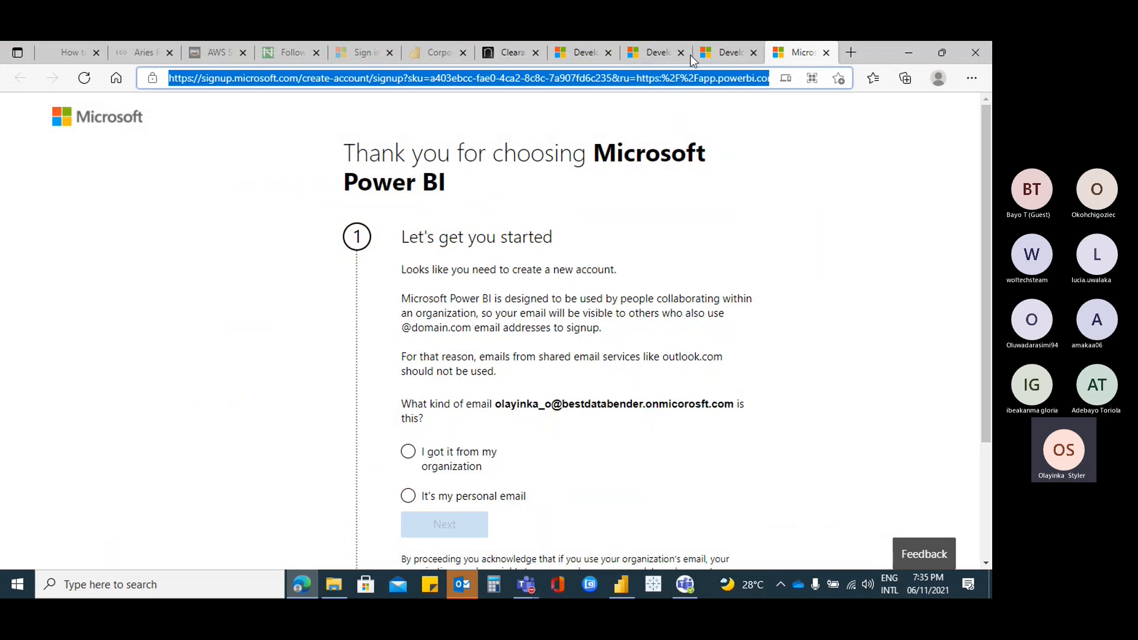
# Search 'powerbiservicd' to find the Power BI service login page, close the Bing tab, and sign in
pyautogui.write('powerbiservicd')
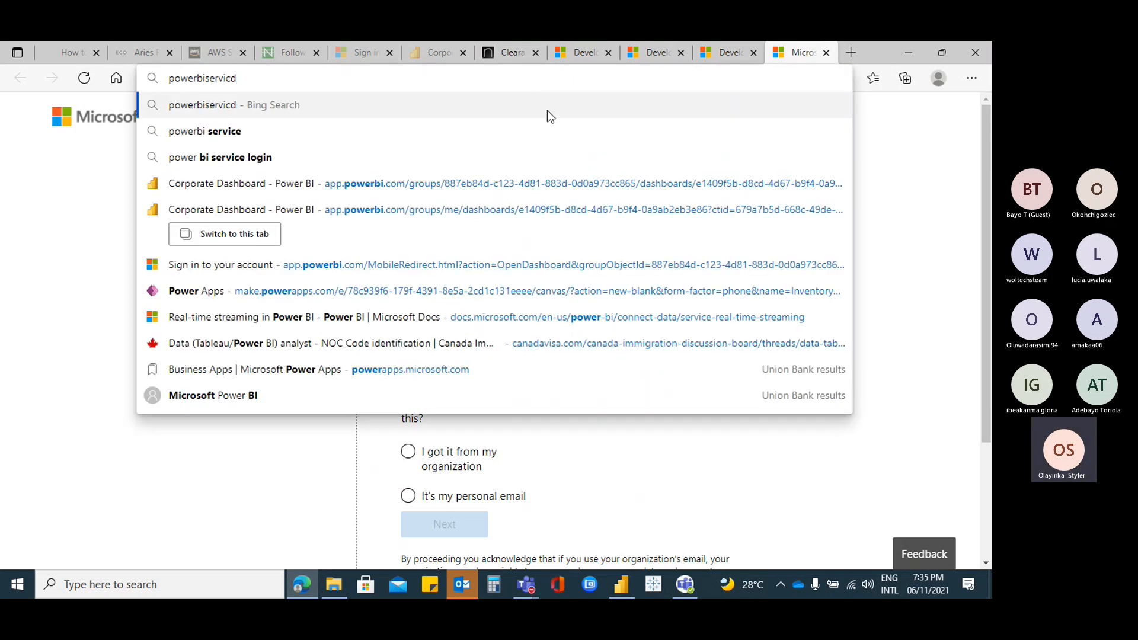
pyautogui.click(227, 168)
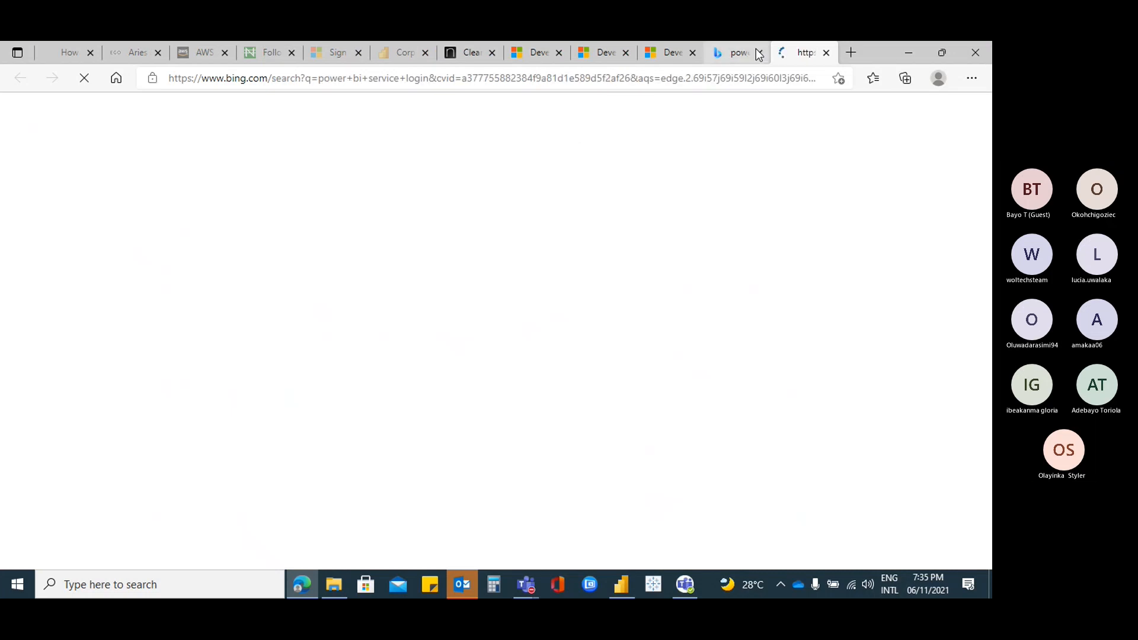
pyautogui.click(759, 52)
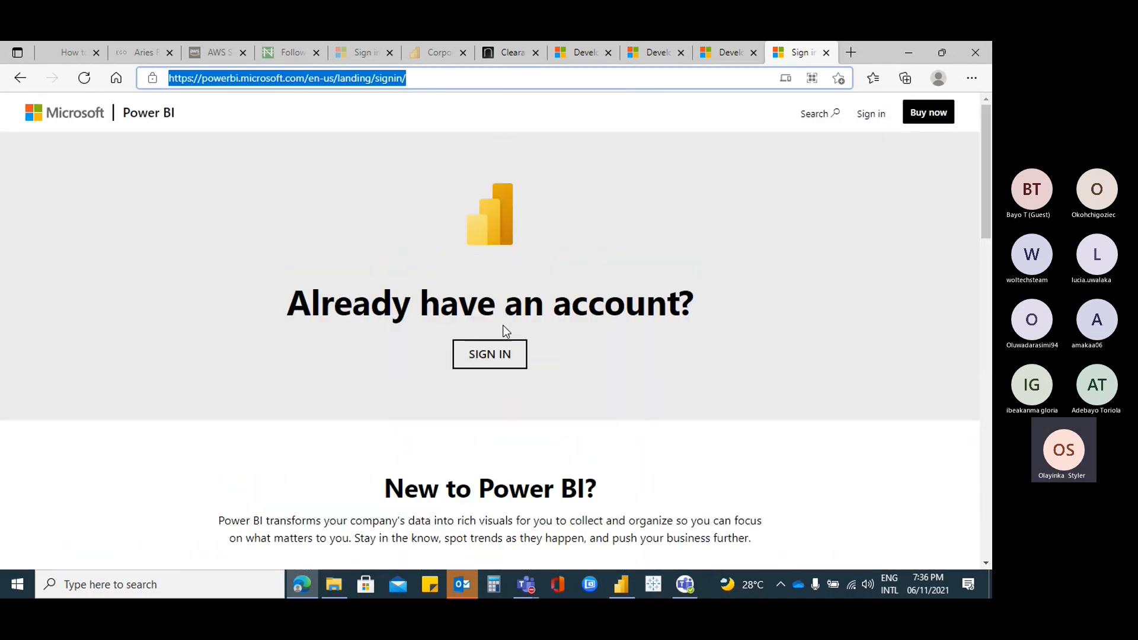
pyautogui.click(509, 350)
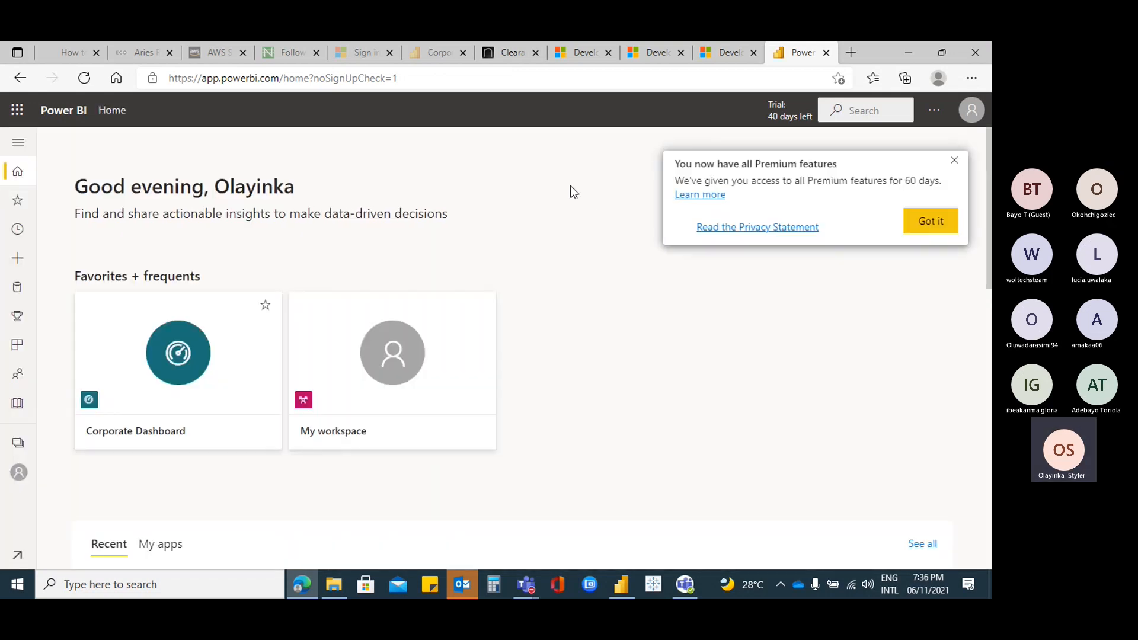
# Dismiss the Premium features notice, expand the navigation pane, and browse the Workspaces list
pyautogui.click(941, 225)
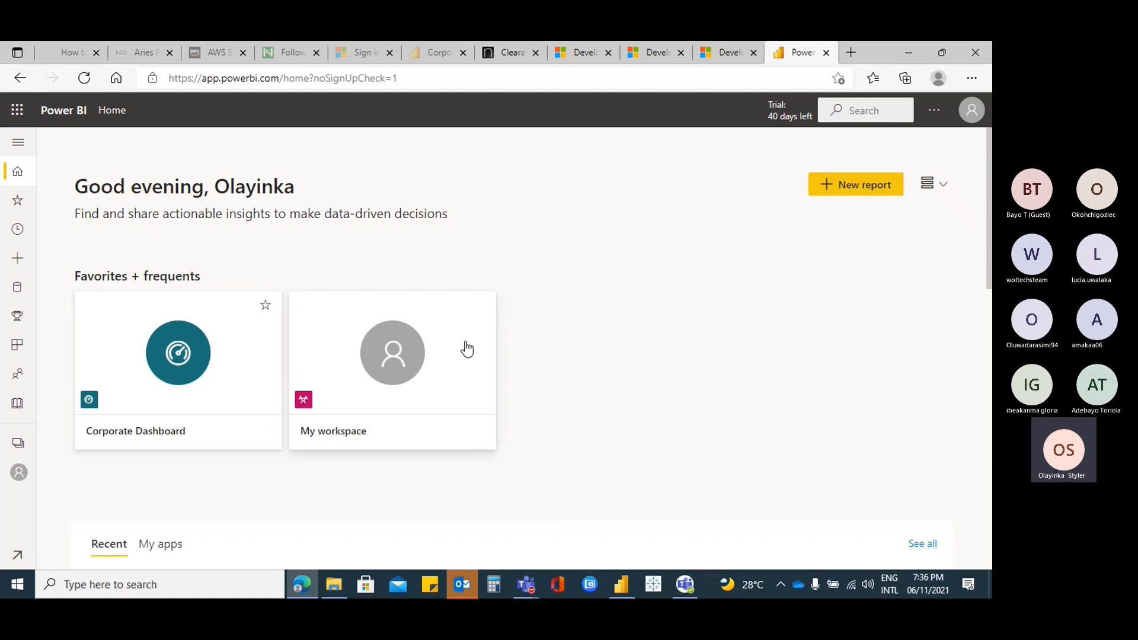
pyautogui.click(16, 144)
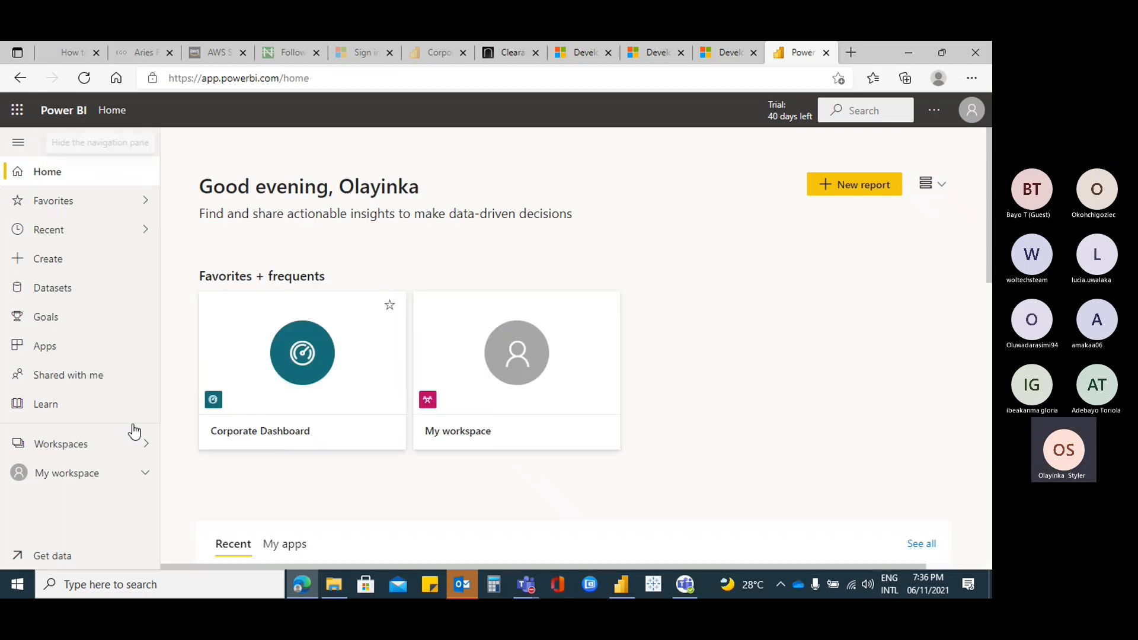
pyautogui.click(146, 446)
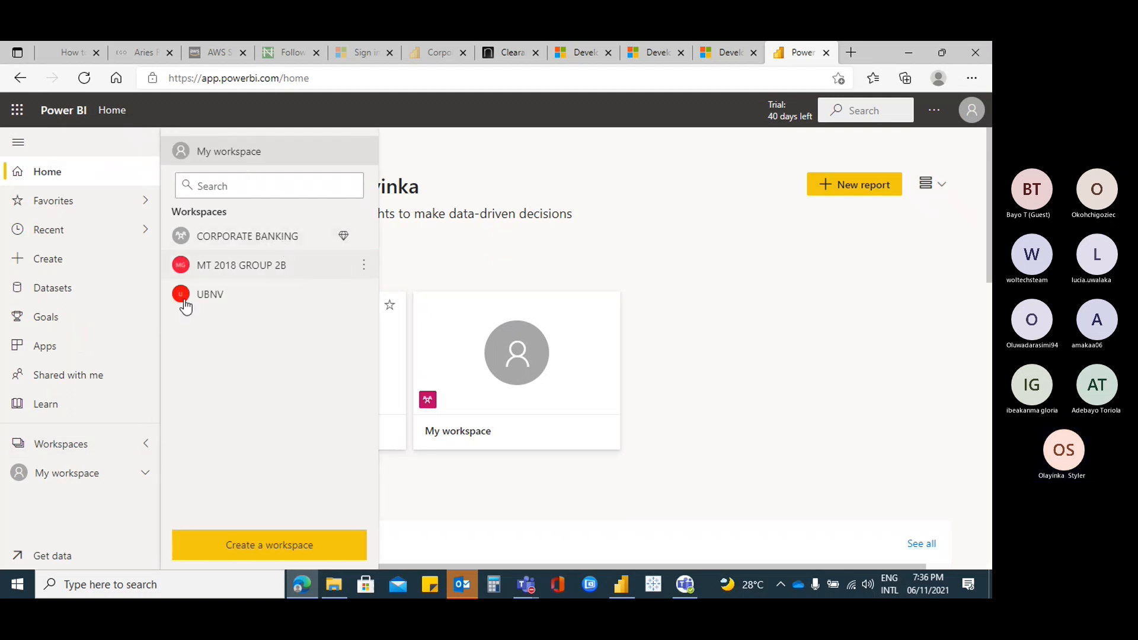
pyautogui.click(144, 477)
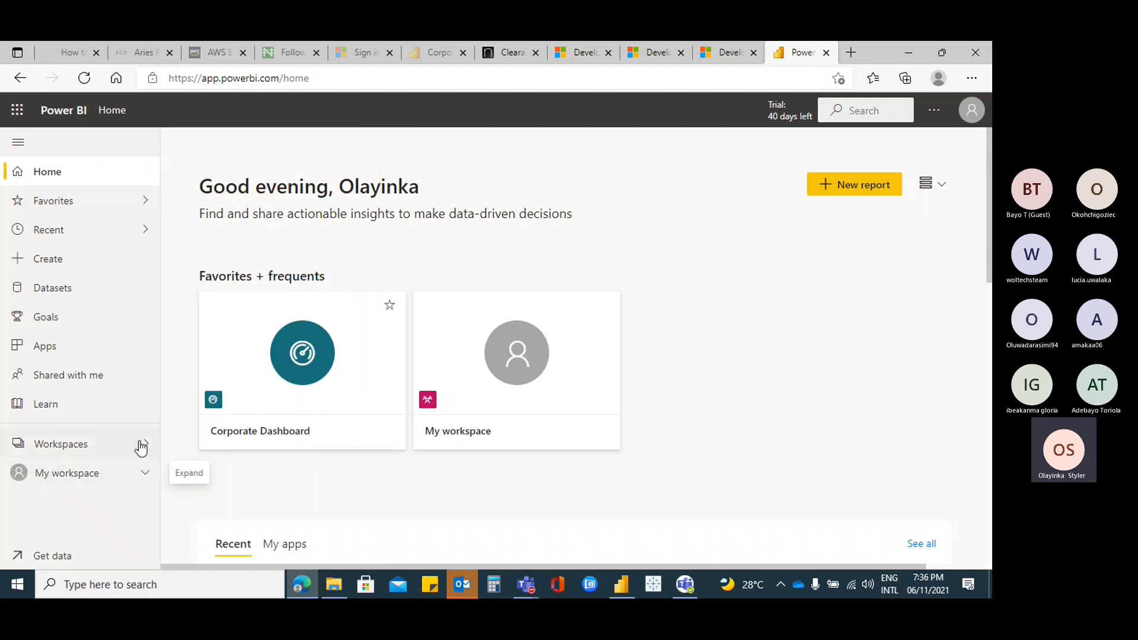
pyautogui.click(144, 446)
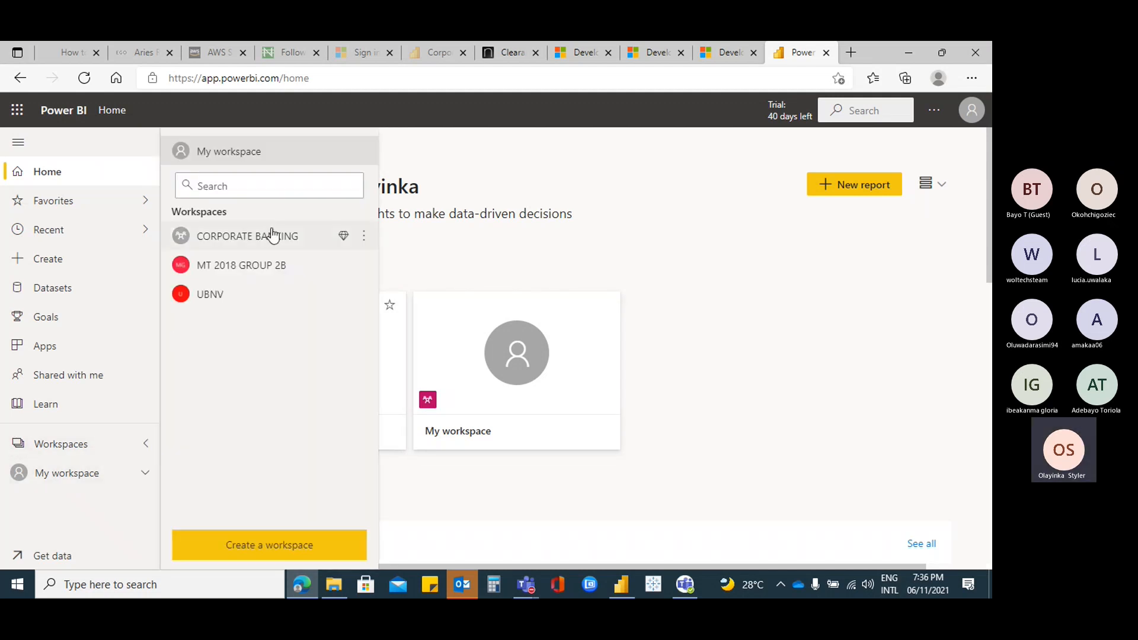
pyautogui.click(96, 478)
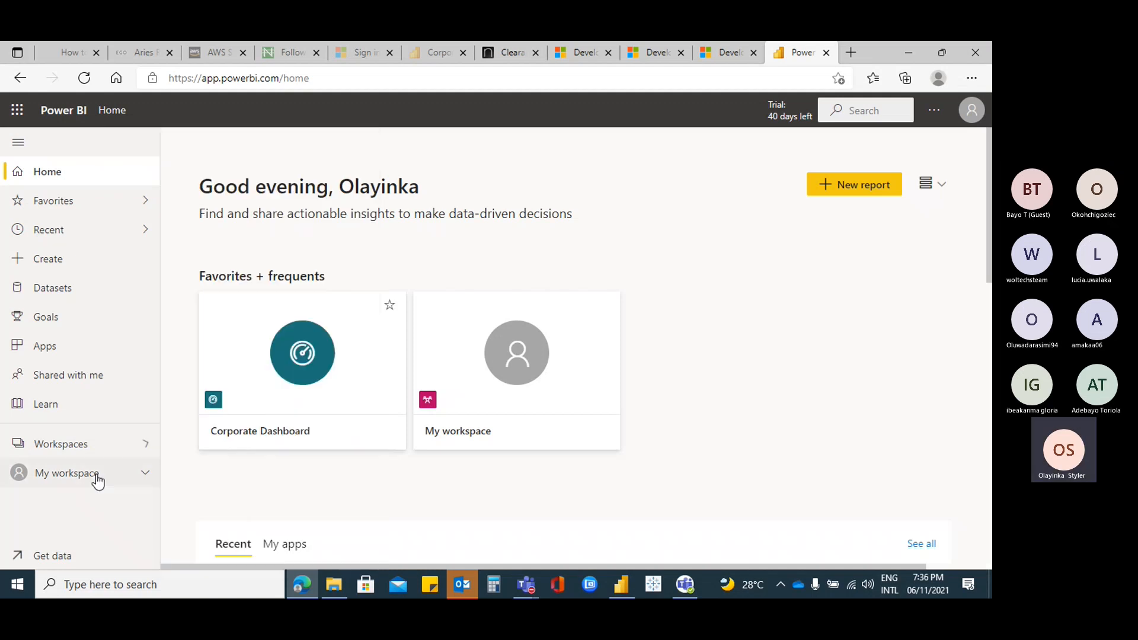
# Expand the My workspace section and open My workspace's content list
pyautogui.click(144, 474)
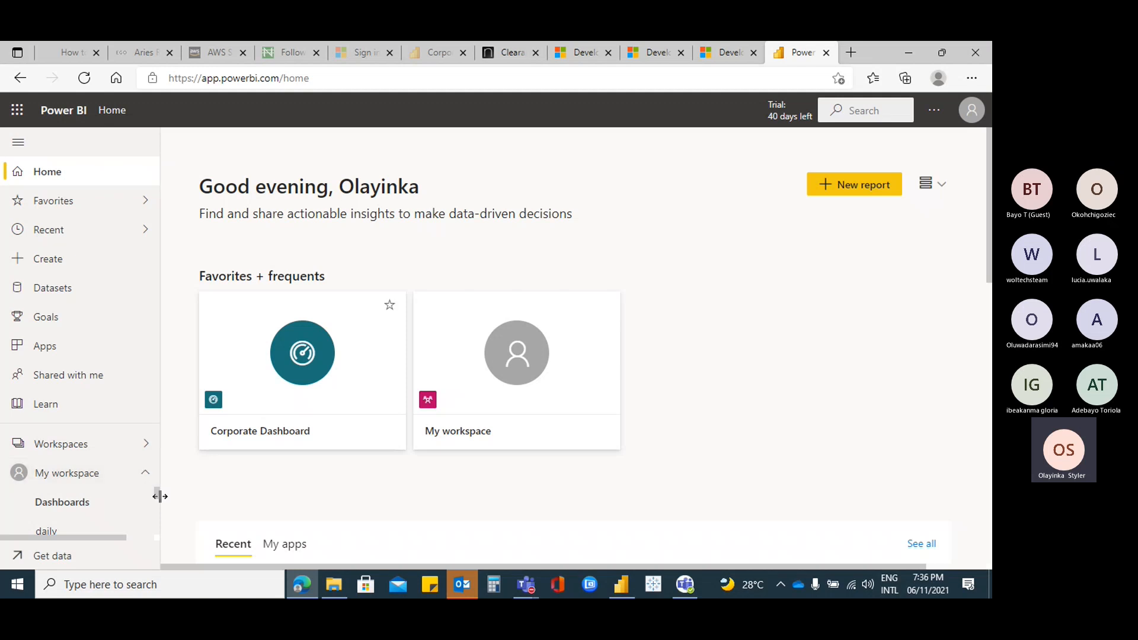
pyautogui.moveTo(157, 496); pyautogui.dragTo(157, 521)
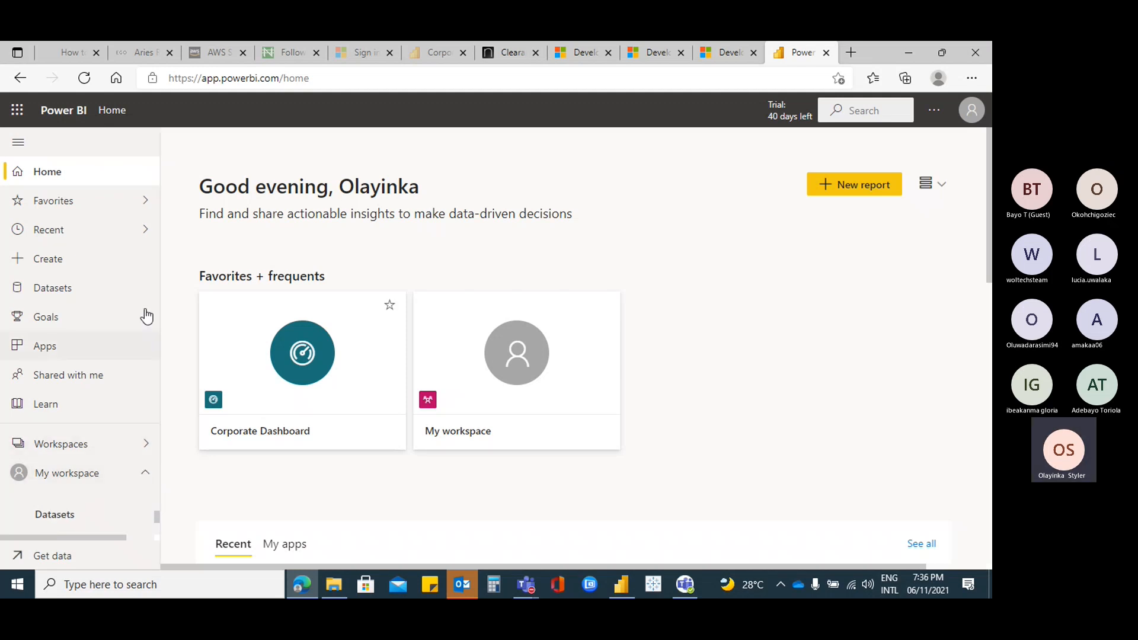
pyautogui.click(482, 383)
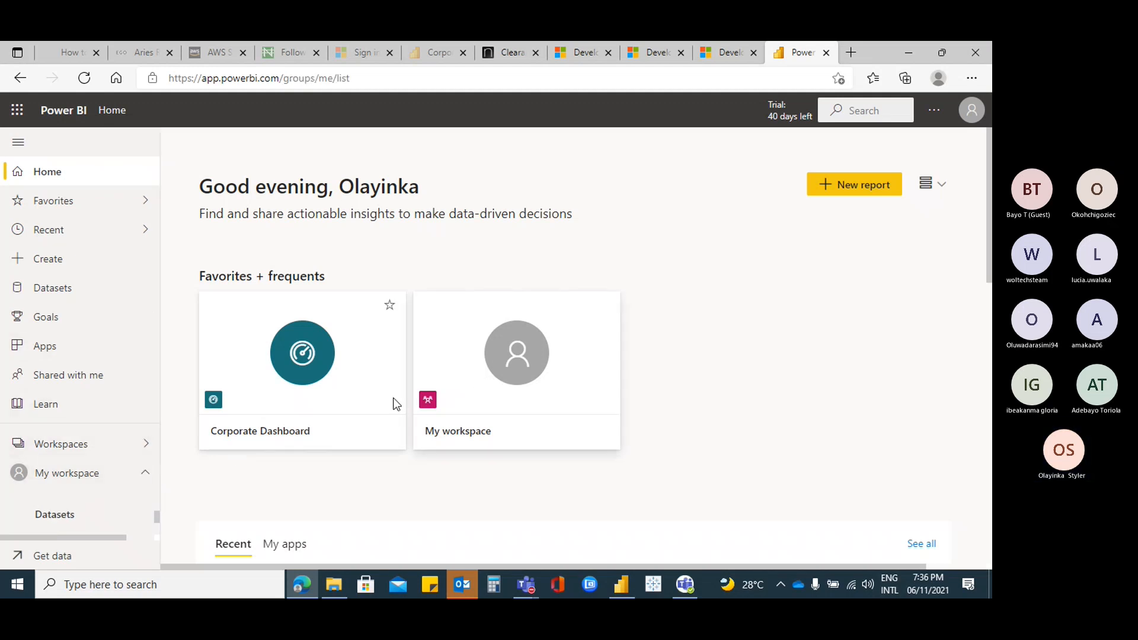
# Scroll through My workspace's Datasets + dataflows list
pyautogui.moveTo(155, 517)
pyautogui.mouseDown()
pyautogui.moveTo(153, 542)
pyautogui.moveTo(158, 500)
pyautogui.moveTo(157, 535)
pyautogui.mouseUp()
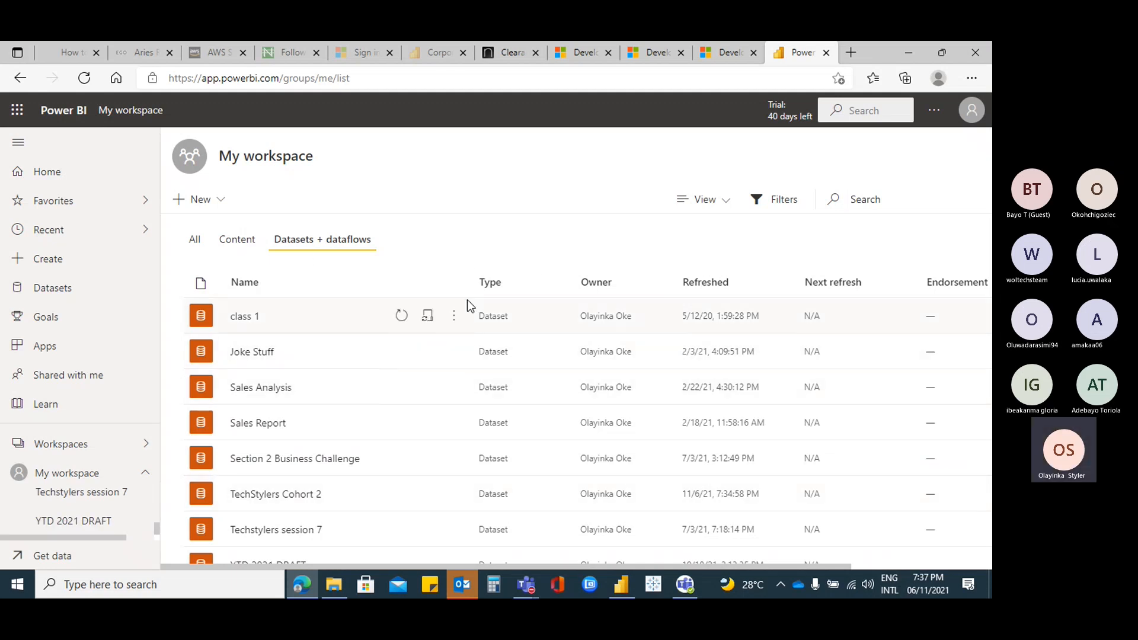
pyautogui.scroll(-1, 469, 305)
pyautogui.scroll(1, 470, 305)
pyautogui.scroll(-1, 417, 343)
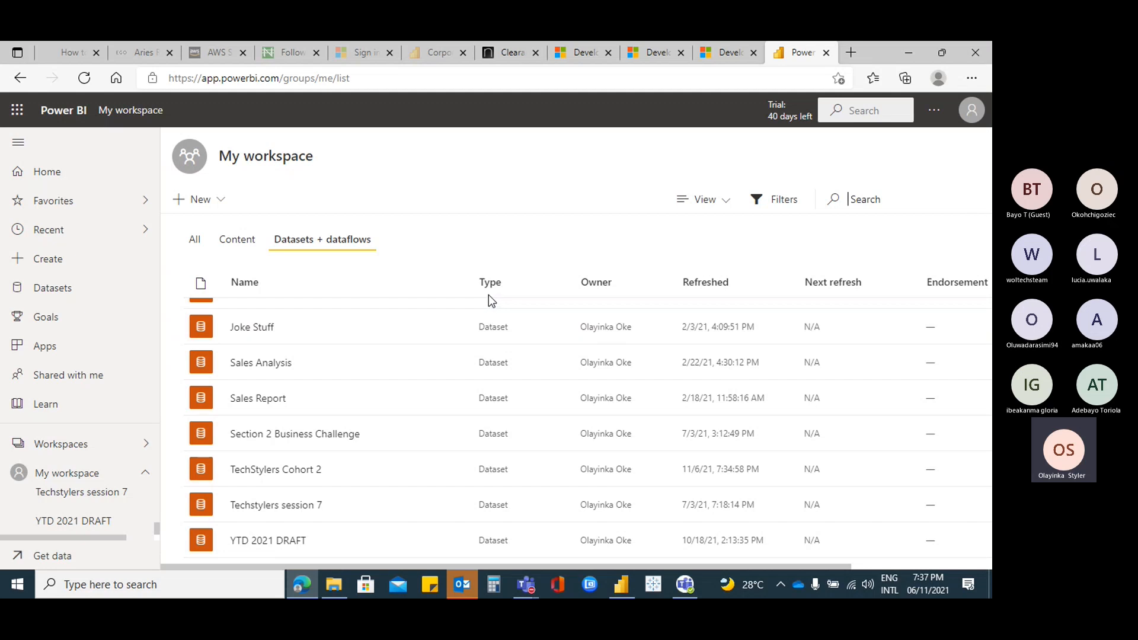
pyautogui.scroll(1, 453, 320)
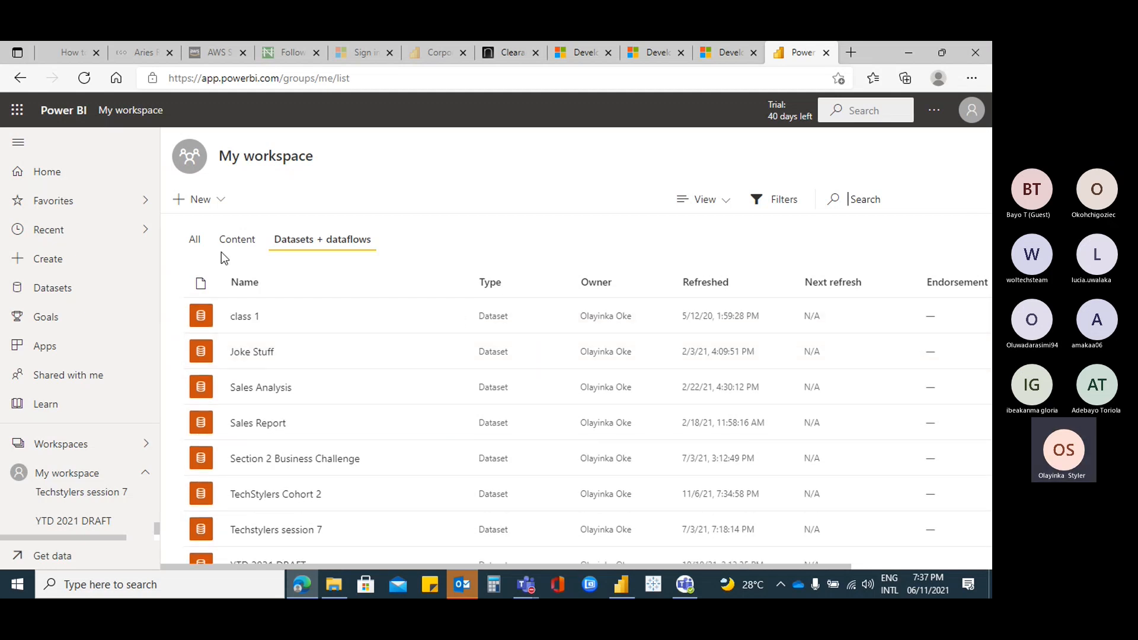
# Switch to the All tab and scroll to the TechStylers Cohort 2 report
pyautogui.click(196, 248)
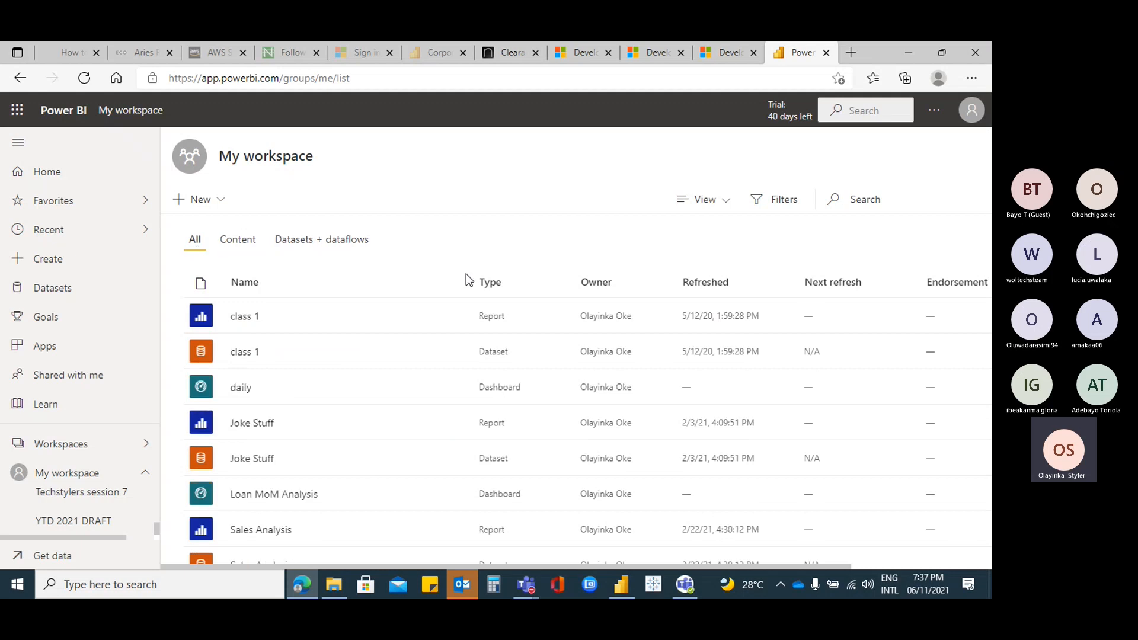
pyautogui.scroll(-10, 408, 312)
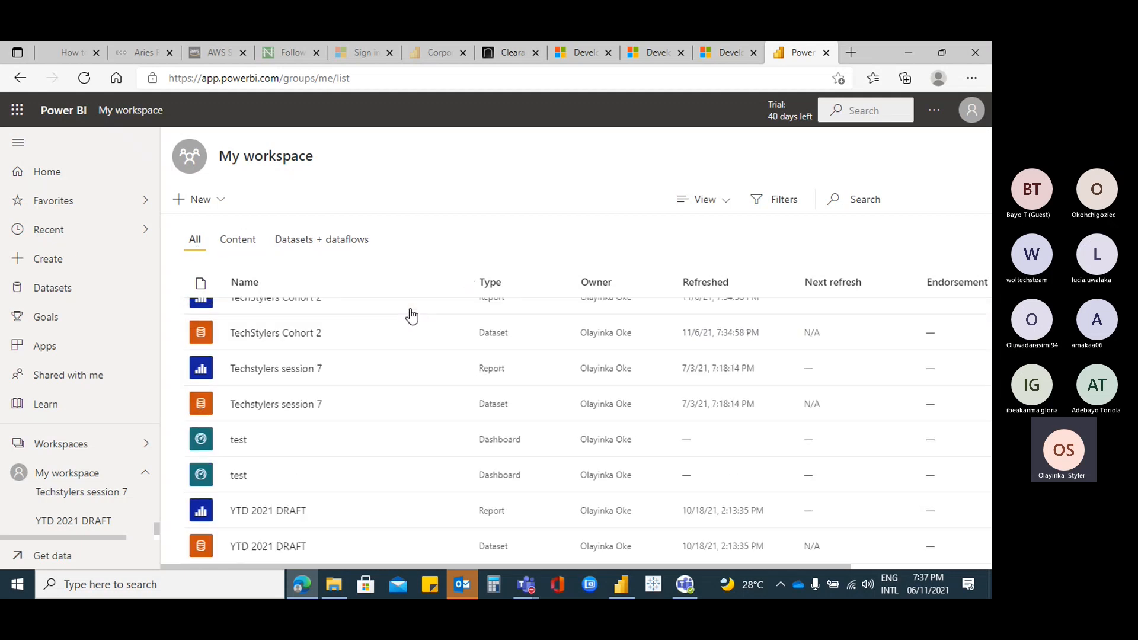
pyautogui.scroll(3, 412, 315)
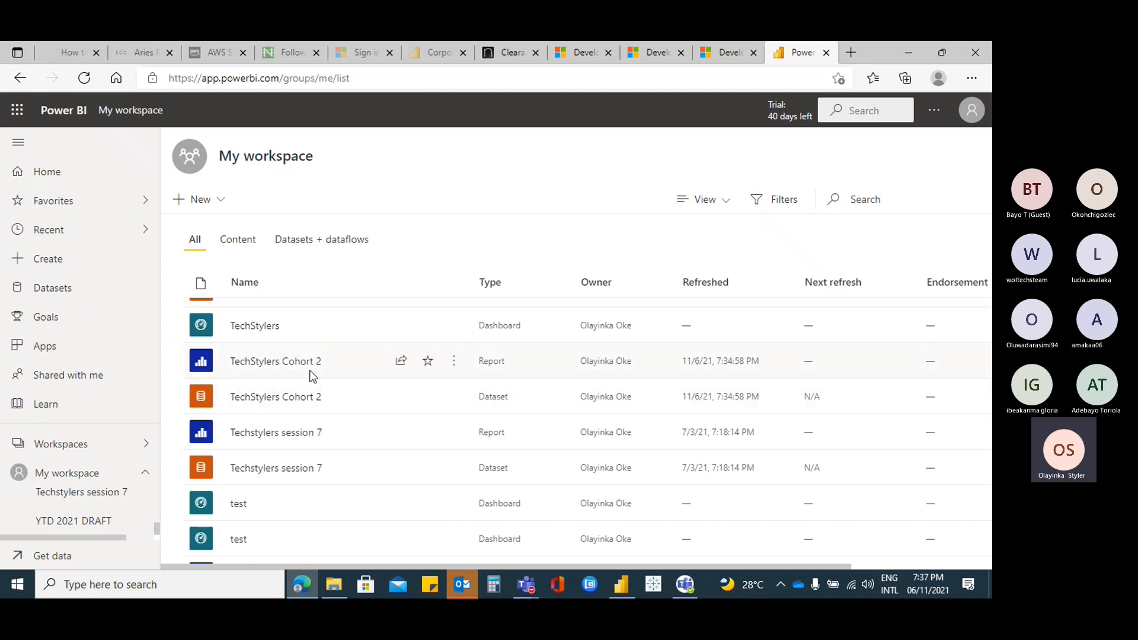
pyautogui.scroll(9, 493, 338)
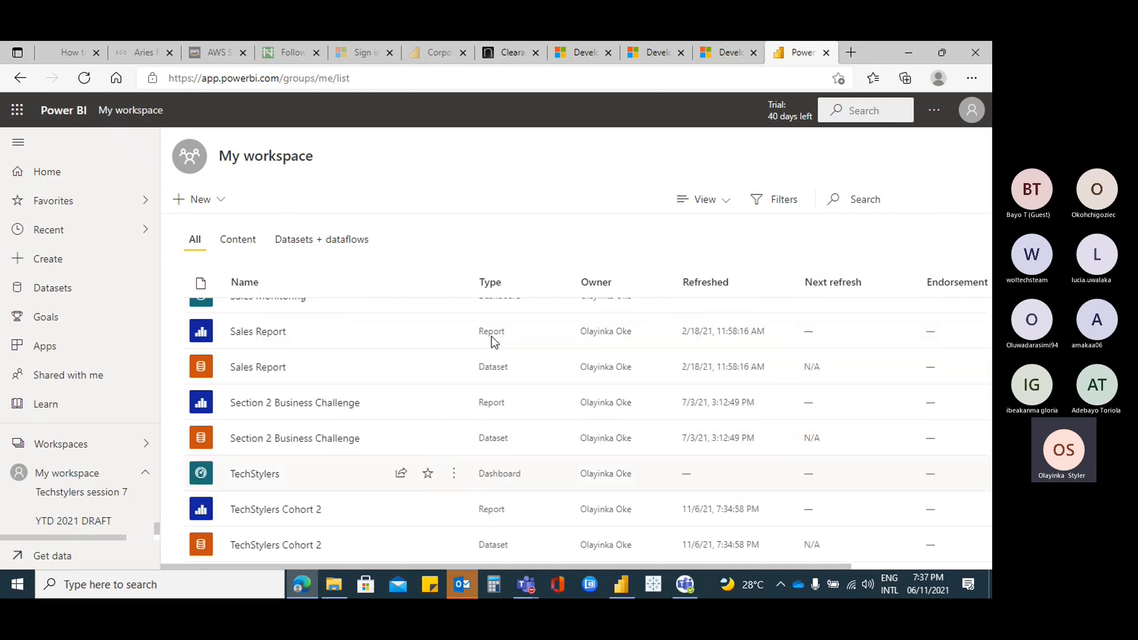
pyautogui.scroll(1, 474, 301)
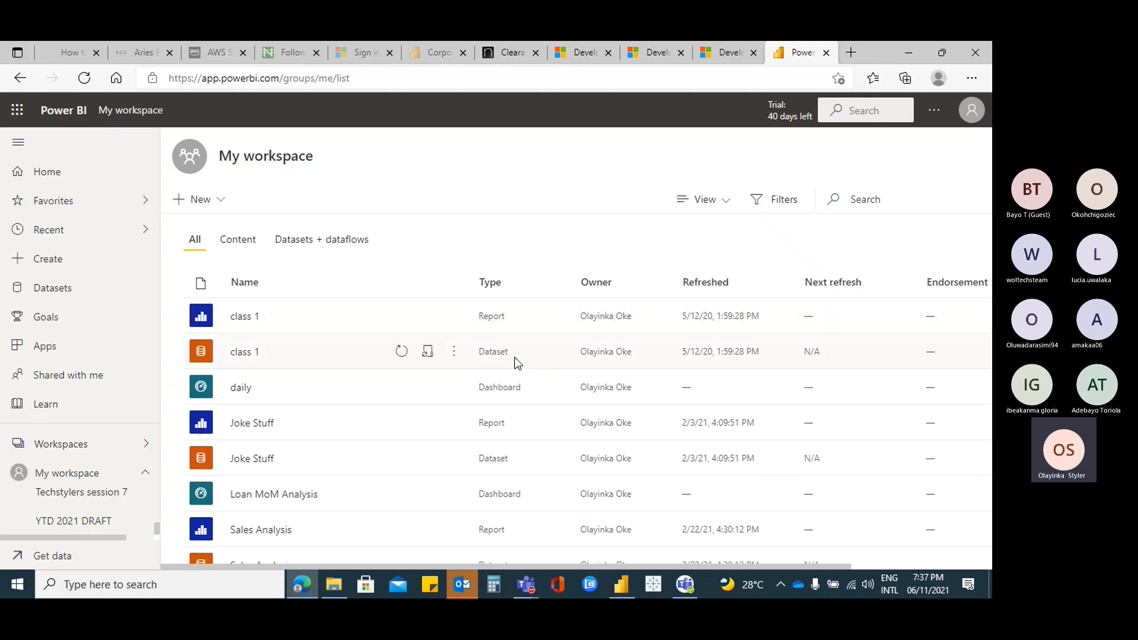
pyautogui.scroll(-3, 515, 359)
pyautogui.scroll(-6, 515, 375)
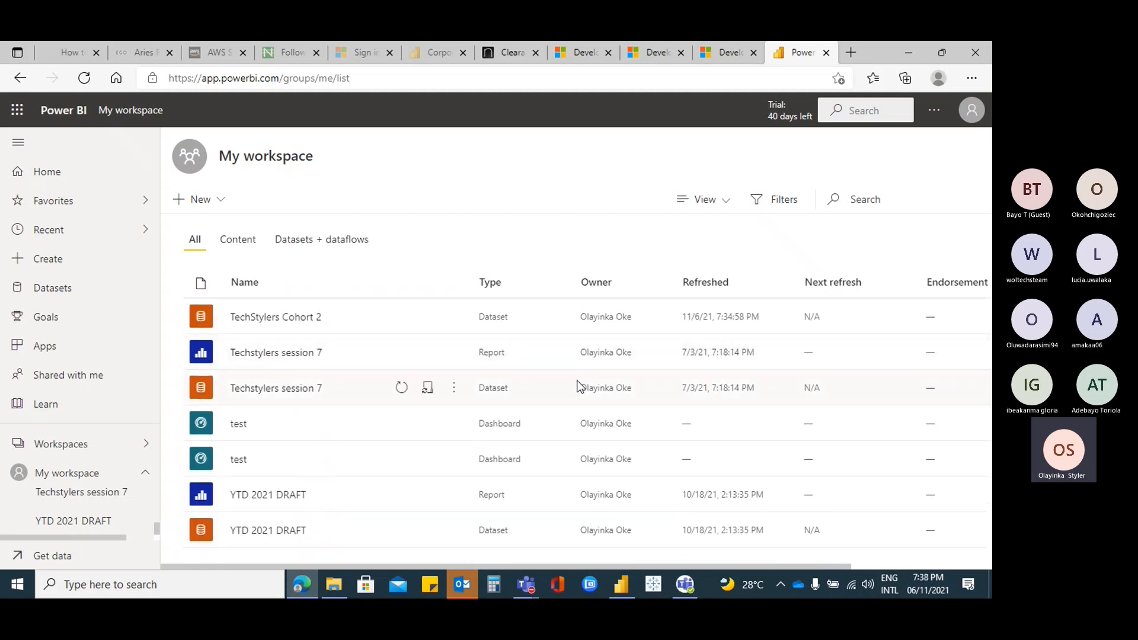
pyautogui.scroll(5, 507, 379)
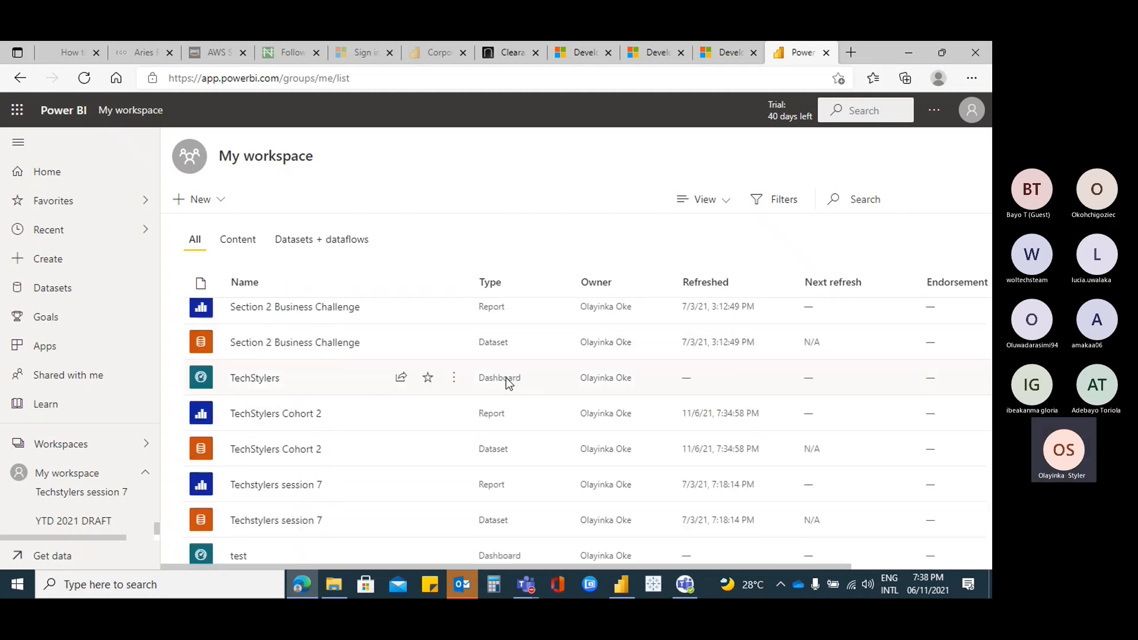
pyautogui.scroll(3, 508, 380)
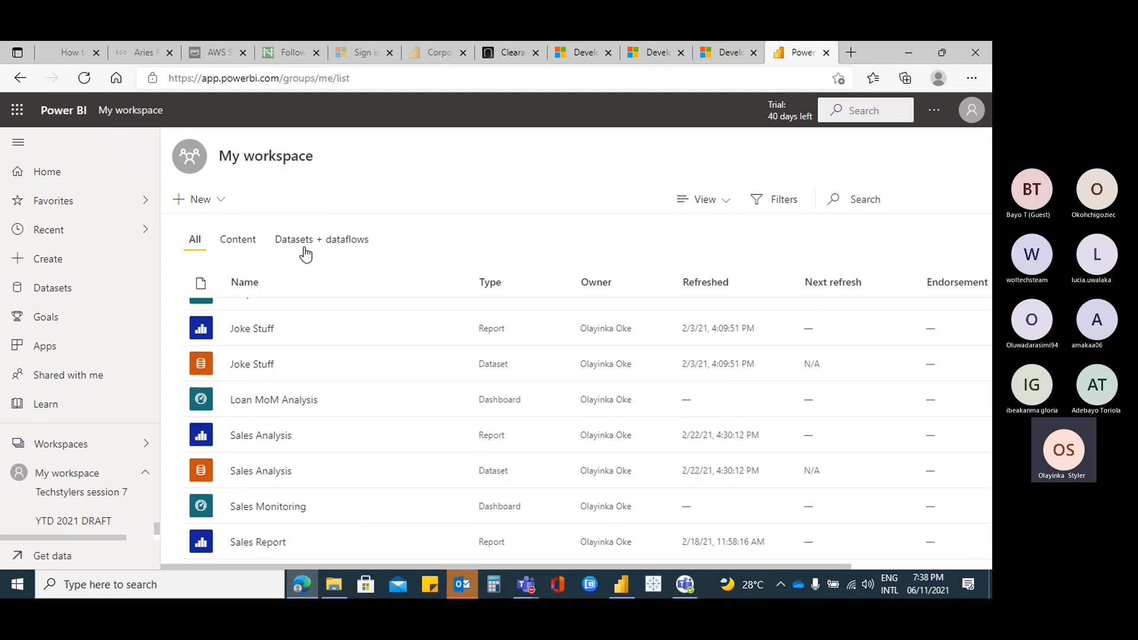
pyautogui.scroll(-2, 394, 353)
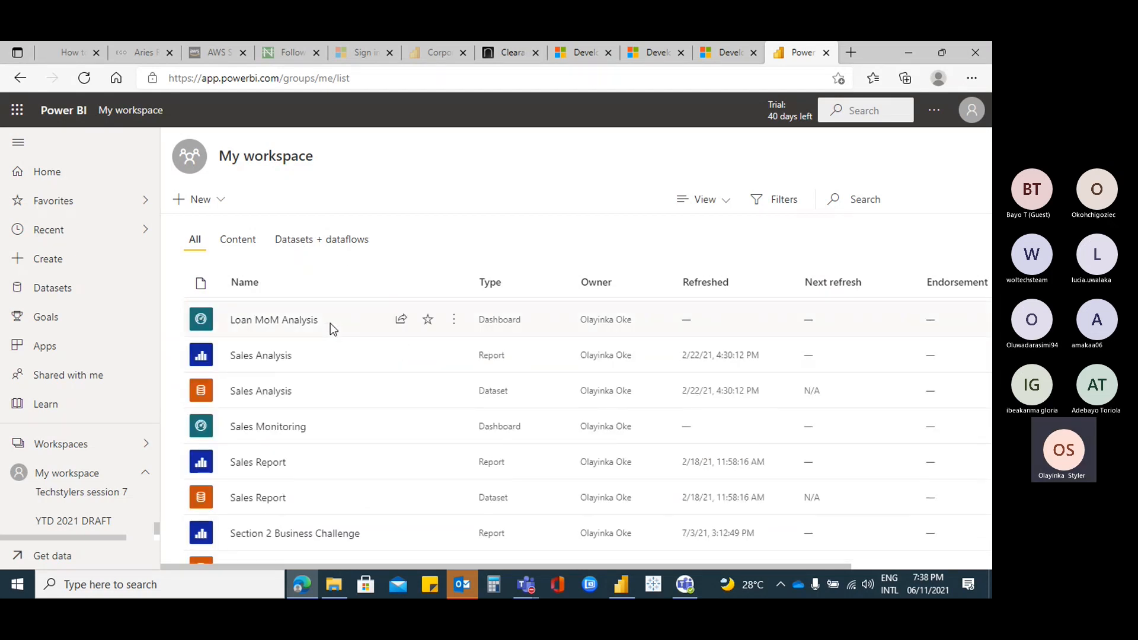
pyautogui.scroll(-1, 391, 343)
pyautogui.scroll(-5, 394, 325)
pyautogui.scroll(1, 392, 328)
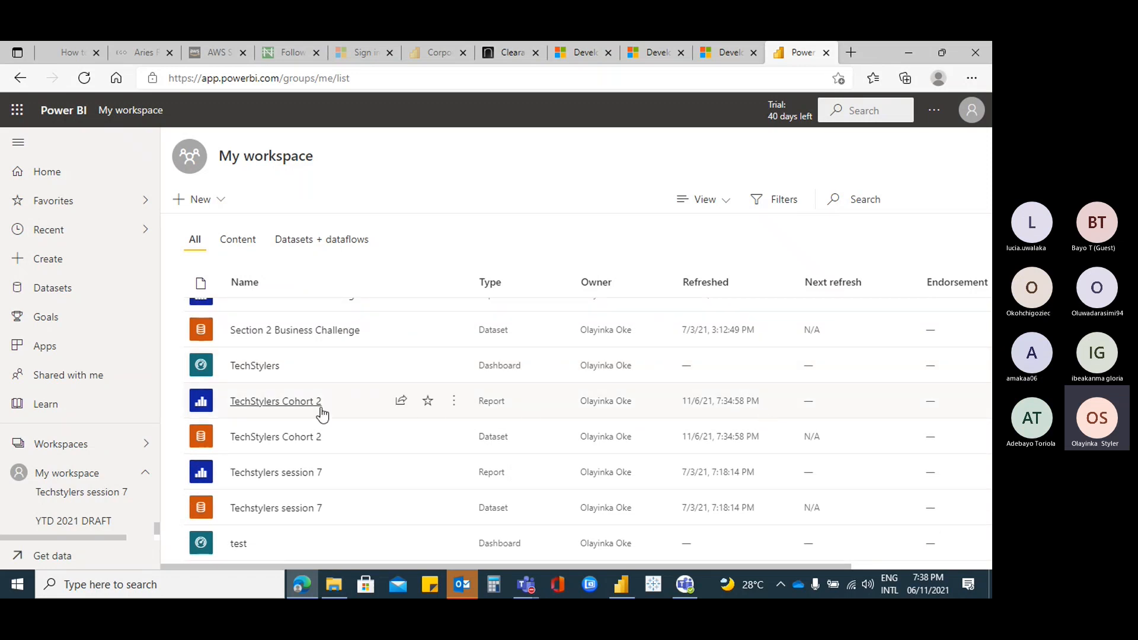
pyautogui.click(291, 407)
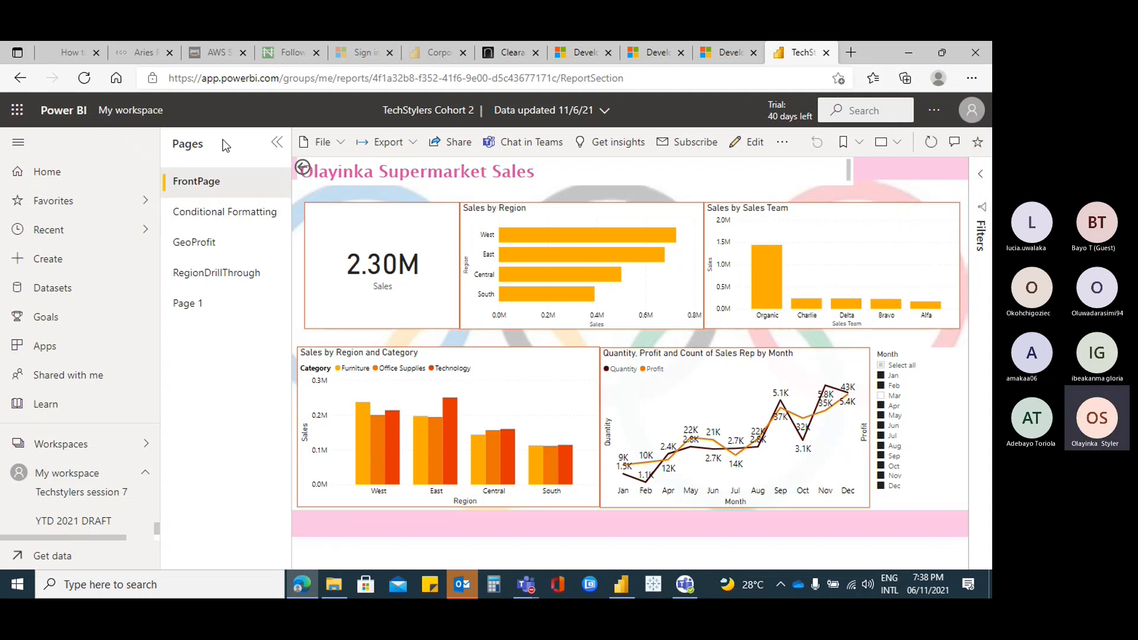
pyautogui.click(232, 214)
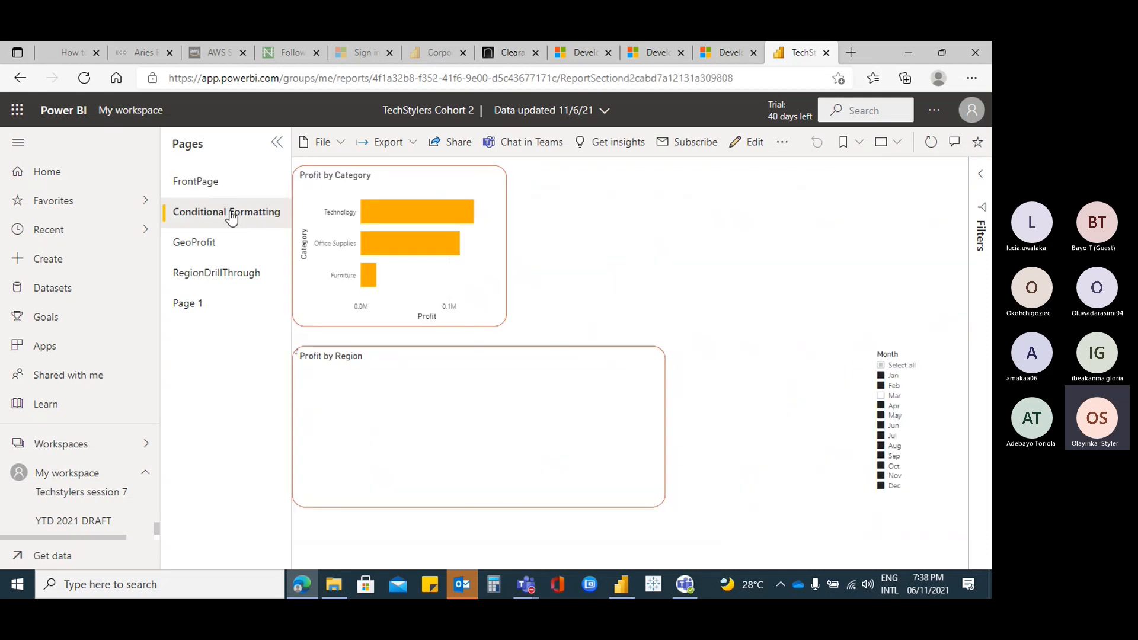
pyautogui.click(237, 247)
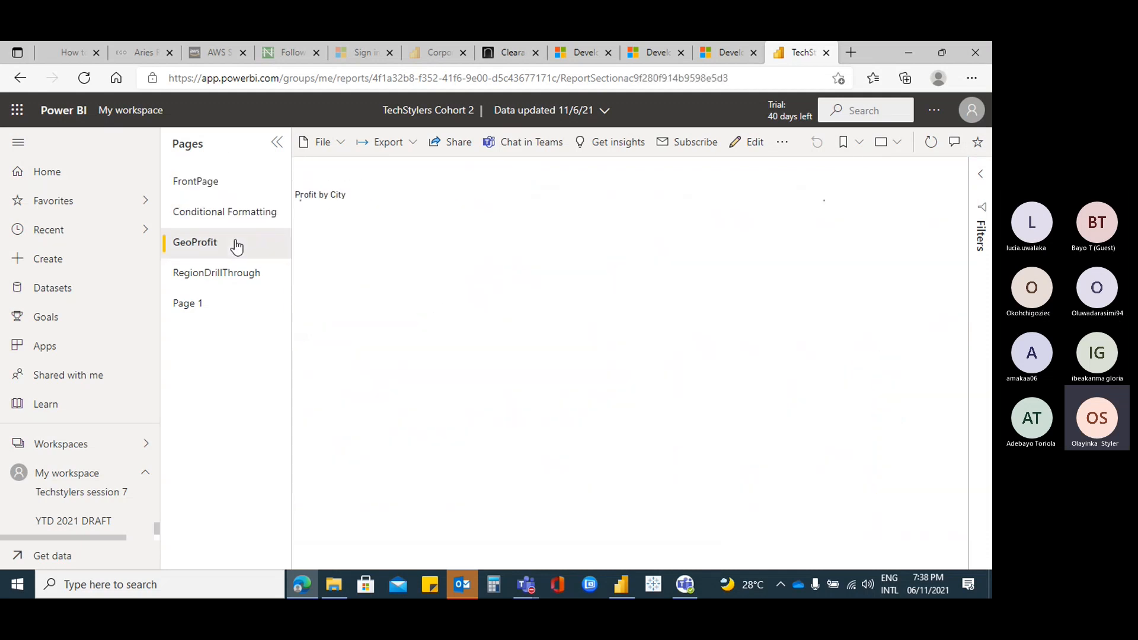
pyautogui.click(220, 281)
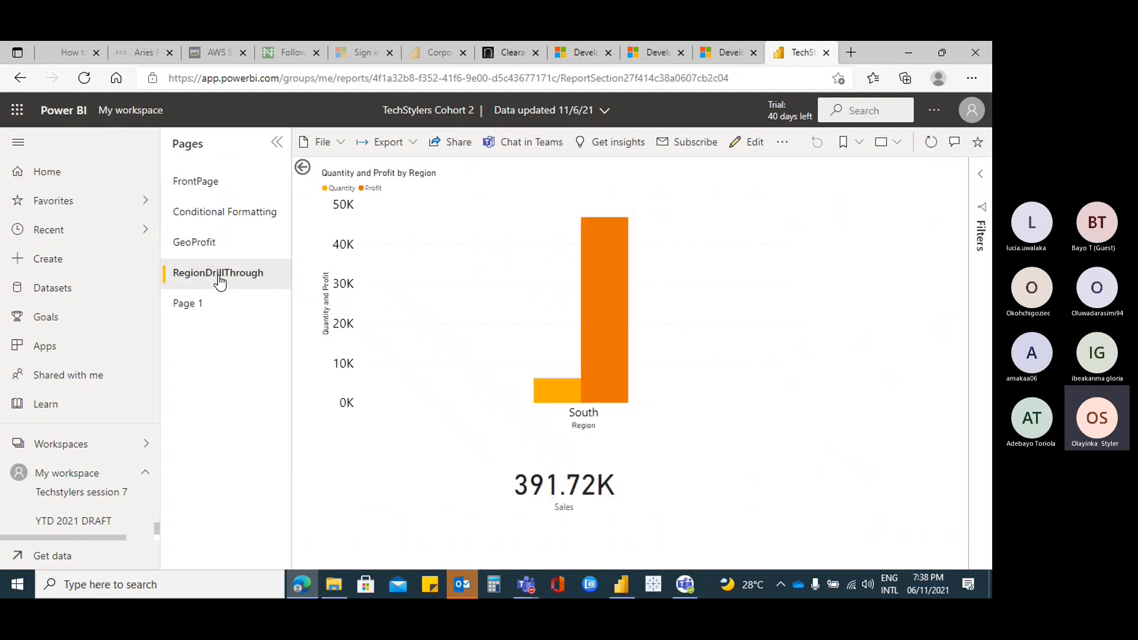
pyautogui.click(216, 314)
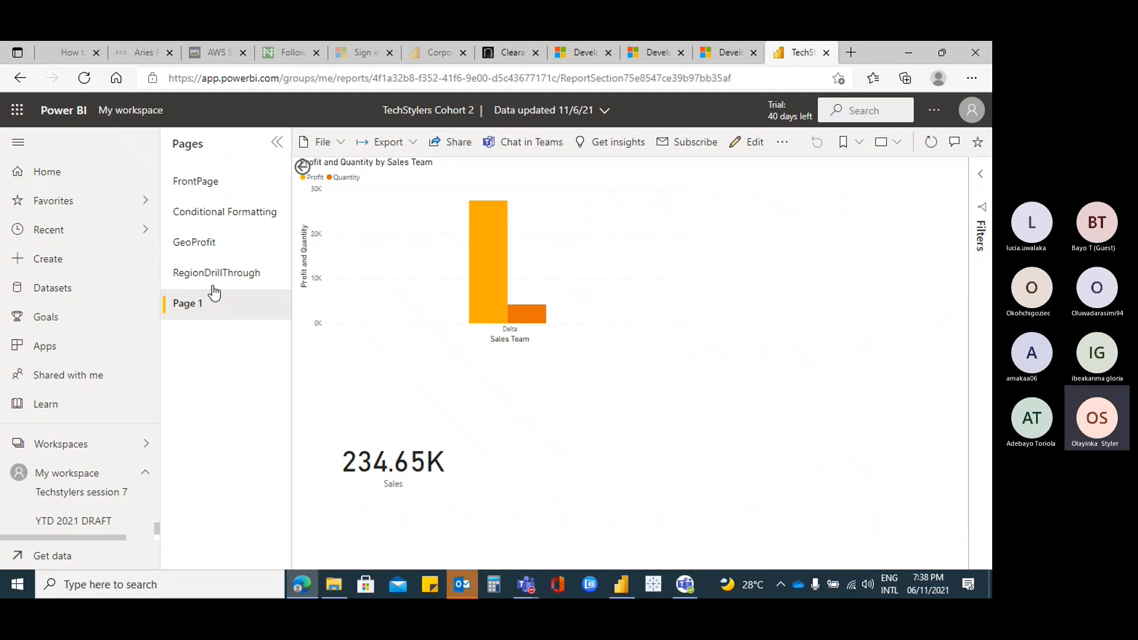
pyautogui.click(212, 184)
pyautogui.click(212, 185)
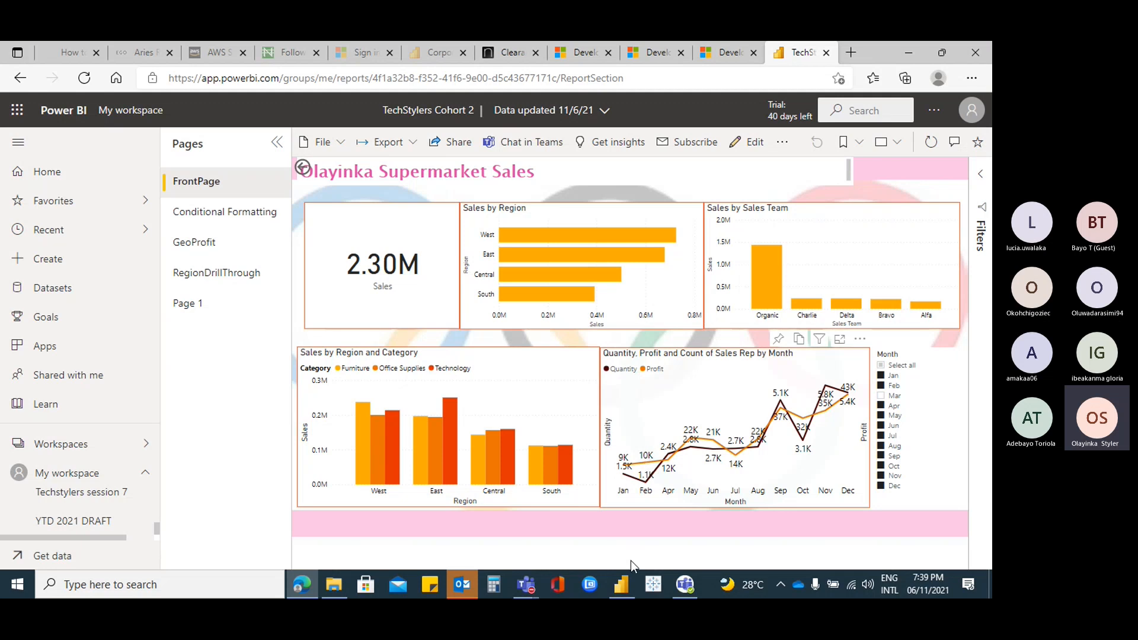
pyautogui.click(622, 584)
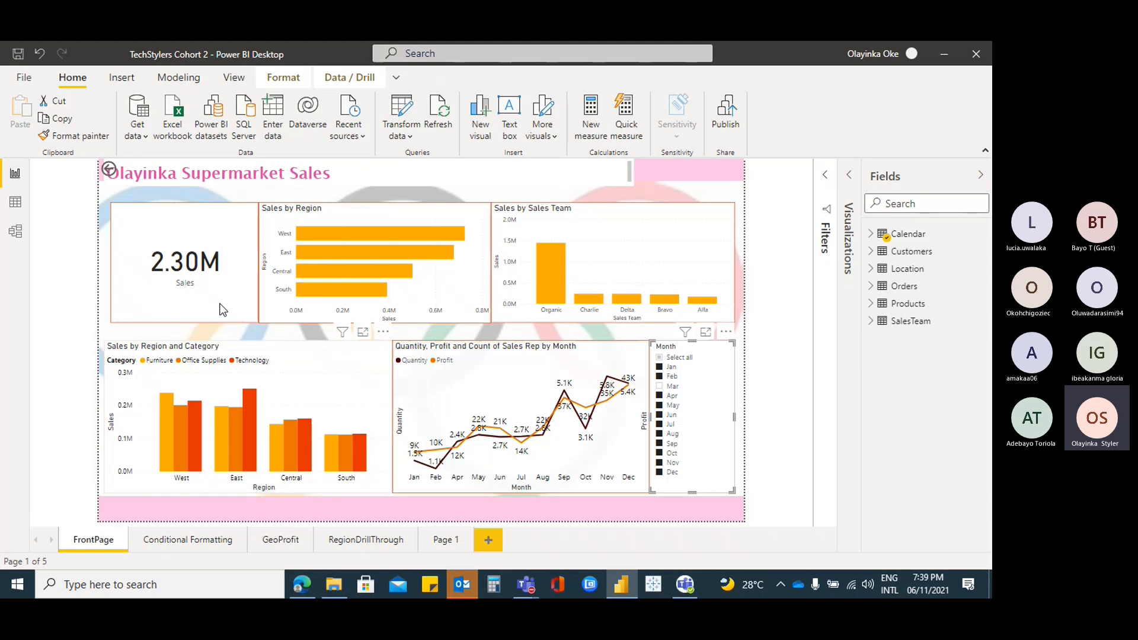
pyautogui.click(826, 175)
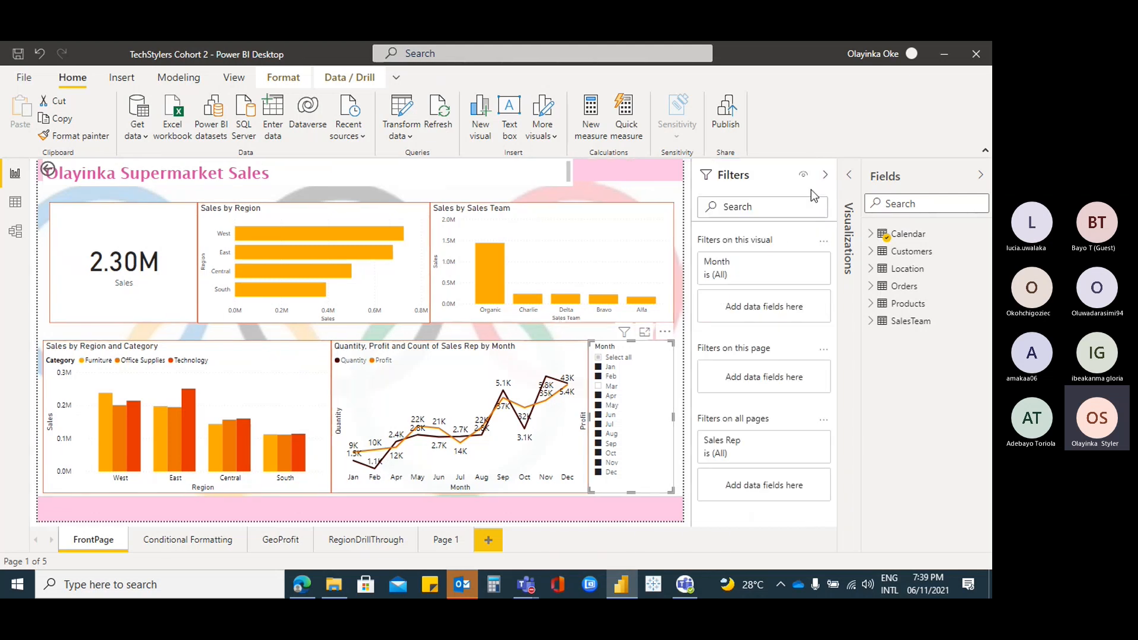
pyautogui.click(851, 176)
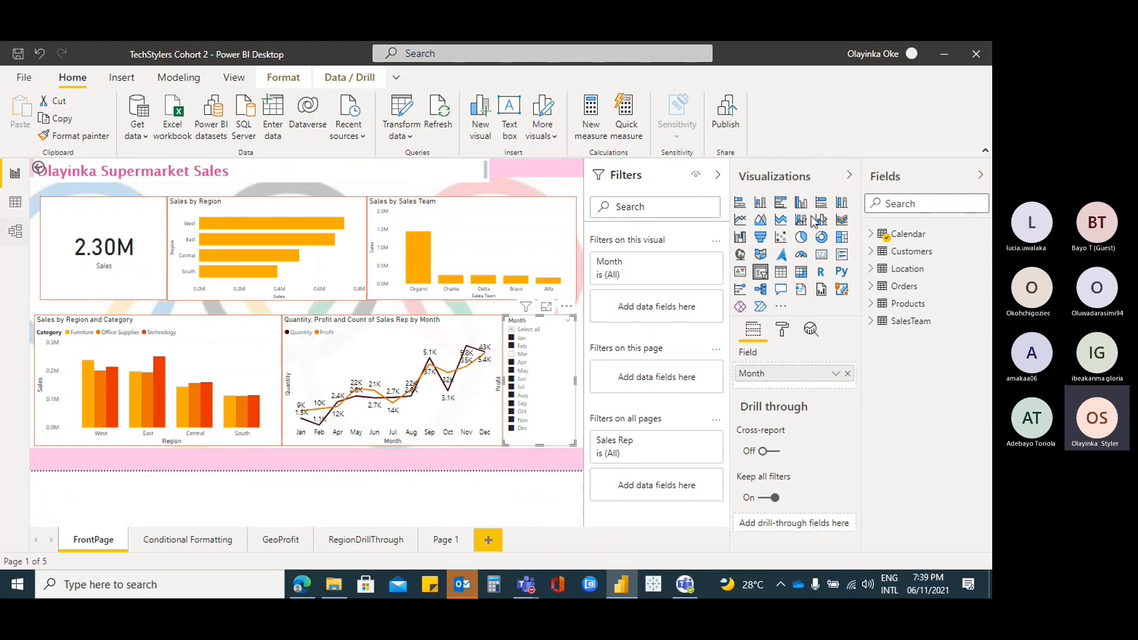
pyautogui.click(208, 540)
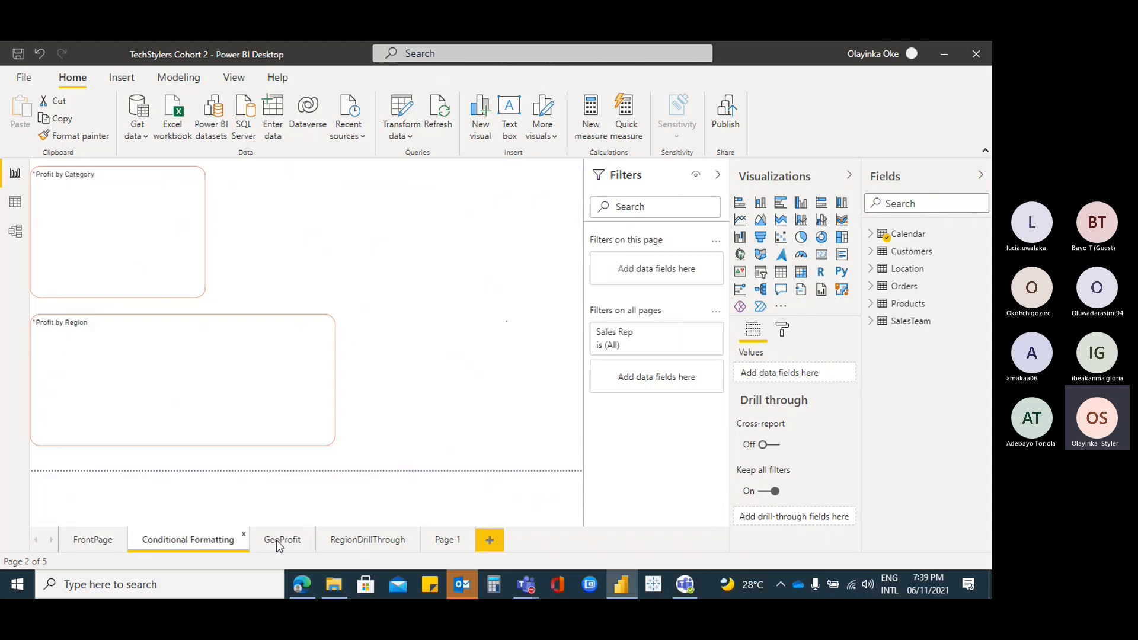
pyautogui.click(297, 540)
pyautogui.click(358, 539)
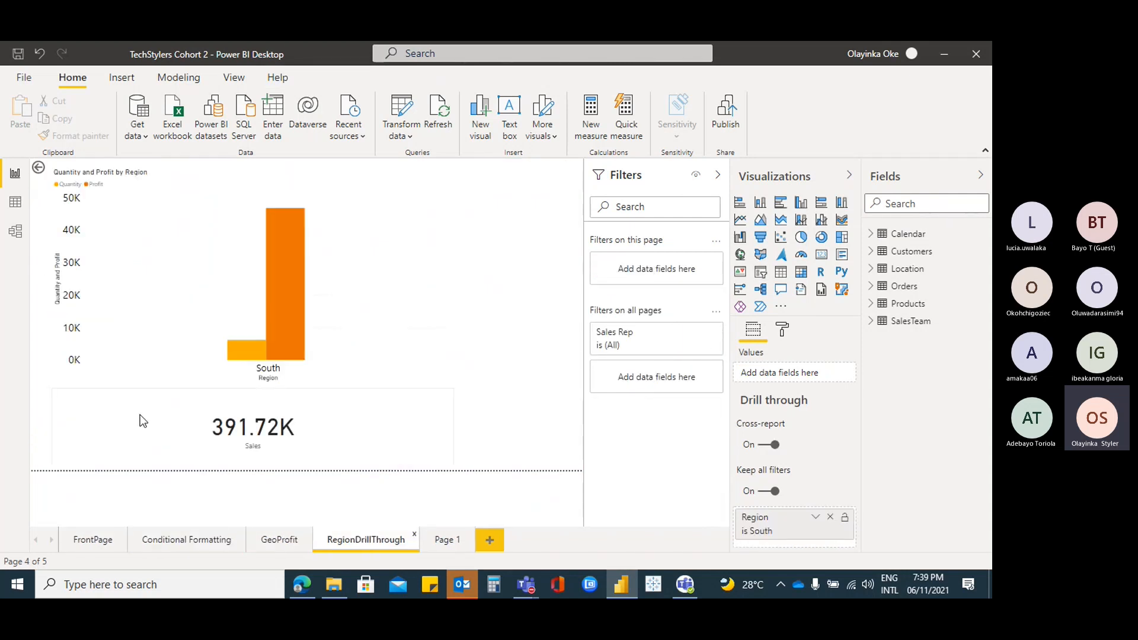
pyautogui.click(95, 540)
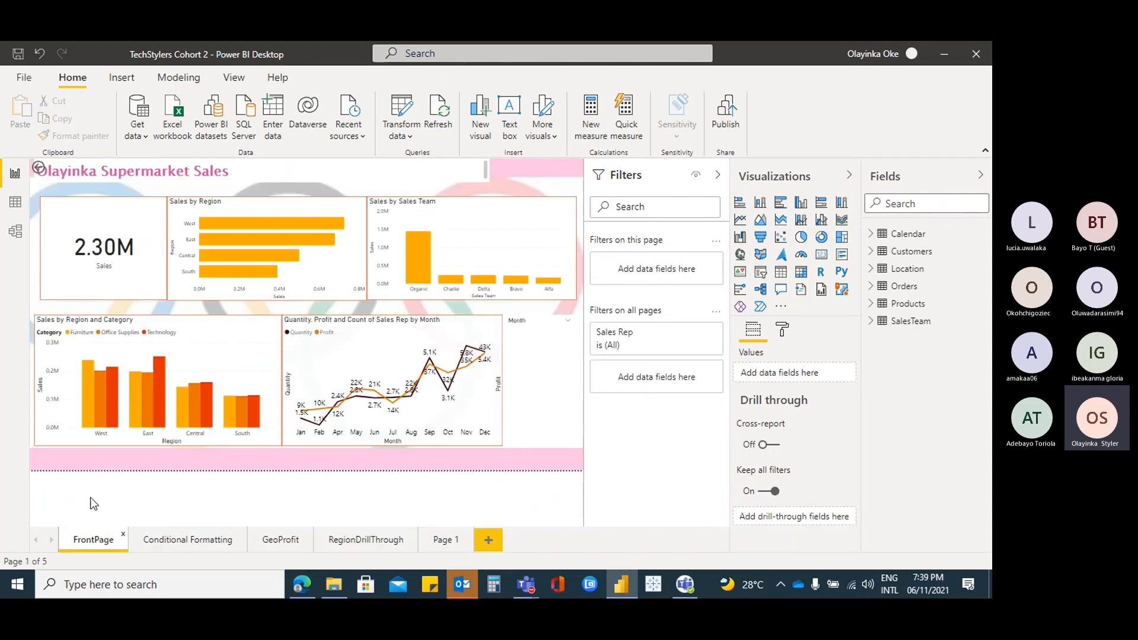
pyautogui.click(620, 585)
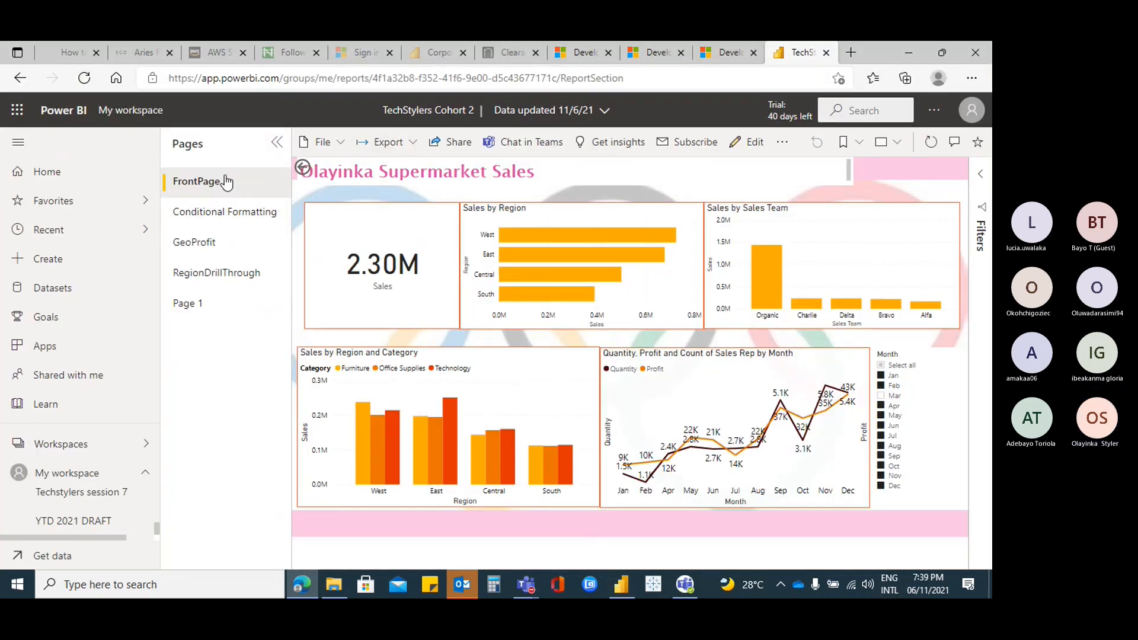
# Pin the FrontPage's Sales by Region chart to a new dashboard named 'TechStylers Cohort 2'
pyautogui.click(214, 218)
pyautogui.click(216, 188)
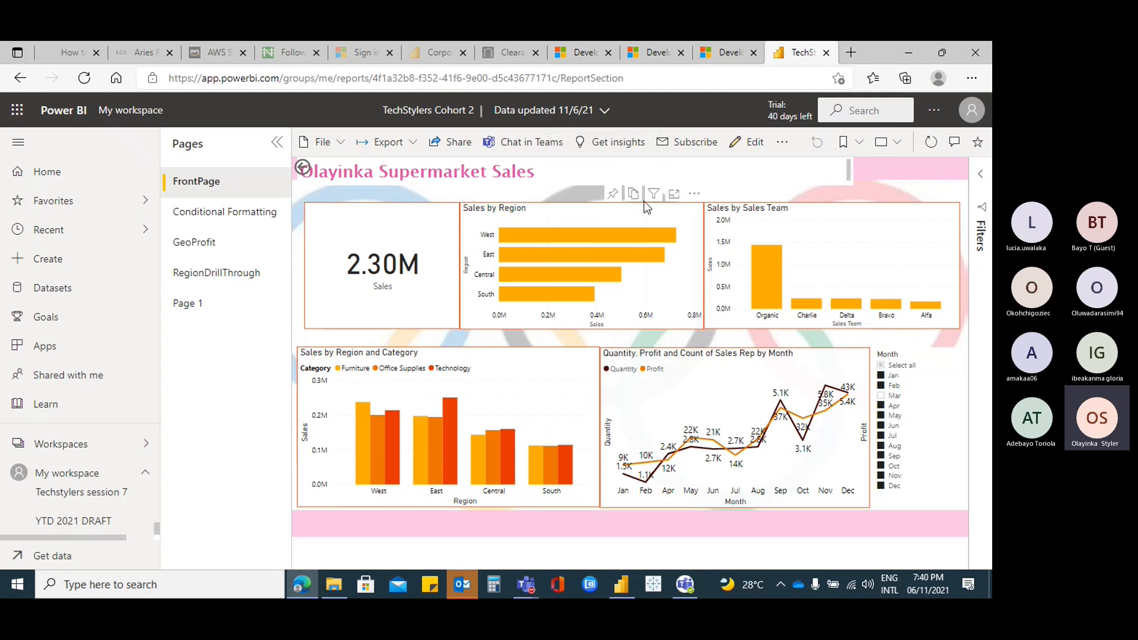
pyautogui.moveTo(657, 201)
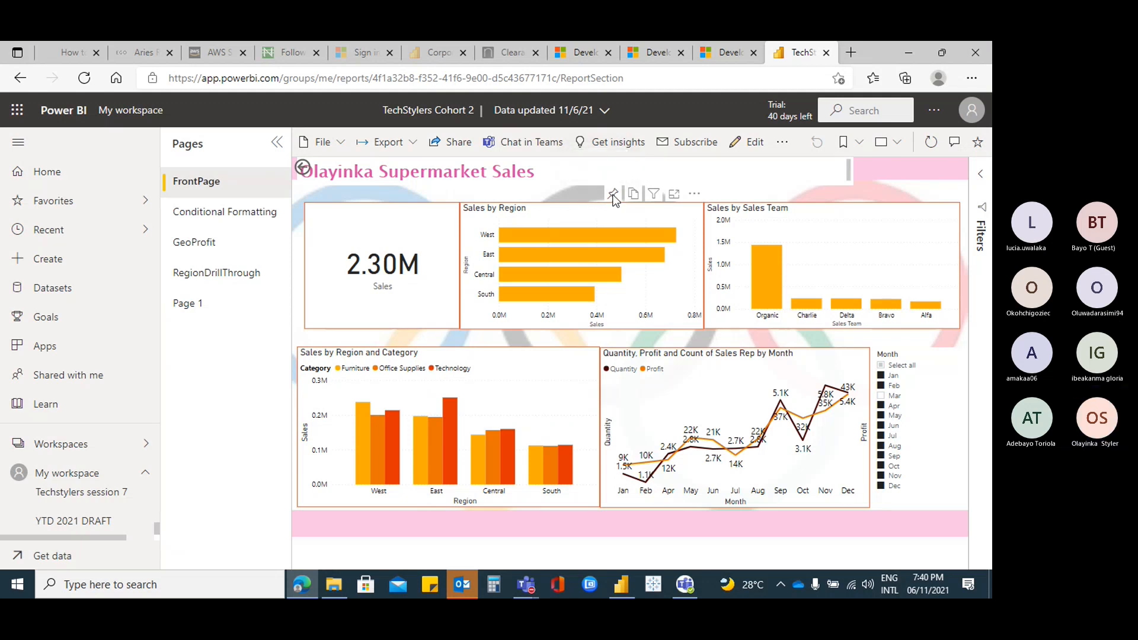
pyautogui.click(614, 196)
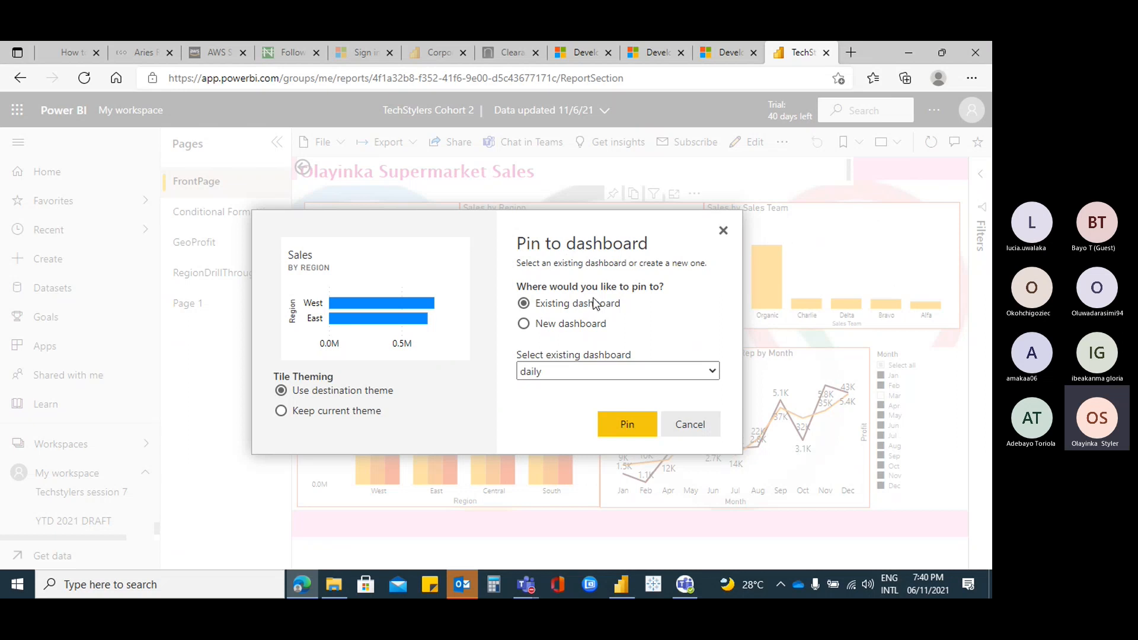
pyautogui.click(524, 324)
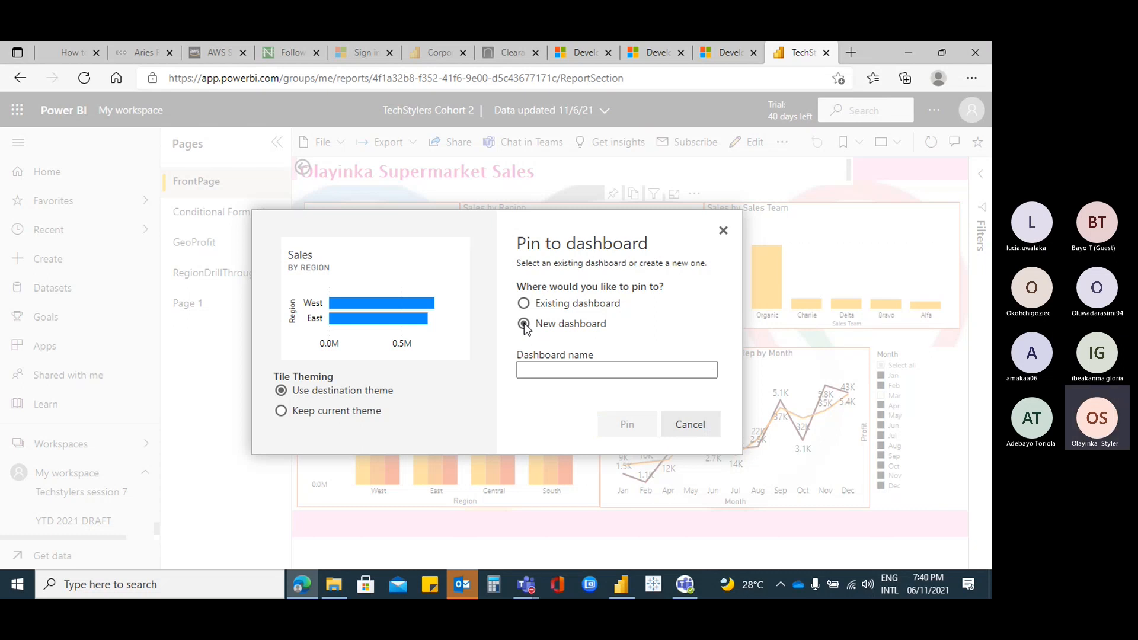
pyautogui.click(549, 370)
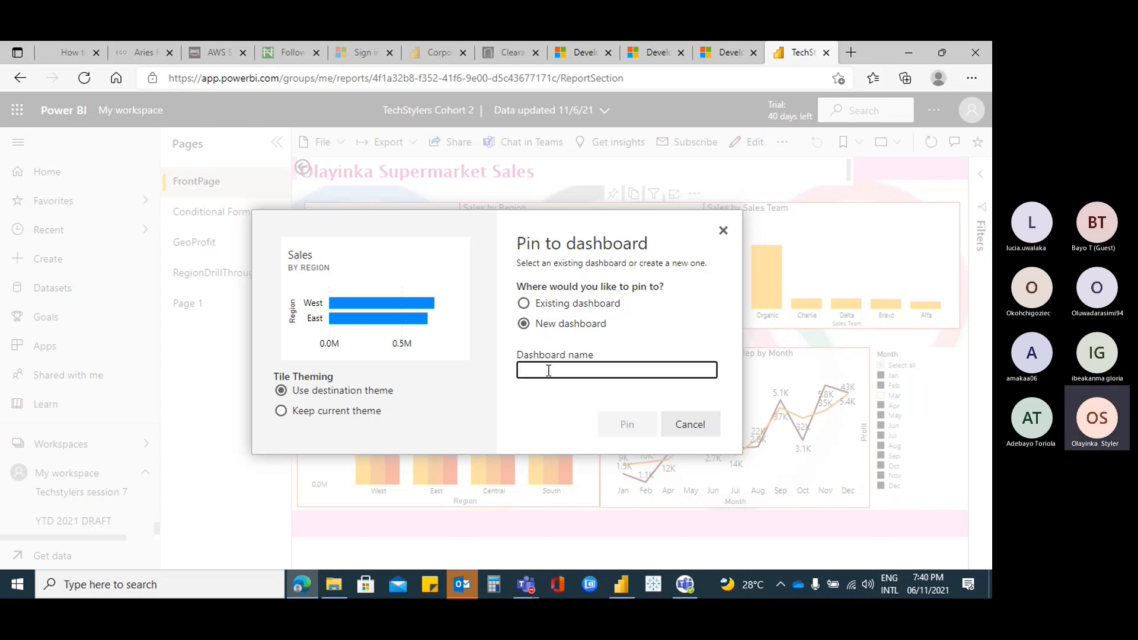
pyautogui.write('Tech')
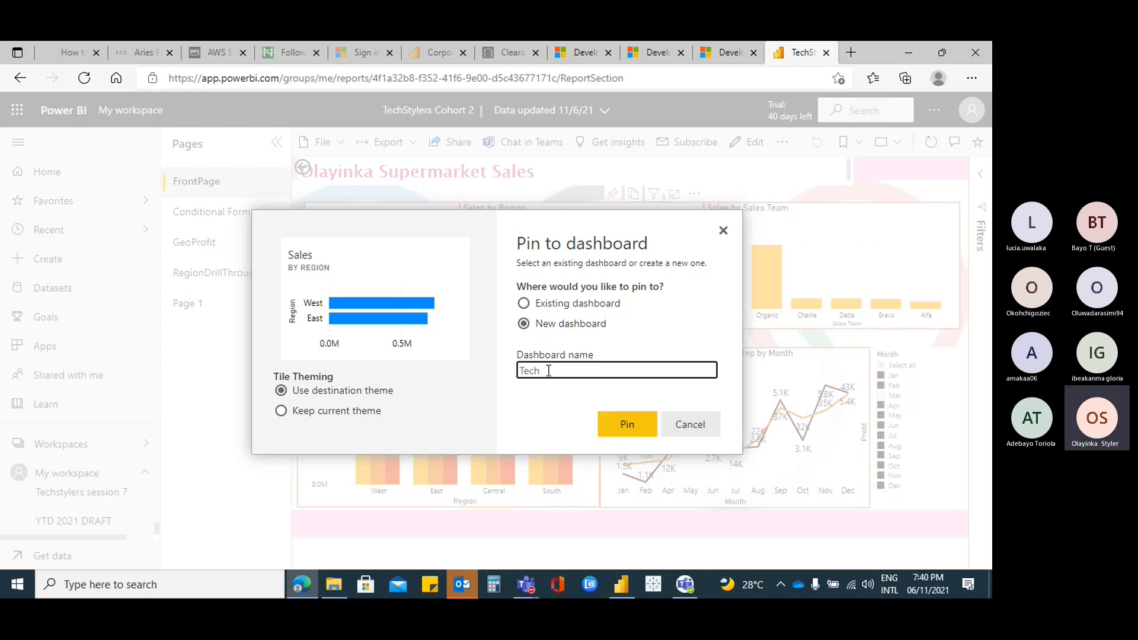
pyautogui.write('Sty')
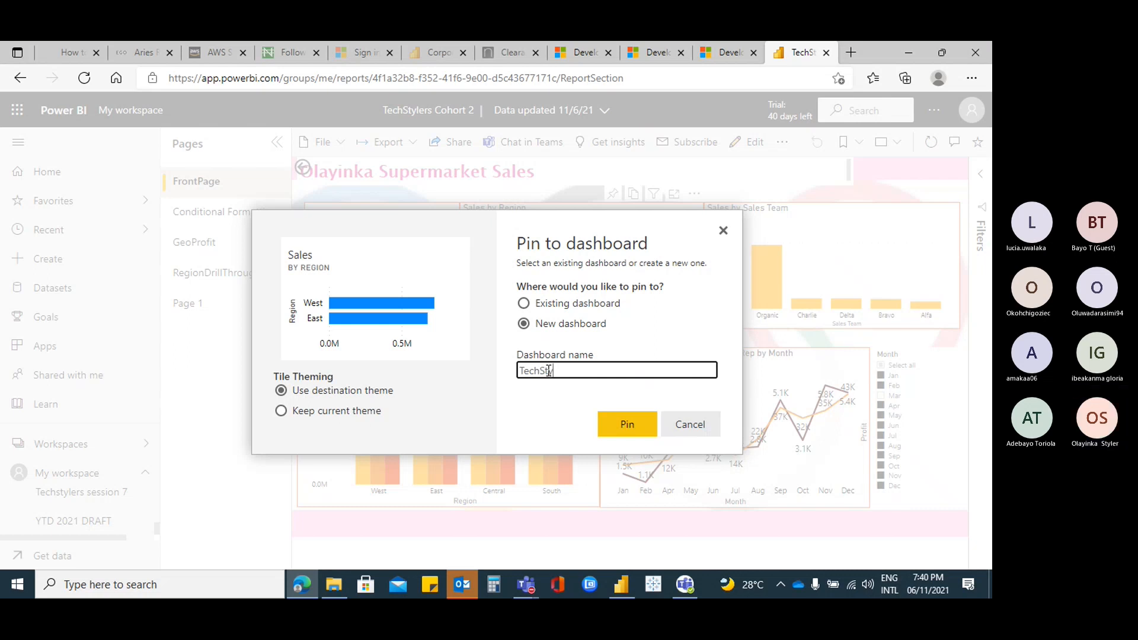
pyautogui.write('lers C')
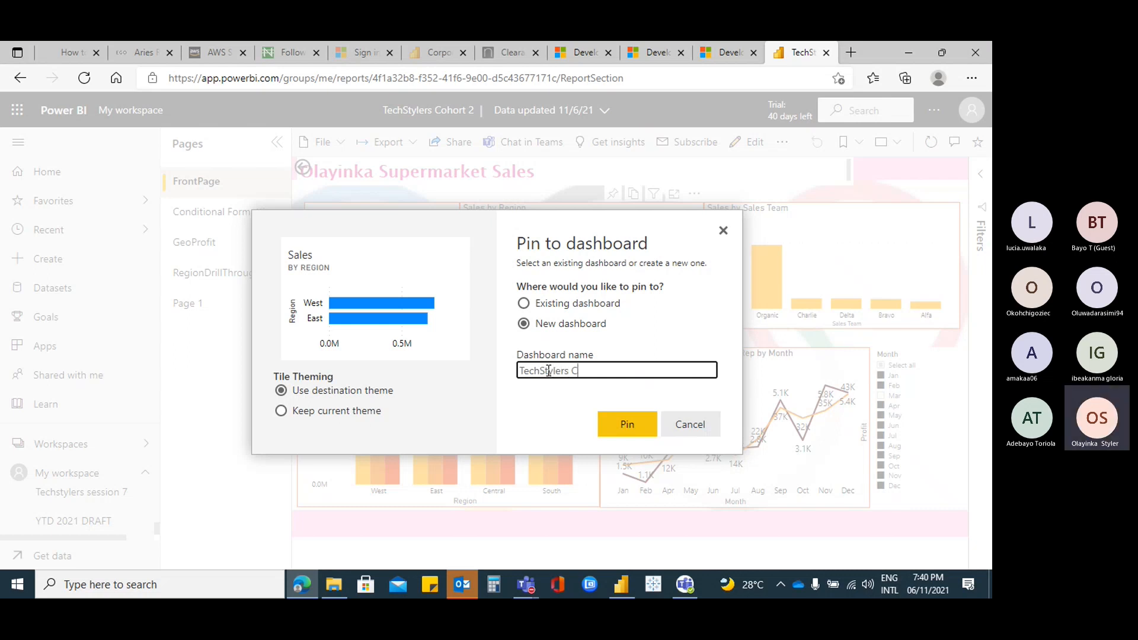
pyautogui.write('ohort 2')
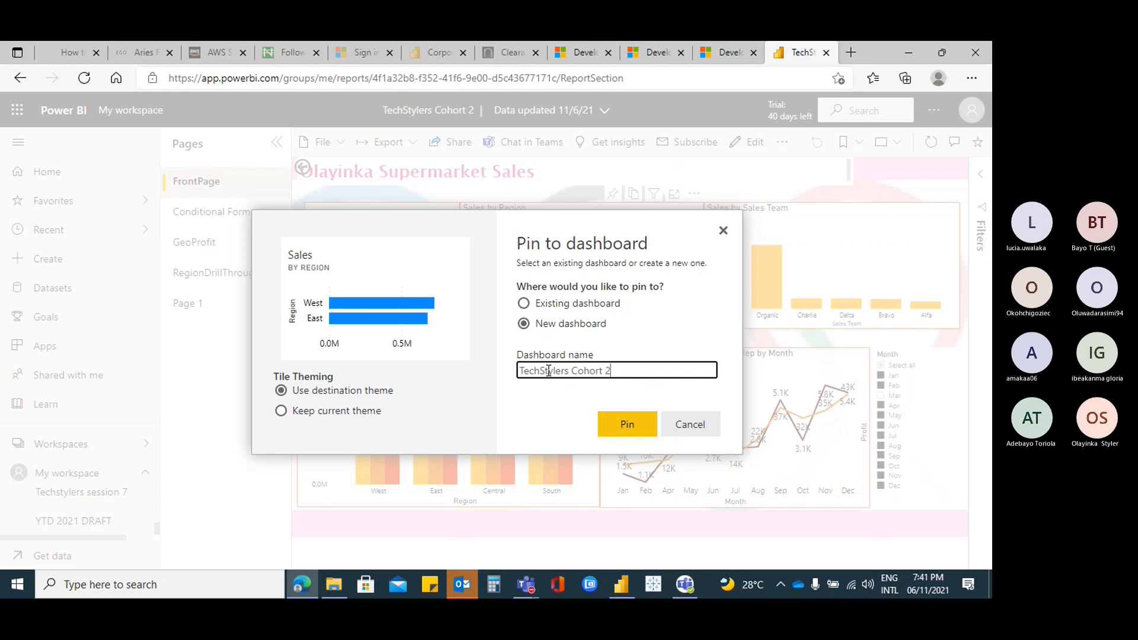
pyautogui.click(640, 424)
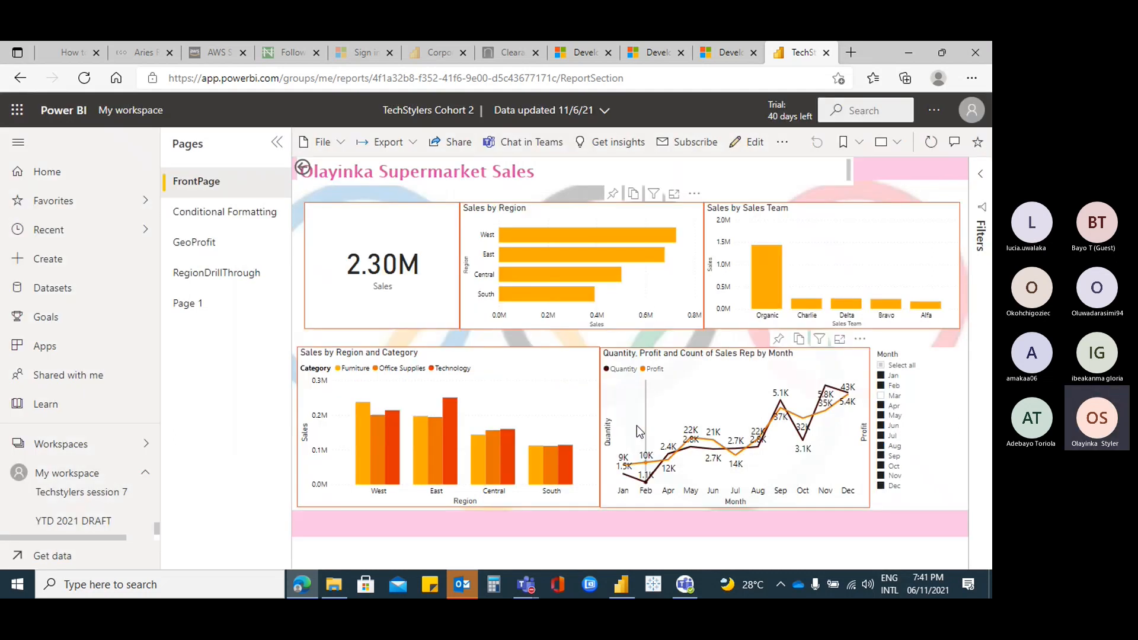
# Pin the GeoProfit page's Profit by City map to TechStylers Cohort 2 with the destination theme, then open Page 1
pyautogui.click(196, 242)
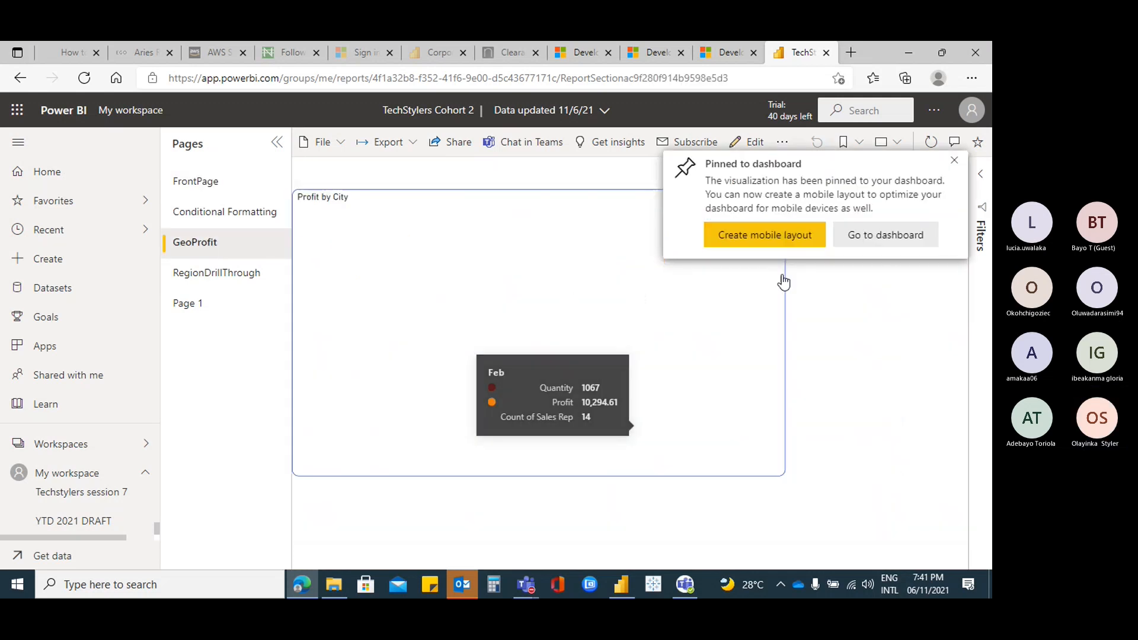
pyautogui.click(955, 161)
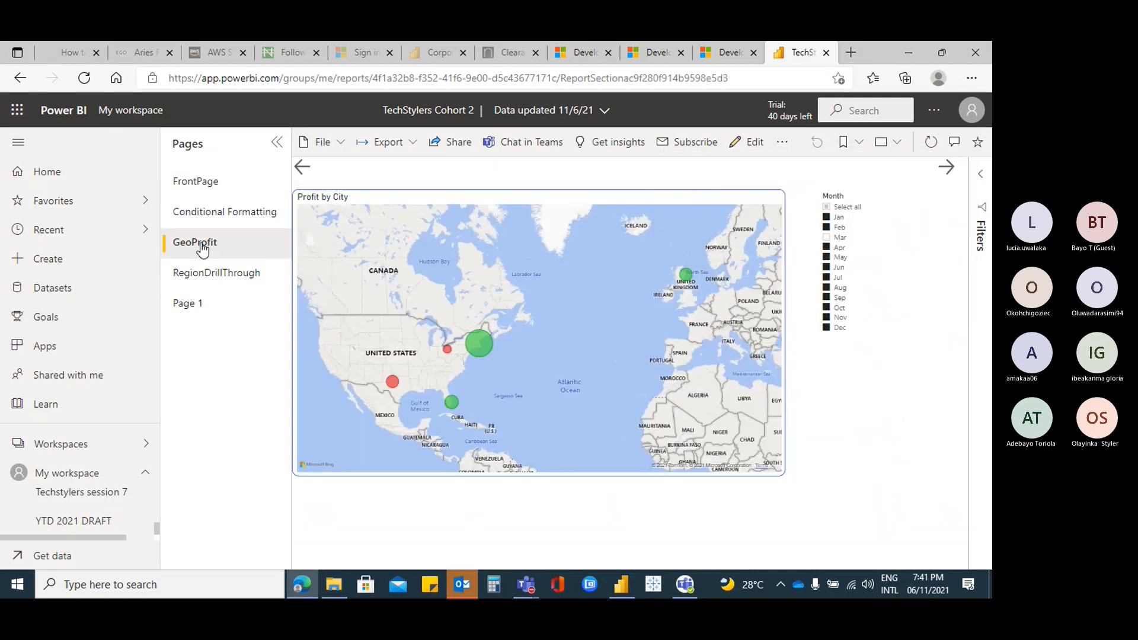
pyautogui.click(223, 244)
pyautogui.click(695, 182)
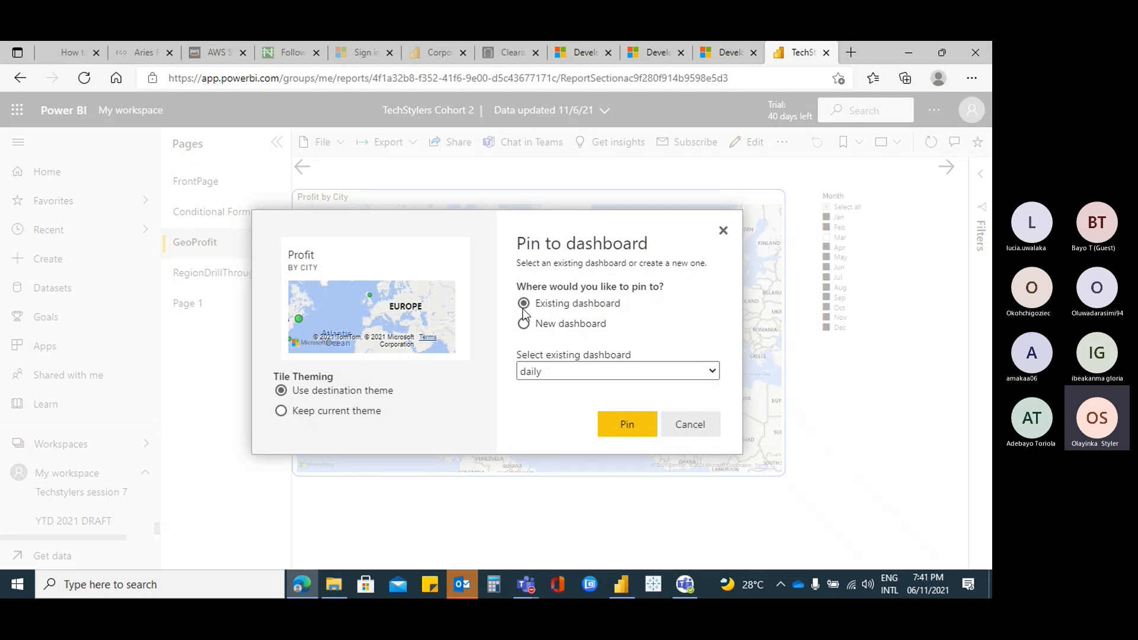
pyautogui.click(714, 372)
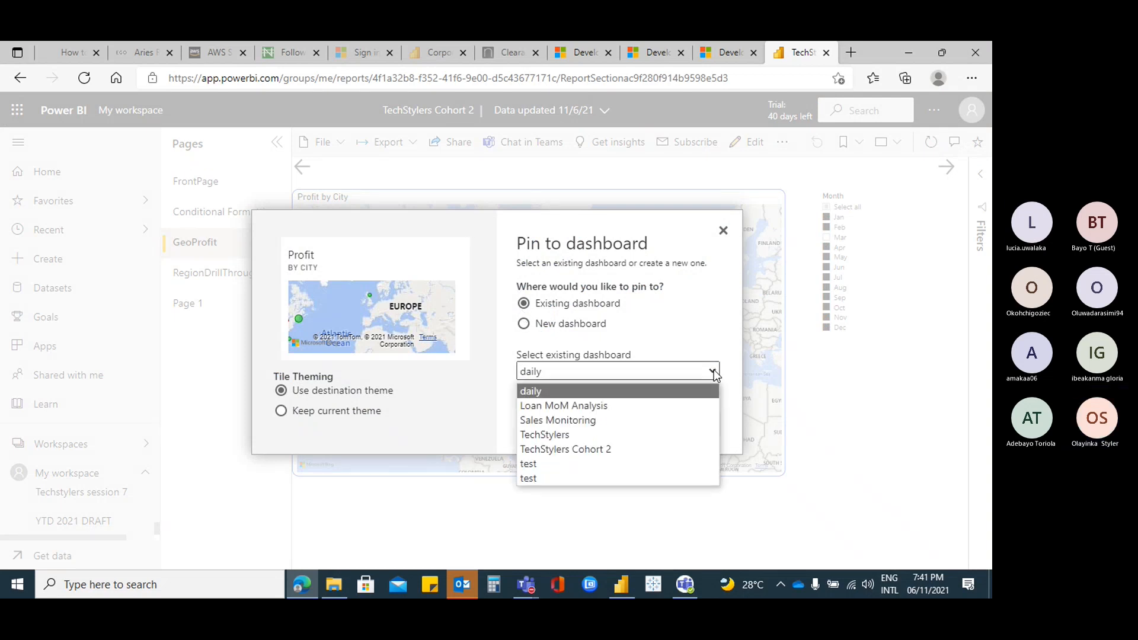
pyautogui.click(606, 449)
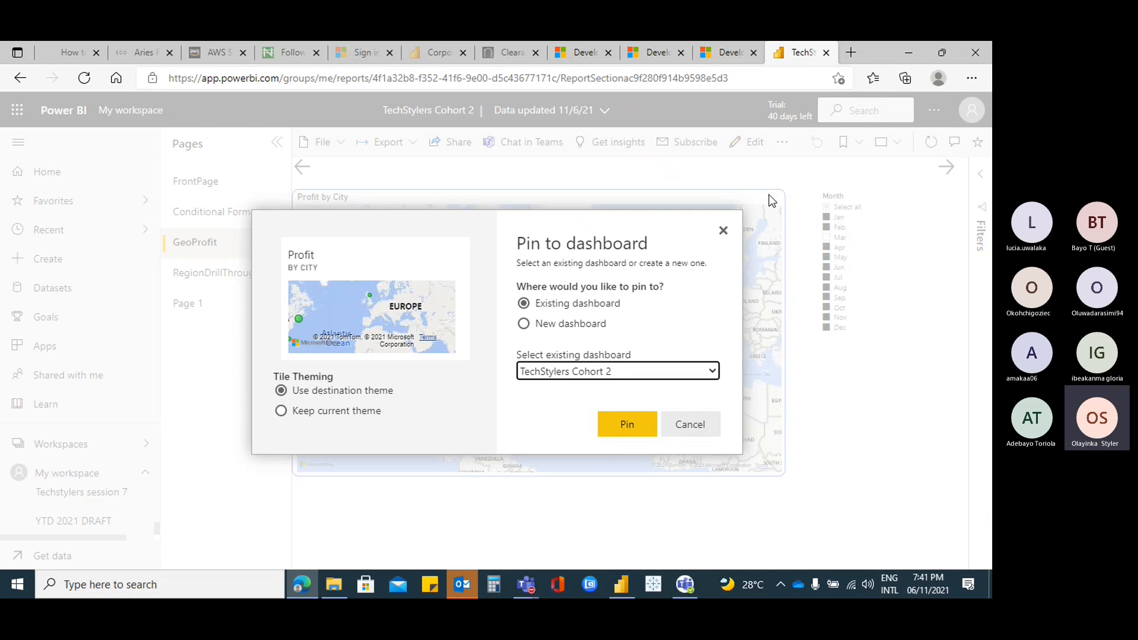
pyautogui.click(282, 412)
pyautogui.click(281, 391)
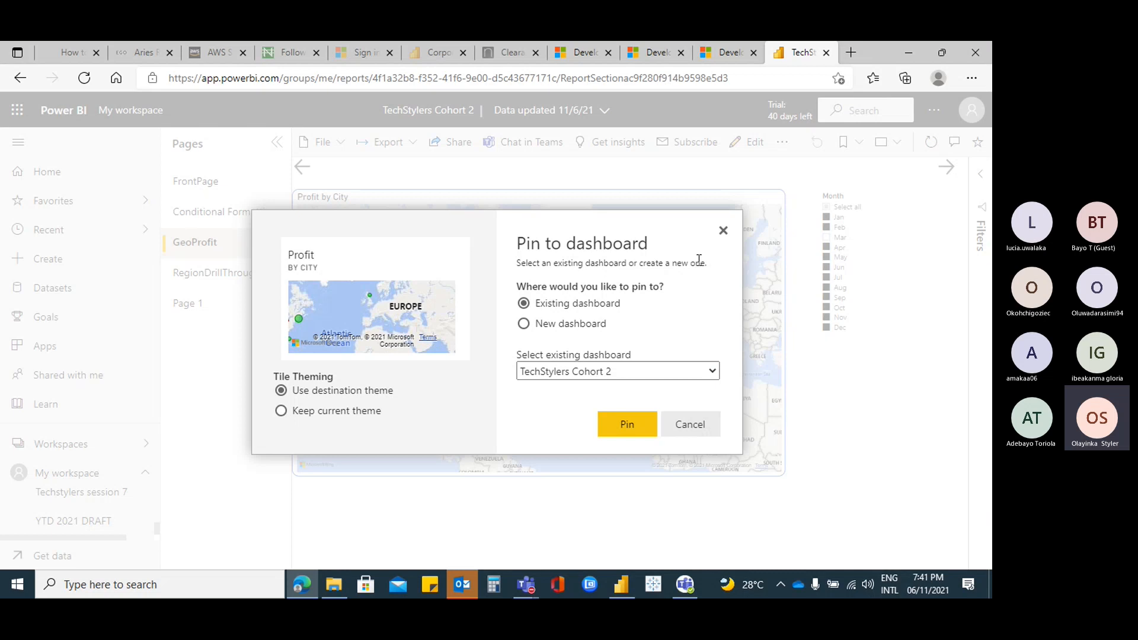
pyautogui.click(629, 429)
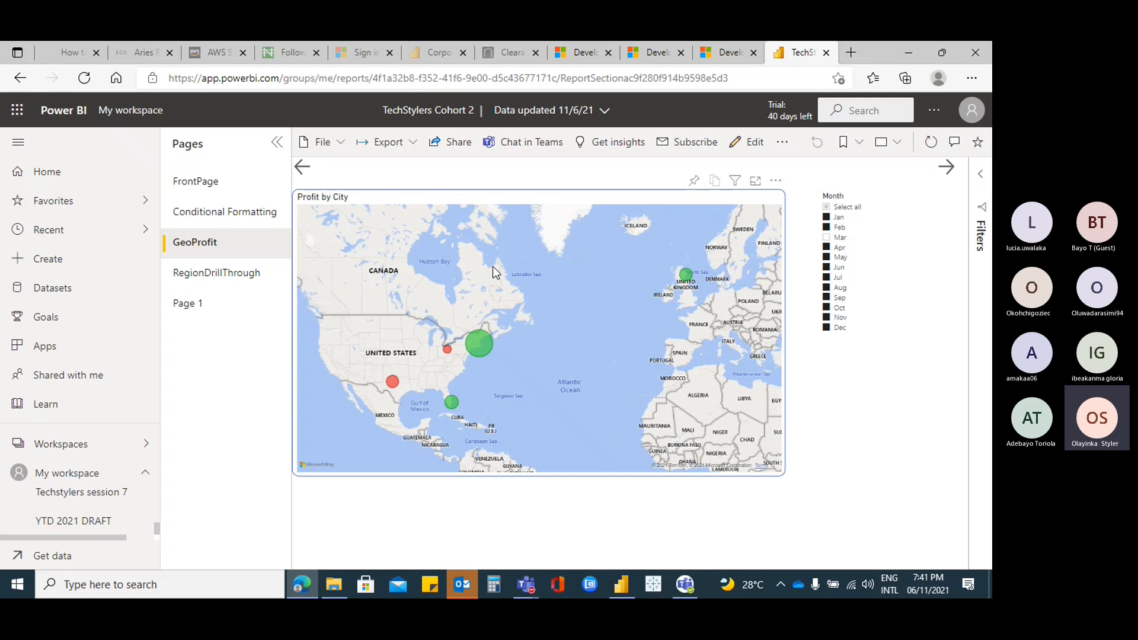
pyautogui.click(207, 309)
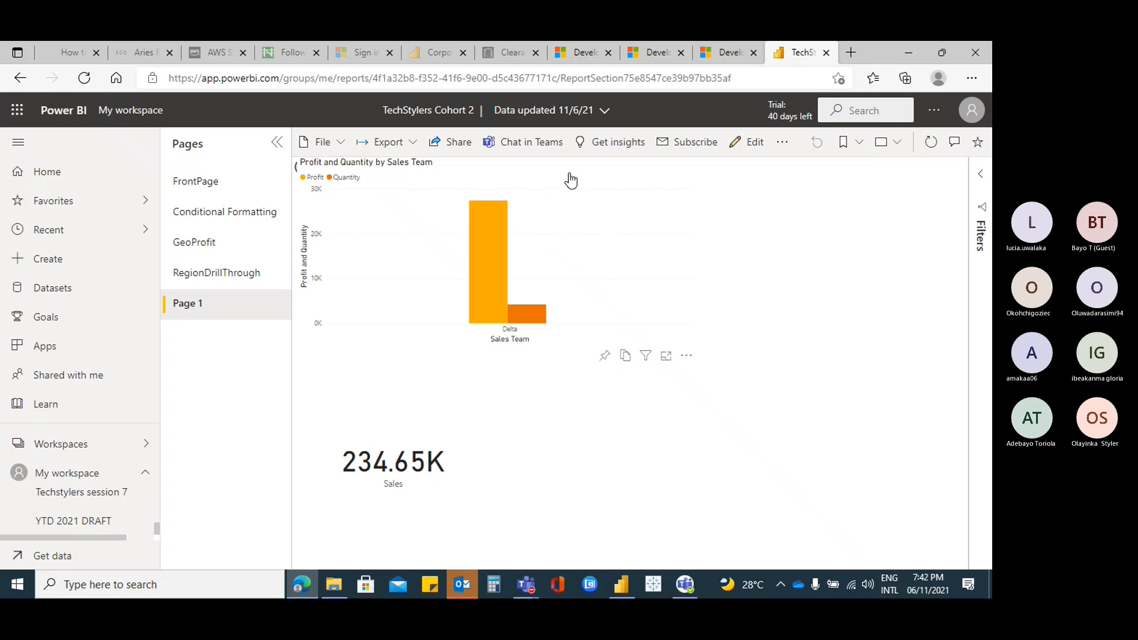
# Pin the Profit and Quantity by Sales Team chart to TechStylers Cohort 2 and open that dashboard
pyautogui.rightClick(608, 232)
pyautogui.click(613, 187)
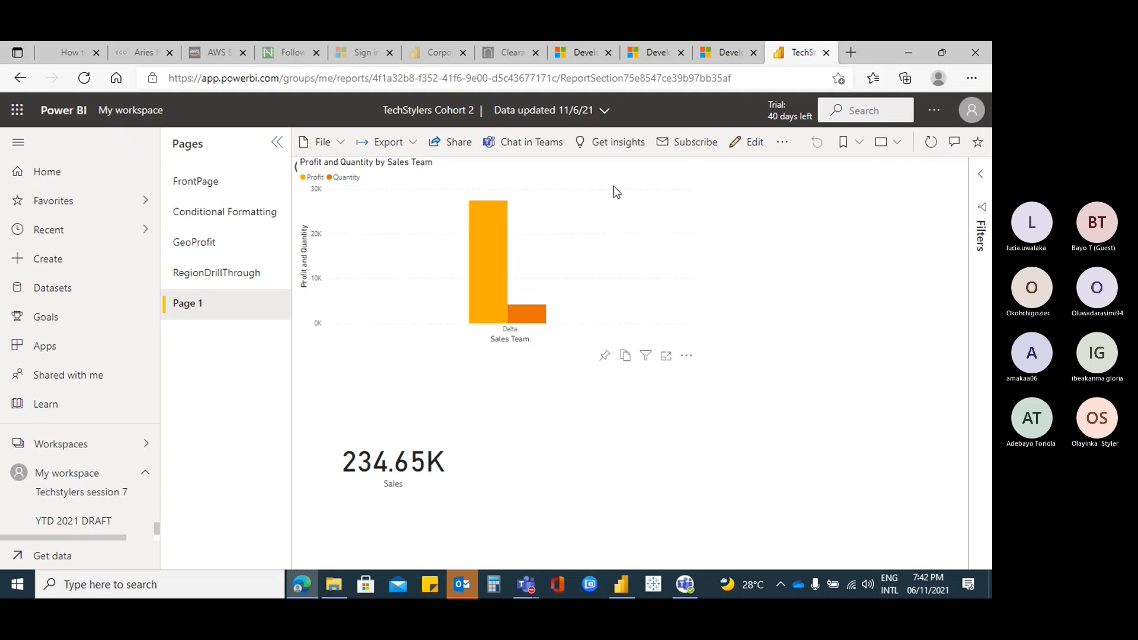
pyautogui.click(605, 356)
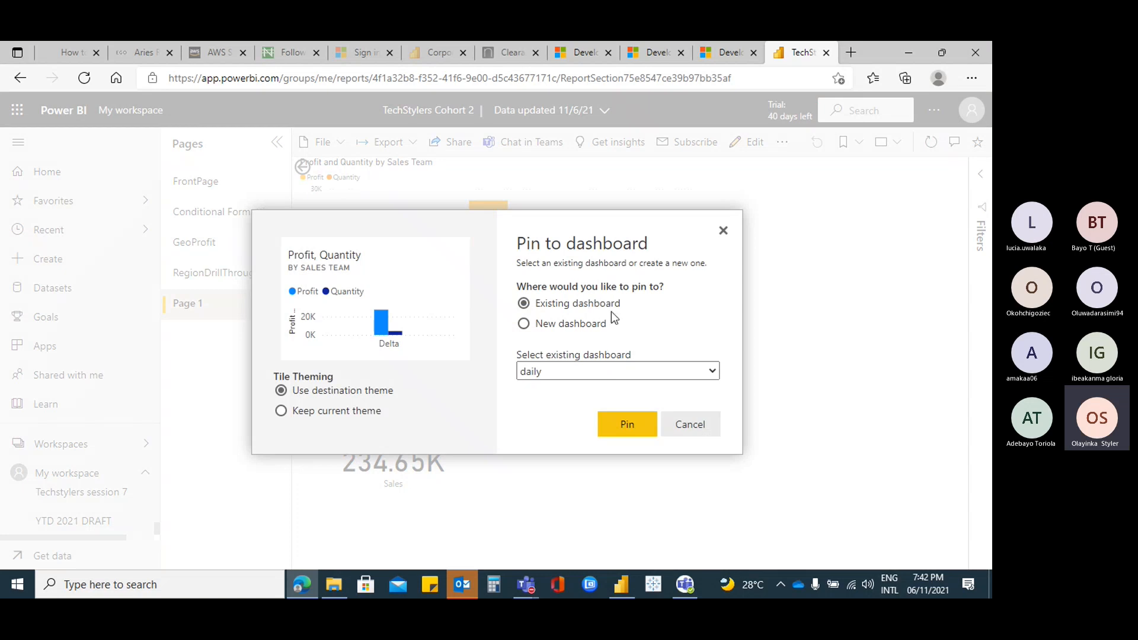
pyautogui.click(713, 370)
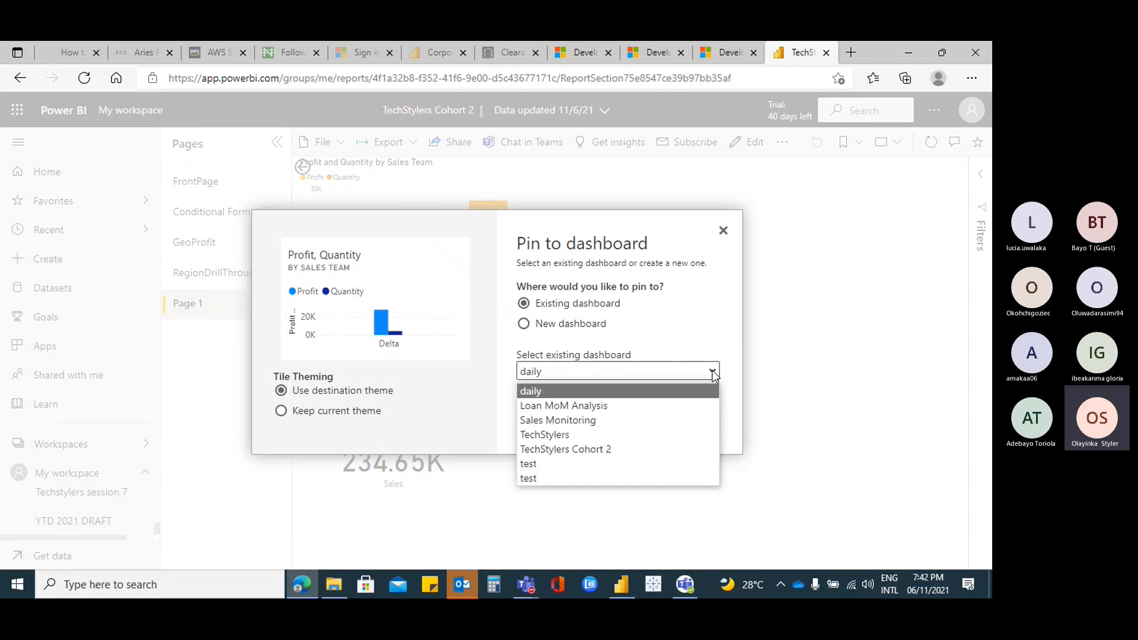
pyautogui.click(593, 451)
pyautogui.click(627, 425)
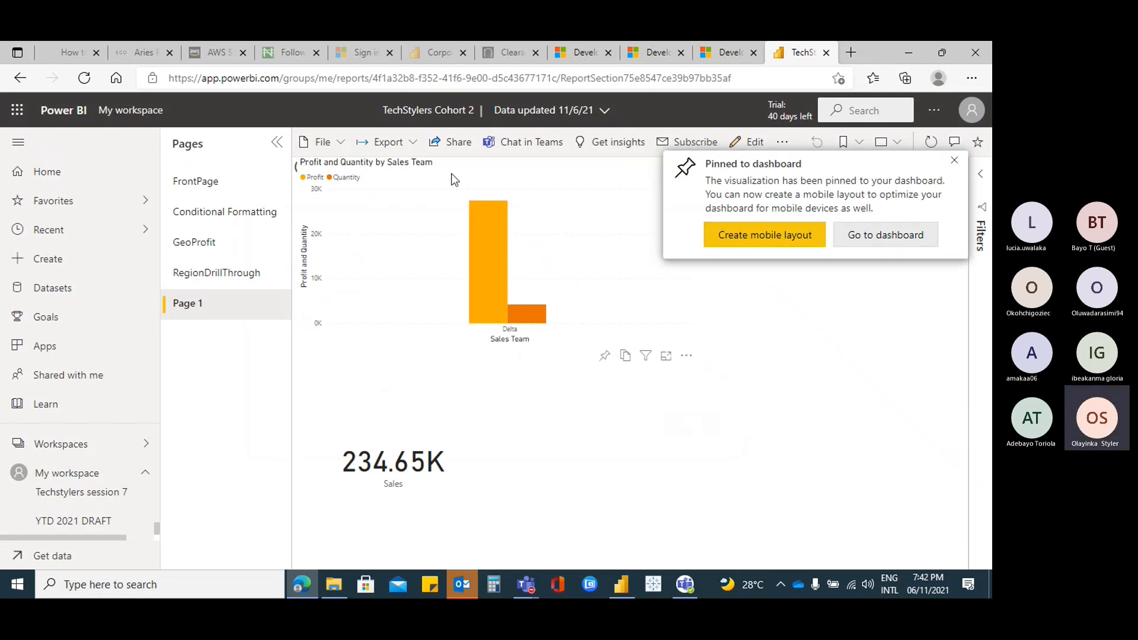
pyautogui.click(901, 235)
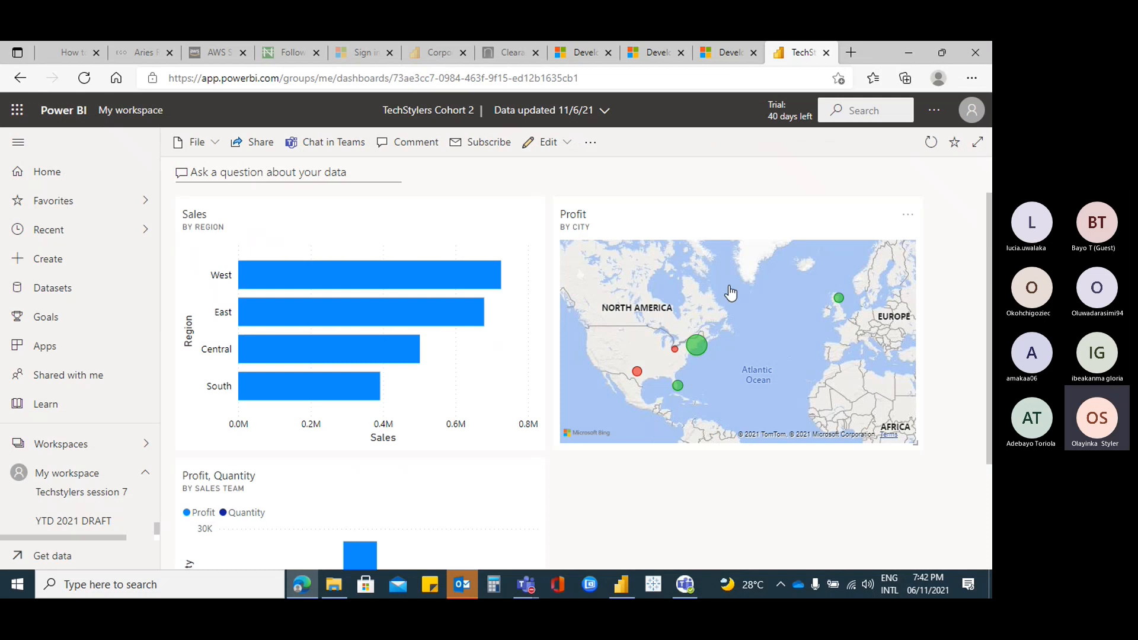
pyautogui.scroll(-3, 829, 267)
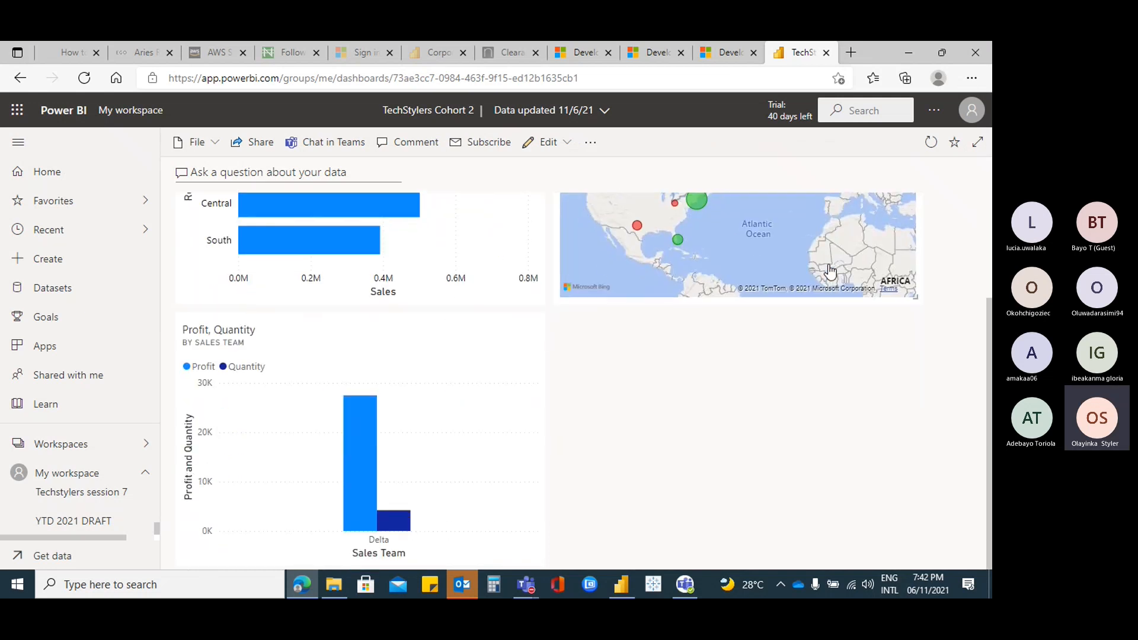
pyautogui.scroll(3, 829, 271)
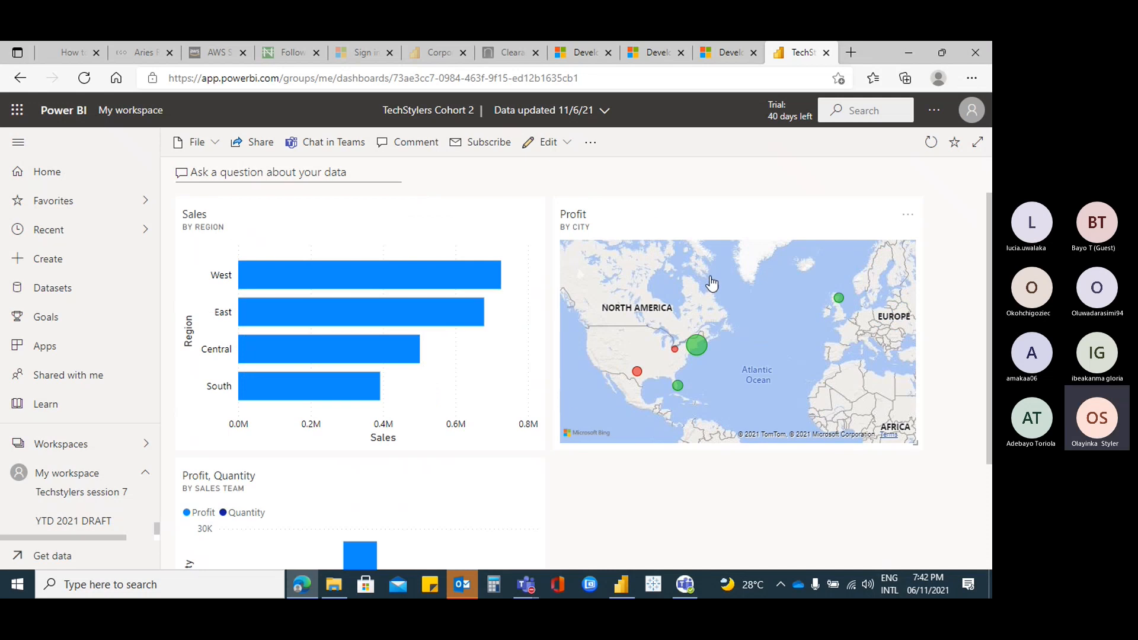
pyautogui.scroll(-3, 581, 323)
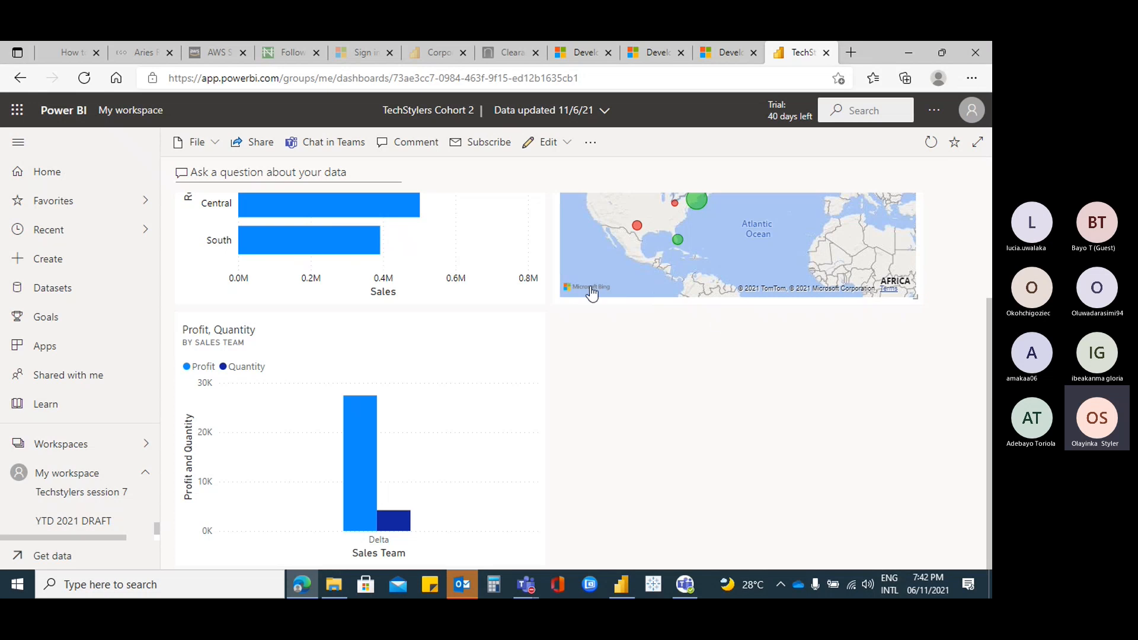
pyautogui.scroll(3, 734, 371)
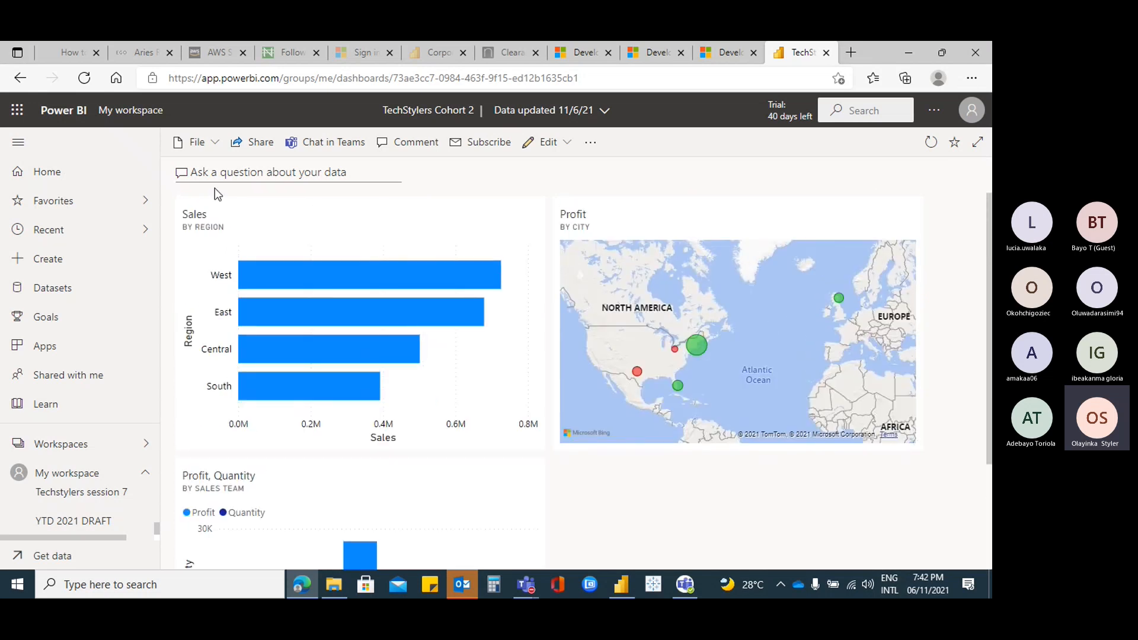
pyautogui.click(570, 144)
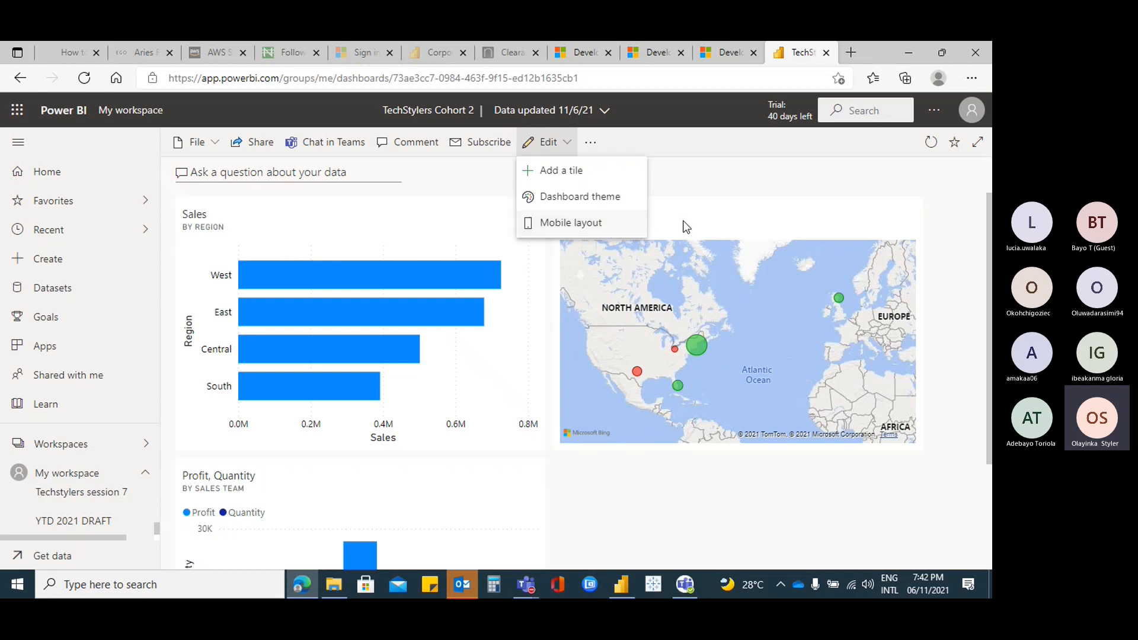
pyautogui.click(828, 223)
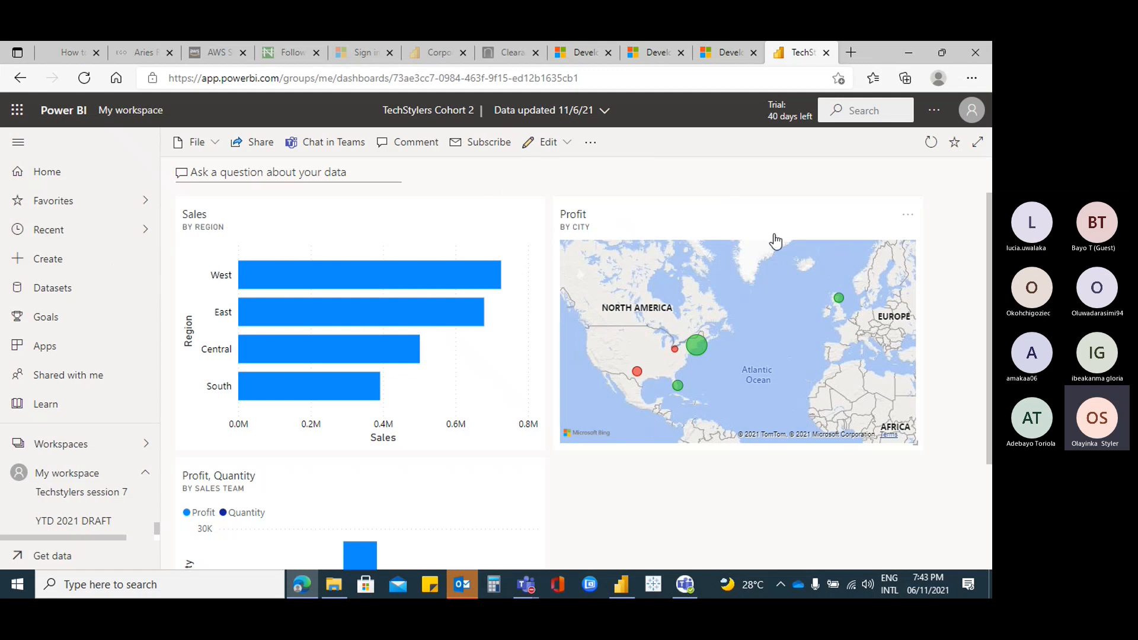
pyautogui.scroll(-2, 765, 537)
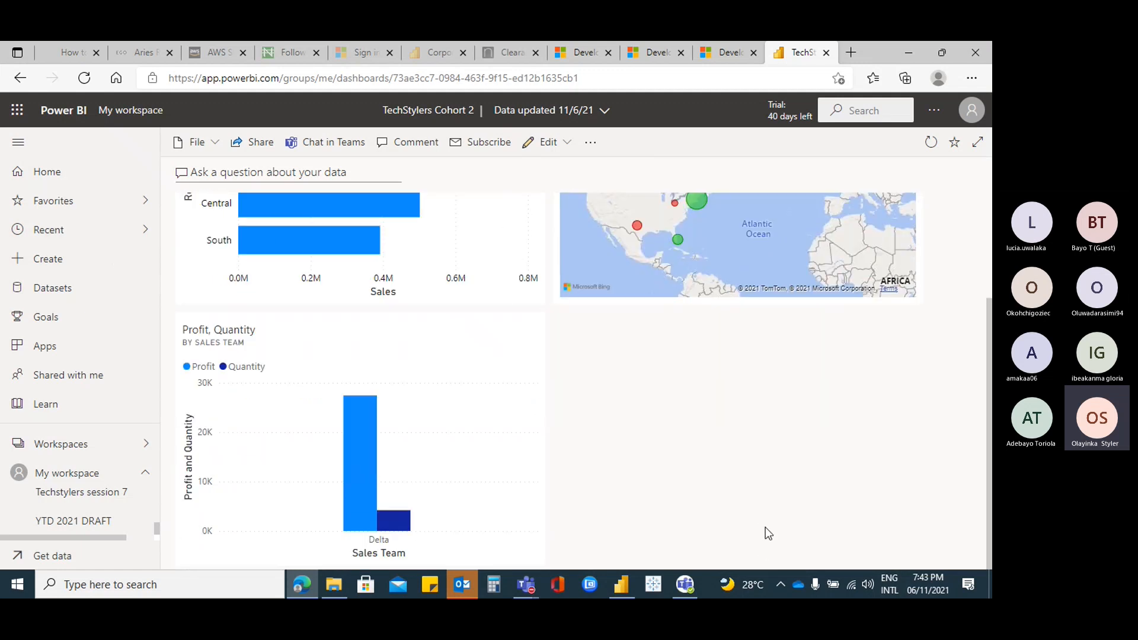
pyautogui.scroll(2, 769, 528)
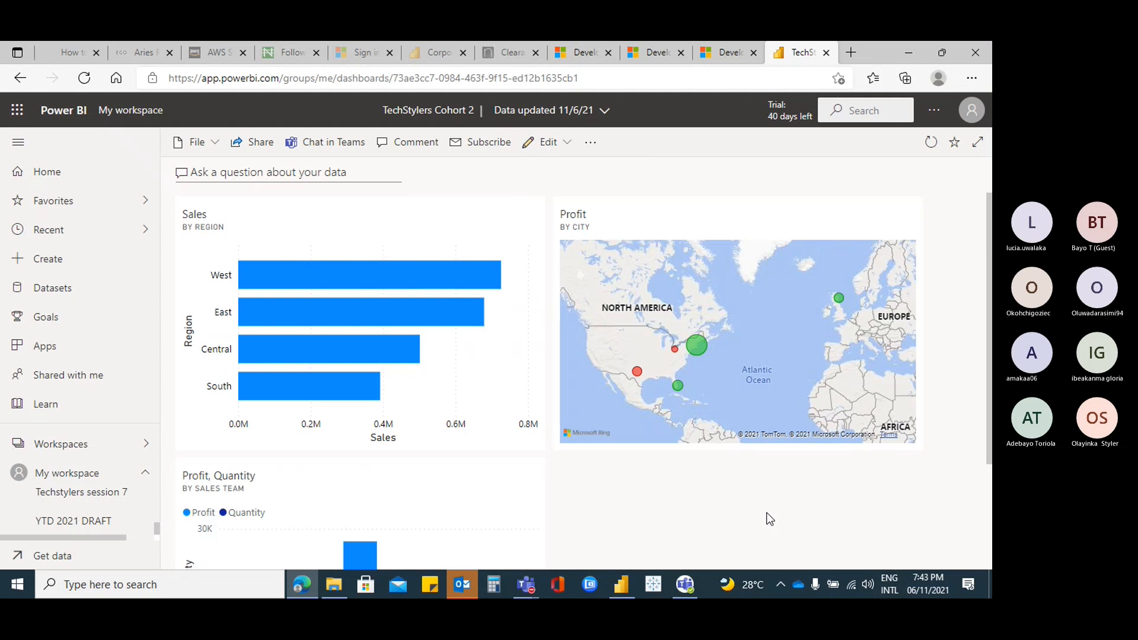
pyautogui.scroll(-2, 765, 504)
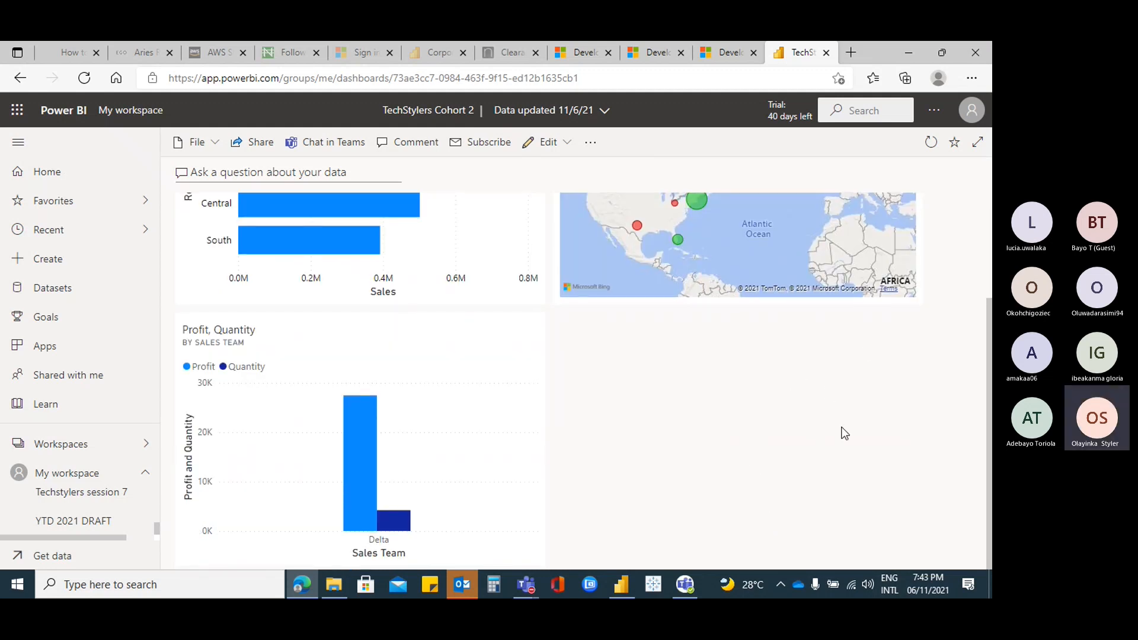
pyautogui.scroll(2, 843, 432)
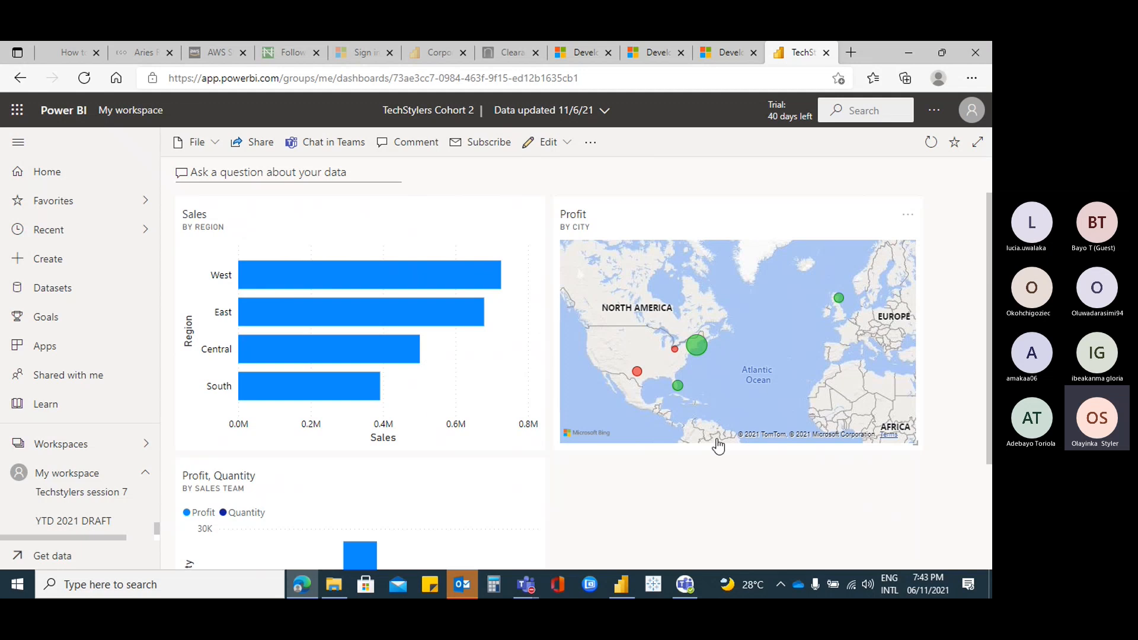
pyautogui.scroll(-2, 729, 449)
pyautogui.scroll(2, 733, 450)
pyautogui.click(144, 474)
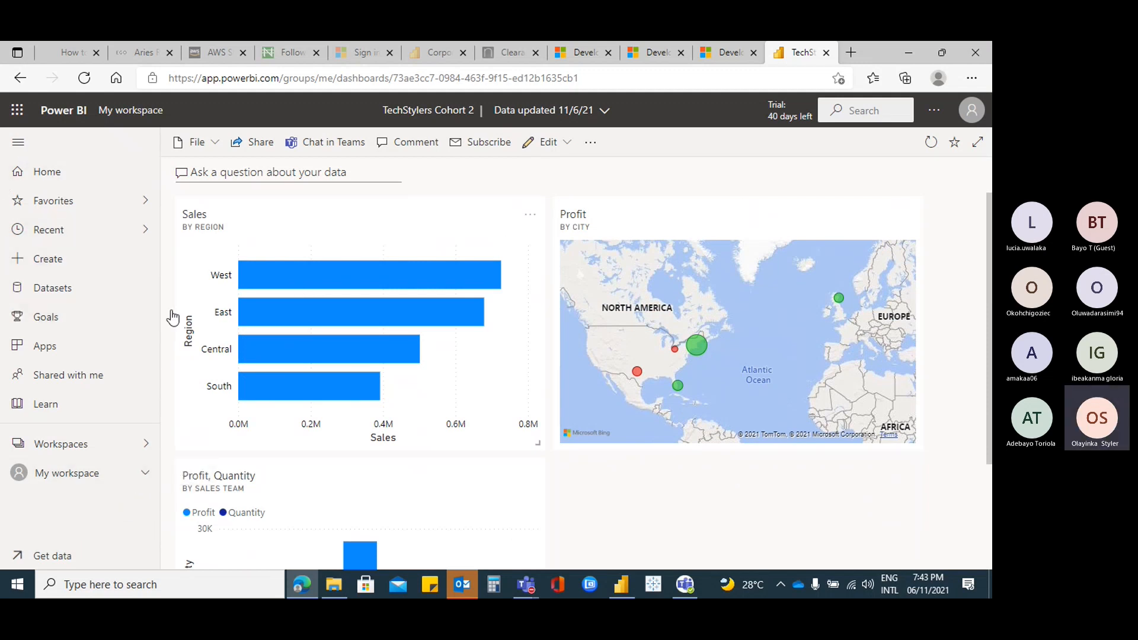
pyautogui.click(141, 474)
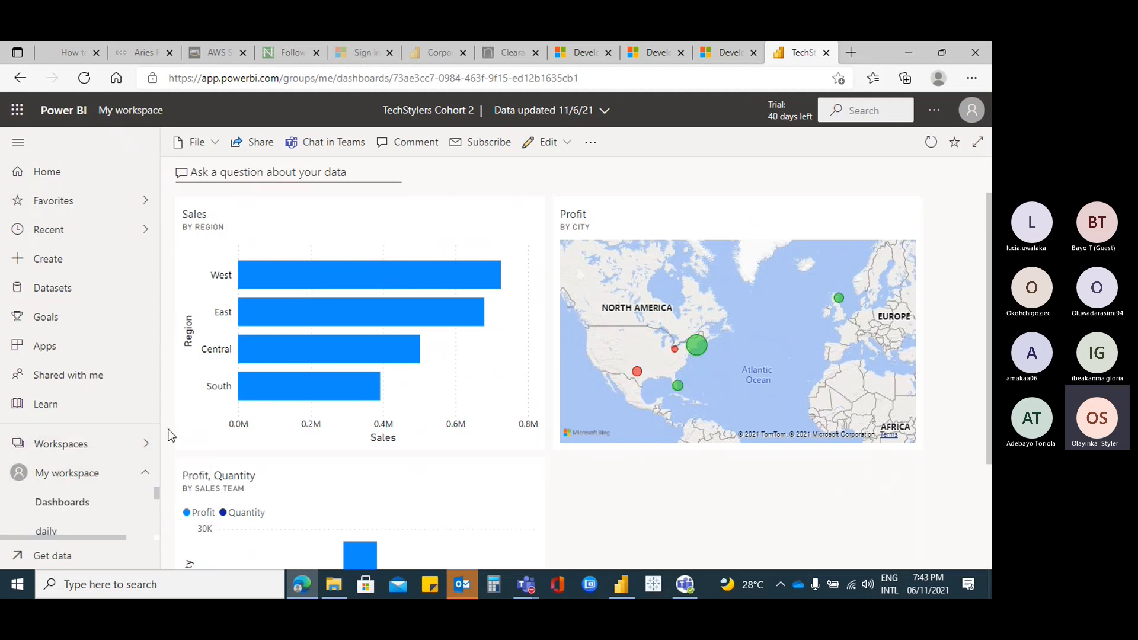
# Open My workspace, scroll to the TechStylers Cohort 2 dashboard, report and dataset, then collapse the section
pyautogui.click(80, 483)
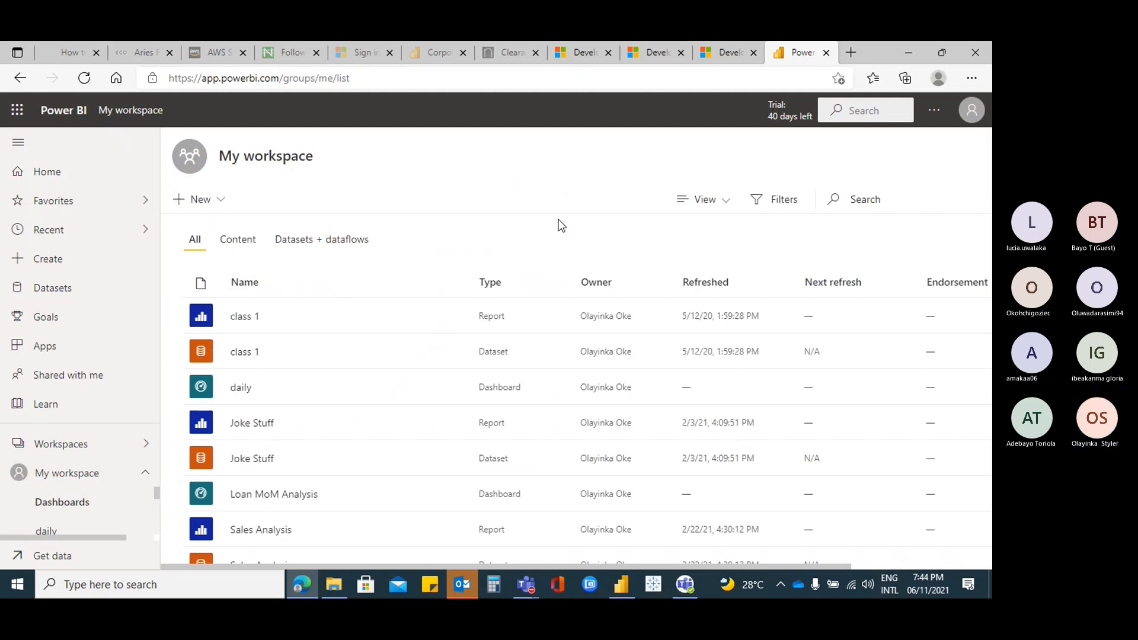
pyautogui.rightClick(451, 201)
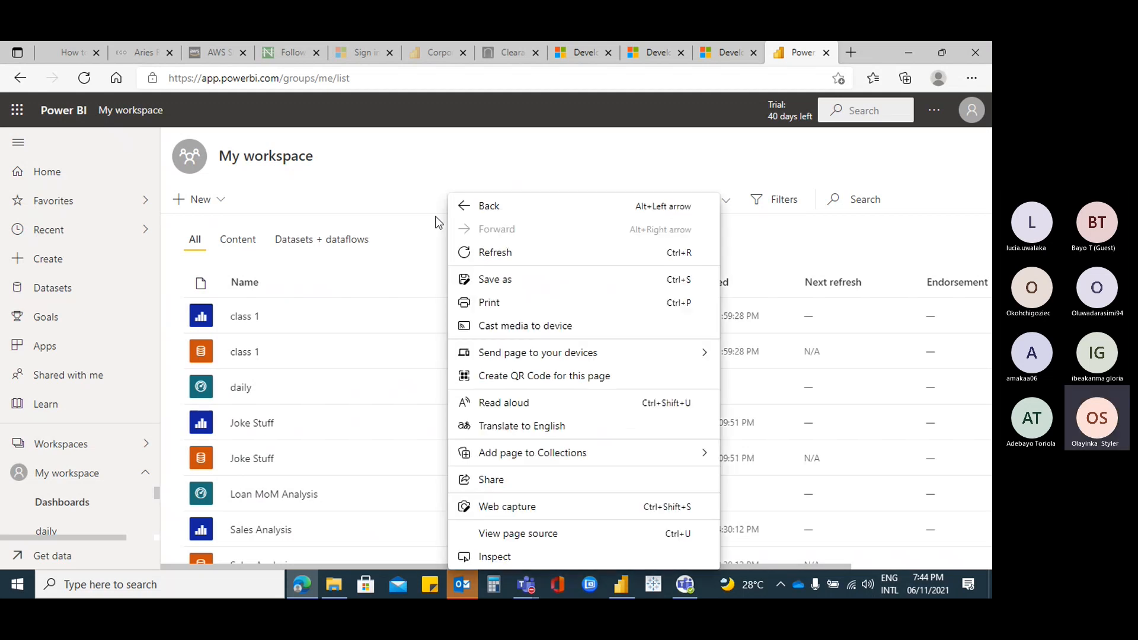
pyautogui.click(407, 205)
pyautogui.scroll(-3, 610, 387)
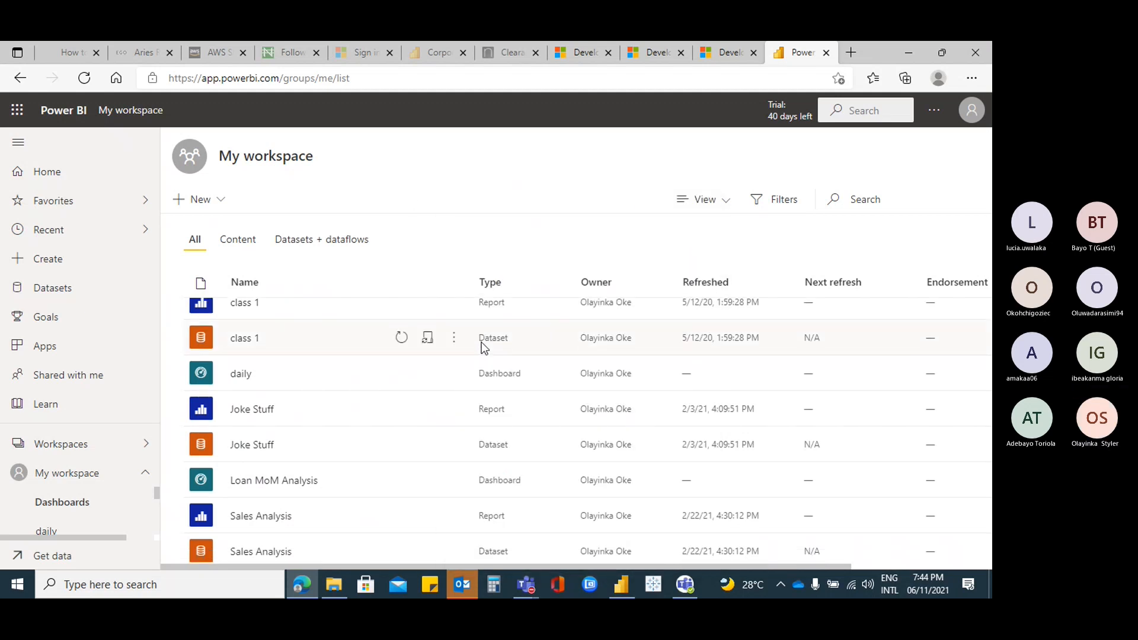
pyautogui.scroll(-4, 521, 418)
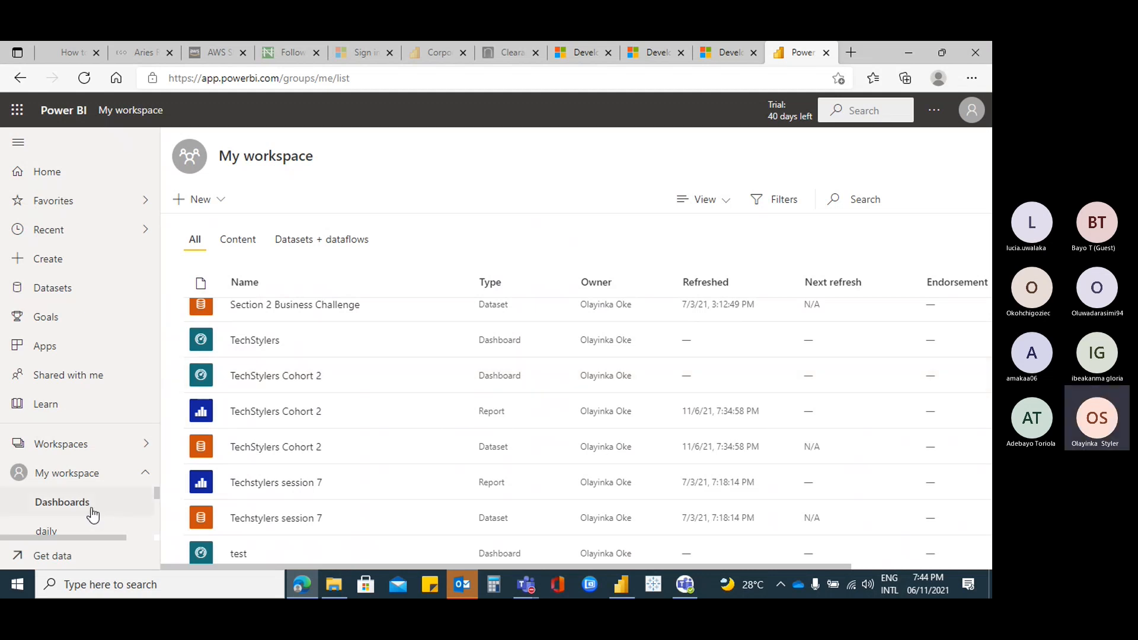
pyautogui.click(144, 474)
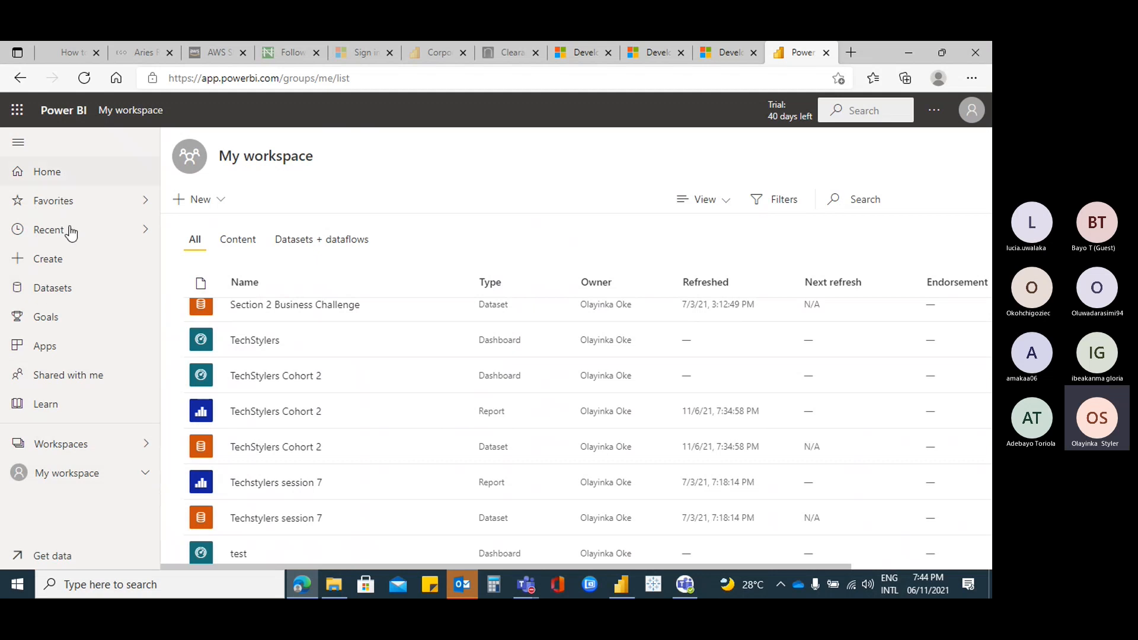
# Browse the Datasets, Recent and Home pages, then return to My workspace's content list
pyautogui.click(62, 300)
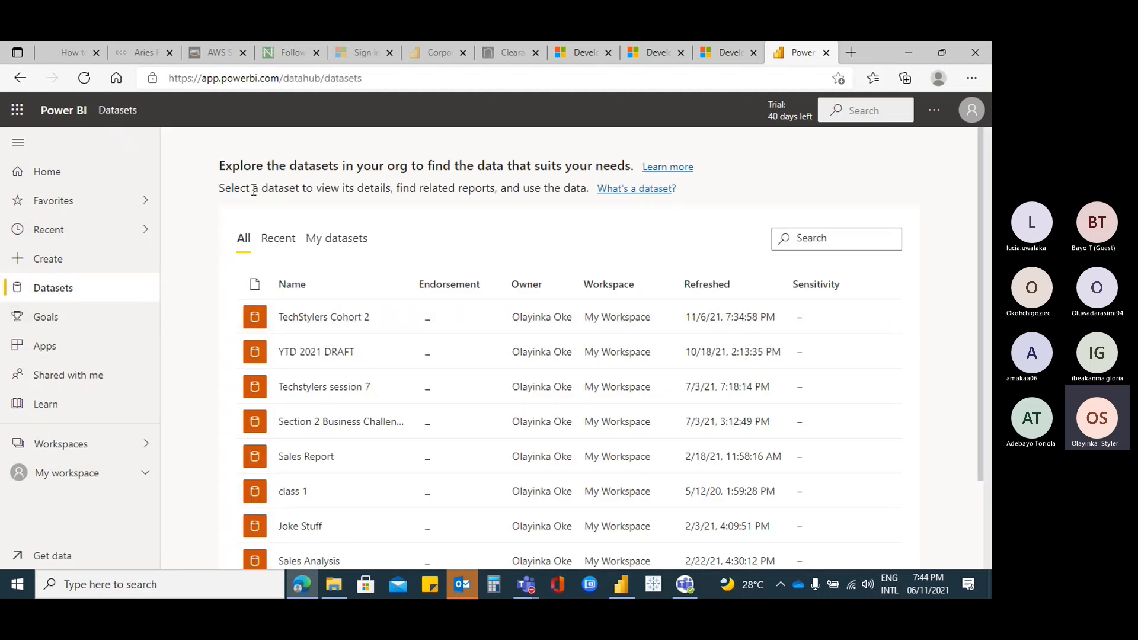
pyautogui.scroll(-2, 447, 314)
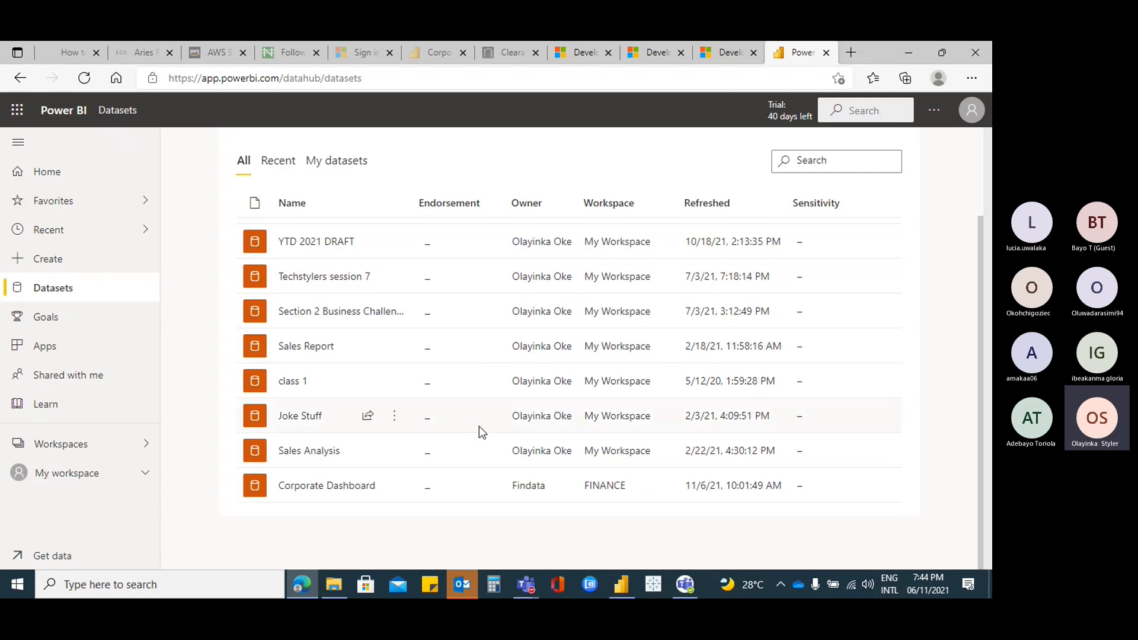
pyautogui.scroll(2, 440, 433)
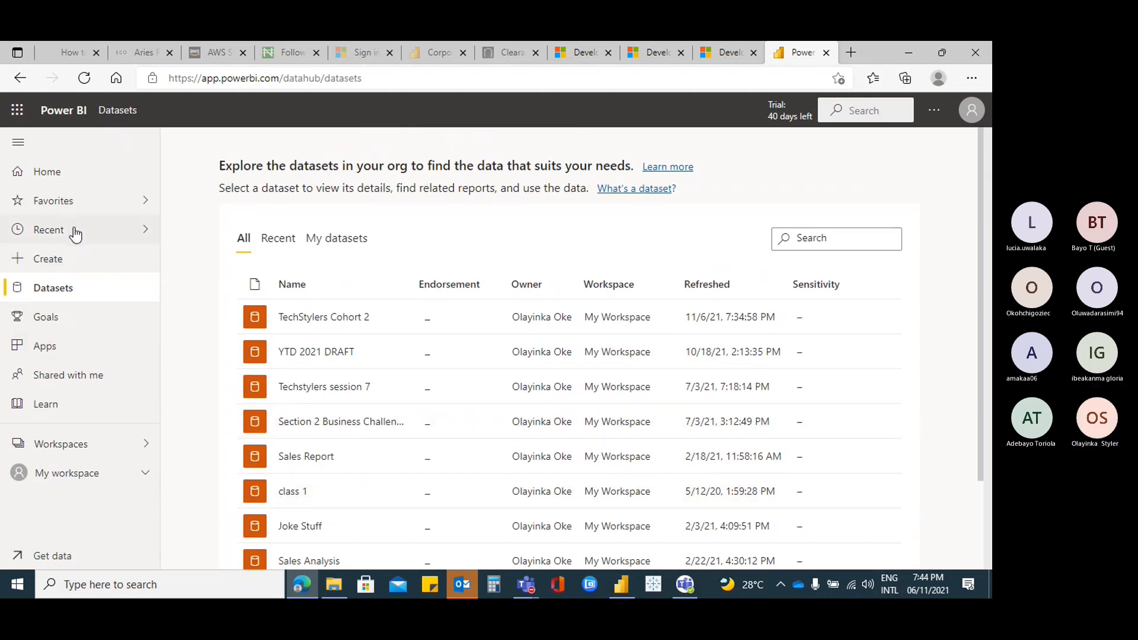
pyautogui.click(82, 236)
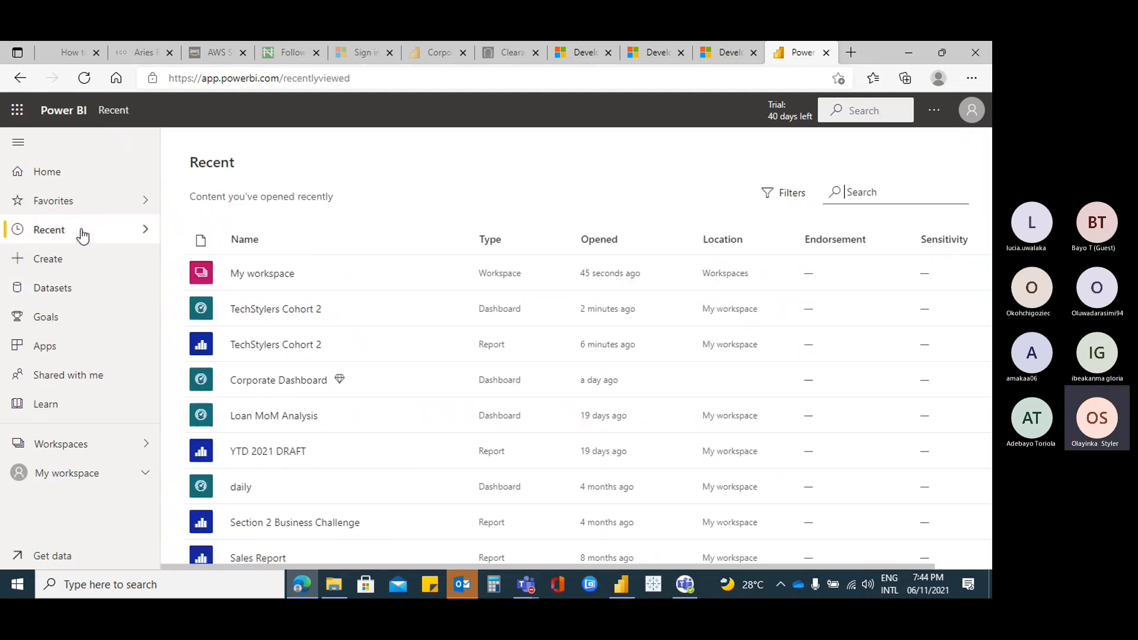
pyautogui.click(58, 177)
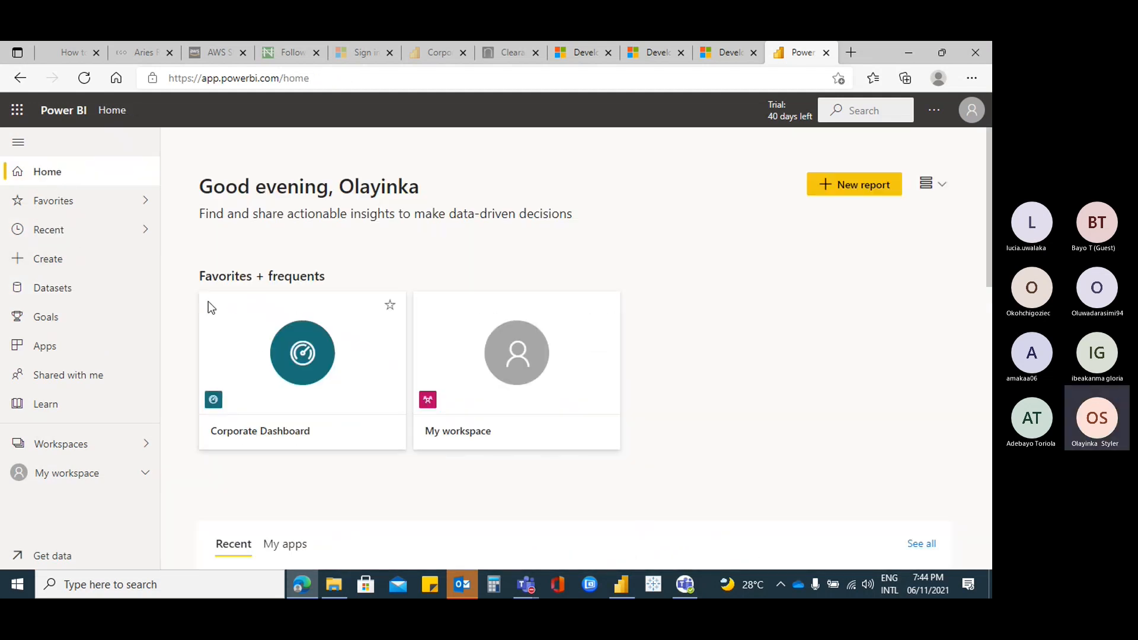
pyautogui.click(90, 478)
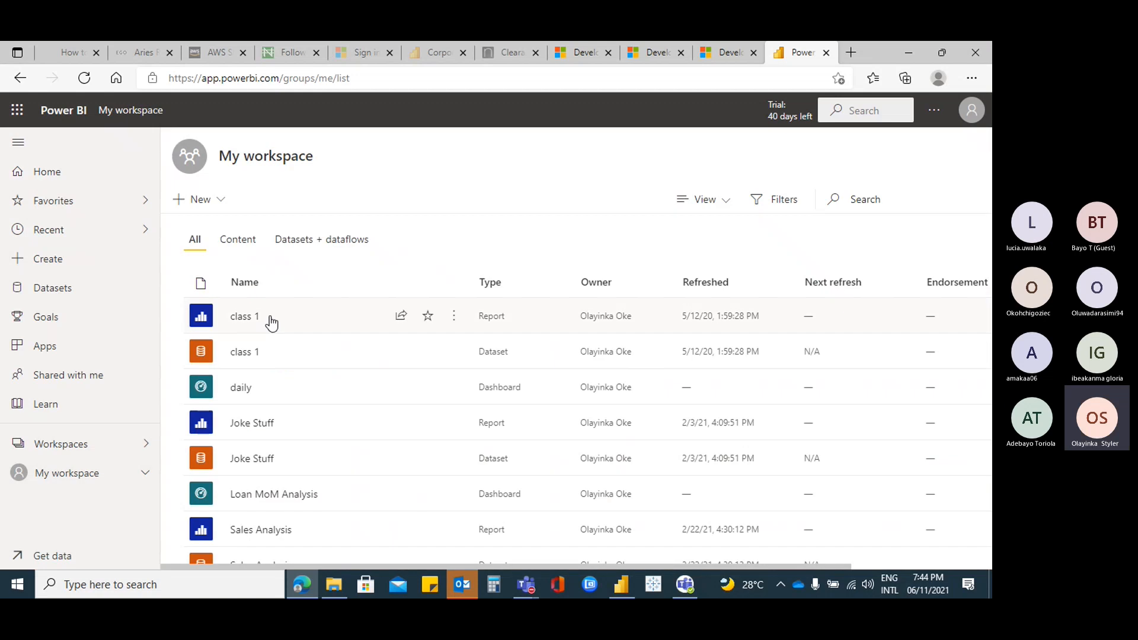
pyautogui.click(324, 242)
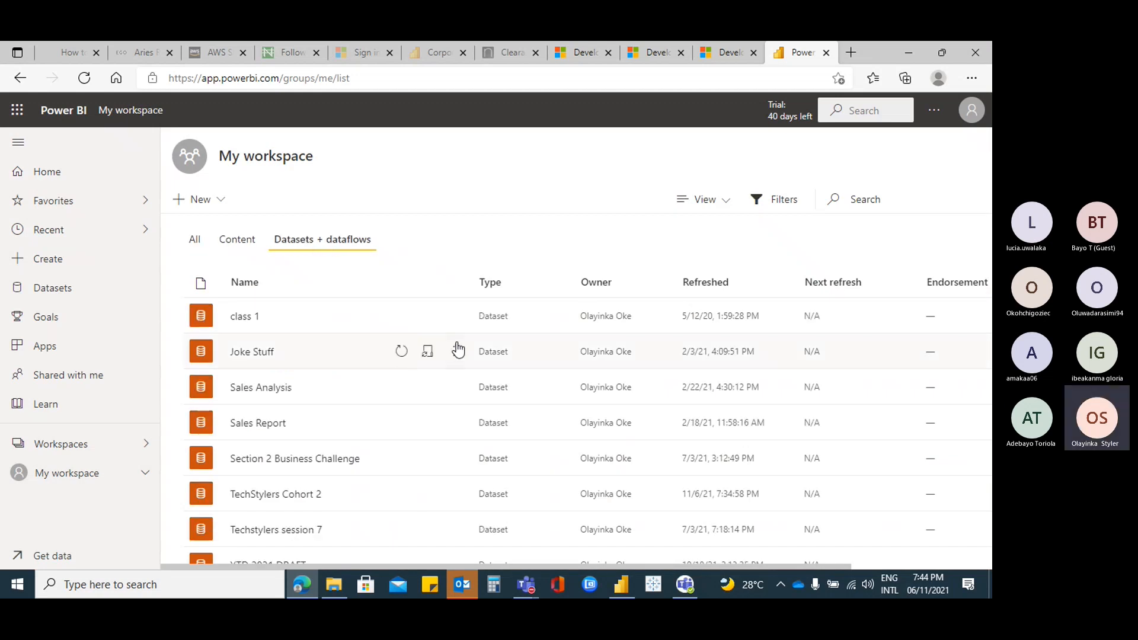
pyautogui.scroll(-1, 453, 347)
pyautogui.scroll(1, 447, 471)
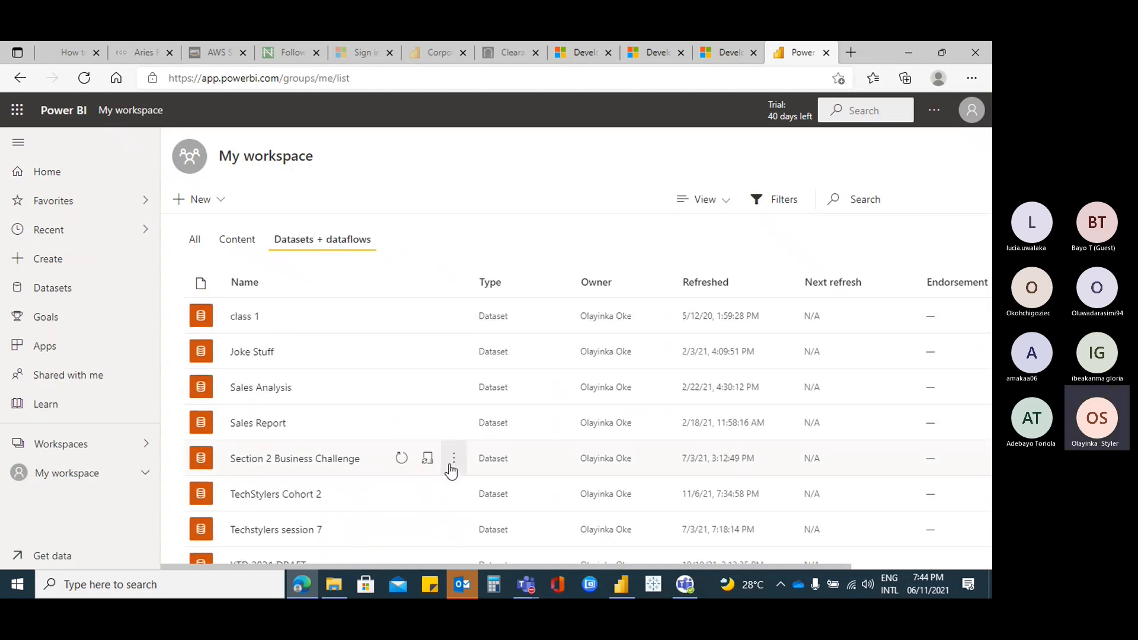
pyautogui.click(195, 243)
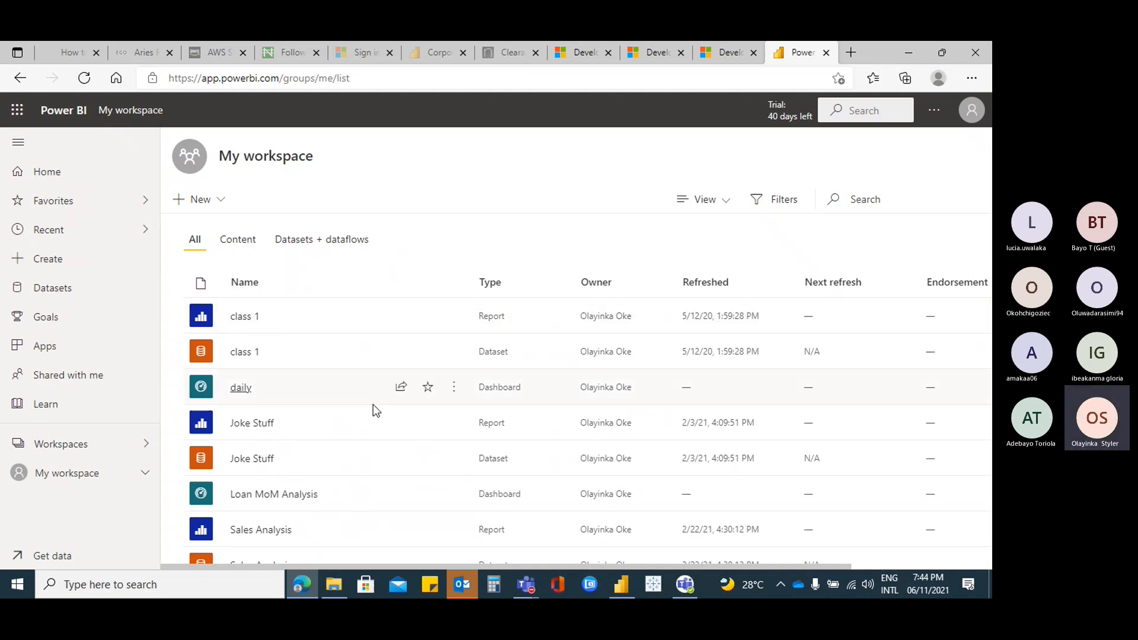
pyautogui.scroll(-7, 399, 452)
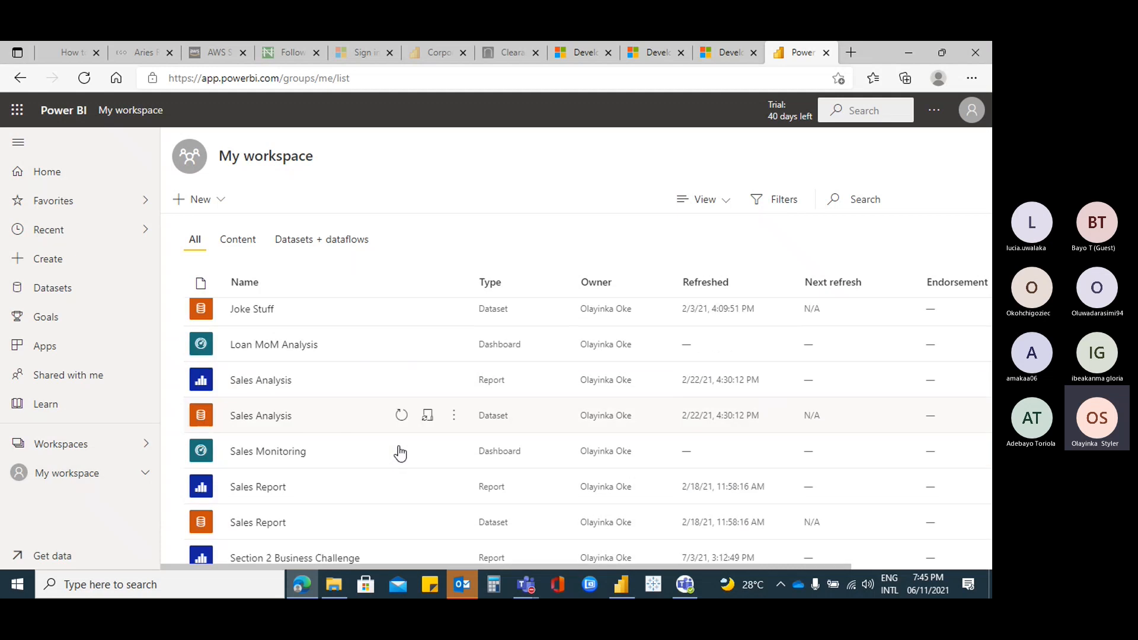
pyautogui.scroll(3, 399, 452)
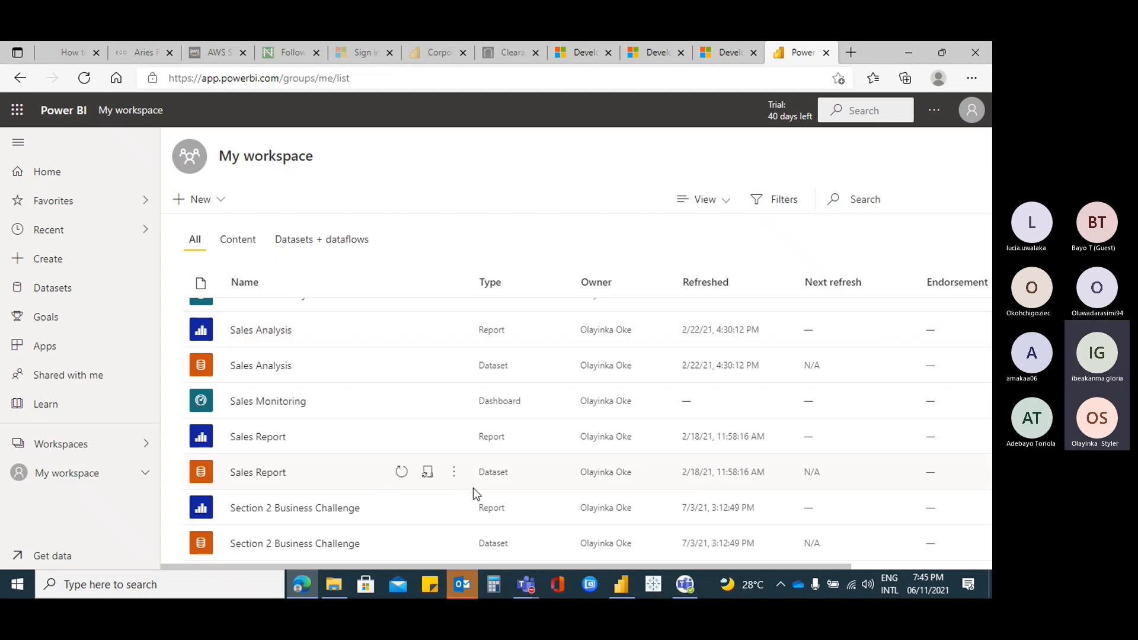
pyautogui.moveTo(526, 586)
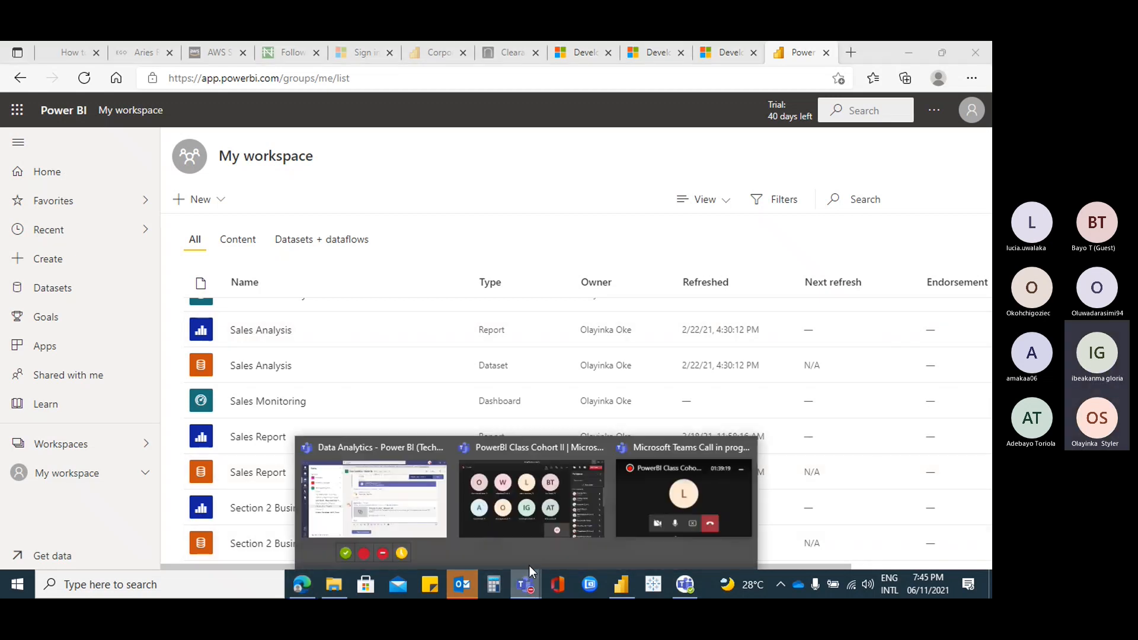
pyautogui.click(498, 487)
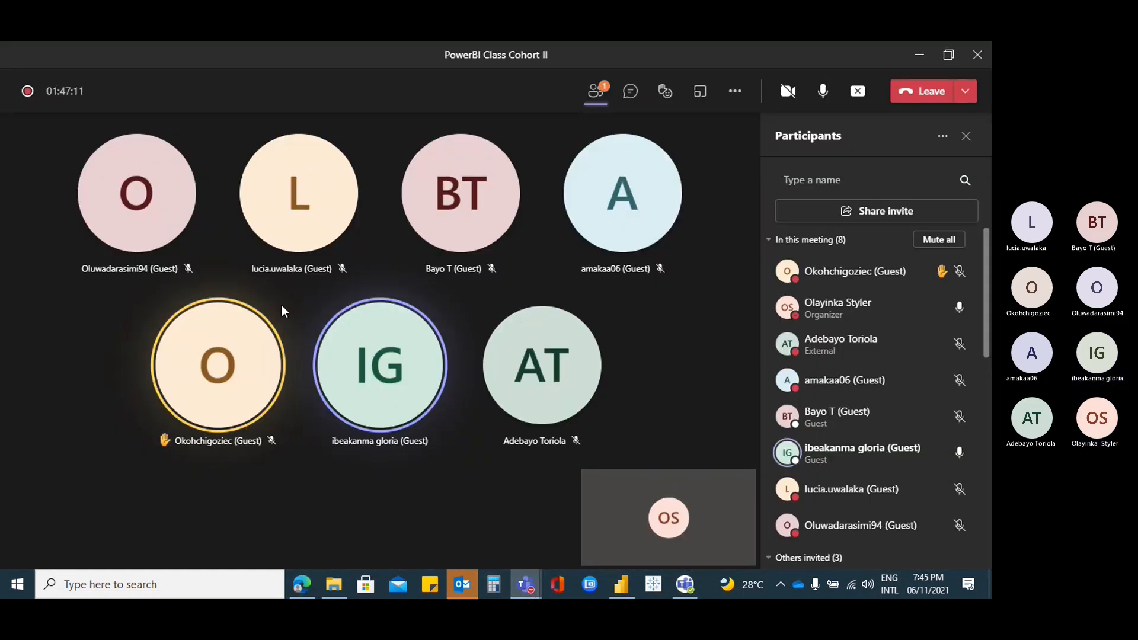
pyautogui.click(235, 351)
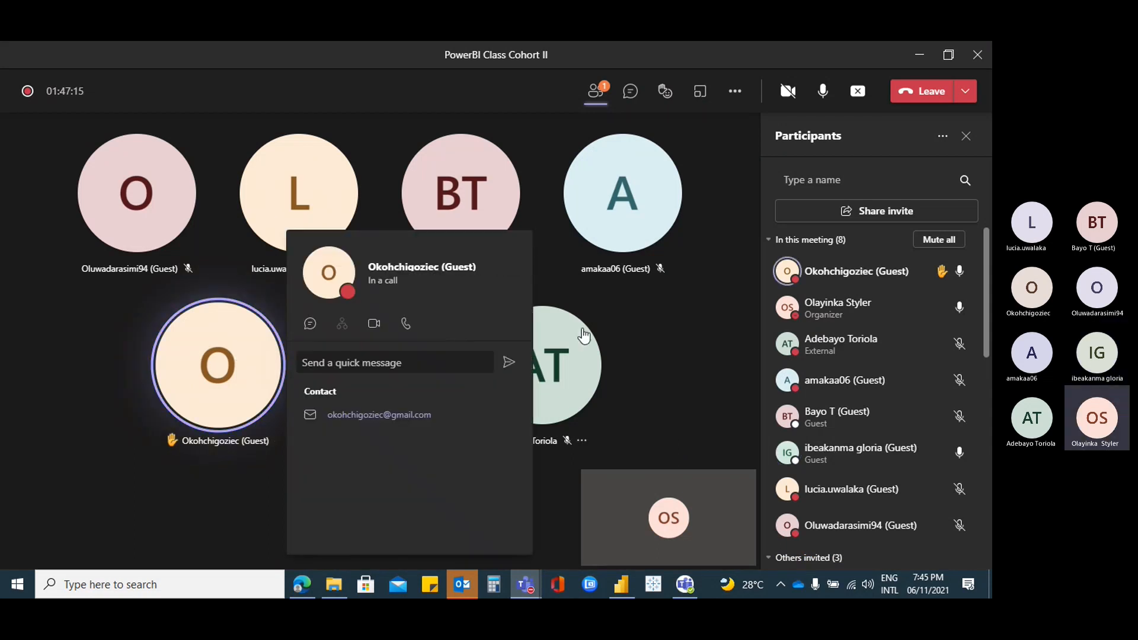
pyautogui.click(660, 316)
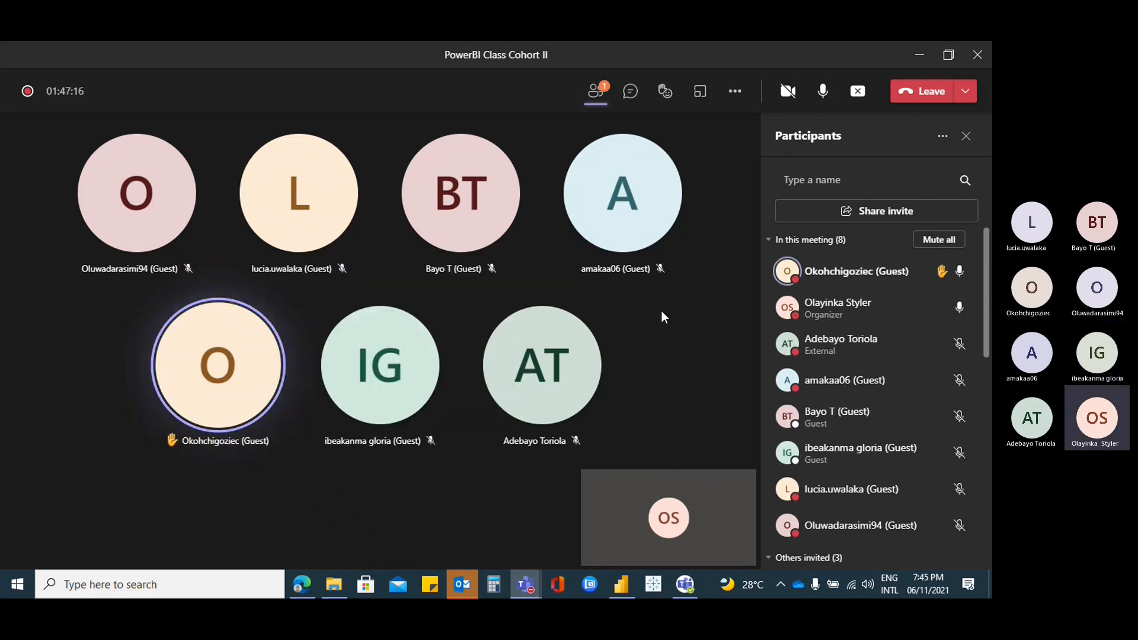
pyautogui.click(919, 60)
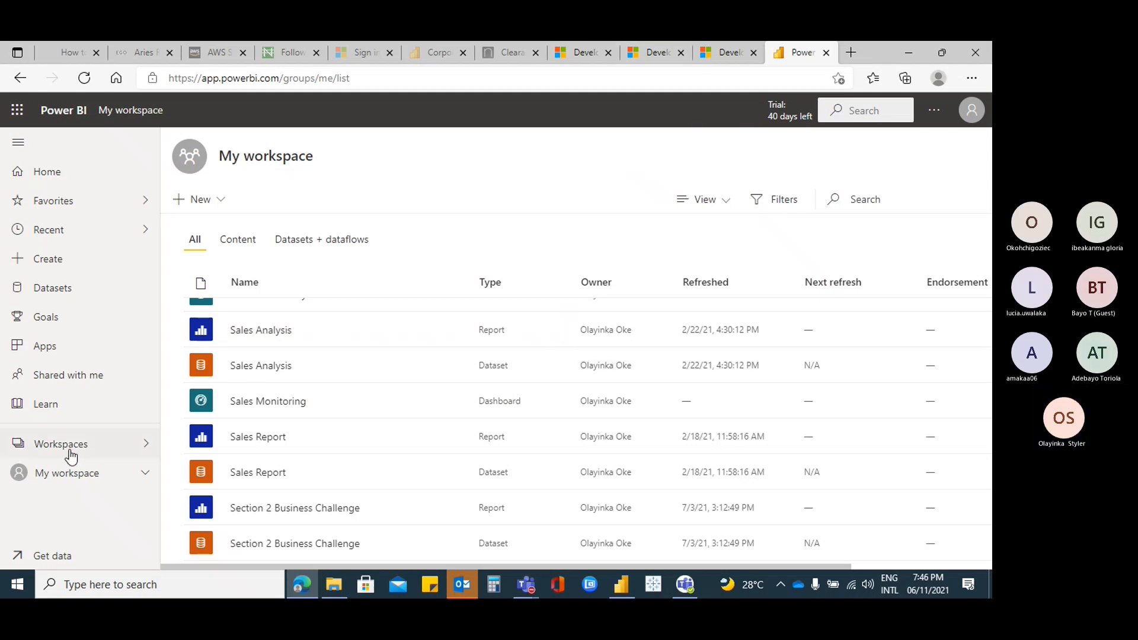
# Scroll the workspace list to the top and switch to the TechStylers Cohort 2 report in Power BI Desktop
pyautogui.scroll(3, 327, 301)
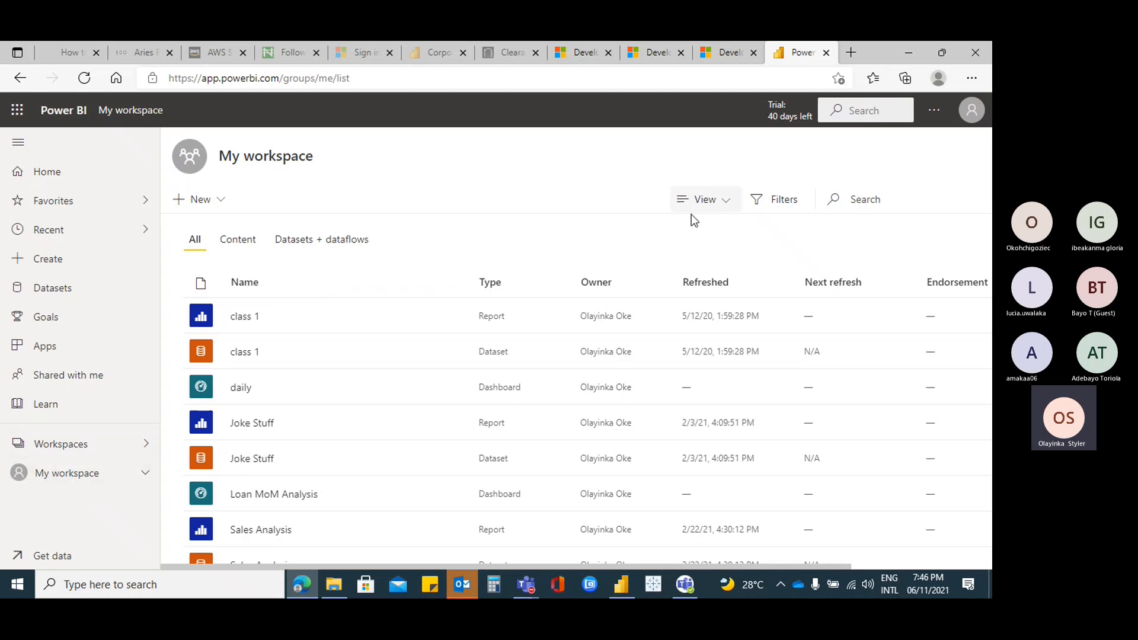
pyautogui.click(621, 586)
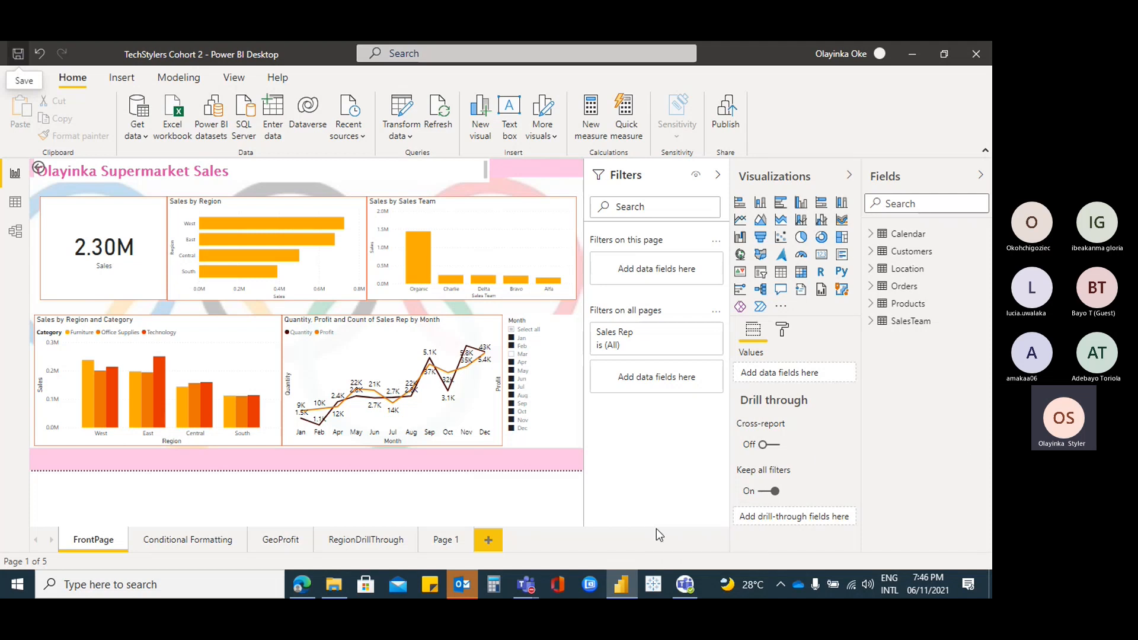
pyautogui.click(463, 585)
pyautogui.click(621, 585)
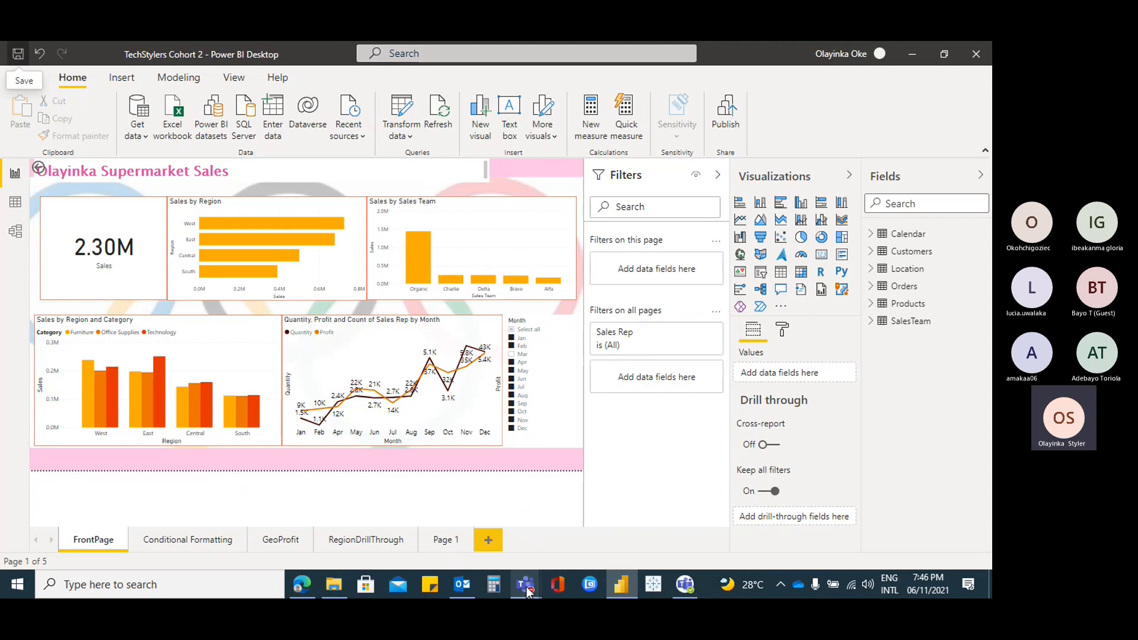
pyautogui.moveTo(524, 584)
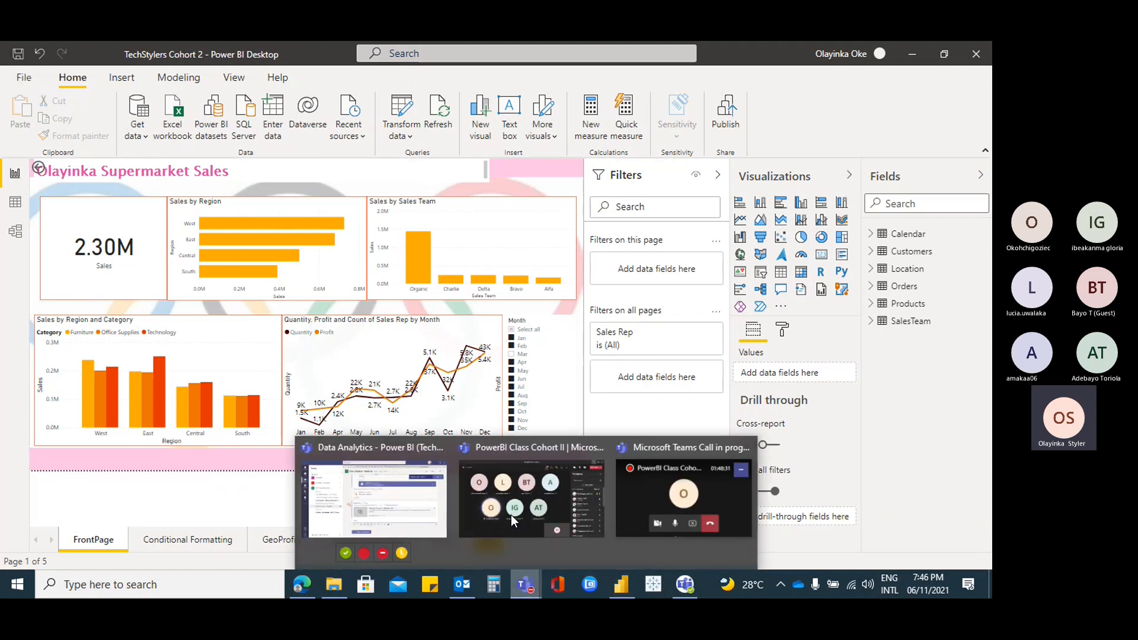
# Bring the PowerBI Class Cohort II meeting to the front and view a guest participant's profile card
pyautogui.click(511, 515)
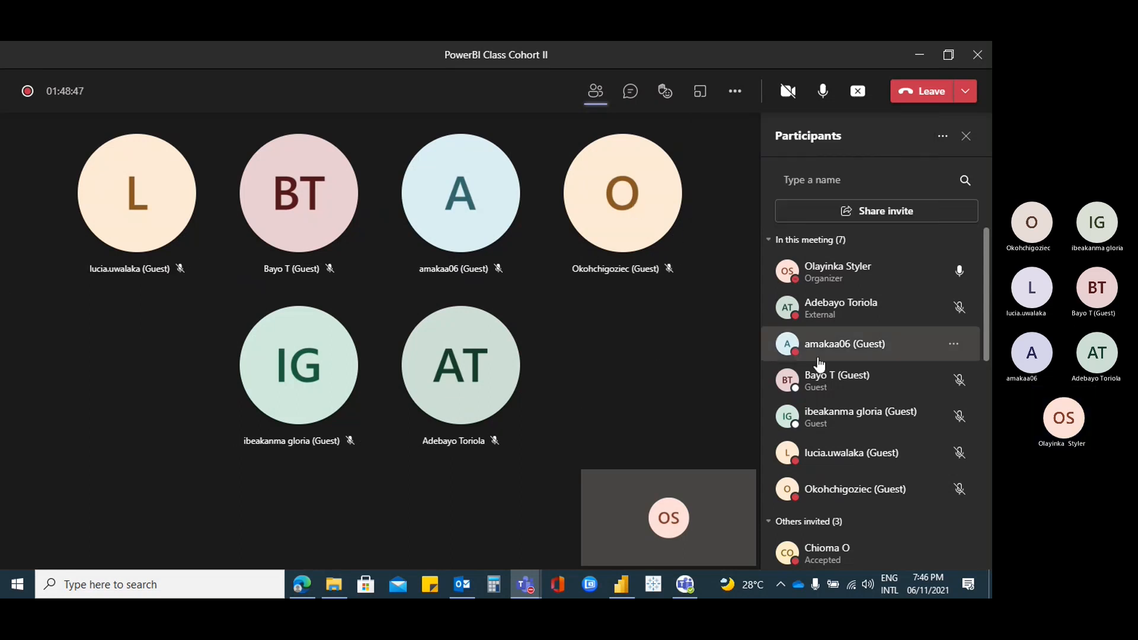
pyautogui.moveTo(985, 295); pyautogui.dragTo(990, 261)
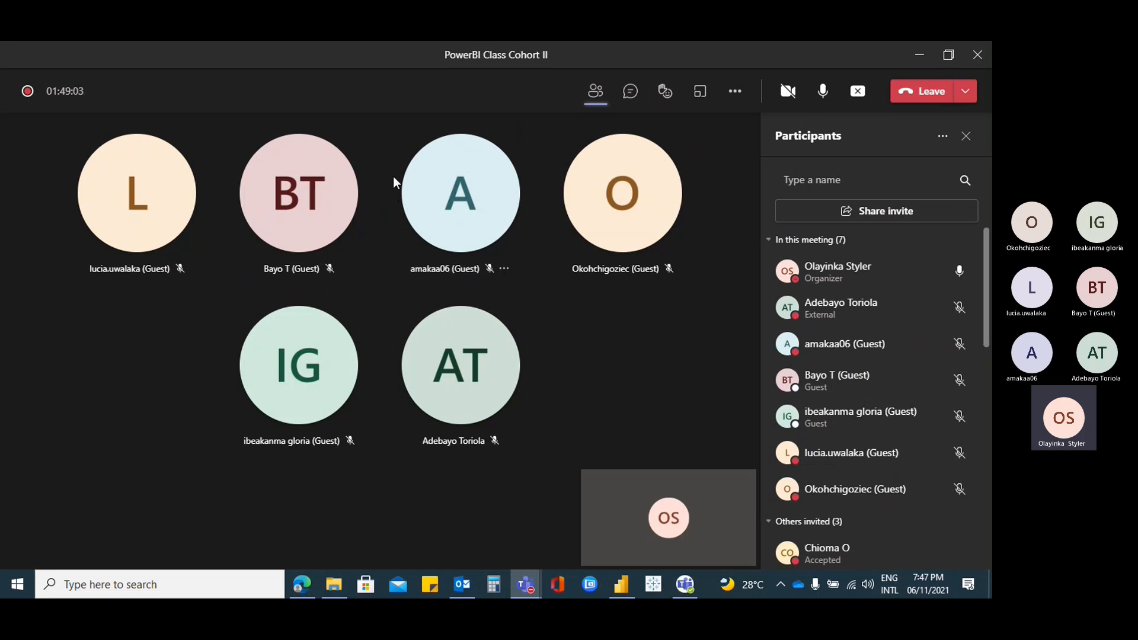
pyautogui.click(422, 183)
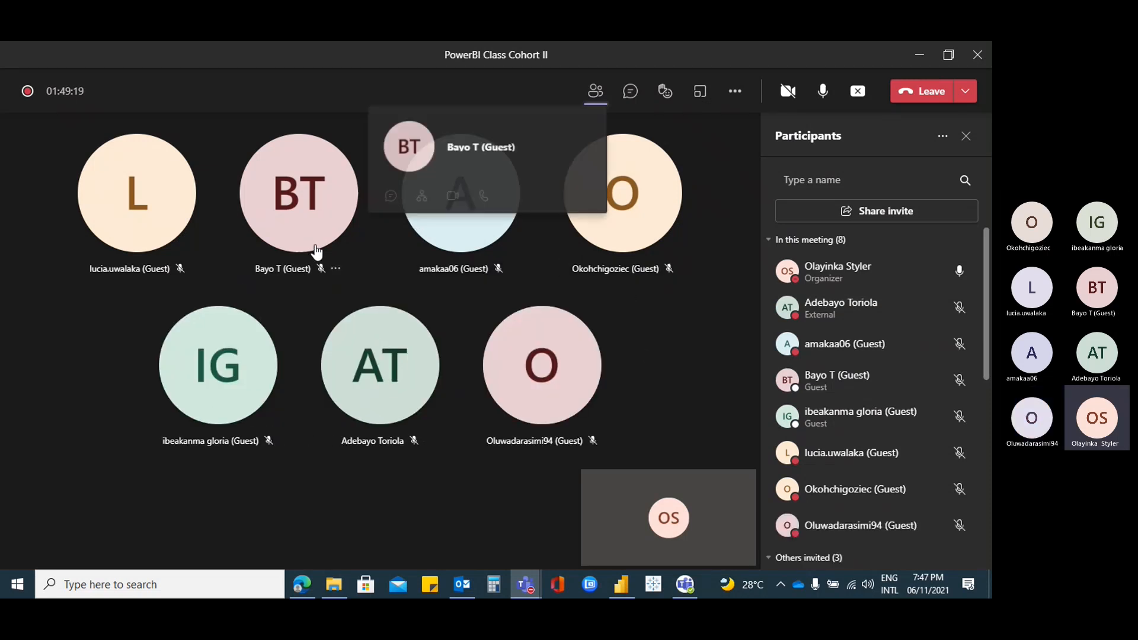
pyautogui.moveTo(503, 344)
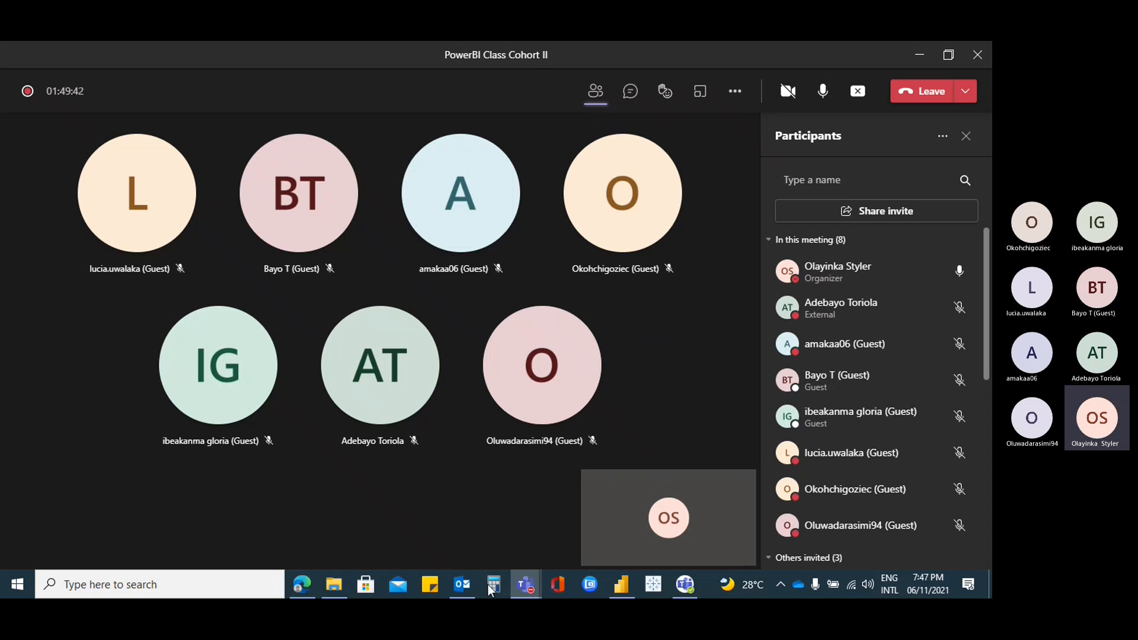
pyautogui.click(477, 486)
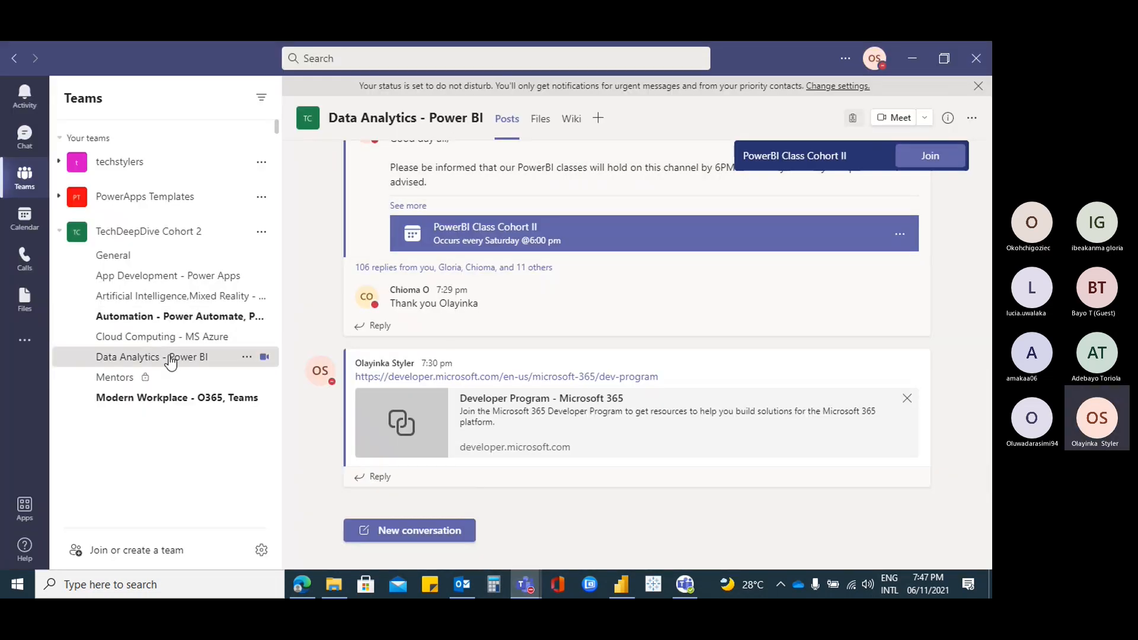
pyautogui.scroll(10, 485, 308)
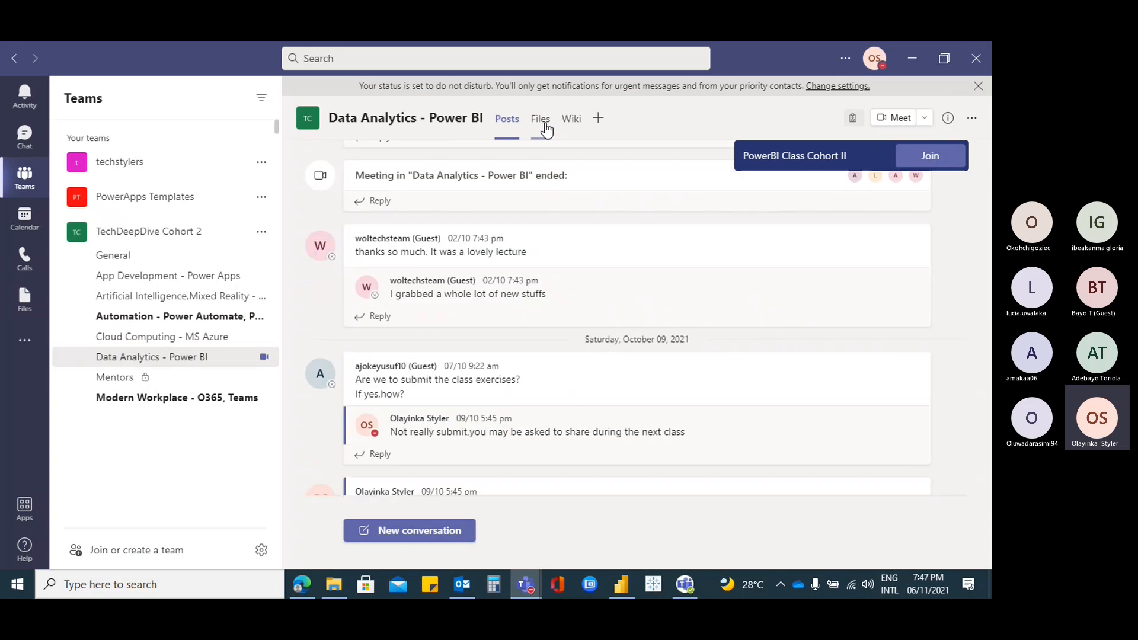
pyautogui.click(545, 126)
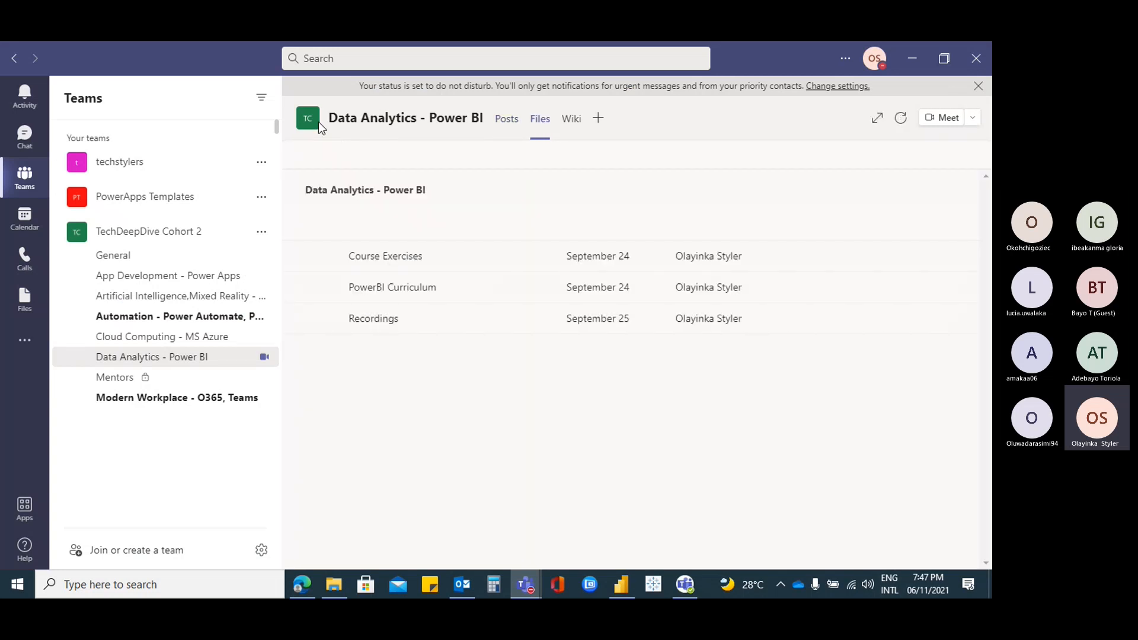
pyautogui.click(395, 292)
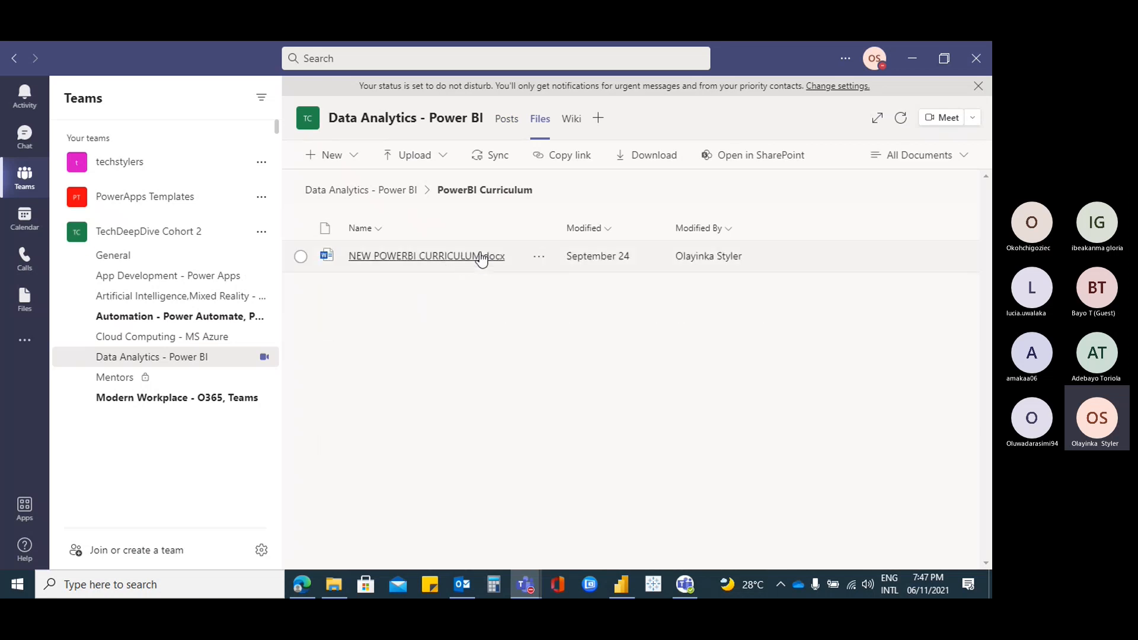
pyautogui.click(913, 61)
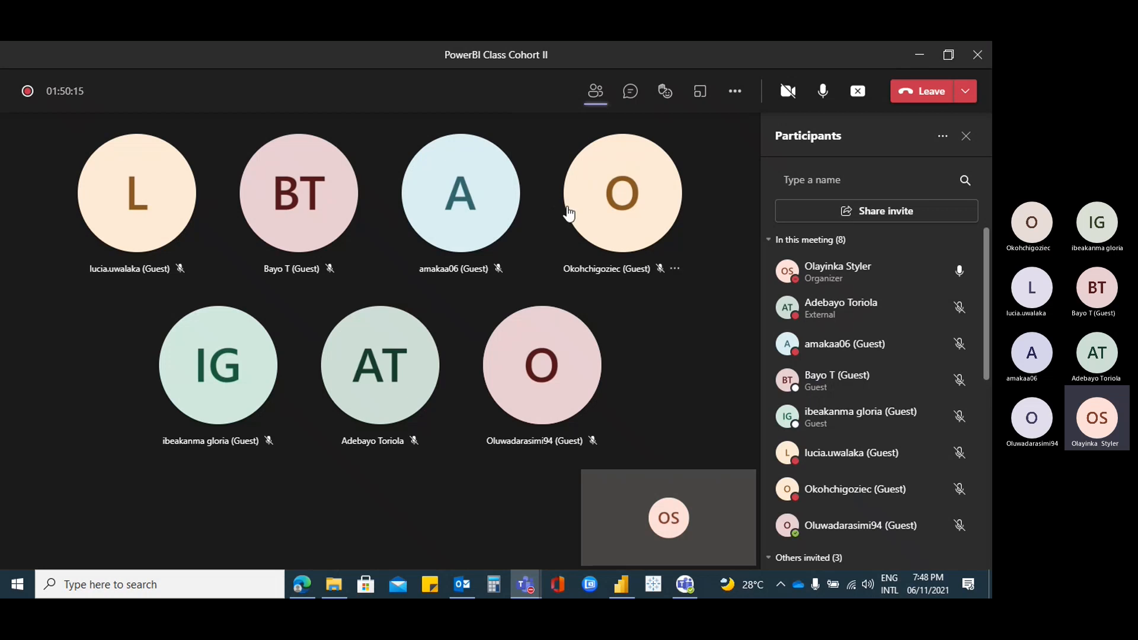
pyautogui.moveTo(568, 213)
pyautogui.moveTo(667, 95)
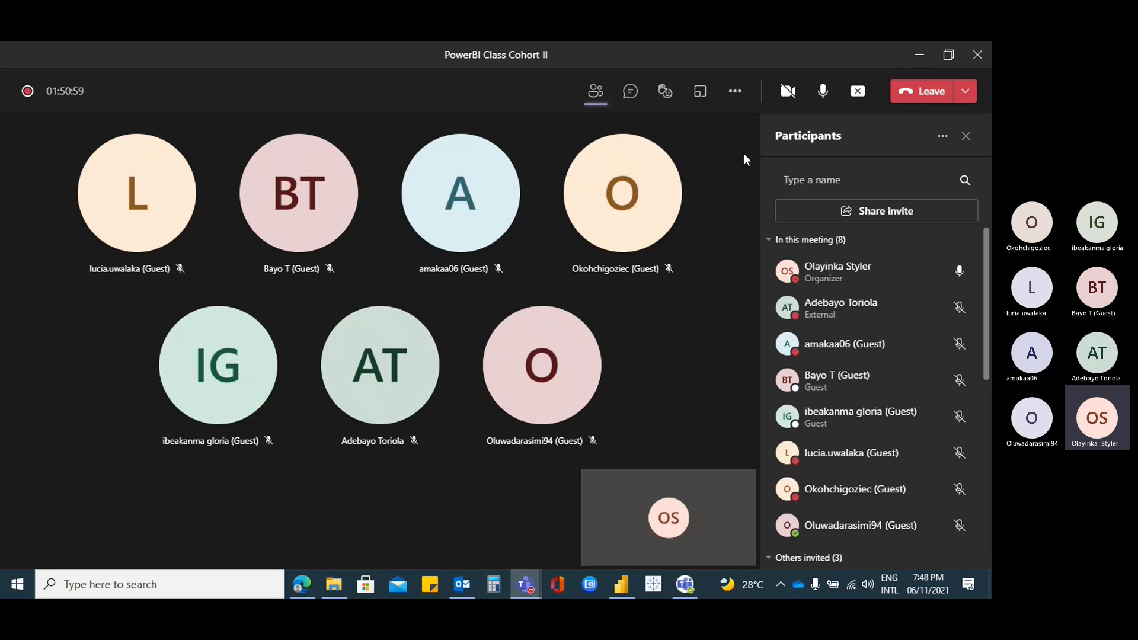
pyautogui.click(665, 91)
# Paste and send the developer.microsoft.com Microsoft 365 developer program link in the meeting chat
pyautogui.click(631, 95)
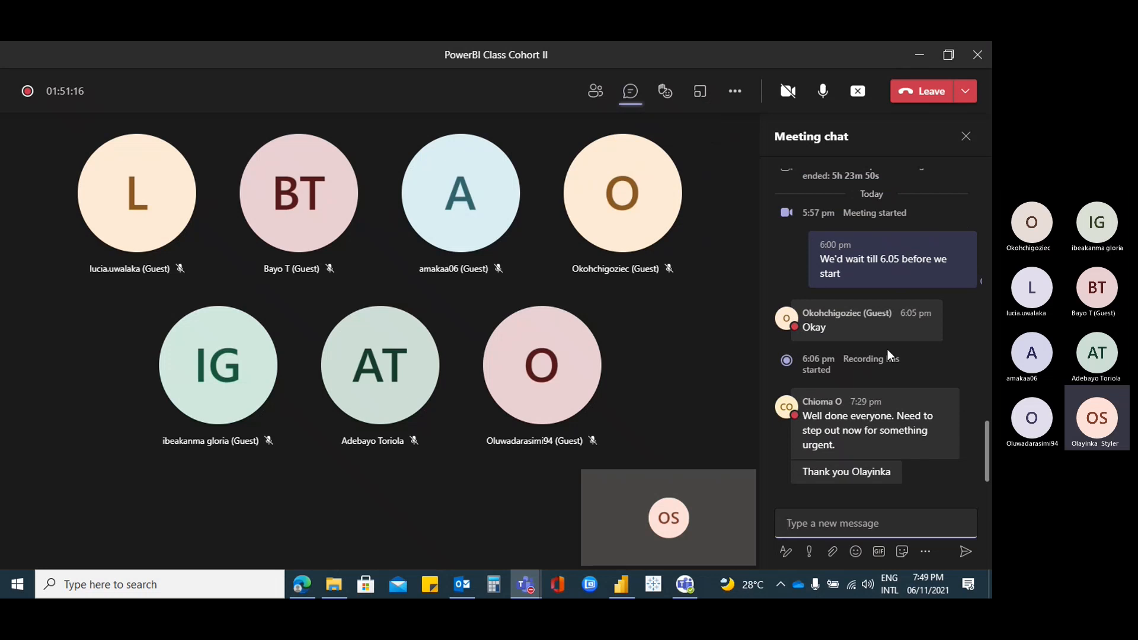
pyautogui.scroll(3, 866, 353)
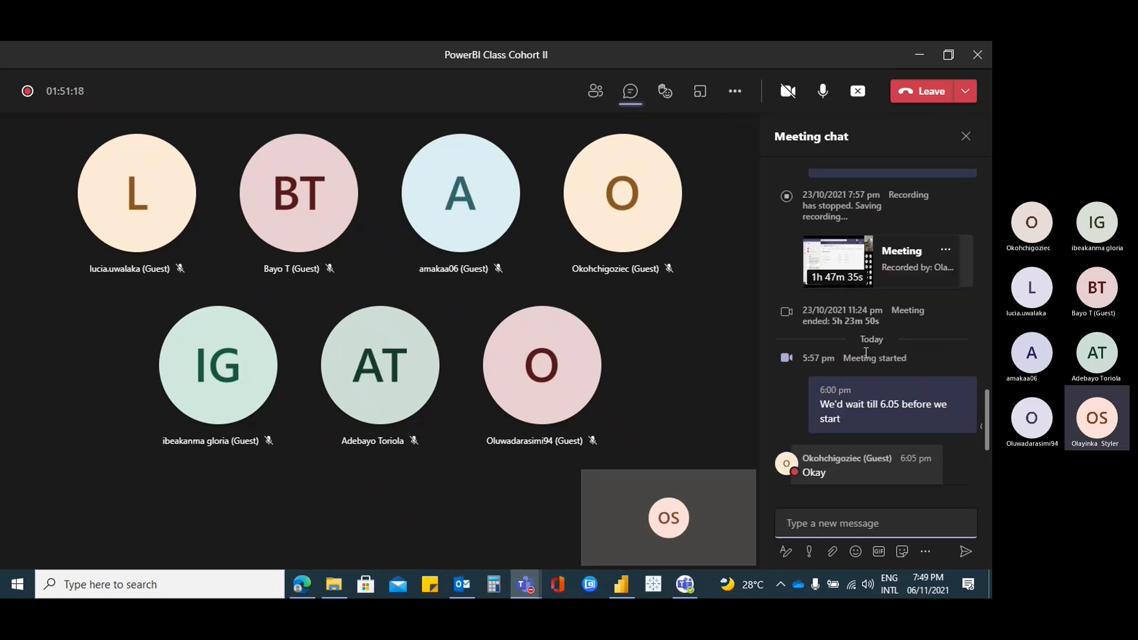
pyautogui.scroll(3, 866, 353)
pyautogui.scroll(-5, 866, 356)
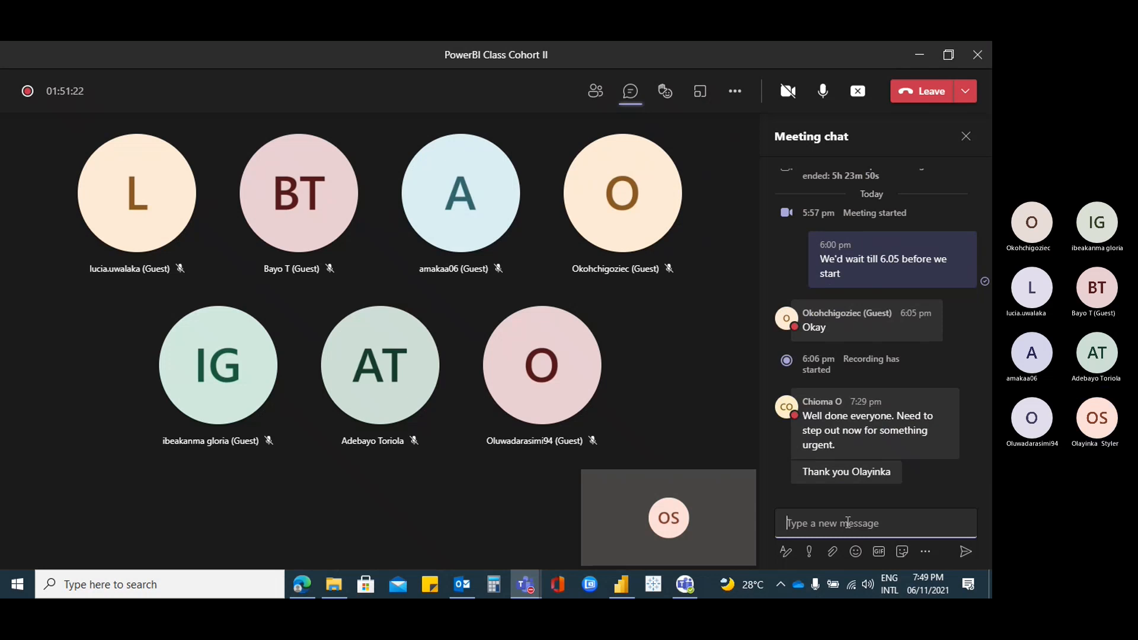
pyautogui.write('https://developer.microsoft.com/en-us/microsoft-365/dev-program')
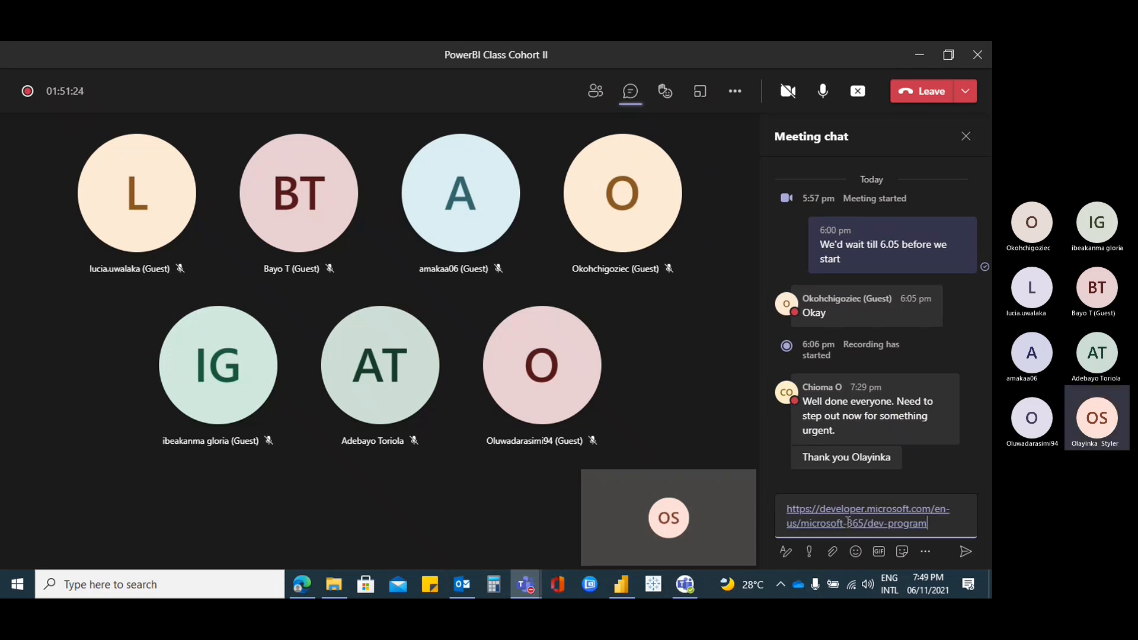
pyautogui.press('Return')
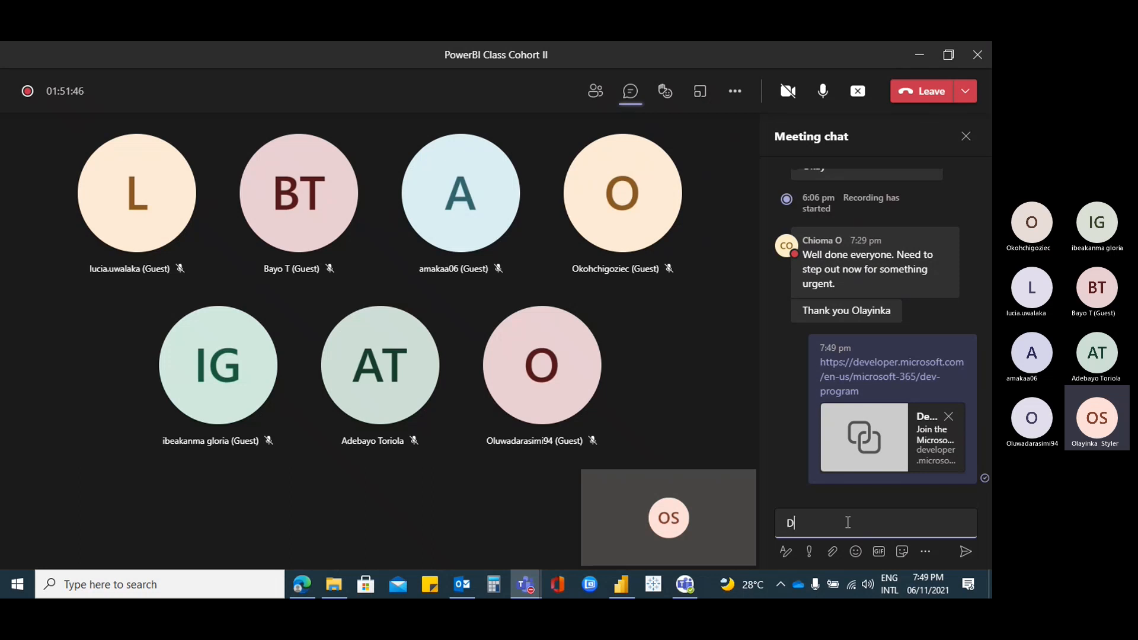
# Write 'Similarities and differences between PowerBi report and a PowerBI Dashboard', correcting the typos
pyautogui.write('Similarities and differences')
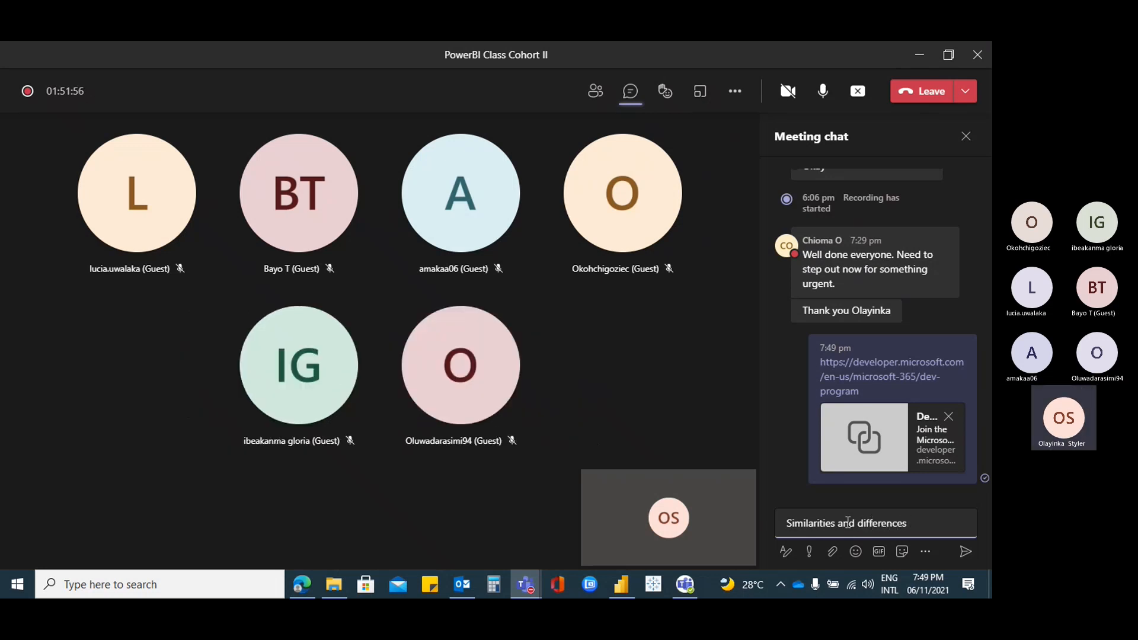
pyautogui.write(' between PowerB')
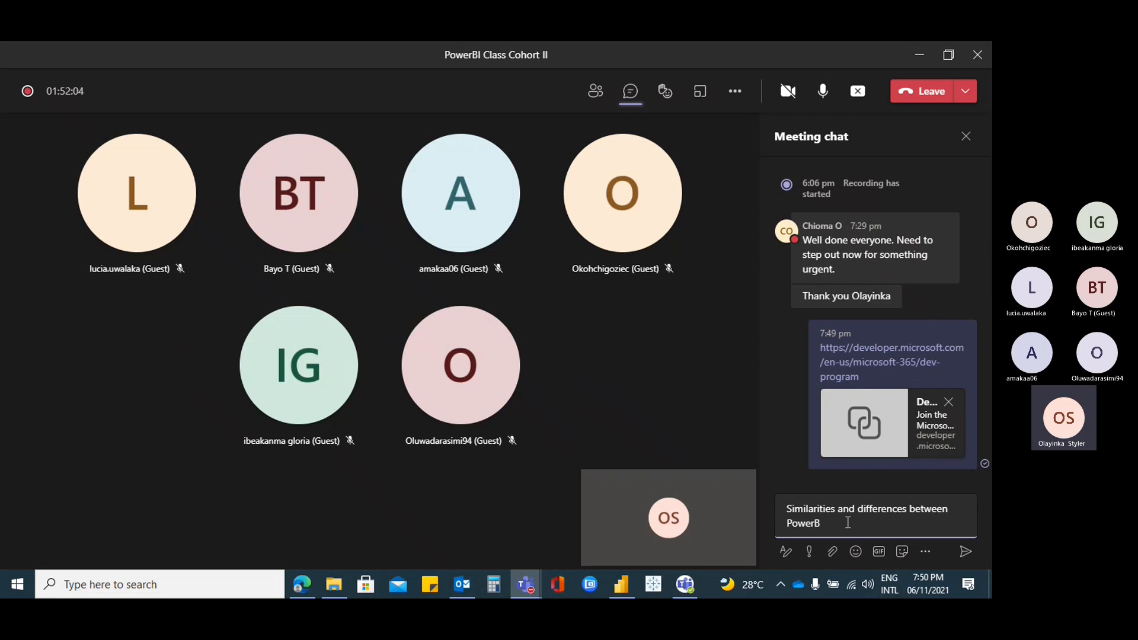
pyautogui.write('i I report')
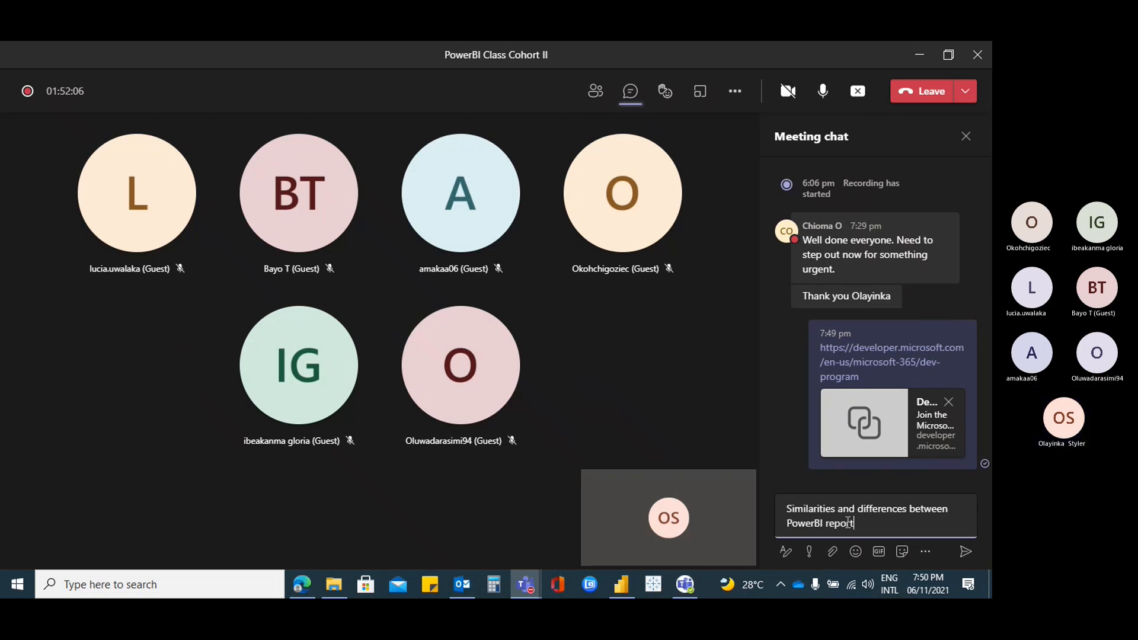
pyautogui.write(' and A')
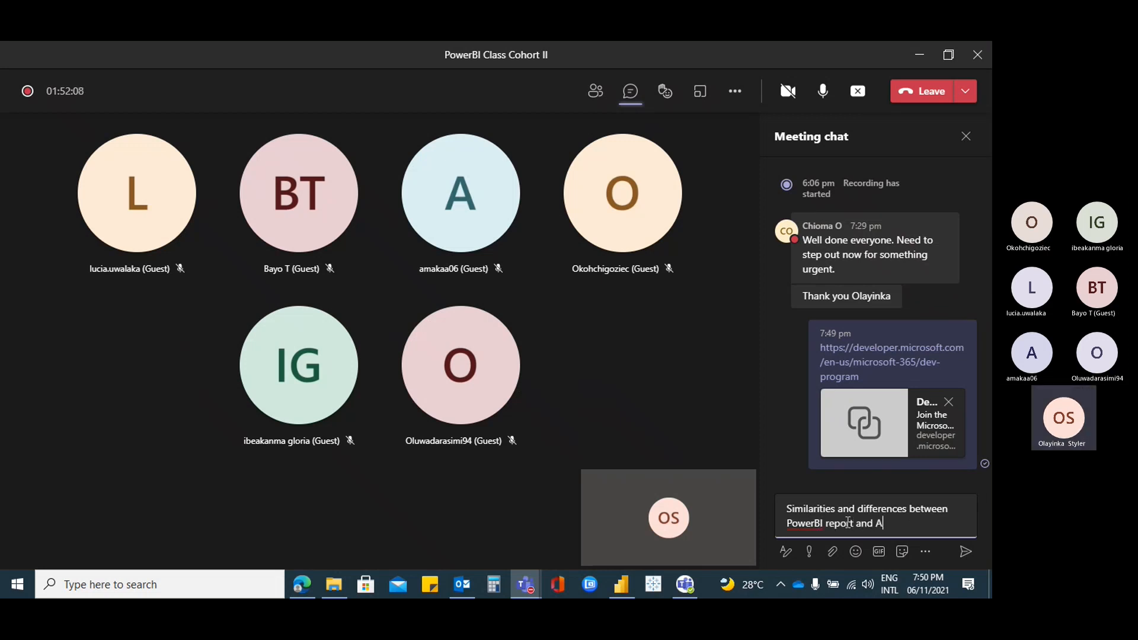
pyautogui.write(' PowerBI')
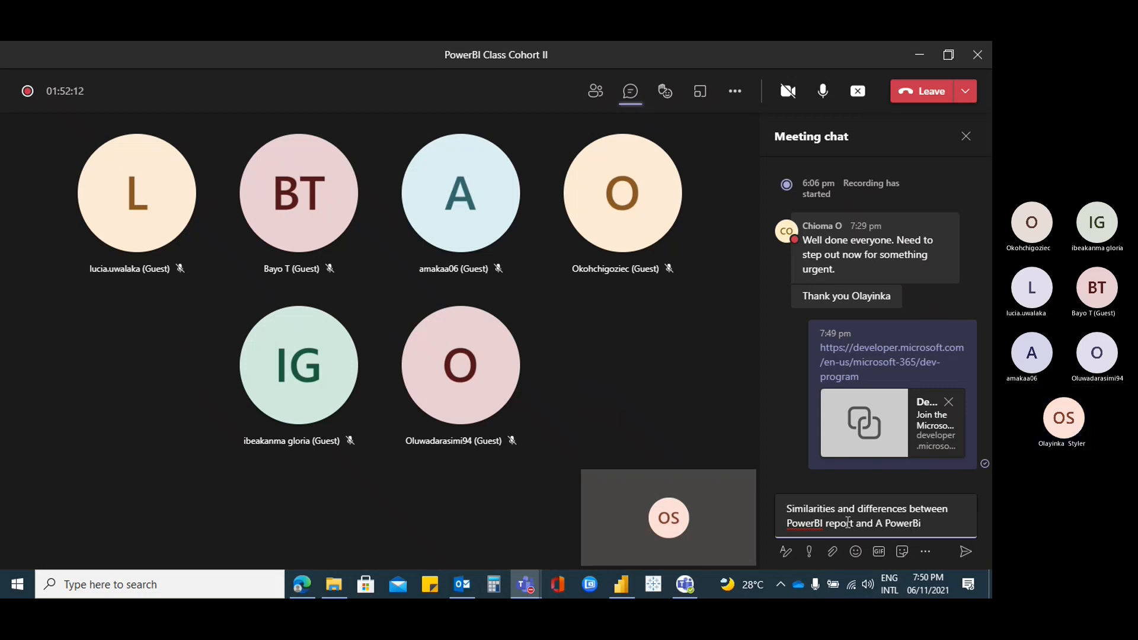
pyautogui.write(' Dasg')
pyautogui.press('BackSpace')
pyautogui.write('hboard.')
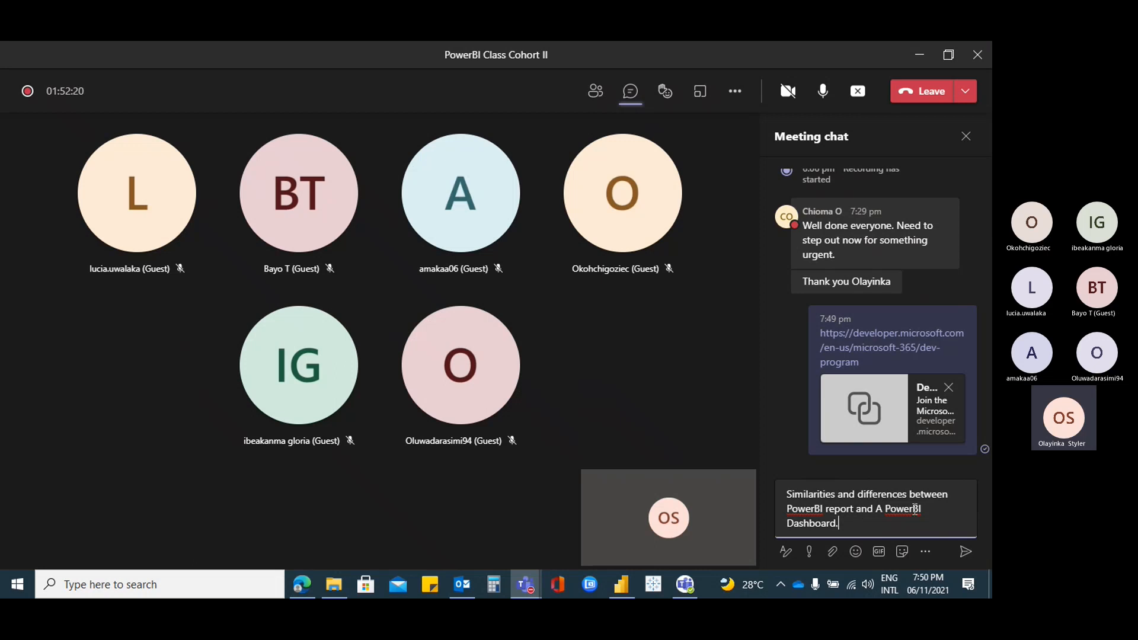
pyautogui.click(885, 511)
pyautogui.press('BackSpace')
pyautogui.write('a')
pyautogui.click(867, 529)
# Prefix the message with a correctly spelled 'Assignment:' and send it to the chat
pyautogui.click(787, 494)
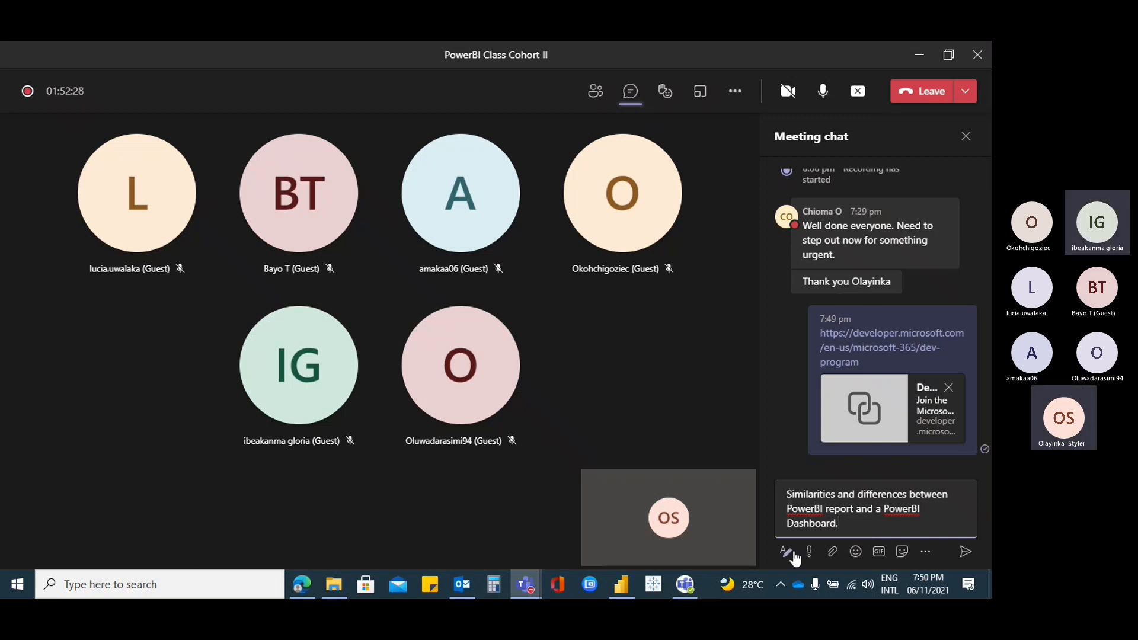
pyautogui.write('Assig')
pyautogui.write('nemnt')
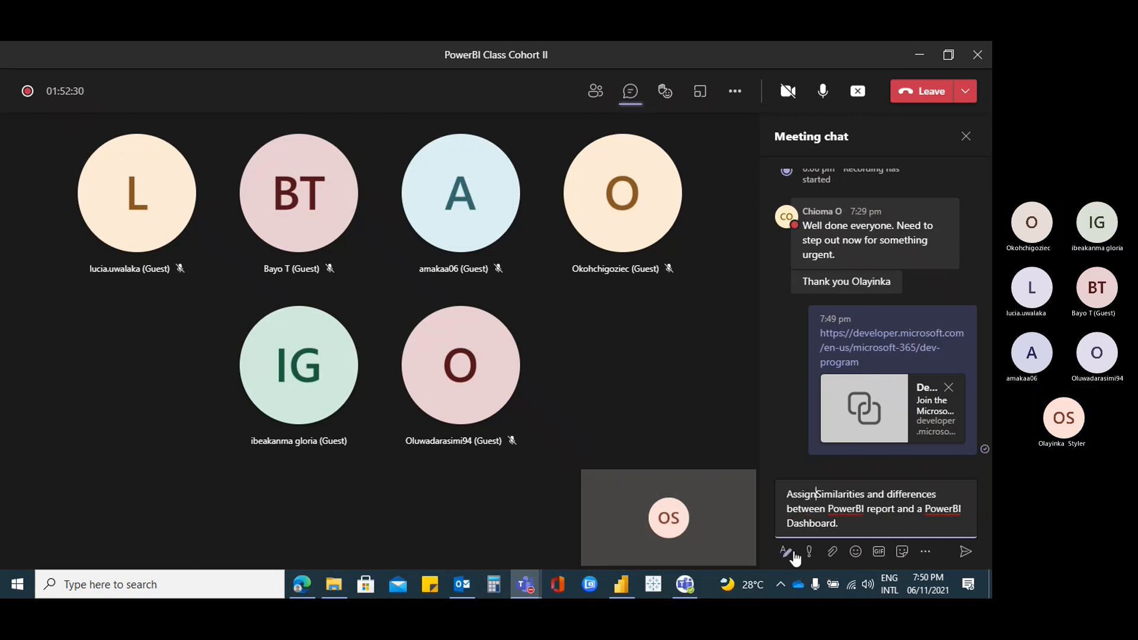
pyautogui.write(':')
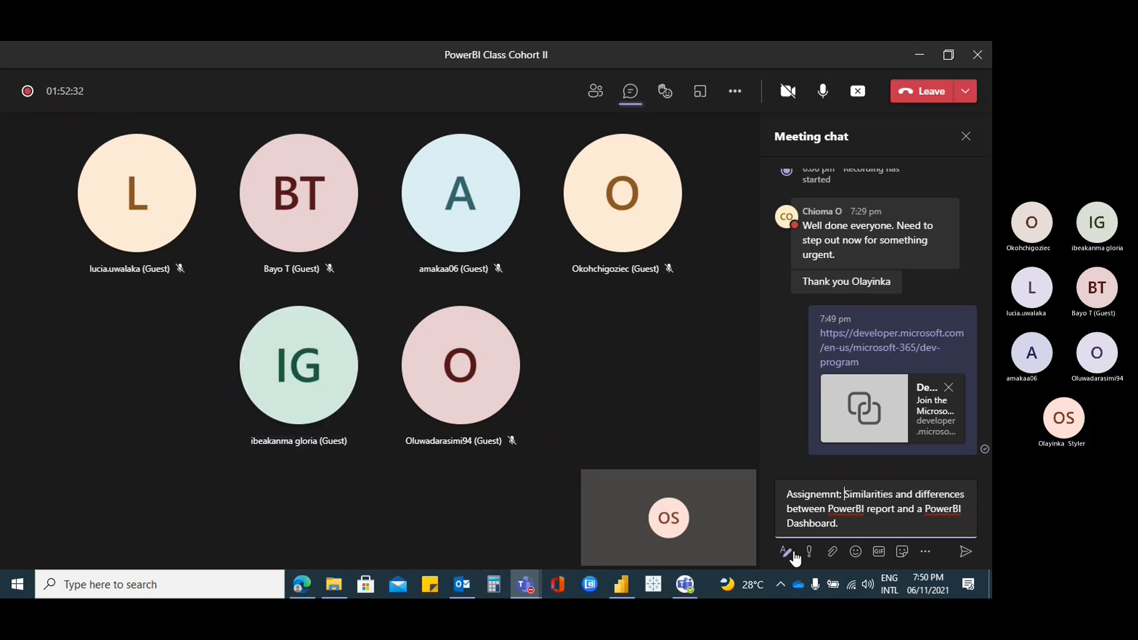
pyautogui.rightClick(823, 496)
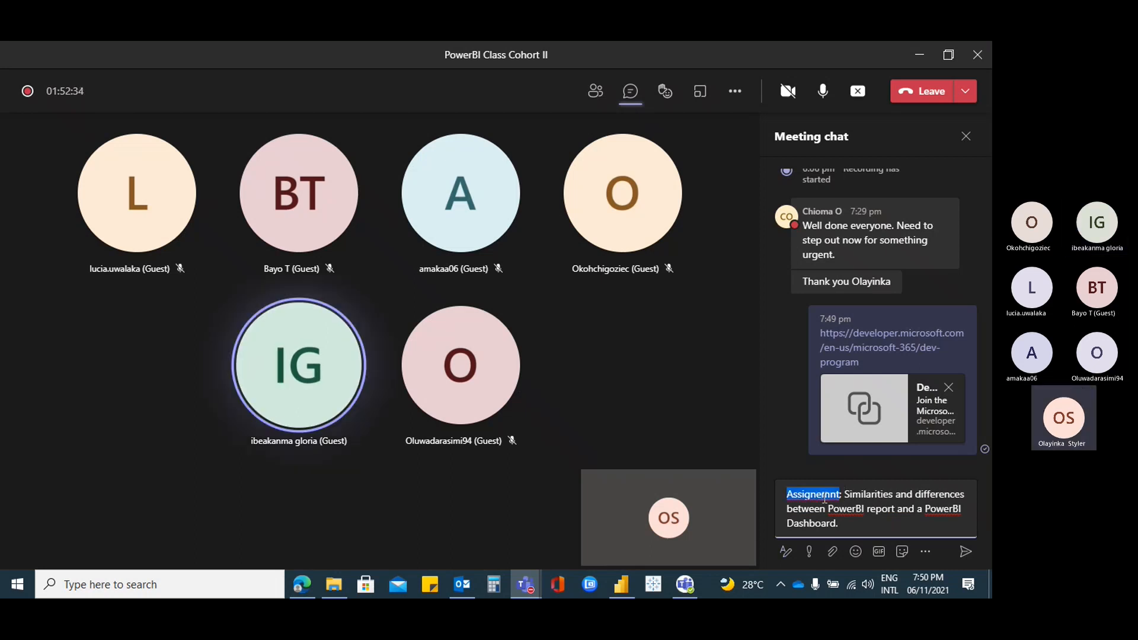
pyautogui.click(869, 426)
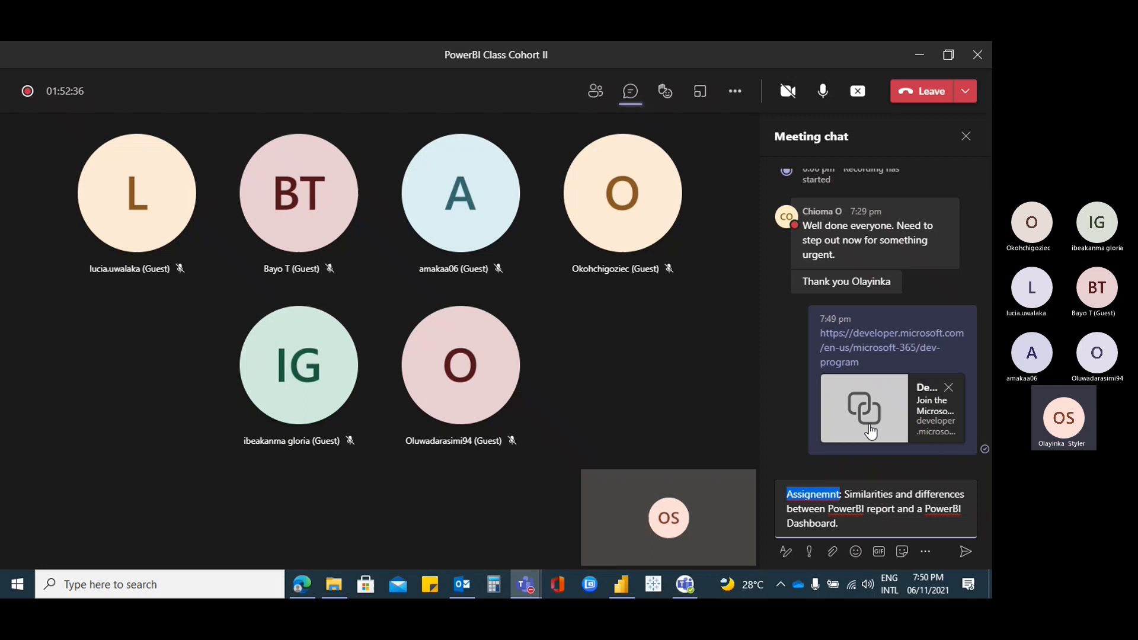
pyautogui.click(793, 489)
pyautogui.press('BackSpace')
pyautogui.write('A')
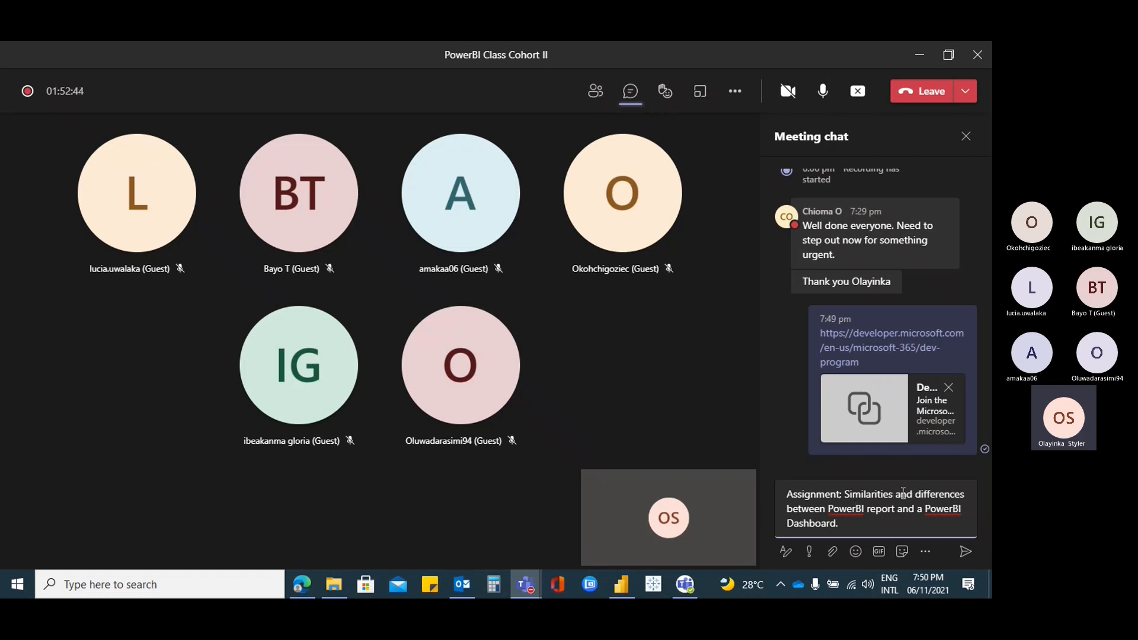
pyautogui.click(965, 552)
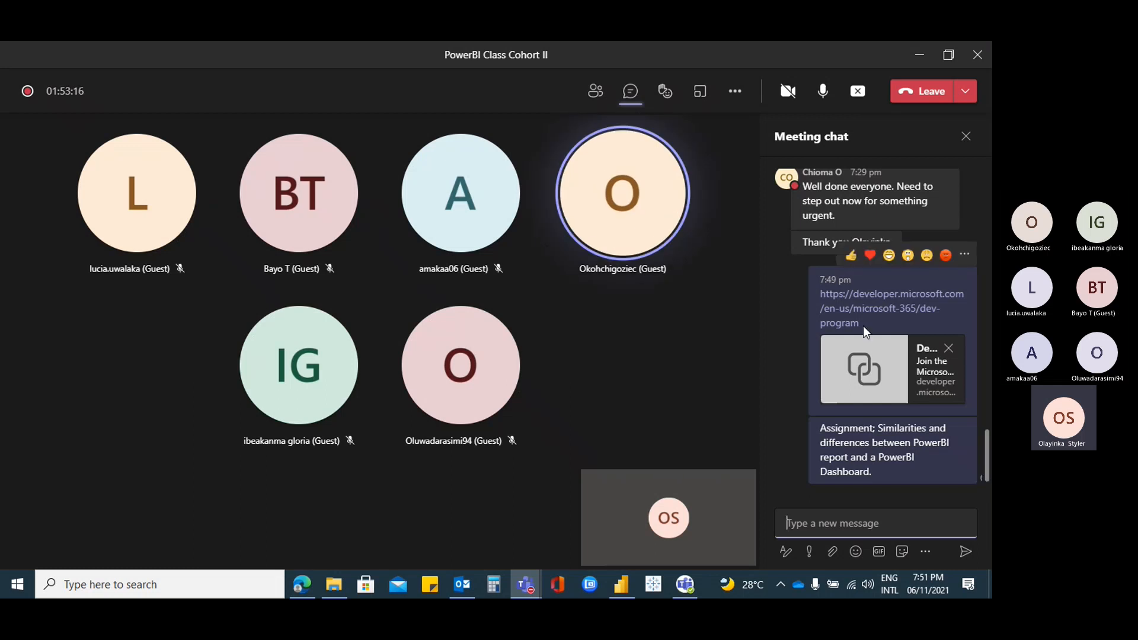
# Close the meeting chat and stop the meeting recording
pyautogui.scroll(3, 863, 326)
pyautogui.scroll(-3, 863, 326)
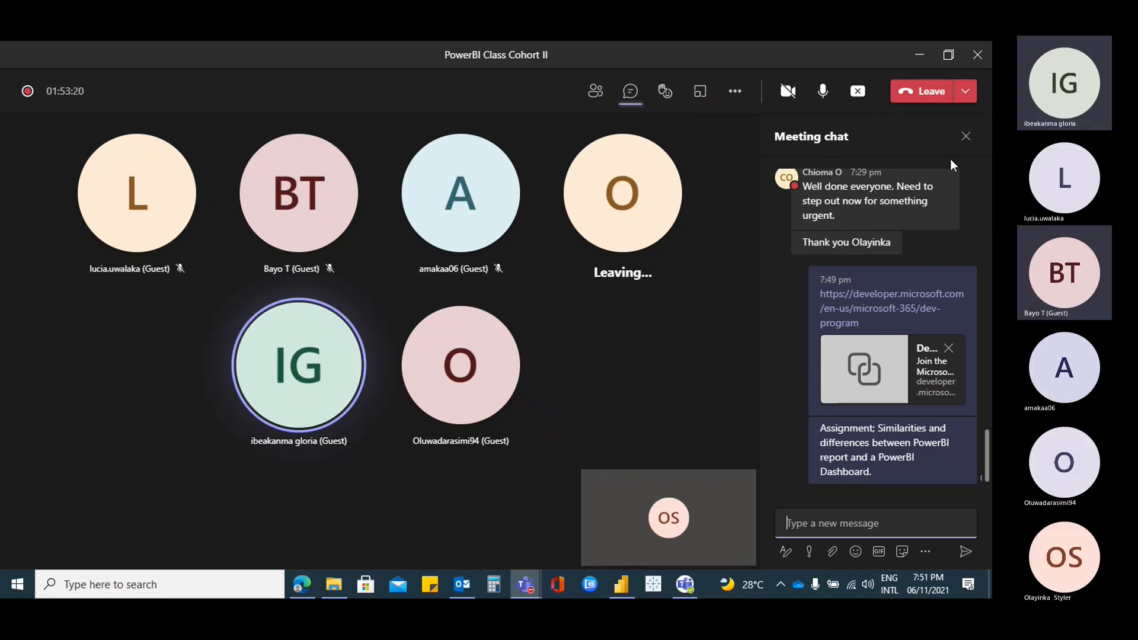
pyautogui.click(966, 136)
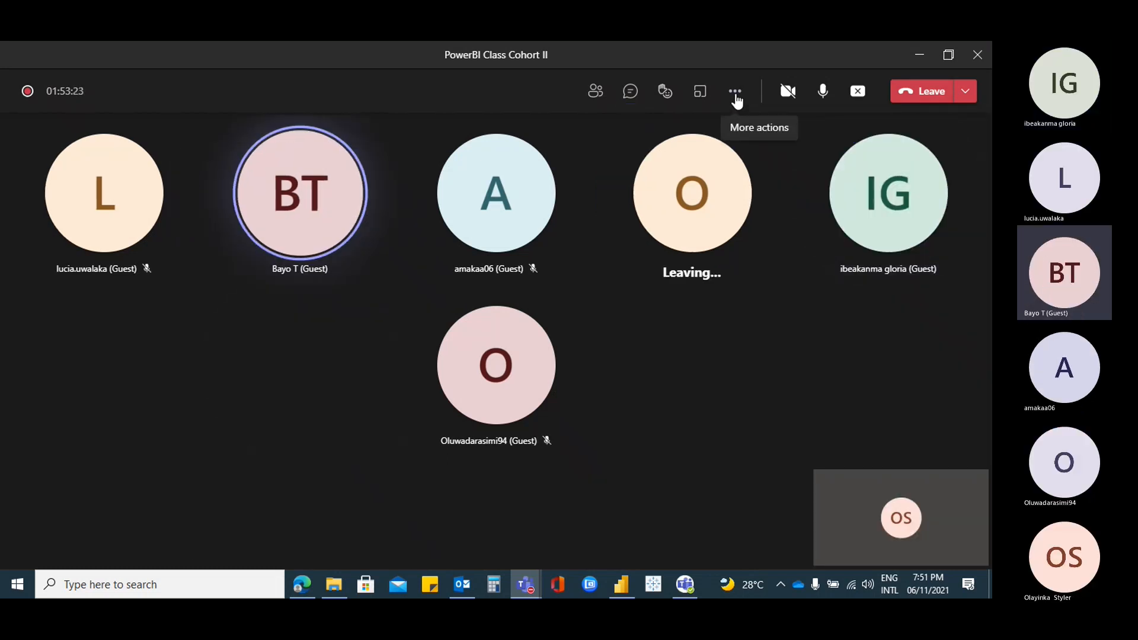
pyautogui.click(735, 92)
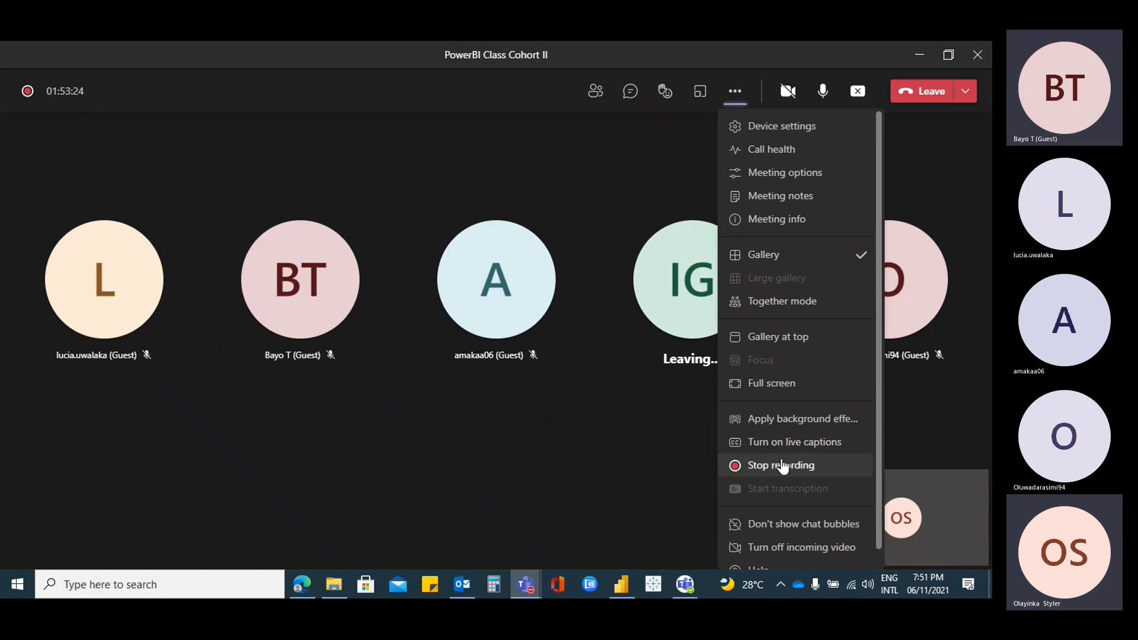
pyautogui.click(778, 466)
pyautogui.click(568, 337)
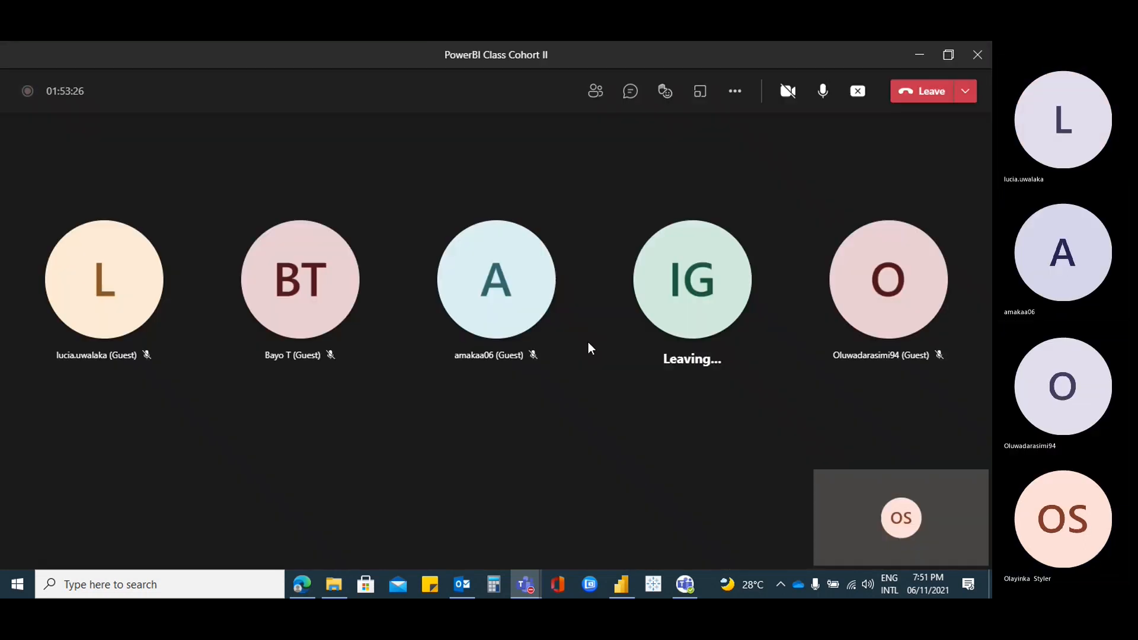